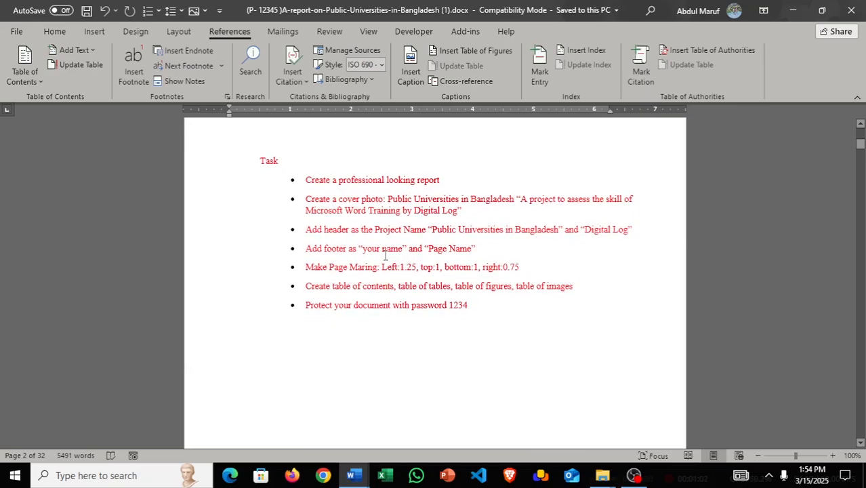
# - Review the report's task list and read through the entries of its table of contents
pyautogui.moveTo(306, 179); pyautogui.dragTo(448, 286)
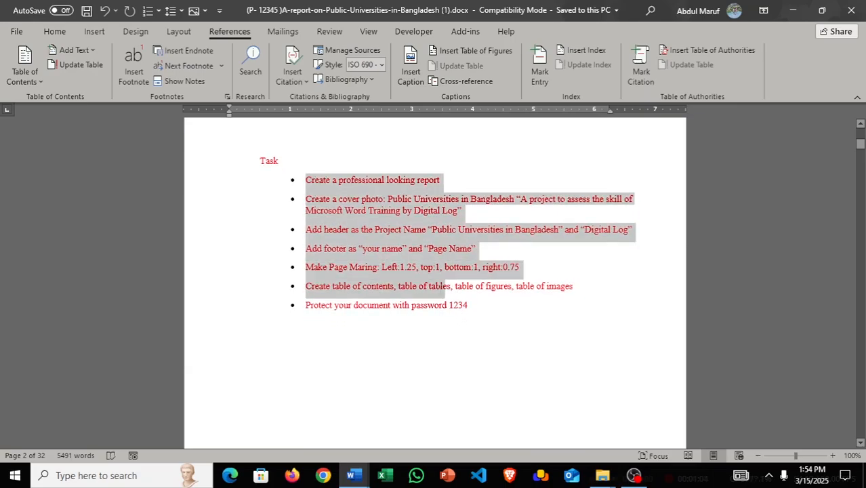
pyautogui.click(459, 334)
pyautogui.scroll(-10, 494, 291)
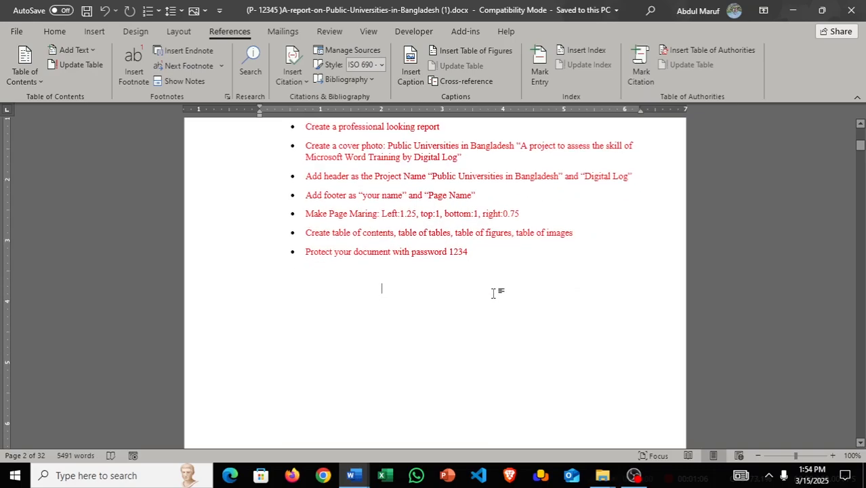
pyautogui.scroll(-3, 497, 283)
pyautogui.click(424, 273)
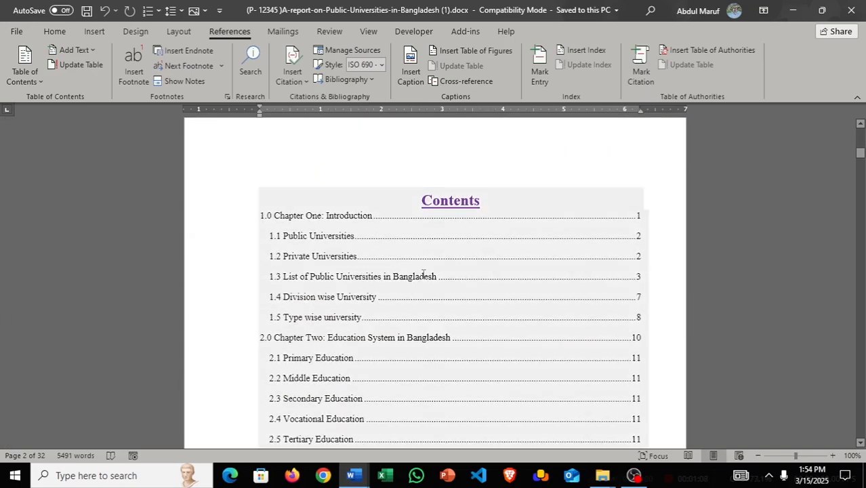
pyautogui.scroll(-3, 544, 232)
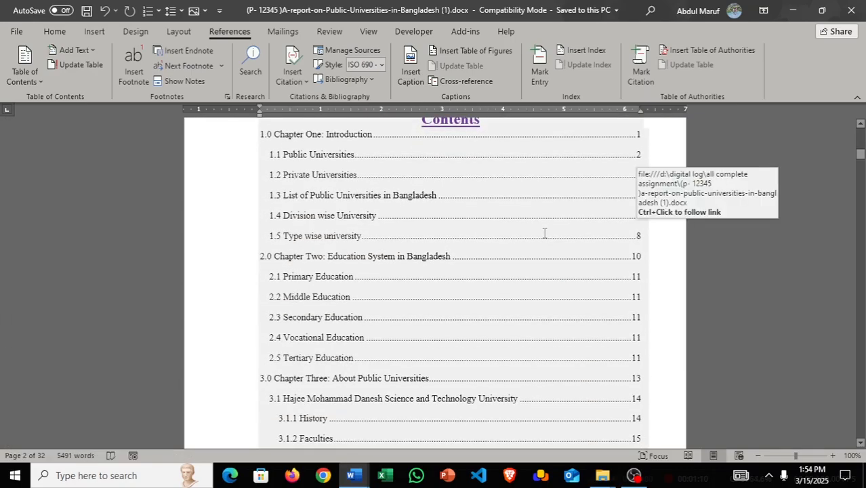
pyautogui.scroll(3, 434, 287)
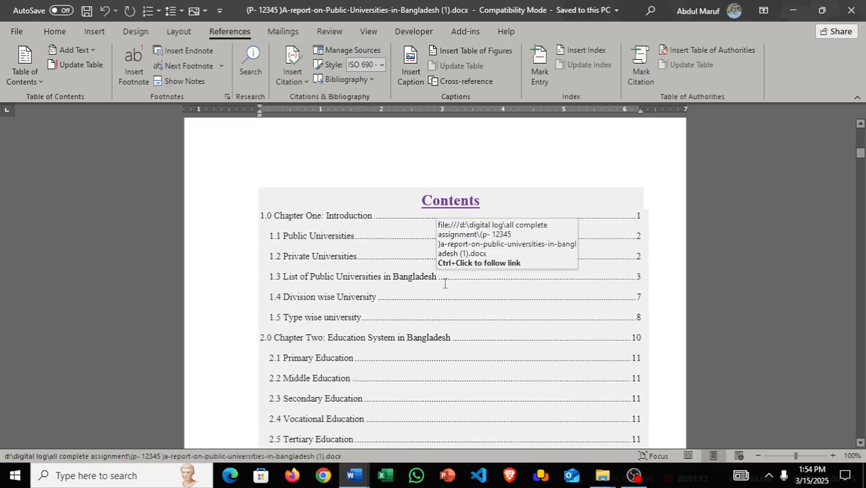
pyautogui.scroll(-3, 535, 212)
pyautogui.scroll(-15, 506, 281)
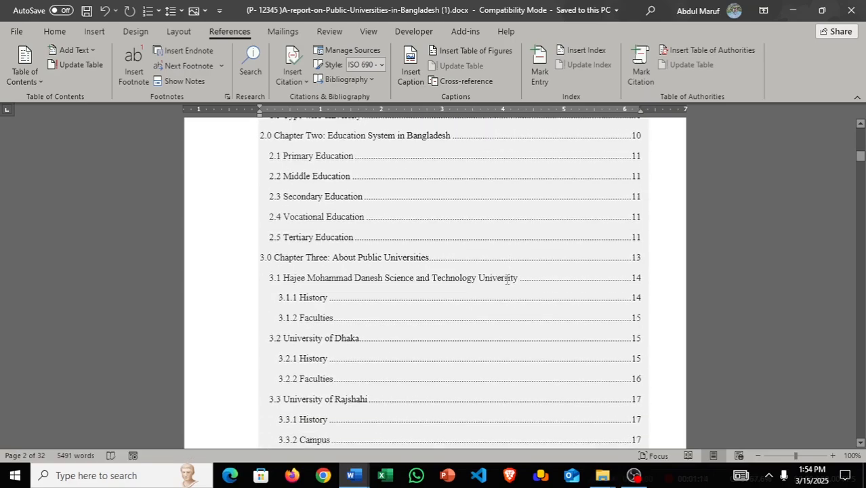
pyautogui.scroll(-20, 505, 283)
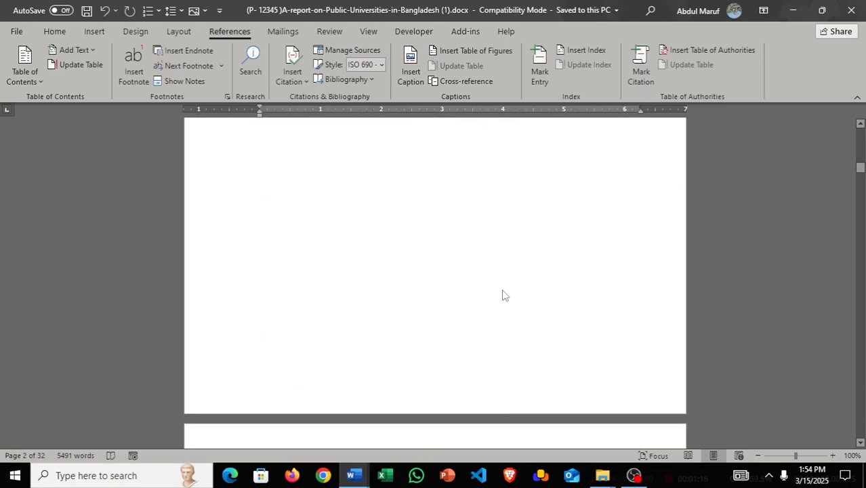
# - Look through the Chapter One introduction and the sections on public and private universities
pyautogui.scroll(-3, 532, 258)
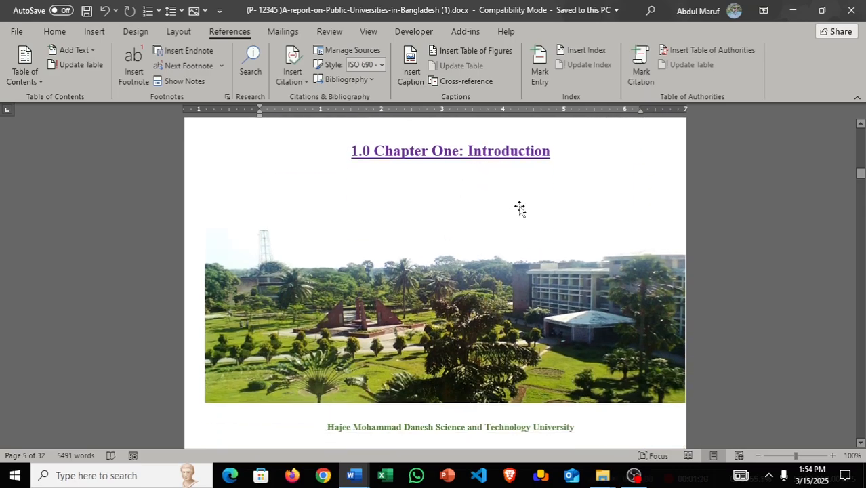
pyautogui.scroll(-3, 518, 209)
pyautogui.scroll(-11, 551, 273)
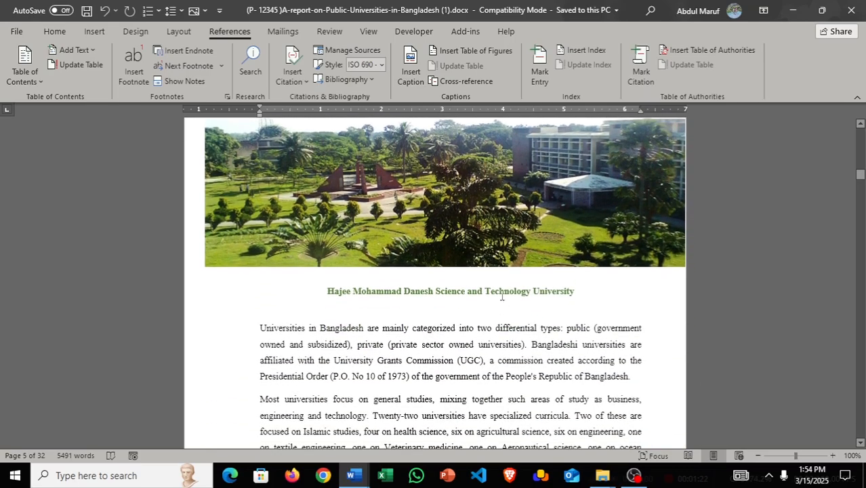
pyautogui.scroll(-10, 544, 289)
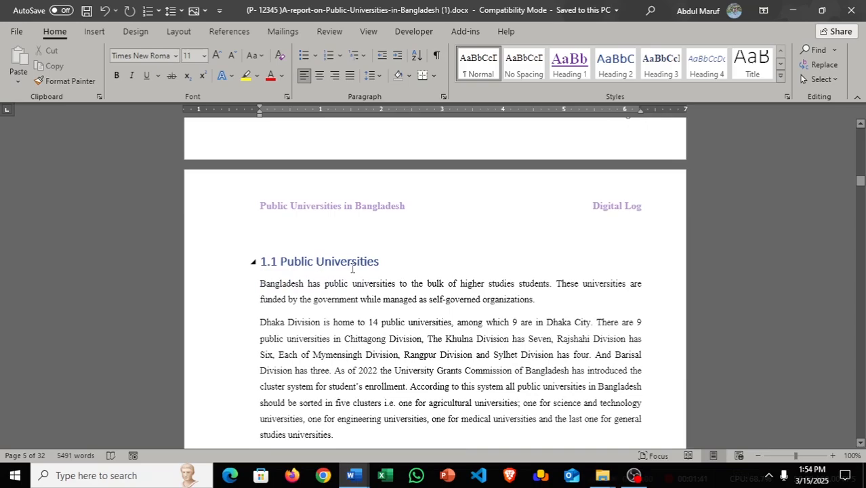
pyautogui.scroll(-13, 352, 269)
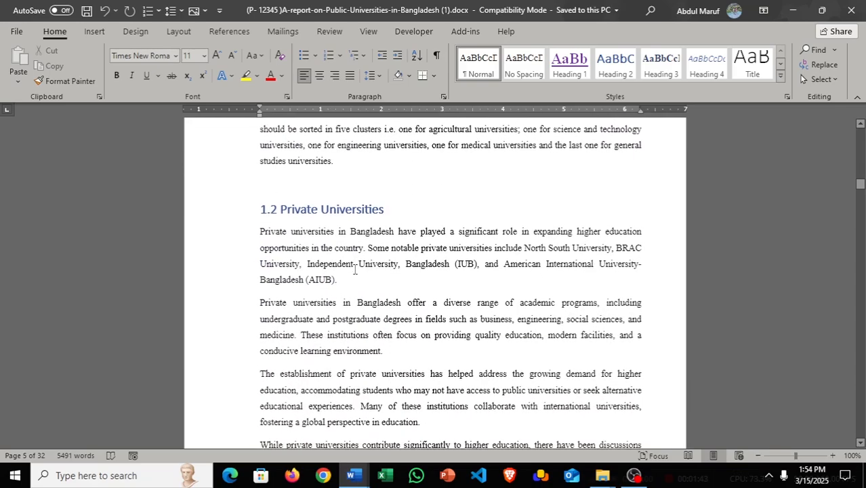
# - Examine the table of public universities in section 1.3 and the table of universities established by time period
pyautogui.scroll(-11, 354, 269)
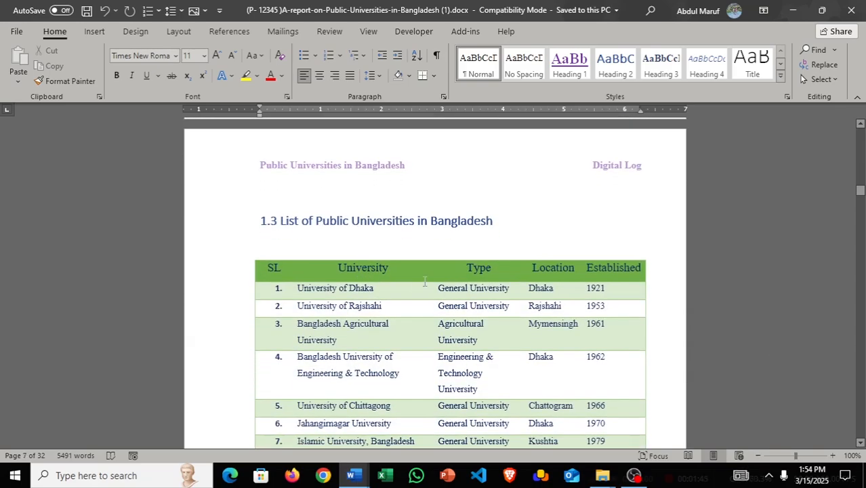
pyautogui.scroll(-3, 425, 282)
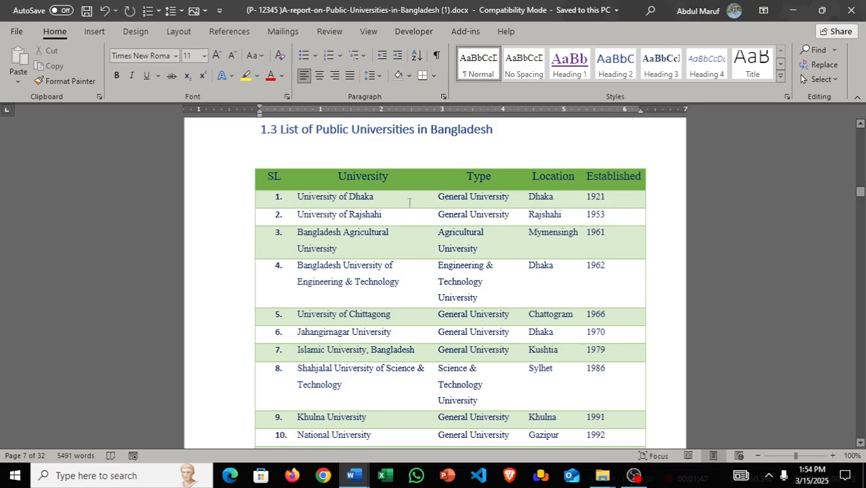
pyautogui.scroll(-2, 409, 202)
pyautogui.scroll(-12, 420, 234)
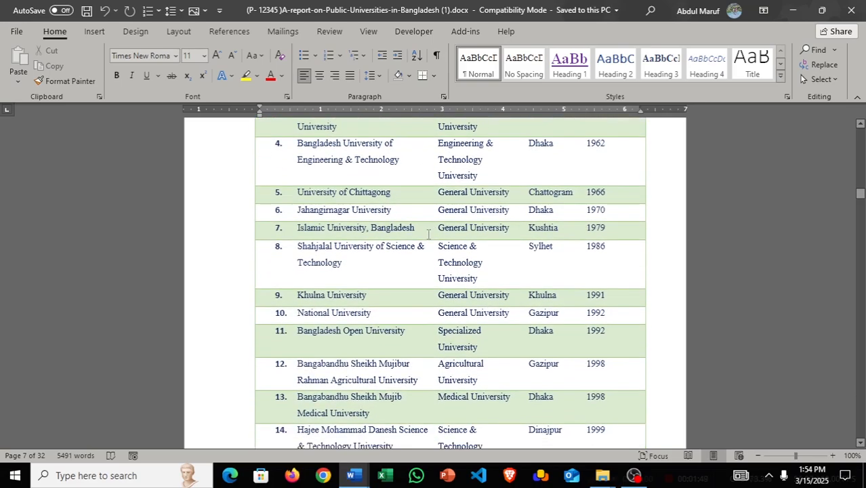
pyautogui.scroll(-9, 432, 237)
pyautogui.scroll(-7, 432, 237)
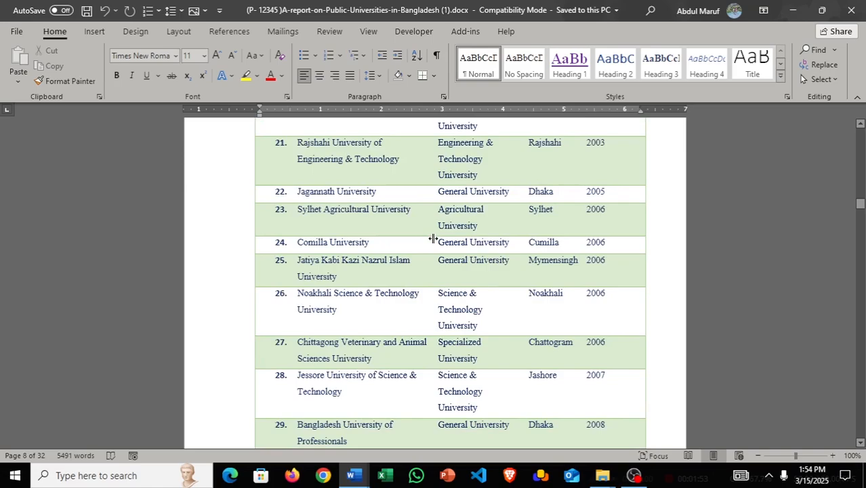
pyautogui.scroll(-15, 433, 238)
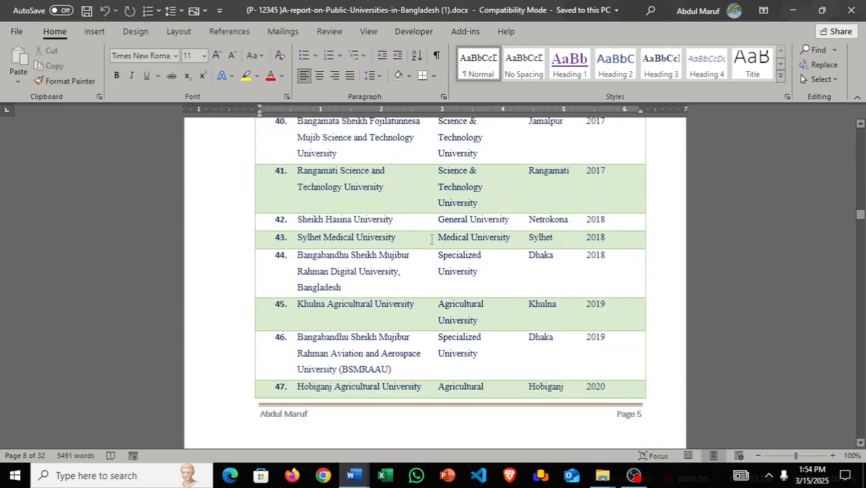
pyautogui.scroll(-13, 432, 239)
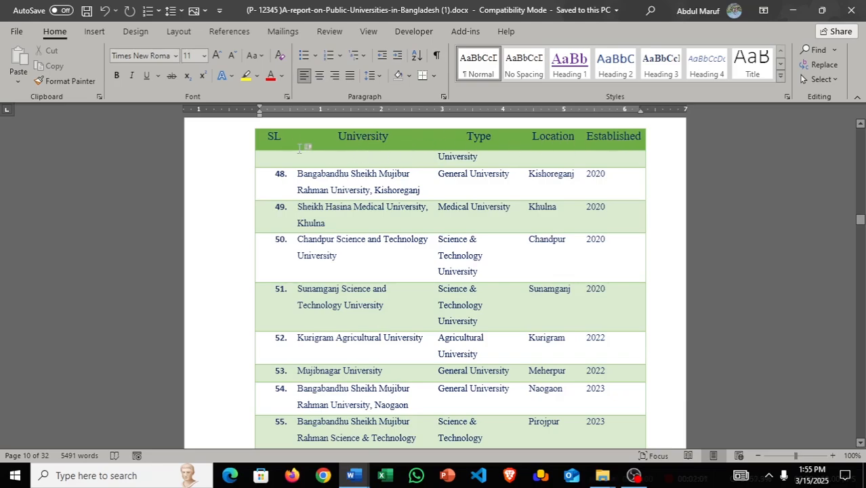
pyautogui.scroll(-14, 463, 172)
pyautogui.scroll(2, 339, 224)
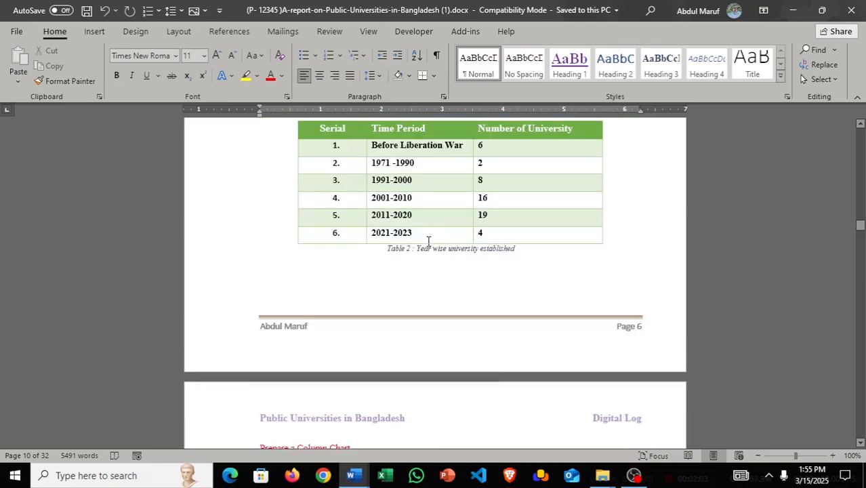
# - Examine the column, pie and bar charts and the division-wise university table in the rest of Chapter One
pyautogui.scroll(-10, 421, 208)
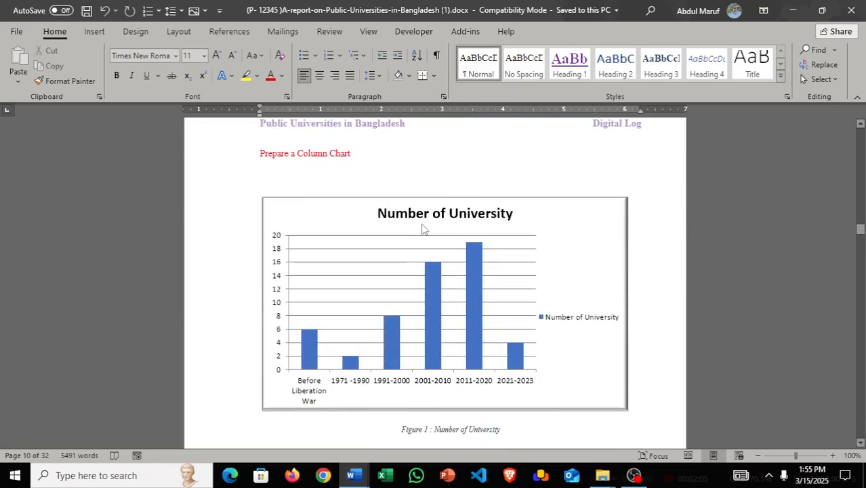
pyautogui.scroll(-6, 426, 237)
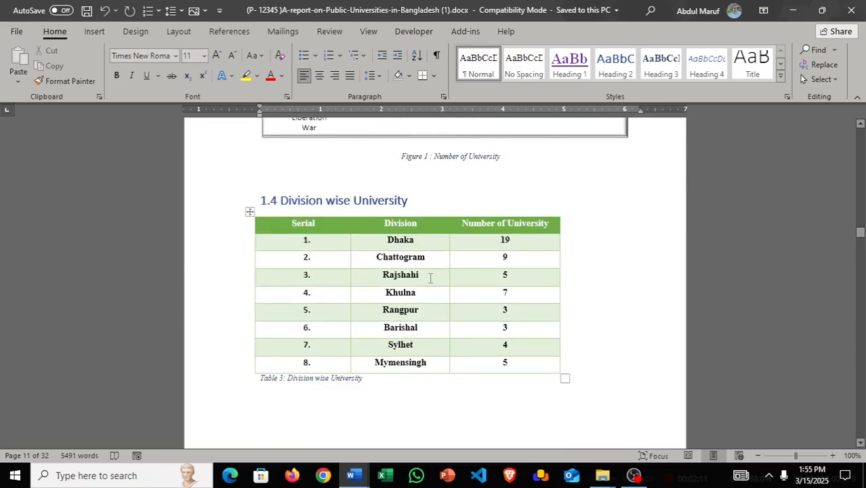
pyautogui.scroll(-3, 458, 270)
pyautogui.scroll(3, 447, 271)
pyautogui.scroll(-1, 400, 224)
pyautogui.scroll(-12, 400, 224)
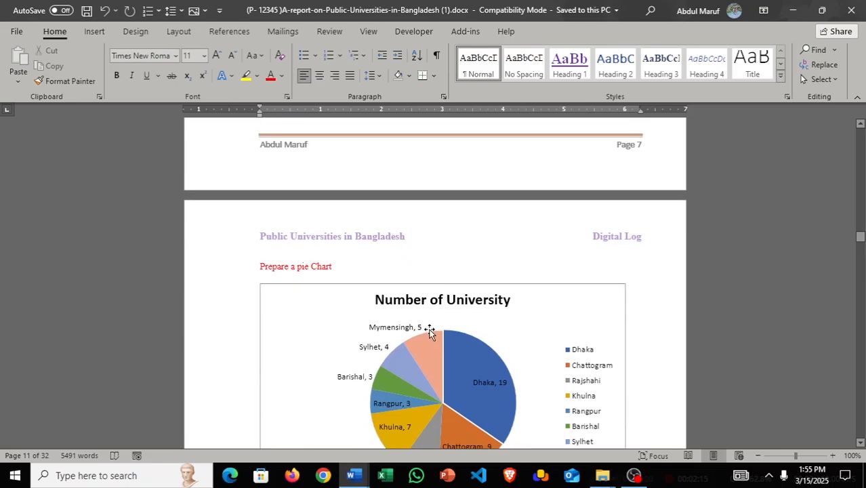
pyautogui.scroll(-12, 419, 271)
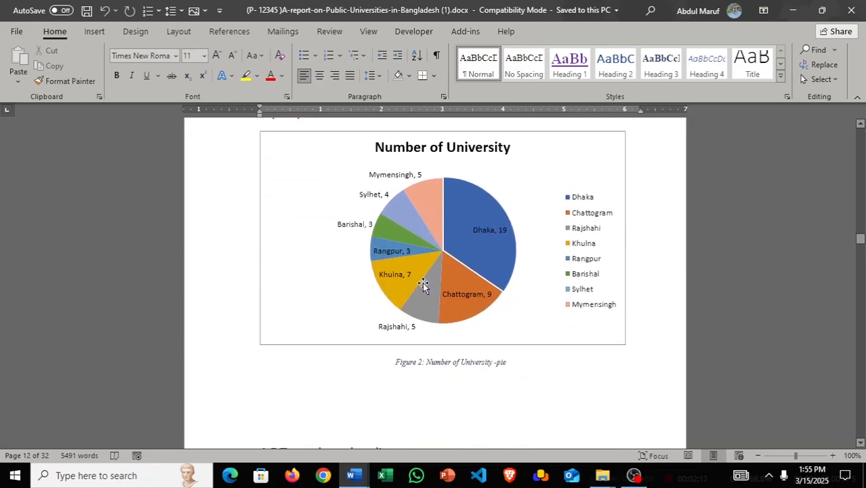
pyautogui.scroll(-6, 475, 235)
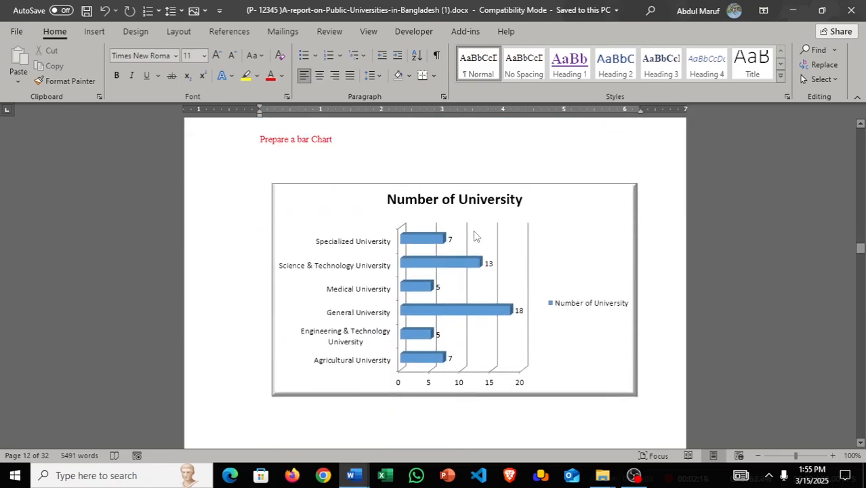
pyautogui.scroll(-10, 519, 285)
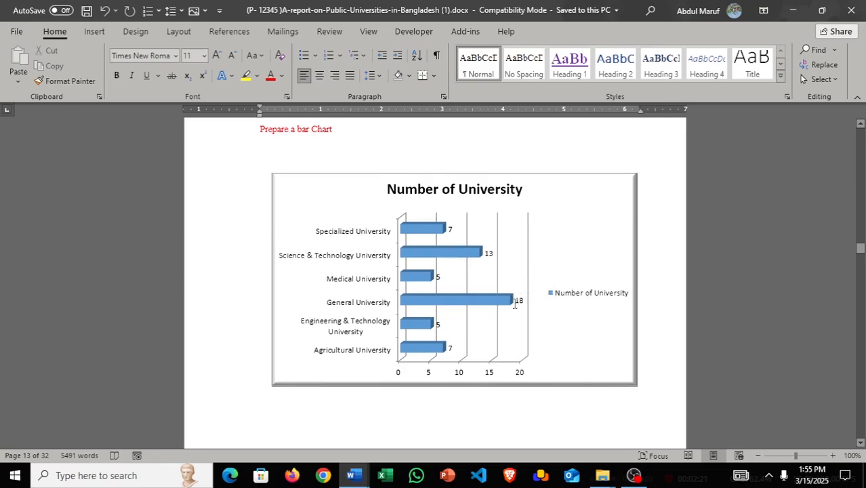
# - Look through Chapter Two on the education system, from its opening picture to the education levels diagram
pyautogui.scroll(-4, 517, 305)
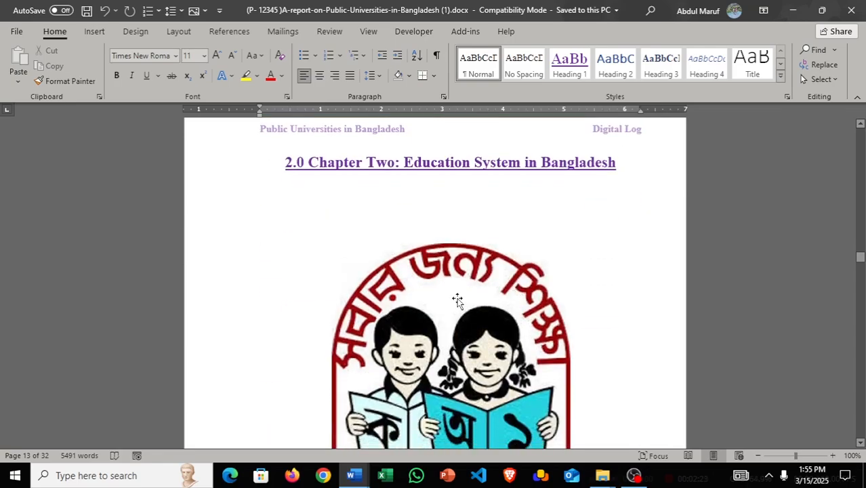
pyautogui.scroll(-3, 538, 187)
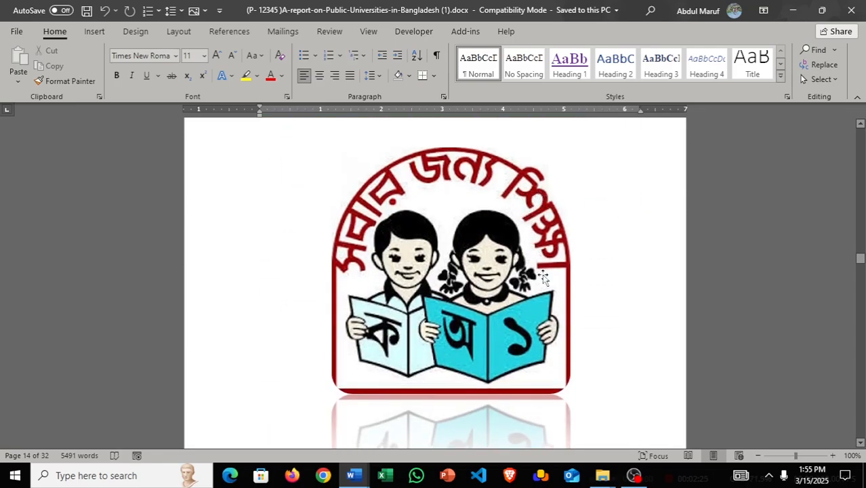
pyautogui.scroll(-3, 490, 238)
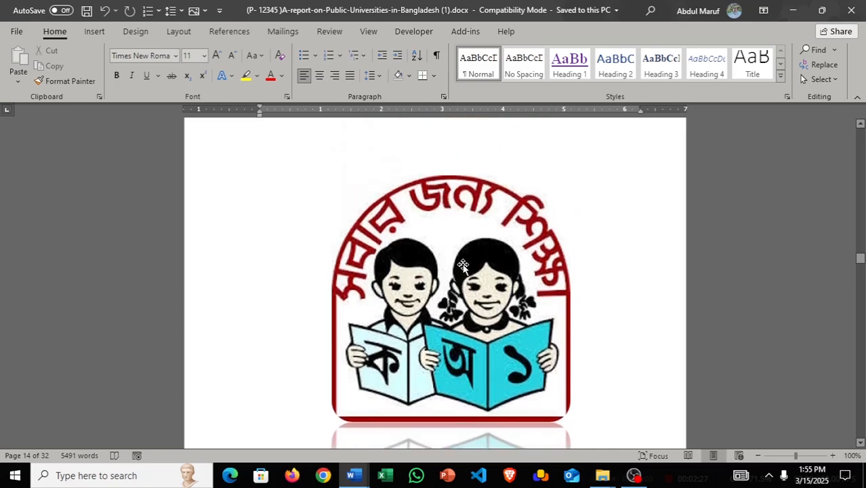
pyautogui.scroll(-15, 475, 271)
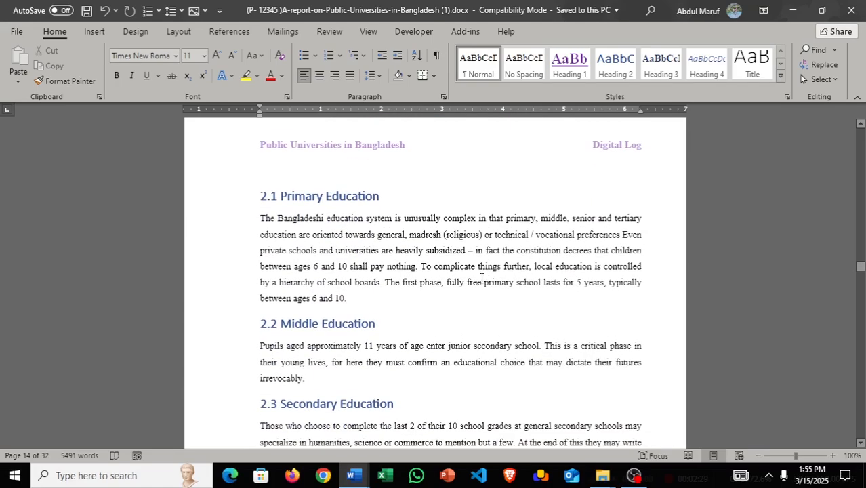
pyautogui.scroll(-15, 447, 271)
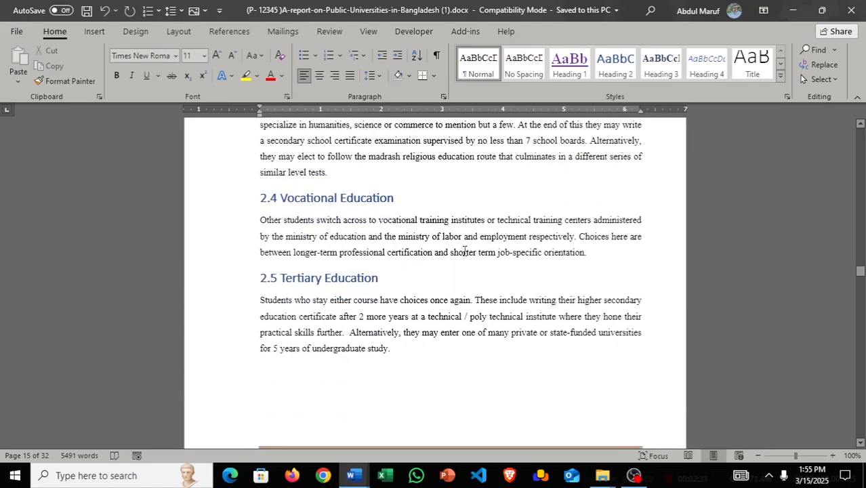
pyautogui.scroll(-8, 465, 258)
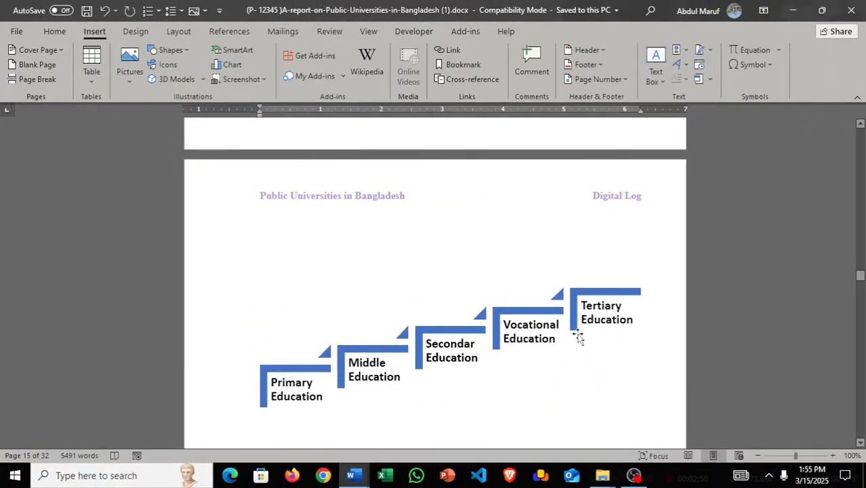
# - View the opening page of Chapter Three with its heading and captioned university campus pictures
pyautogui.scroll(-5, 579, 328)
pyautogui.scroll(-5, 578, 328)
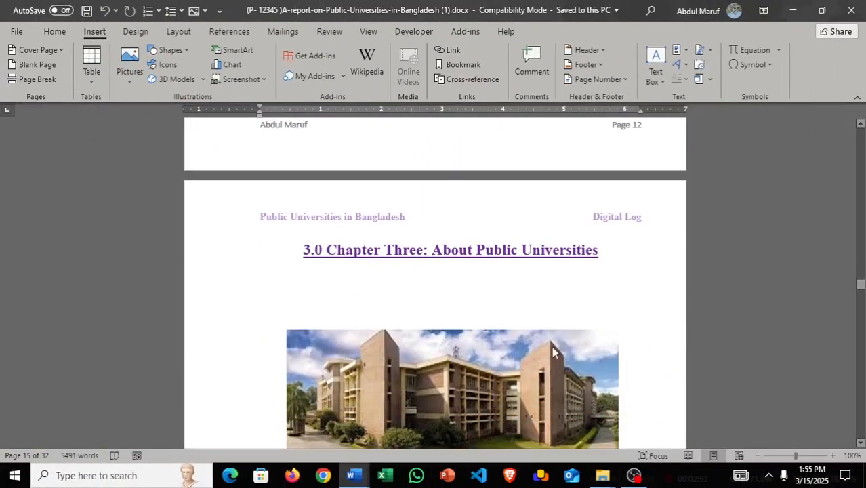
pyautogui.scroll(-4, 551, 314)
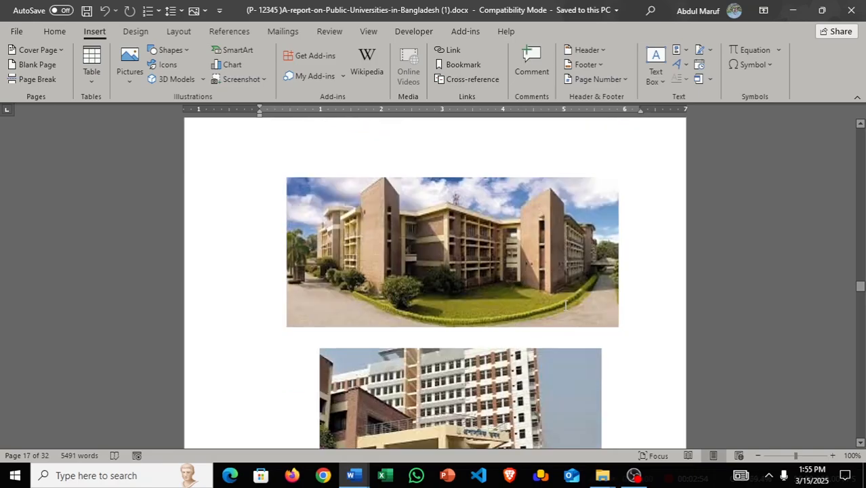
pyautogui.scroll(-5, 549, 316)
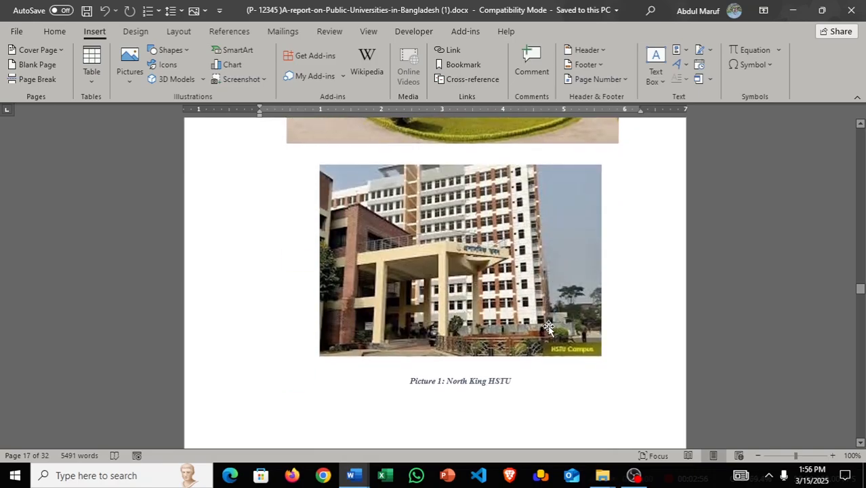
pyautogui.scroll(-9, 550, 324)
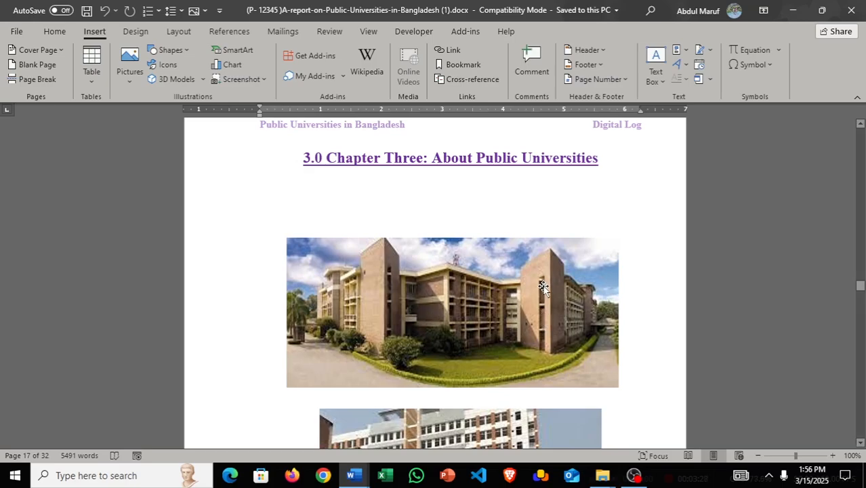
pyautogui.scroll(-20, 547, 290)
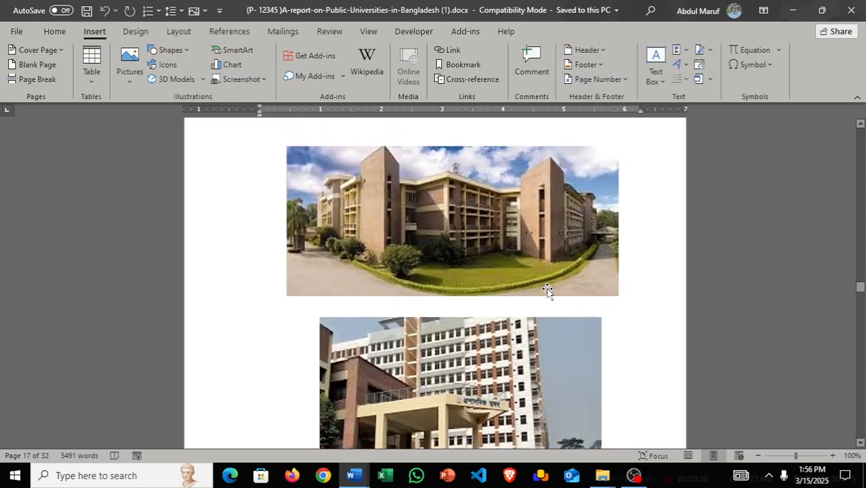
# - Look through the Chapter Three sections on individual universities, including their history, campus descriptions, logos and pictures
pyautogui.scroll(-20, 547, 292)
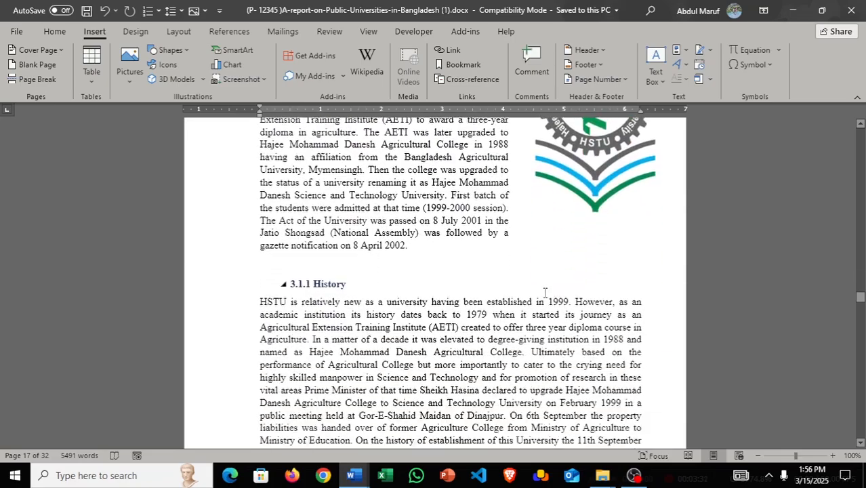
pyautogui.scroll(-20, 544, 293)
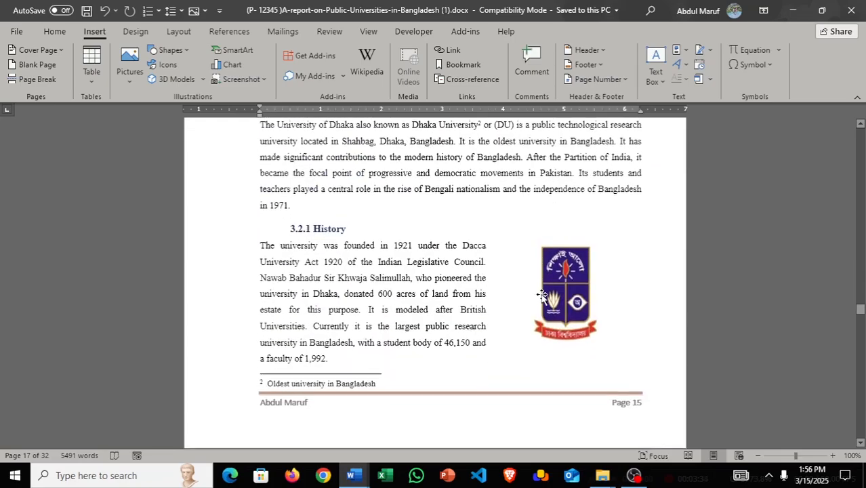
pyautogui.scroll(-20, 541, 299)
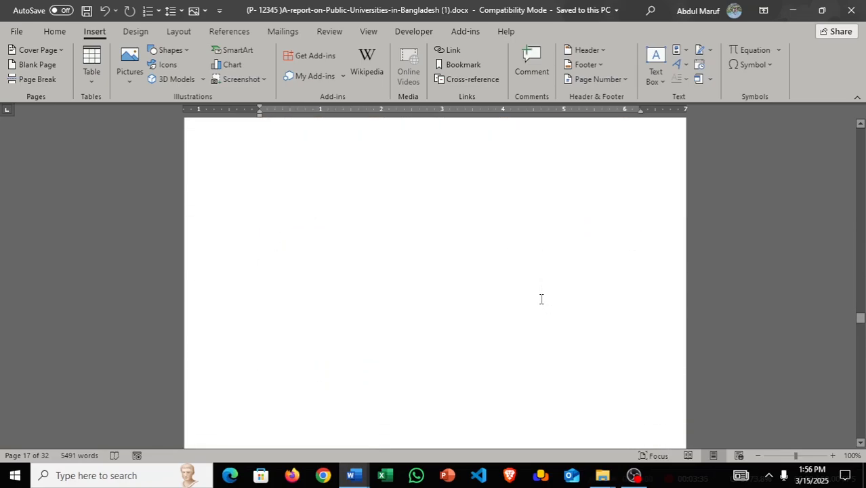
pyautogui.scroll(-20, 542, 300)
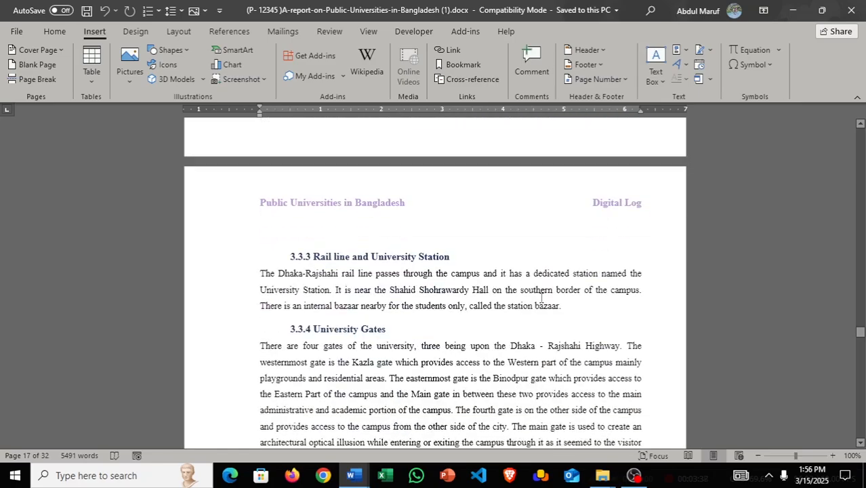
pyautogui.scroll(-20, 543, 303)
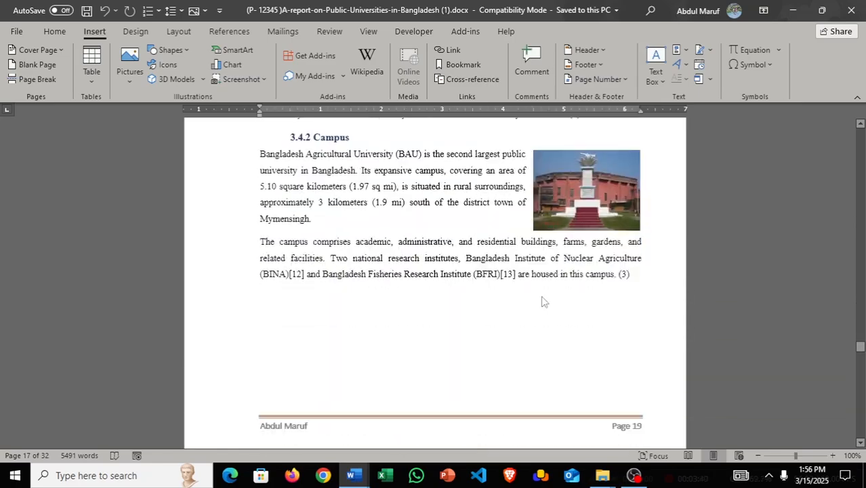
pyautogui.scroll(-10, 545, 300)
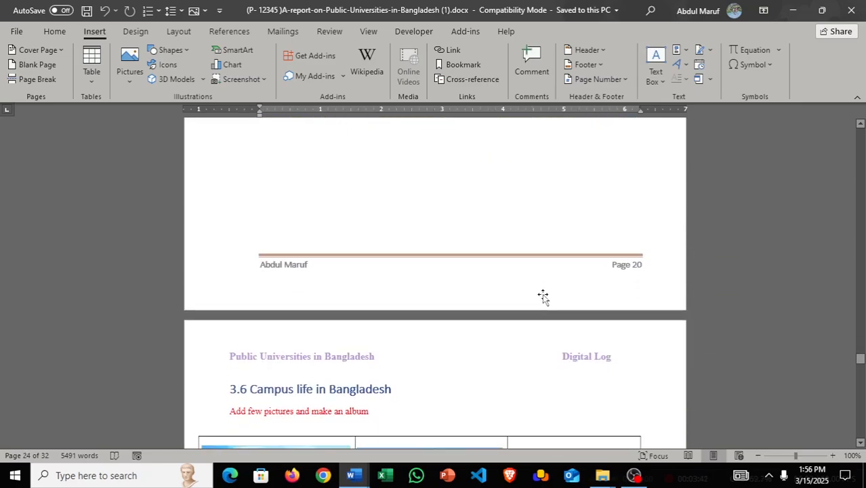
# - Examine the captioned campus picture album in section 3.6 and the embedded HSTU documentary video in section 3.7
pyautogui.scroll(1, 544, 296)
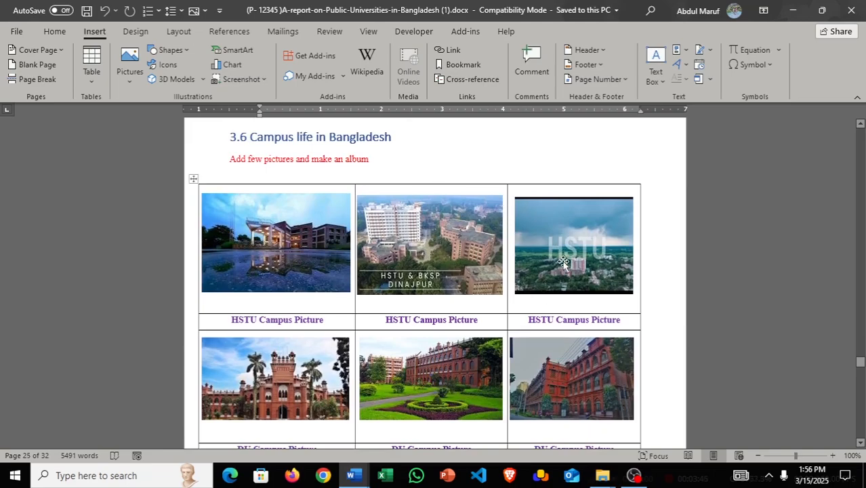
pyautogui.scroll(-1, 526, 292)
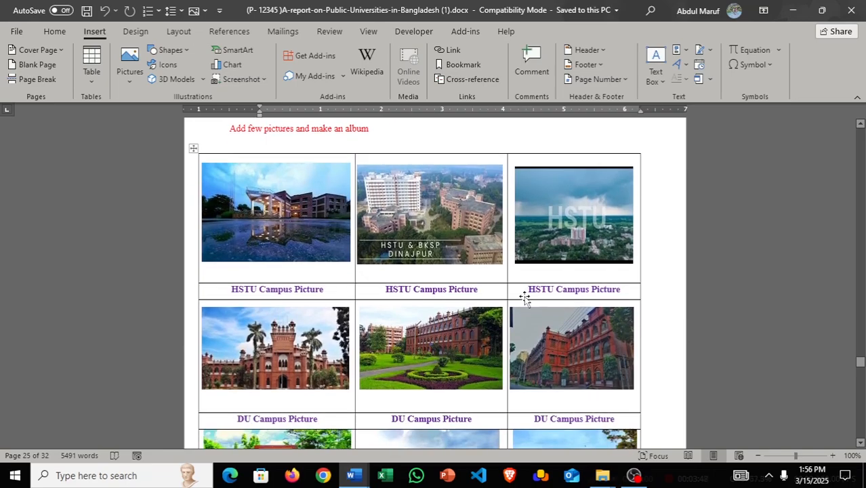
pyautogui.scroll(-6, 523, 301)
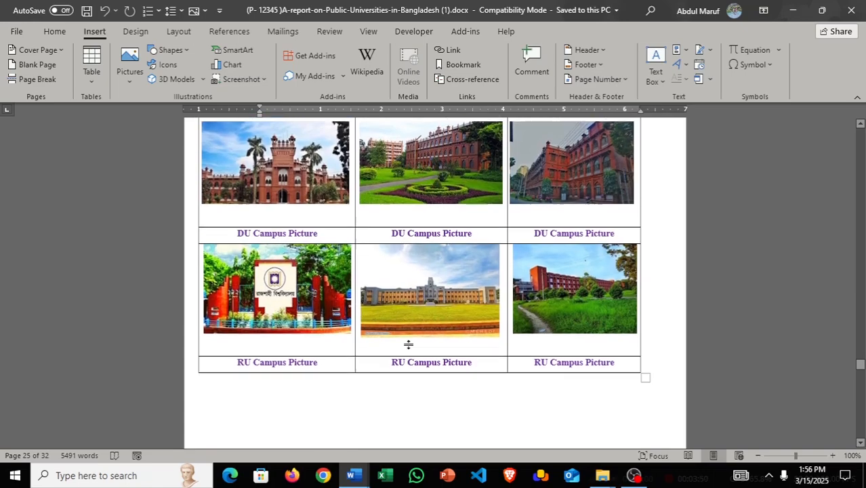
pyautogui.scroll(-14, 603, 308)
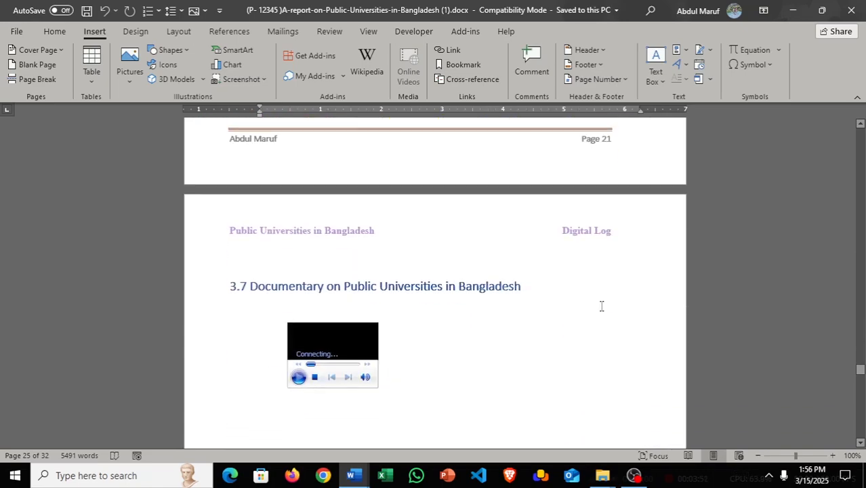
pyautogui.scroll(-4, 600, 303)
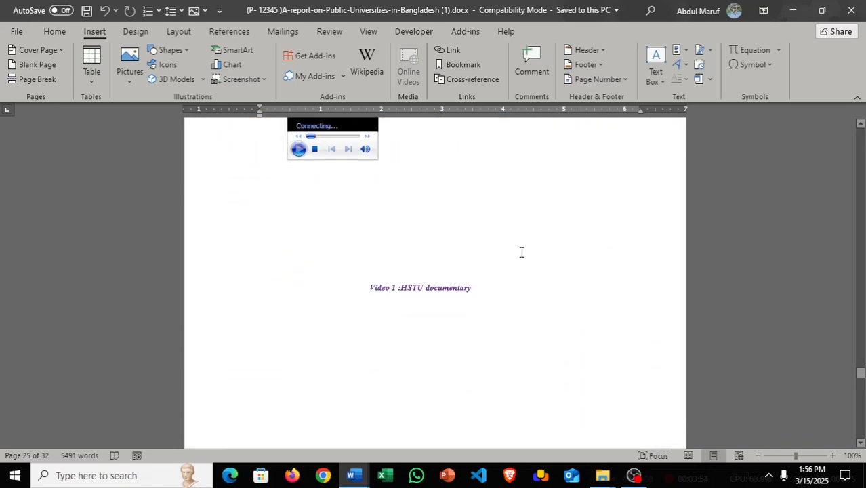
# - Look through Chapters Four and Five on education problems and improvements, up to the Chapter Six conclusion
pyautogui.scroll(-11, 522, 252)
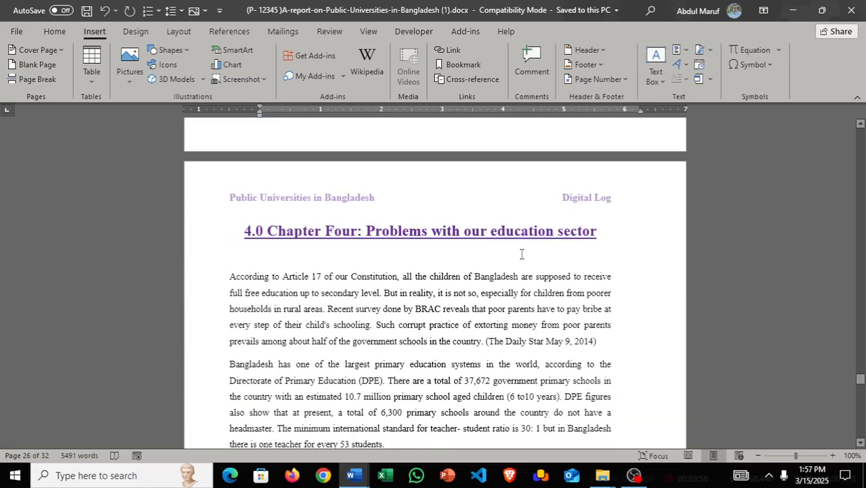
pyautogui.scroll(-18, 550, 219)
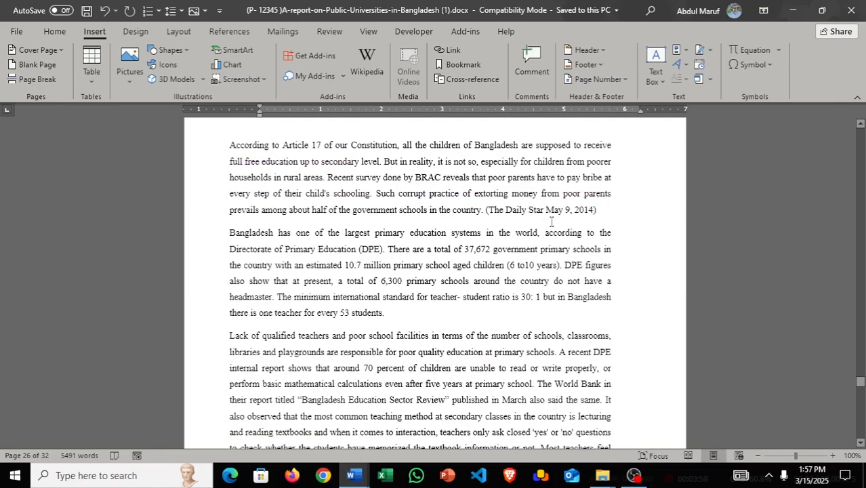
pyautogui.scroll(-20, 492, 274)
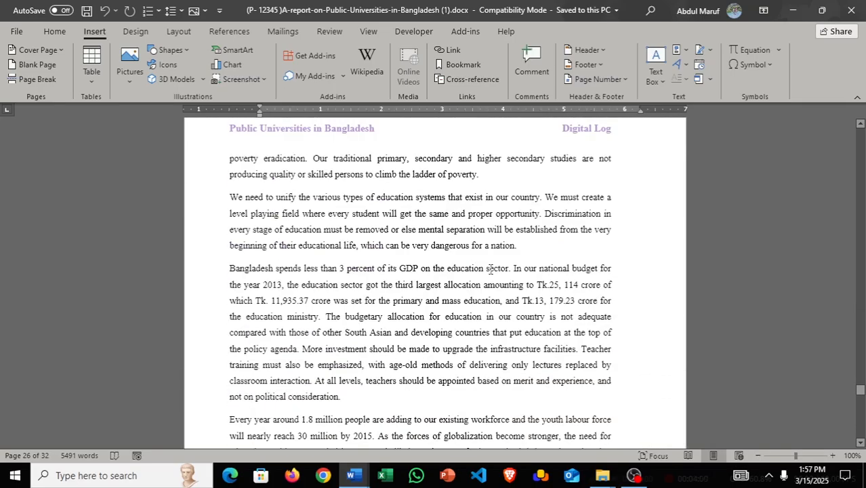
pyautogui.scroll(-8, 508, 267)
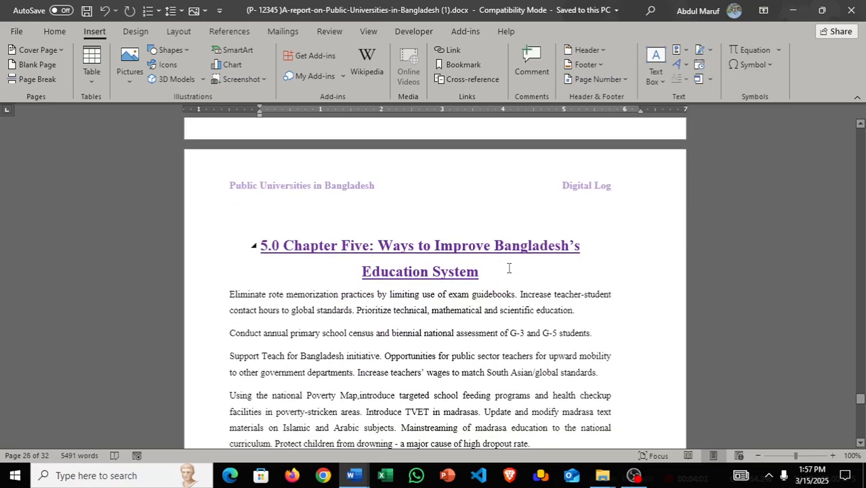
pyautogui.scroll(-20, 468, 211)
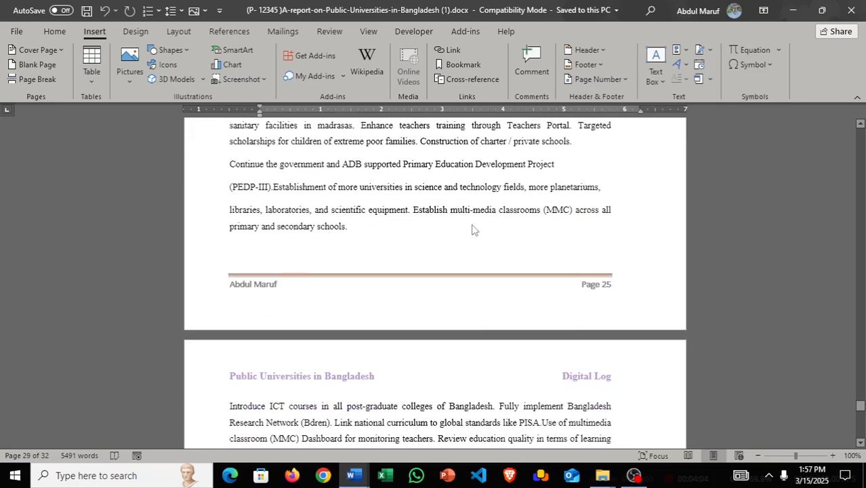
pyautogui.scroll(-1, 473, 224)
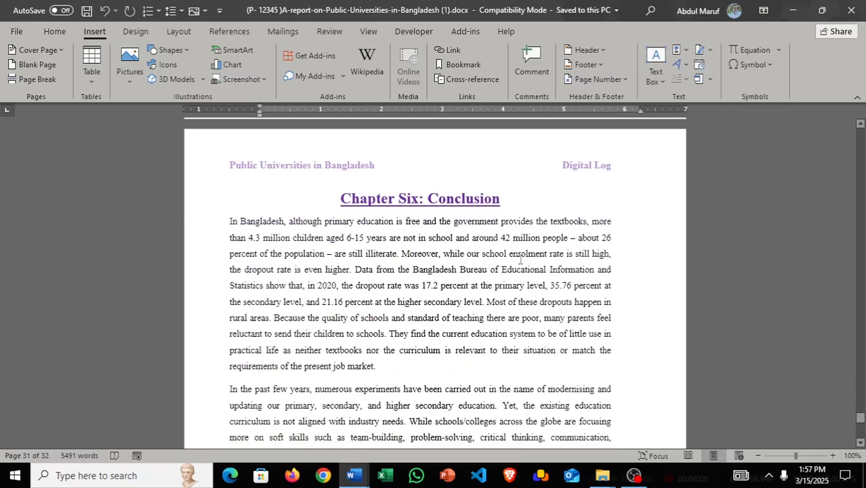
# - Examine Chapter Seven with its bibliography, Table of Tables and Table of Figures
pyautogui.scroll(-10, 484, 229)
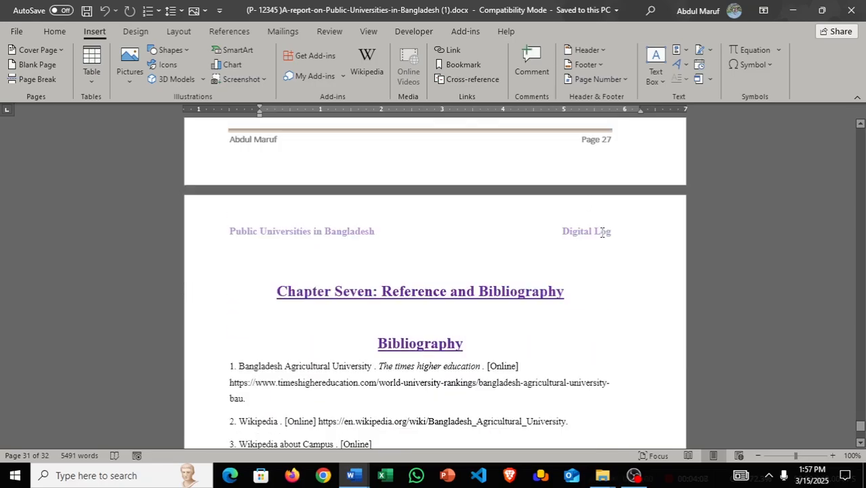
pyautogui.scroll(-1, 533, 248)
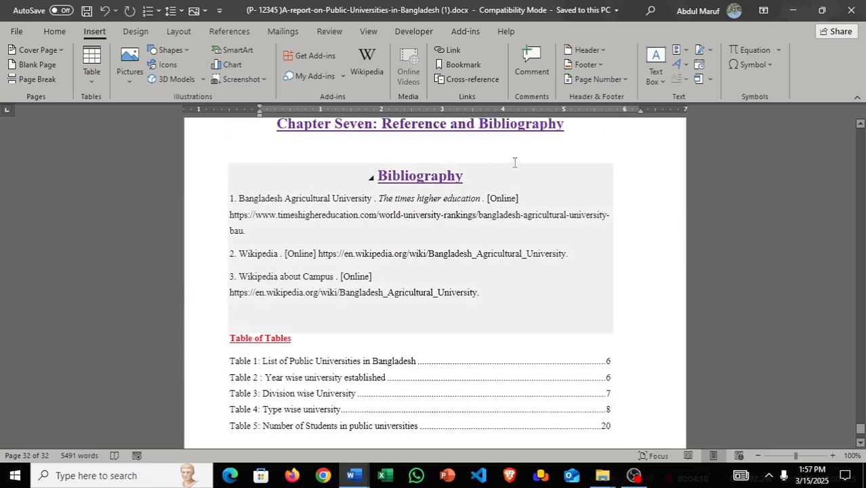
pyautogui.scroll(-3, 530, 235)
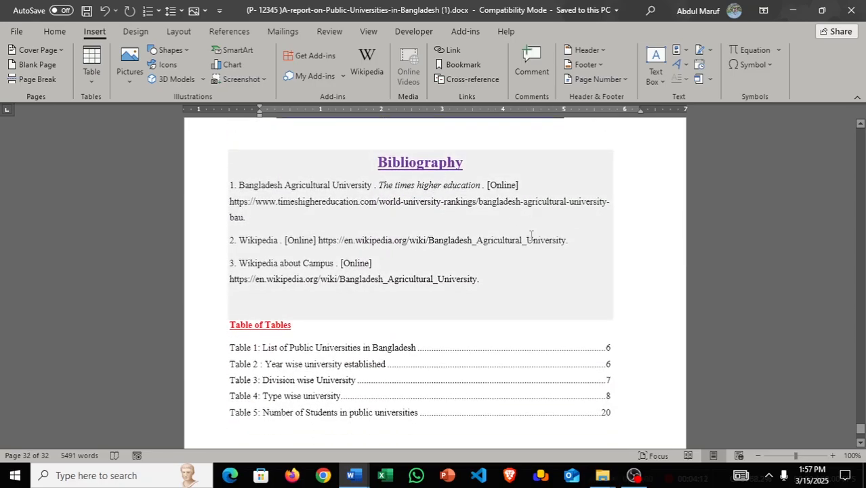
pyautogui.scroll(-5, 456, 288)
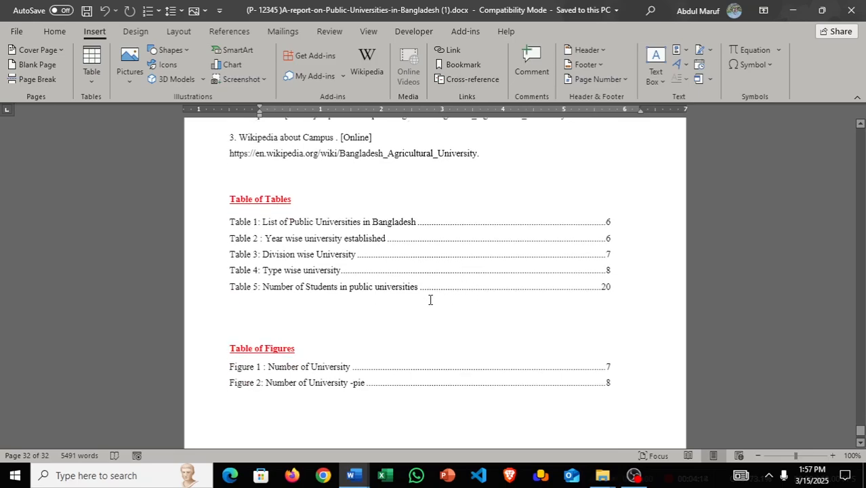
pyautogui.scroll(6, 474, 282)
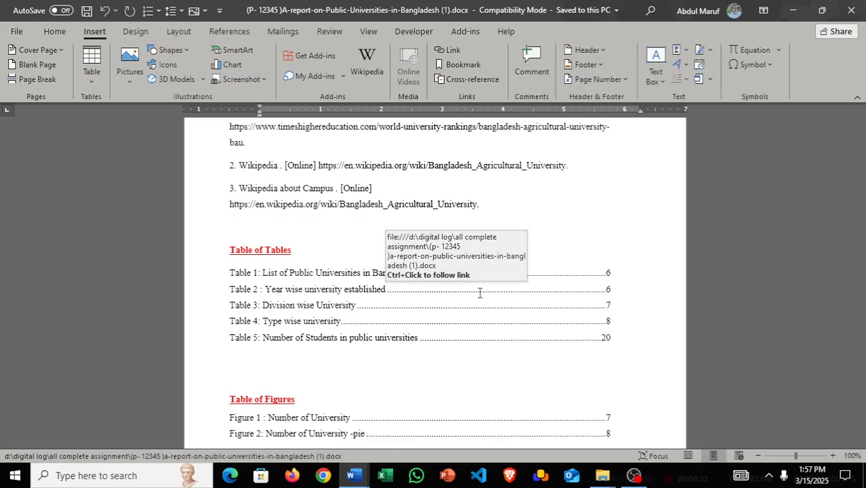
pyautogui.scroll(5, 533, 288)
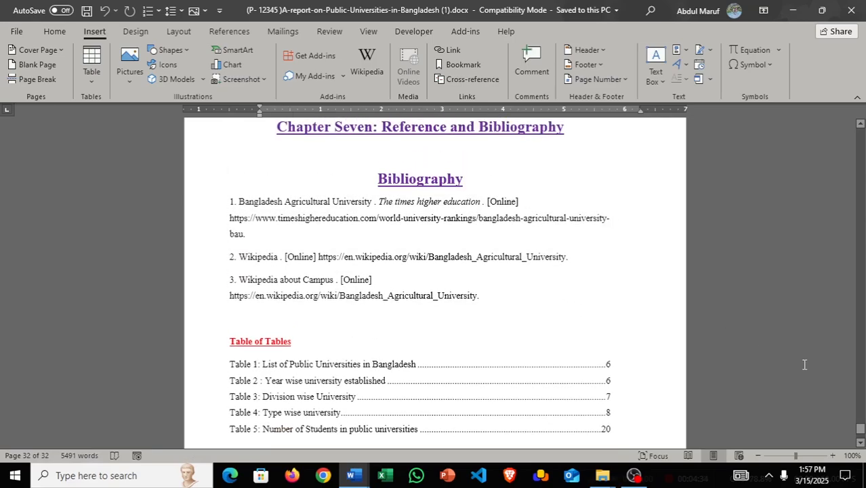
# - Return to the finished report's cover, then switch to A report on Public Universities in Bangladesh.docx and view its task list and blank first page
pyautogui.moveTo(860, 434); pyautogui.dragTo(822, 125)
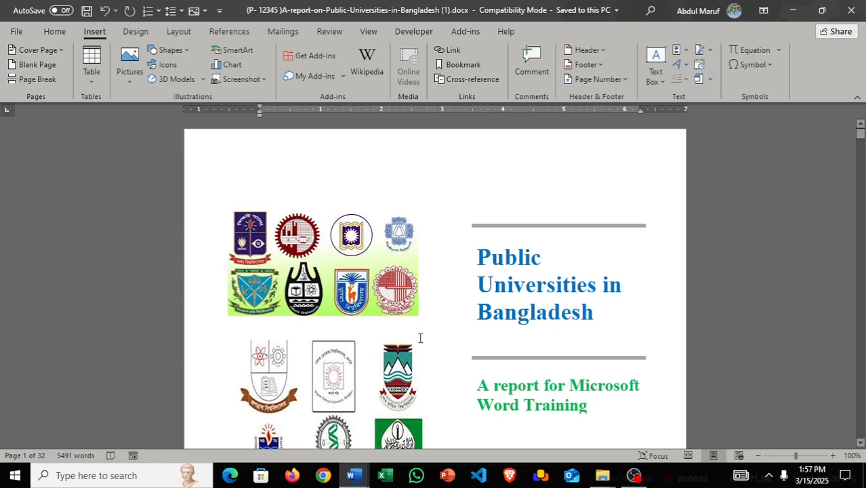
pyautogui.moveTo(351, 475)
pyautogui.click(286, 410)
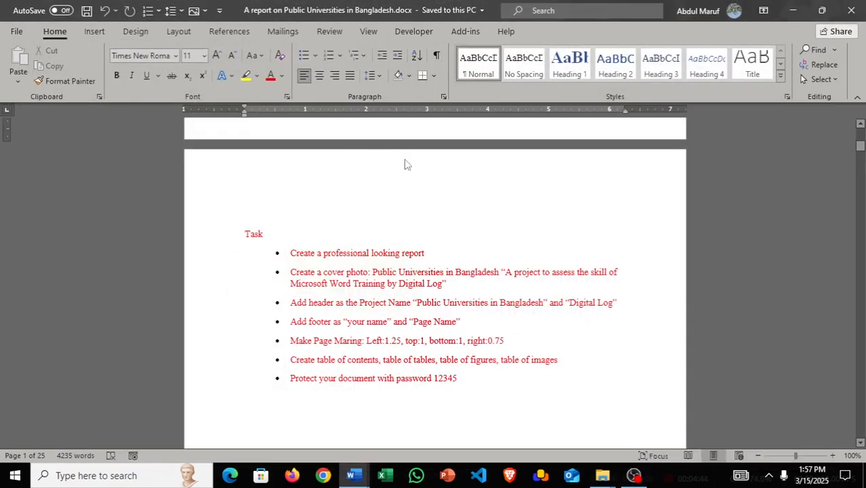
pyautogui.scroll(8, 421, 242)
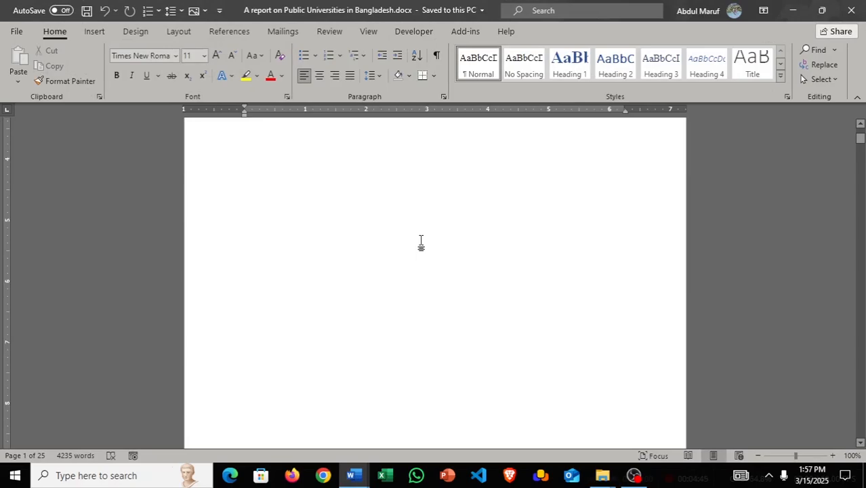
pyautogui.hotkey('alt', 'Tab')
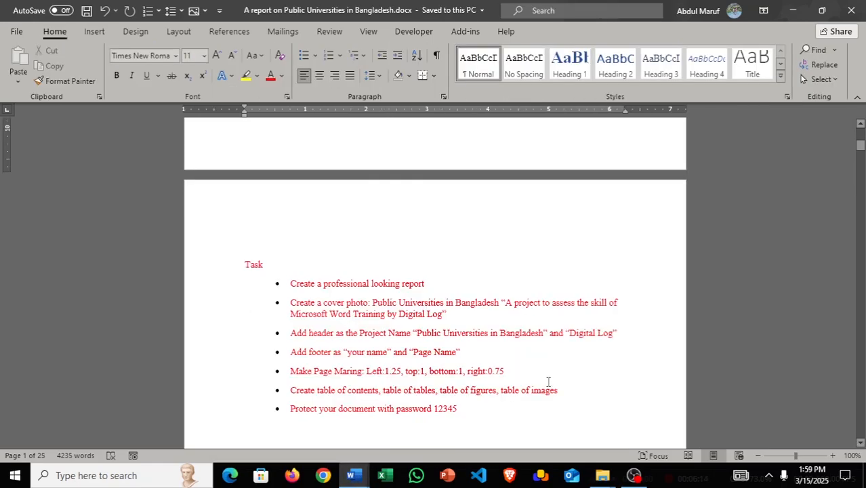
pyautogui.scroll(10, 493, 398)
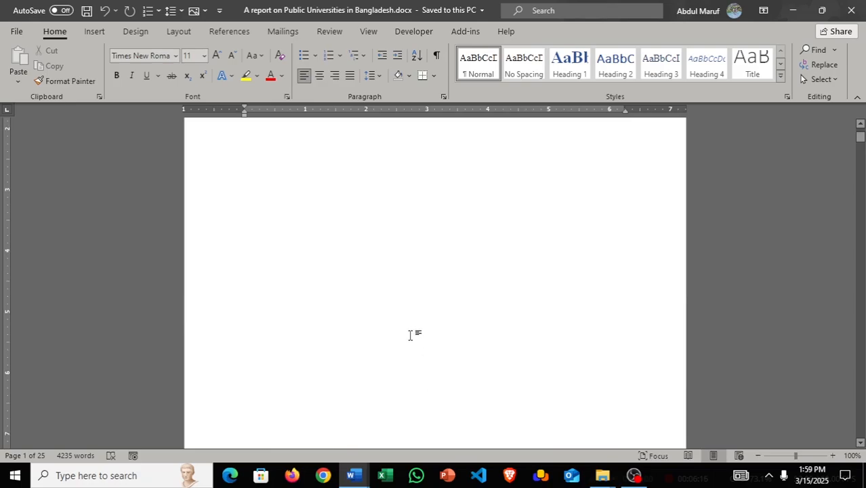
pyautogui.scroll(5, 450, 229)
# - Switch to the finished report and examine the university logos and title on its cover page
pyautogui.moveTo(355, 467)
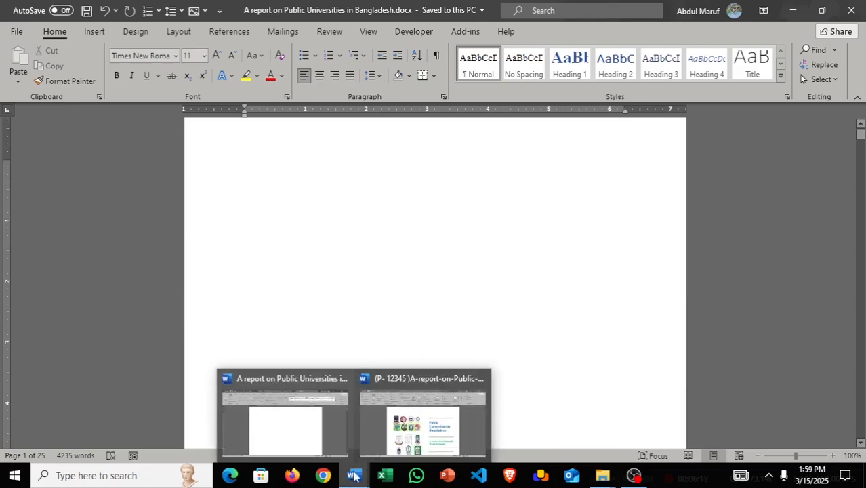
pyautogui.click(423, 415)
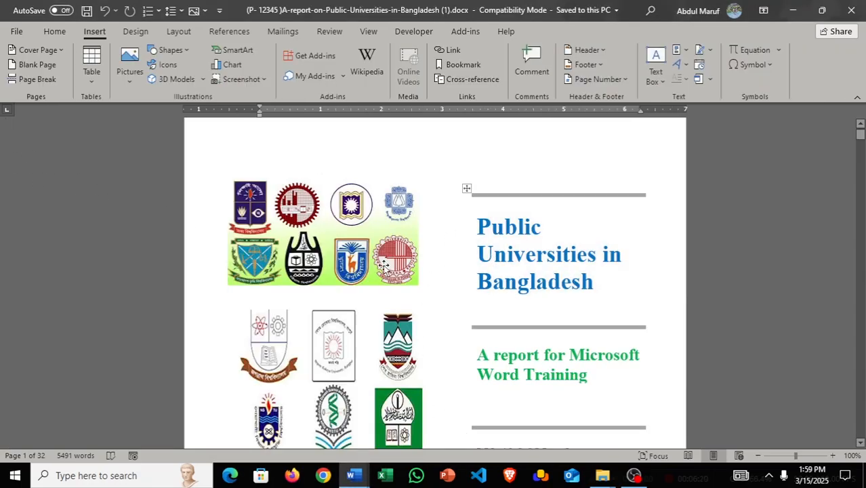
pyautogui.scroll(-3, 351, 251)
pyautogui.scroll(4, 372, 336)
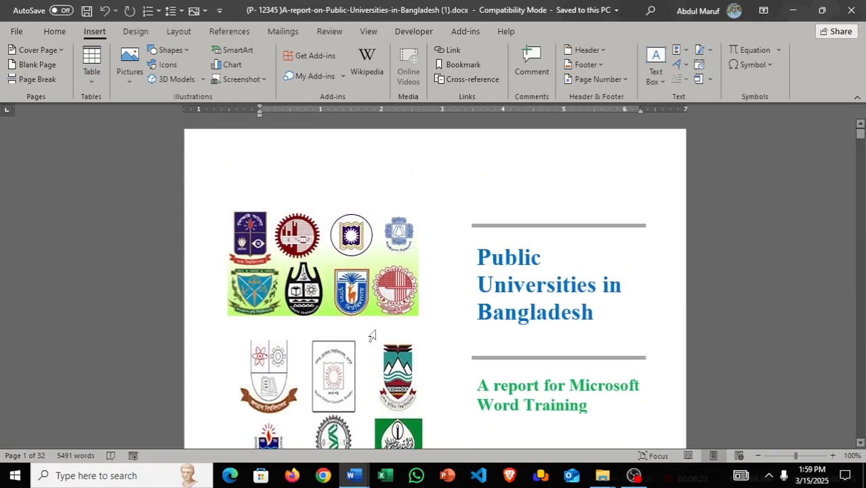
# - In A report on Public Universities in Bangladesh.docx, insert 6575ef60217c7.jpg from the Final Project MS Word folder on the blank first page
pyautogui.moveTo(352, 474)
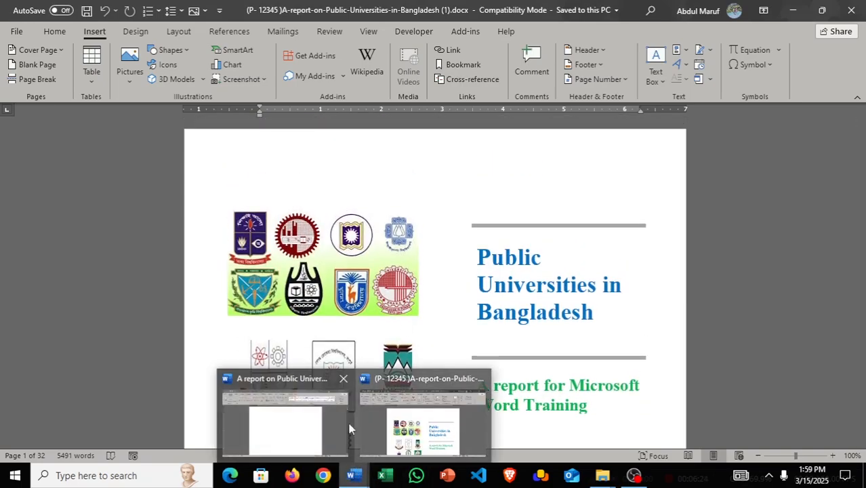
pyautogui.click(308, 427)
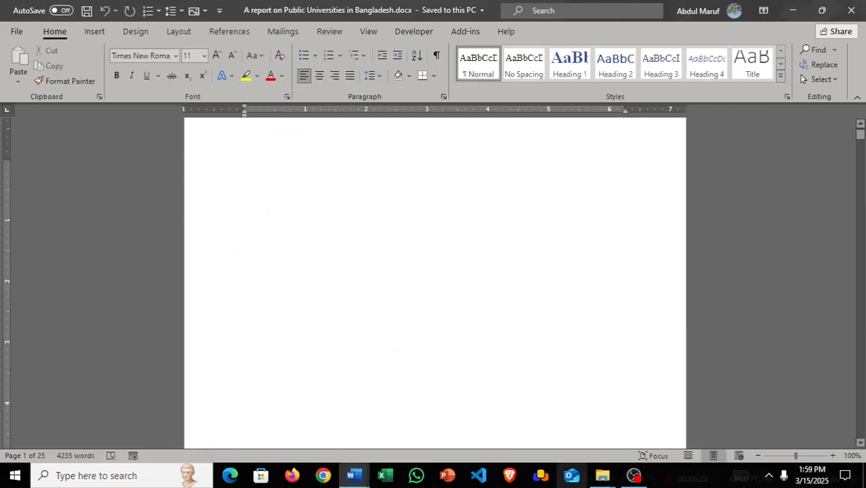
pyautogui.click(94, 31)
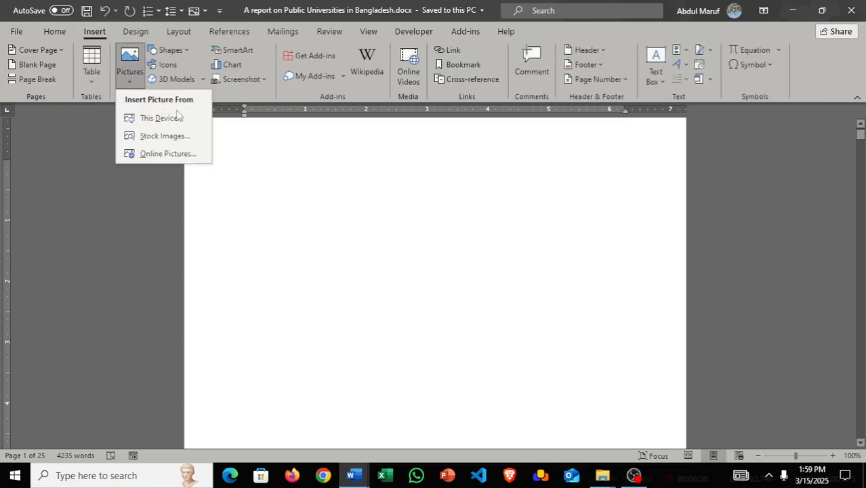
pyautogui.click(169, 123)
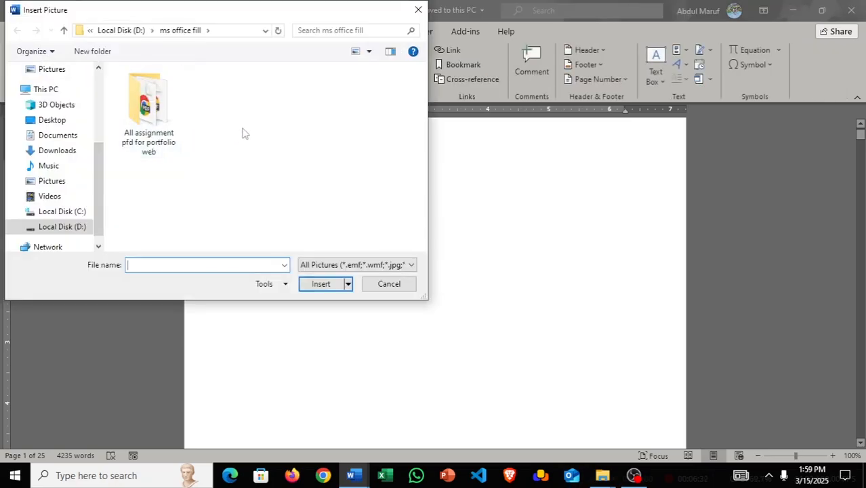
pyautogui.scroll(-1, 78, 207)
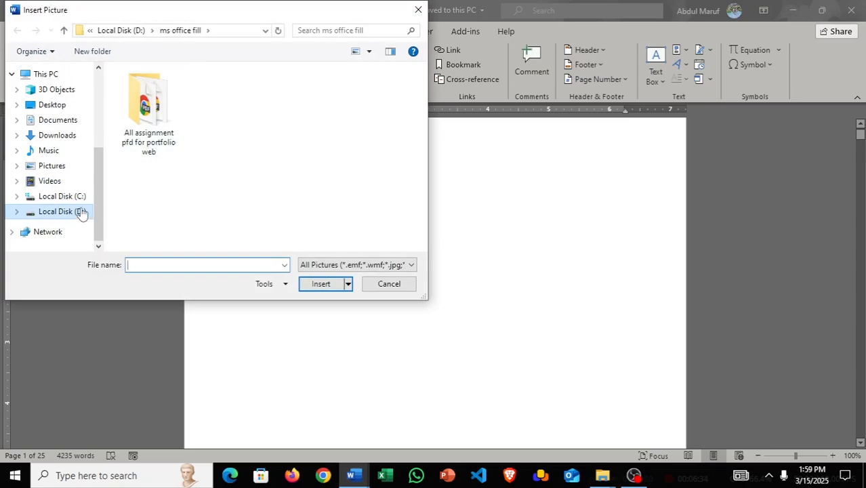
pyautogui.click(81, 212)
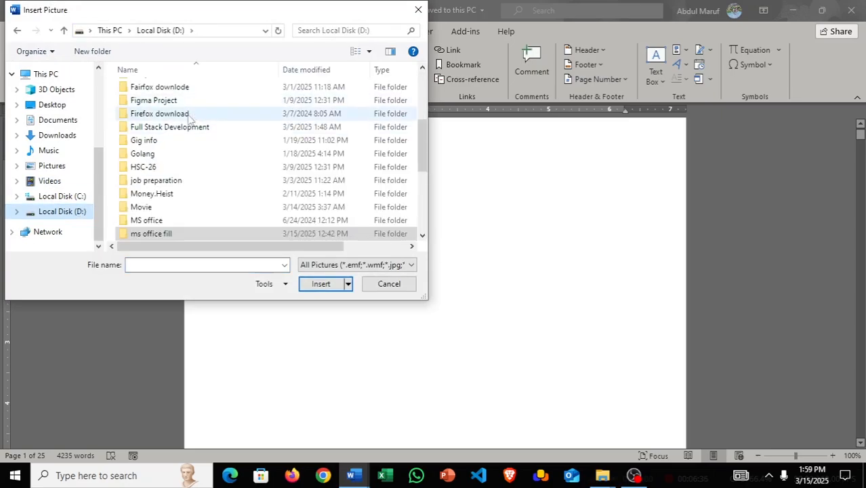
pyautogui.scroll(4, 204, 143)
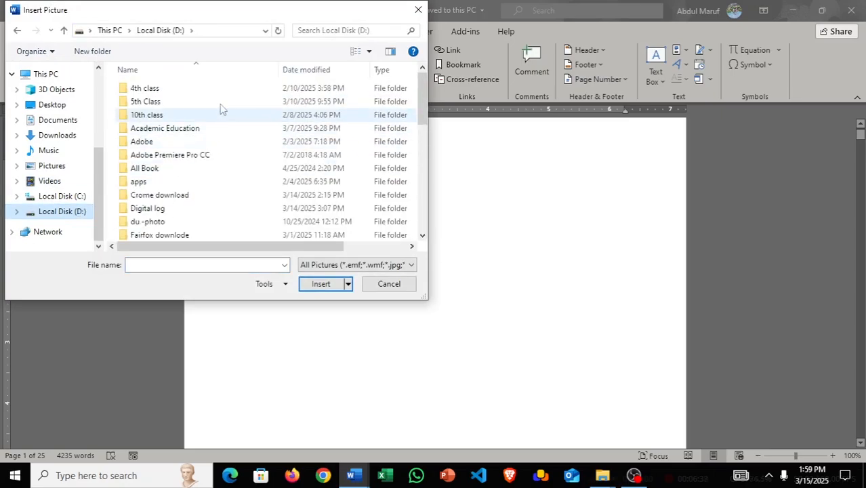
pyautogui.click(170, 210)
pyautogui.doubleClick(170, 210)
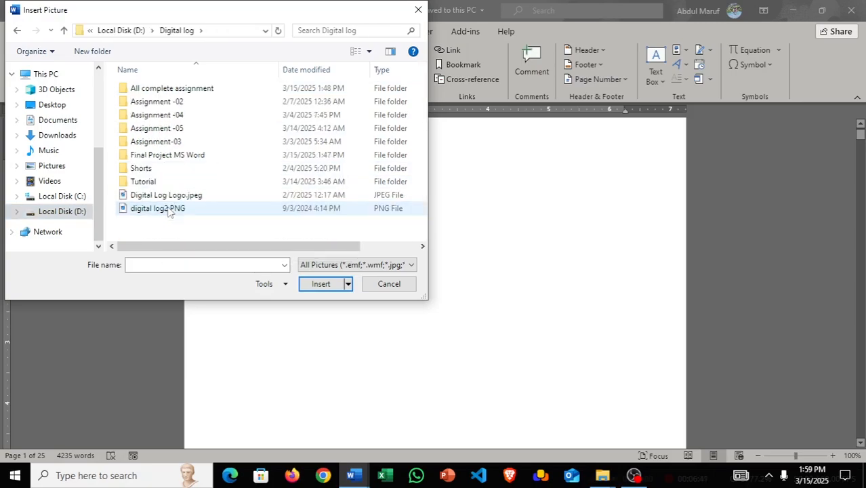
pyautogui.doubleClick(191, 158)
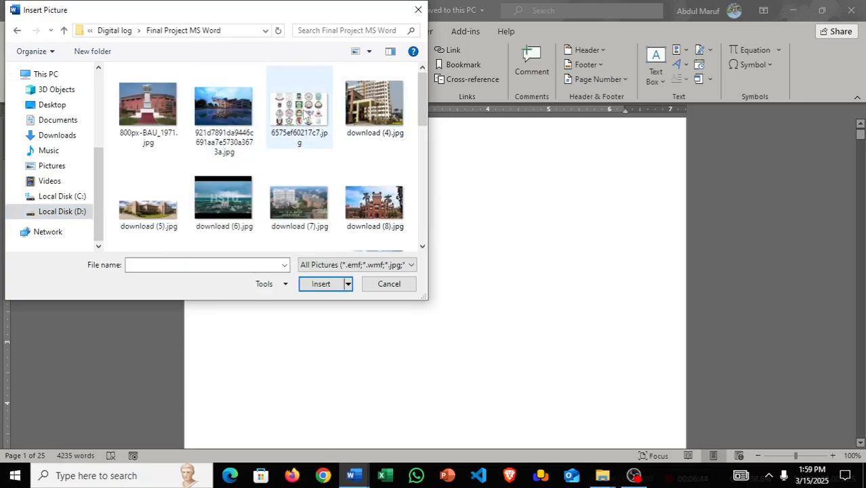
pyautogui.click(307, 119)
pyautogui.click(320, 283)
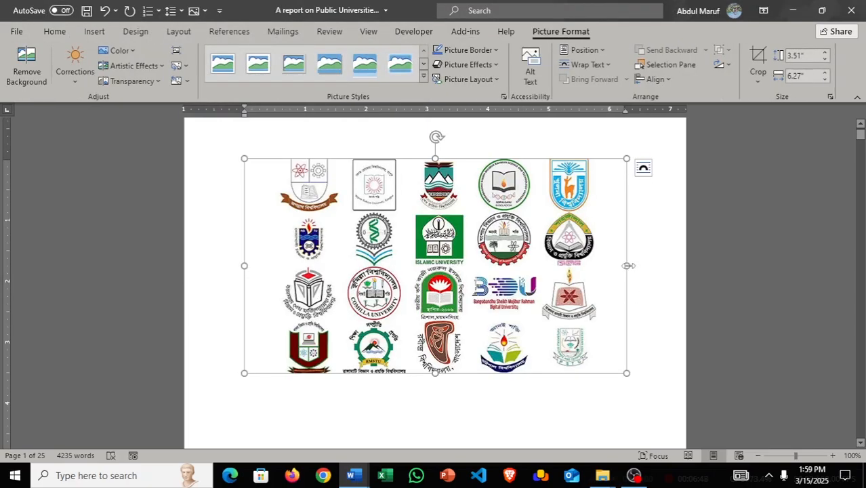
# - Narrow the logo grid picture to about 4.37 inches, give it Top and Bottom text wrapping and move it down the page
pyautogui.moveTo(628, 266); pyautogui.dragTo(510, 266)
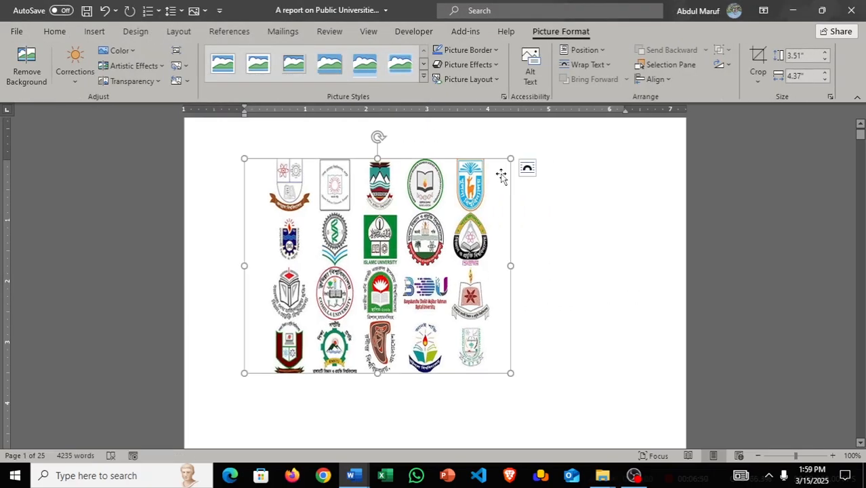
pyautogui.click(527, 167)
pyautogui.click(565, 286)
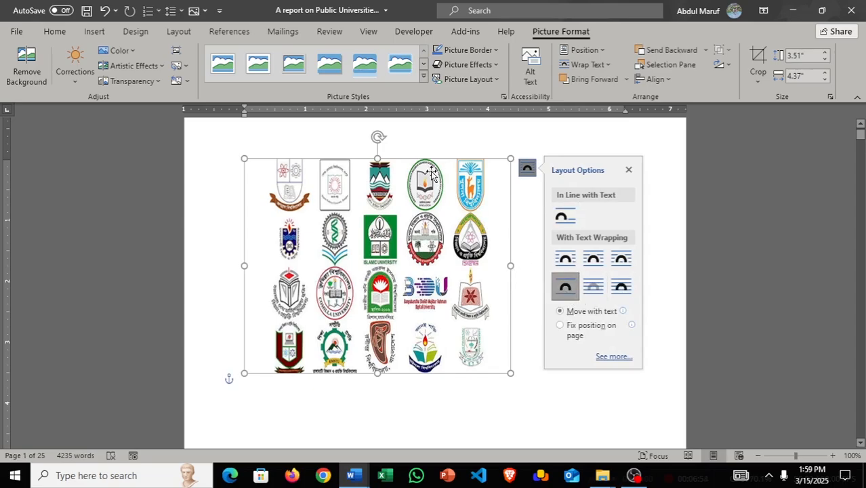
pyautogui.moveTo(429, 173); pyautogui.dragTo(434, 271)
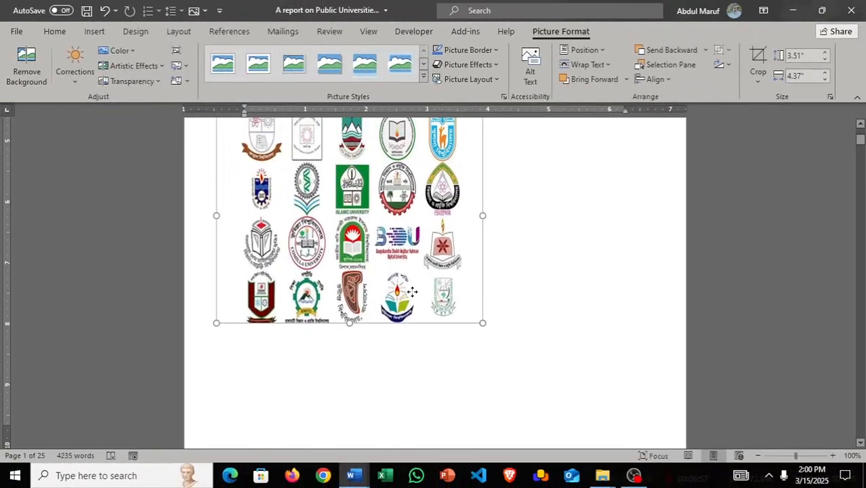
pyautogui.press('Delete')
# - Insert the eight-logo picture images (4).jpg at the start of the first page
pyautogui.click(93, 31)
pyautogui.click(130, 63)
pyautogui.click(154, 116)
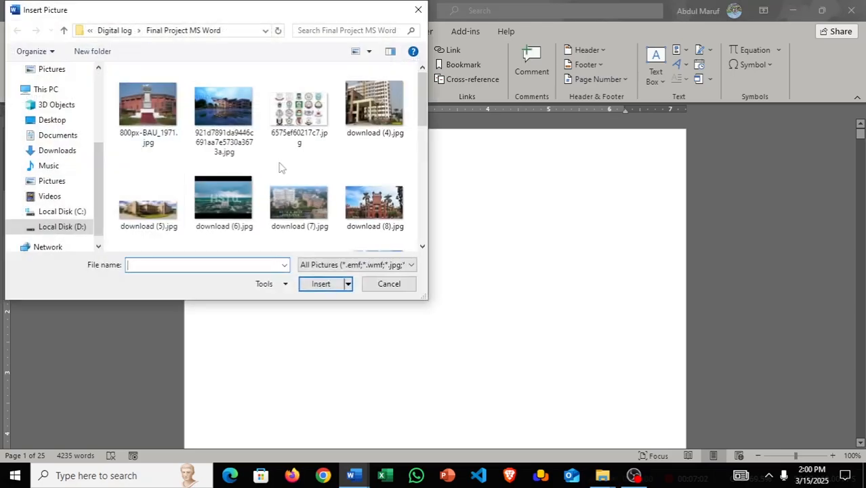
pyautogui.scroll(-4, 281, 167)
pyautogui.click(299, 200)
pyautogui.scroll(-3, 299, 200)
pyautogui.click(375, 146)
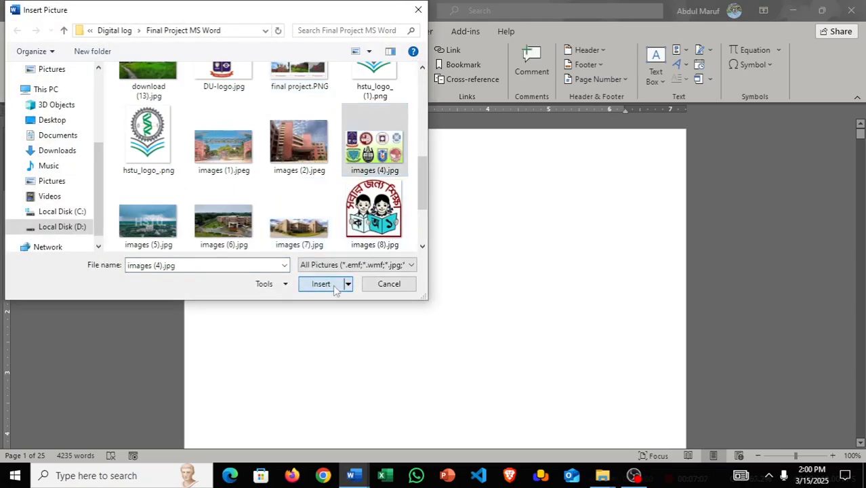
pyautogui.click(321, 284)
pyautogui.click(451, 209)
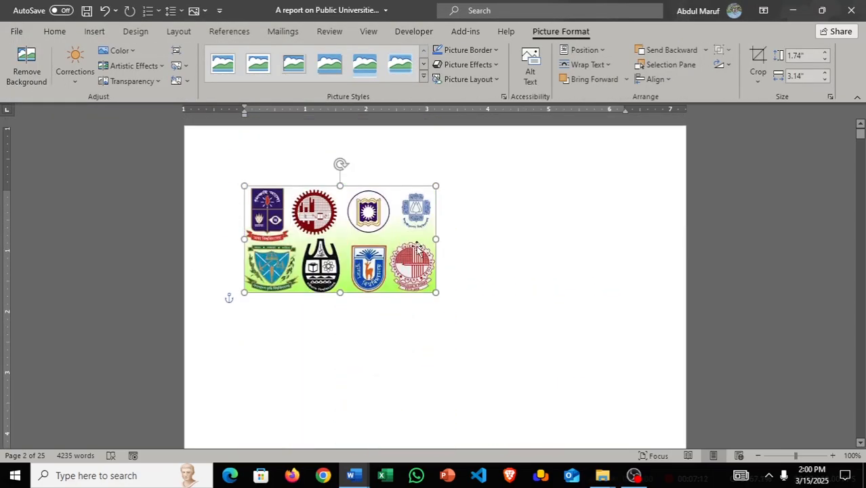
# - Move the eight-logo picture down the page and stretch it to about 2.37 inches high
pyautogui.moveTo(417, 245); pyautogui.dragTo(417, 315)
pyautogui.moveTo(342, 363); pyautogui.dragTo(345, 402)
pyautogui.scroll(-2, 352, 369)
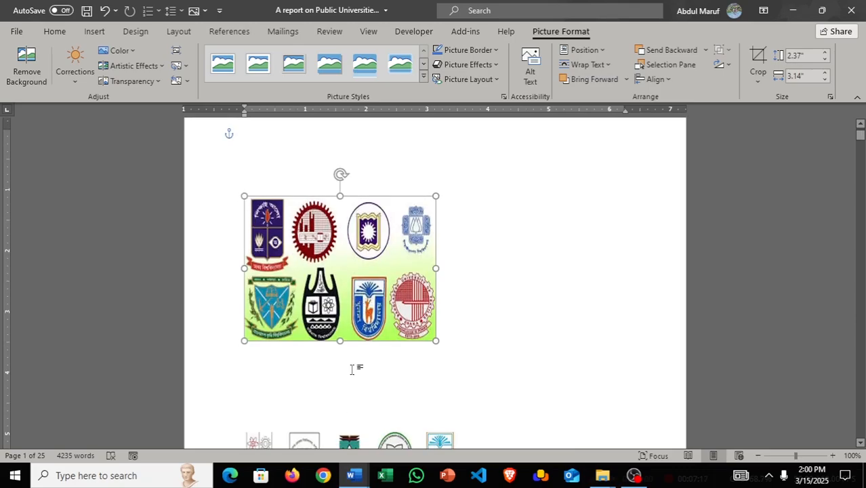
# - Move the lower logo grid up, and widen the eight-logo picture slightly while shifting it higher on the page
pyautogui.moveTo(338, 444); pyautogui.dragTo(339, 381)
pyautogui.scroll(-8, 363, 315)
pyautogui.scroll(9, 369, 292)
pyautogui.moveTo(374, 273)
pyautogui.mouseDown()
pyautogui.moveTo(376, 256)
pyautogui.moveTo(380, 265)
pyautogui.mouseUp()
pyautogui.moveTo(440, 277); pyautogui.dragTo(452, 285)
pyautogui.moveTo(383, 281); pyautogui.dragTo(363, 215)
# - Close the gap between the two cover pictures by moving the logo grid up beneath the eight-logo picture
pyautogui.click(536, 267)
pyautogui.scroll(-3, 535, 268)
pyautogui.scroll(-3, 515, 292)
pyautogui.scroll(7, 467, 308)
pyautogui.scroll(-2, 542, 275)
pyautogui.scroll(3, 548, 277)
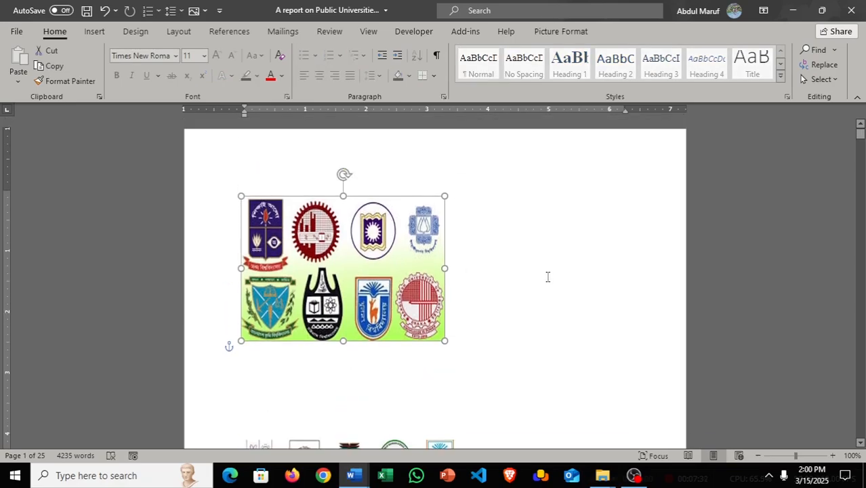
pyautogui.scroll(-3, 548, 277)
pyautogui.moveTo(369, 393); pyautogui.dragTo(370, 334)
pyautogui.click(548, 306)
pyautogui.scroll(3, 549, 306)
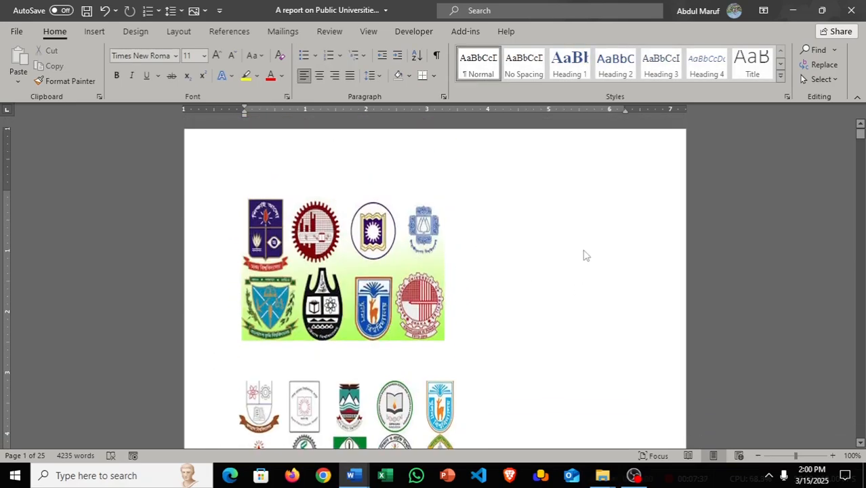
# - Draw a rectangle about 2.15 inches high and 3.29 inches wide beside the eight-logo picture
pyautogui.click(95, 32)
pyautogui.click(166, 50)
pyautogui.click(161, 113)
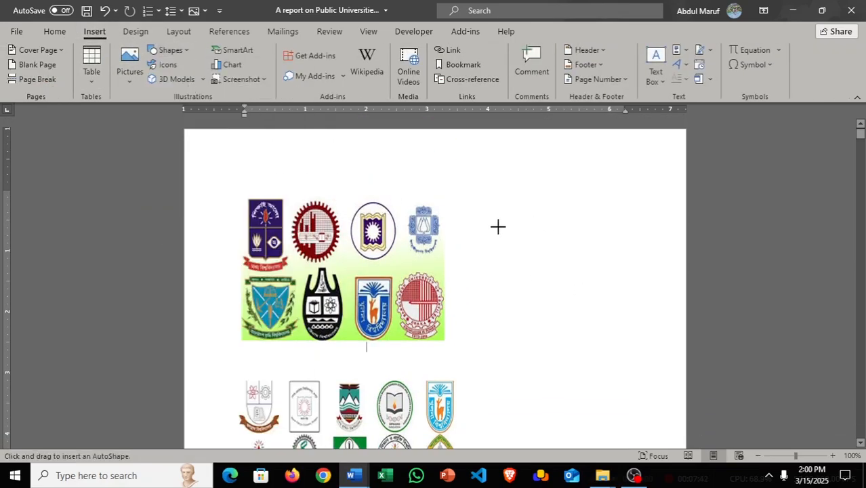
pyautogui.moveTo(479, 210); pyautogui.dragTo(640, 271)
pyautogui.moveTo(642, 308); pyautogui.dragTo(680, 341)
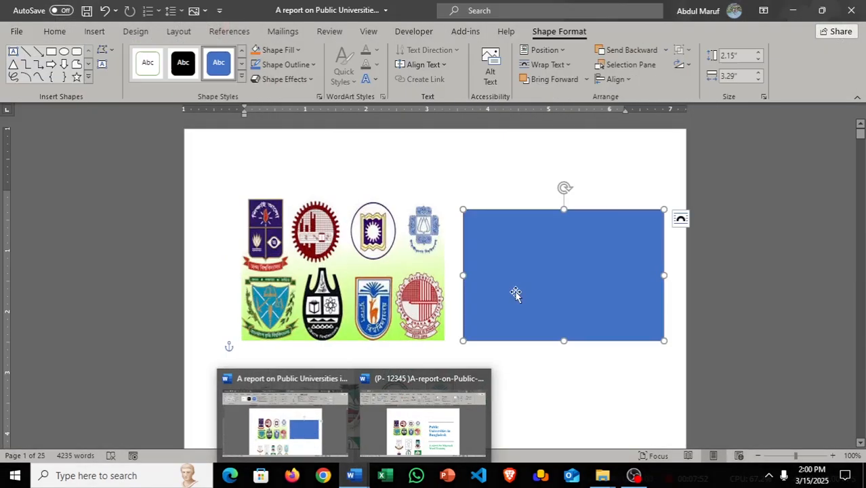
# - Add the text "Public University in Bangladesh" inside the rectangle
pyautogui.rightClick(532, 291)
pyautogui.click(571, 227)
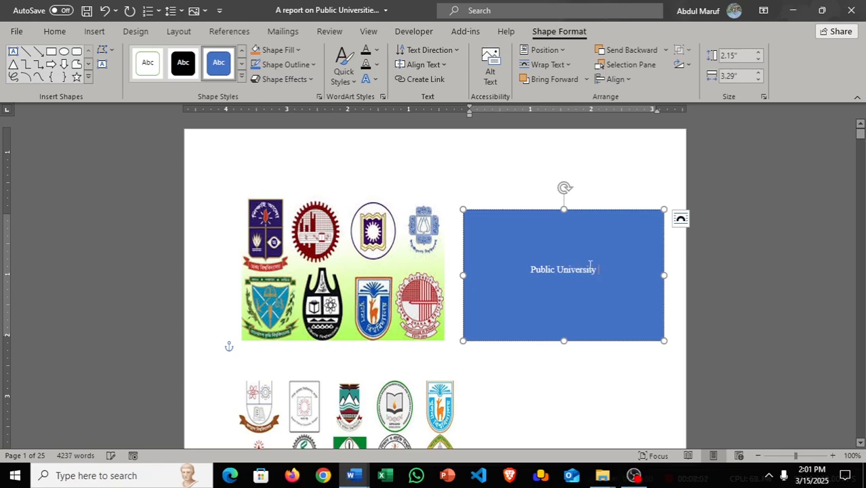
pyautogui.write('Public University in Bangladesh')
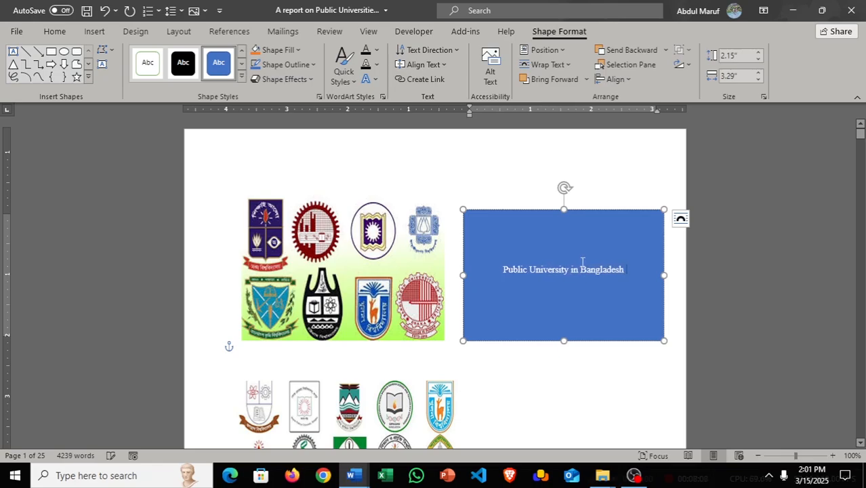
# - Format the rectangle's title text in Bodoni MT Black at 18 pt
pyautogui.hotkey('ctrl', 'a')
pyautogui.click(54, 31)
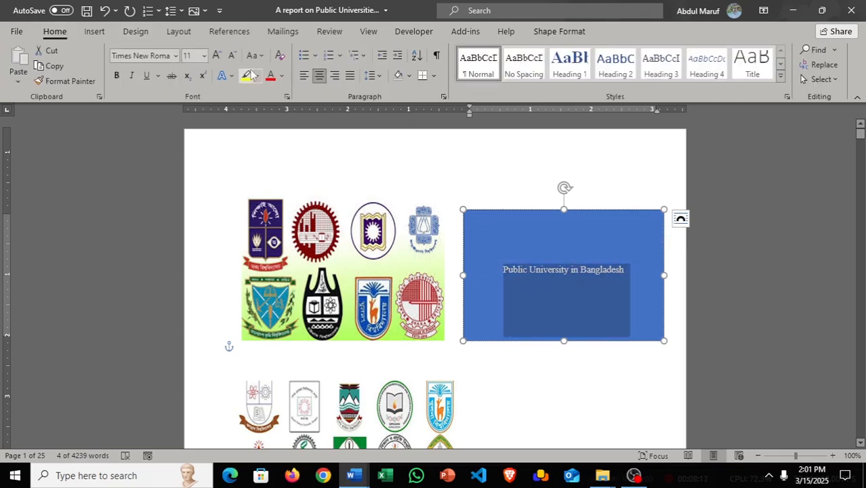
pyautogui.click(174, 56)
pyautogui.click(182, 103)
pyautogui.click(216, 55)
pyautogui.click(217, 56)
pyautogui.click(217, 55)
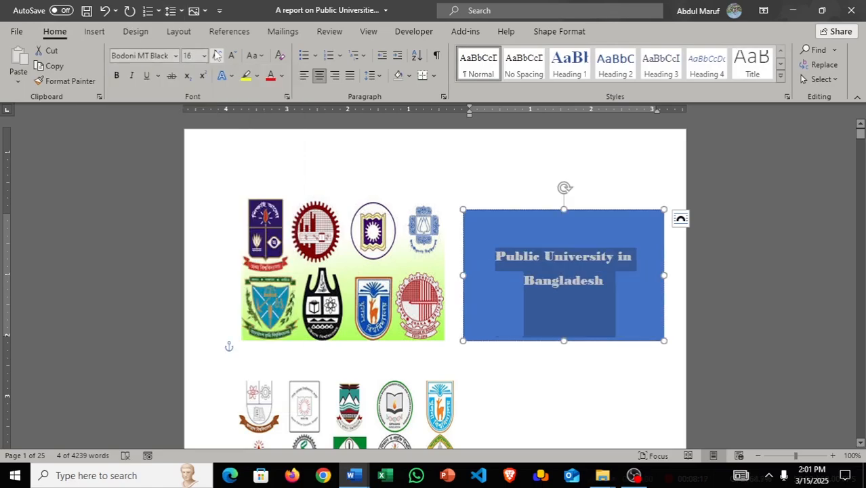
pyautogui.click(217, 56)
# - Color the title text green and enlarge it to 24 pt
pyautogui.click(282, 76)
pyautogui.click(324, 217)
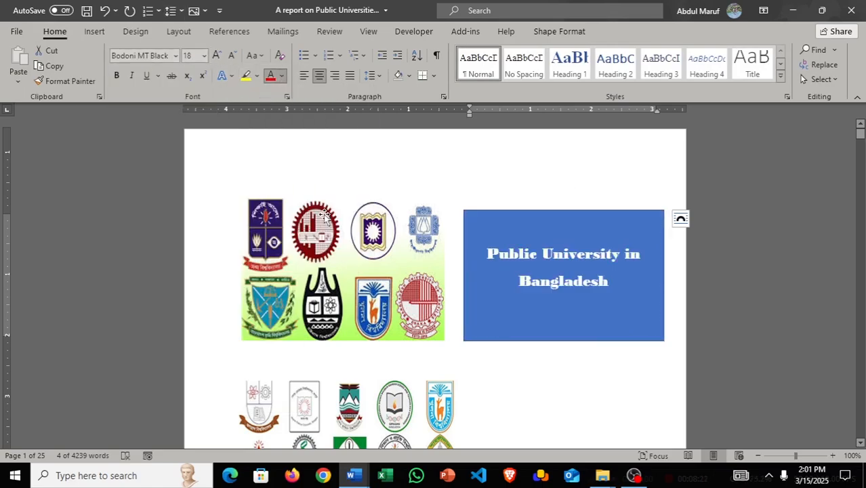
pyautogui.click(216, 56)
pyautogui.click(217, 56)
pyautogui.click(217, 55)
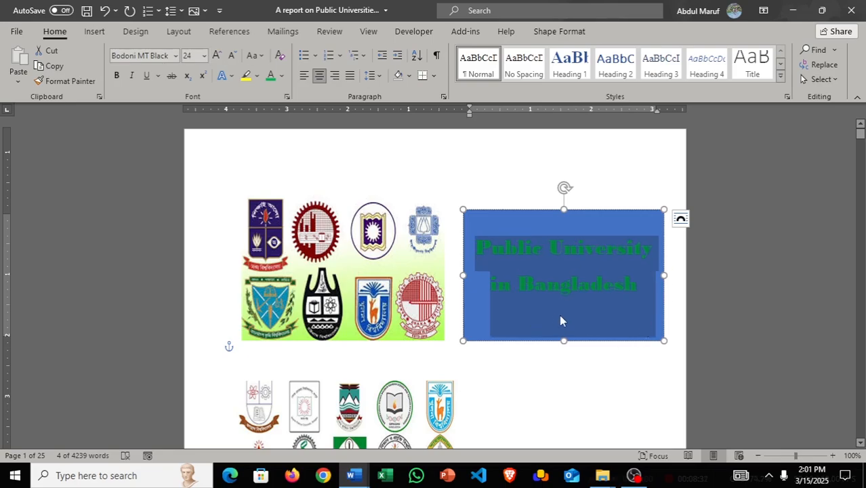
# - Remove the fill and the outline from the title rectangle
pyautogui.click(559, 31)
pyautogui.click(277, 49)
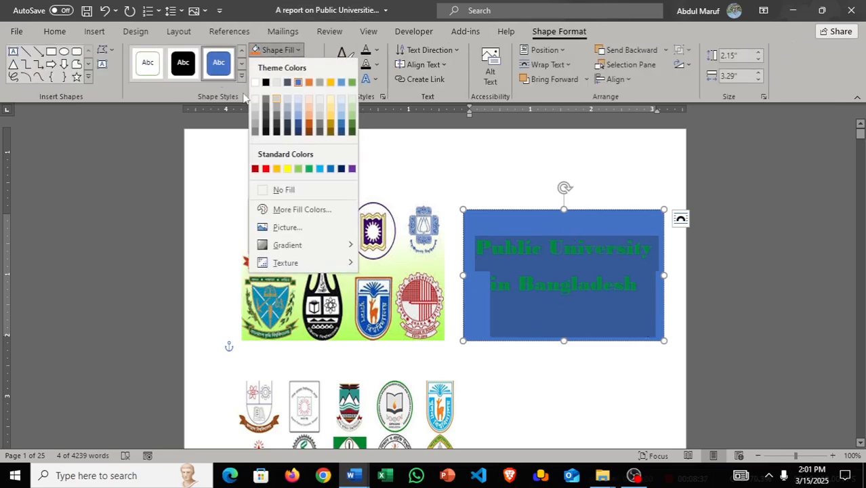
pyautogui.click(283, 190)
pyautogui.click(289, 66)
pyautogui.click(293, 204)
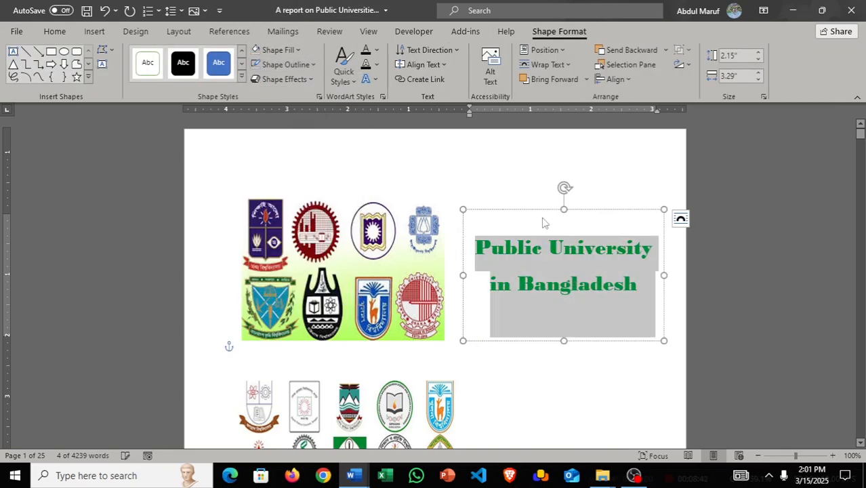
# - Move the title box up slightly and left-align its text
pyautogui.moveTo(542, 210); pyautogui.dragTo(542, 195)
pyautogui.click(55, 32)
pyautogui.click(304, 75)
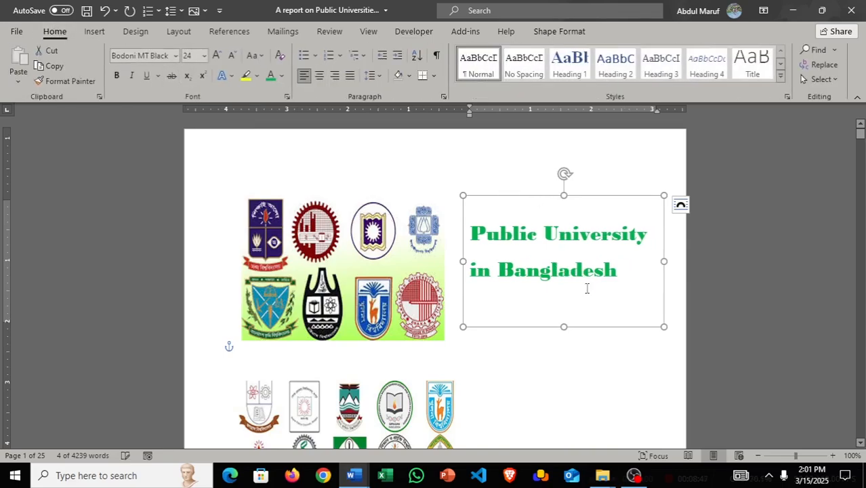
# - Narrow and reposition the title box beside the logos, and enlarge its text to 28 pt
pyautogui.moveTo(651, 264); pyautogui.dragTo(640, 262)
pyautogui.moveTo(604, 197); pyautogui.dragTo(627, 205)
pyautogui.click(217, 55)
pyautogui.click(220, 56)
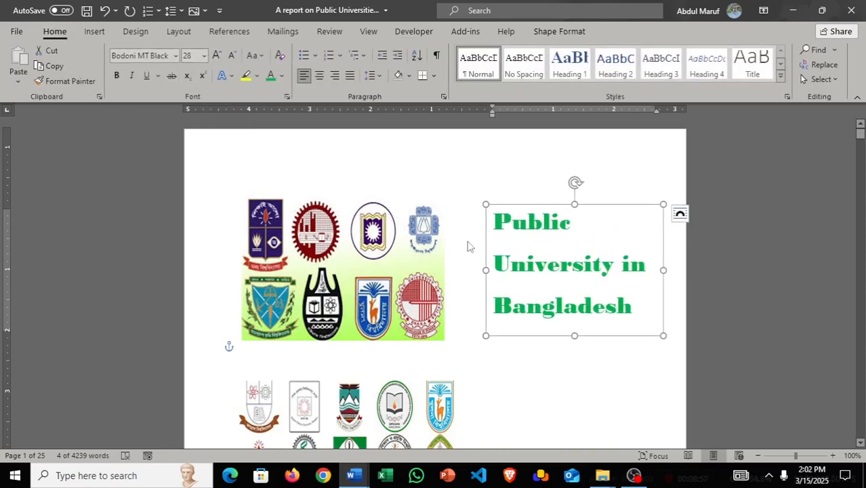
# - Draw a thin horizontal minus-sign shape about 0.14" high and 3.67" wide just above the title text
pyautogui.click(547, 362)
pyautogui.click(94, 31)
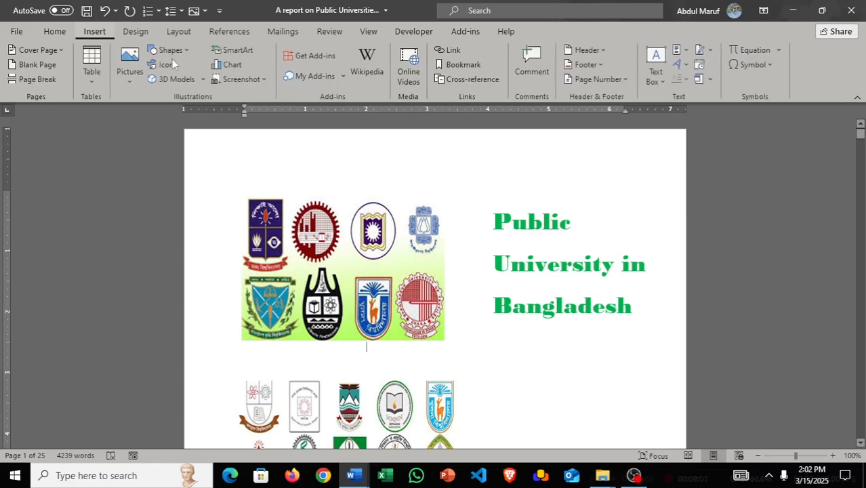
pyautogui.click(169, 50)
pyautogui.click(164, 347)
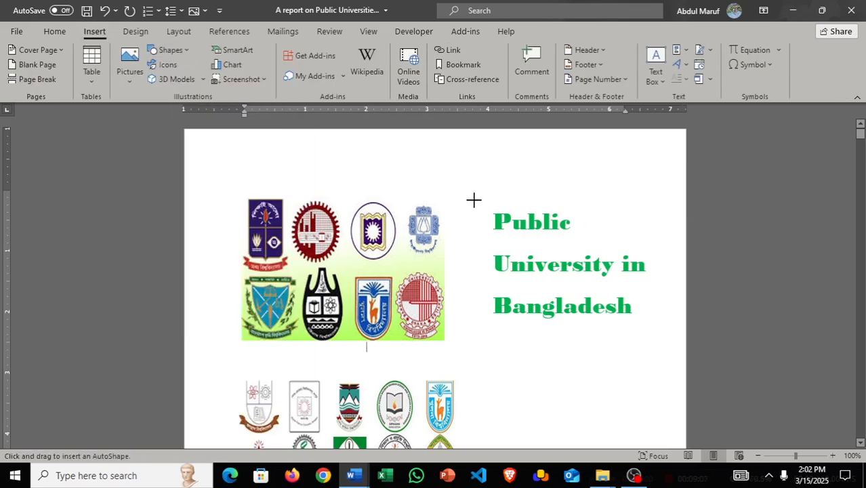
pyautogui.moveTo(682, 208); pyautogui.dragTo(684, 203)
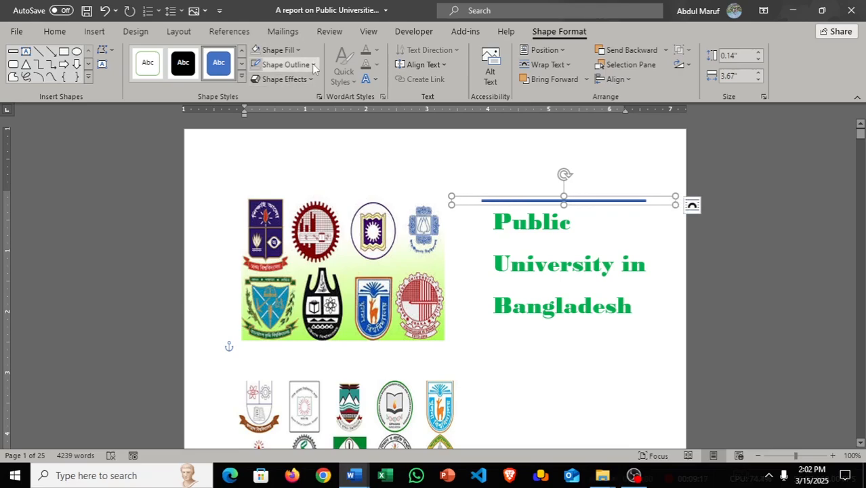
# - Fill the bar above the title with light green and remove its outline
pyautogui.click(278, 49)
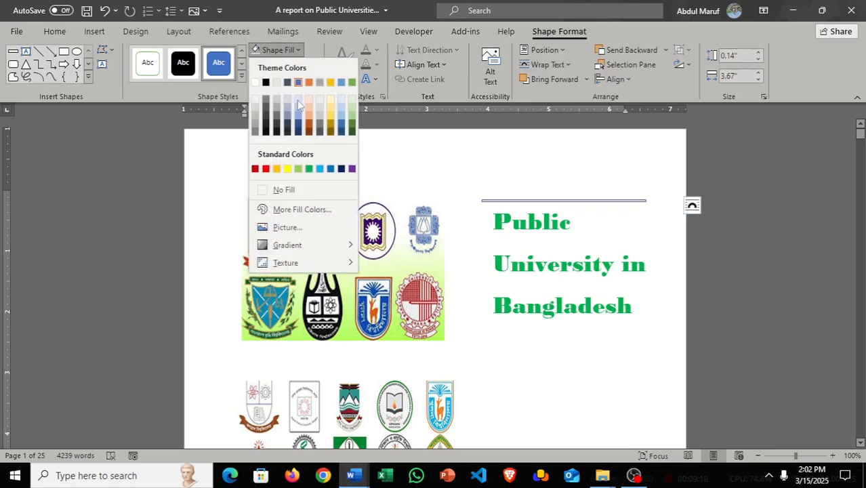
pyautogui.click(300, 170)
pyautogui.click(311, 66)
pyautogui.click(297, 203)
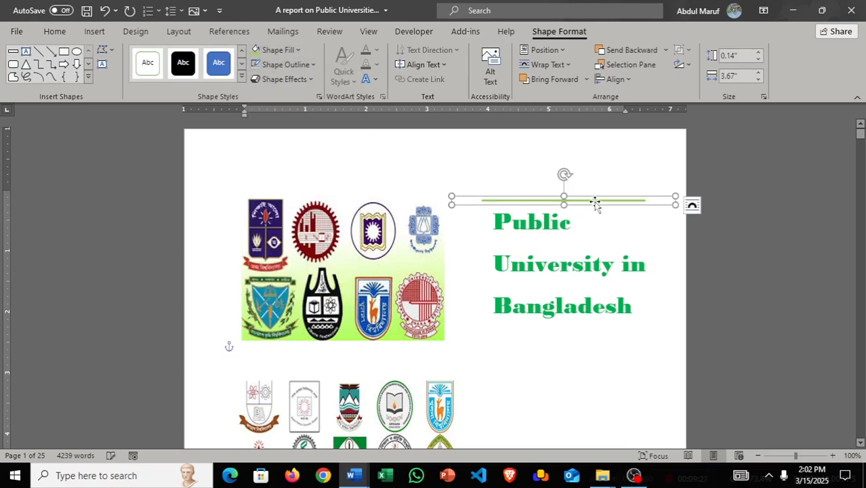
# - Copy the green bar three times down the page, one just below the title and two further down beside the lower logos
pyautogui.moveTo(595, 202); pyautogui.dragTo(593, 346)
pyautogui.scroll(-3, 599, 250)
pyautogui.moveTo(589, 199); pyautogui.dragTo(588, 335)
pyautogui.scroll(-3, 589, 330)
pyautogui.moveTo(591, 246); pyautogui.dragTo(592, 333)
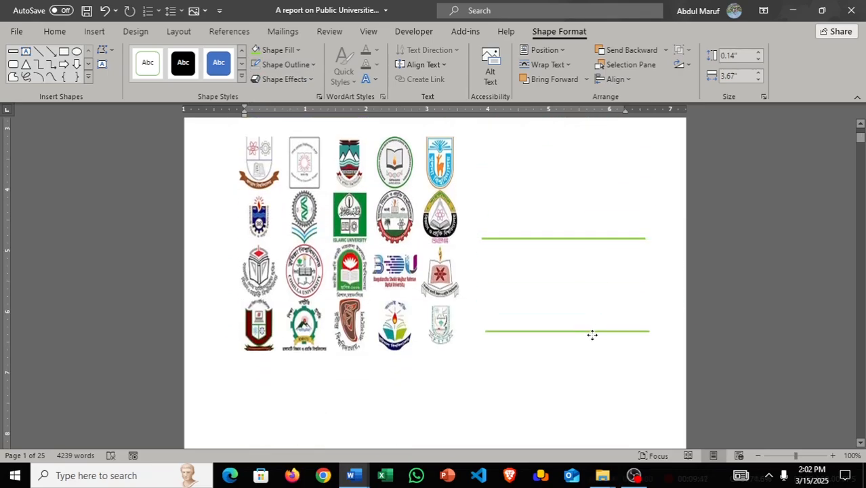
# - Check the finished report's cover for reference and duplicate the title text box below the second green bar
pyautogui.scroll(5, 592, 271)
pyautogui.moveTo(353, 474)
pyautogui.moveTo(400, 439)
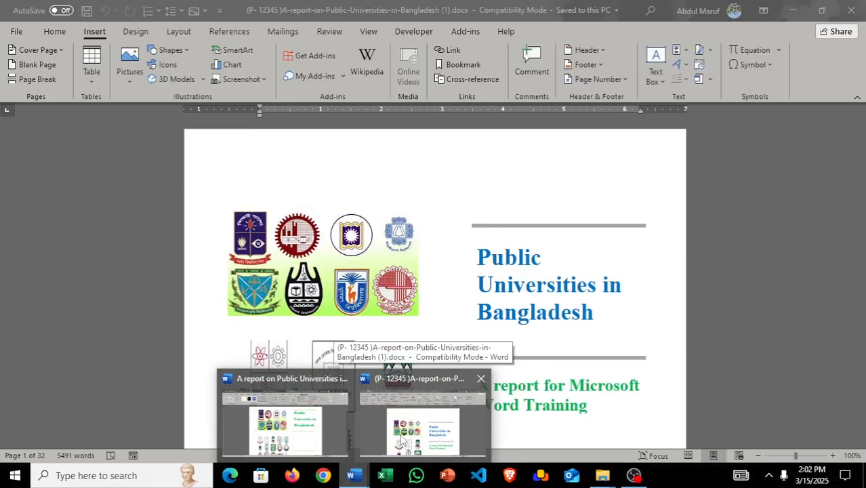
pyautogui.click(333, 444)
pyautogui.click(551, 161)
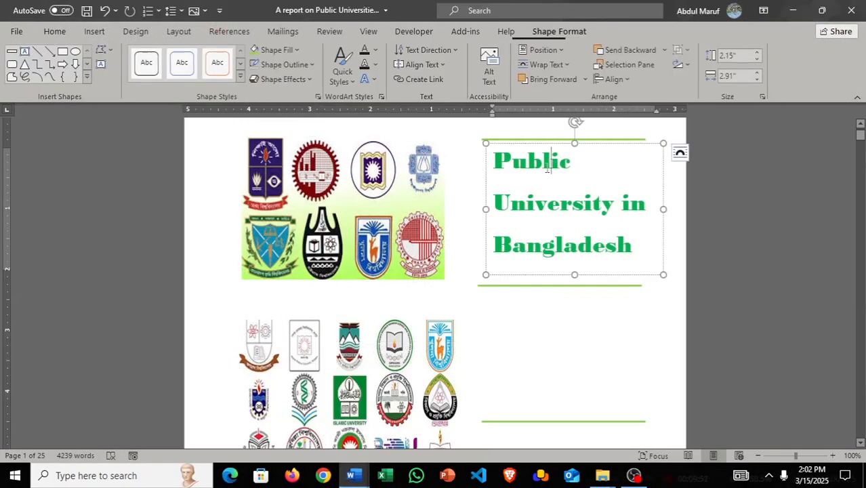
pyautogui.moveTo(549, 141); pyautogui.dragTo(542, 298)
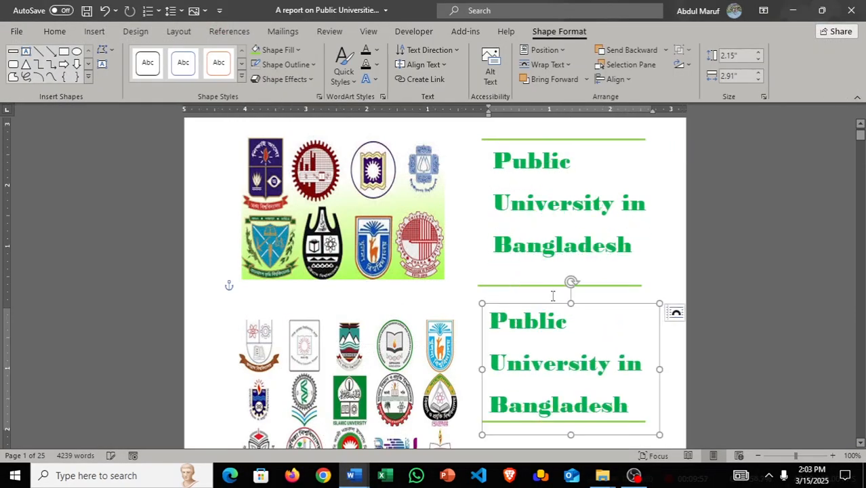
# - Replace the duplicated box's text with "A Report of Microsoft Office Tarning"
pyautogui.scroll(-3, 562, 299)
pyautogui.moveTo(631, 312); pyautogui.dragTo(507, 266)
pyautogui.press('BackSpace')
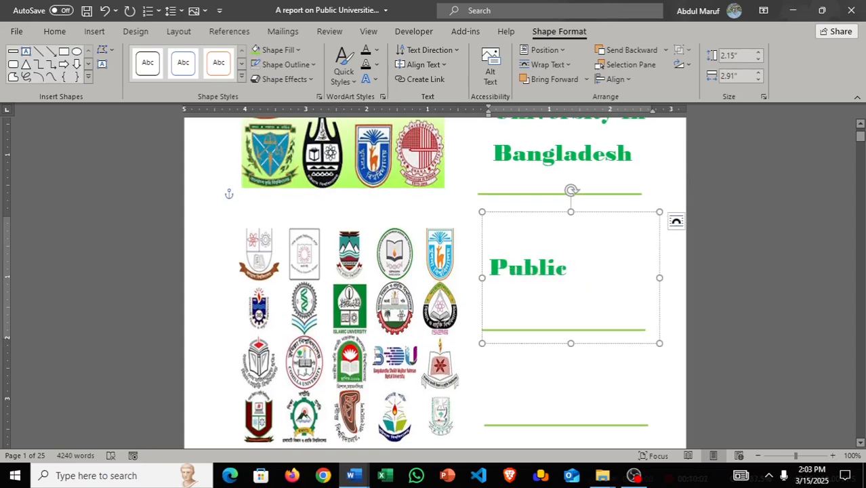
pyautogui.press('BackSpace')
pyautogui.press('BackSpace')
pyautogui.press('BackSpace')
pyautogui.press('BackSpace')
pyautogui.press('BackSpace')
pyautogui.press('BackSpace')
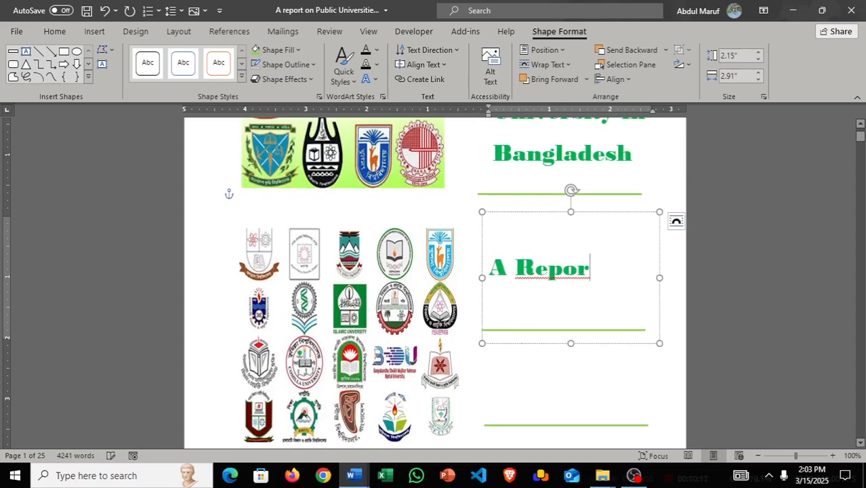
pyautogui.write('Microso')
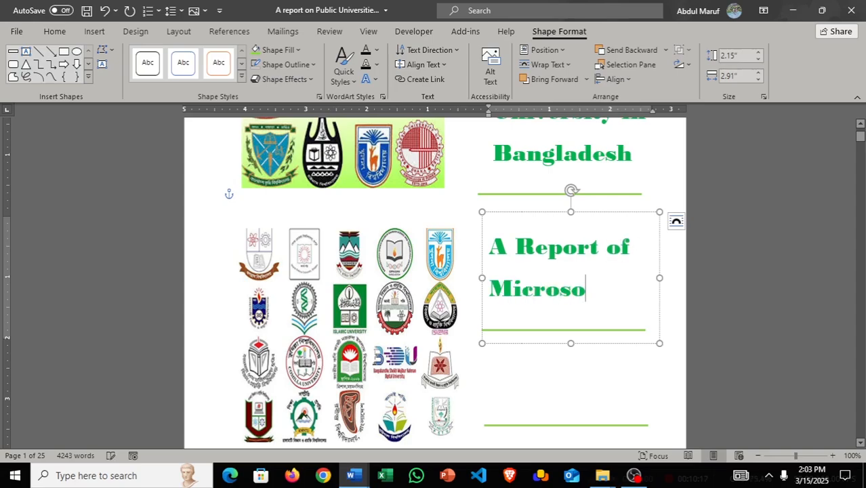
pyautogui.write('ft Office')
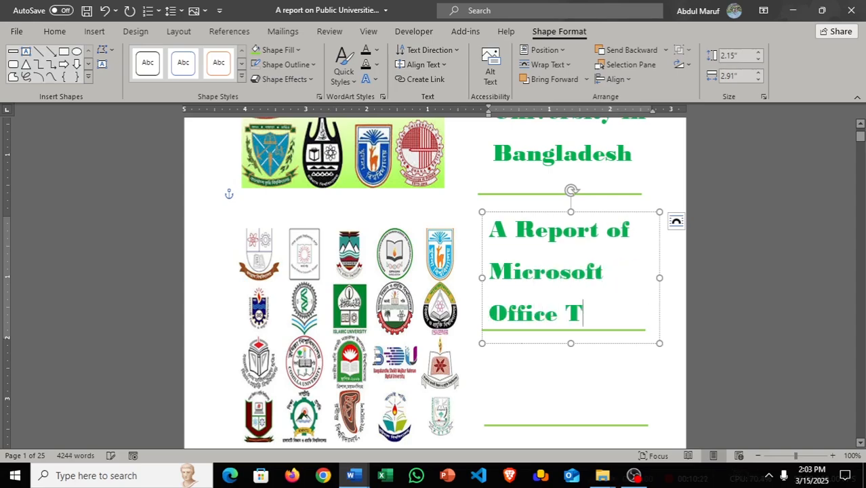
pyautogui.write(' Tarnin')
pyautogui.hotkey('ctrl', 'BackSpace')
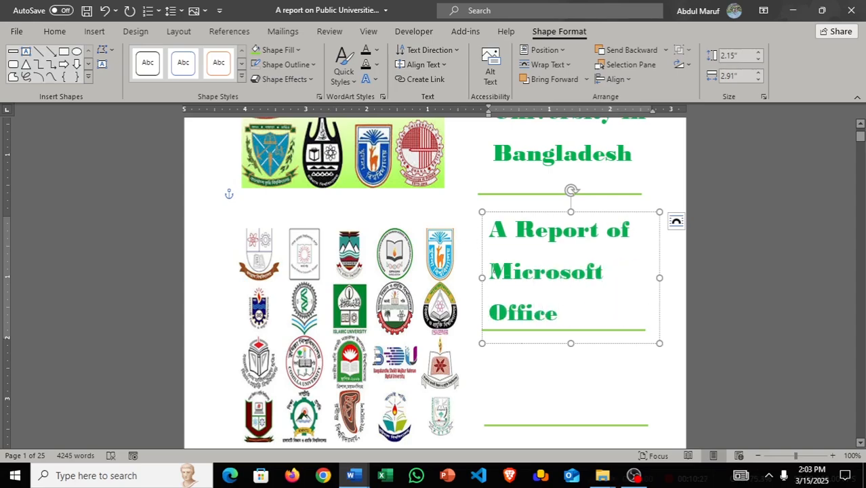
# - Compare with the finished report's cover and reduce all text in the subtitle box to 20 pt
pyautogui.moveTo(351, 475)
pyautogui.click(456, 439)
pyautogui.click(301, 421)
pyautogui.moveTo(557, 313); pyautogui.dragTo(493, 234)
pyautogui.click(498, 287)
pyautogui.hotkey('ctrl', 'a')
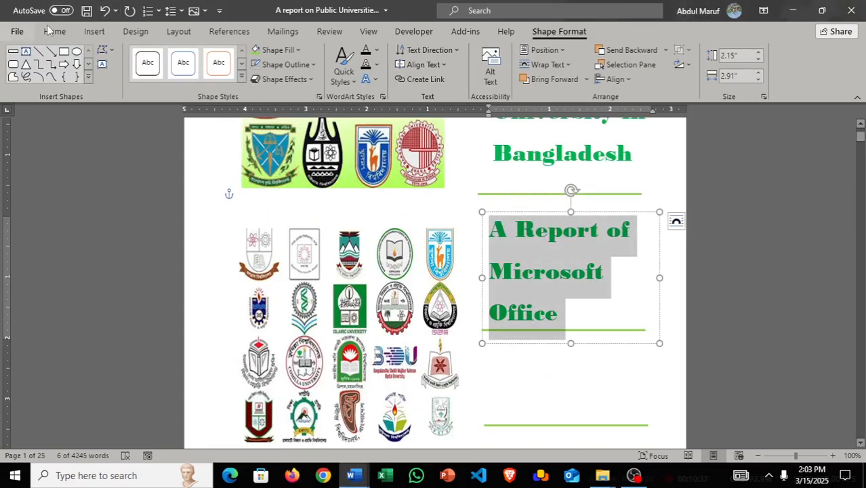
pyautogui.click(54, 32)
pyautogui.click(232, 56)
pyautogui.click(233, 56)
pyautogui.click(233, 55)
pyautogui.click(233, 56)
# - Check the subtitle wording in the finished report and change the subtitle box's text to "A Report of Microsoft Word Training"
pyautogui.click(528, 311)
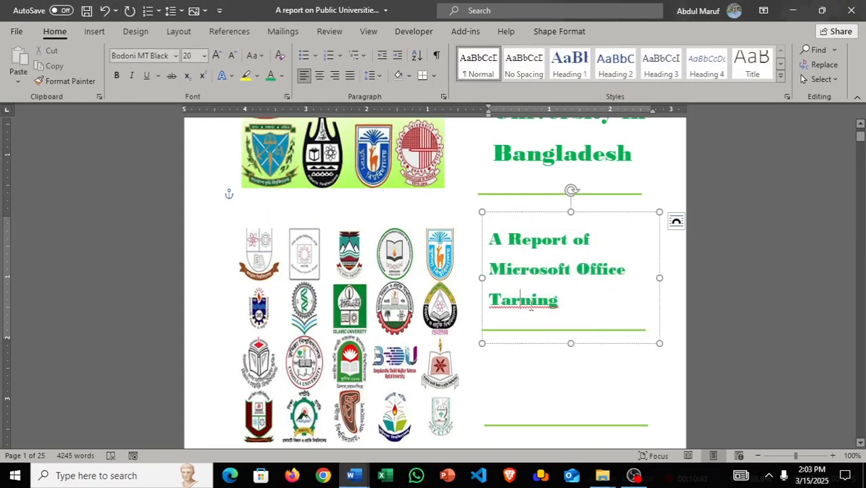
pyautogui.rightClick(528, 312)
pyautogui.click(351, 476)
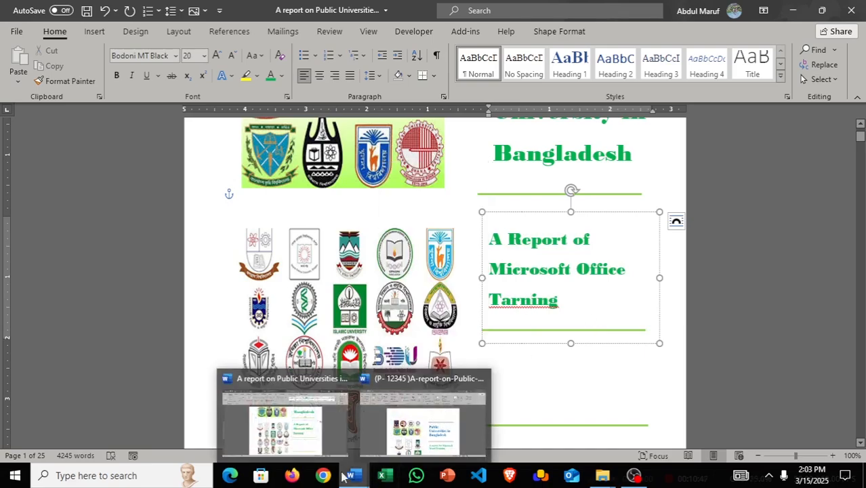
pyautogui.click(450, 437)
pyautogui.click(350, 476)
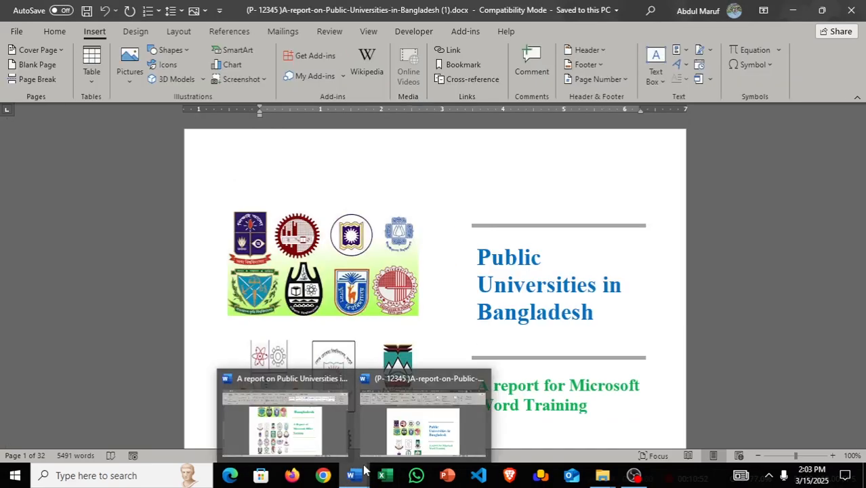
pyautogui.click(281, 412)
pyautogui.press('BackSpace')
pyautogui.press('BackSpace')
pyautogui.press('BackSpace')
pyautogui.press('BackSpace')
pyautogui.press('BackSpace')
pyautogui.press('BackSpace')
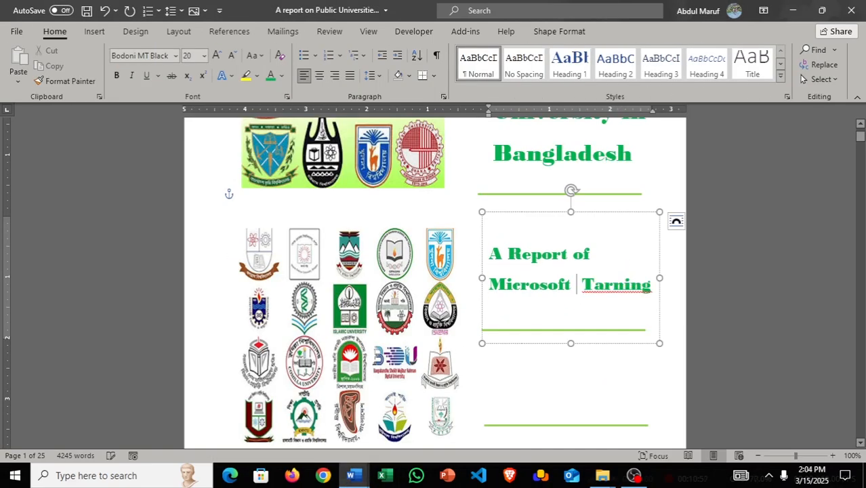
pyautogui.moveTo(652, 290); pyautogui.dragTo(512, 267)
pyautogui.press('BackSpace')
pyautogui.press('BackSpace')
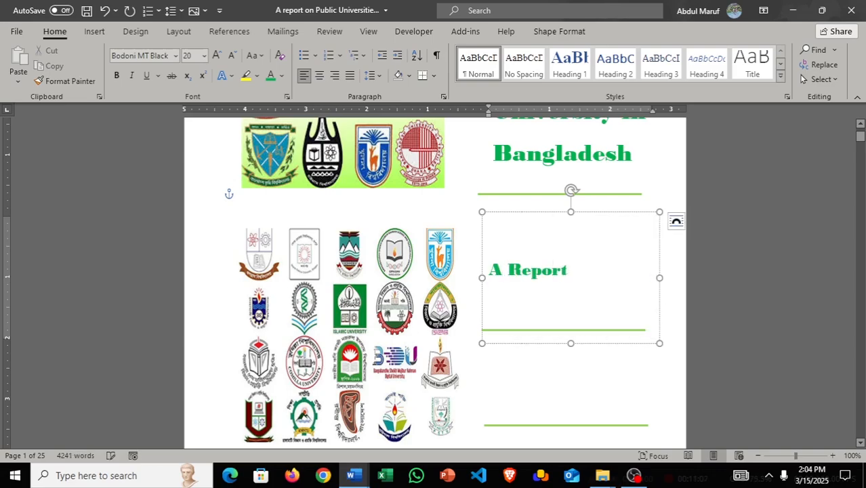
pyautogui.write('A Report of Mic')
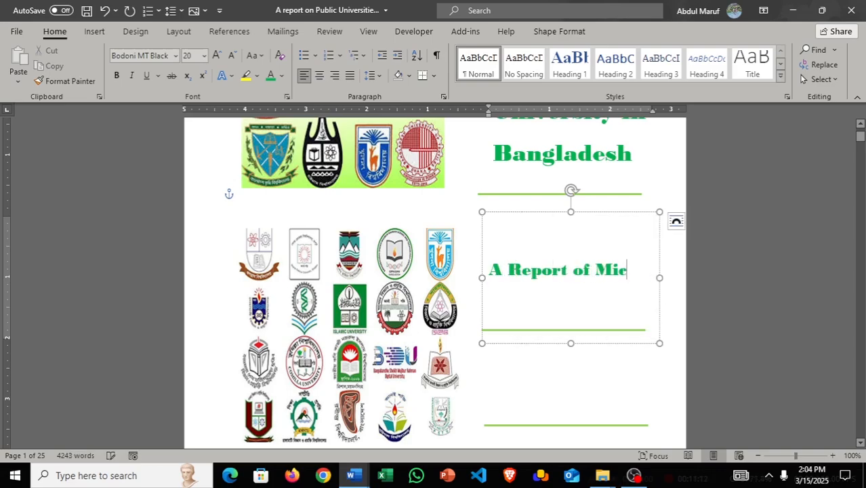
pyautogui.write('rosoft Word ')
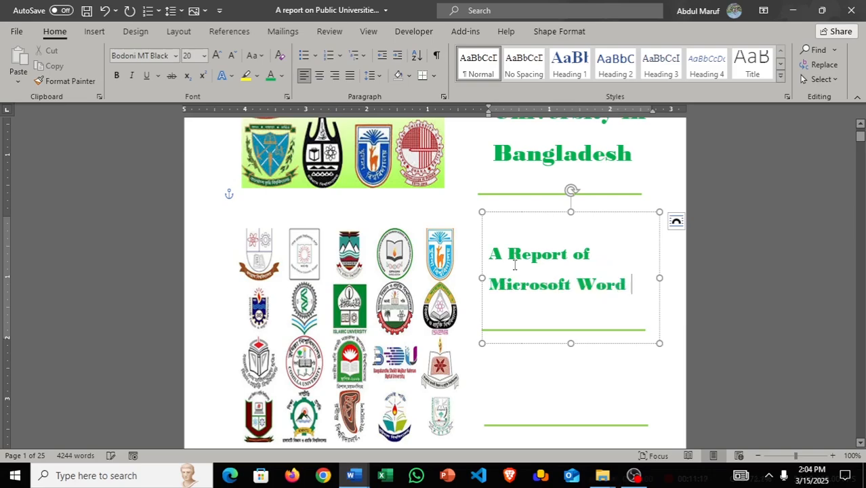
pyautogui.write('Training')
# - Color the subtitle text light blue and shift its box slightly to the right
pyautogui.moveTo(570, 300); pyautogui.dragTo(487, 255)
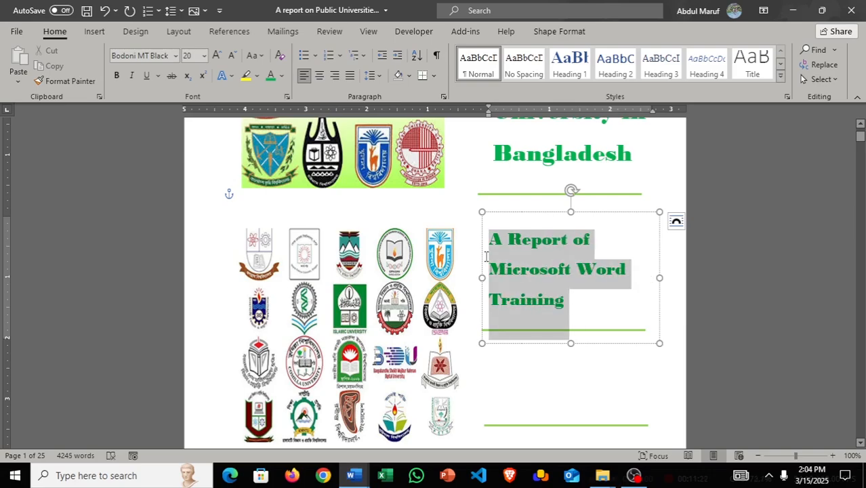
pyautogui.click(282, 75)
pyautogui.click(336, 215)
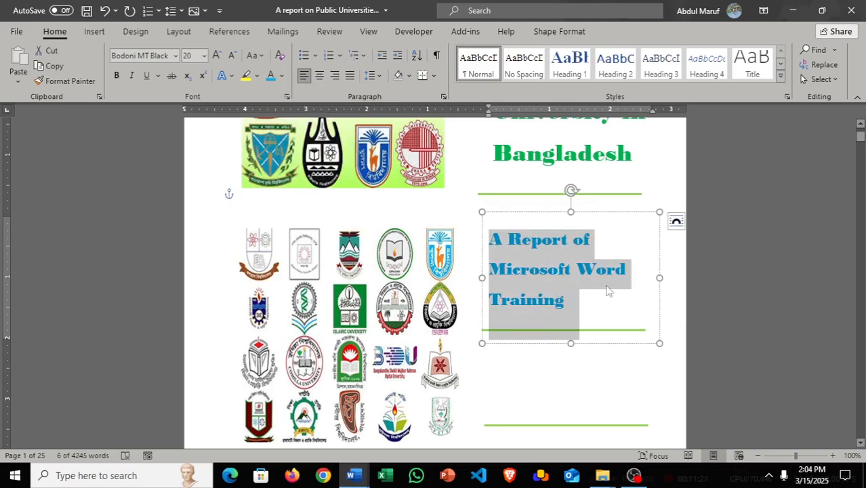
pyautogui.click(597, 349)
pyautogui.click(576, 251)
pyautogui.moveTo(589, 212); pyautogui.dragTo(602, 208)
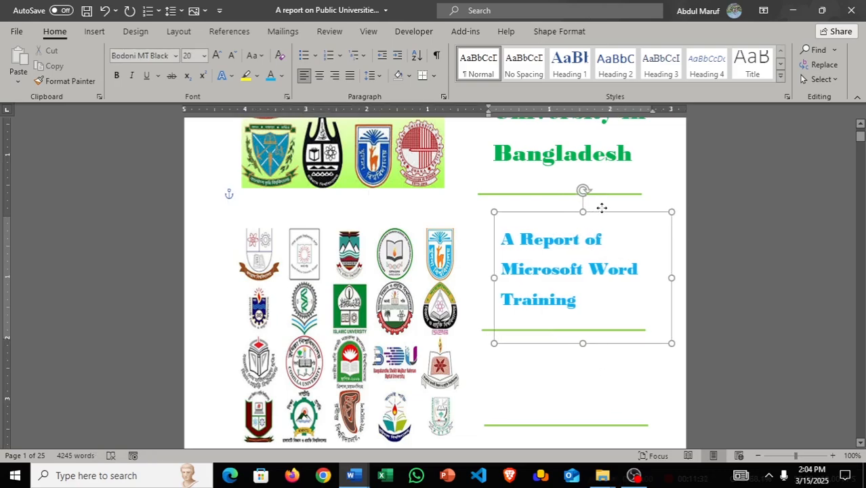
pyautogui.click(686, 221)
# - Check the finished report's cover again and duplicate the subtitle box below the third green bar
pyautogui.scroll(4, 599, 366)
pyautogui.scroll(-7, 599, 381)
pyautogui.click(356, 466)
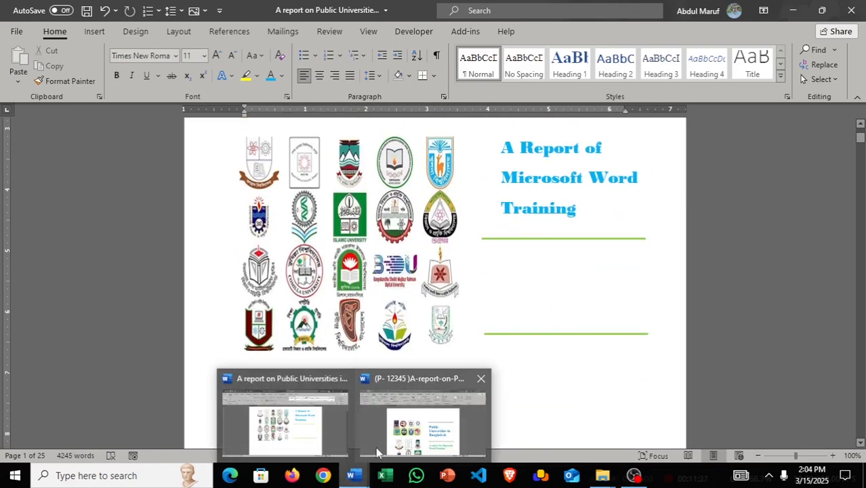
pyautogui.click(375, 447)
pyautogui.click(351, 475)
pyautogui.click(284, 424)
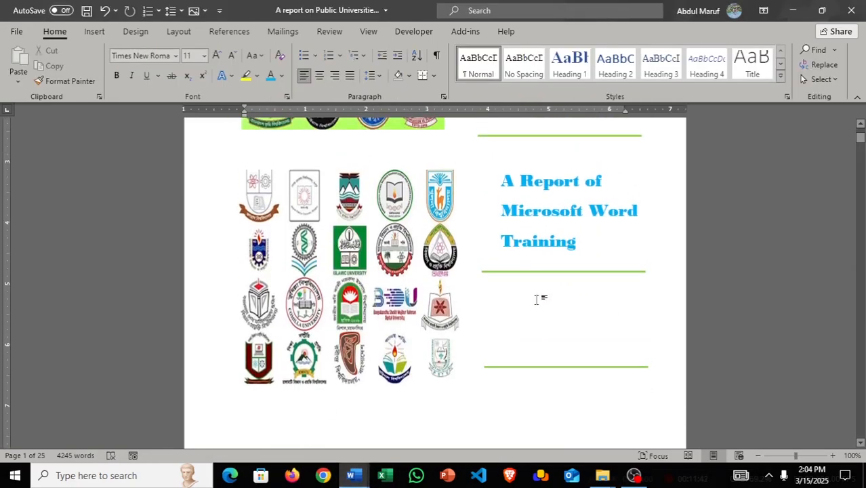
pyautogui.click(560, 210)
pyautogui.moveTo(552, 153)
pyautogui.mouseDown()
pyautogui.moveTo(550, 270)
pyautogui.moveTo(496, 230)
pyautogui.mouseUp()
pyautogui.scroll(-3, 580, 284)
# - Replace the text in the duplicated subtitle box with the author's full name
pyautogui.press('BackSpace')
pyautogui.press('BackSpace')
pyautogui.press('BackSpace')
pyautogui.press('BackSpace')
pyautogui.press('BackSpace')
pyautogui.press('BackSpace')
pyautogui.press('BackSpace')
pyautogui.press('BackSpace')
pyautogui.press('BackSpace')
pyautogui.press('BackSpace')
pyautogui.press('BackSpace')
pyautogui.press('BackSpace')
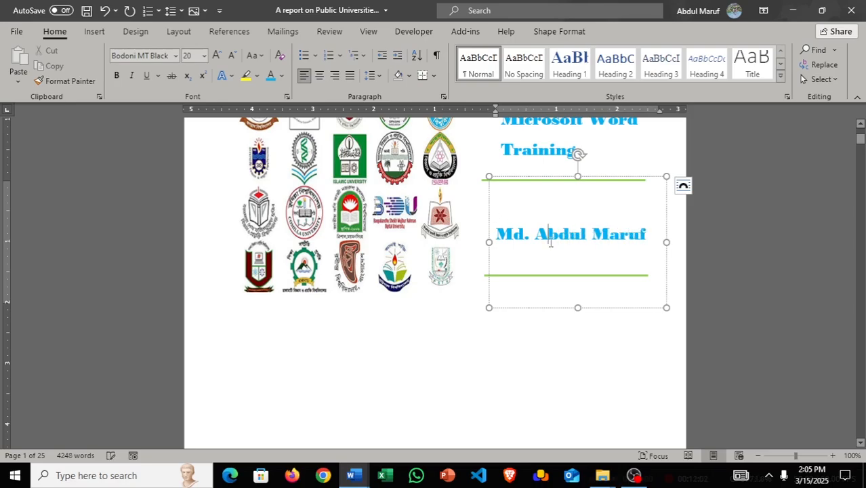
# - Color the author name light green and reduce it to 16 pt
pyautogui.hotkey('ctrl', 'a')
pyautogui.click(282, 75)
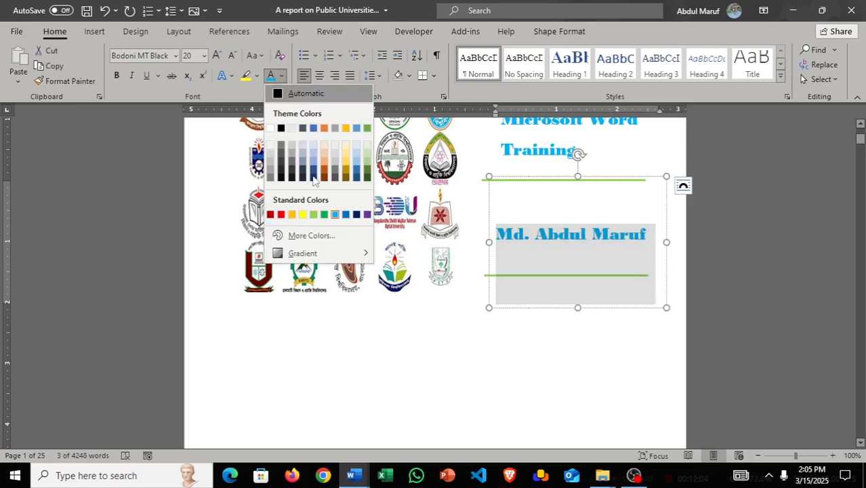
pyautogui.click(314, 216)
pyautogui.scroll(3, 576, 325)
pyautogui.scroll(-3, 576, 326)
# - Shorten the author name box, align it with the subtitle, and move the lowest green bar up closer beneath it
pyautogui.click(570, 248)
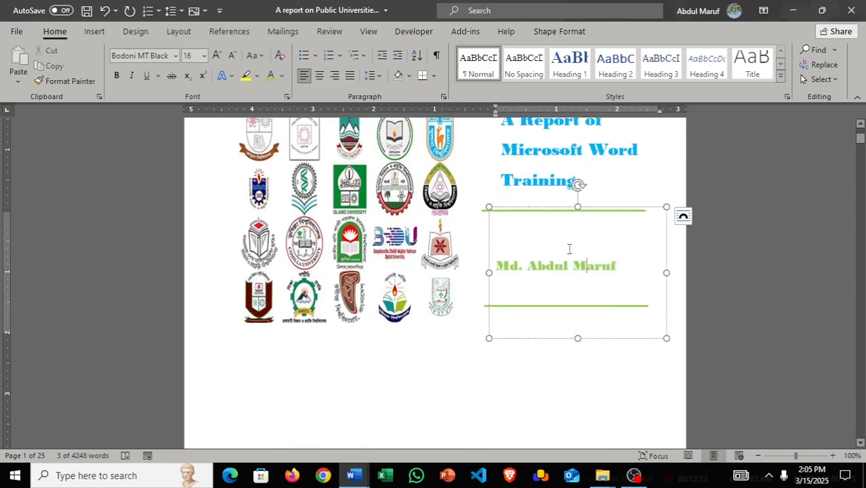
pyautogui.moveTo(578, 338); pyautogui.dragTo(578, 272)
pyautogui.moveTo(557, 206); pyautogui.dragTo(562, 201)
pyautogui.click(563, 370)
pyautogui.click(562, 367)
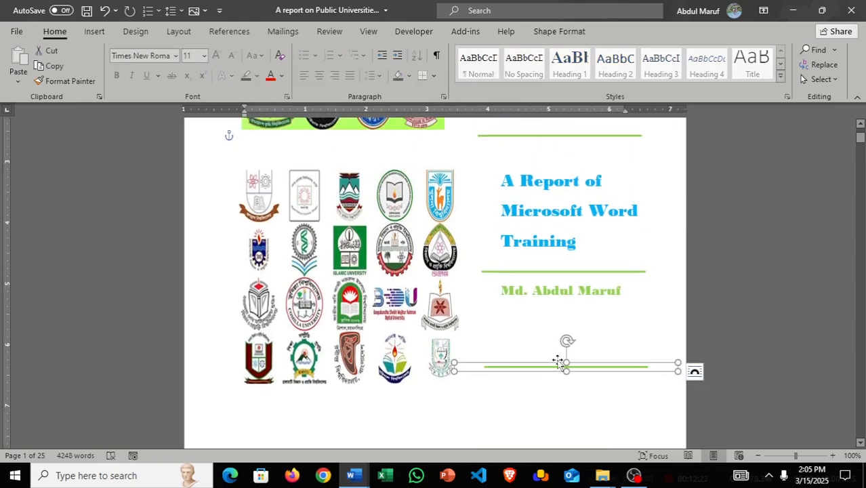
pyautogui.moveTo(557, 359); pyautogui.dragTo(566, 338)
# - Duplicate the author name box below the lowest green bar and replace its text with "Digital Log"
pyautogui.click(569, 291)
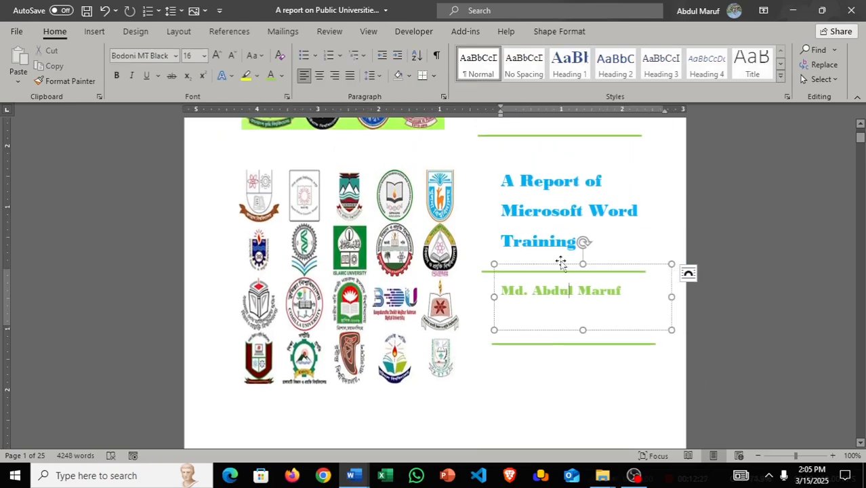
pyautogui.moveTo(559, 267); pyautogui.dragTo(570, 334)
pyautogui.click(644, 368)
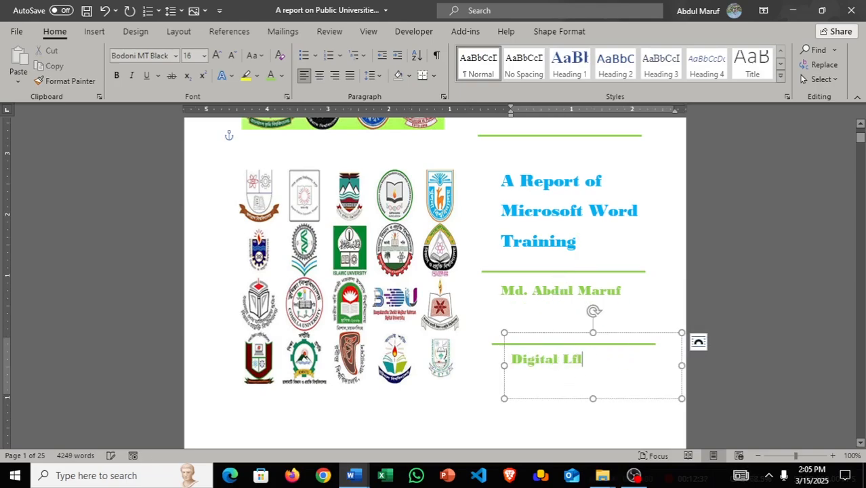
# - Color the "Digital Log" text purple
pyautogui.hotkey('ctrl', 'a')
pyautogui.click(282, 76)
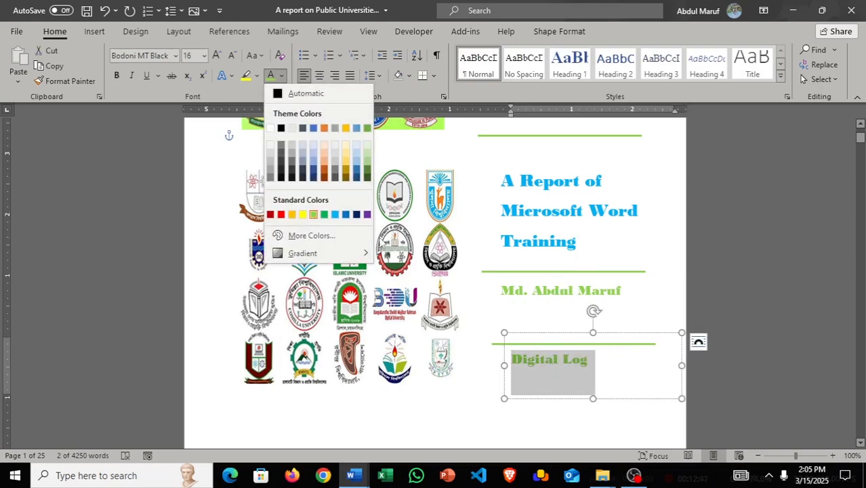
pyautogui.click(367, 214)
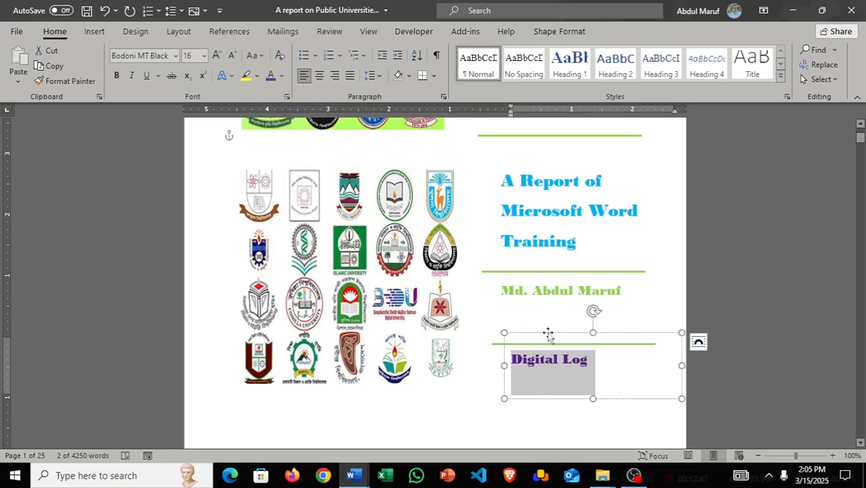
pyautogui.click(493, 391)
pyautogui.scroll(5, 510, 231)
pyautogui.scroll(-2, 506, 265)
pyautogui.scroll(2, 506, 265)
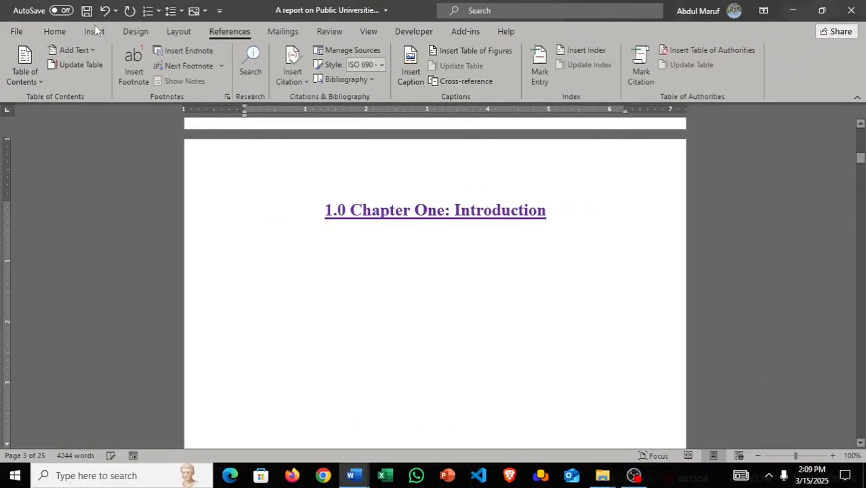
# - Insert the picture up_hstu.jpg from the Final Project MS Word folder at the Chapter One: Introduction heading
pyautogui.click(95, 32)
pyautogui.click(129, 65)
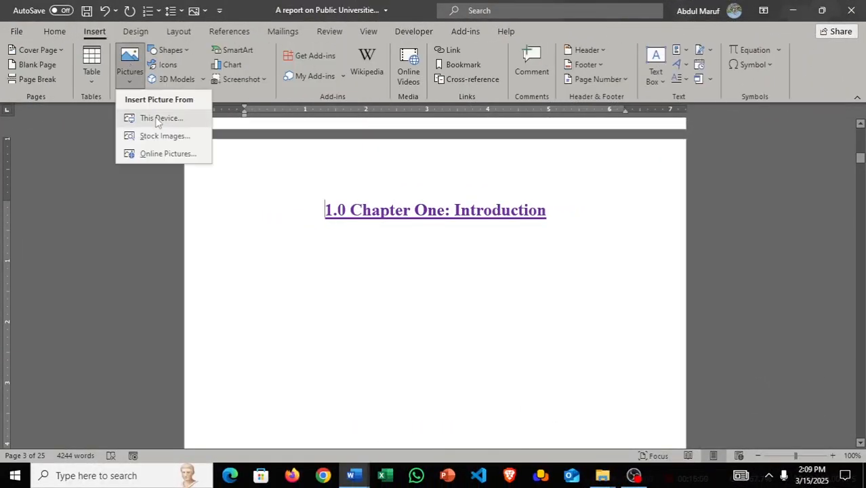
pyautogui.click(140, 117)
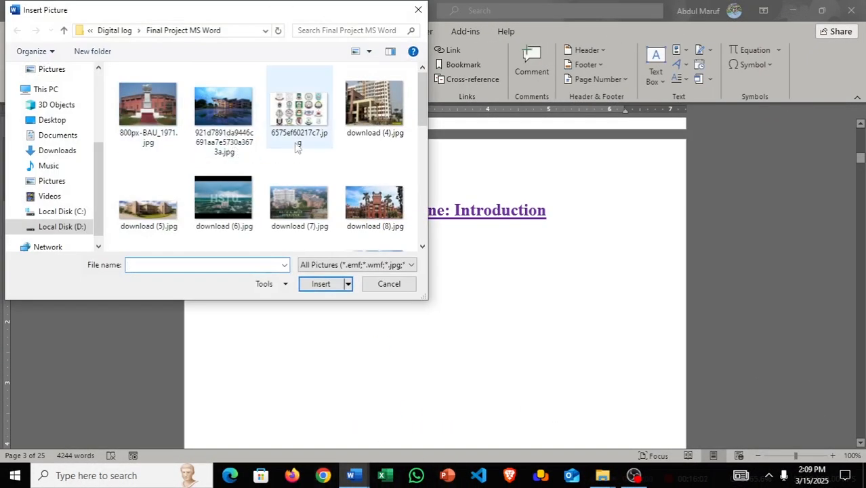
pyautogui.scroll(-3, 345, 148)
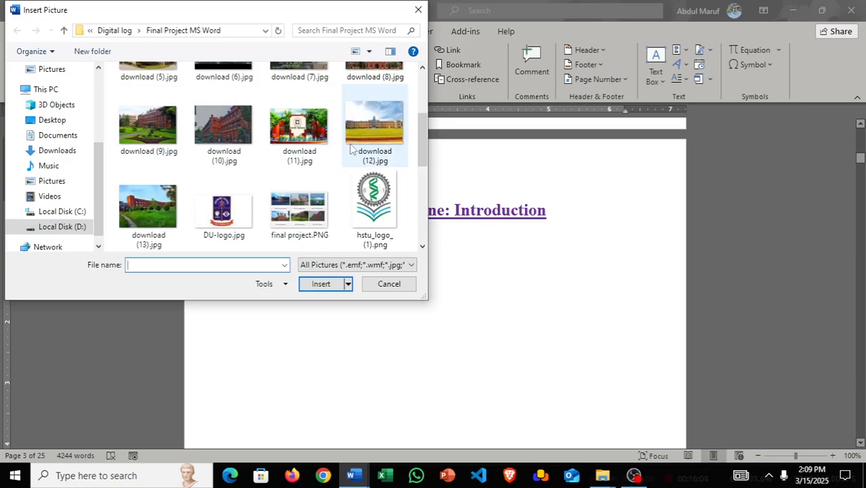
pyautogui.scroll(3, 350, 149)
pyautogui.scroll(-1, 350, 149)
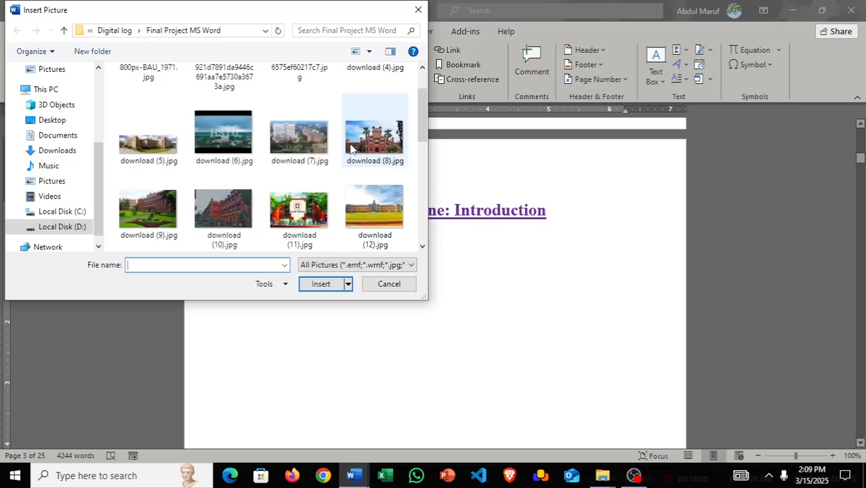
pyautogui.scroll(-1, 351, 149)
pyautogui.scroll(-1, 350, 150)
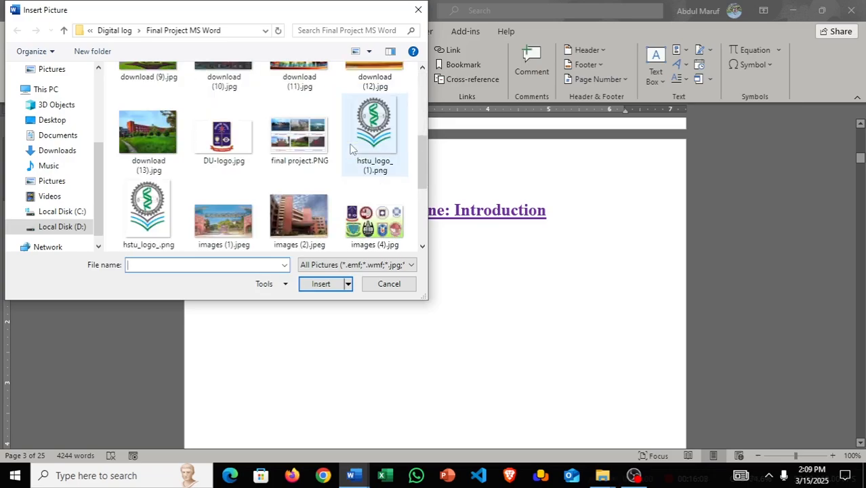
pyautogui.scroll(-1, 350, 149)
pyautogui.scroll(-1, 351, 149)
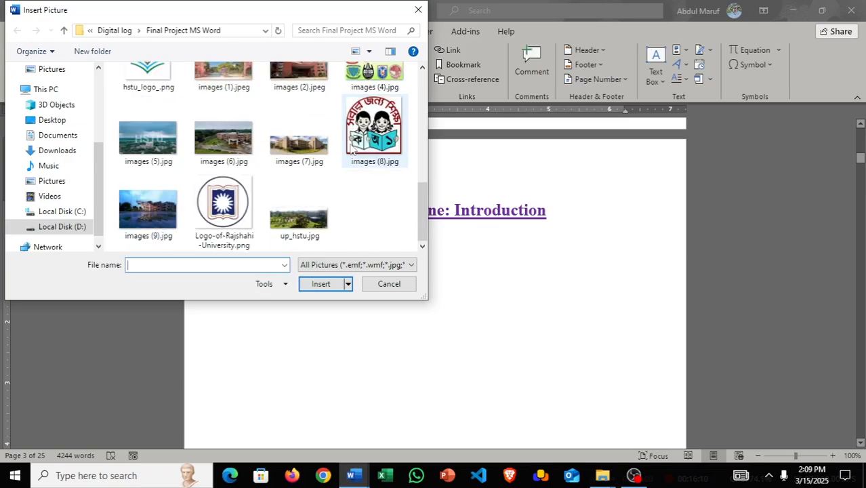
pyautogui.click(299, 218)
pyautogui.click(320, 284)
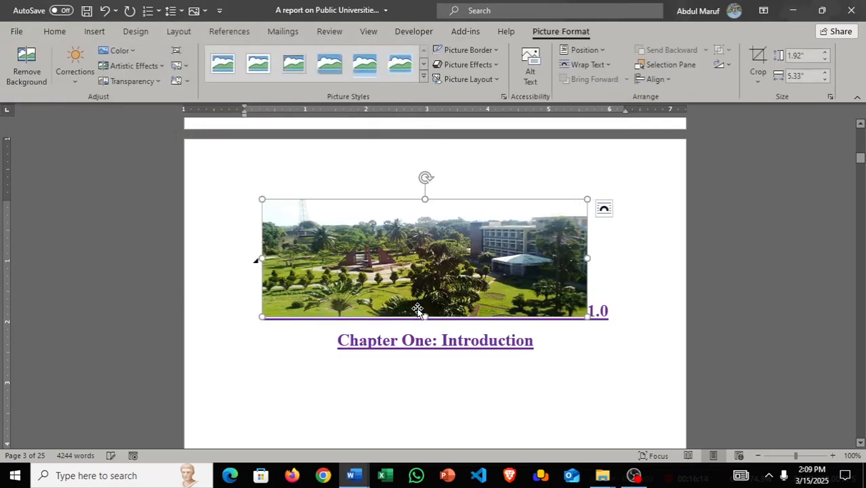
# - Set the campus picture's text wrapping to Top and Bottom and move it below the Chapter One heading
pyautogui.click(604, 208)
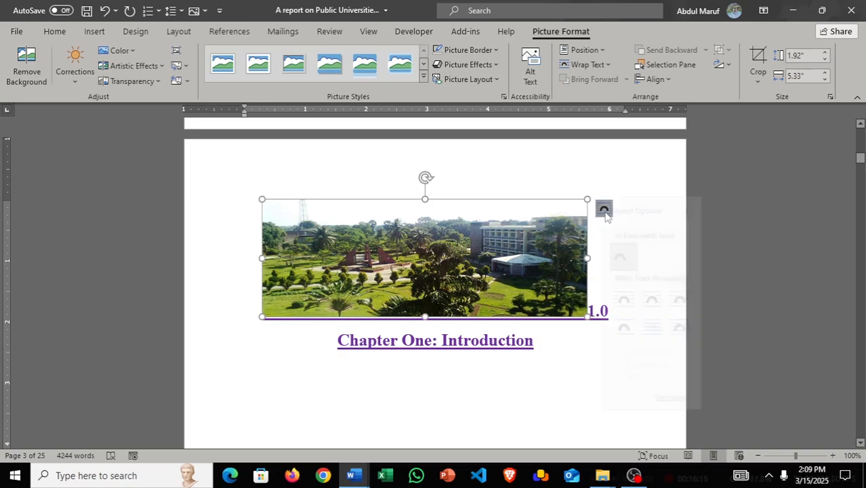
pyautogui.click(642, 329)
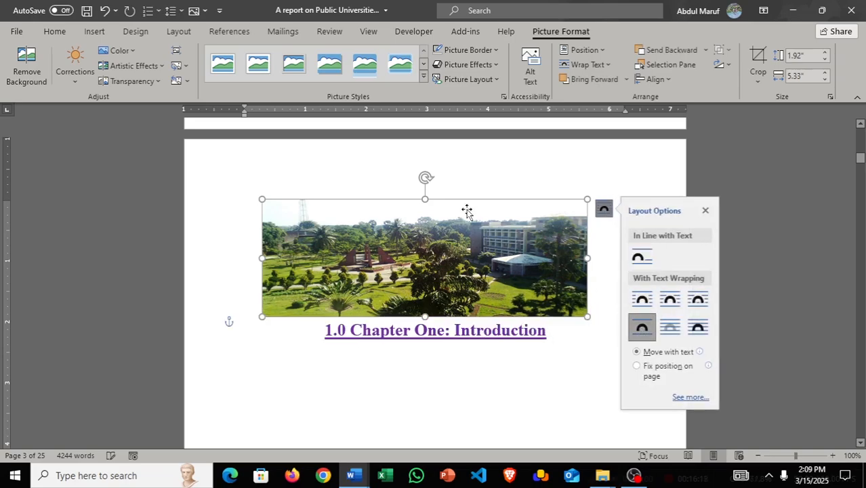
pyautogui.moveTo(458, 211); pyautogui.dragTo(468, 238)
# - Enlarge the campus picture to 8 inches wide, spanning nearly the full page width, and stretch its height further downward
pyautogui.moveTo(438, 360); pyautogui.dragTo(439, 447)
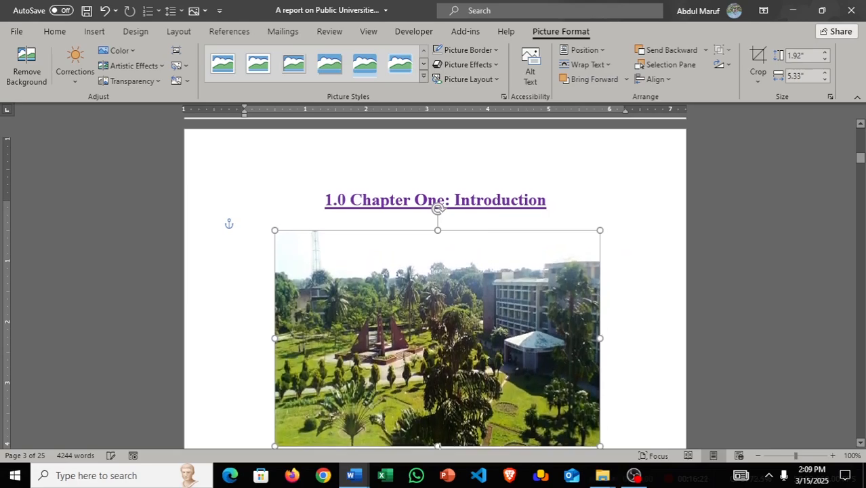
pyautogui.hotkey('ctrl', 'z')
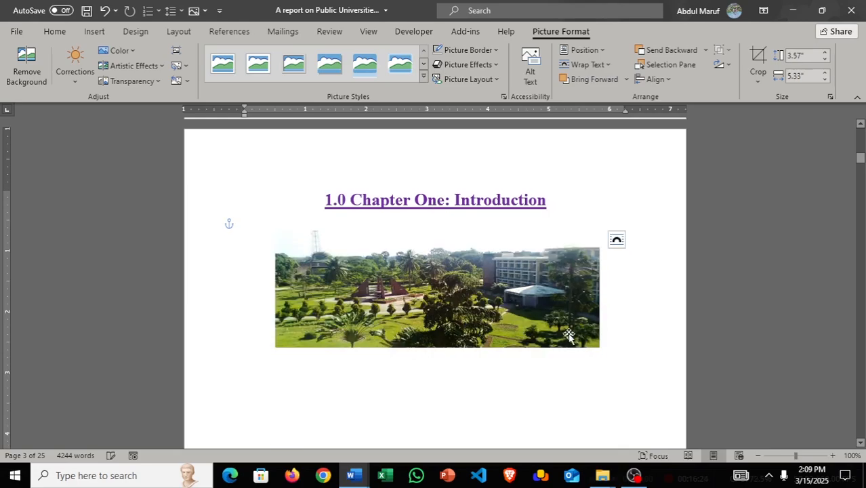
pyautogui.scroll(-3, 567, 332)
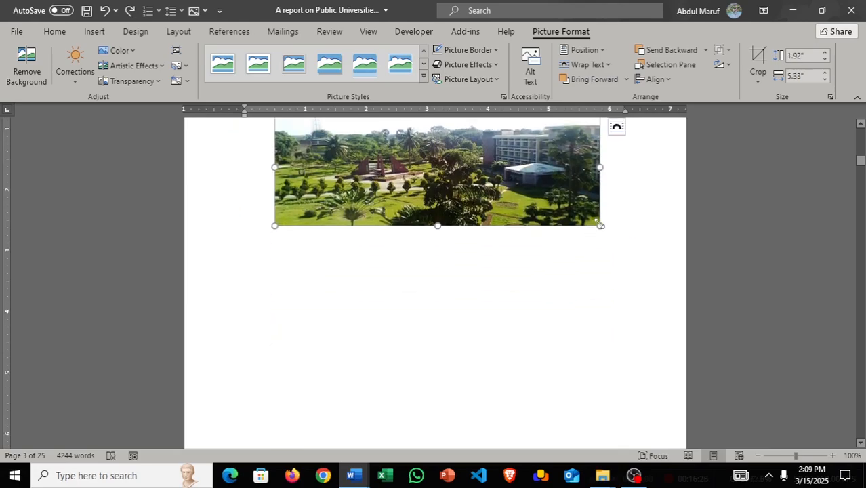
pyautogui.moveTo(601, 226); pyautogui.dragTo(629, 284)
pyautogui.moveTo(563, 323); pyautogui.dragTo(531, 242)
pyautogui.scroll(3, 589, 280)
pyautogui.scroll(-2, 531, 242)
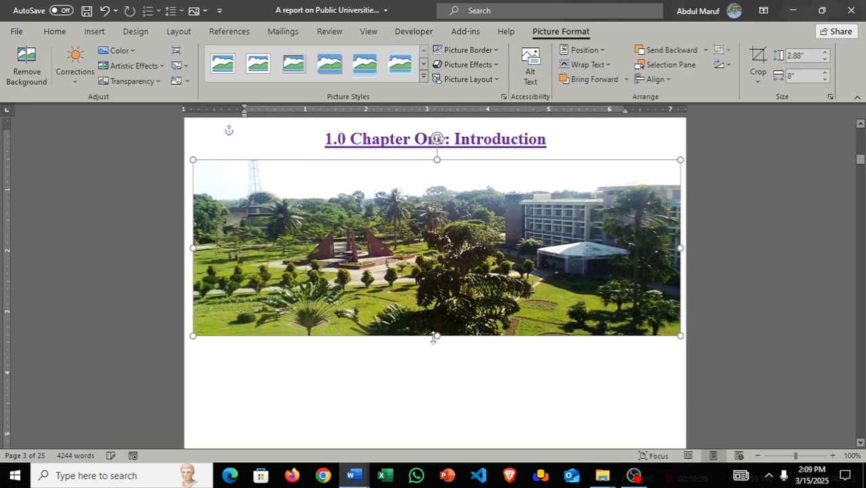
pyautogui.moveTo(443, 361); pyautogui.dragTo(449, 404)
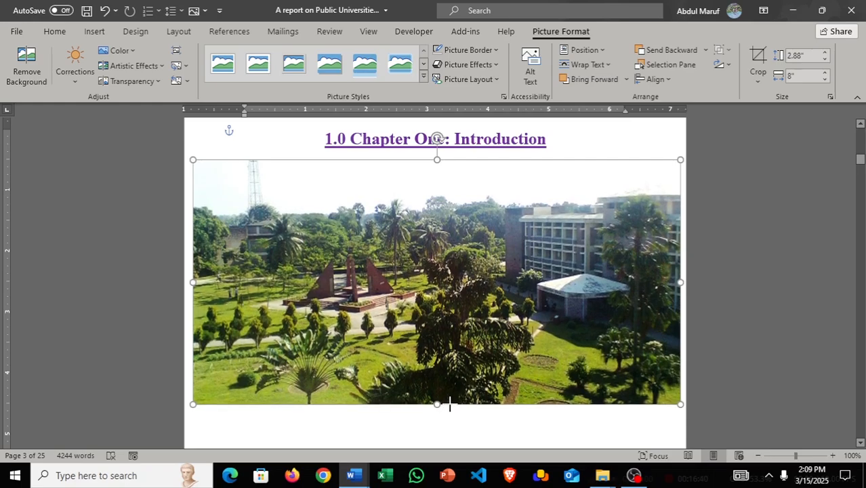
pyautogui.click(582, 144)
# - Start a caption on the blank line below the campus picture, using the Picture label
pyautogui.scroll(-2, 481, 302)
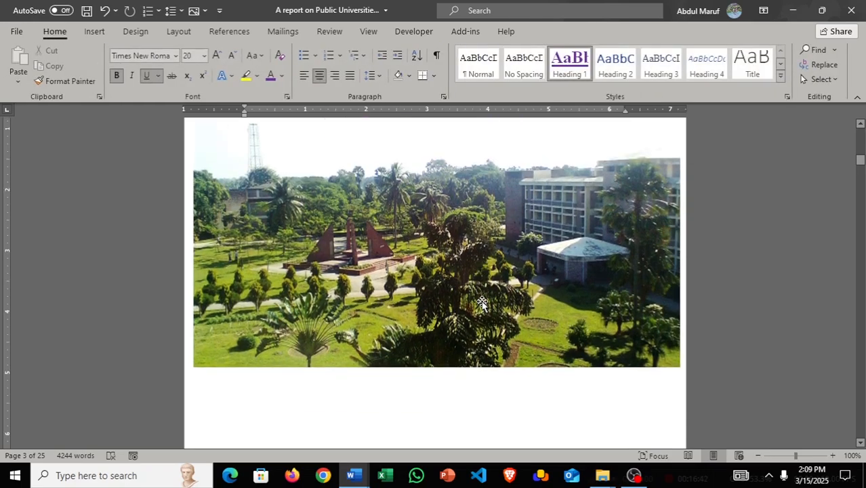
pyautogui.scroll(-3, 464, 350)
pyautogui.click(375, 299)
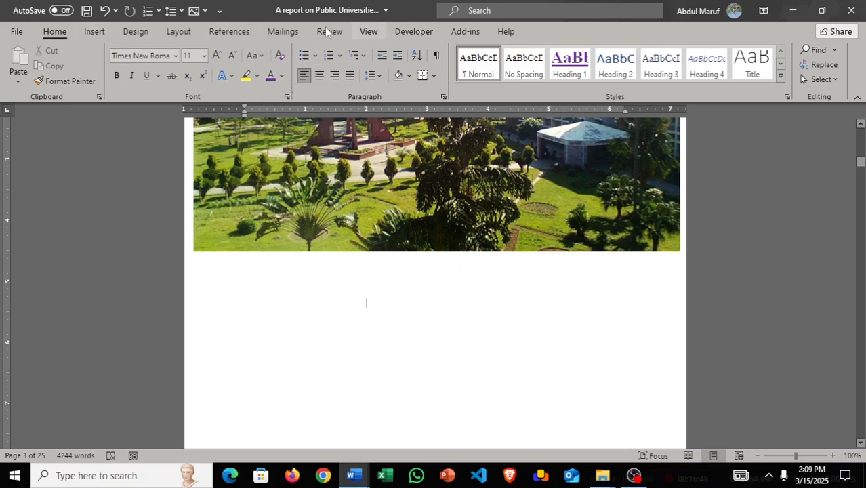
pyautogui.click(137, 31)
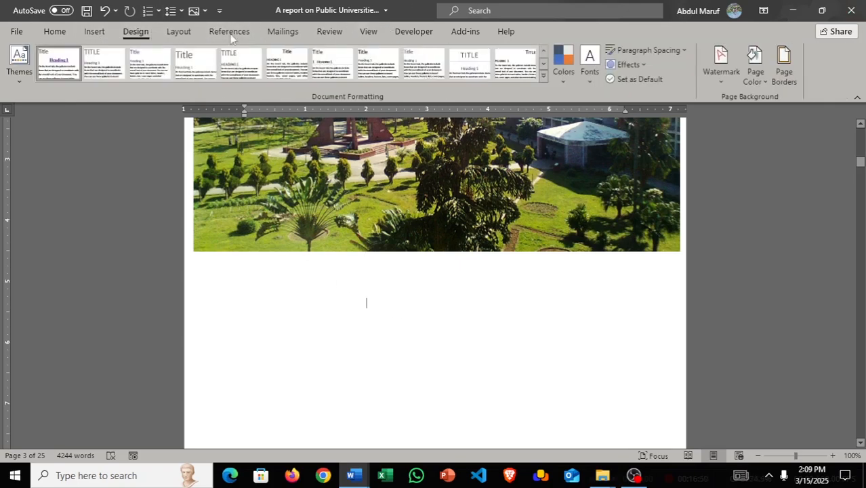
pyautogui.click(229, 32)
pyautogui.click(411, 68)
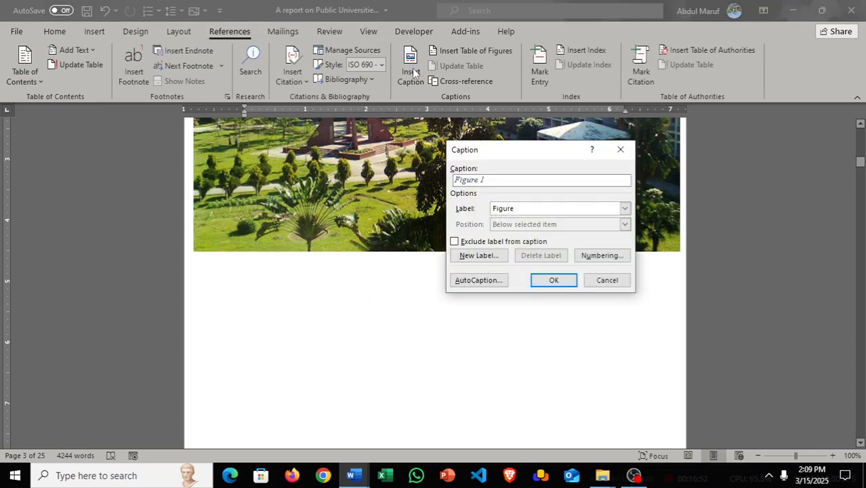
pyautogui.click(624, 209)
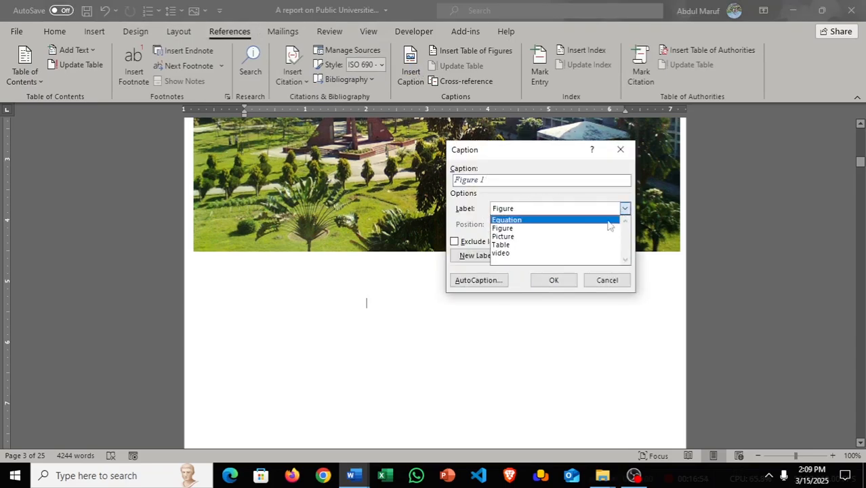
pyautogui.click(576, 237)
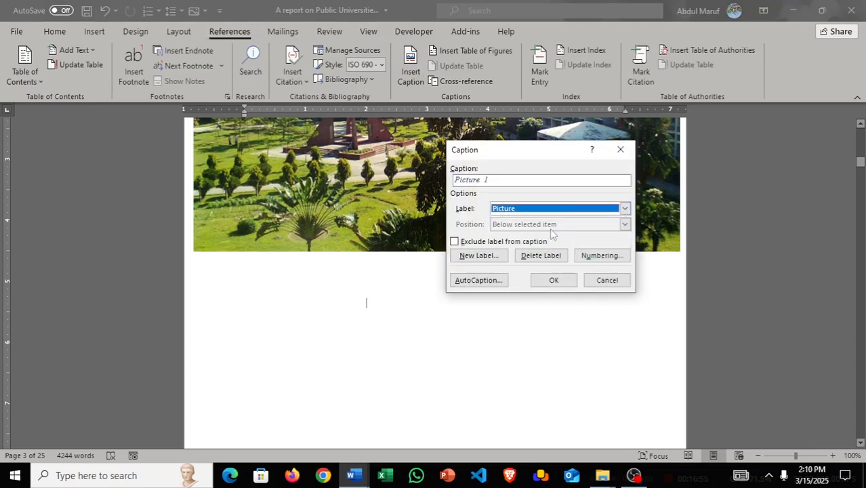
# - Complete the caption as "Picture 1: Hajee Mohammad Danesh Science and Technology University" and insert it
pyautogui.click(508, 183)
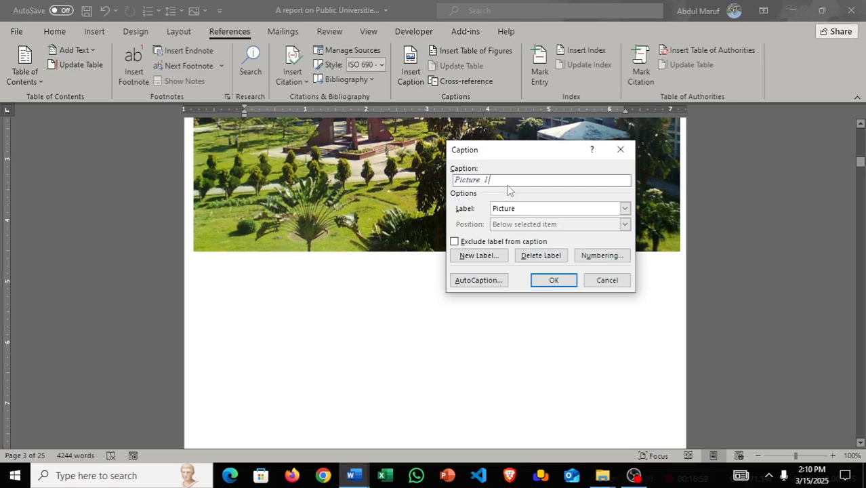
pyautogui.write(': Hajee Mohammad Danesh Sci')
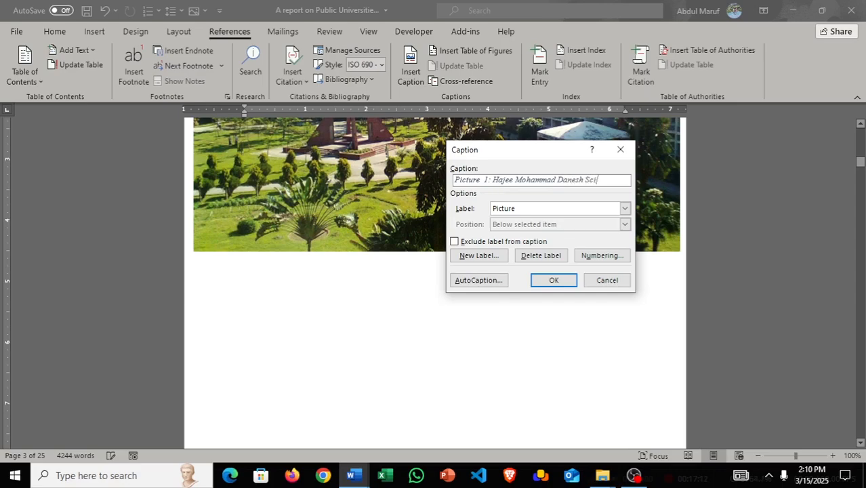
pyautogui.write('ce and Techno')
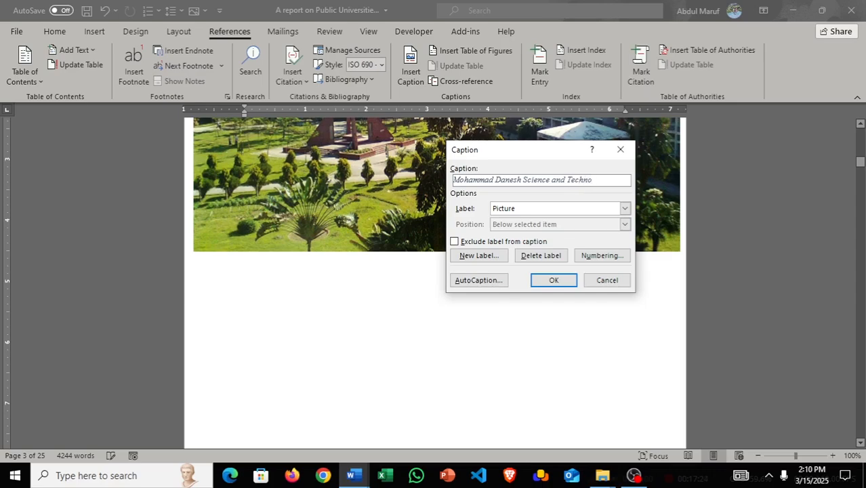
pyautogui.write('logy Univers')
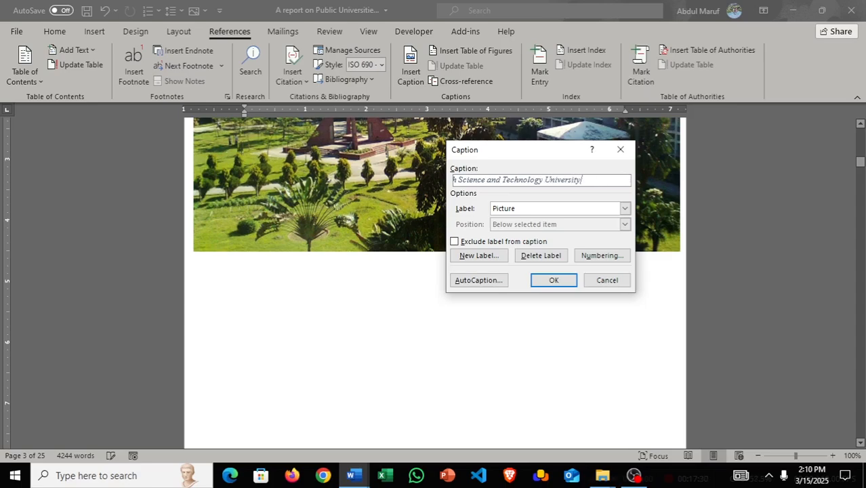
pyautogui.write('ity')
pyautogui.press('Return')
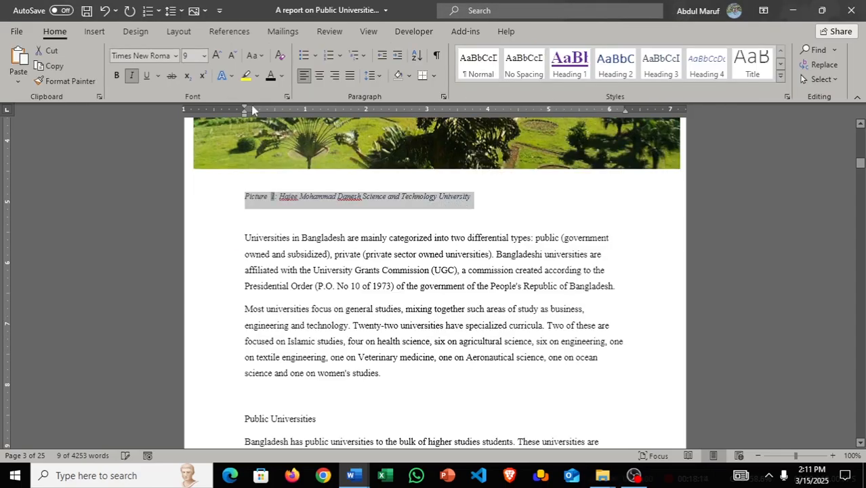
# - Try black and the automatic font color on the campus picture's caption
pyautogui.click(280, 77)
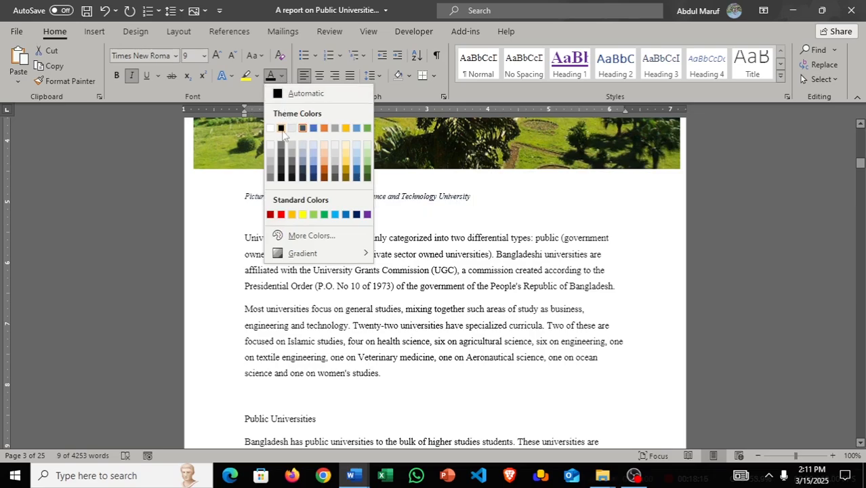
pyautogui.click(282, 130)
pyautogui.scroll(12, 437, 254)
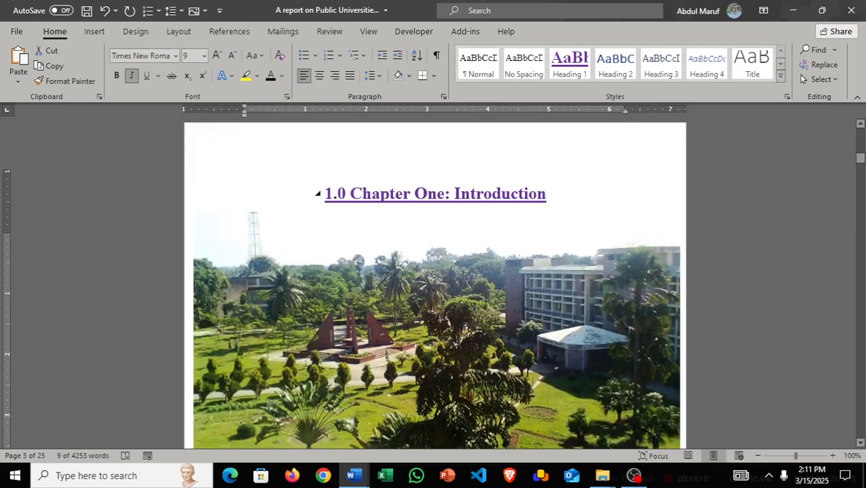
pyautogui.scroll(-11, 440, 271)
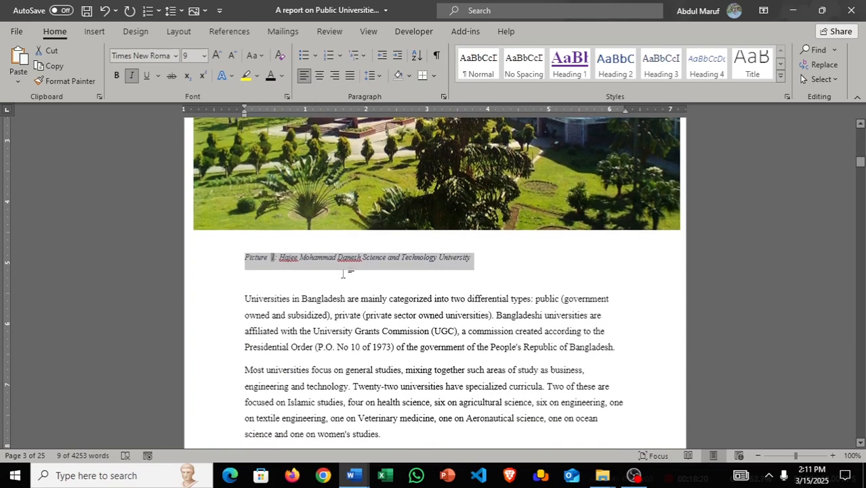
pyautogui.click(282, 76)
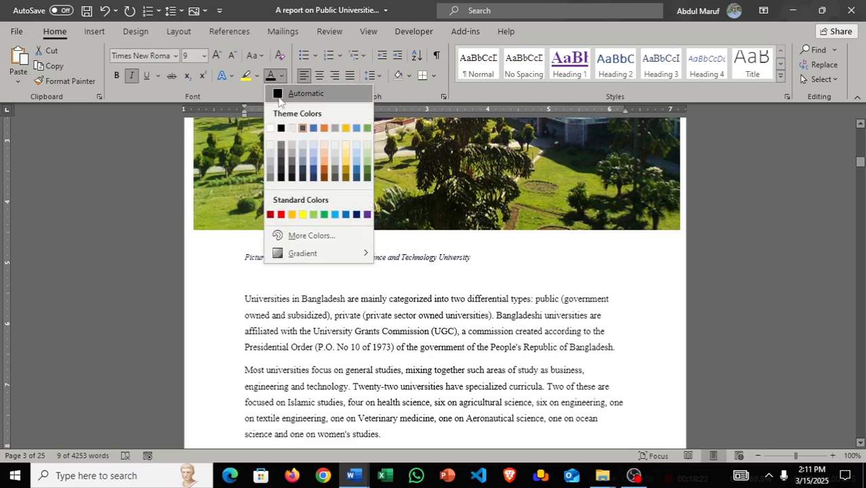
pyautogui.click(280, 97)
# - Format the campus picture's caption as purple, bold, non-italic and centered text
pyautogui.click(282, 76)
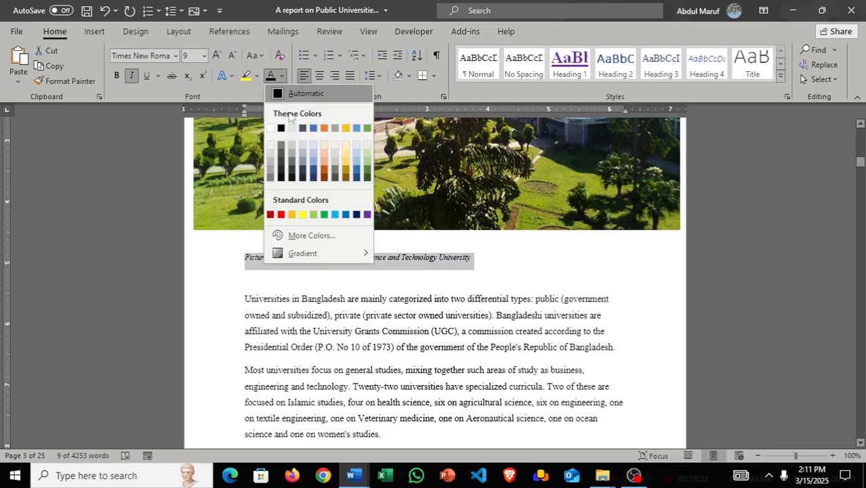
pyautogui.click(366, 214)
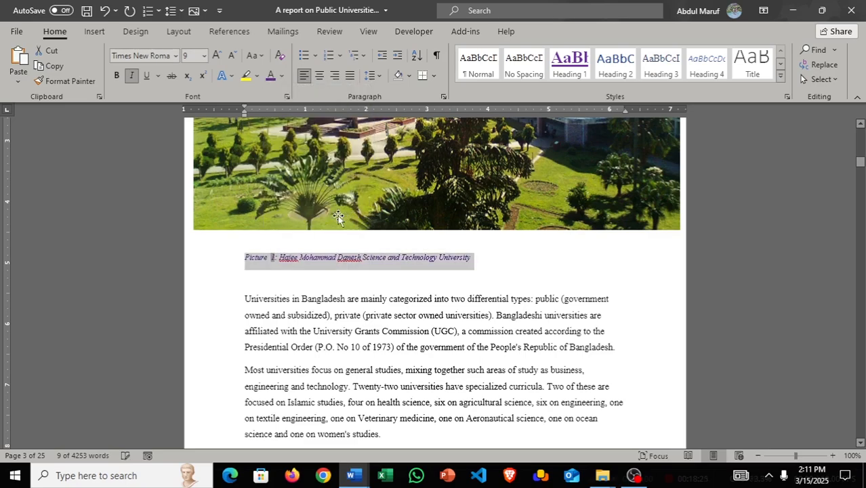
pyautogui.click(117, 75)
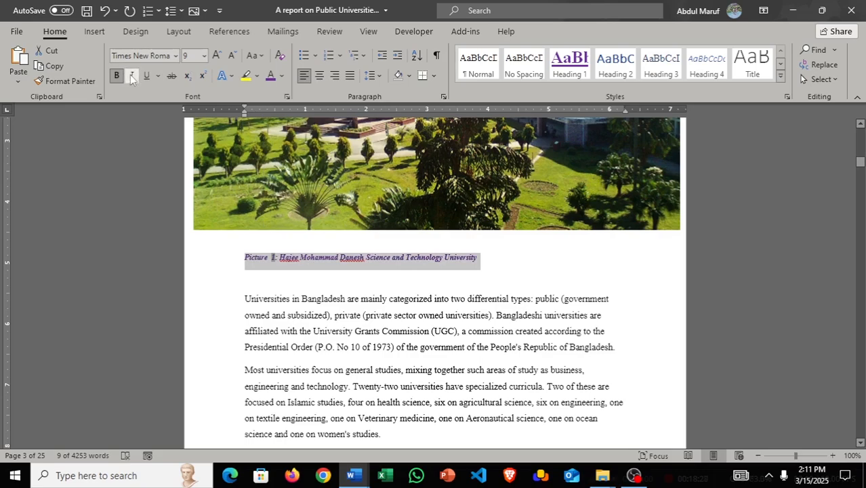
pyautogui.click(130, 75)
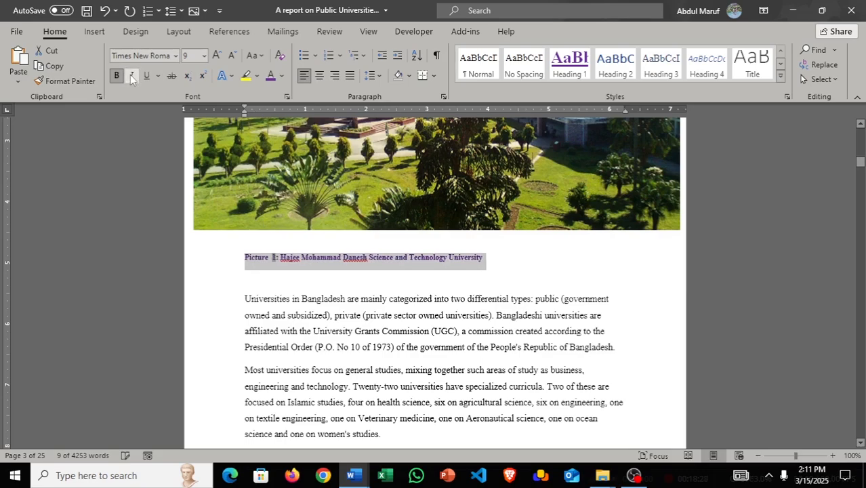
pyautogui.click(319, 75)
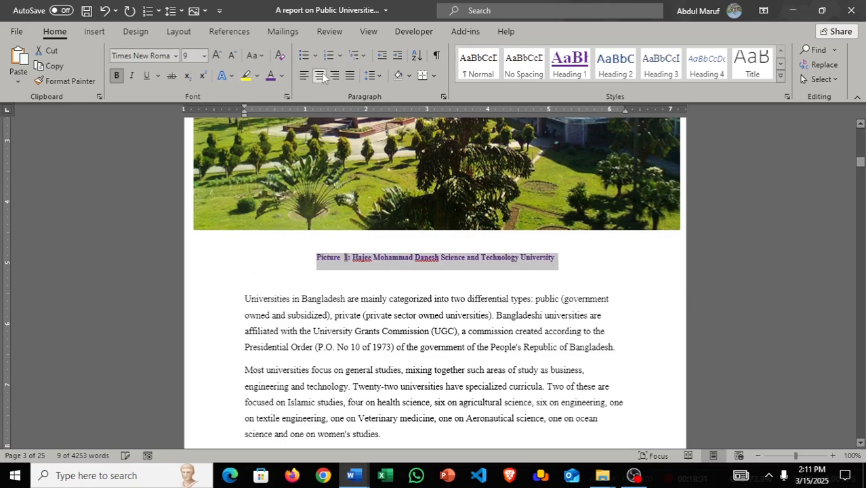
# - Enlarge the campus picture's caption to 11 pt and set its font to Bodoni MT Black
pyautogui.click(216, 55)
pyautogui.click(217, 55)
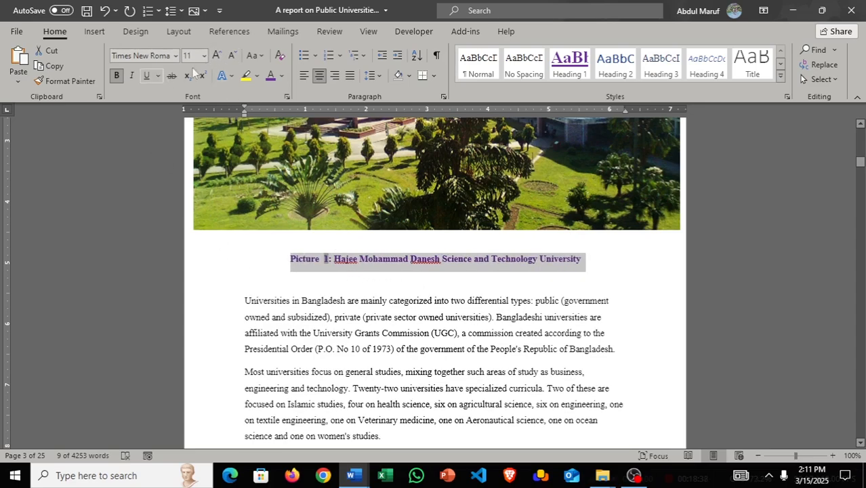
pyautogui.click(175, 55)
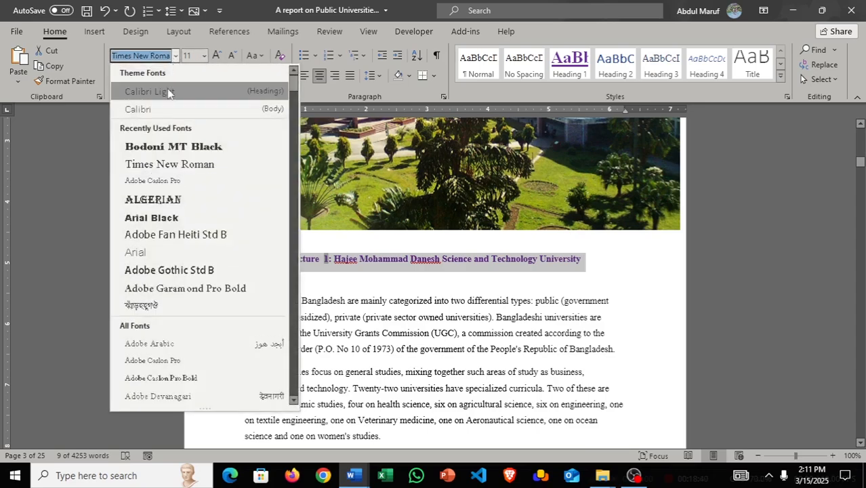
pyautogui.click(158, 145)
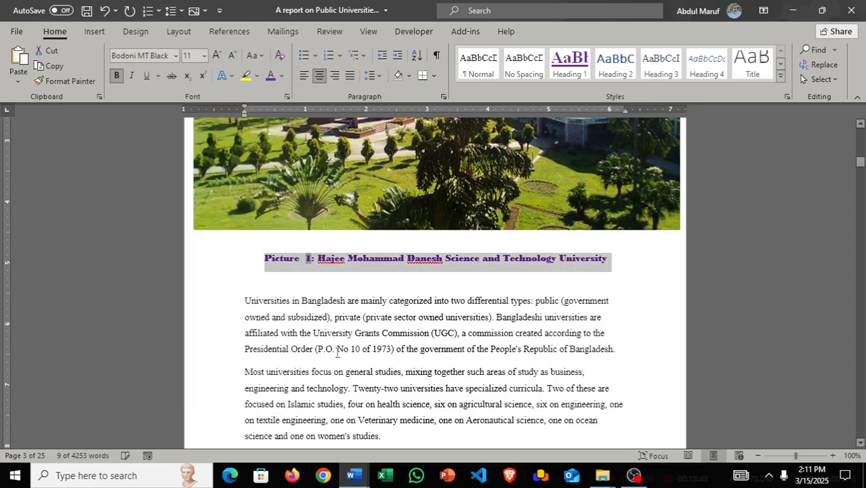
pyautogui.click(389, 284)
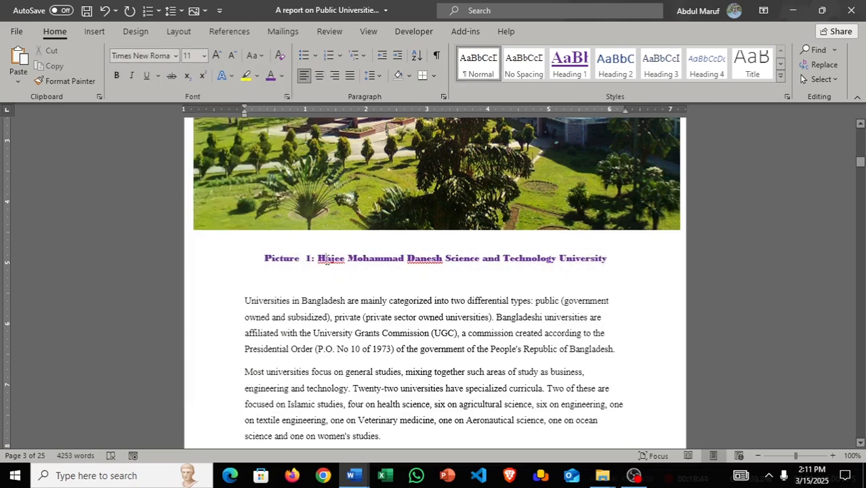
pyautogui.rightClick(327, 262)
pyautogui.click(409, 298)
# - Examine the chapter one page, from the campus picture and its caption down to the introduction and Public Universities text
pyautogui.scroll(6, 411, 297)
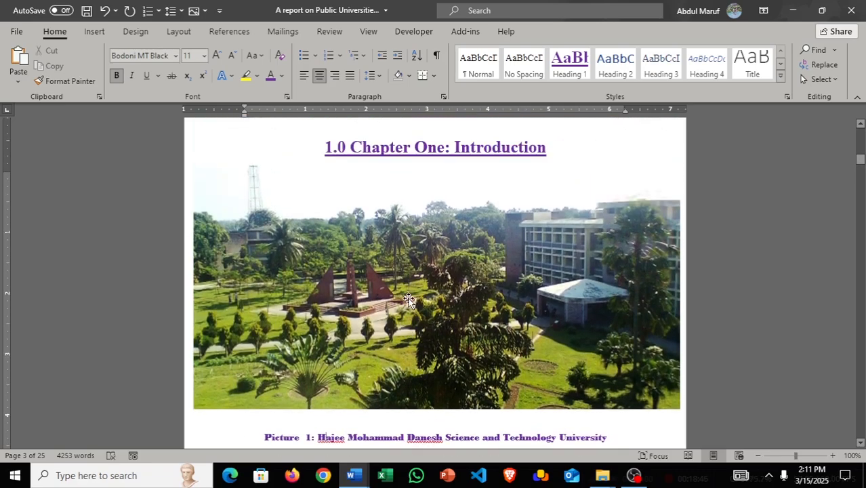
pyautogui.scroll(-5, 413, 288)
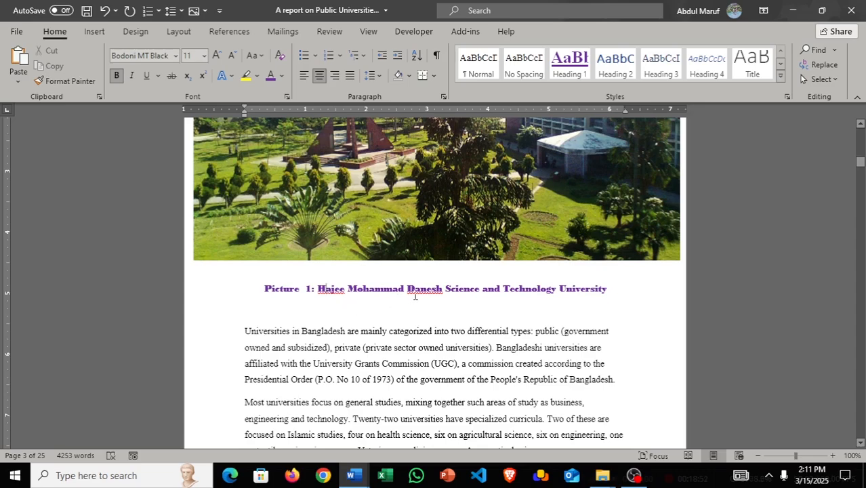
pyautogui.scroll(5, 432, 296)
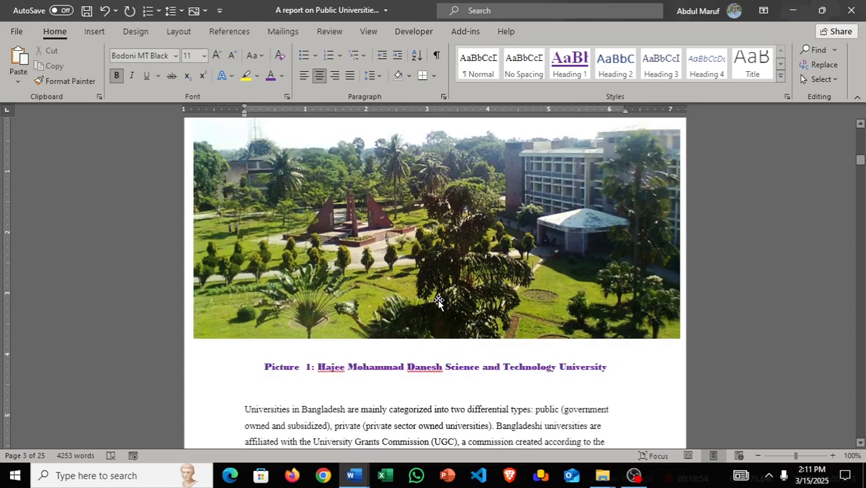
pyautogui.scroll(-4, 439, 303)
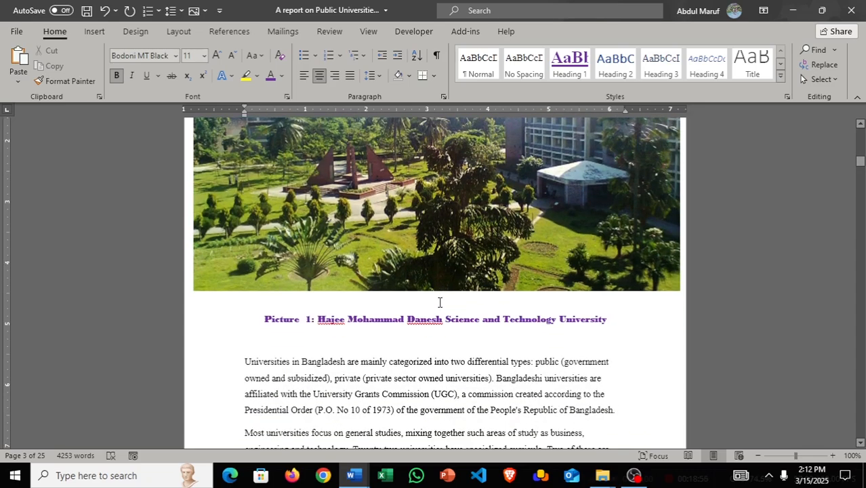
pyautogui.scroll(-5, 440, 303)
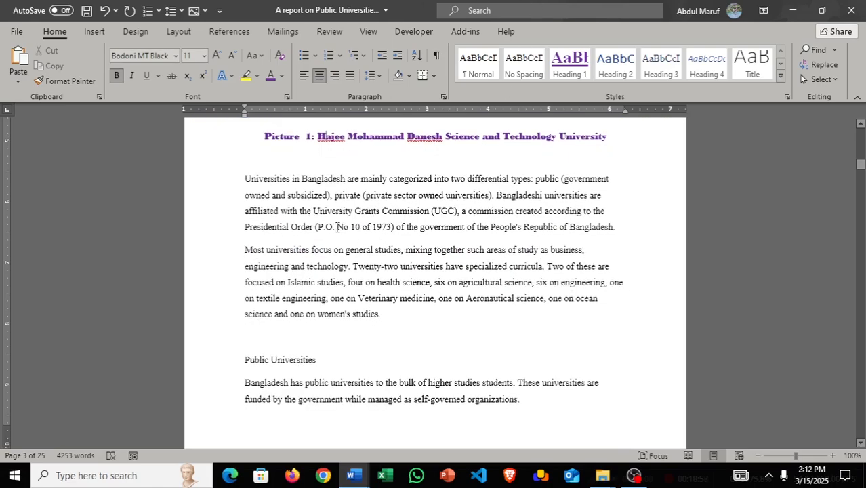
pyautogui.scroll(-3, 329, 232)
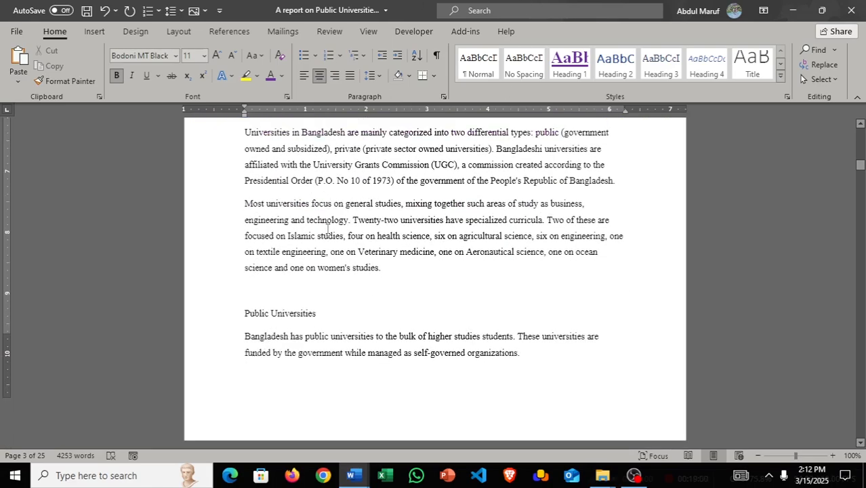
pyautogui.scroll(1, 331, 235)
pyautogui.scroll(6, 333, 239)
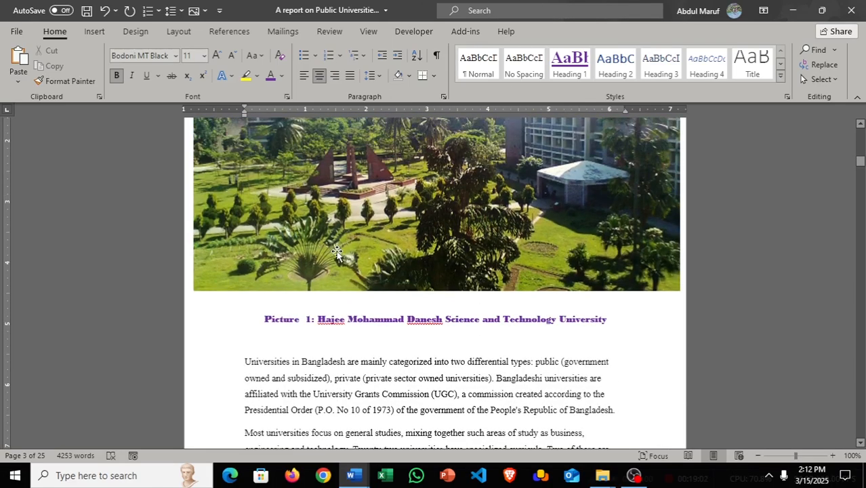
pyautogui.scroll(-4, 381, 283)
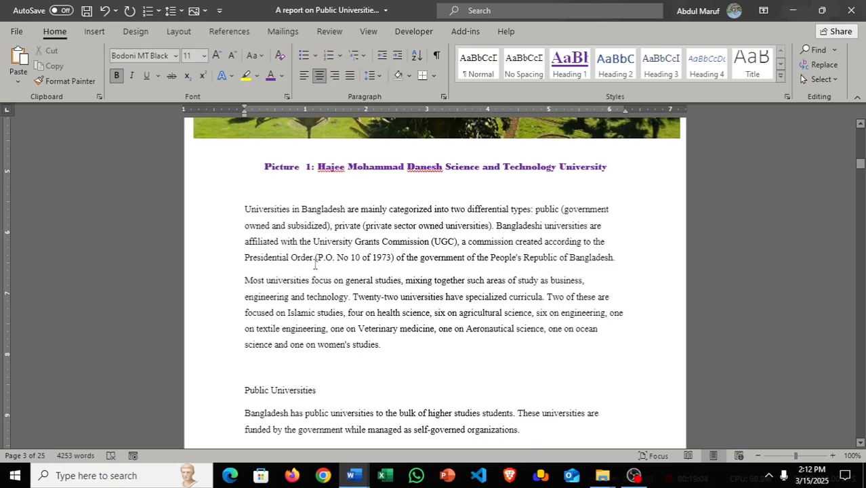
# - Justify the two introduction paragraphs below the campus picture's caption
pyautogui.moveTo(245, 210); pyautogui.dragTo(392, 347)
pyautogui.click(349, 76)
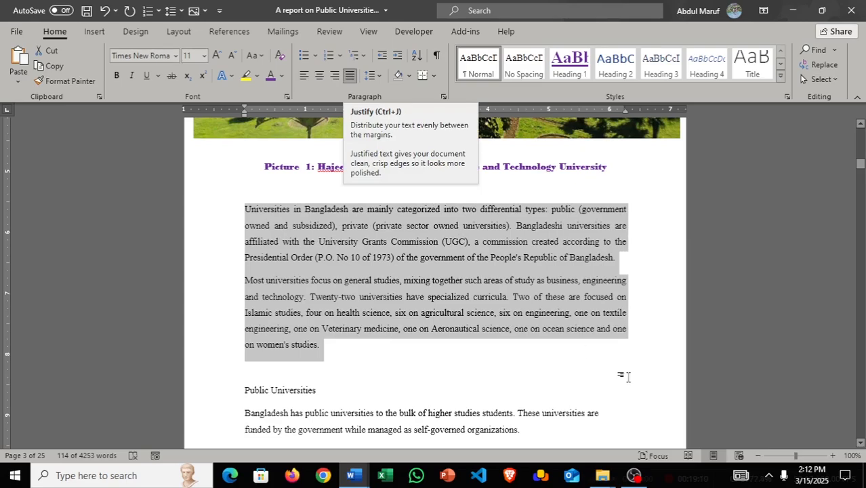
pyautogui.click(563, 342)
pyautogui.scroll(-3, 562, 339)
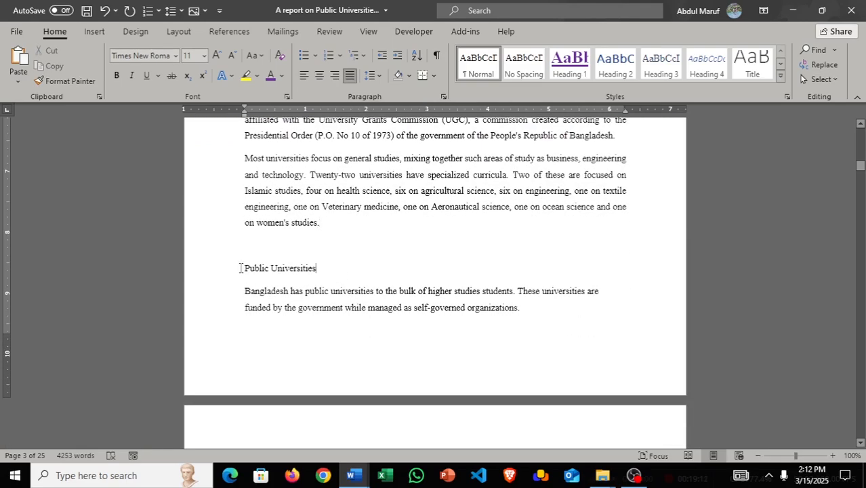
pyautogui.click(218, 270)
pyautogui.click(377, 285)
pyautogui.scroll(12, 376, 284)
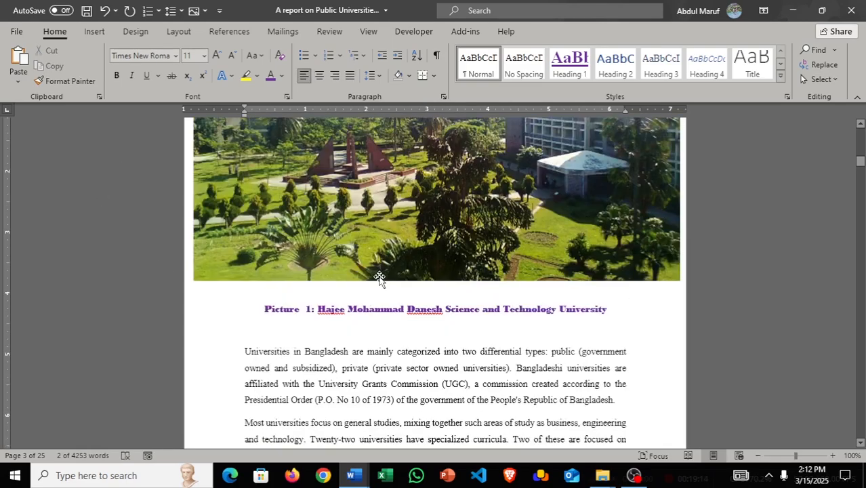
pyautogui.scroll(-4, 382, 279)
pyautogui.scroll(-4, 381, 280)
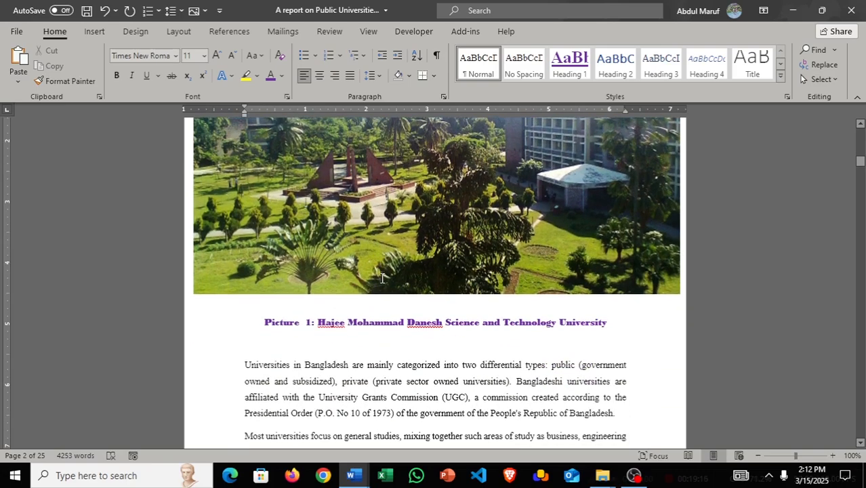
# - Ignore all spelling flags for "Hajee" and "Danesh" in the campus picture's caption
pyautogui.click(341, 260)
pyautogui.rightClick(341, 261)
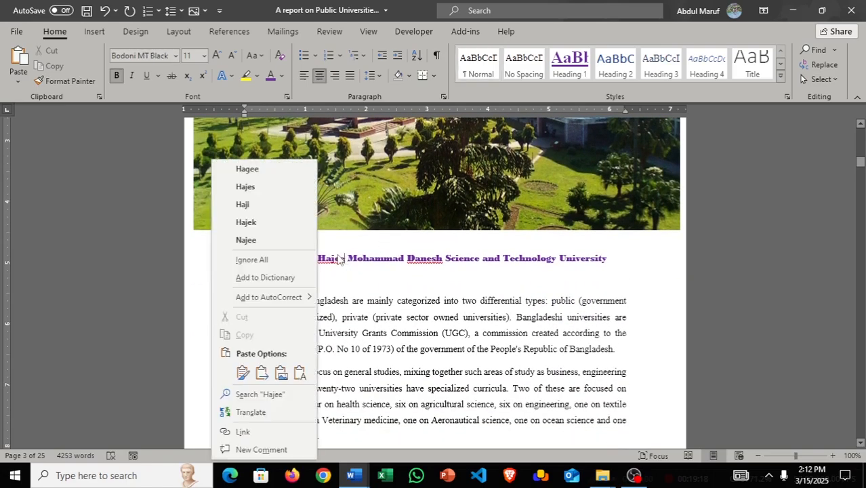
pyautogui.click(252, 258)
pyautogui.rightClick(423, 265)
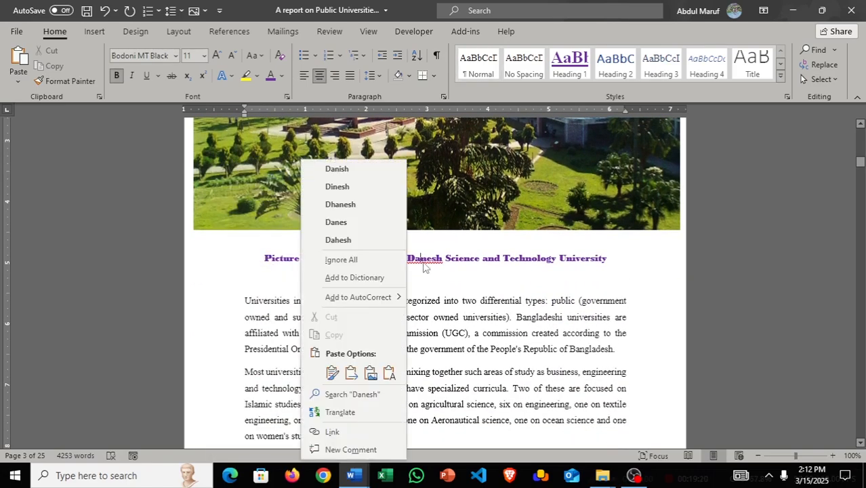
pyautogui.click(366, 260)
pyautogui.scroll(-4, 449, 343)
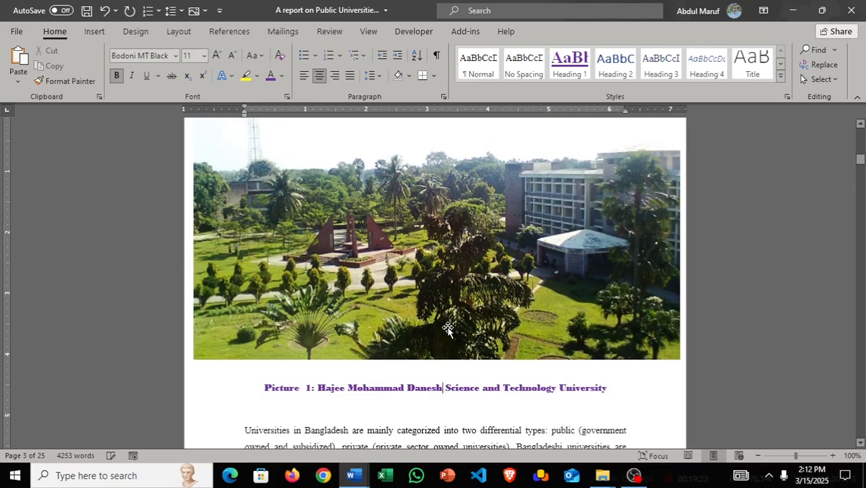
pyautogui.scroll(4, 449, 342)
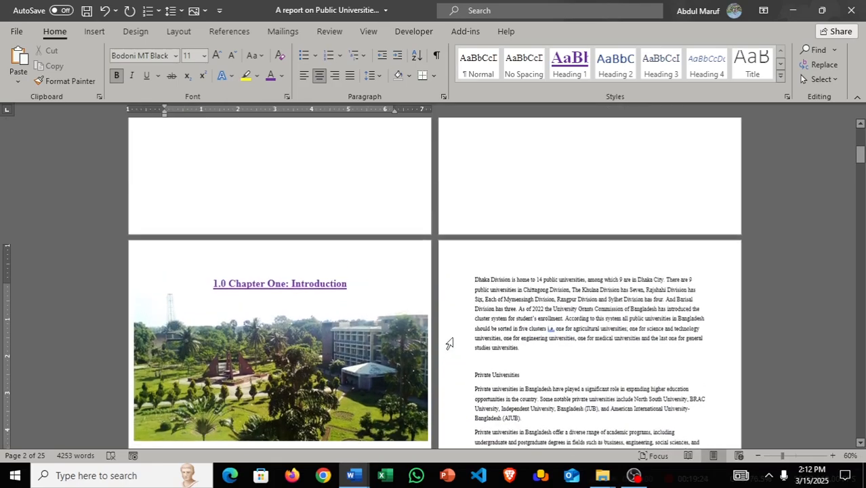
pyautogui.scroll(-5, 448, 342)
pyautogui.scroll(-3, 389, 320)
pyautogui.scroll(7, 390, 321)
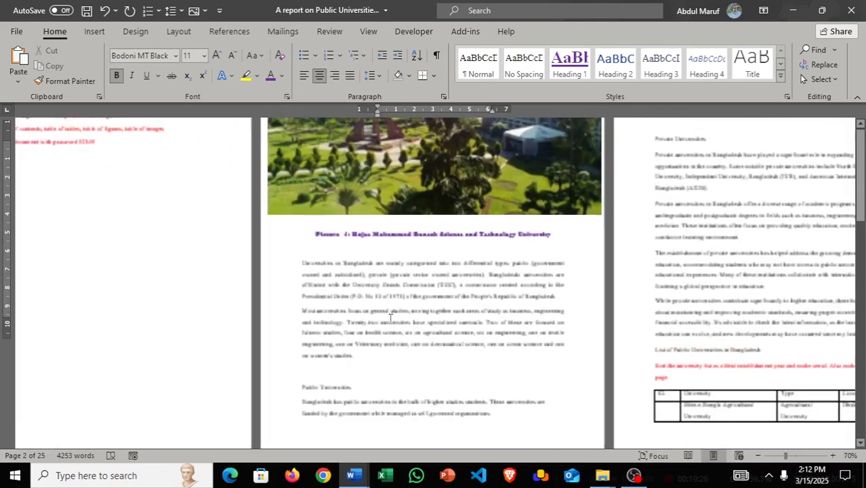
pyautogui.scroll(-2, 372, 323)
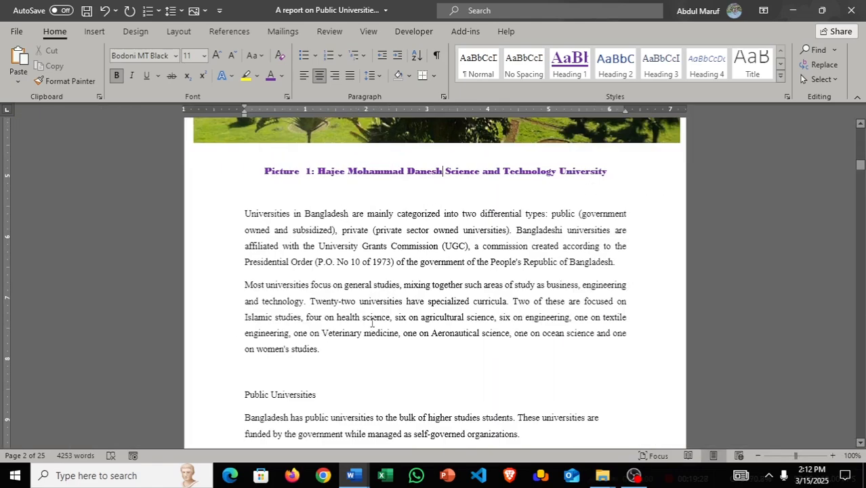
# - Try the Heading 2 style on the unnumbered "Public Universities" line and undo it
pyautogui.scroll(-3, 313, 309)
pyautogui.click(231, 270)
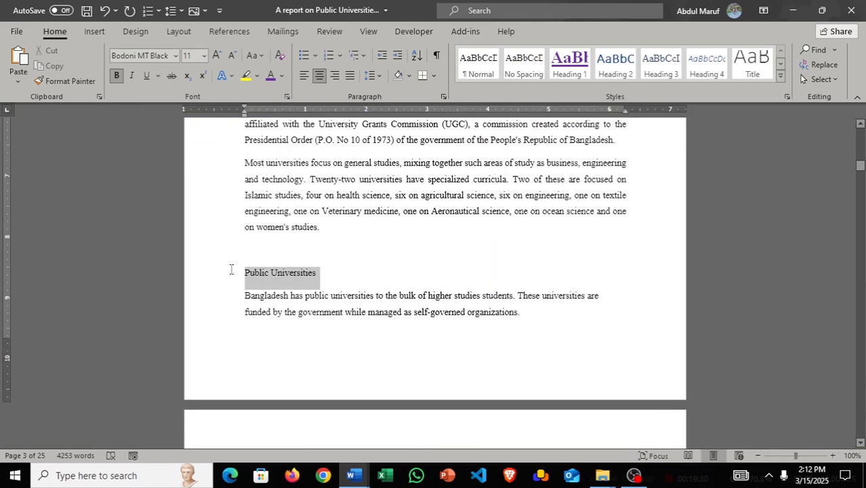
pyautogui.click(613, 70)
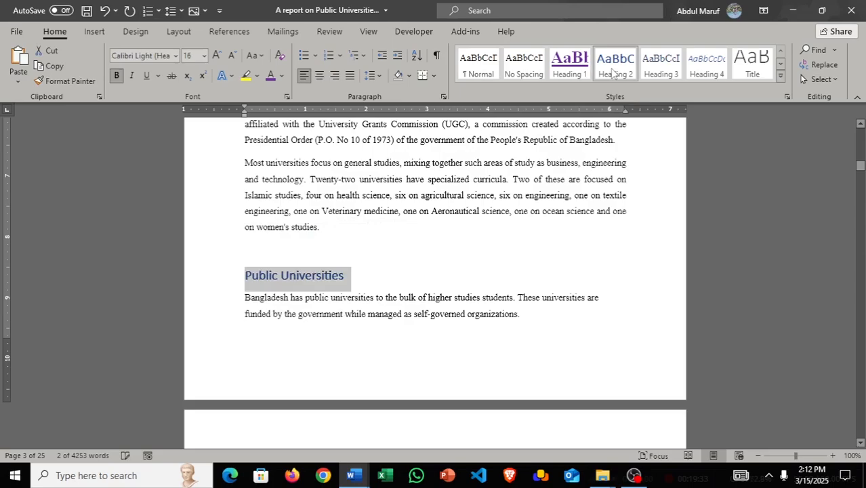
pyautogui.click(258, 281)
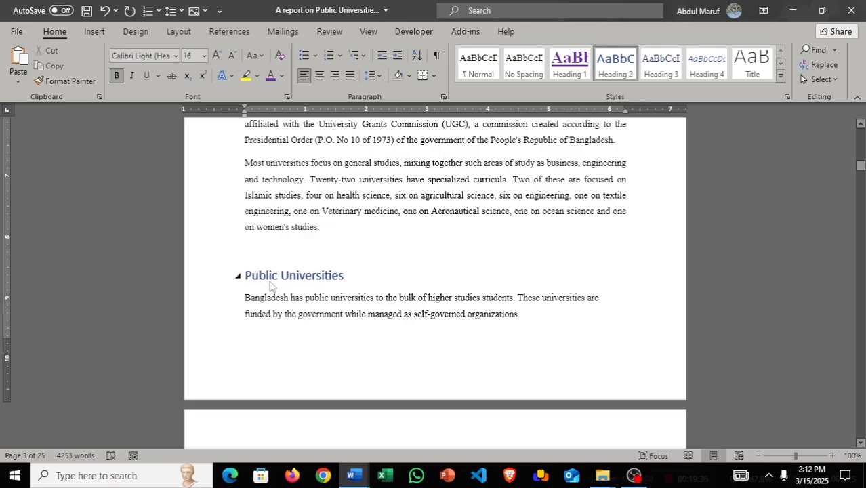
pyautogui.hotkey('ctrl', 'z')
# - Number the "Public Universities" line by inserting "1.1 " in front of it
pyautogui.click(253, 279)
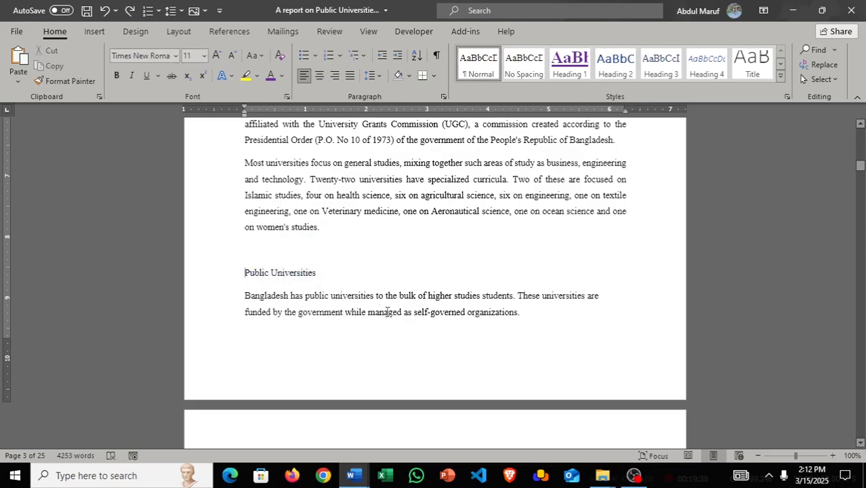
pyautogui.write('1.1')
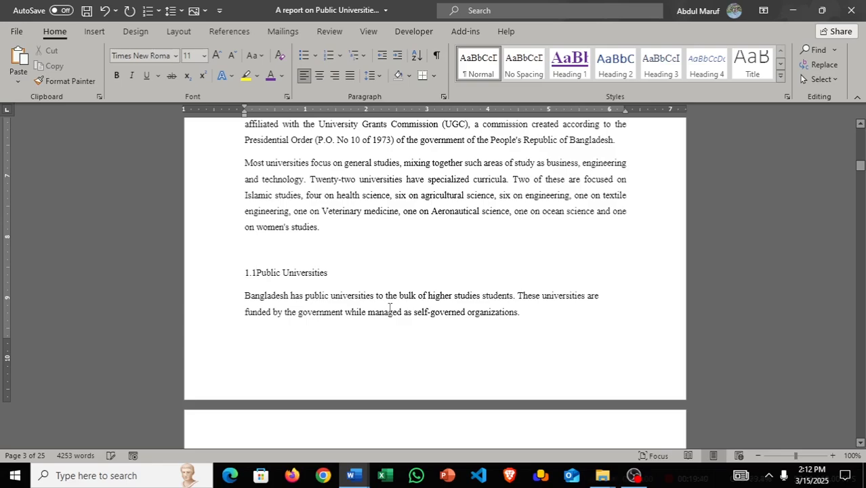
pyautogui.moveTo(374, 297); pyautogui.dragTo(196, 282)
pyautogui.click(361, 276)
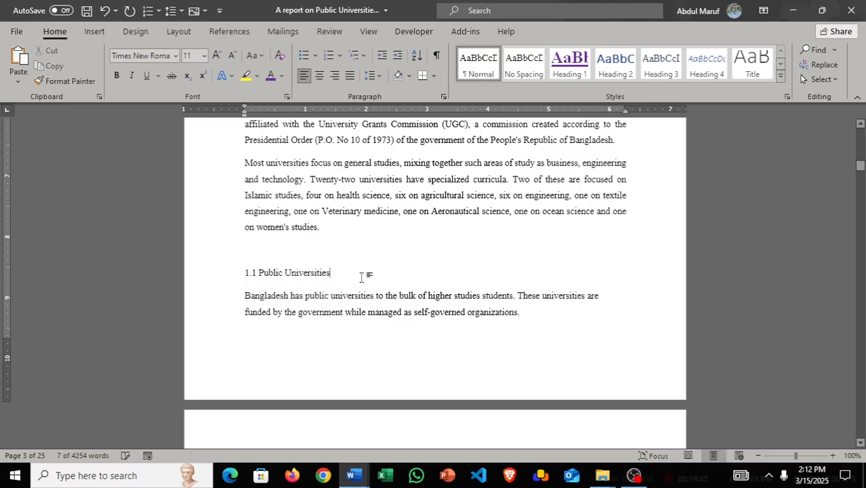
# - Apply the Heading 2 style to "1.1 Public Universities" and insert a page break on the blank line above it
pyautogui.click(218, 271)
pyautogui.click(615, 65)
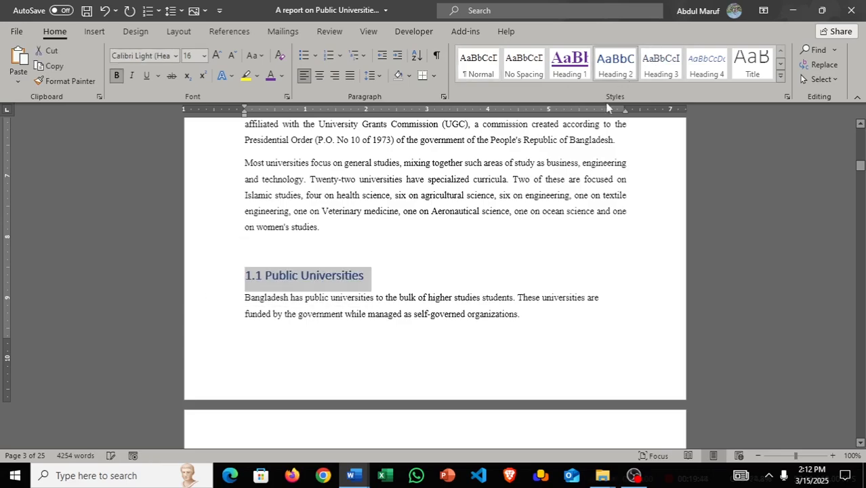
pyautogui.click(419, 296)
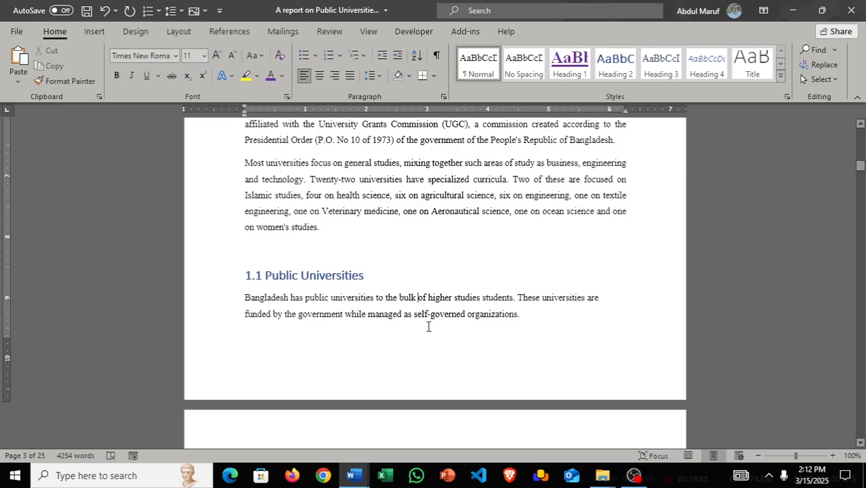
pyautogui.click(344, 258)
pyautogui.hotkey('ctrl', 'Return')
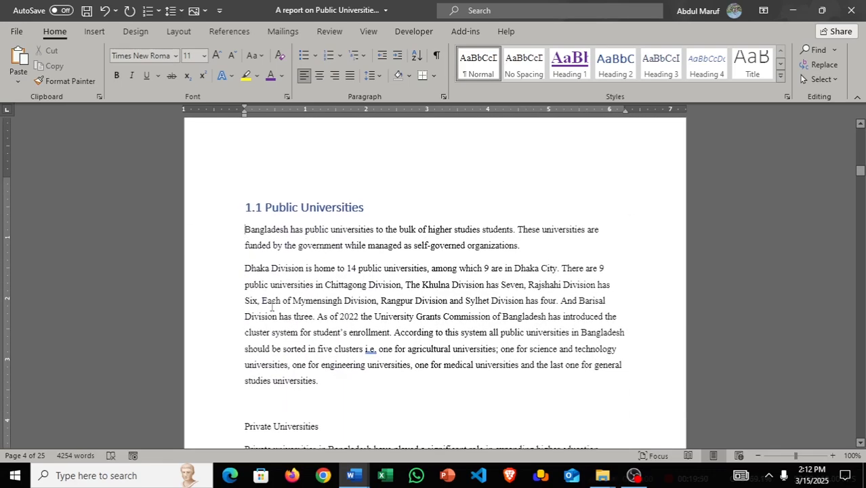
# - Justify the two body paragraphs under the "1.1 Public Universities" heading
pyautogui.moveTo(245, 229); pyautogui.dragTo(318, 392)
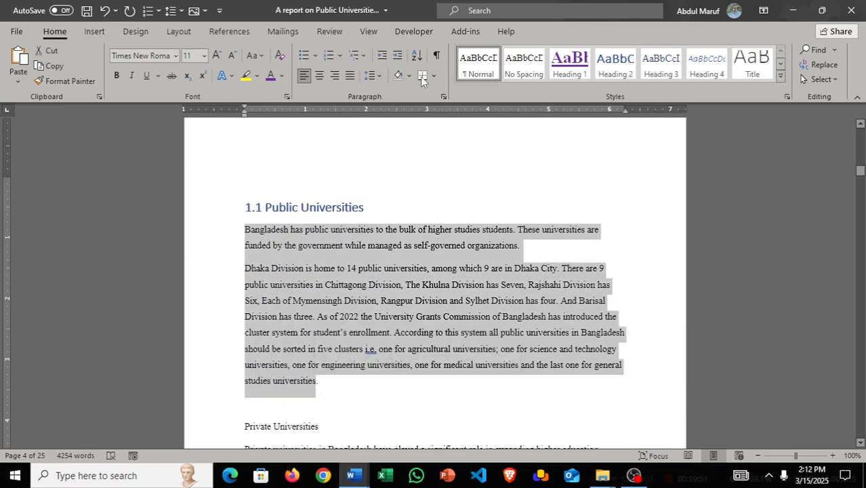
pyautogui.click(350, 75)
pyautogui.click(425, 245)
pyautogui.scroll(-2, 171, 213)
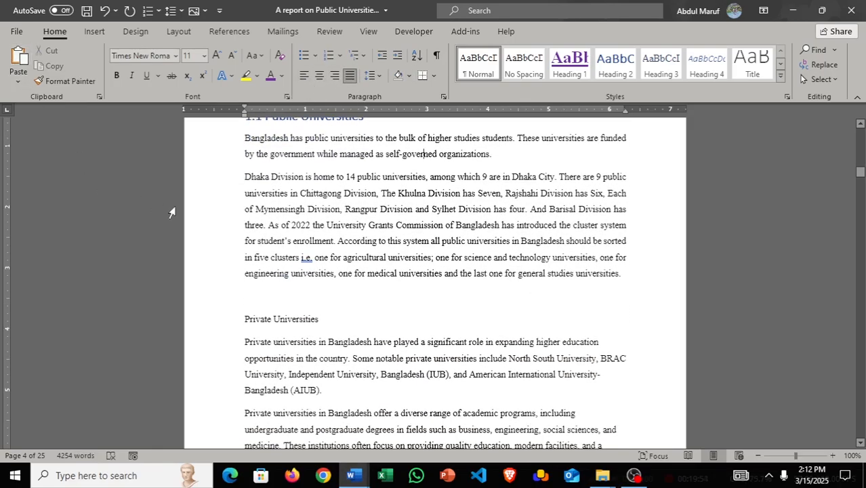
pyautogui.scroll(2, 326, 322)
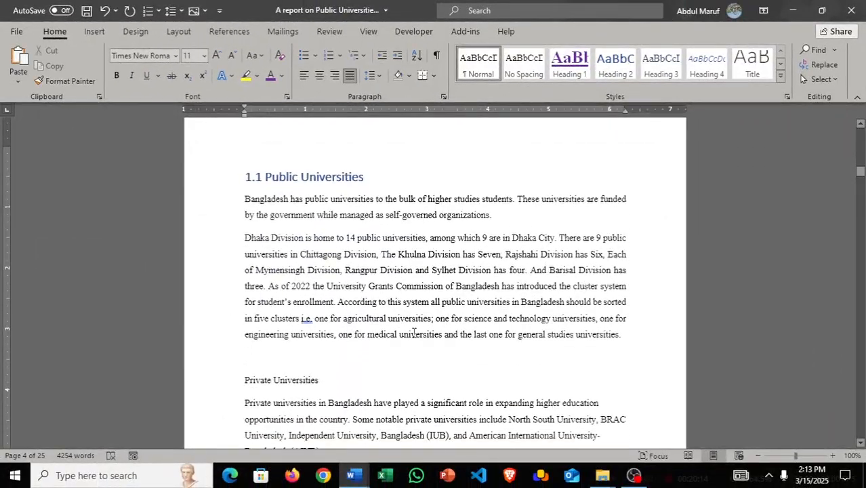
pyautogui.scroll(-3, 414, 333)
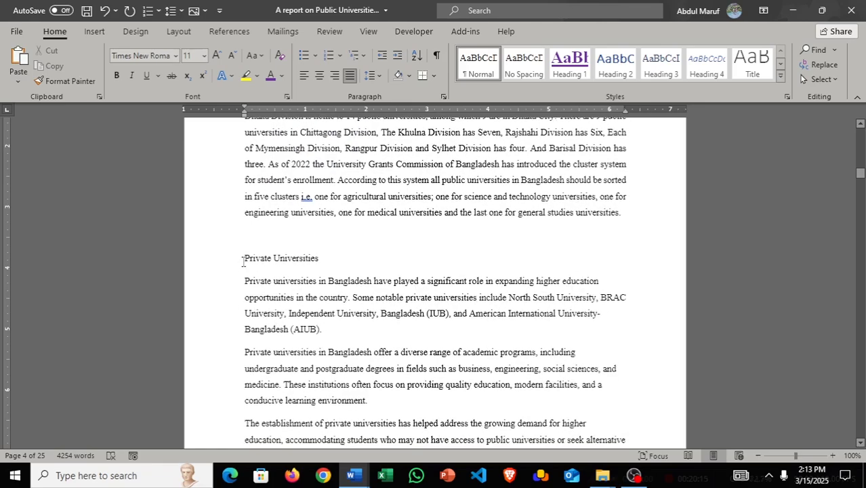
# - Number the "Private Universities" line by inserting "1.2 " in front of it and apply the Heading 2 style
pyautogui.click(243, 260)
pyautogui.write('1.2')
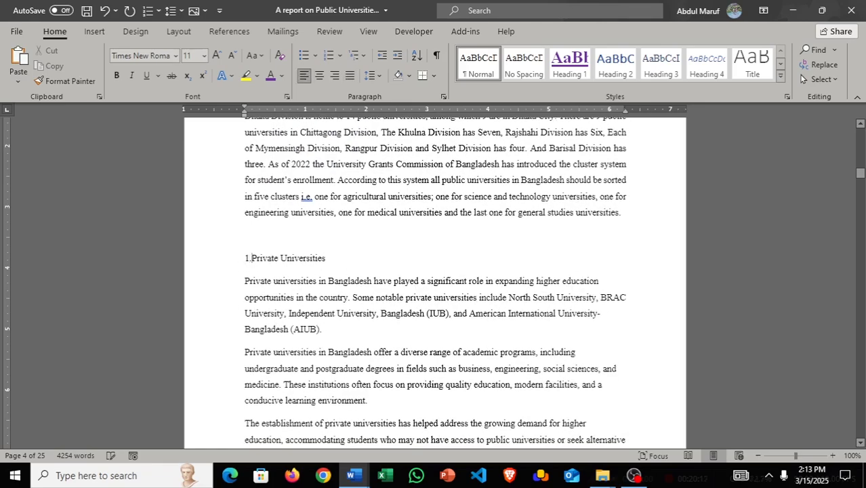
pyautogui.click(186, 261)
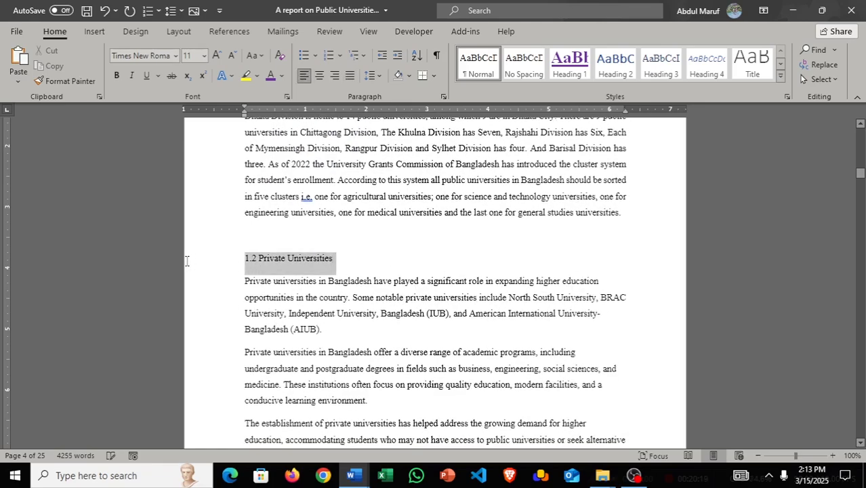
pyautogui.click(615, 62)
pyautogui.click(429, 272)
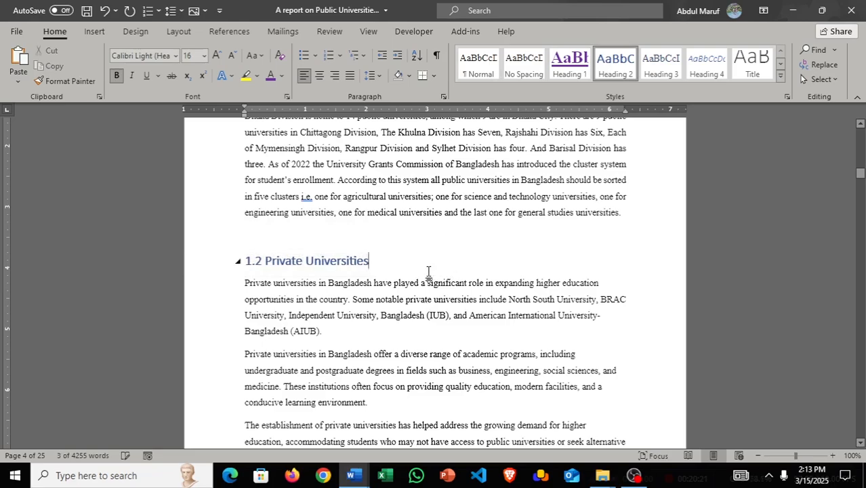
# - Justify the body paragraphs under the "1.2 Private Universities" heading
pyautogui.scroll(-1, 429, 271)
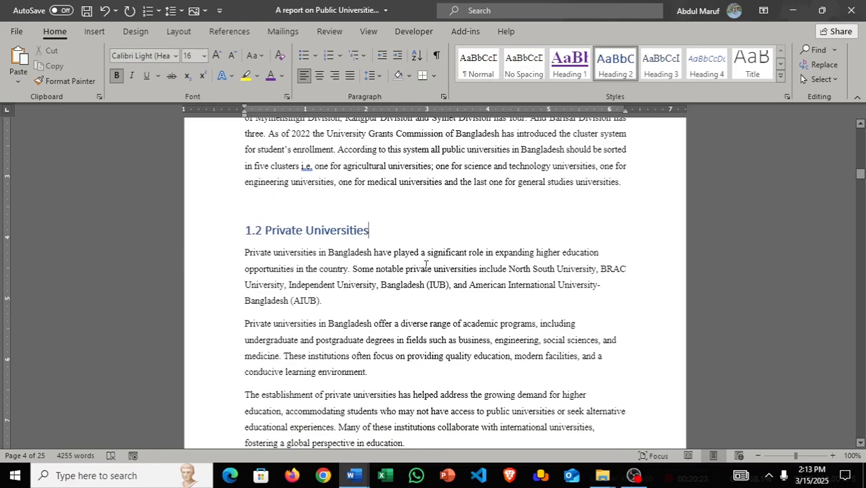
pyautogui.scroll(-1, 426, 265)
pyautogui.moveTo(244, 221); pyautogui.dragTo(586, 330)
pyautogui.click(349, 76)
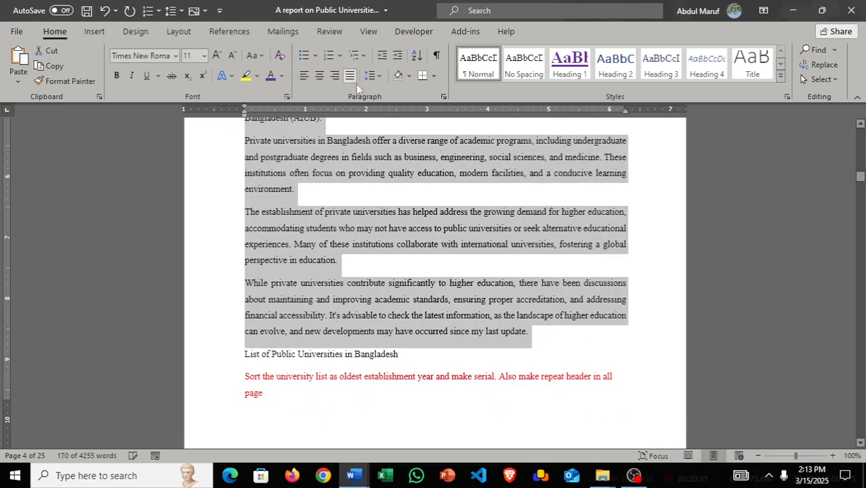
pyautogui.click(348, 236)
# - Insert a page break after the "List of Public Universities in Bangladesh" line
pyautogui.scroll(-3, 346, 241)
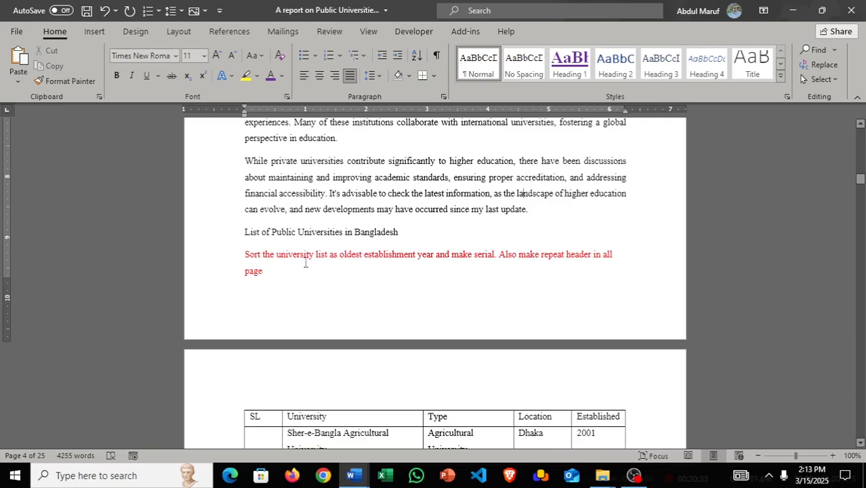
pyautogui.click(427, 246)
pyautogui.hotkey('ctrl', 'Return')
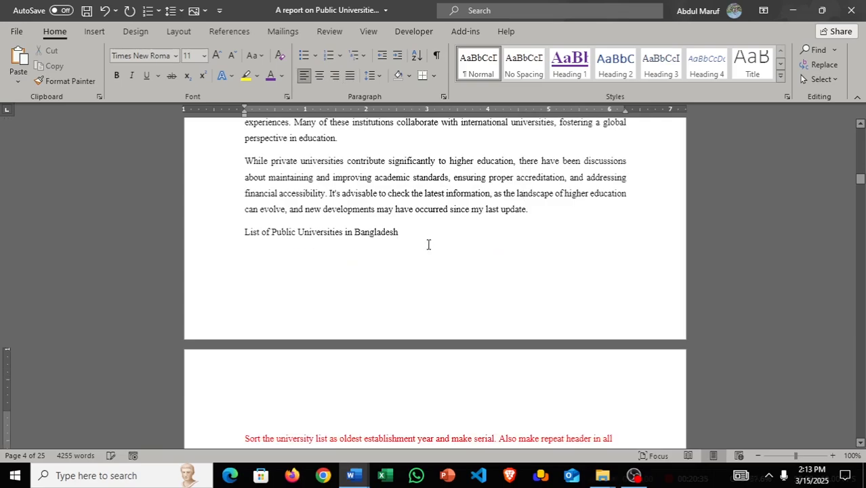
pyautogui.scroll(-1, 428, 249)
pyautogui.scroll(-3, 427, 249)
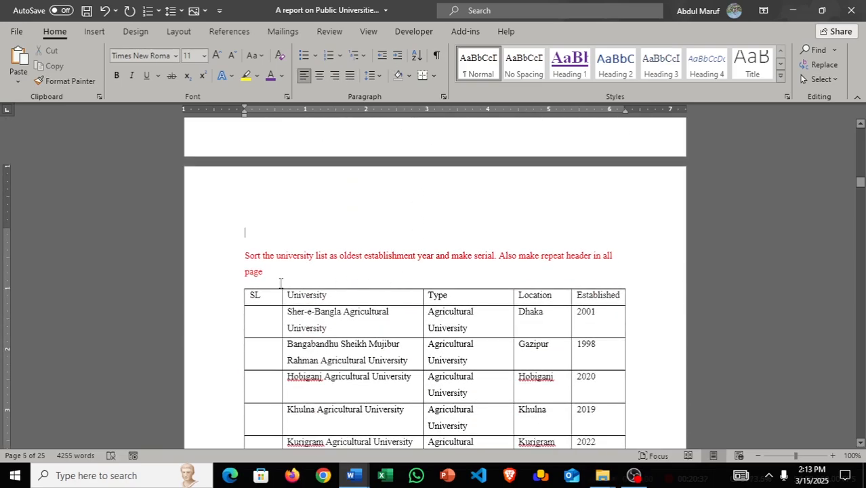
# - Examine the university table's columns and rows against the red sorting and numbering instruction above it
pyautogui.scroll(-1, 281, 283)
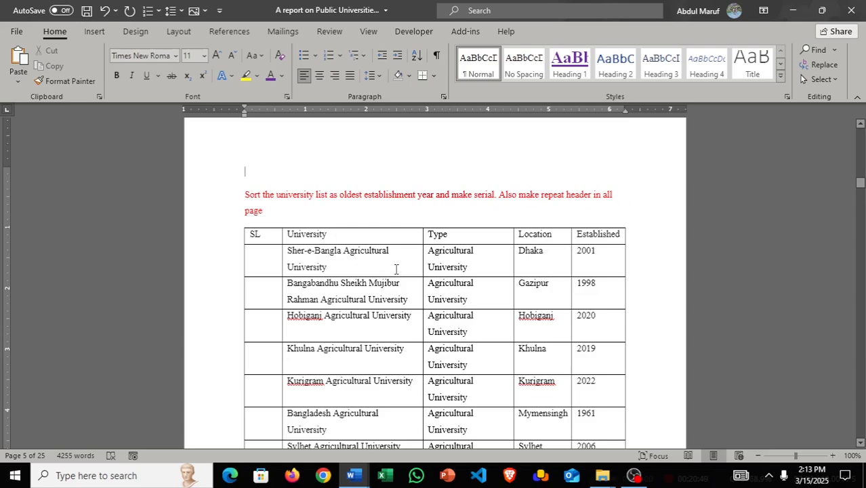
pyautogui.scroll(-3, 424, 285)
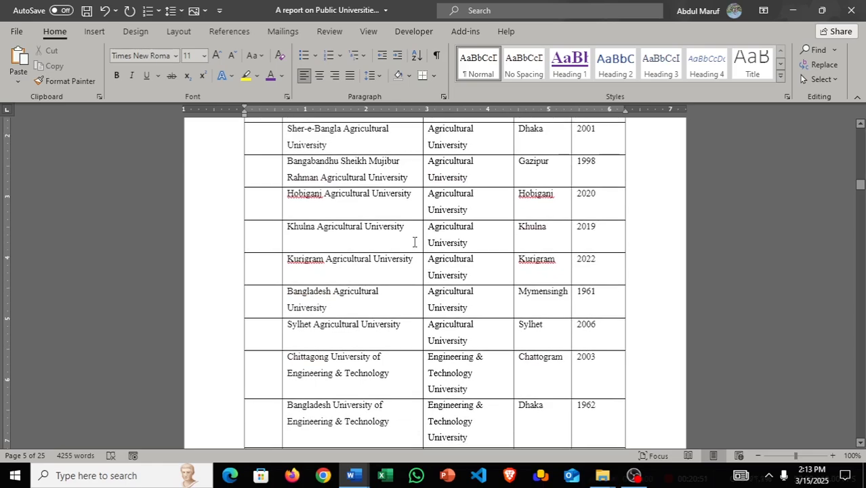
pyautogui.scroll(5, 415, 242)
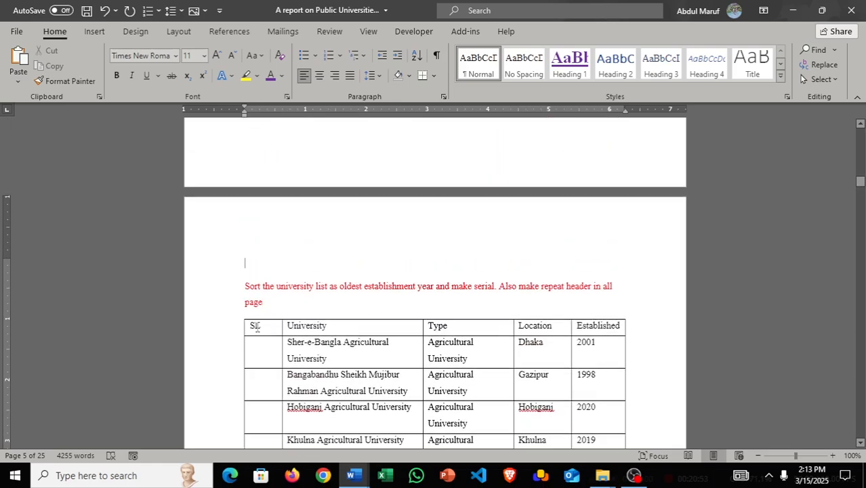
pyautogui.moveTo(258, 326); pyautogui.dragTo(383, 346)
pyautogui.click(411, 392)
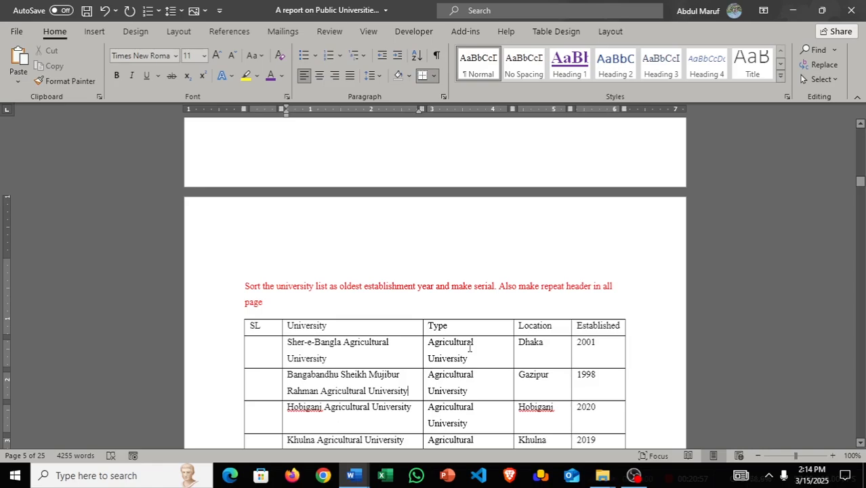
pyautogui.scroll(-2, 532, 349)
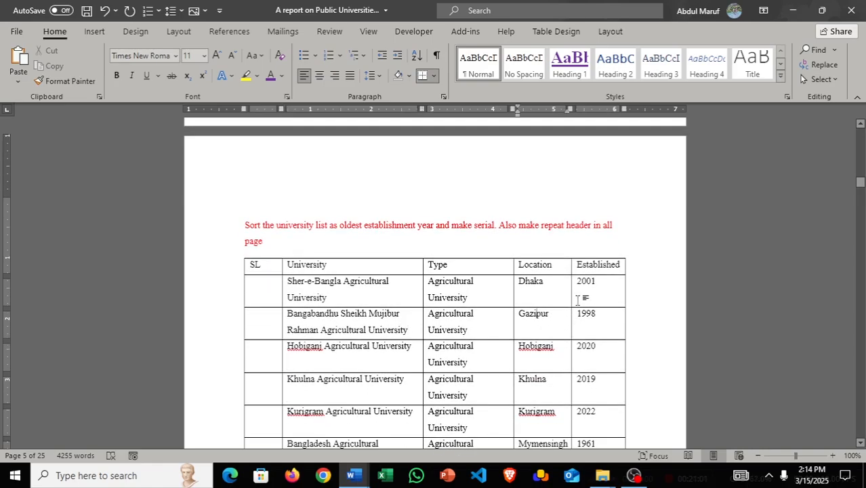
pyautogui.scroll(1, 553, 305)
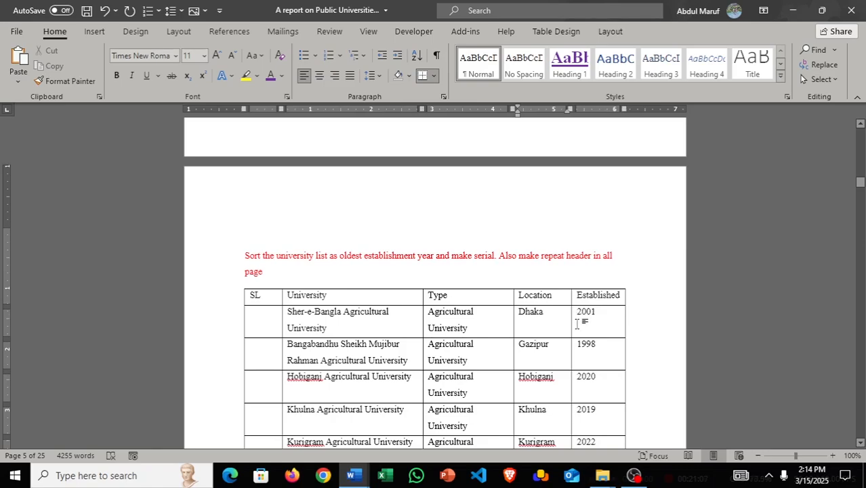
# - Select every year cell below the Established header and set Column 5 as the first sort key
pyautogui.click(581, 321)
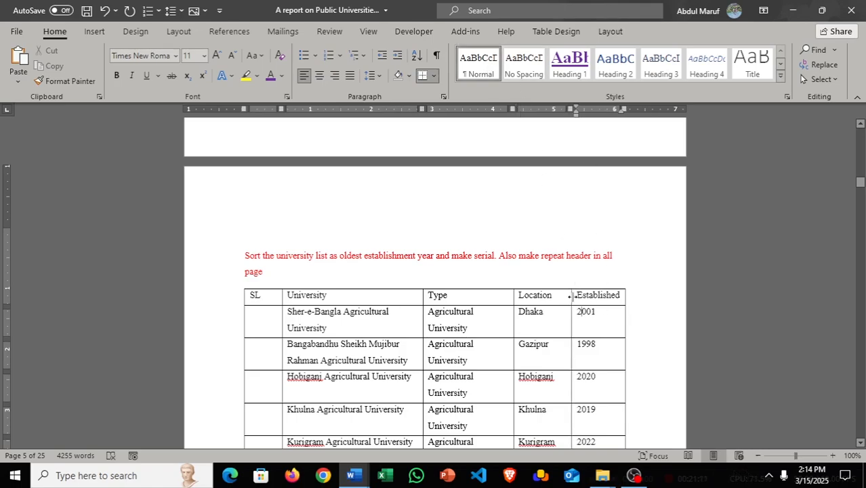
pyautogui.moveTo(598, 326); pyautogui.dragTo(633, 373)
pyautogui.moveTo(545, 215); pyautogui.dragTo(600, 317)
pyautogui.scroll(15, 599, 257)
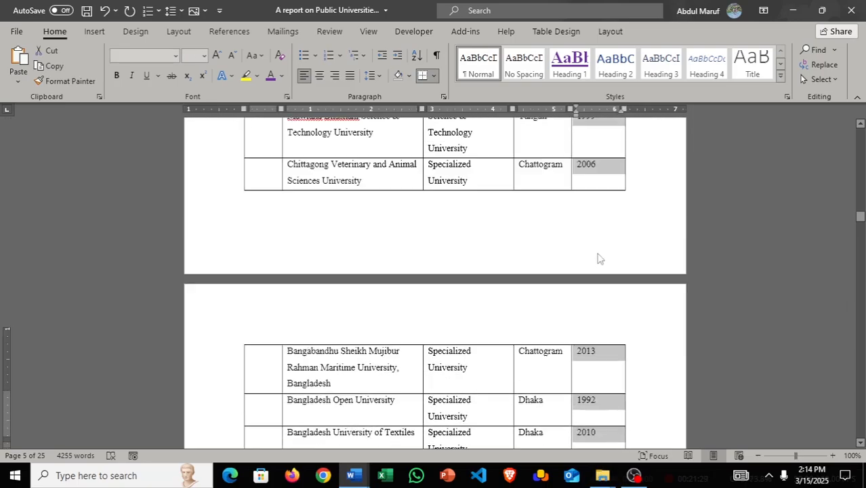
pyautogui.scroll(20, 599, 168)
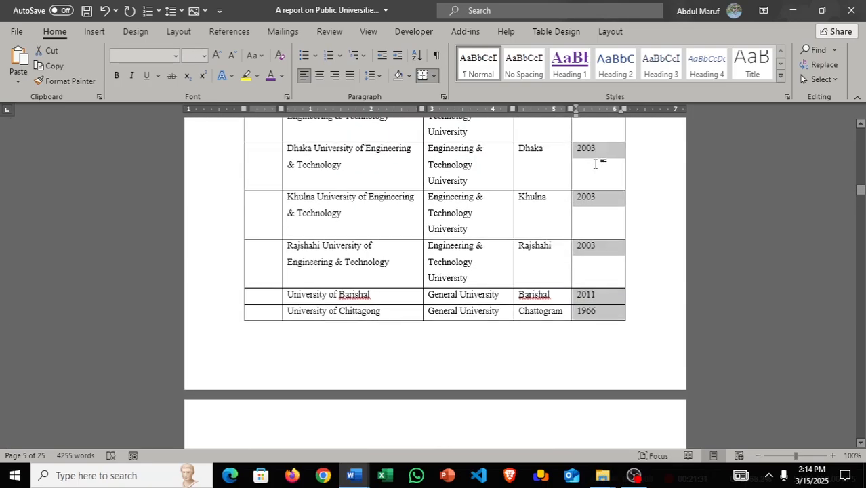
pyautogui.scroll(-3, 596, 164)
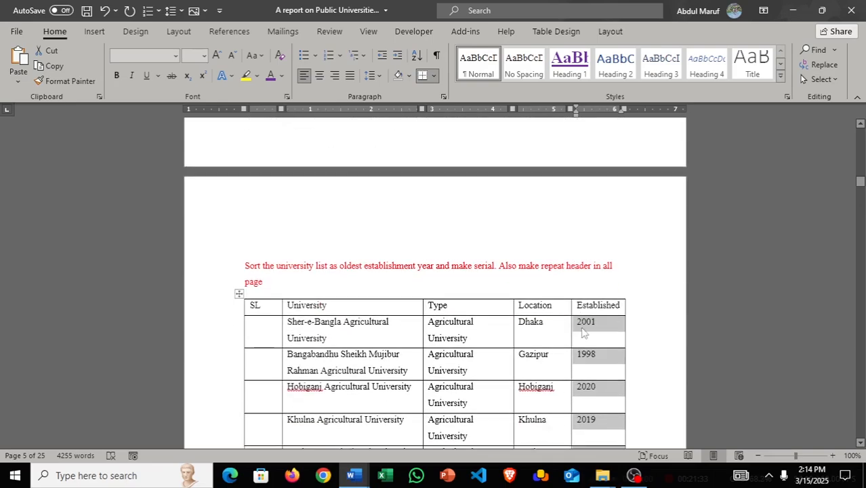
pyautogui.click(418, 57)
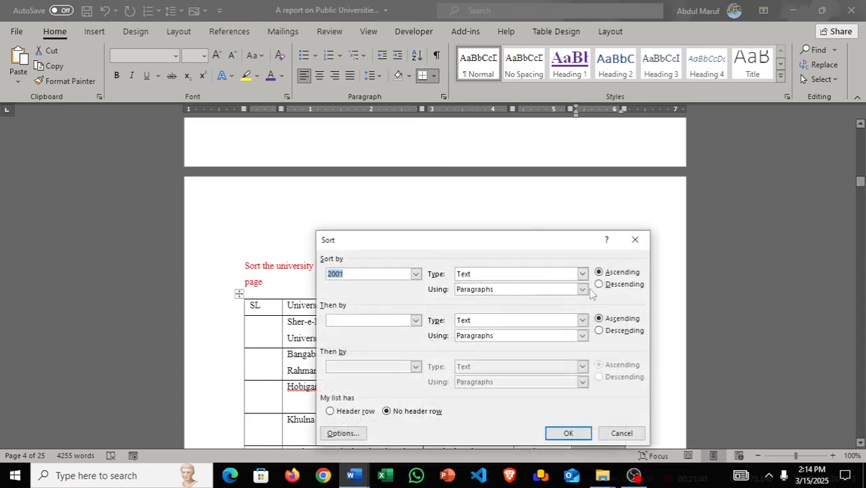
pyautogui.click(415, 274)
pyautogui.click(384, 287)
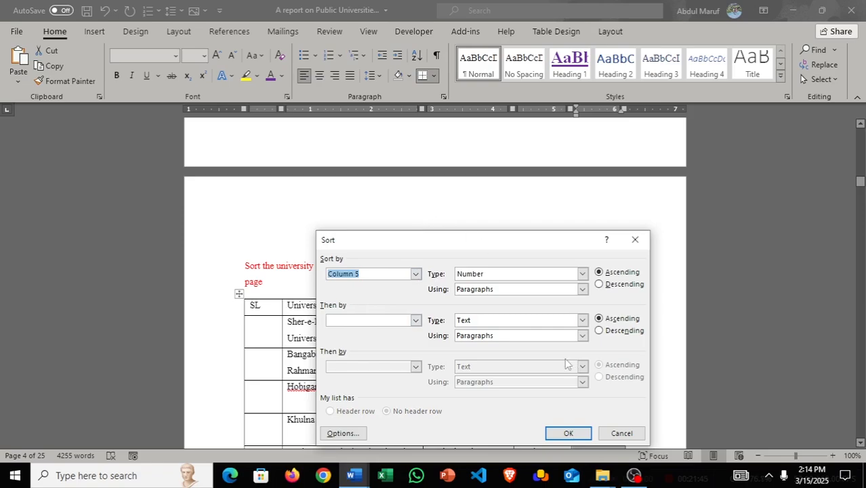
# - Sort the university rows by Column 5 in ascending order, with Number as the type of the first and second keys
pyautogui.moveTo(493, 242); pyautogui.dragTo(594, 65)
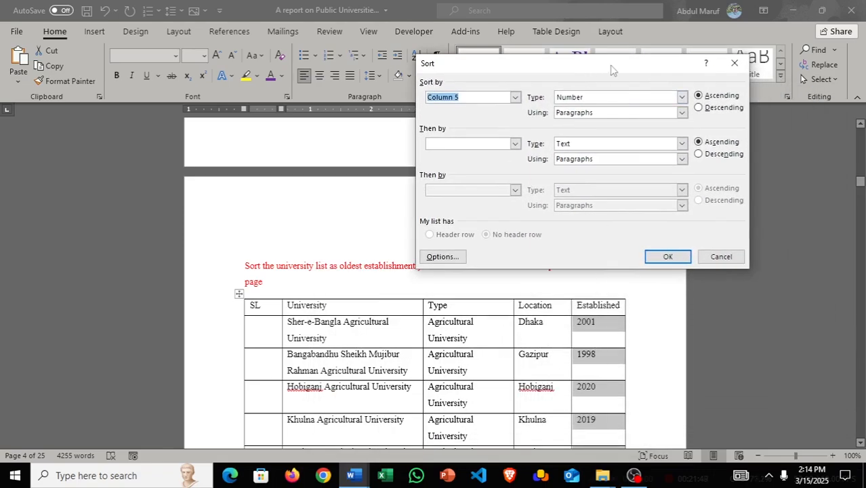
pyautogui.moveTo(612, 70); pyautogui.dragTo(565, 145)
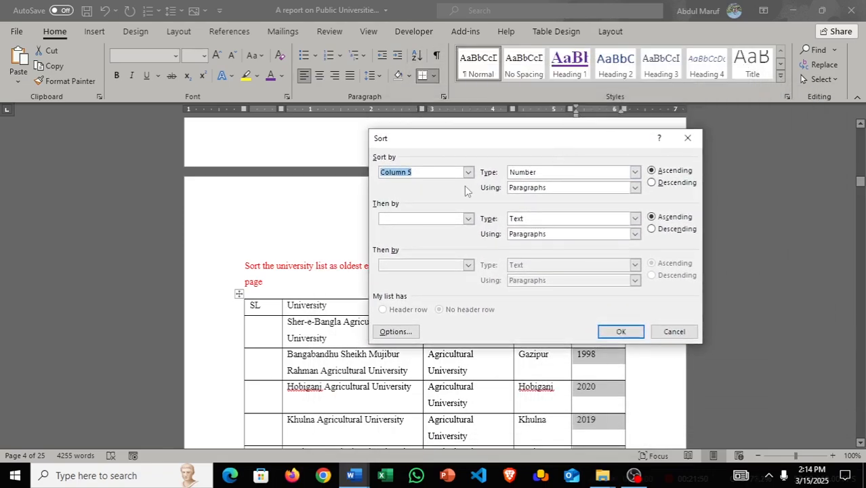
pyautogui.click(635, 172)
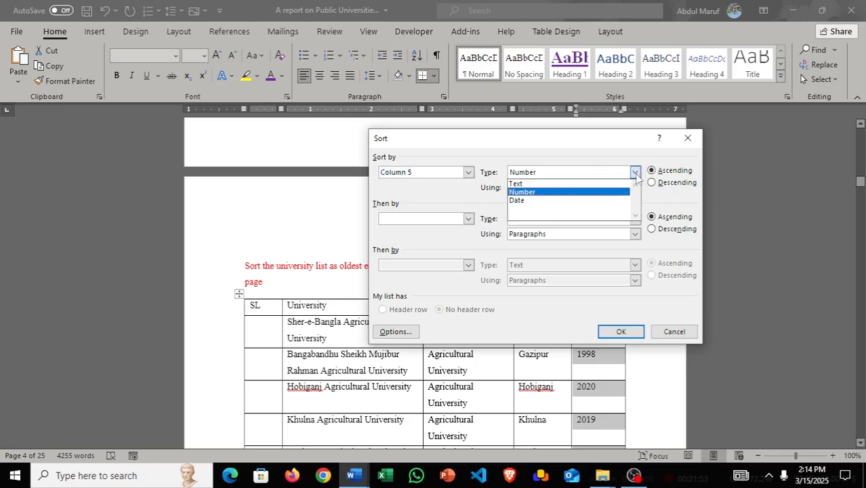
pyautogui.click(608, 194)
pyautogui.click(635, 218)
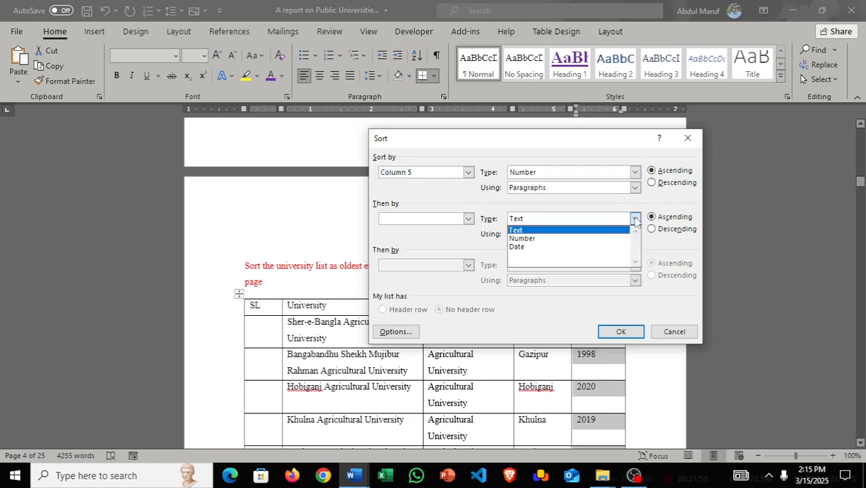
pyautogui.click(565, 238)
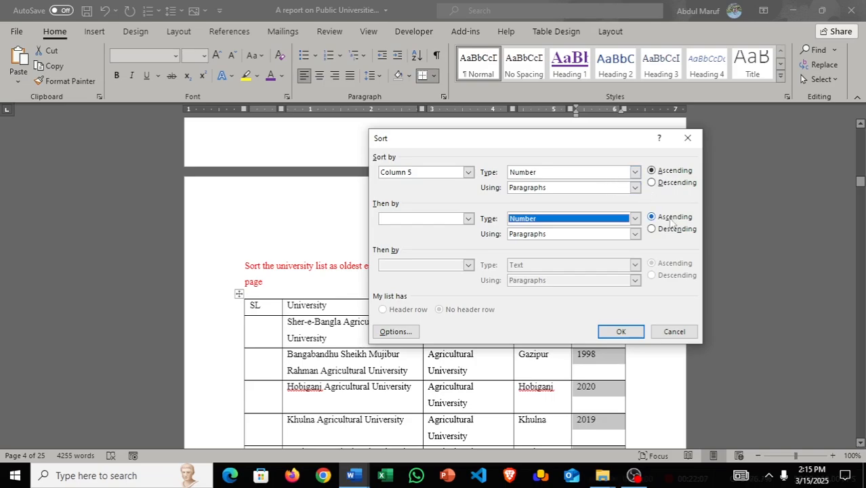
pyautogui.click(619, 332)
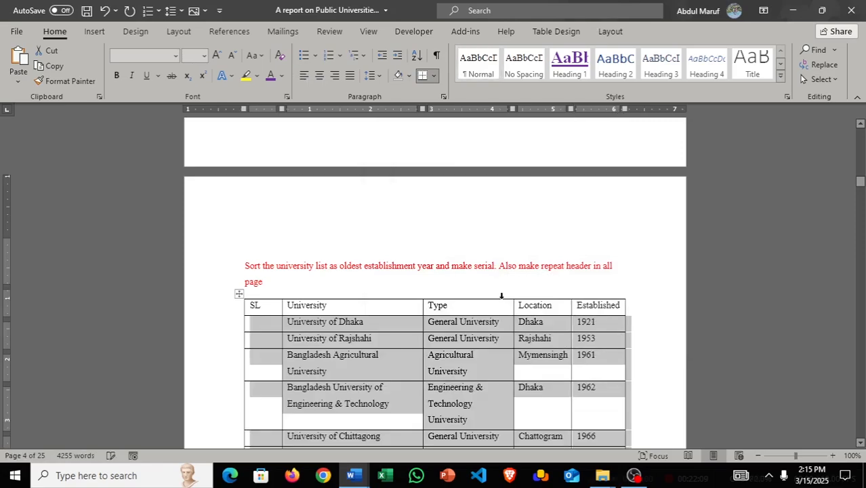
pyautogui.scroll(-1, 473, 328)
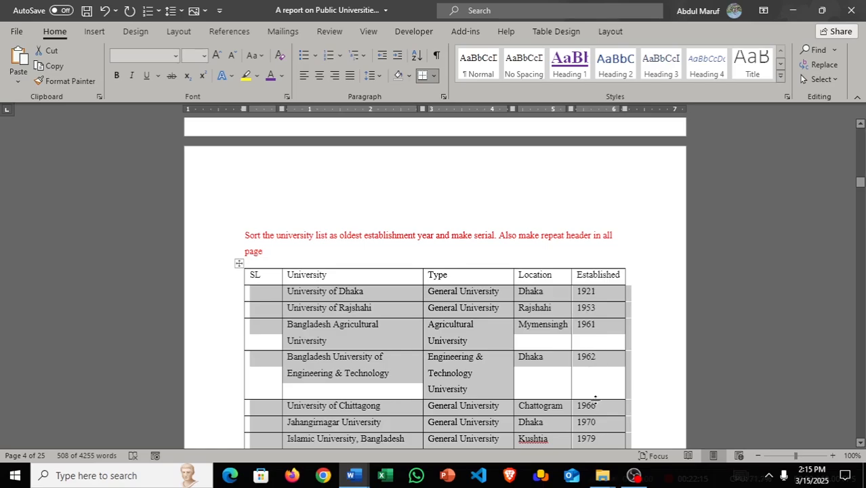
pyautogui.scroll(-3, 568, 370)
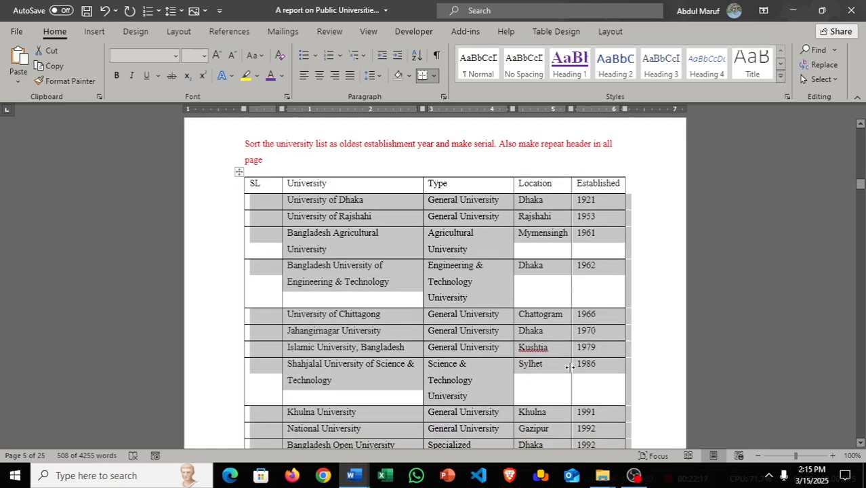
pyautogui.click(264, 202)
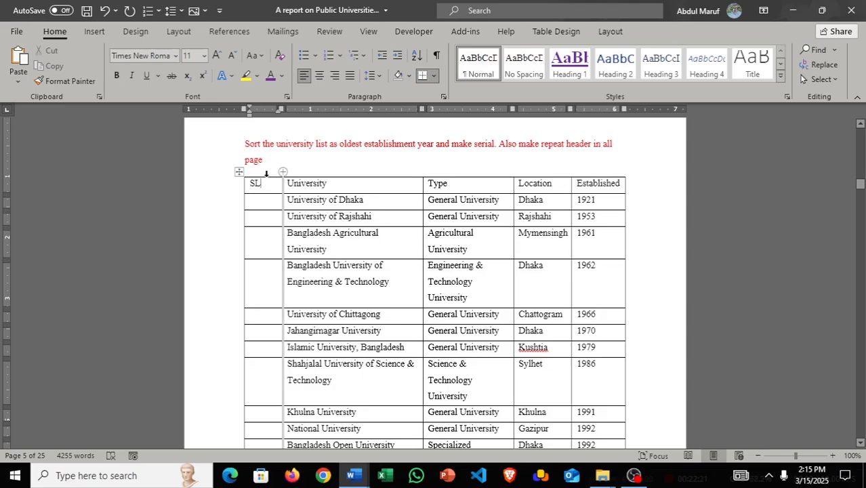
pyautogui.click(266, 174)
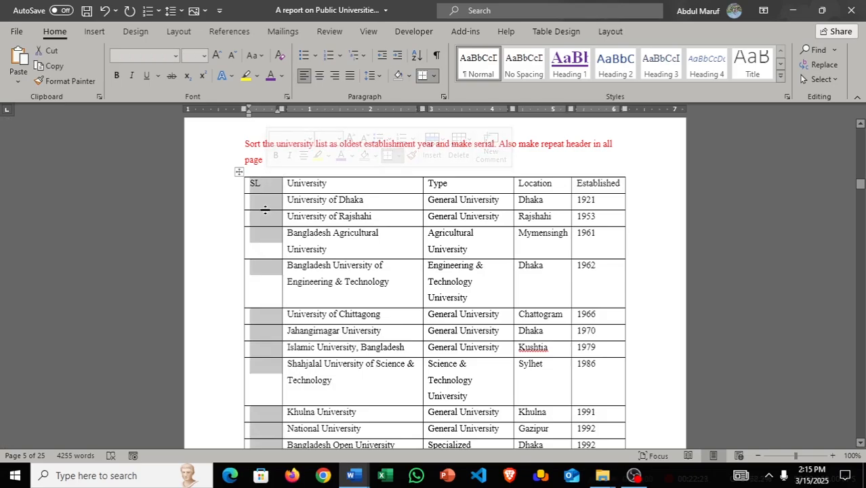
pyautogui.click(340, 60)
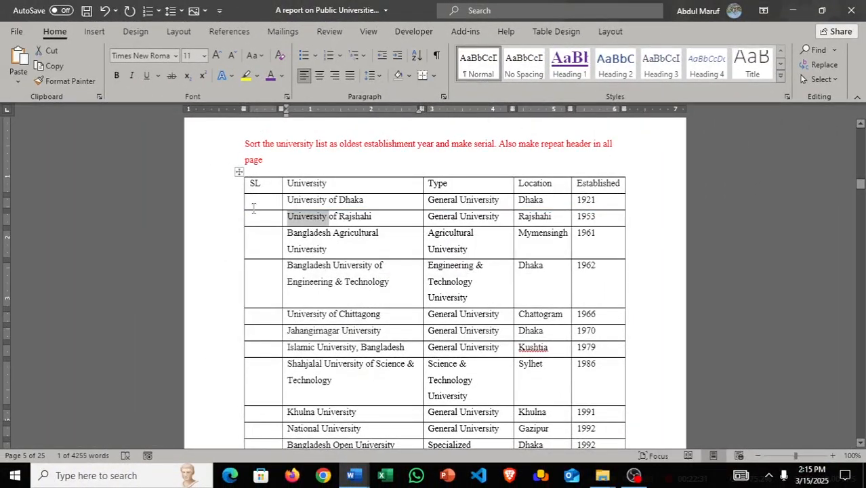
# - Number all the SL cells below the header of the university table with the 1. 2. 3. numbering format
pyautogui.moveTo(254, 208); pyautogui.dragTo(261, 448)
pyautogui.moveTo(261, 483); pyautogui.dragTo(256, 276)
pyautogui.click(340, 56)
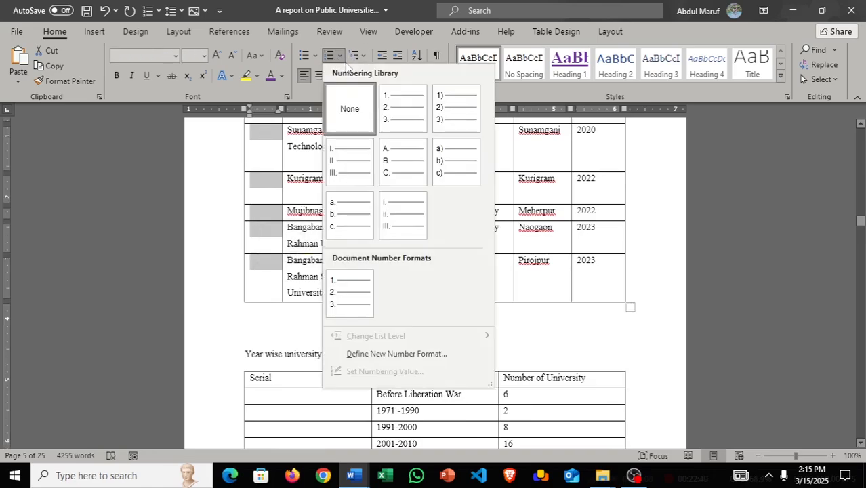
pyautogui.click(397, 126)
pyautogui.scroll(6, 399, 197)
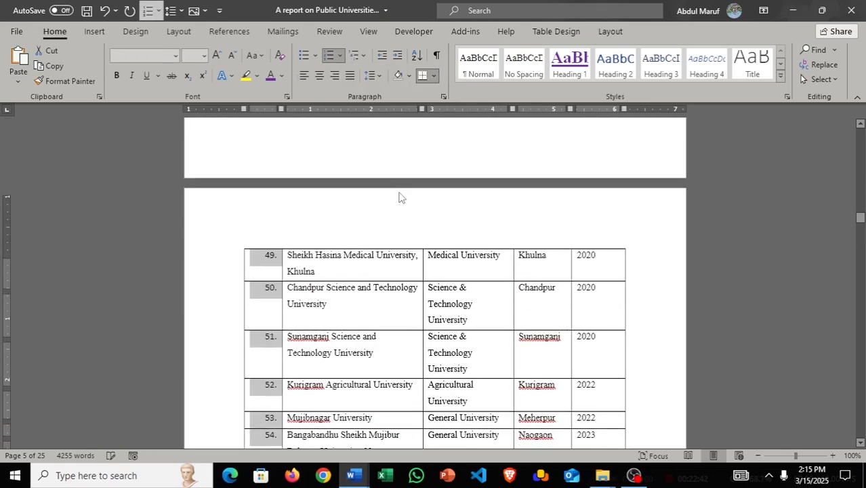
pyautogui.scroll(10, 399, 196)
pyautogui.scroll(-2, 407, 203)
pyautogui.click(420, 200)
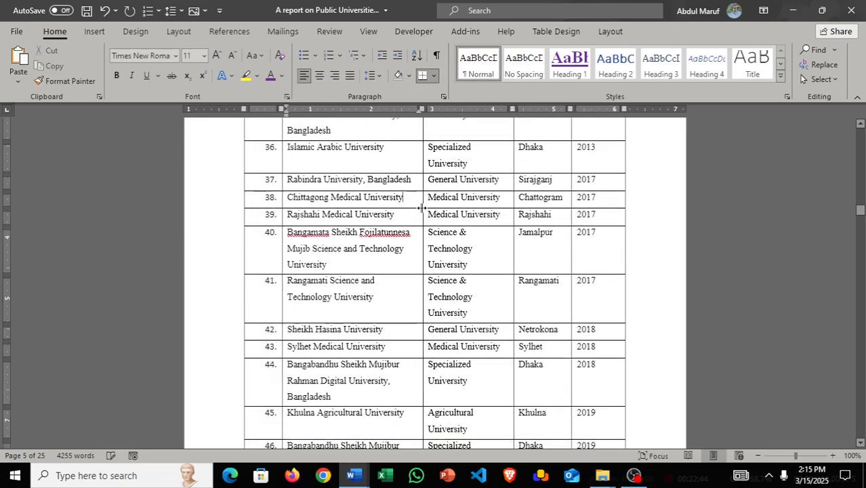
pyautogui.scroll(15, 421, 208)
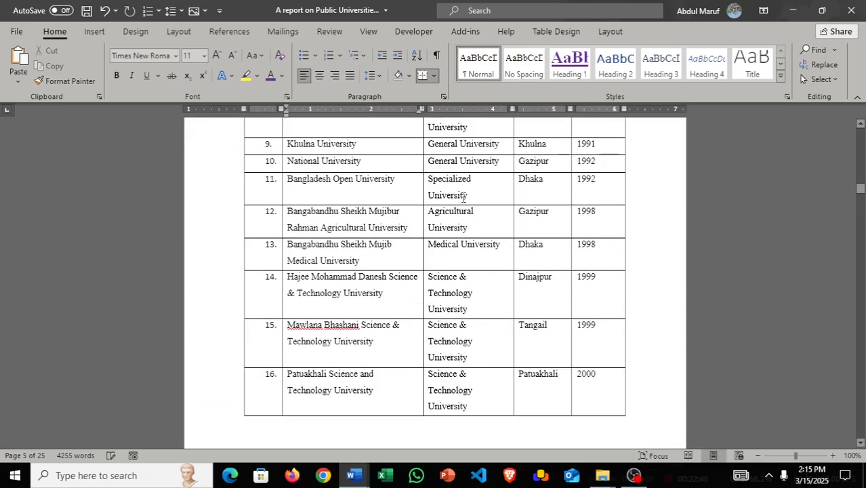
# - Apply the green grid table style with a solid header row and banded rows to the whole university table
pyautogui.scroll(20, 463, 197)
pyautogui.scroll(-10, 454, 224)
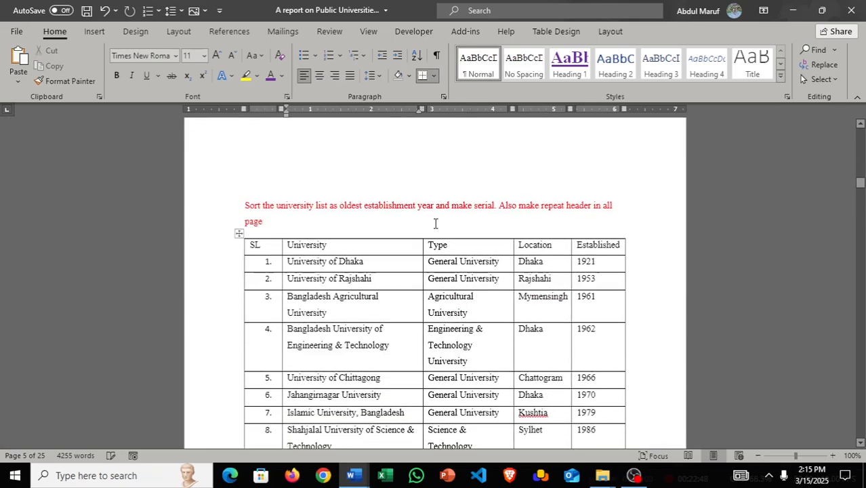
pyautogui.click(239, 224)
pyautogui.scroll(-2, 473, 137)
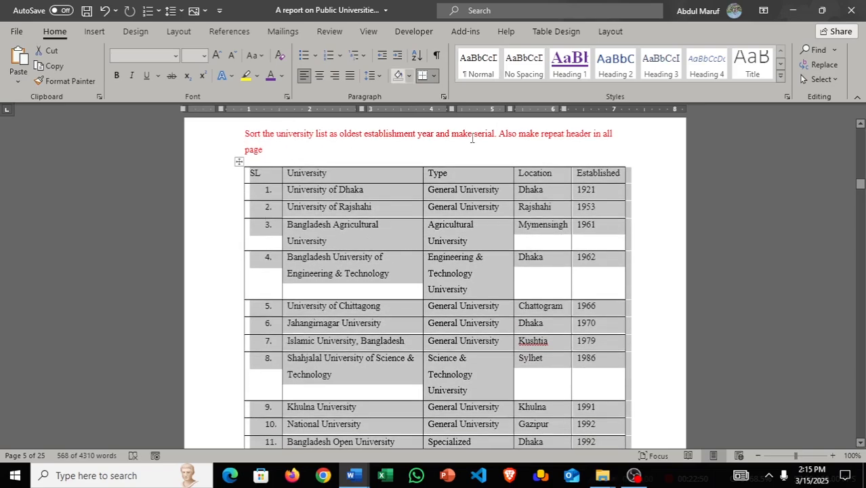
pyautogui.click(562, 32)
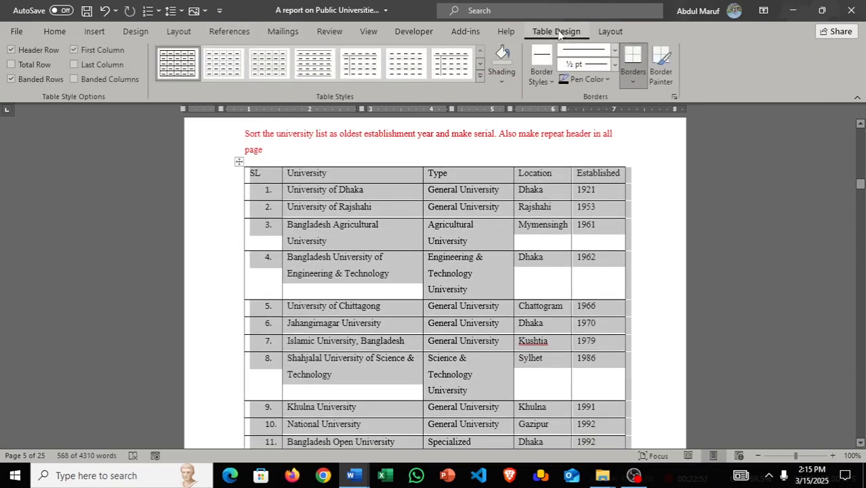
pyautogui.click(480, 79)
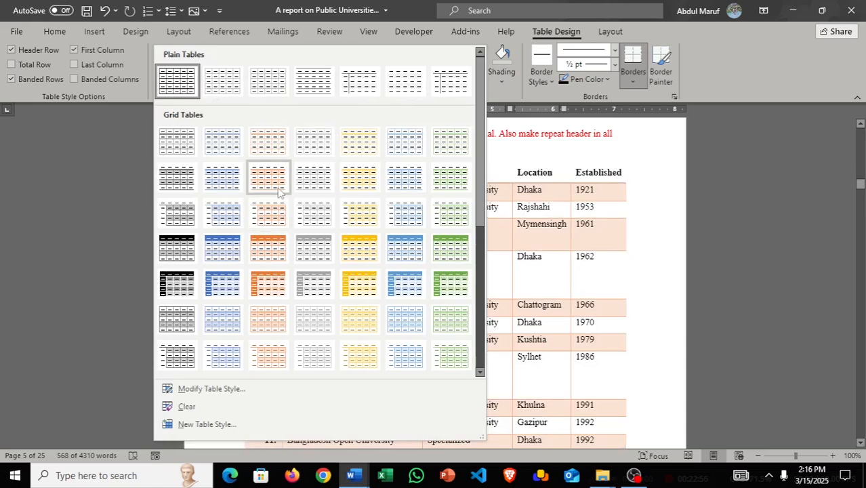
pyautogui.click(442, 250)
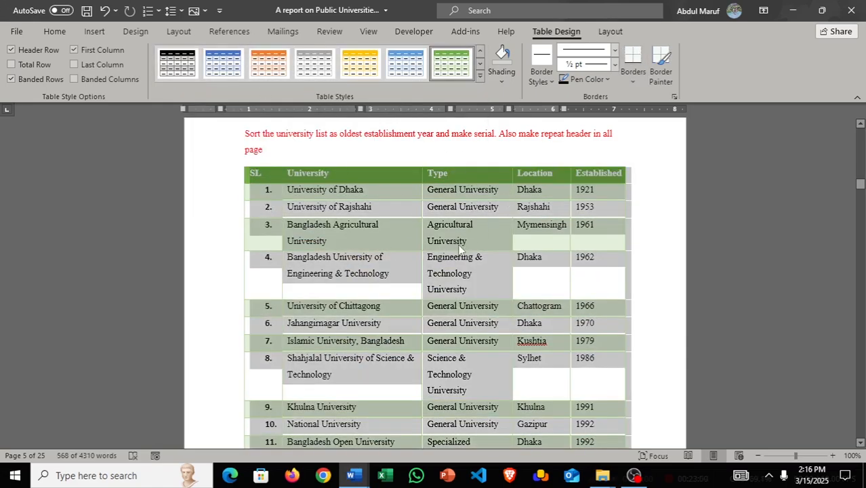
pyautogui.click(408, 241)
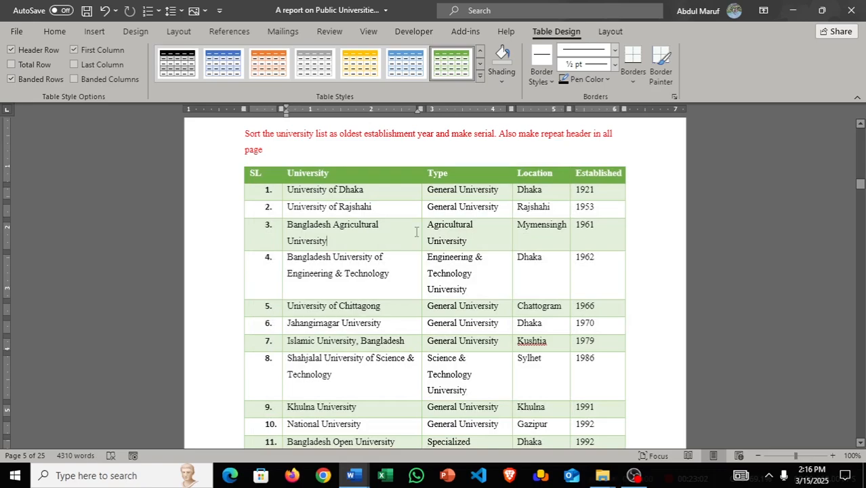
# - Make the university table's header row repeat on every page and check it on the following pages
pyautogui.click(253, 173)
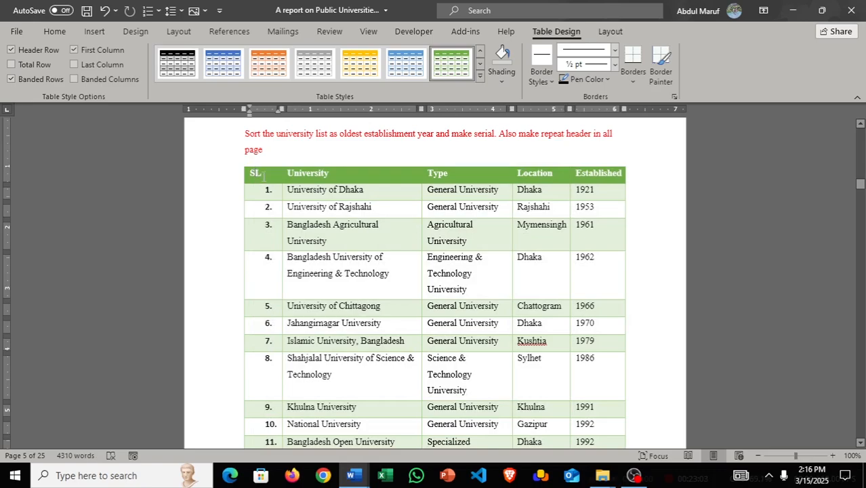
pyautogui.click(611, 33)
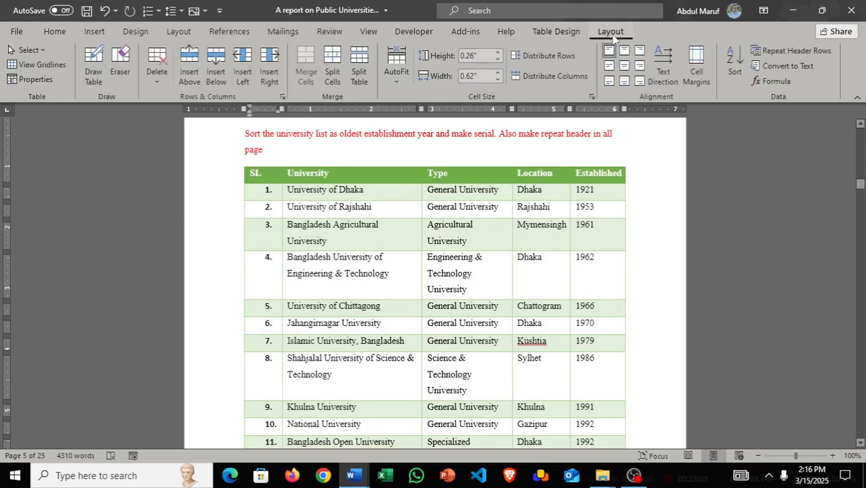
pyautogui.click(797, 52)
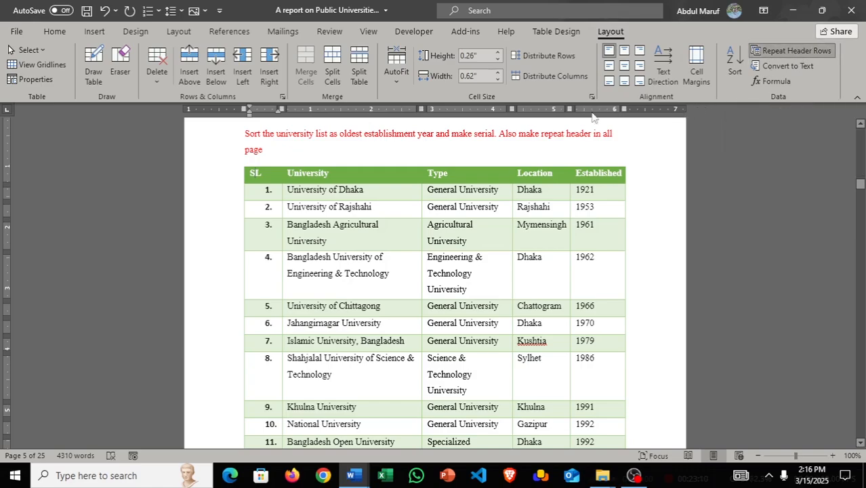
pyautogui.scroll(-15, 265, 225)
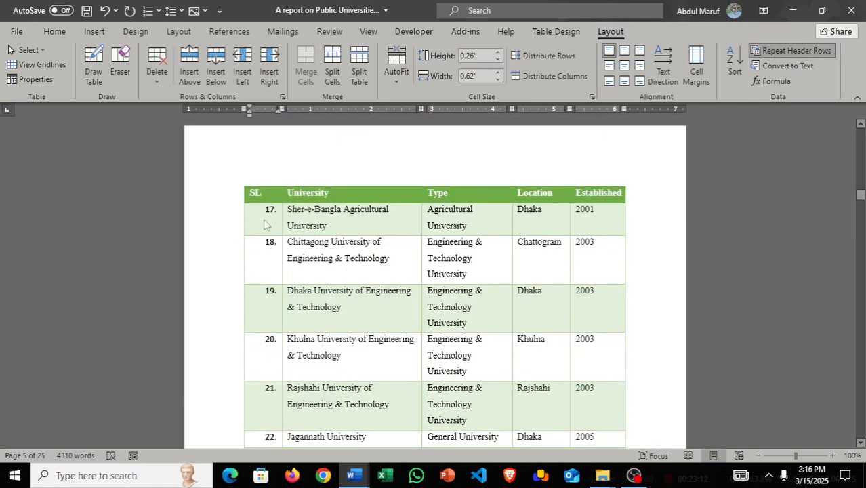
pyautogui.scroll(-2, 395, 230)
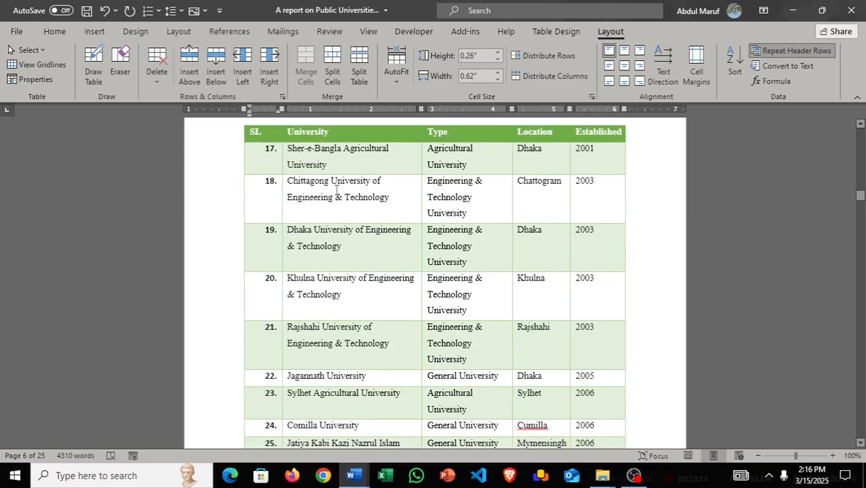
pyautogui.scroll(-20, 552, 200)
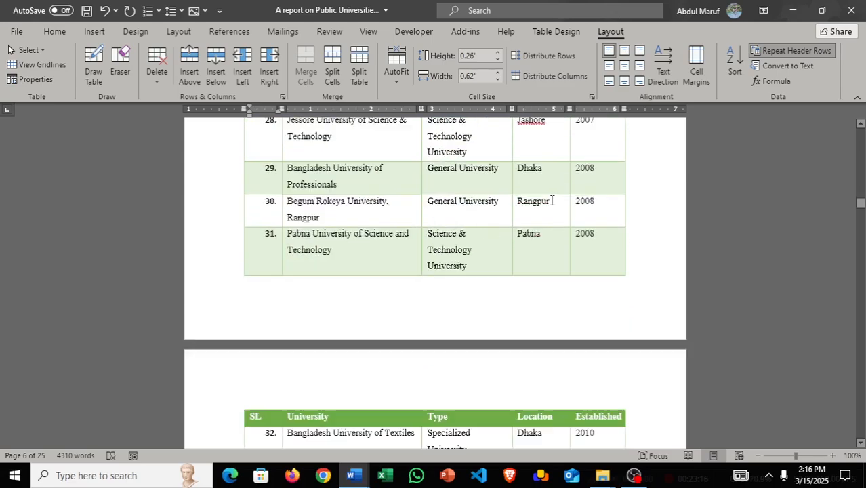
# - Insert a Clustered Column chart below the "Prepare a Column Chart" instruction, above the Division wise University heading
pyautogui.scroll(-15, 553, 199)
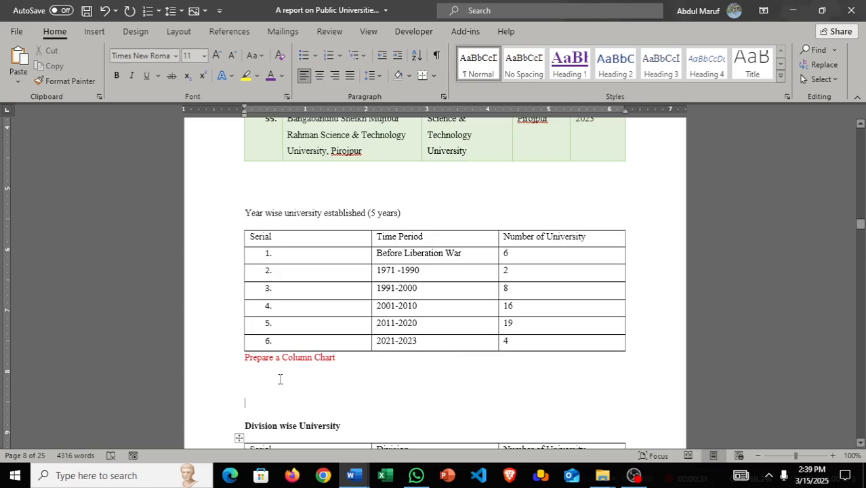
pyautogui.click(94, 32)
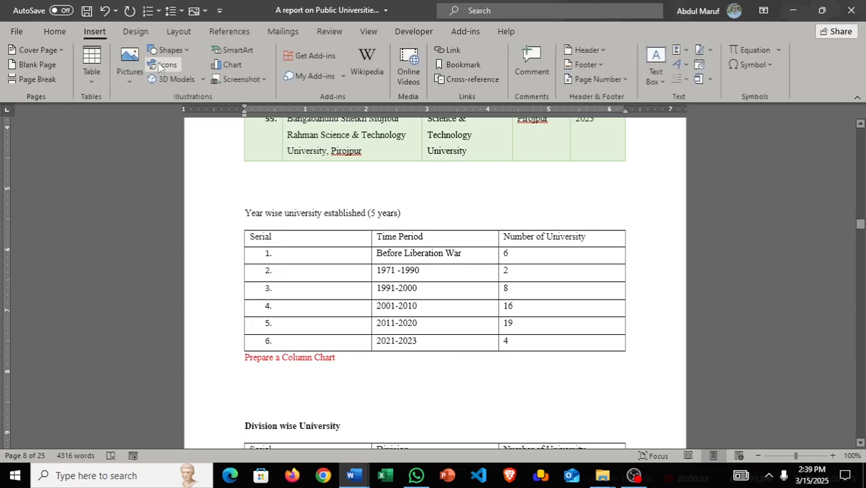
pyautogui.click(234, 65)
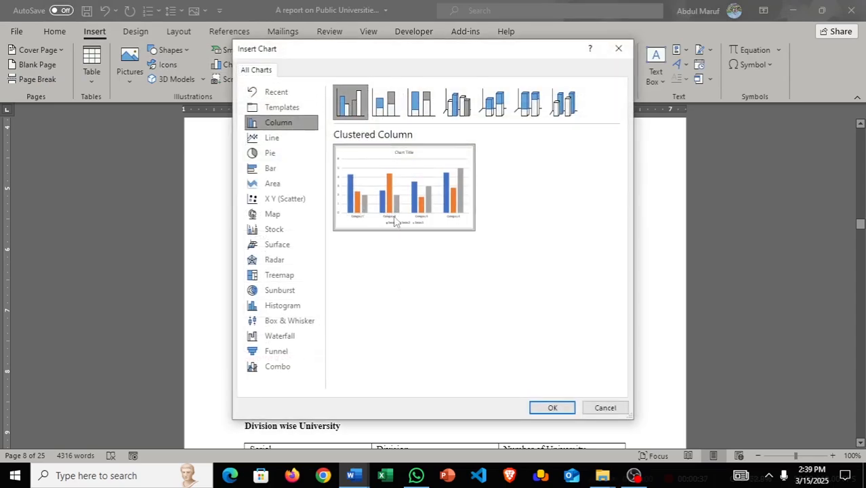
pyautogui.click(553, 409)
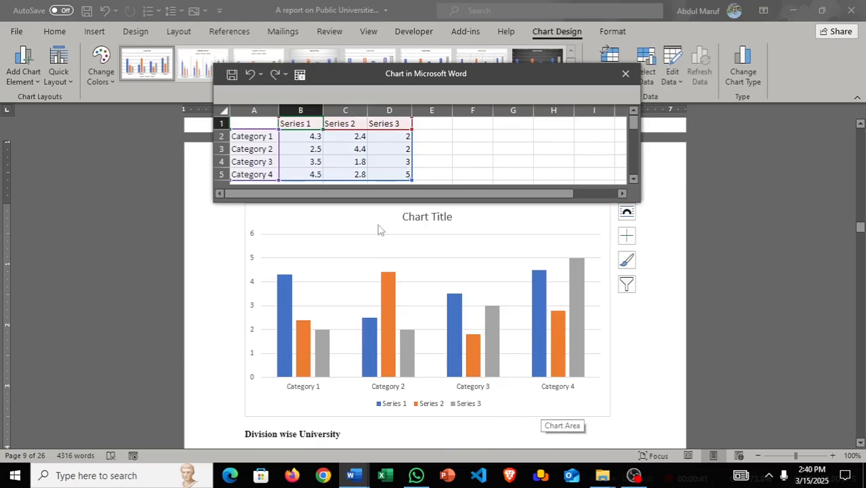
# - Copy the whole year-wise university table with its Serial, Time Period and Number of University columns
pyautogui.scroll(7, 441, 242)
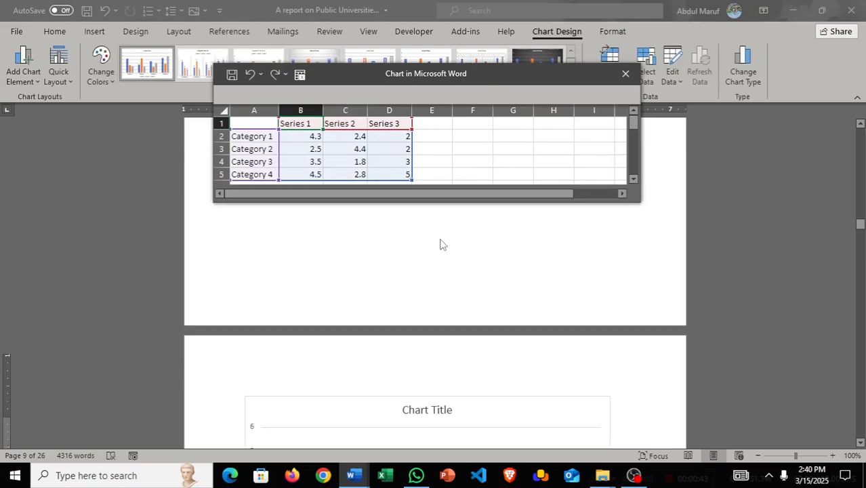
pyautogui.scroll(3, 448, 258)
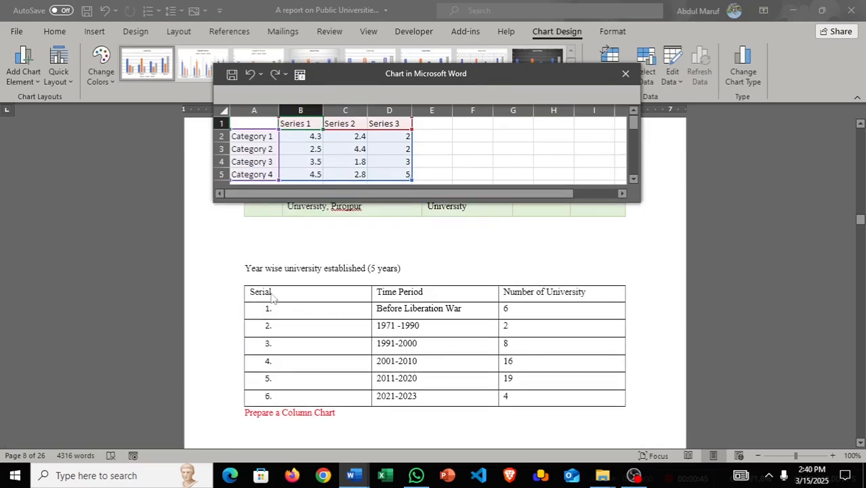
pyautogui.moveTo(261, 296); pyautogui.dragTo(581, 389)
pyautogui.hotkey('ctrl', 'c')
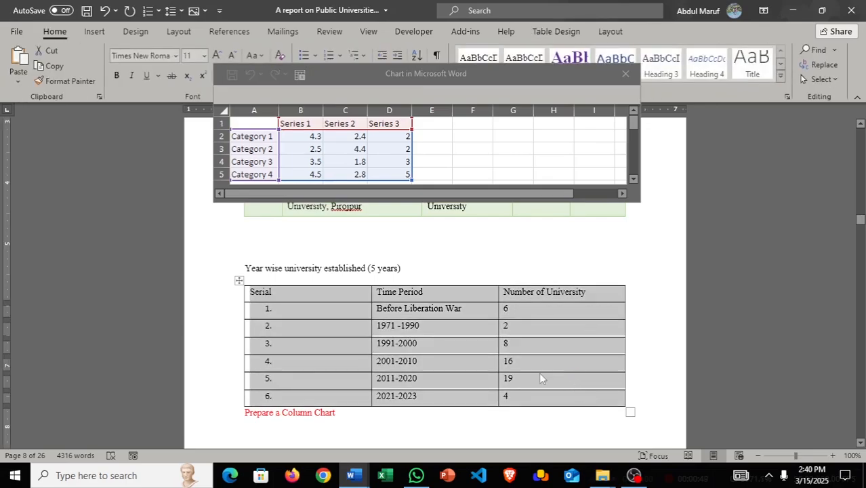
# - Enlarge the chart's data sheet and paste the copied year-wise table over the sample data from cell A1
pyautogui.click(534, 206)
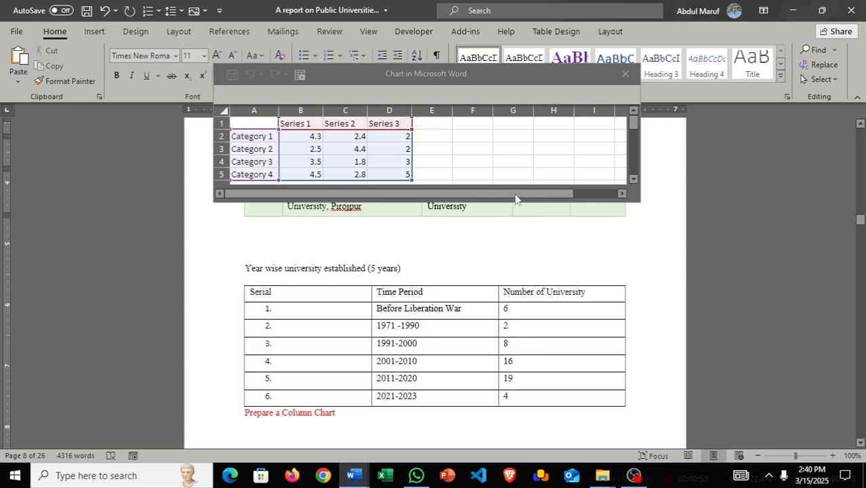
pyautogui.click(515, 195)
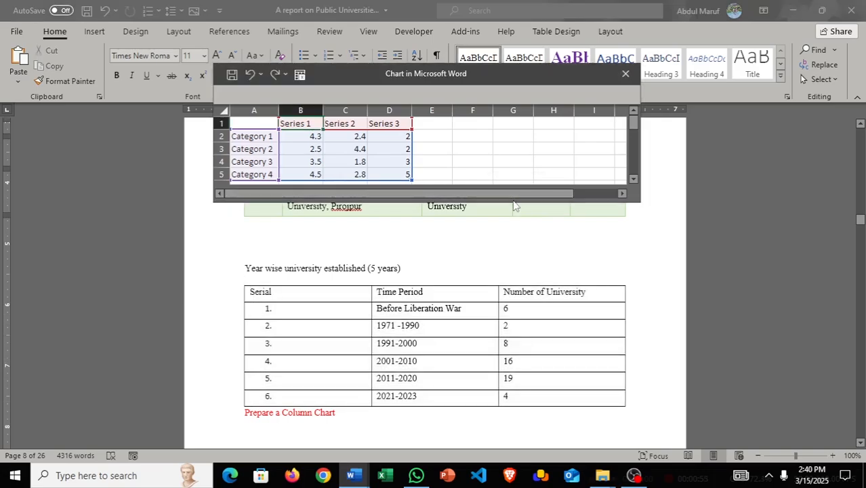
pyautogui.moveTo(454, 78); pyautogui.dragTo(472, 125)
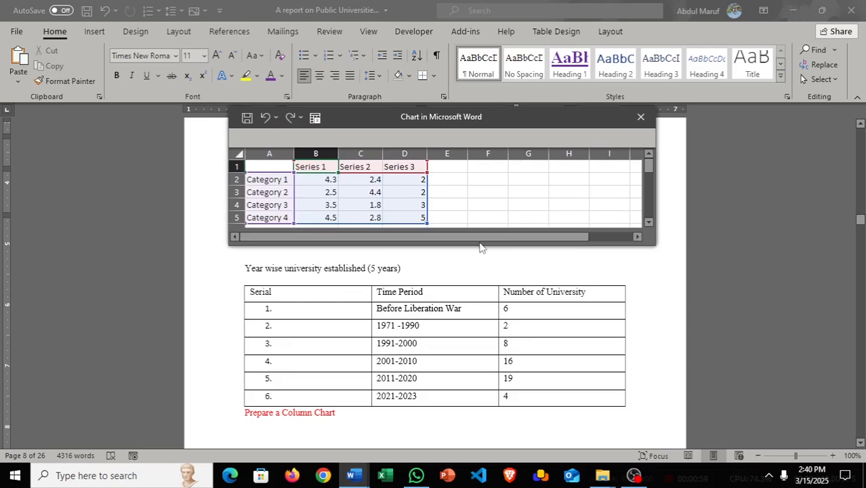
pyautogui.moveTo(479, 247); pyautogui.dragTo(474, 320)
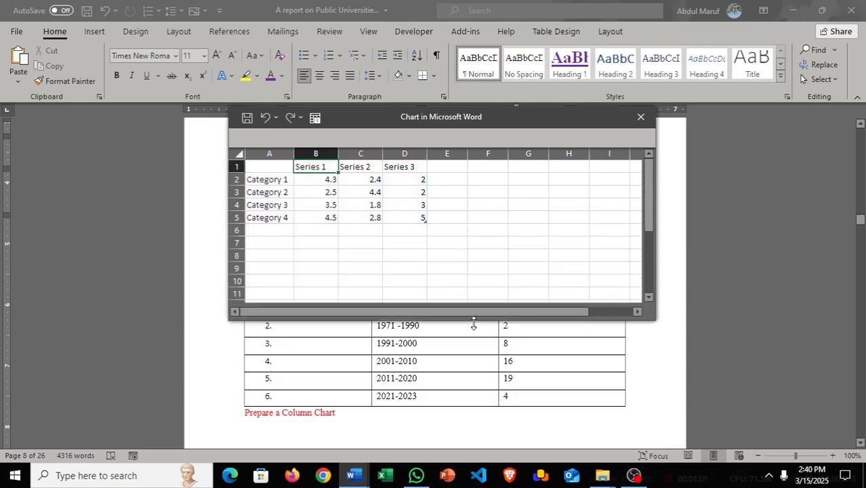
pyautogui.moveTo(260, 168); pyautogui.dragTo(349, 240)
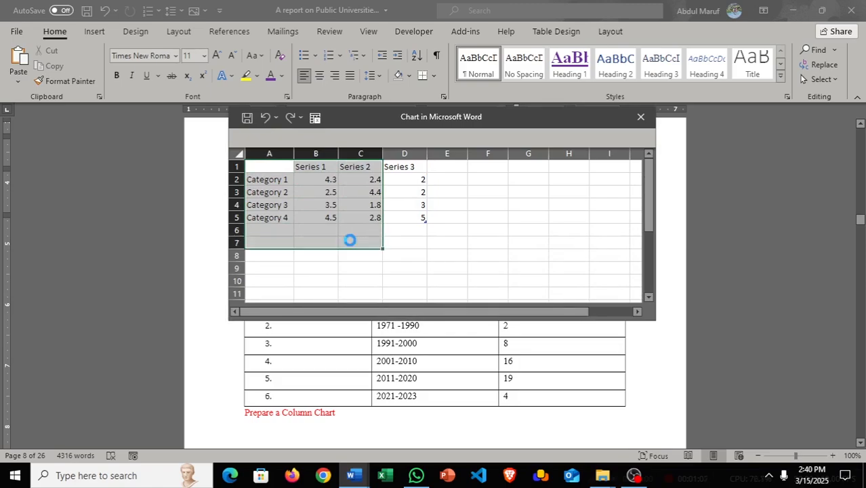
pyautogui.hotkey('ctrl', 'v')
# - Delete the leftover Series 3 column D from the chart data, and close the data sheet and the File Explorer window
pyautogui.click(395, 153)
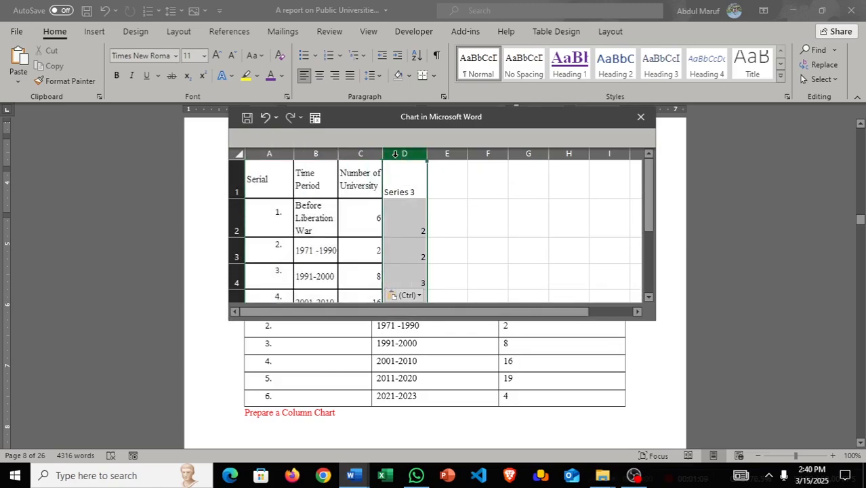
pyautogui.rightClick(400, 151)
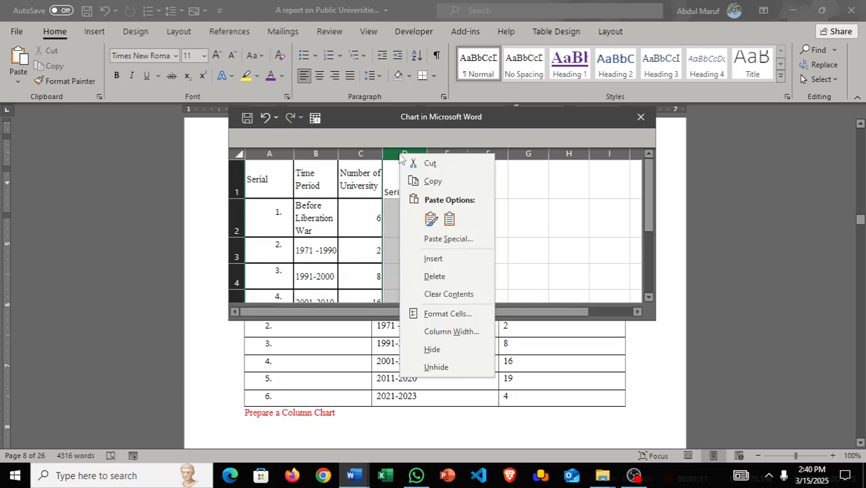
pyautogui.click(441, 275)
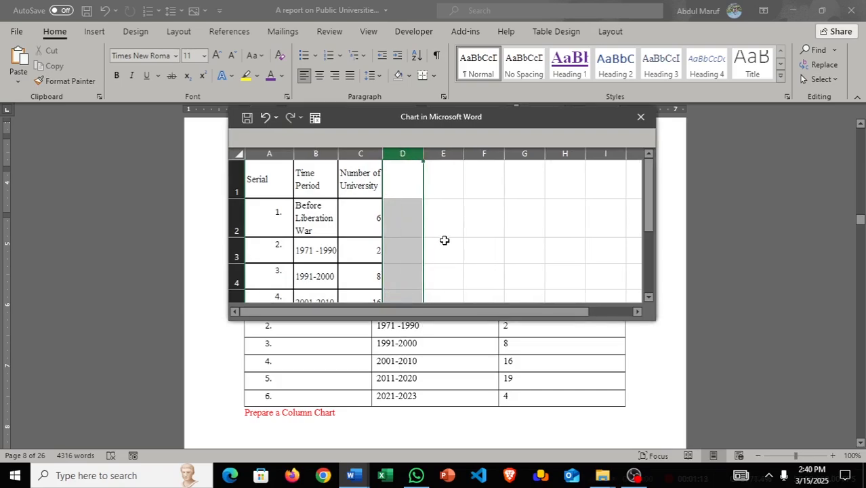
pyautogui.scroll(-3, 445, 240)
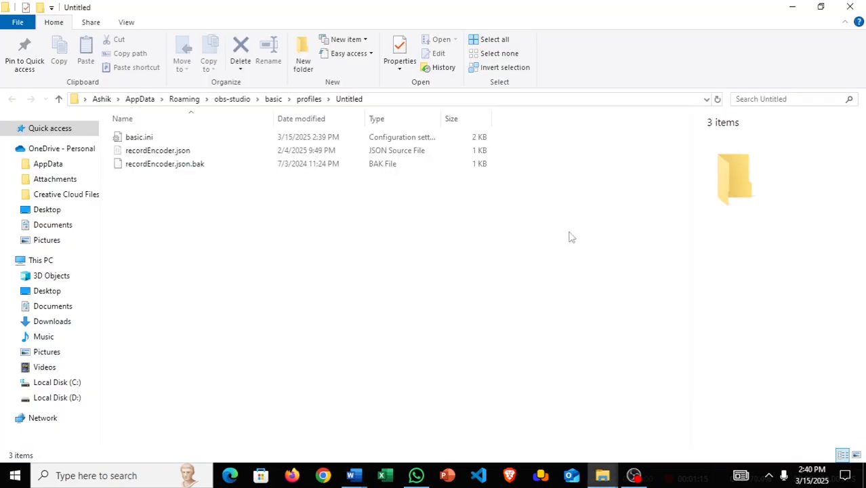
pyautogui.click(849, 6)
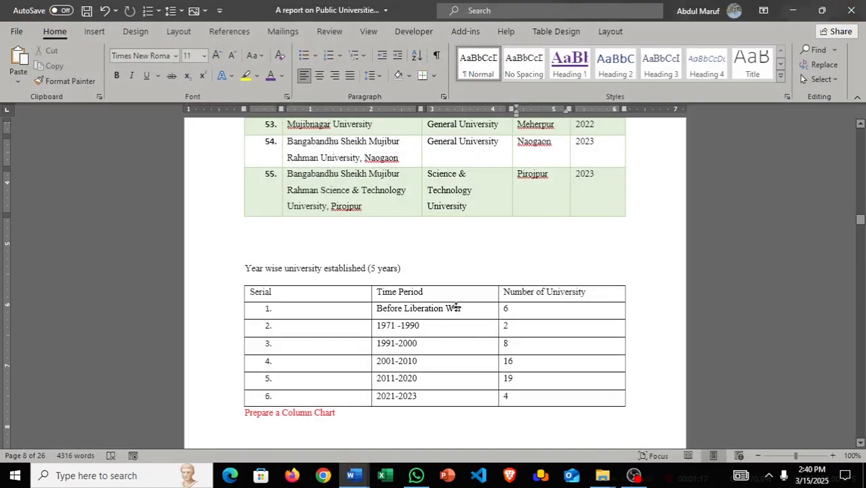
# - Recolour the column chart with the fourth Colorful palette, which starts with green, blue and gold
pyautogui.scroll(-8, 455, 308)
pyautogui.moveTo(351, 475)
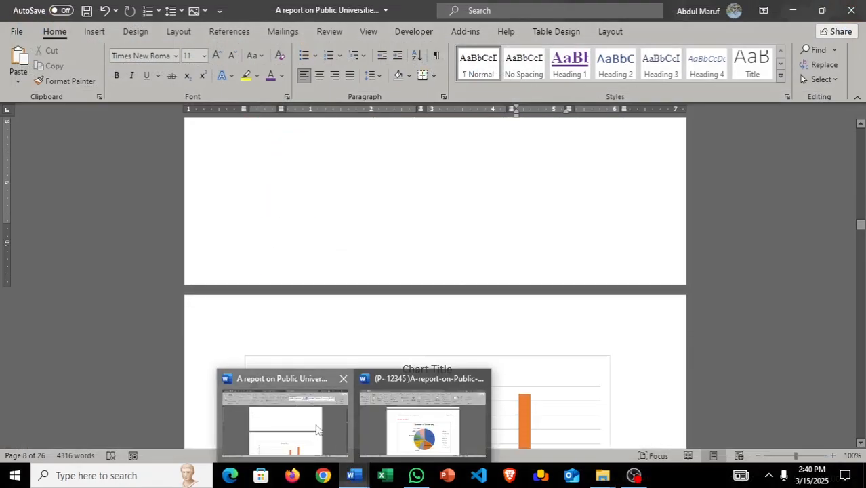
pyautogui.scroll(-3, 472, 336)
pyautogui.click(508, 280)
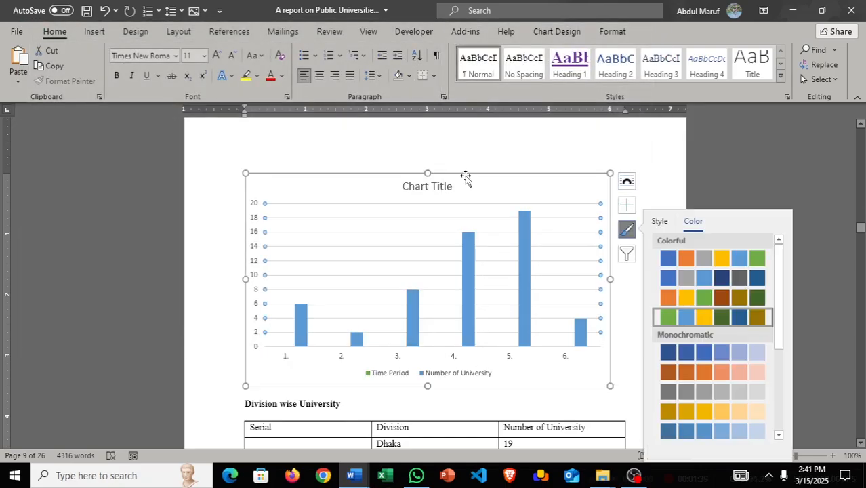
# - Compare the column chart with the year-wise table and place the cursor after the Division wise University heading
pyautogui.scroll(2, 480, 215)
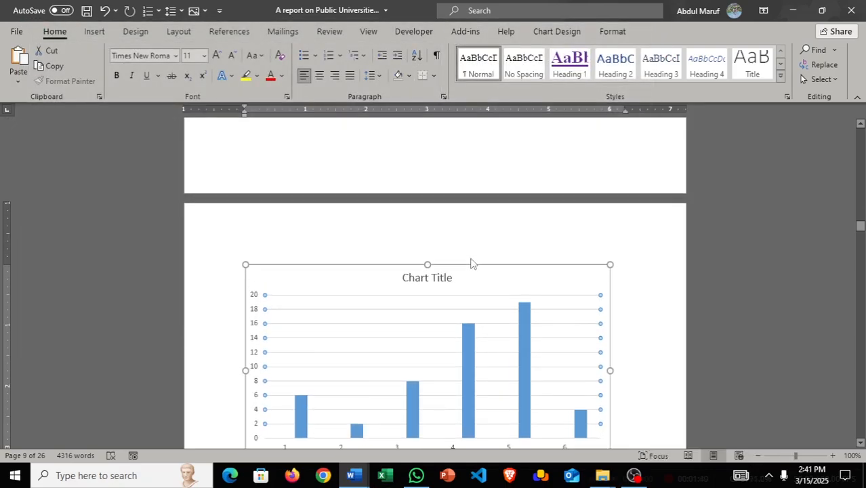
pyautogui.scroll(5, 475, 219)
pyautogui.scroll(-5, 472, 219)
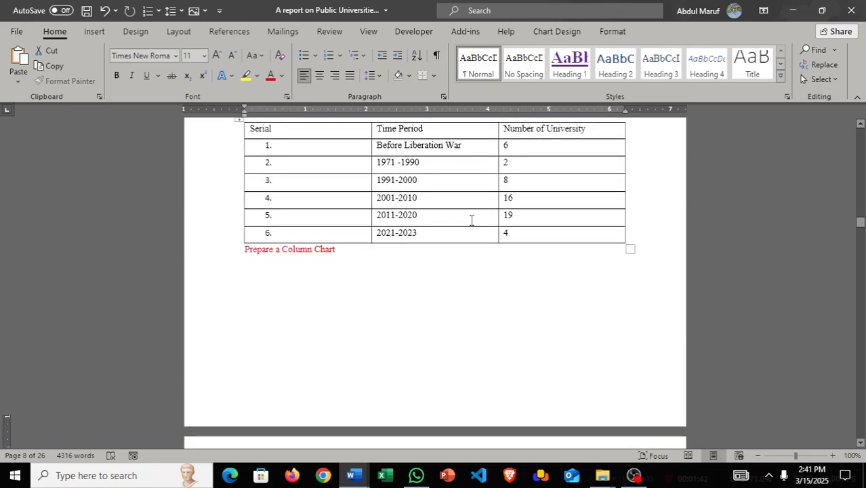
pyautogui.moveTo(479, 267); pyautogui.dragTo(484, 265)
pyautogui.scroll(-3, 476, 231)
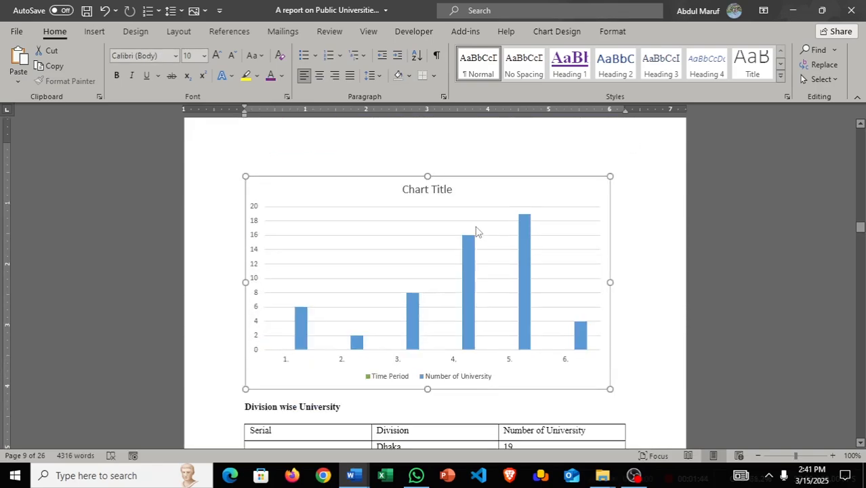
pyautogui.click(474, 259)
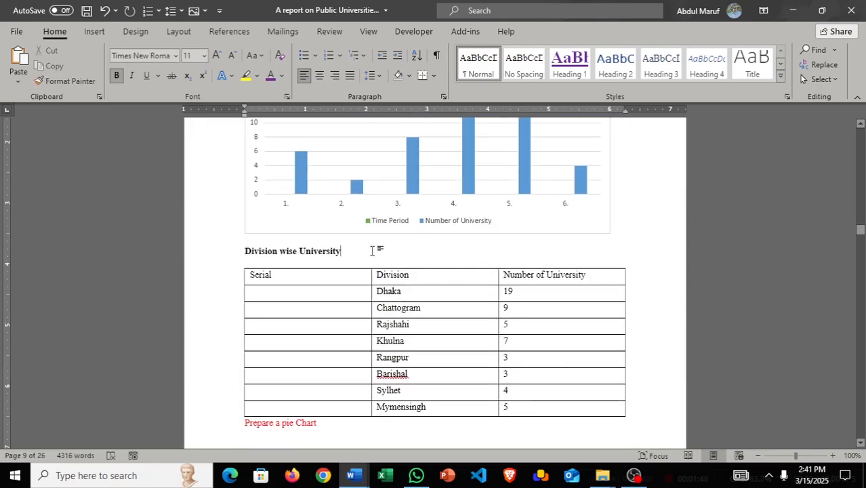
# - Number the empty Serial cells of the Division wise University table from 1 to 8
pyautogui.scroll(-2, 362, 244)
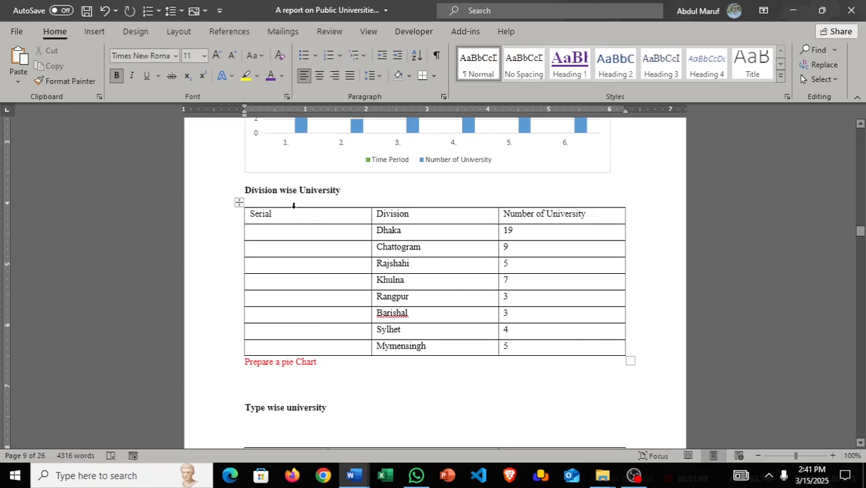
pyautogui.scroll(-2, 473, 309)
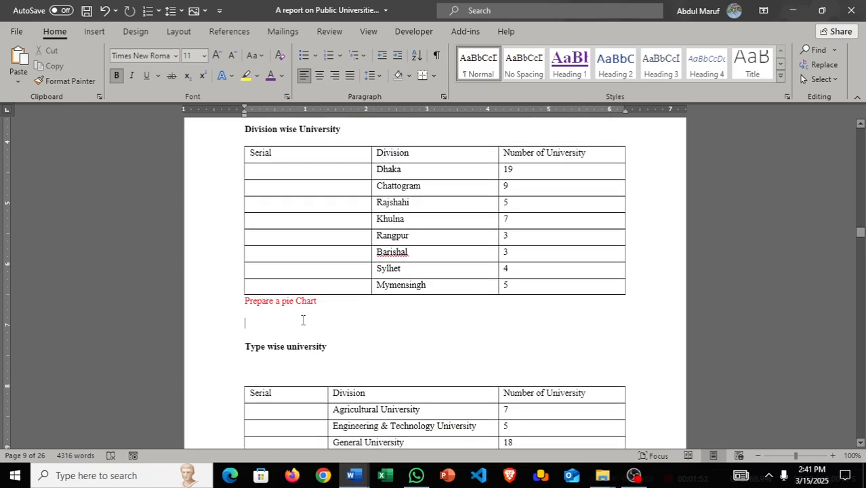
pyautogui.moveTo(265, 173); pyautogui.dragTo(328, 287)
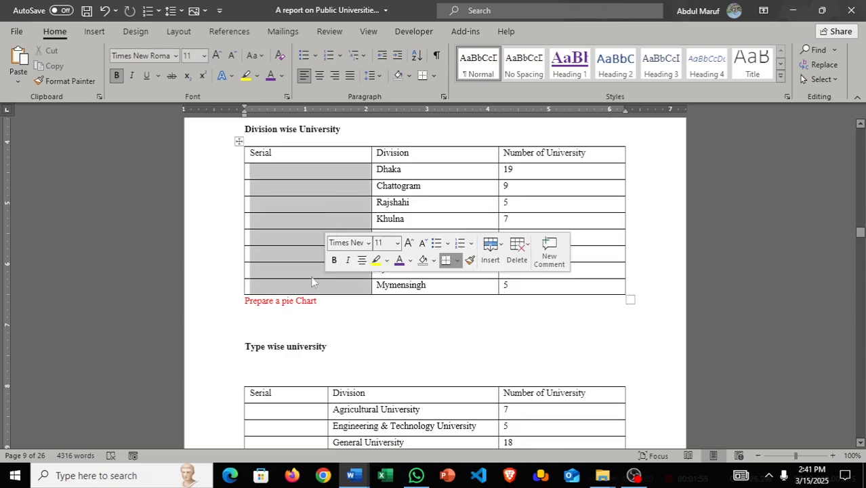
pyautogui.click(339, 55)
pyautogui.click(403, 185)
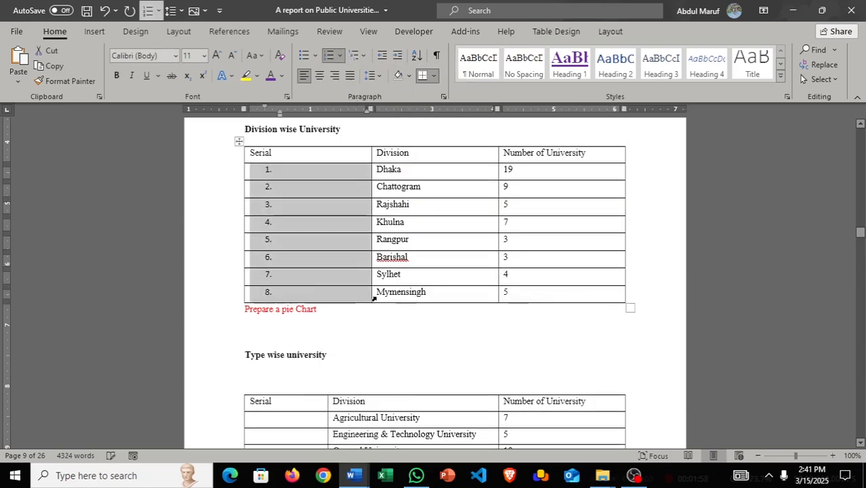
# - Insert a 3-D Pie chart in the empty paragraph below the "Prepare a pie Chart" note
pyautogui.click(304, 332)
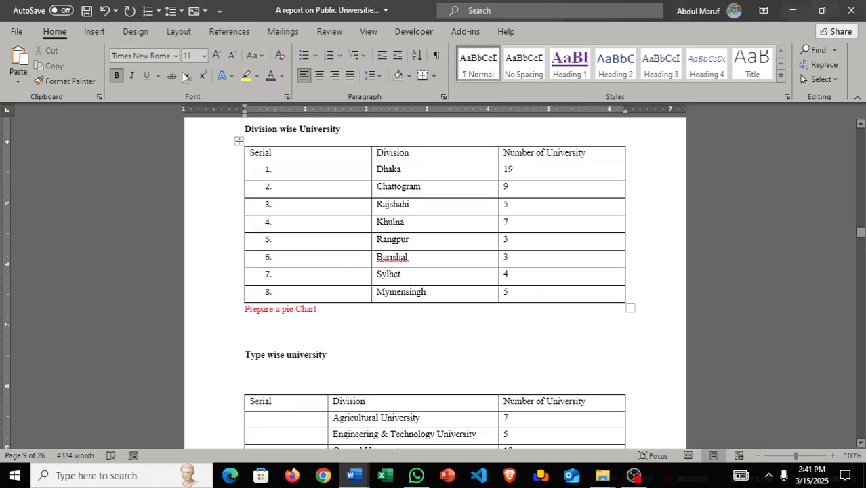
pyautogui.click(94, 32)
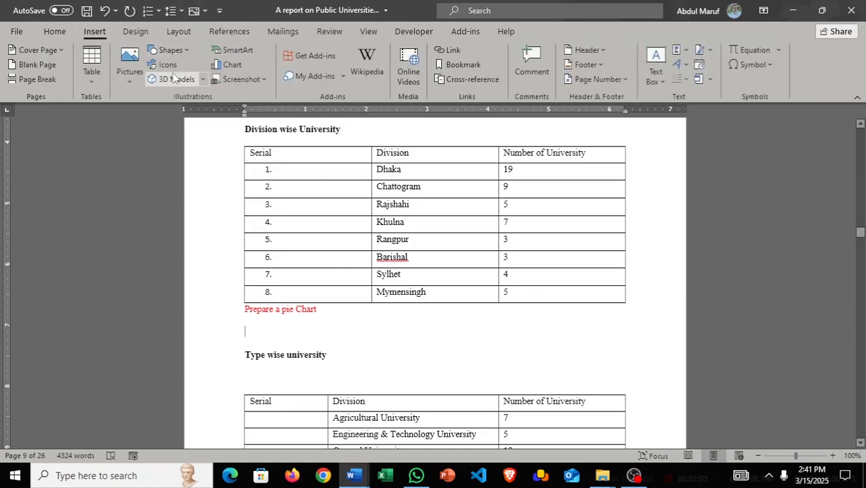
pyautogui.click(233, 65)
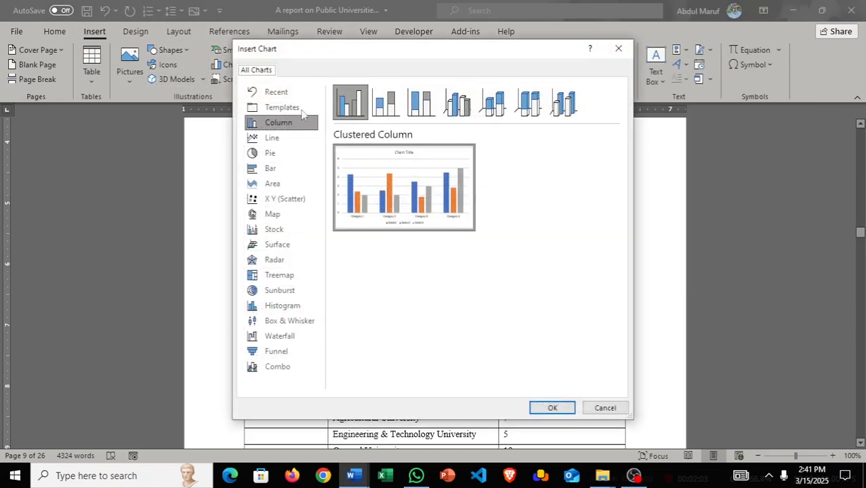
pyautogui.click(290, 157)
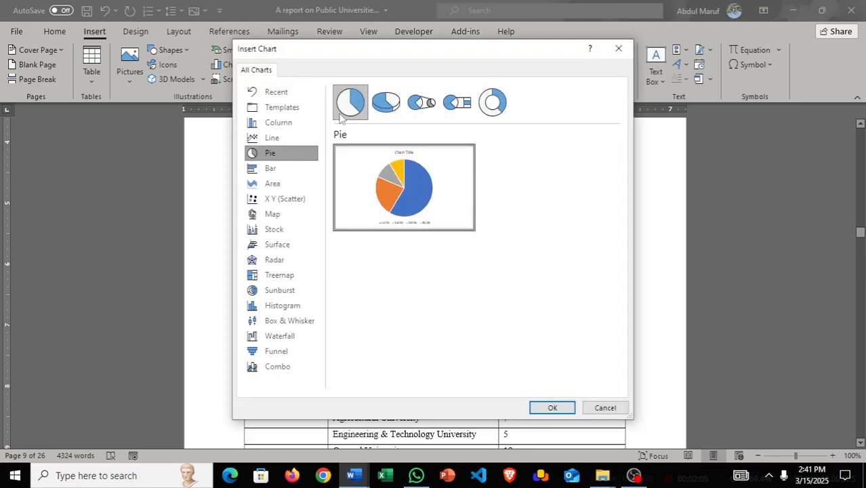
pyautogui.click(373, 107)
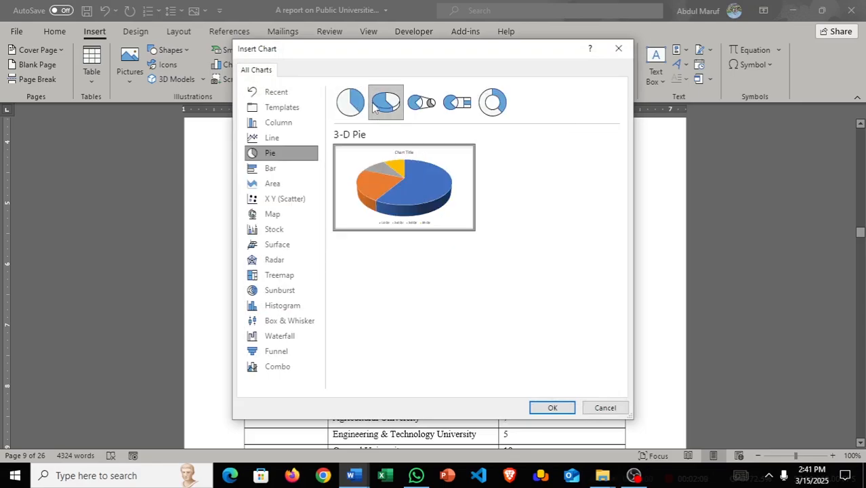
pyautogui.click(552, 407)
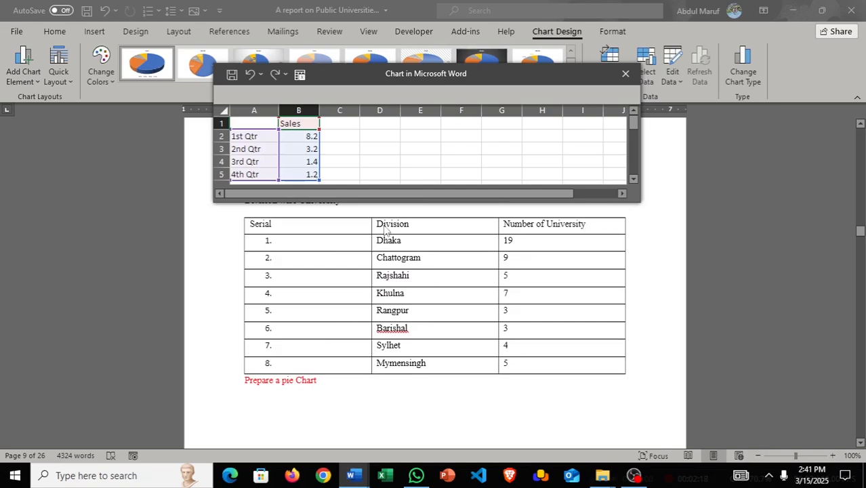
# - Copy the table's Division and Number of University columns over the pie chart's sample data from cell A1, and close the data sheet
pyautogui.moveTo(381, 229); pyautogui.dragTo(576, 370)
pyautogui.hotkey('ctrl', 'c')
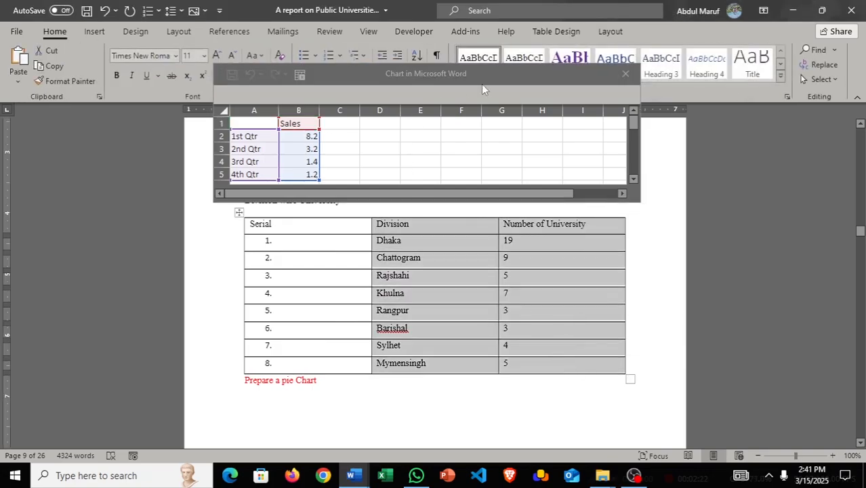
pyautogui.click(536, 162)
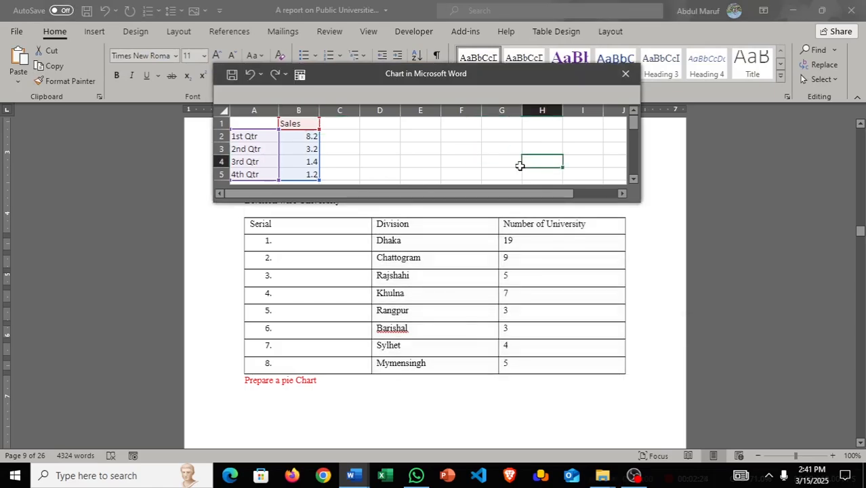
pyautogui.moveTo(515, 201); pyautogui.dragTo(514, 303)
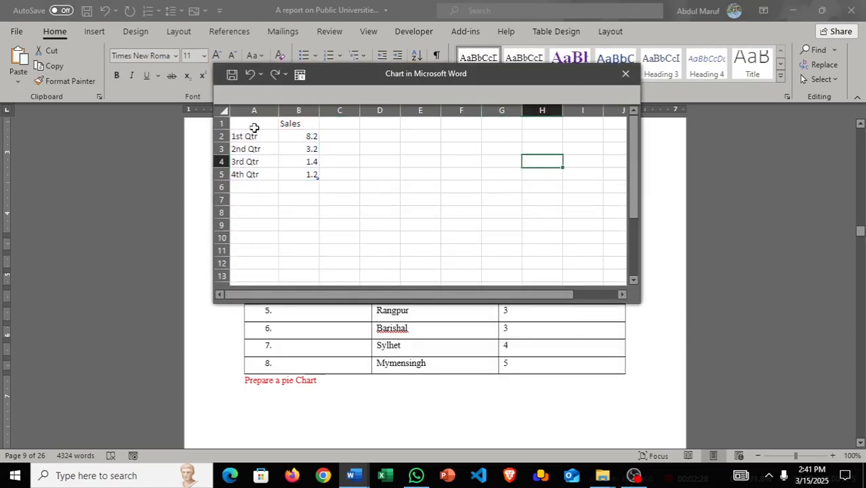
pyautogui.moveTo(246, 126); pyautogui.dragTo(305, 221)
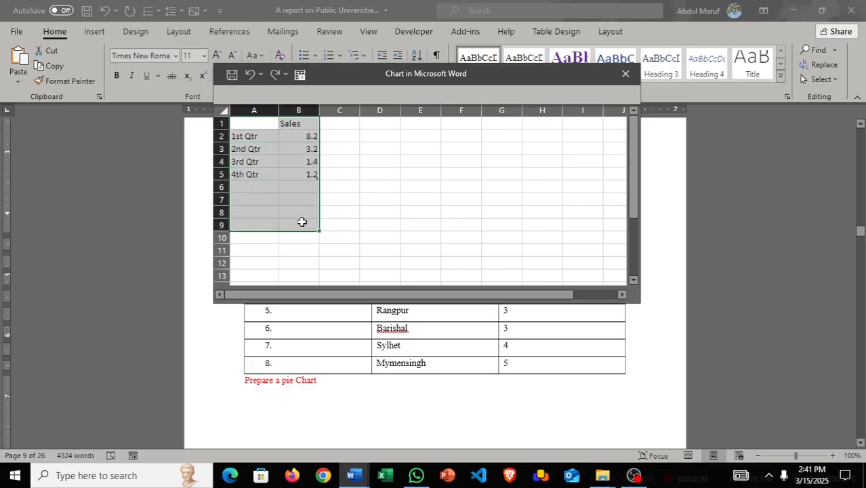
pyautogui.hotkey('ctrl', 'v')
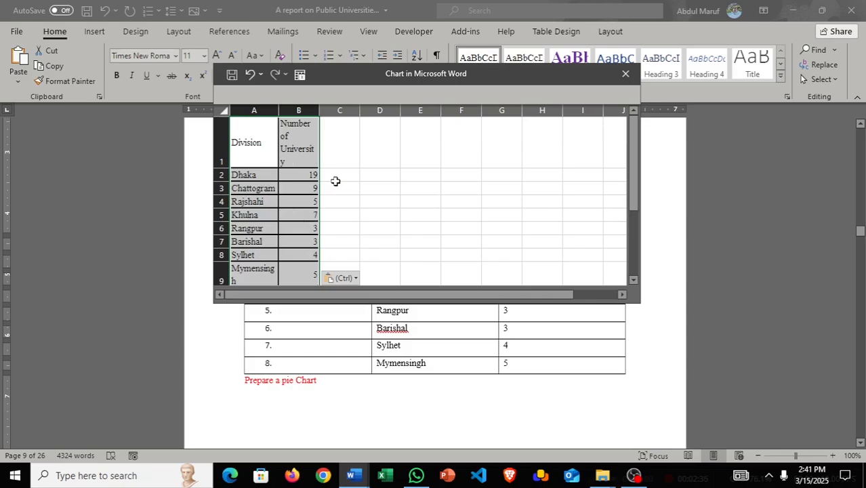
pyautogui.scroll(-2, 335, 181)
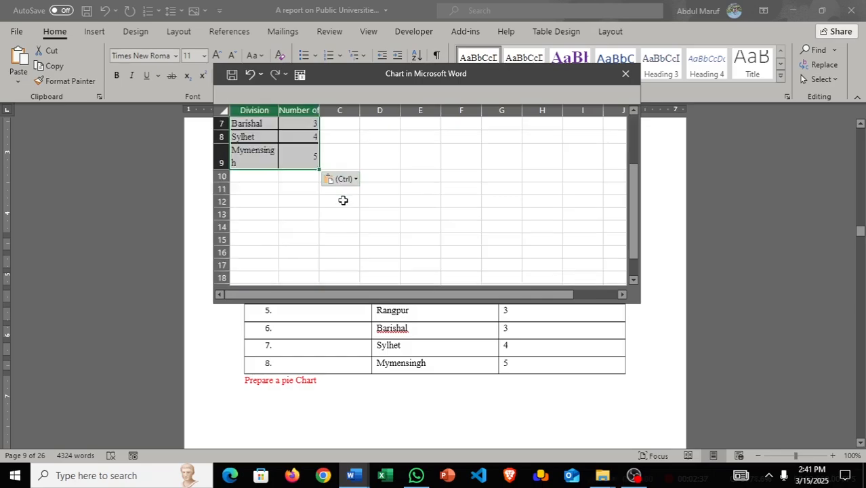
pyautogui.click(625, 74)
# - Apply the third chart style, with percentage labels and a grey background, to the pie chart and pull the Dhaka slice slightly outward
pyautogui.scroll(-5, 514, 242)
pyautogui.scroll(-3, 467, 308)
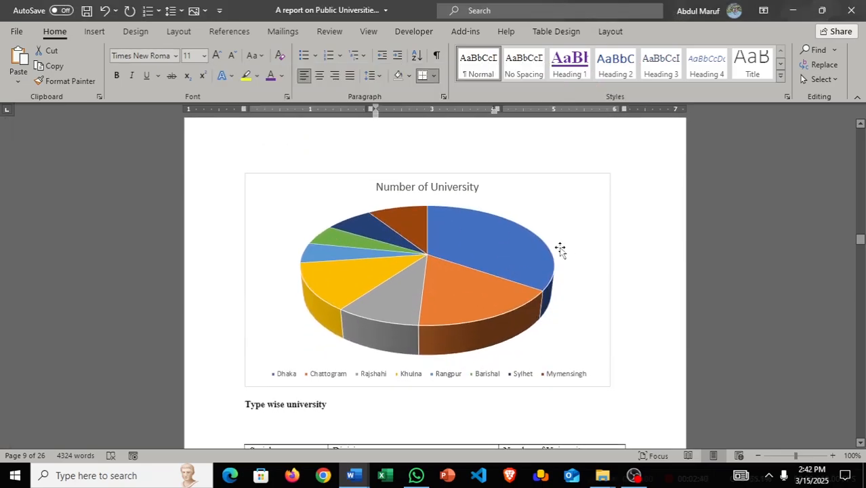
pyautogui.click(517, 251)
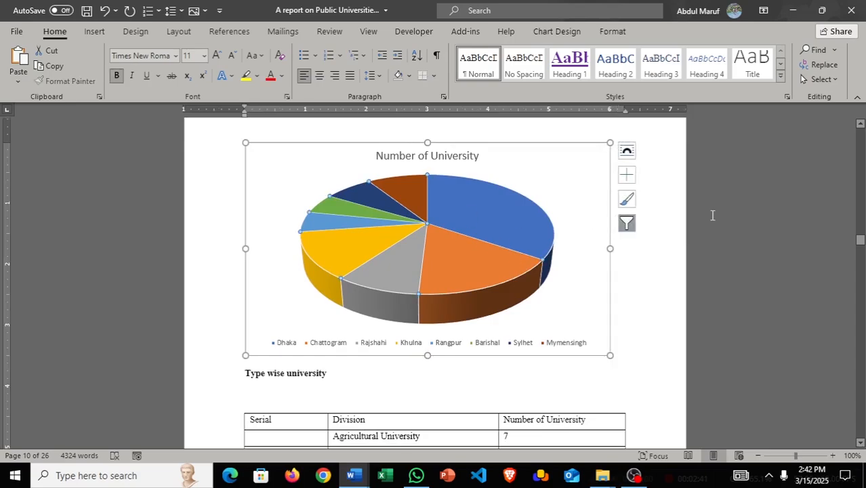
pyautogui.click(627, 224)
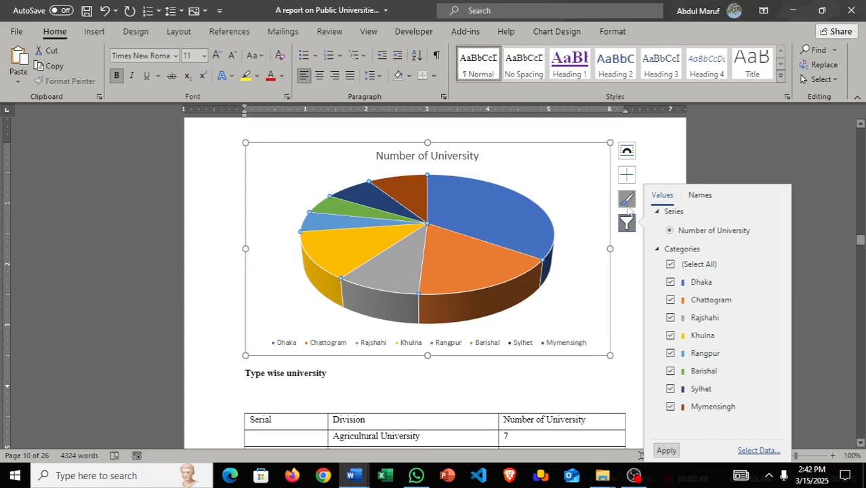
pyautogui.click(626, 199)
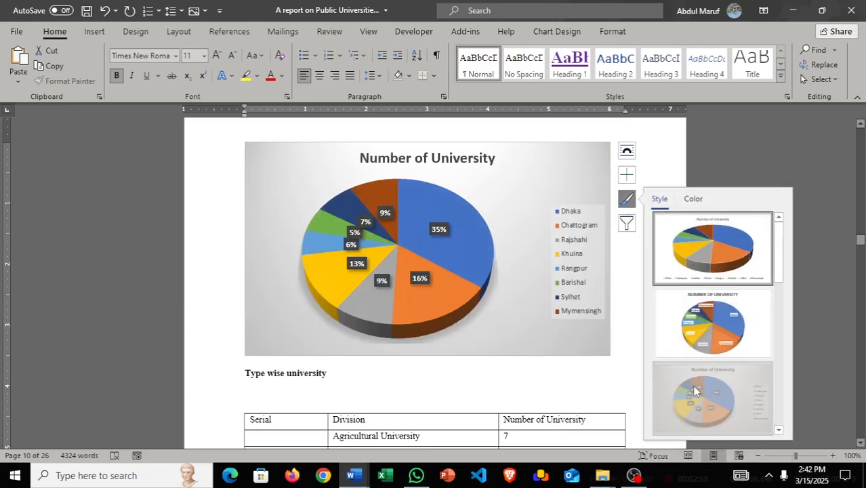
pyautogui.click(694, 390)
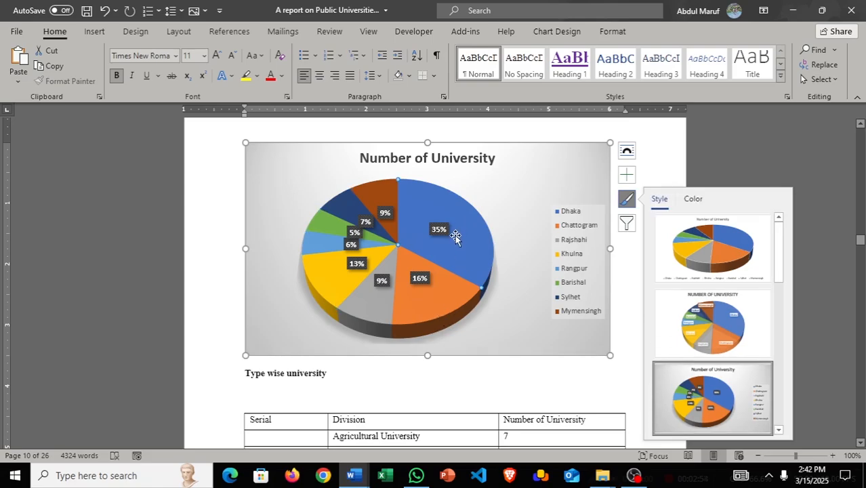
pyautogui.moveTo(457, 231); pyautogui.dragTo(464, 232)
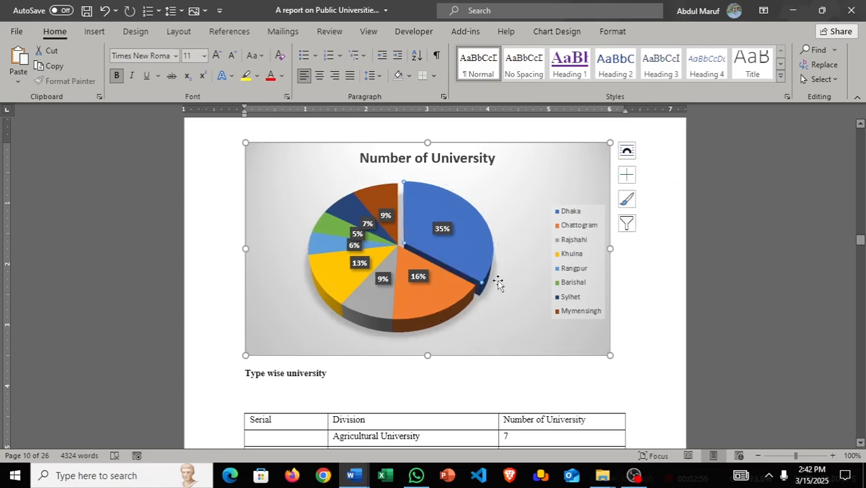
# - Copy the Division and Number of University columns, including headers, from the Type wise university table
pyautogui.scroll(-2, 532, 315)
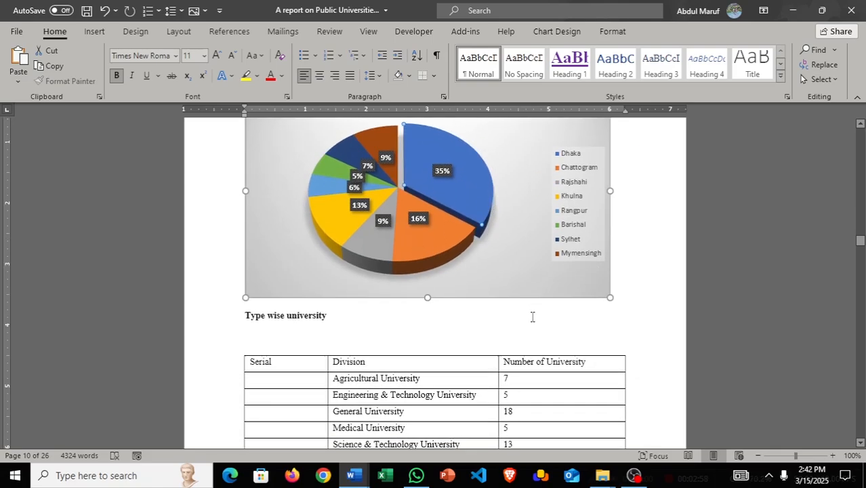
pyautogui.click(508, 329)
pyautogui.scroll(-6, 512, 199)
pyautogui.scroll(-1, 385, 286)
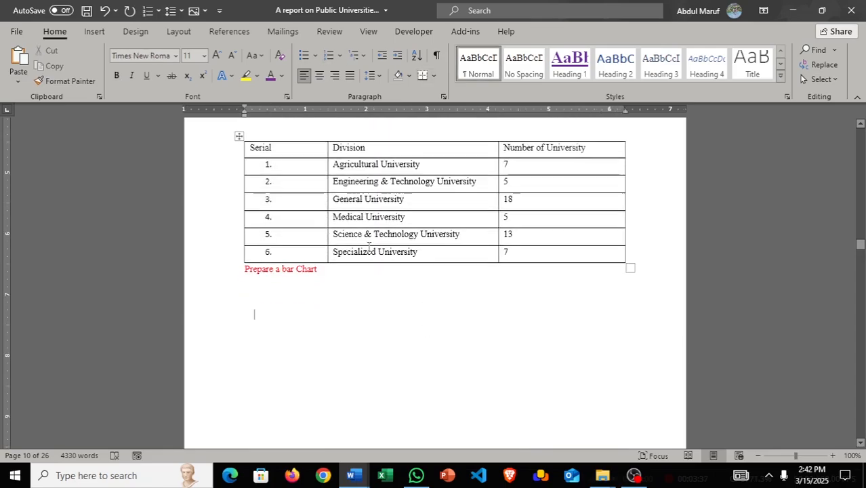
pyautogui.scroll(-1, 472, 165)
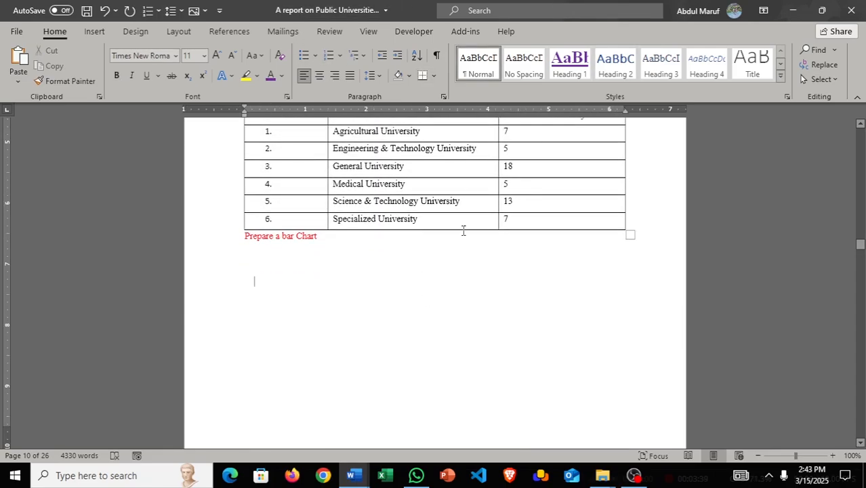
pyautogui.scroll(1, 462, 230)
pyautogui.moveTo(333, 145); pyautogui.dragTo(549, 261)
# - Insert a clustered bar chart in the empty space below the "Prepare a bar Chart" note
pyautogui.click(255, 312)
pyautogui.click(95, 31)
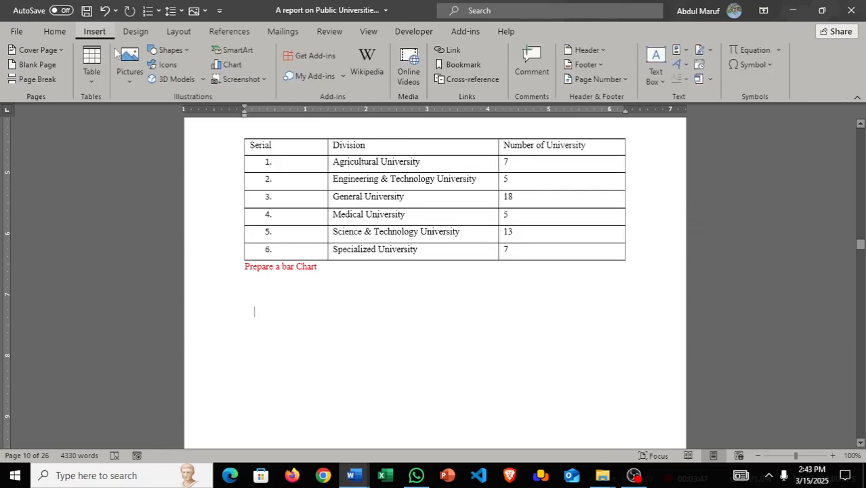
pyautogui.click(233, 64)
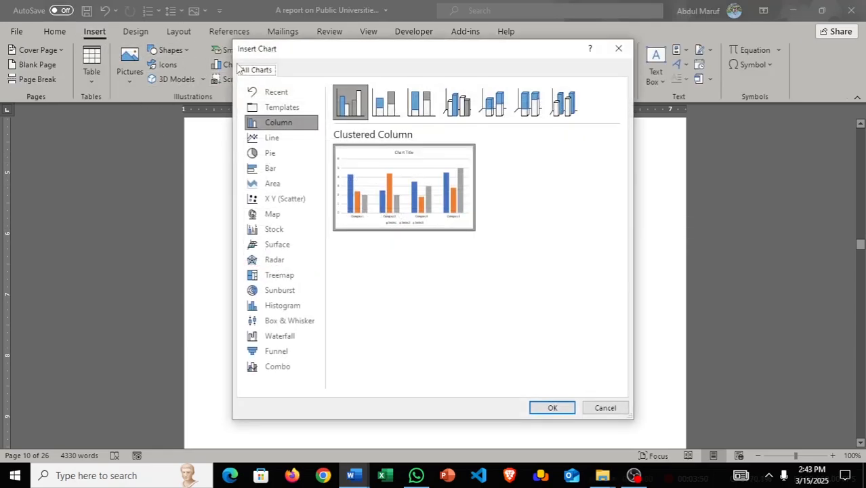
pyautogui.click(290, 172)
pyautogui.moveTo(429, 201)
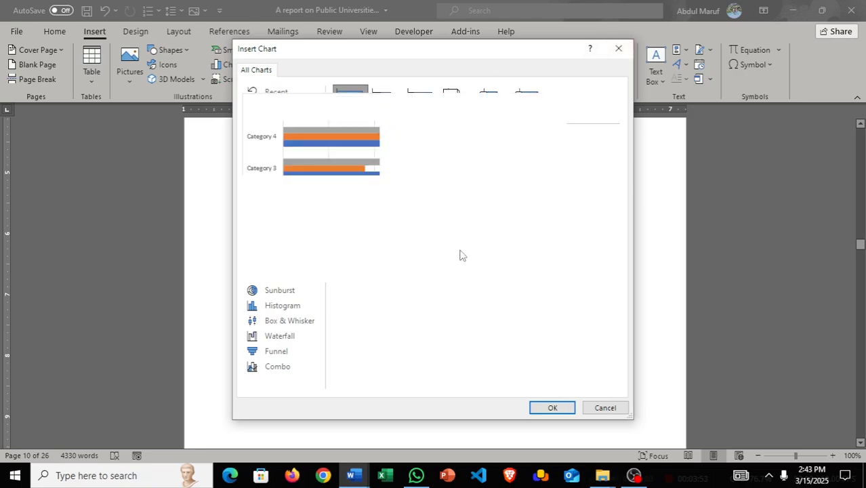
pyautogui.click(553, 407)
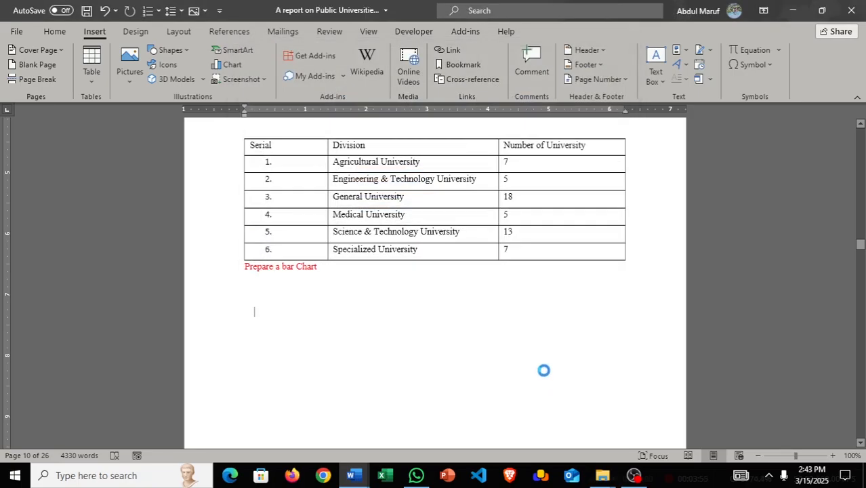
# - Enlarge the bar chart's data sheet, move it aside, and paste the copied type-wise columns over the sample data from cell B1
pyautogui.scroll(9, 482, 271)
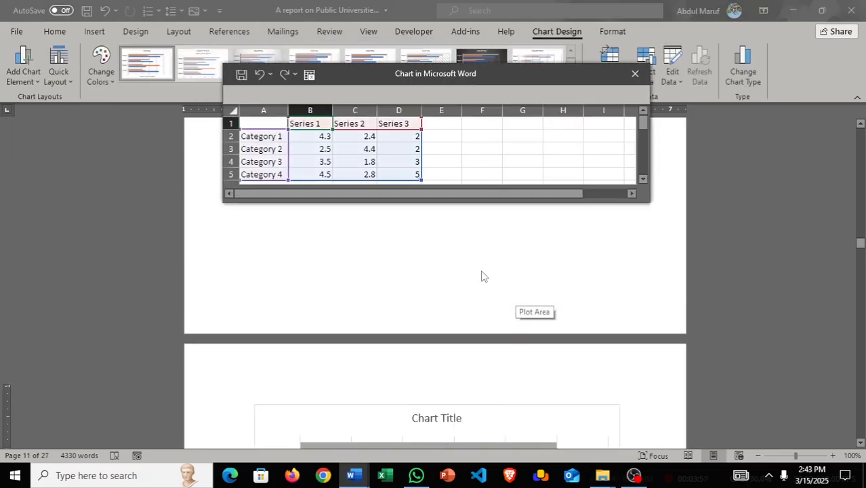
pyautogui.scroll(5, 485, 274)
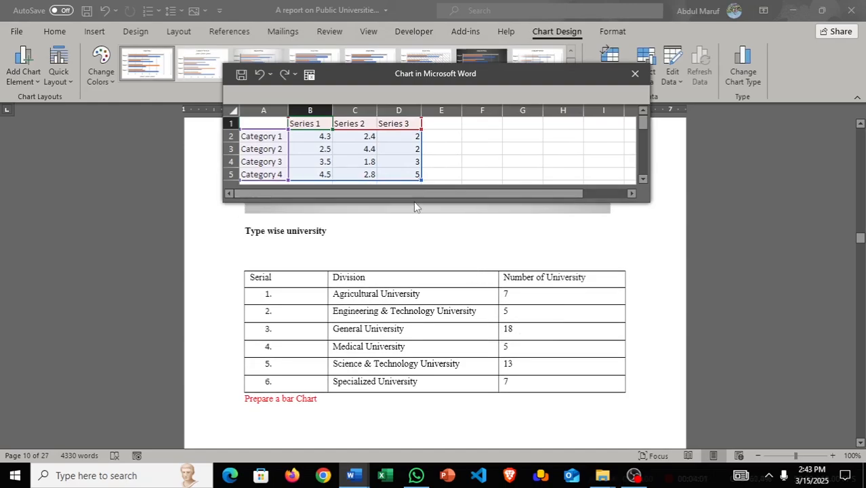
pyautogui.moveTo(426, 202); pyautogui.dragTo(425, 270)
pyautogui.moveTo(475, 79); pyautogui.dragTo(590, 77)
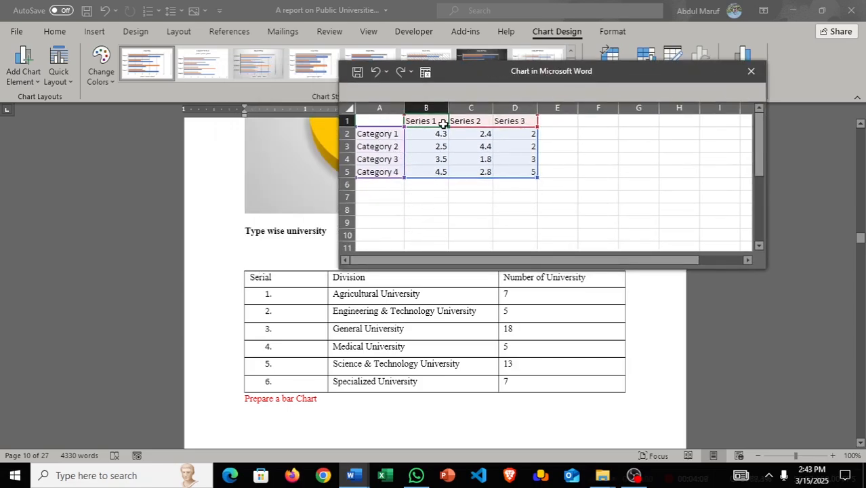
pyautogui.moveTo(442, 124); pyautogui.dragTo(465, 193)
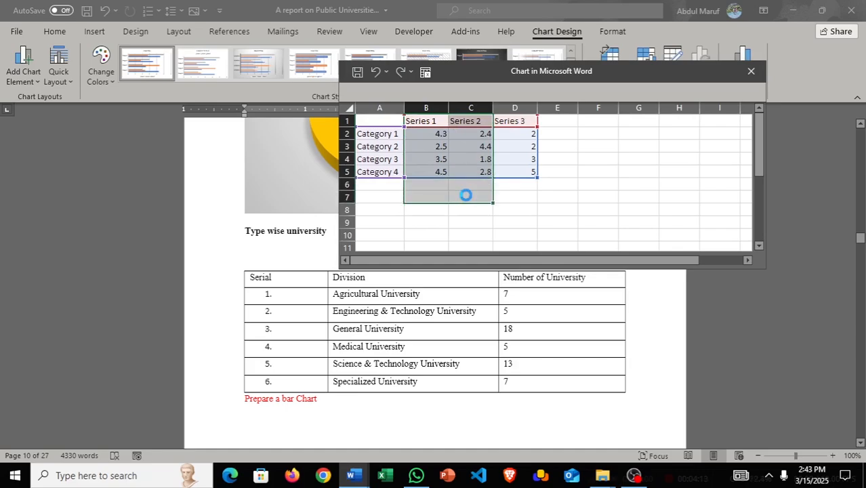
# - Delete the leftover Series 3 column D from the bar chart's data and check the remaining rows
pyautogui.click(524, 101)
pyautogui.rightClick(524, 102)
pyautogui.click(563, 224)
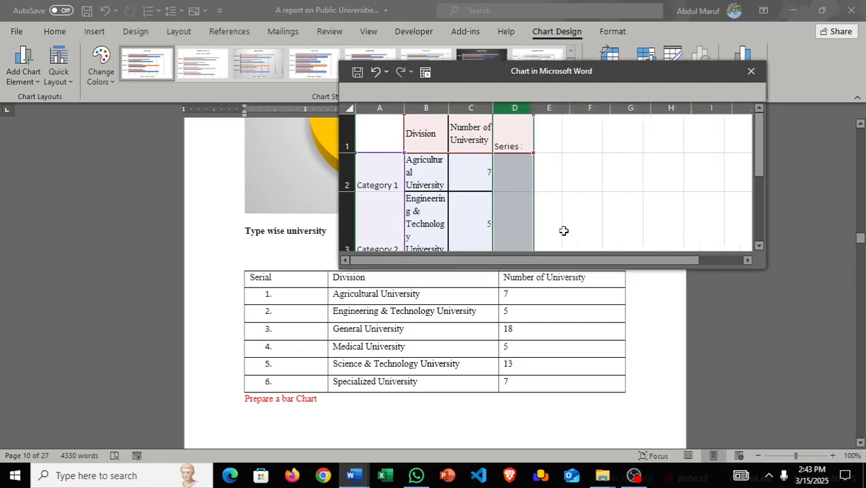
pyautogui.scroll(-2, 437, 181)
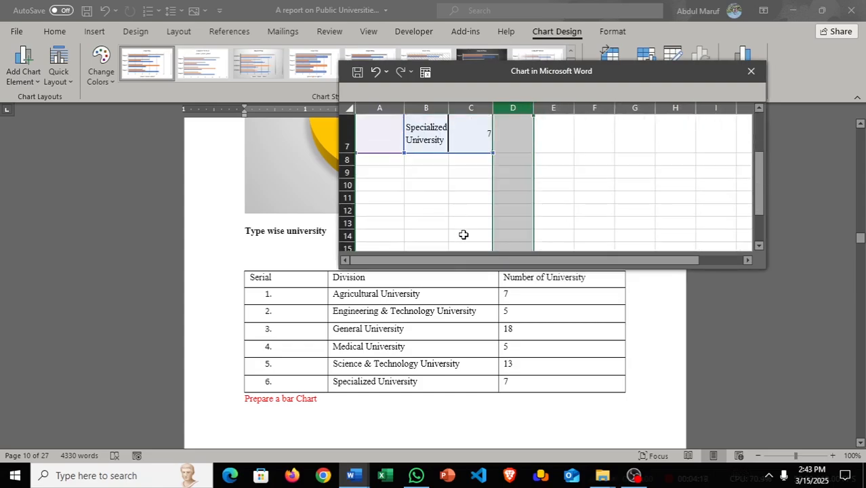
# - Remove the sample category column from the bar chart's data so the university types label the bars, and close the data sheet
pyautogui.scroll(-10, 419, 384)
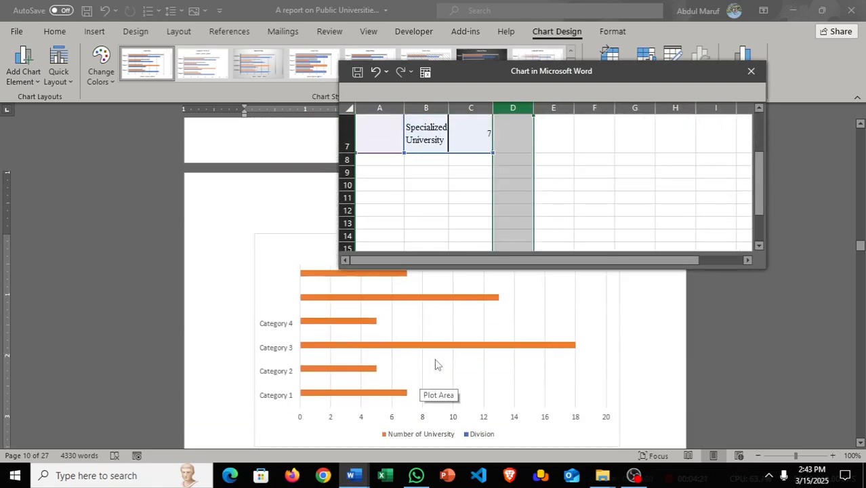
pyautogui.scroll(6, 472, 360)
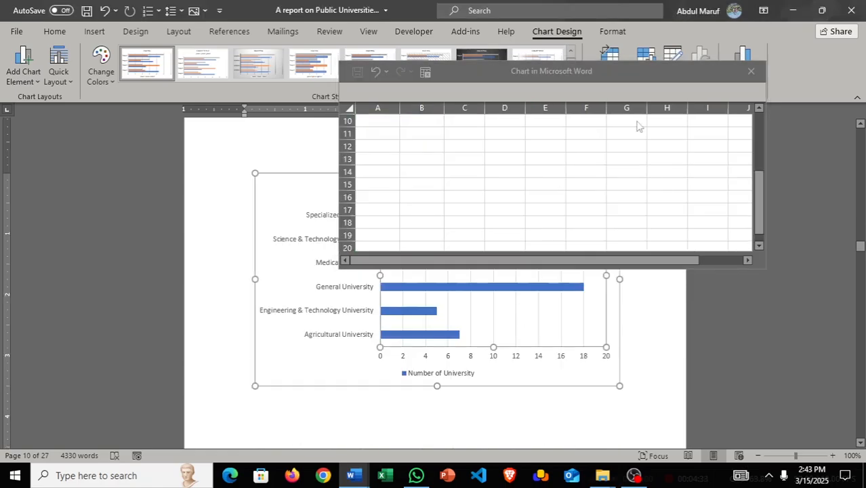
pyautogui.click(751, 71)
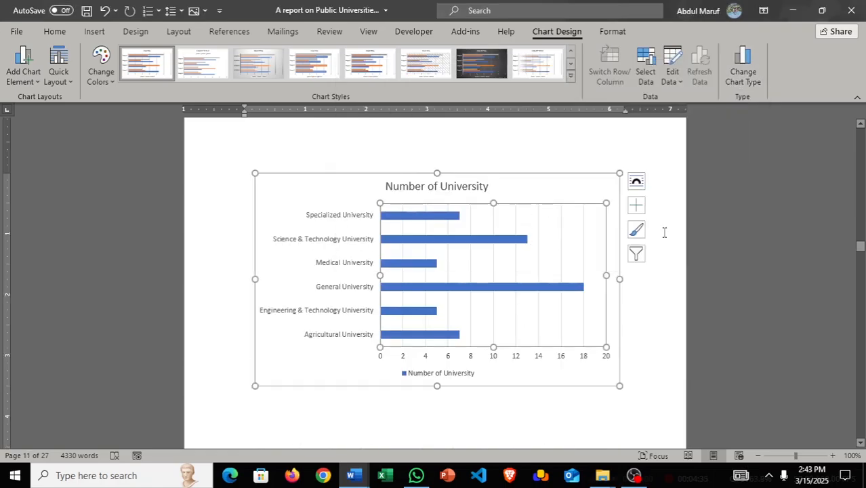
# - Review the bar chart's filter values and names, and apply the third chart style with the grey gradient background and data labels
pyautogui.click(637, 254)
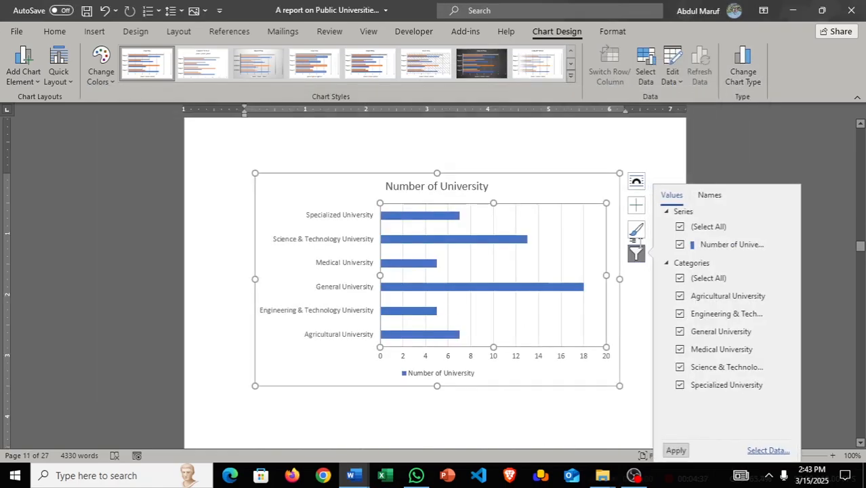
pyautogui.click(709, 195)
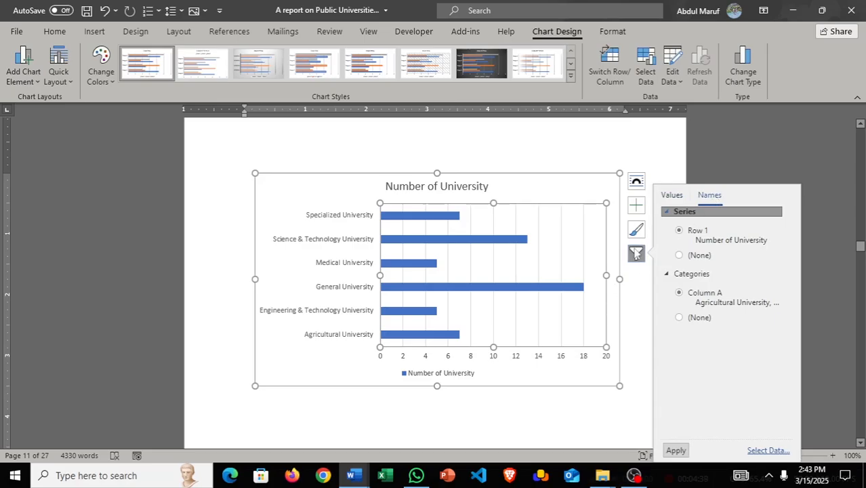
pyautogui.click(636, 229)
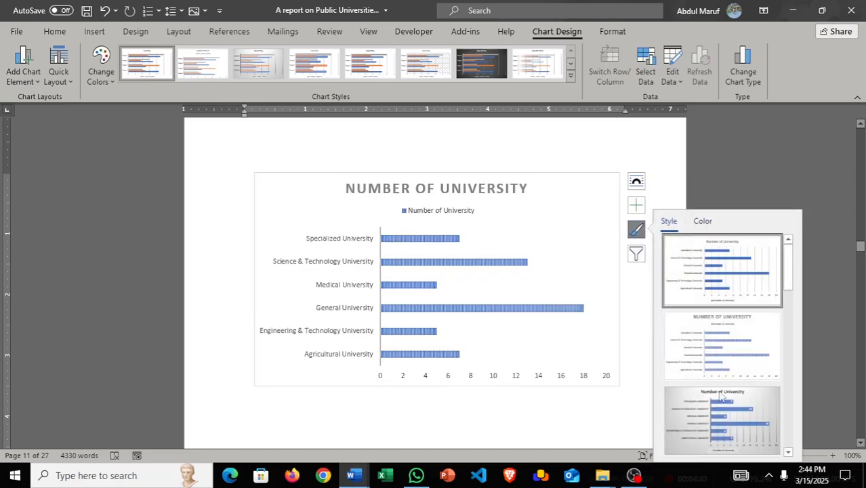
pyautogui.click(720, 414)
# - Apply the Heading 1 style to the "Chapter Two: Education System in Bangladesh" line
pyautogui.scroll(-2, 516, 286)
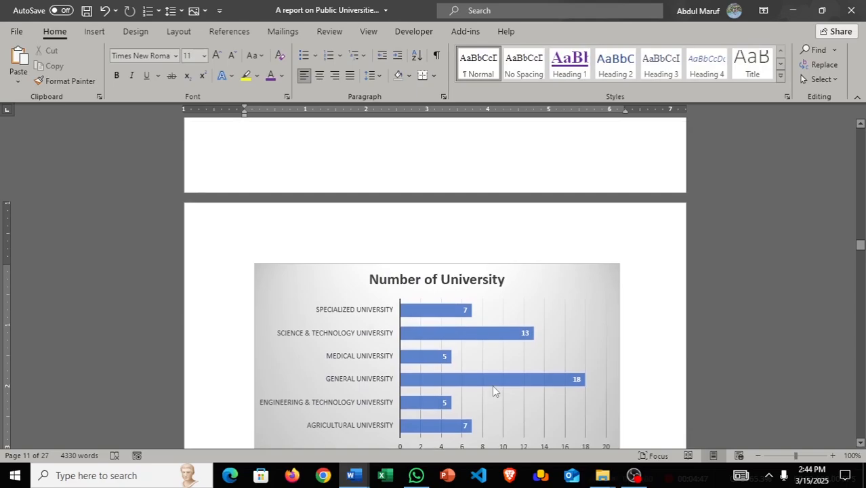
pyautogui.scroll(-10, 488, 388)
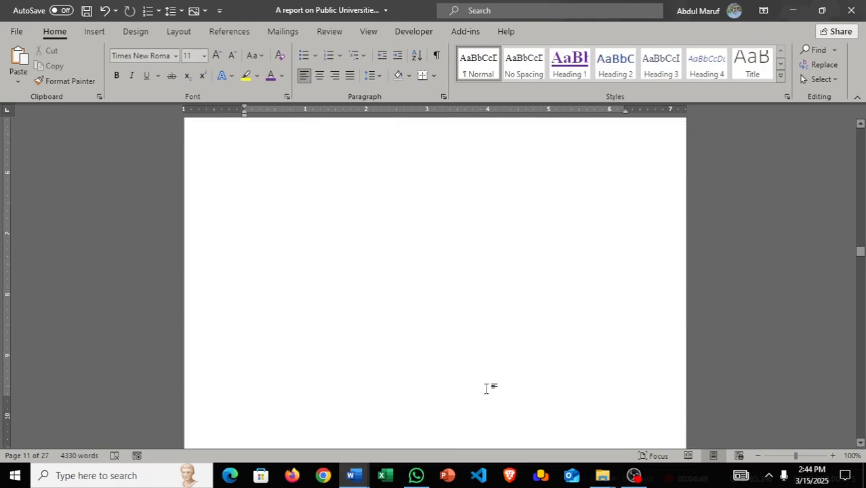
pyautogui.scroll(-6, 487, 386)
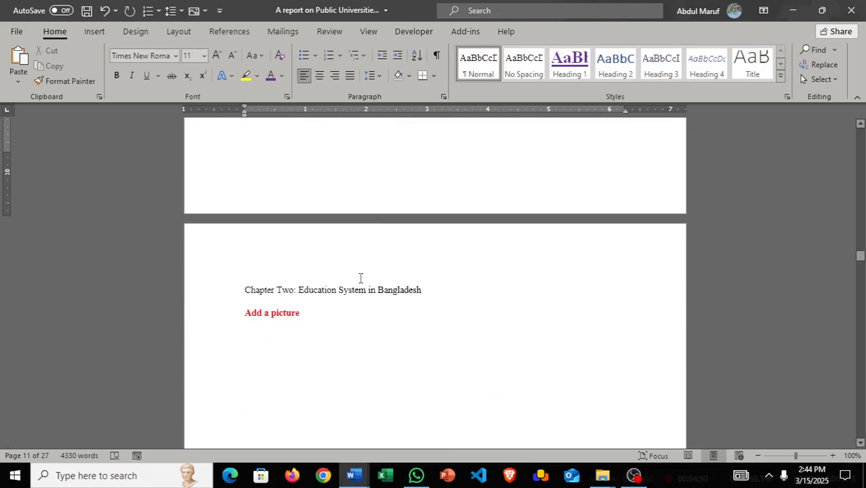
pyautogui.scroll(-1, 335, 270)
pyautogui.scroll(-1, 363, 240)
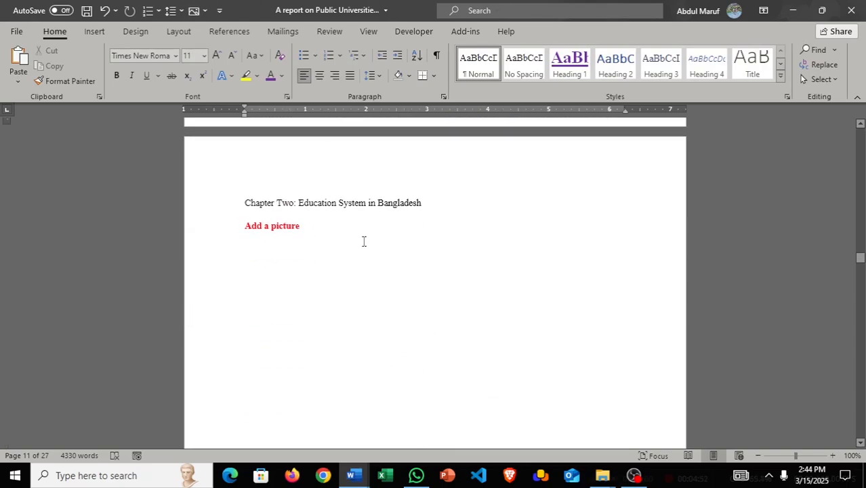
pyautogui.moveTo(242, 198); pyautogui.dragTo(435, 195)
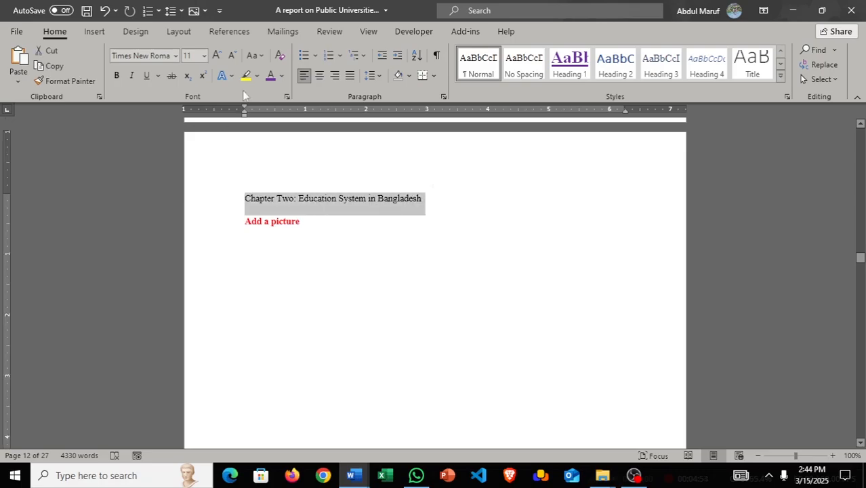
pyautogui.click(568, 67)
pyautogui.click(568, 75)
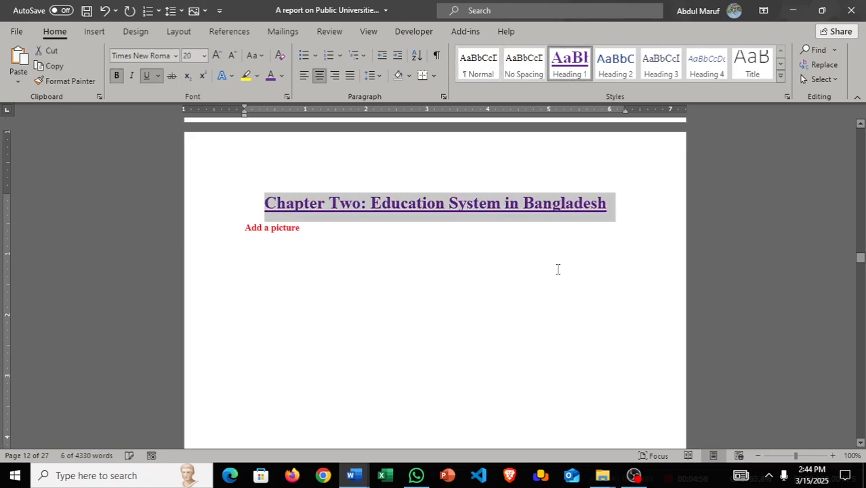
# - Add the number "2.0" and a space in front of the Chapter Two heading
pyautogui.click(357, 276)
pyautogui.click(264, 202)
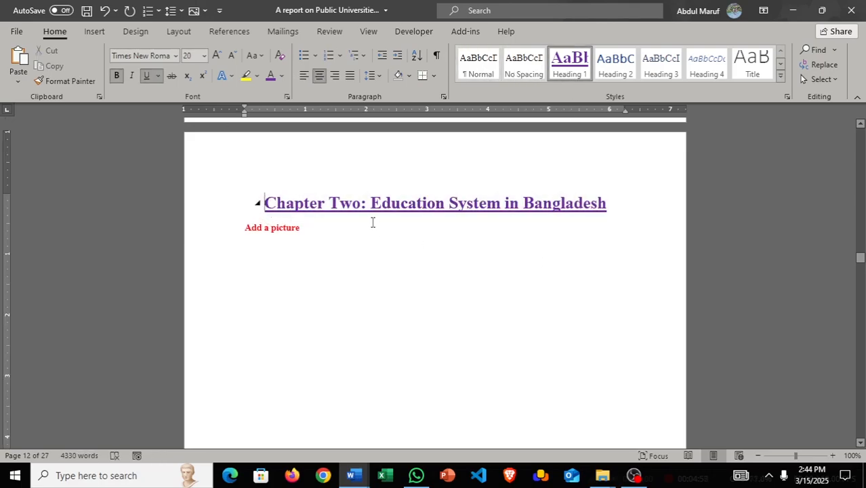
pyautogui.write('2.0')
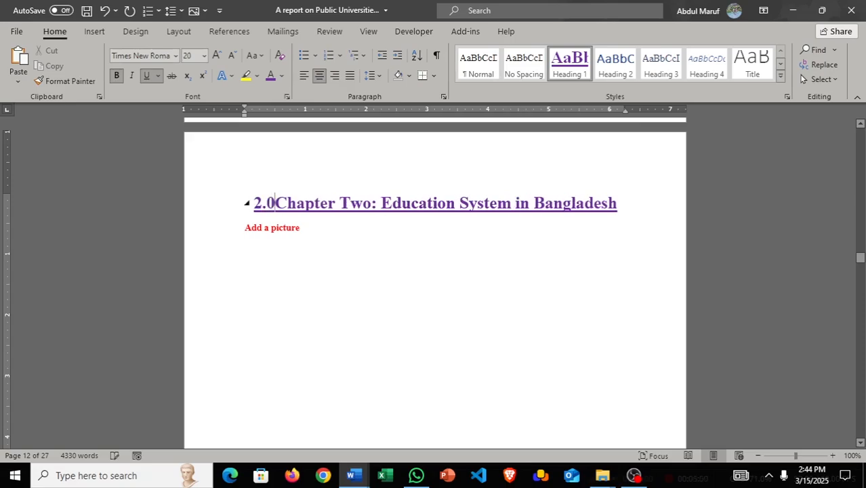
pyautogui.click(389, 251)
# - Delete the red "Add a picture" note below the Chapter Two heading
pyautogui.scroll(-2, 429, 247)
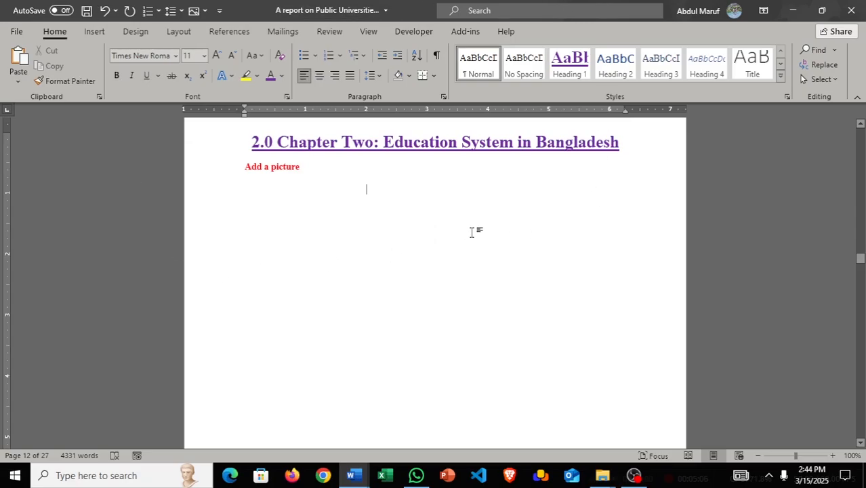
pyautogui.scroll(1, 472, 232)
pyautogui.moveTo(304, 198); pyautogui.dragTo(245, 201)
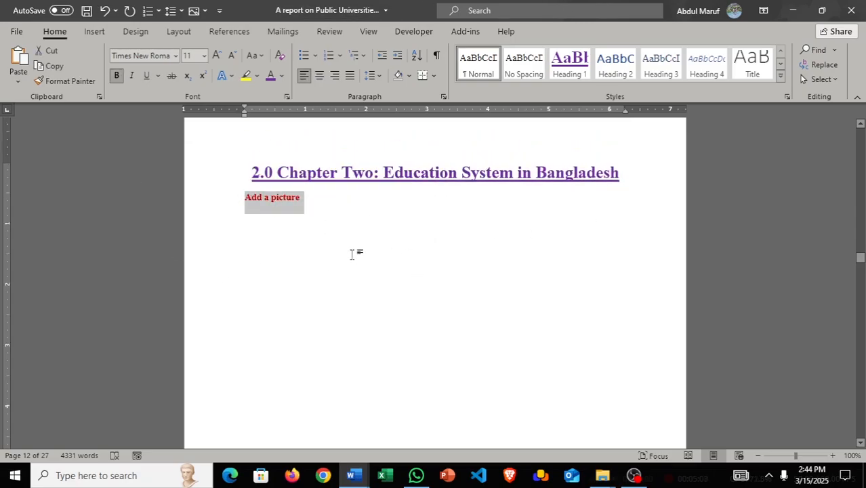
pyautogui.press('Delete')
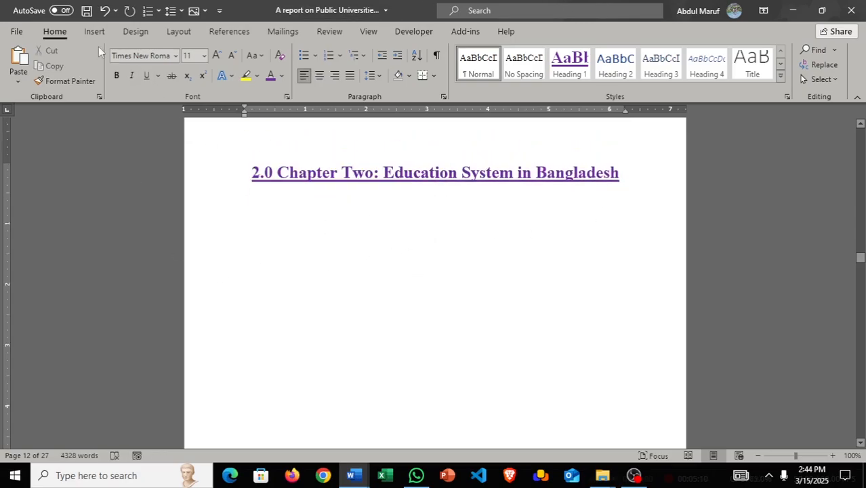
# - Insert the picture images (8).jpg below the Chapter Two heading and give it a text wrapping that lets it move freely
pyautogui.click(95, 31)
pyautogui.click(129, 68)
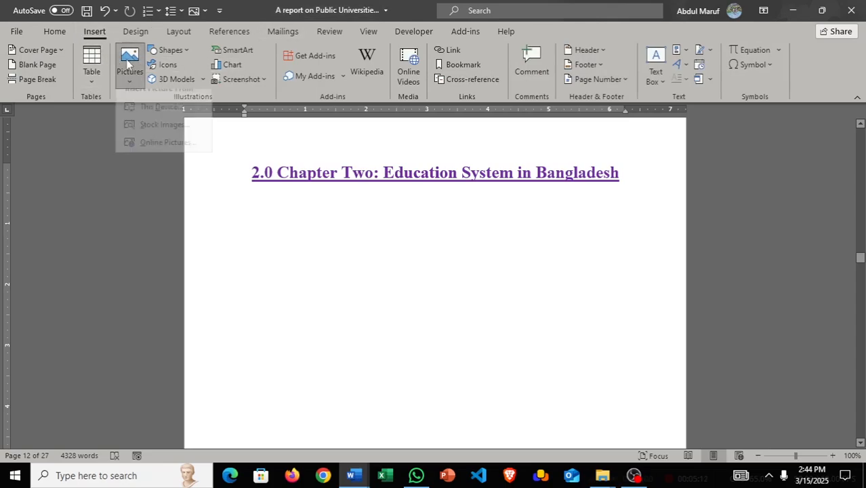
pyautogui.click(161, 118)
pyautogui.scroll(-5, 260, 156)
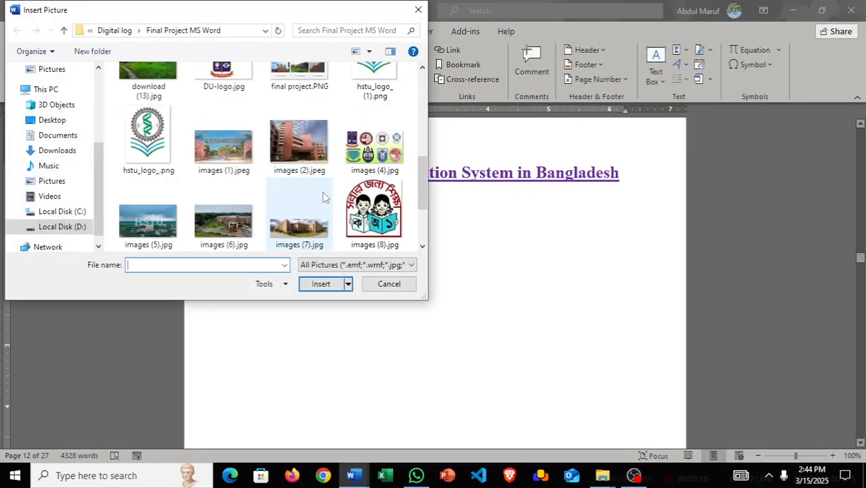
pyautogui.click(375, 212)
pyautogui.click(329, 288)
pyautogui.click(405, 214)
pyautogui.click(432, 318)
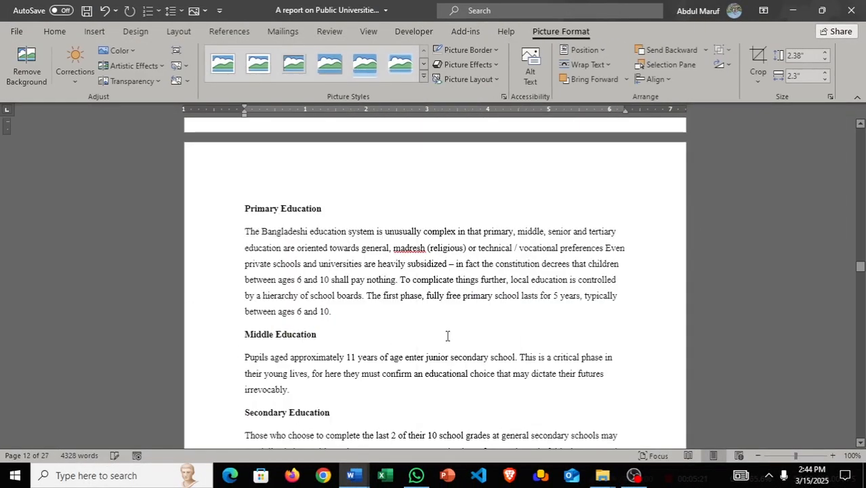
# - Position the picture beneath the Chapter Two heading and enlarge it to about 3.18" high by 3.08" wide
pyautogui.scroll(8, 445, 328)
pyautogui.moveTo(446, 324); pyautogui.dragTo(424, 328)
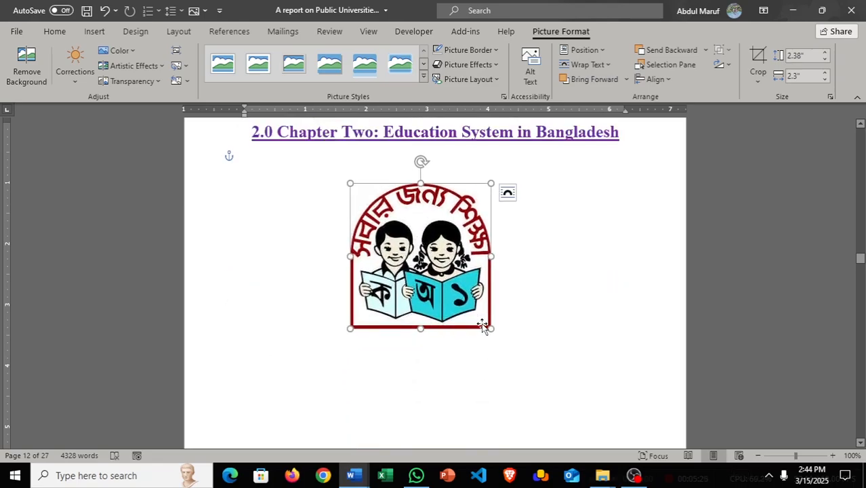
pyautogui.moveTo(505, 347); pyautogui.dragTo(560, 399)
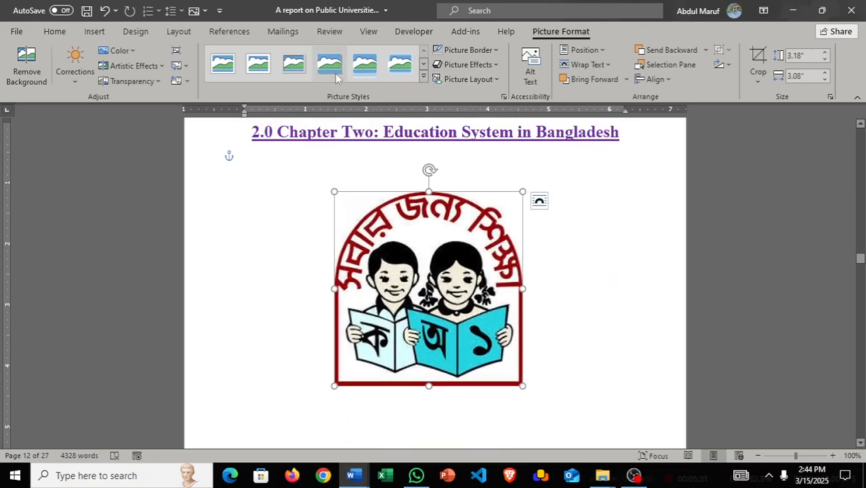
pyautogui.click(131, 80)
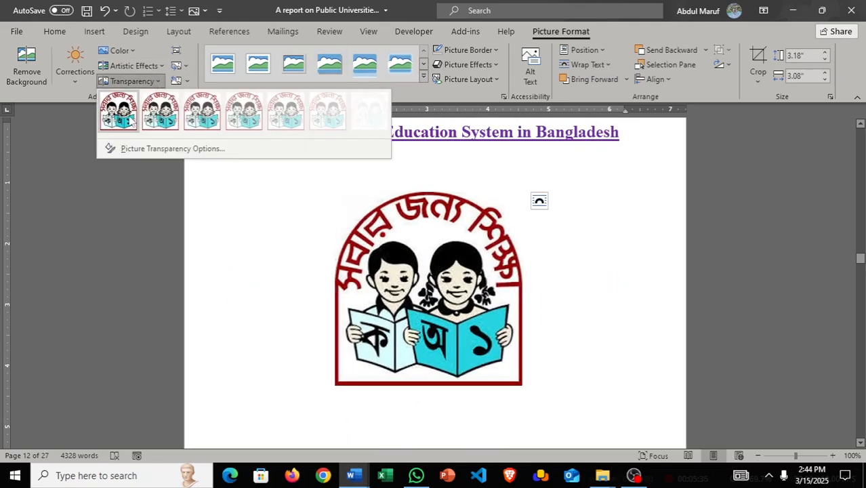
pyautogui.click(134, 66)
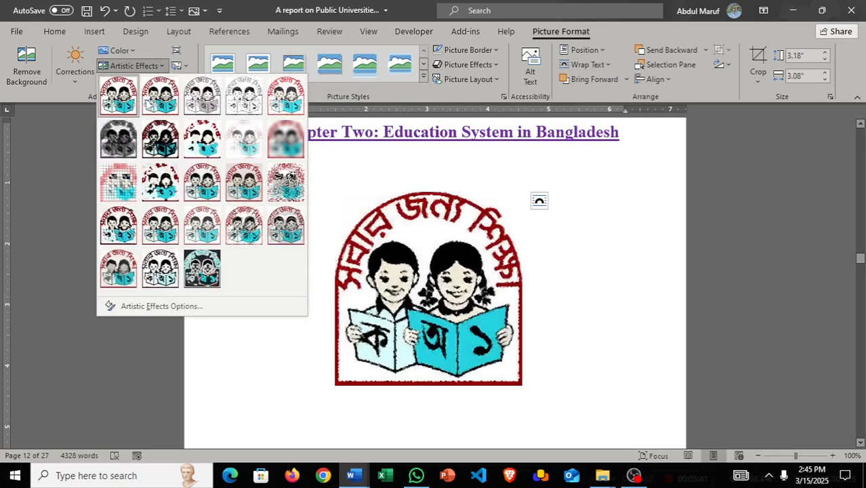
pyautogui.click(120, 50)
pyautogui.click(75, 71)
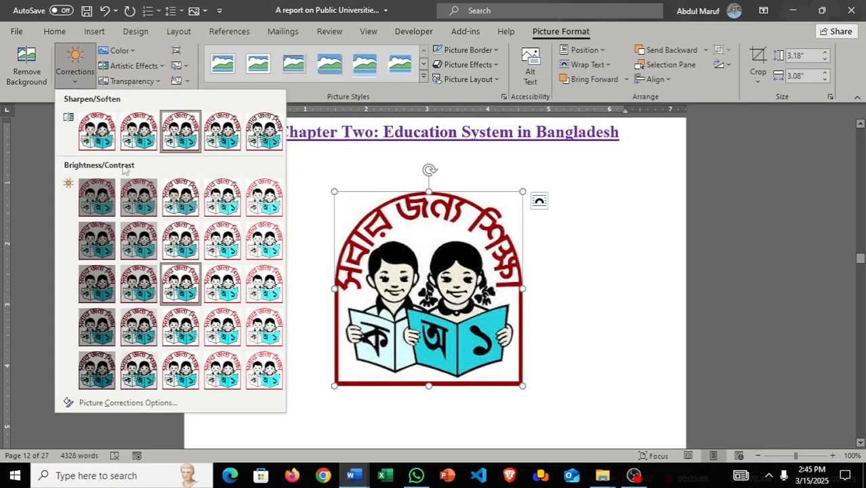
# - Apply the picture style with rounded corners and a reflection below to the Chapter Two picture
pyautogui.click(391, 68)
pyautogui.click(422, 77)
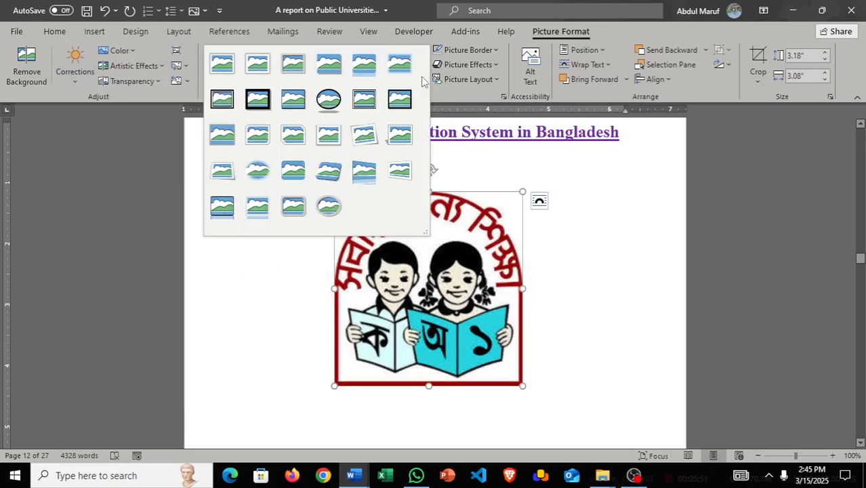
pyautogui.click(363, 69)
pyautogui.click(603, 323)
pyautogui.scroll(-2, 598, 322)
pyautogui.scroll(4, 597, 322)
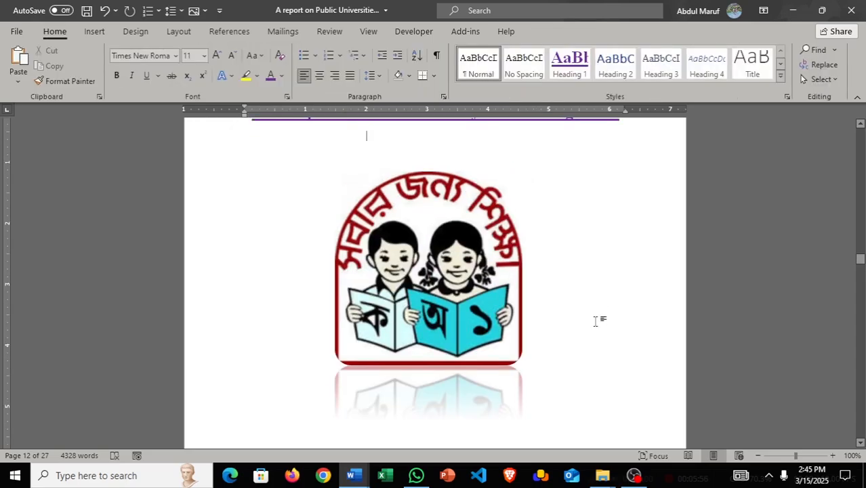
pyautogui.click(435, 325)
pyautogui.click(560, 31)
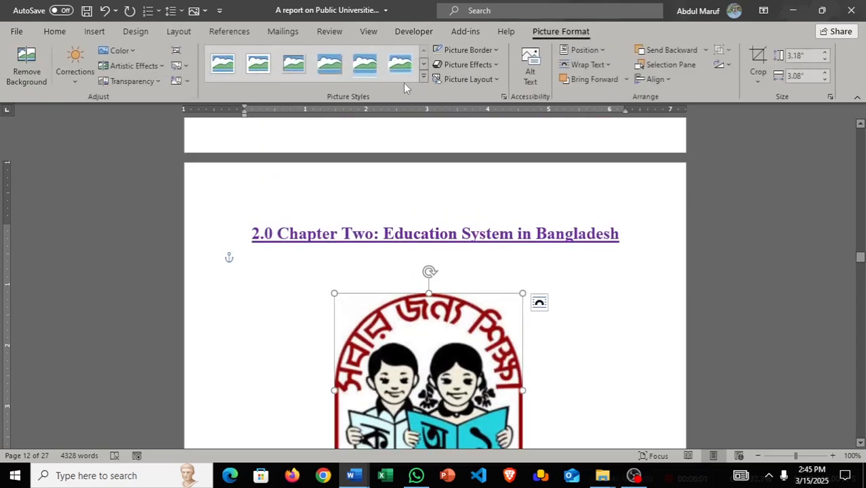
pyautogui.click(423, 77)
pyautogui.scroll(-5, 549, 366)
pyautogui.scroll(-4, 558, 354)
# - Try to delete the blank space before the Primary Education heading
pyautogui.click(247, 401)
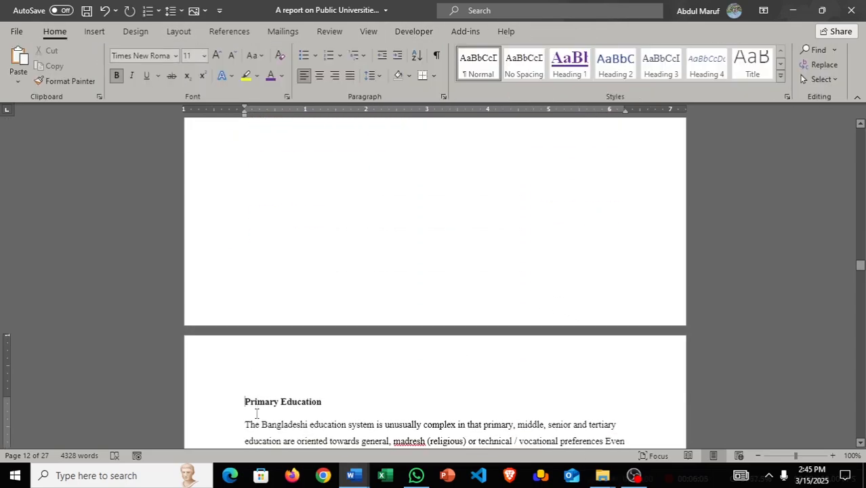
pyautogui.press('BackSpace')
pyautogui.press('BackSpace')
pyautogui.scroll(-2, 255, 412)
pyautogui.scroll(-1, 256, 412)
pyautogui.hotkey('ctrl', 'z')
pyautogui.scroll(10, 320, 411)
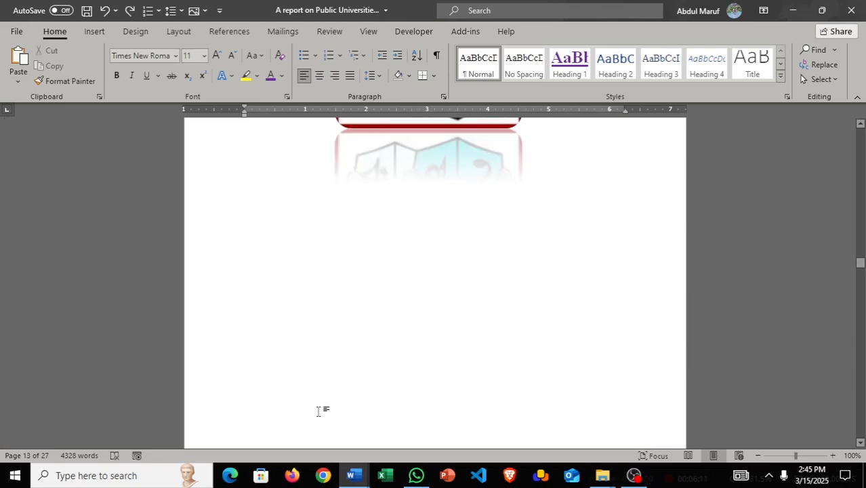
pyautogui.scroll(-10, 493, 357)
pyautogui.scroll(-3, 468, 314)
pyautogui.click(358, 334)
pyautogui.scroll(18, 370, 345)
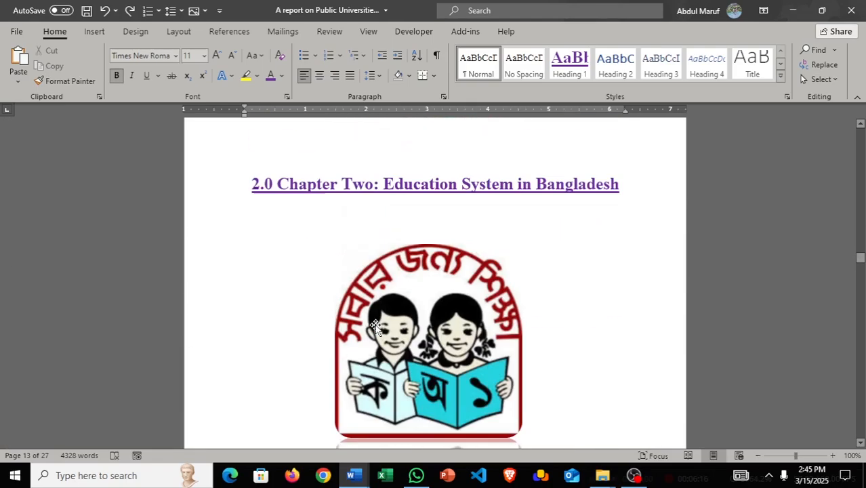
# - Number the Primary Education heading as 2.1 and apply the Heading 2 style to it
pyautogui.scroll(-13, 382, 352)
pyautogui.click(237, 366)
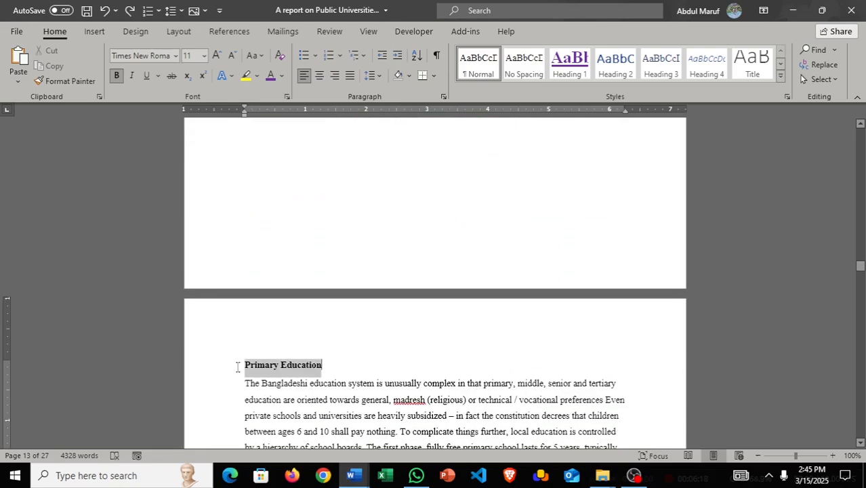
pyautogui.click(341, 374)
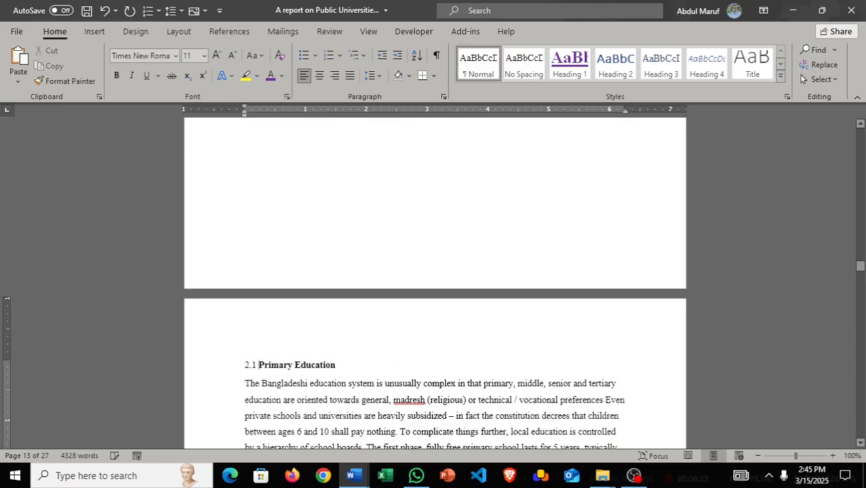
pyautogui.click(223, 365)
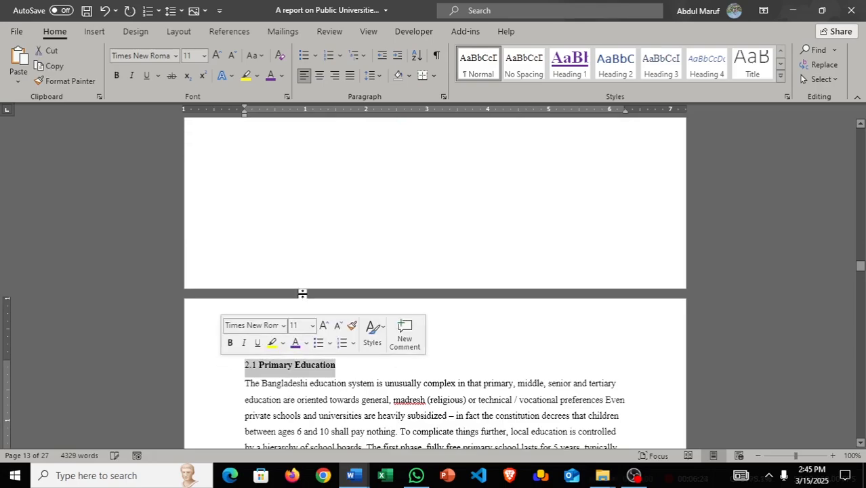
pyautogui.click(630, 67)
pyautogui.scroll(-3, 459, 326)
pyautogui.click(423, 302)
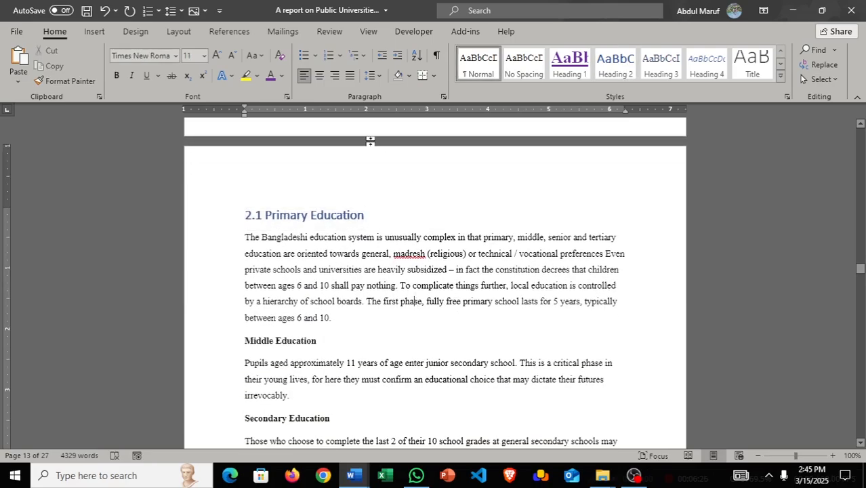
# - Number the Middle Education heading as 2.2 and apply the Heading 2 style to it
pyautogui.scroll(-3, 349, 271)
pyautogui.click(227, 249)
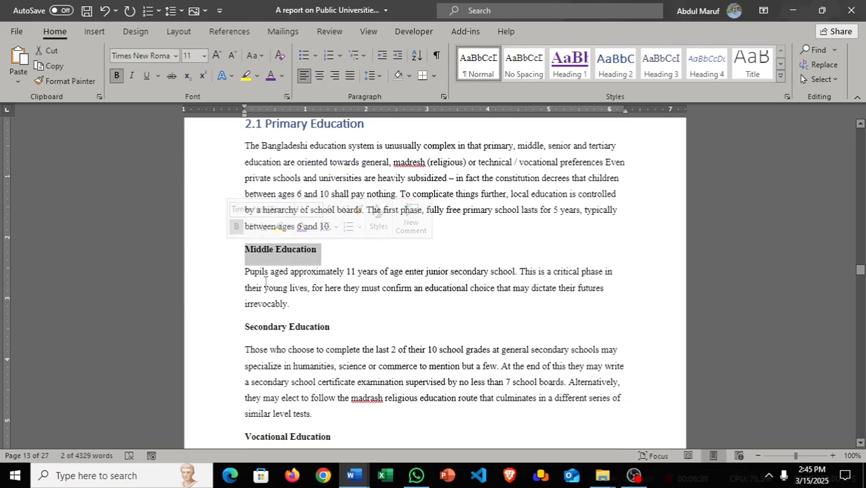
pyautogui.click(386, 332)
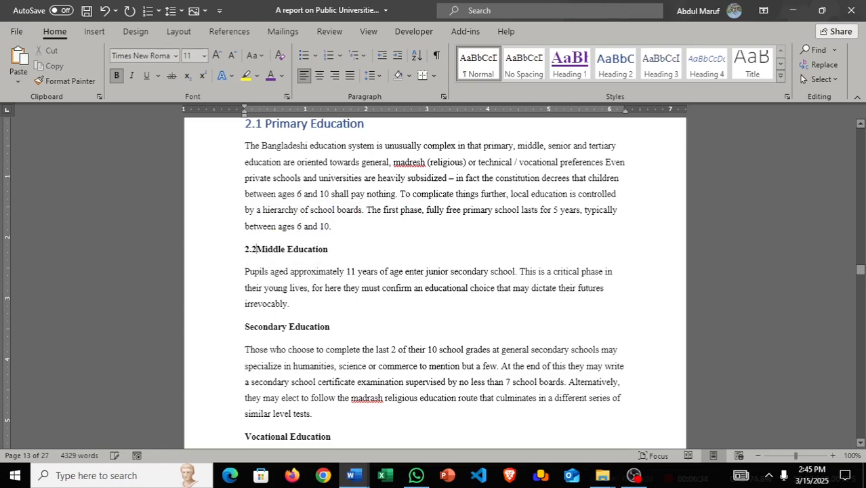
pyautogui.click(206, 250)
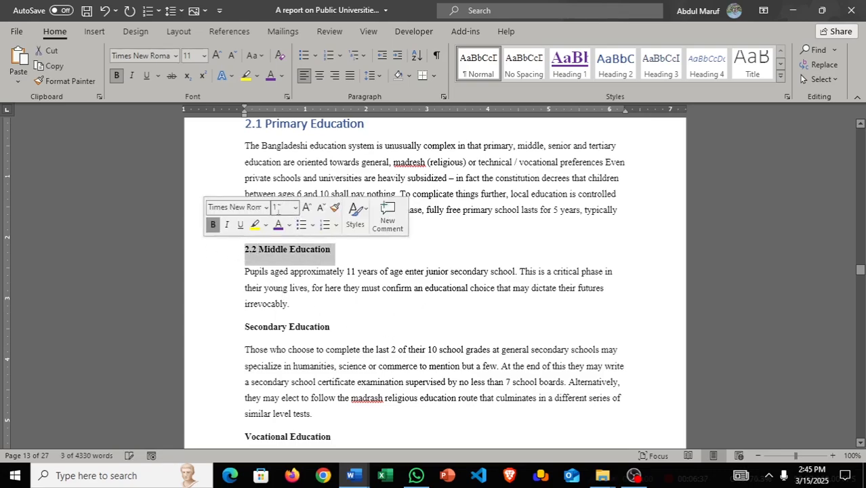
pyautogui.click(569, 64)
pyautogui.click(616, 65)
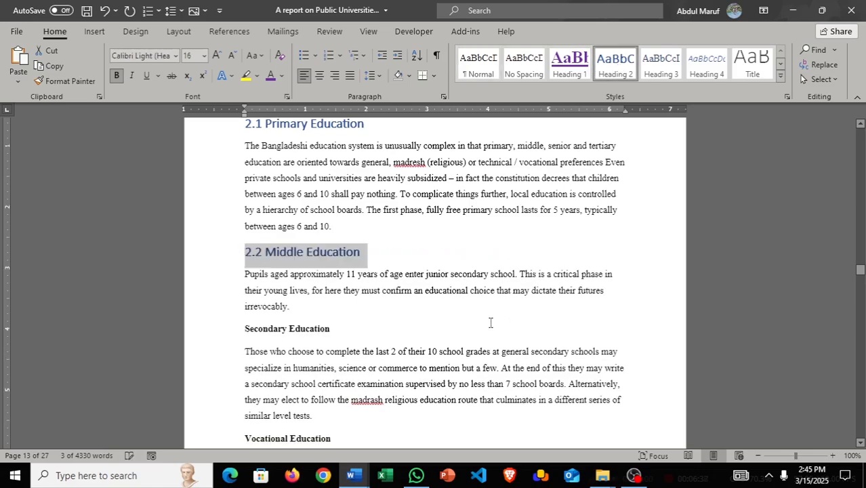
# - Number the Secondary Education heading as 2.3 and apply the Heading 2 style to it
pyautogui.scroll(-1, 490, 323)
pyautogui.click(198, 299)
pyautogui.click(446, 353)
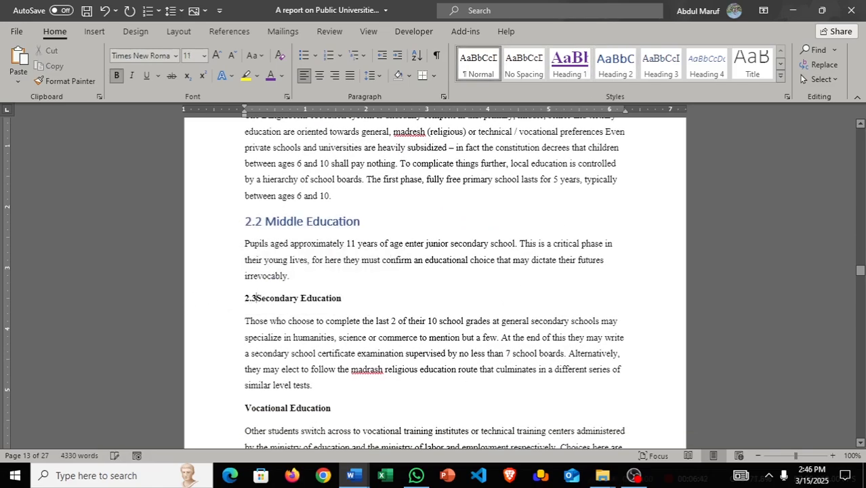
pyautogui.click(221, 299)
pyautogui.click(616, 64)
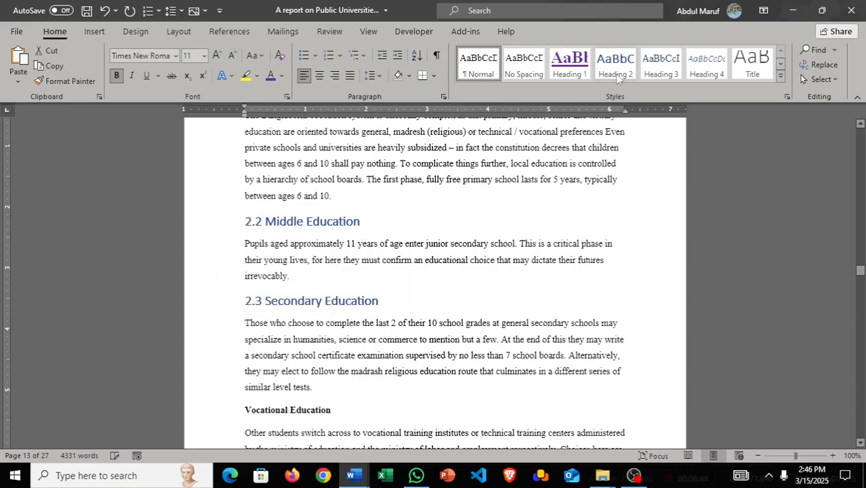
# - Number the Vocational Education heading as 2.4 and apply the Heading 2 style to it
pyautogui.scroll(-3, 591, 198)
pyautogui.click(206, 293)
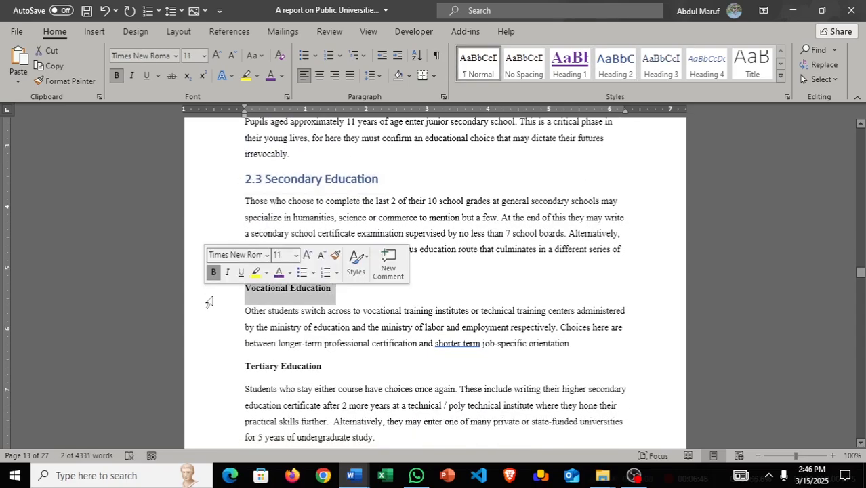
pyautogui.click(363, 308)
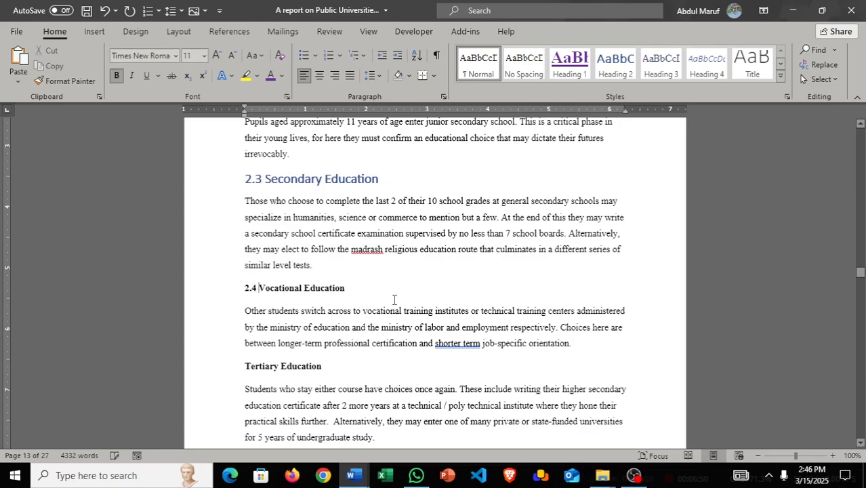
pyautogui.click(193, 292)
pyautogui.click(615, 64)
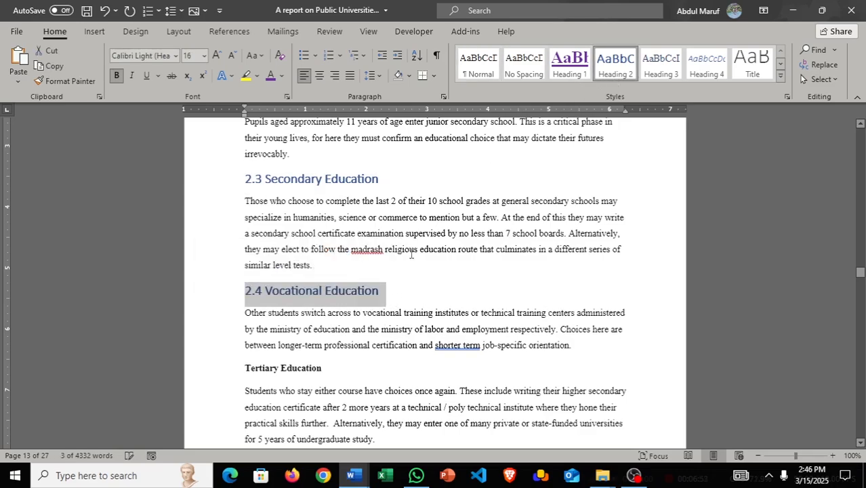
# - Number the Tertiary Education heading as 2.5 and apply the Heading 2 style to it
pyautogui.scroll(-2, 281, 276)
pyautogui.click(244, 276)
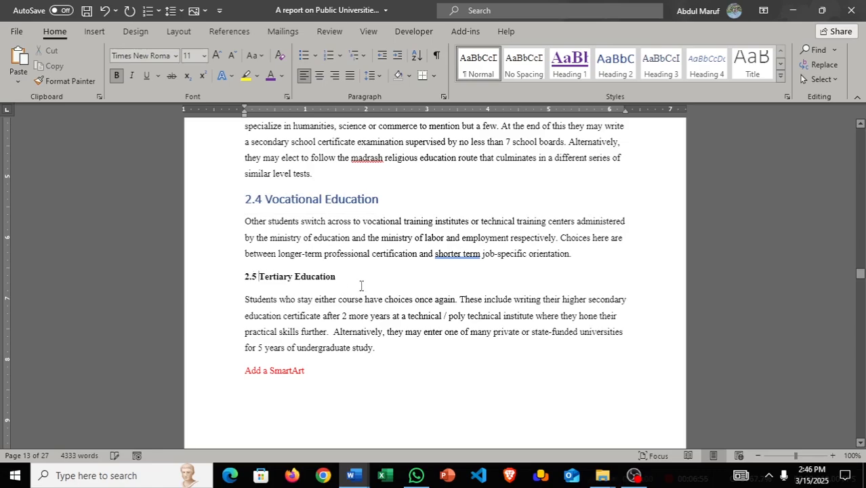
pyautogui.moveTo(361, 285); pyautogui.dragTo(202, 269)
pyautogui.moveTo(345, 287); pyautogui.dragTo(235, 284)
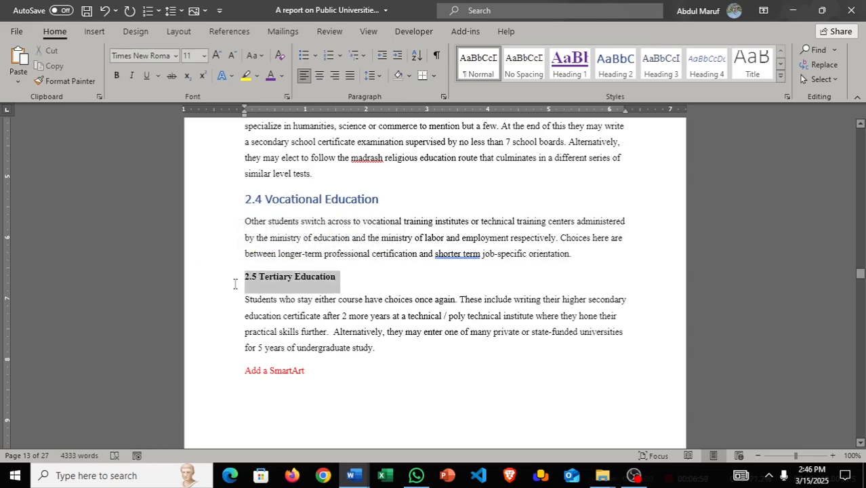
pyautogui.click(615, 64)
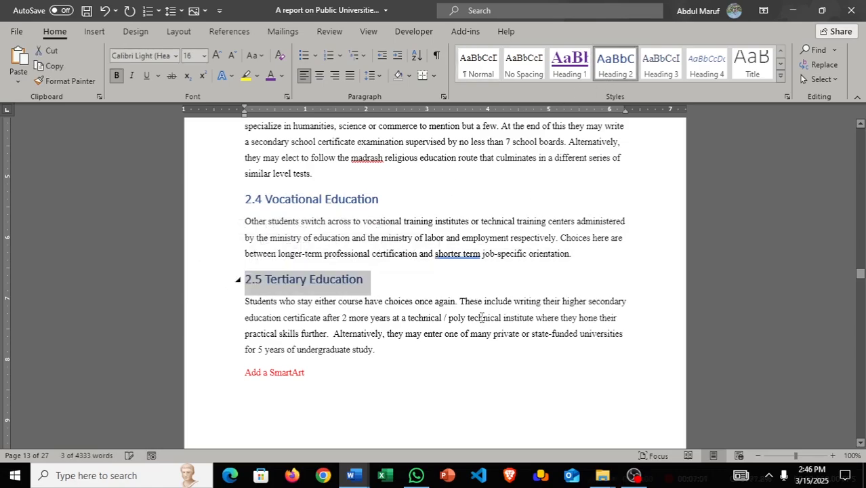
pyautogui.click(481, 317)
# - Insert a Step Up Process SmartArt graphic below the red "Add a SmartArt" line
pyautogui.scroll(-3, 431, 298)
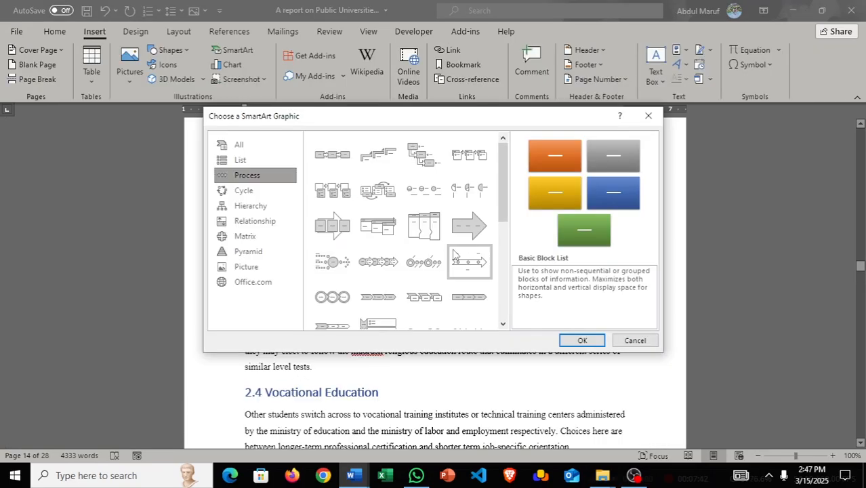
pyautogui.click(381, 158)
pyautogui.click(582, 340)
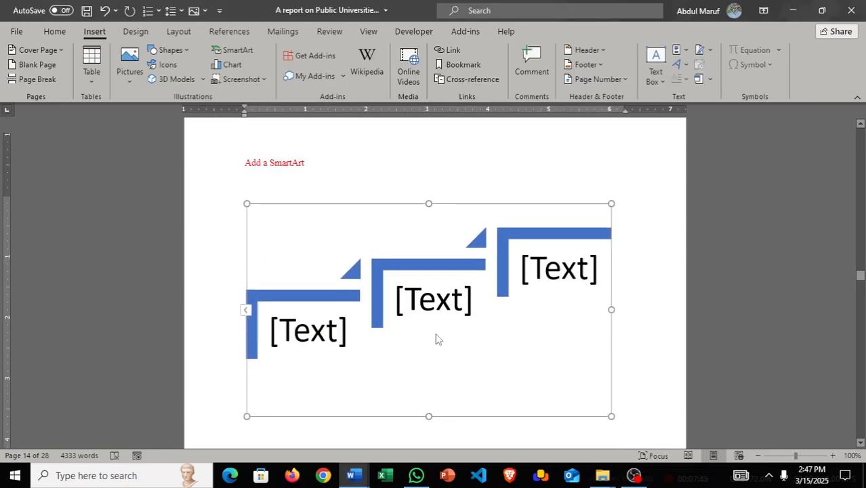
# - Copy "1 Primary Education" from the 2.1 heading into the first text entry of the SmartArt graphic
pyautogui.click(246, 372)
pyautogui.scroll(16, 406, 263)
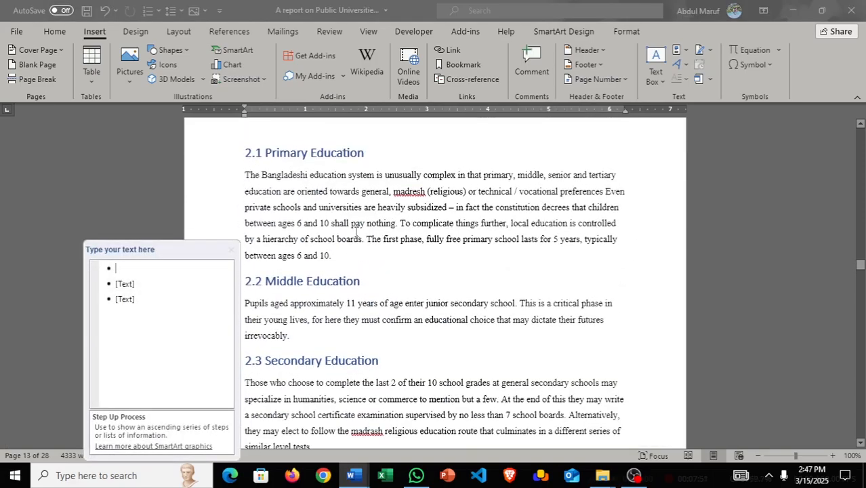
pyautogui.moveTo(262, 181); pyautogui.dragTo(380, 189)
pyautogui.hotkey('ctrl', 'c')
pyautogui.scroll(-15, 367, 400)
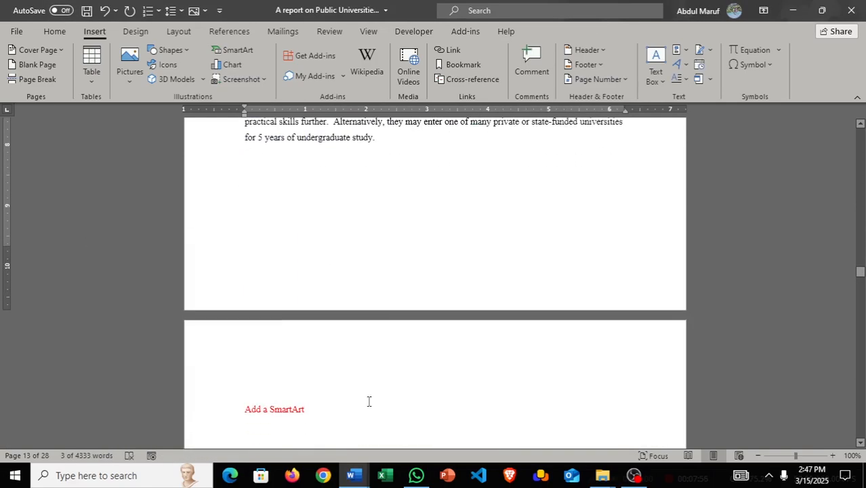
pyautogui.click(303, 250)
pyautogui.hotkey('ctrl', 'v')
pyautogui.scroll(15, 348, 257)
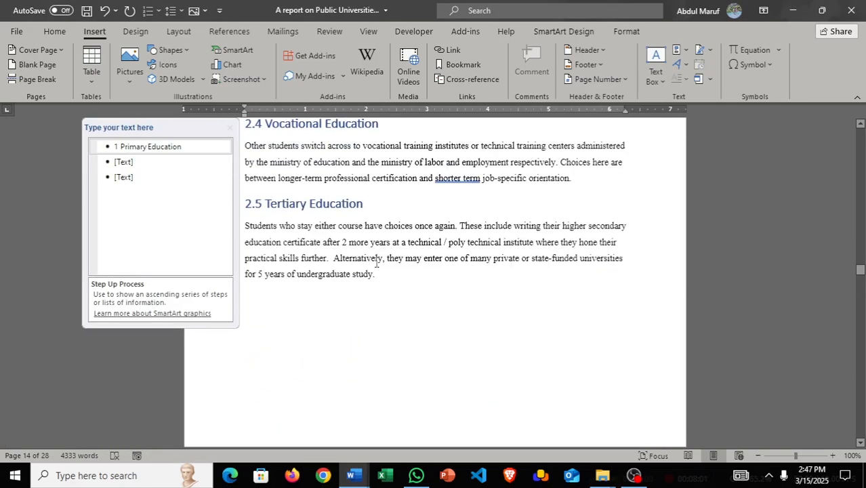
# - Copy "2 Middle Education" from the 2.2 heading into the second text entry of the SmartArt graphic
pyautogui.moveTo(256, 251); pyautogui.dragTo(360, 258)
pyautogui.hotkey('ctrl', 'c')
pyautogui.scroll(-15, 412, 269)
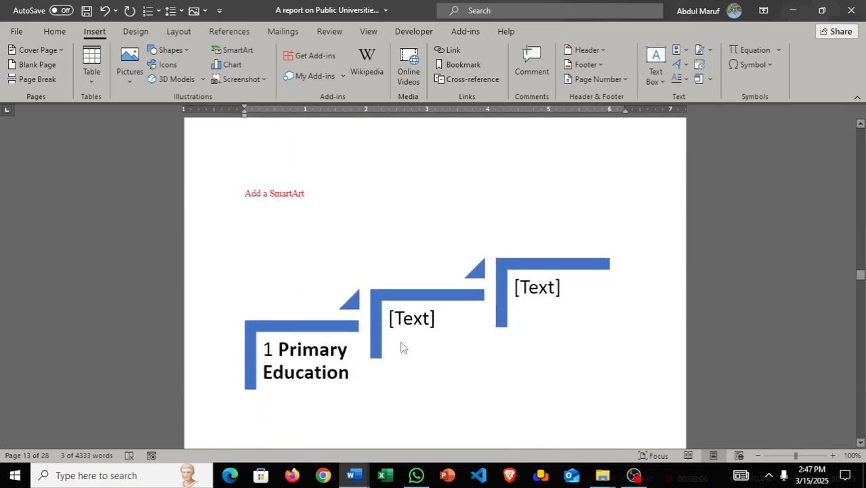
pyautogui.click(402, 346)
pyautogui.hotkey('ctrl', 'v')
# - Copy "Secondary Education" from the 2.3 heading into the third text entry of the SmartArt graphic
pyautogui.scroll(12, 378, 252)
pyautogui.scroll(2, 379, 252)
pyautogui.moveTo(265, 269); pyautogui.dragTo(427, 277)
pyautogui.hotkey('ctrl', 'c')
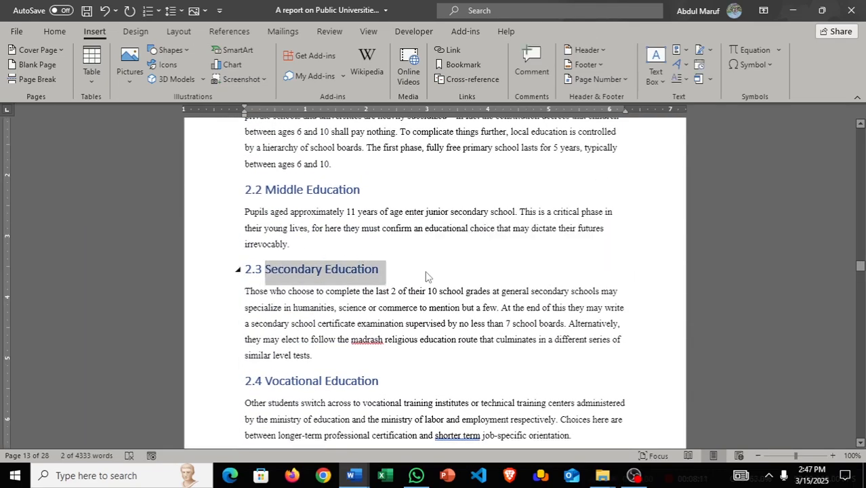
pyautogui.scroll(-15, 453, 286)
pyautogui.click(541, 413)
pyautogui.hotkey('ctrl', 'v')
# - Copy "Vocational Education" from the 2.4 heading into a new fourth entry of the SmartArt graphic
pyautogui.scroll(12, 453, 286)
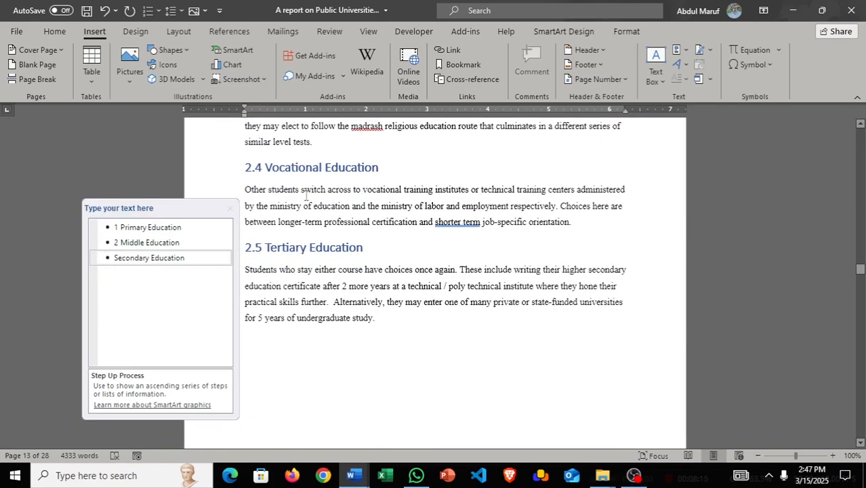
pyautogui.moveTo(265, 260); pyautogui.dragTo(415, 265)
pyautogui.hotkey('ctrl', 'c')
pyautogui.scroll(-10, 410, 262)
pyautogui.click(425, 310)
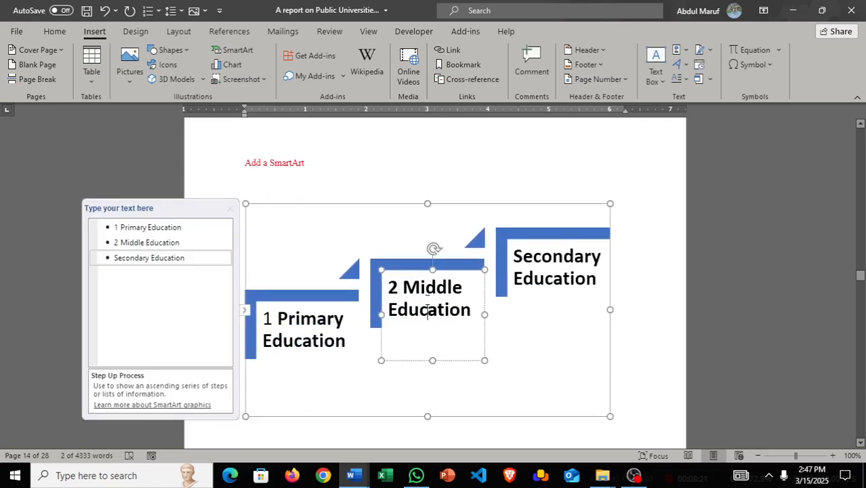
pyautogui.click(177, 259)
pyautogui.press('Return')
pyautogui.press('BackSpace')
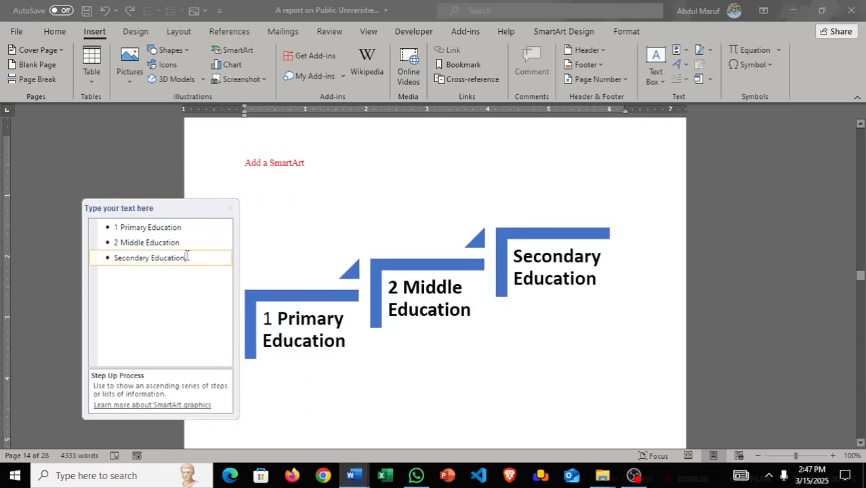
pyautogui.click(185, 258)
pyautogui.press('Return')
pyautogui.hotkey('ctrl', 'v')
# - Copy "Tertiary Education" from the 2.5 heading into a new fifth entry of the SmartArt graphic
pyautogui.scroll(10, 266, 220)
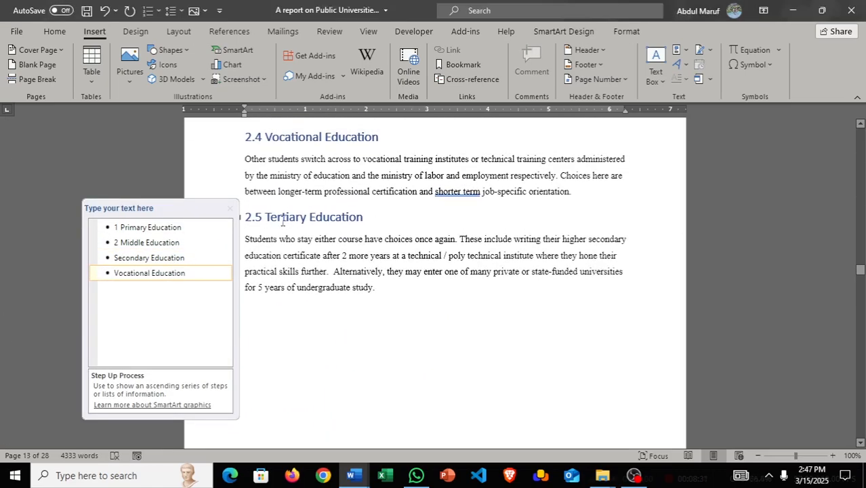
pyautogui.moveTo(267, 217); pyautogui.dragTo(374, 222)
pyautogui.hotkey('ctrl', 'c')
pyautogui.scroll(-10, 374, 223)
pyautogui.click(374, 261)
pyautogui.click(203, 215)
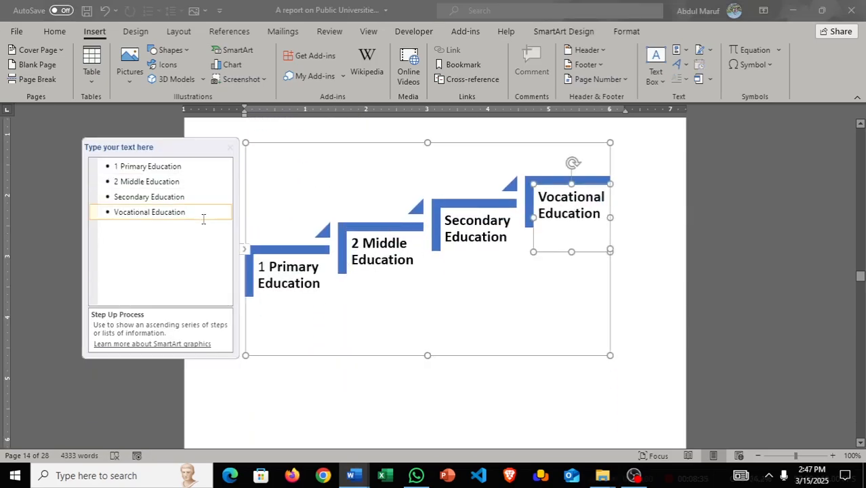
pyautogui.press('Return')
pyautogui.hotkey('ctrl', 'v')
pyautogui.click(397, 161)
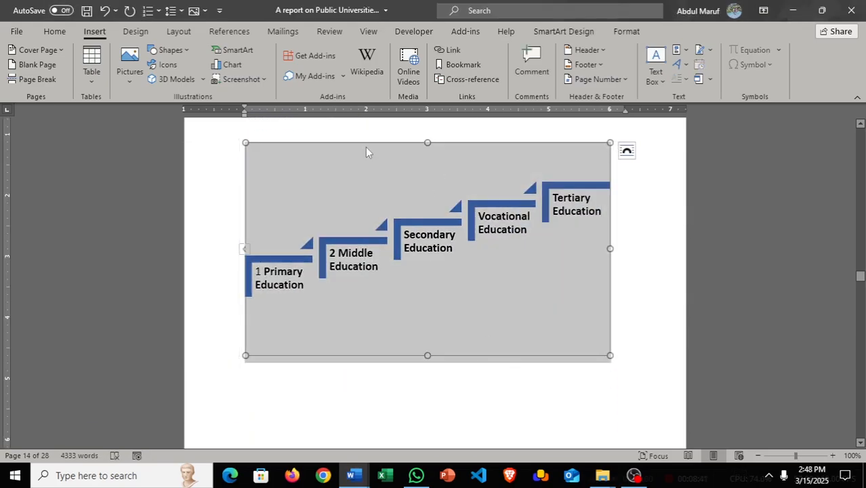
# - Review the Chapter Two pages, from the university chart through the styled picture and subheadings to the SmartArt graphic
pyautogui.click(514, 277)
pyautogui.scroll(6, 516, 275)
pyautogui.scroll(-12, 516, 274)
pyautogui.click(516, 268)
pyautogui.scroll(8, 515, 267)
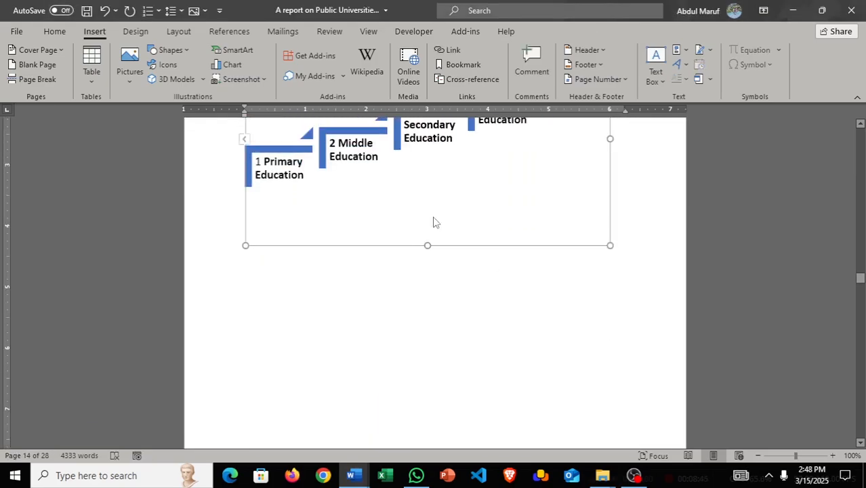
pyautogui.tripleClick(289, 223)
pyautogui.click(333, 247)
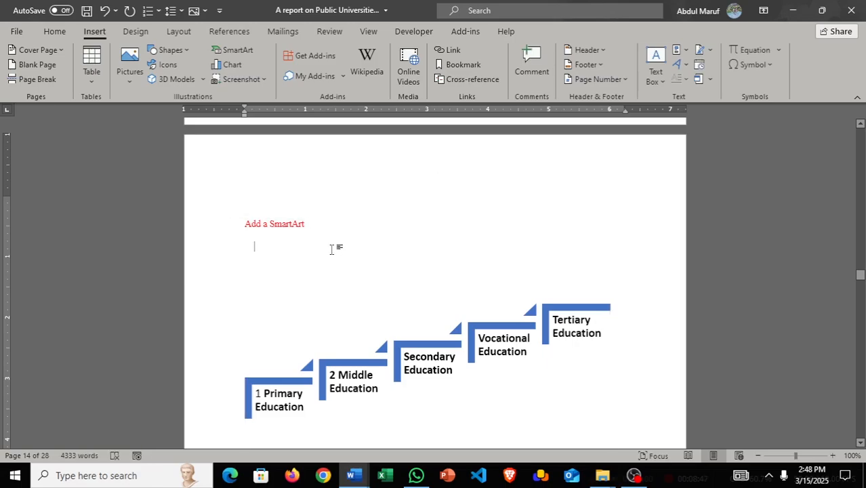
pyautogui.scroll(12, 510, 308)
pyautogui.scroll(10, 509, 298)
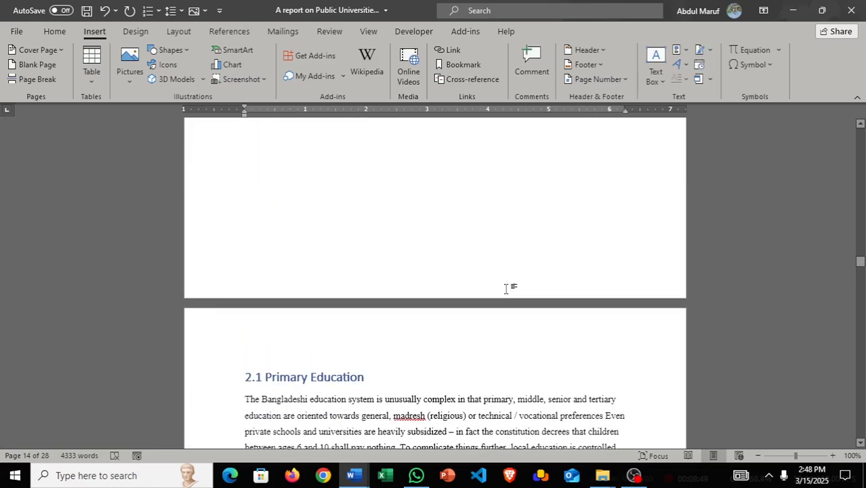
pyautogui.click(515, 291)
pyautogui.scroll(-2, 532, 306)
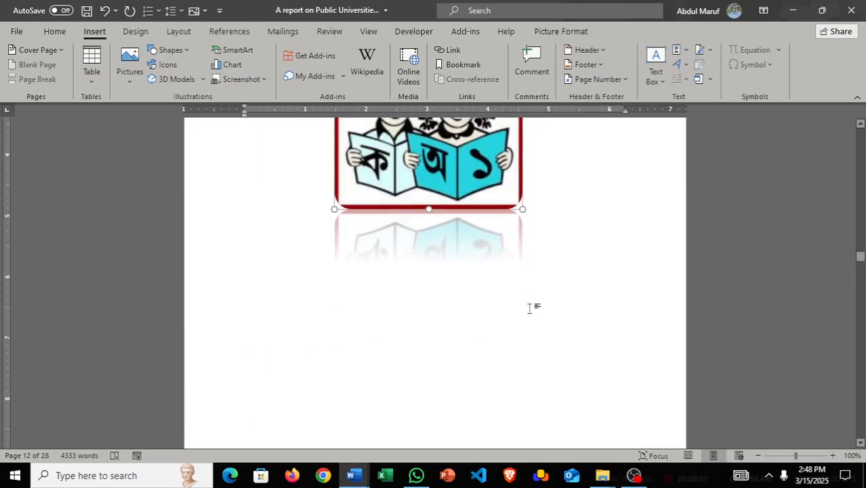
pyautogui.scroll(15, 532, 306)
pyautogui.scroll(10, 574, 293)
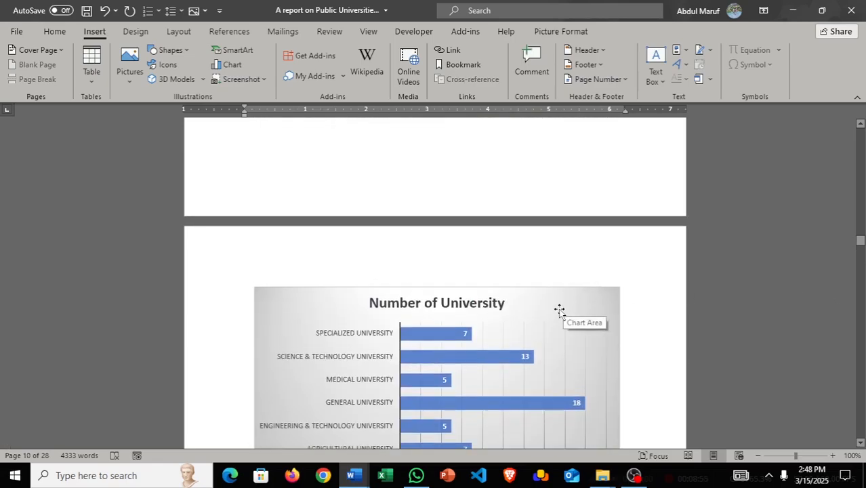
pyautogui.scroll(-15, 560, 316)
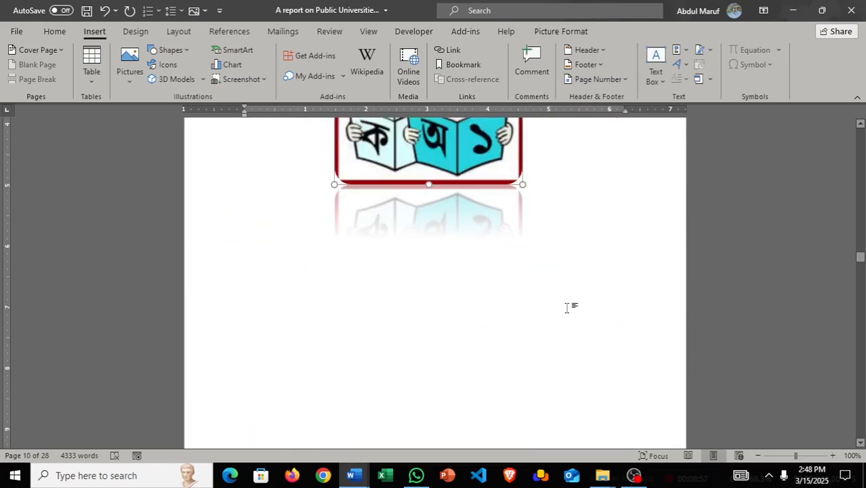
pyautogui.scroll(-15, 561, 315)
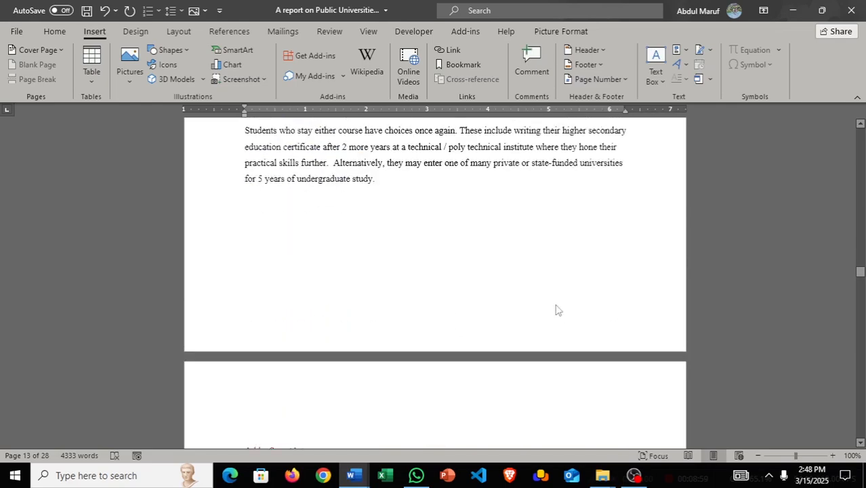
pyautogui.scroll(-4, 556, 316)
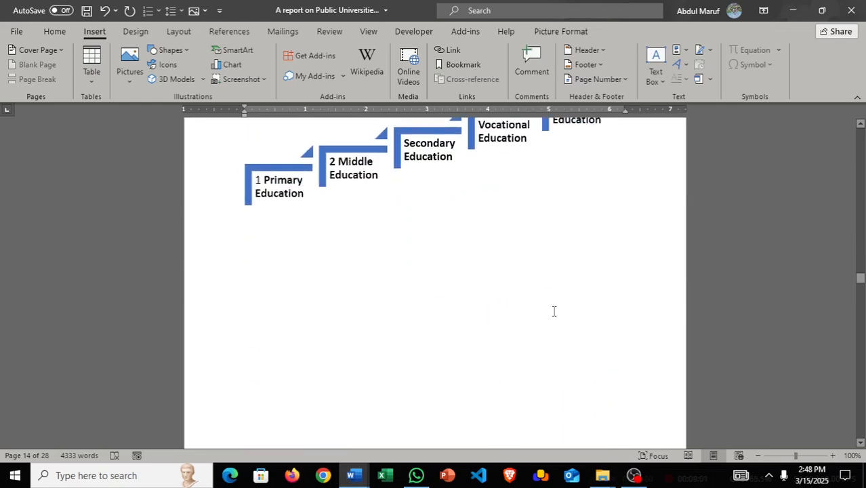
pyautogui.scroll(-6, 554, 311)
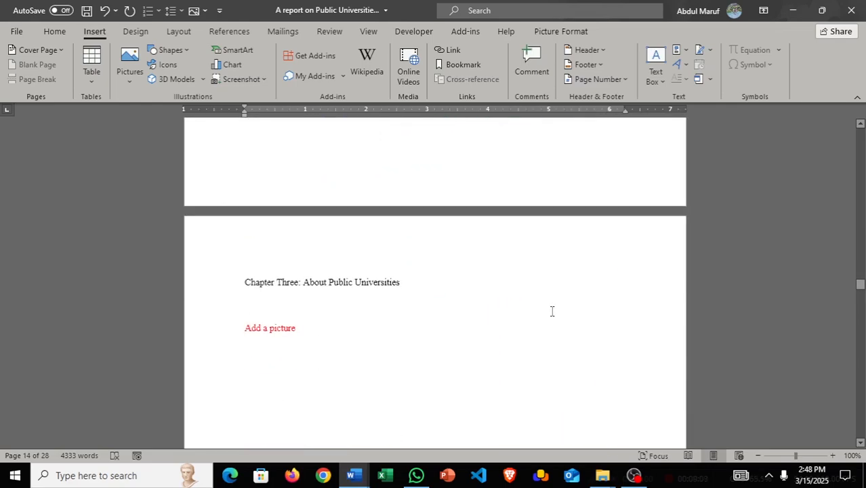
# - Apply the Heading 1 style to the "Chapter Three: About Public Universities" title and number it 3.0
pyautogui.scroll(-4, 553, 311)
pyautogui.scroll(5, 553, 313)
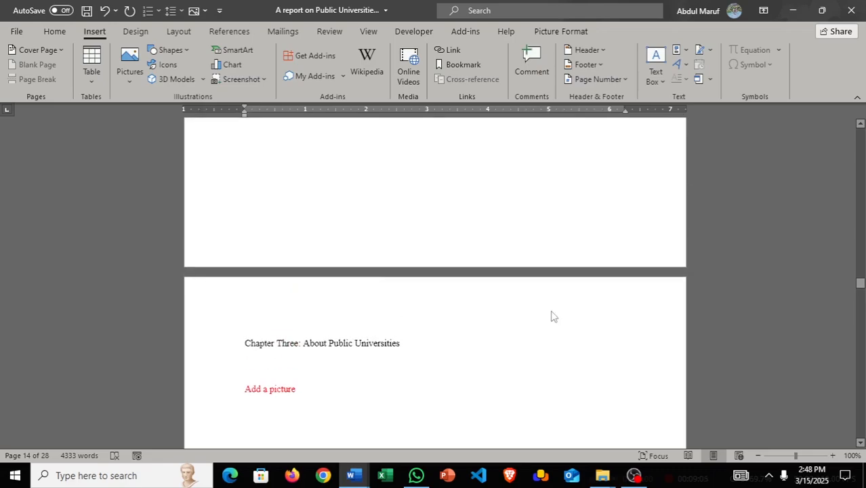
pyautogui.tripleClick(416, 345)
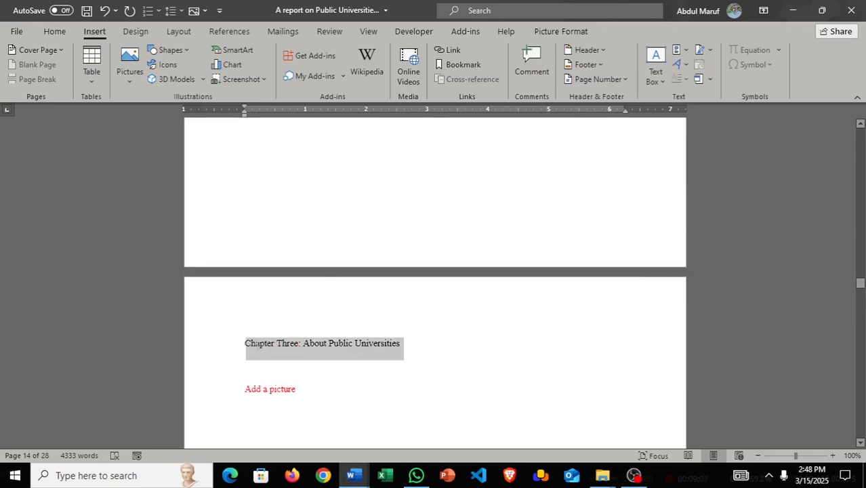
pyautogui.click(55, 32)
pyautogui.click(575, 68)
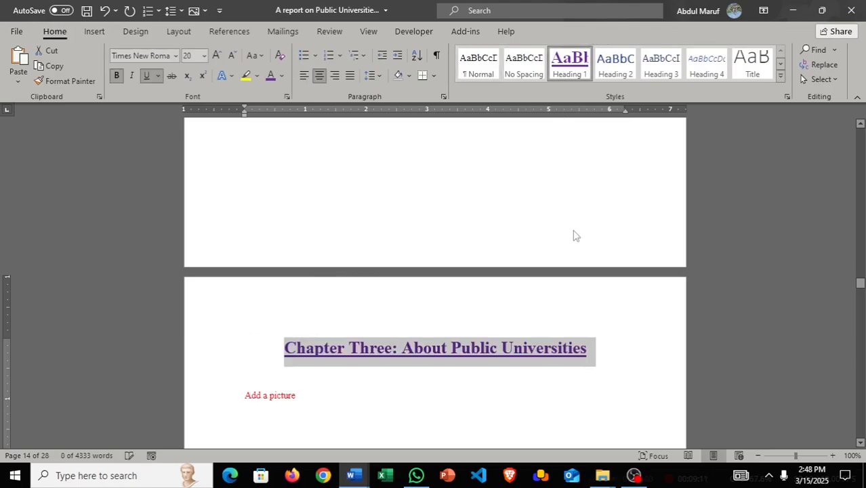
pyautogui.scroll(-1, 572, 231)
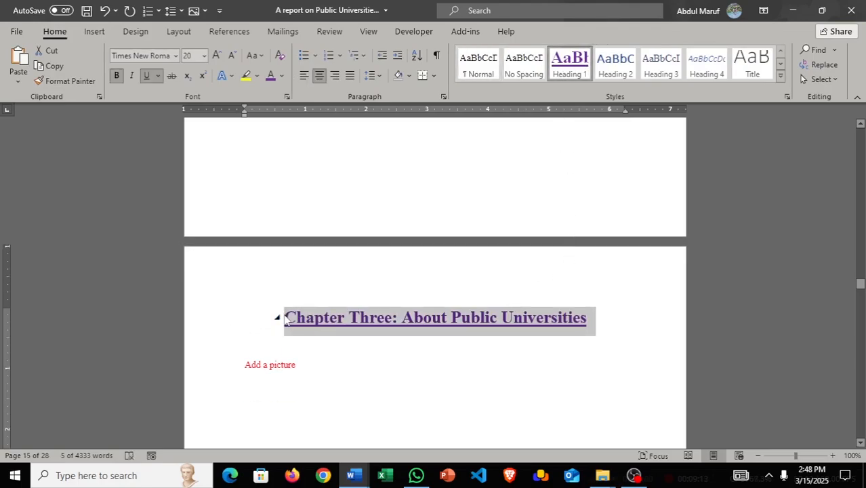
pyautogui.click(290, 320)
pyautogui.write('3.0')
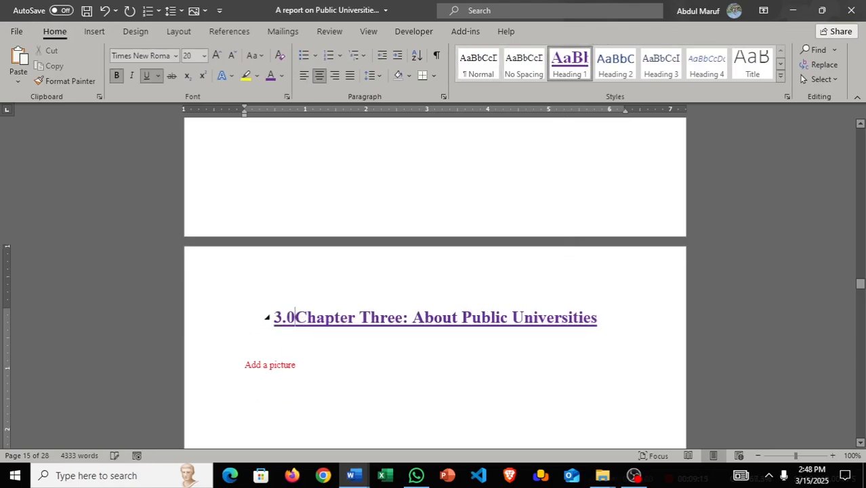
pyautogui.scroll(-2, 391, 334)
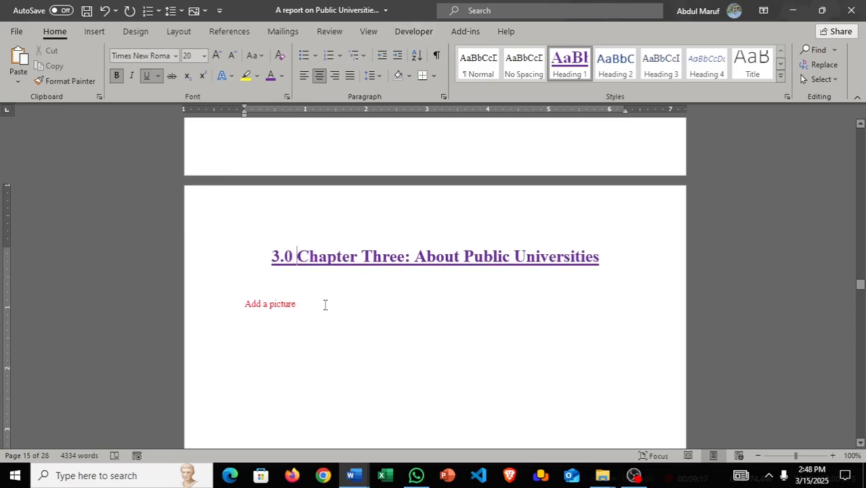
pyautogui.scroll(-3, 325, 305)
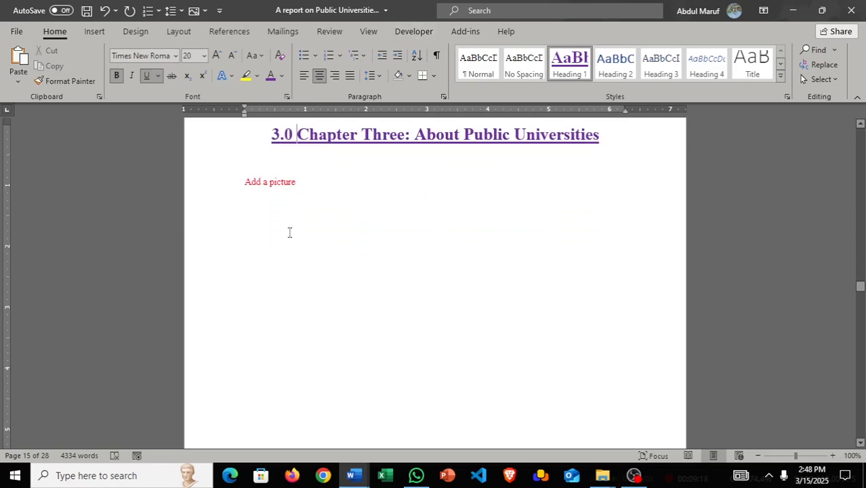
pyautogui.click(412, 253)
pyautogui.scroll(-1, 387, 278)
pyautogui.scroll(3, 390, 279)
pyautogui.scroll(-3, 390, 278)
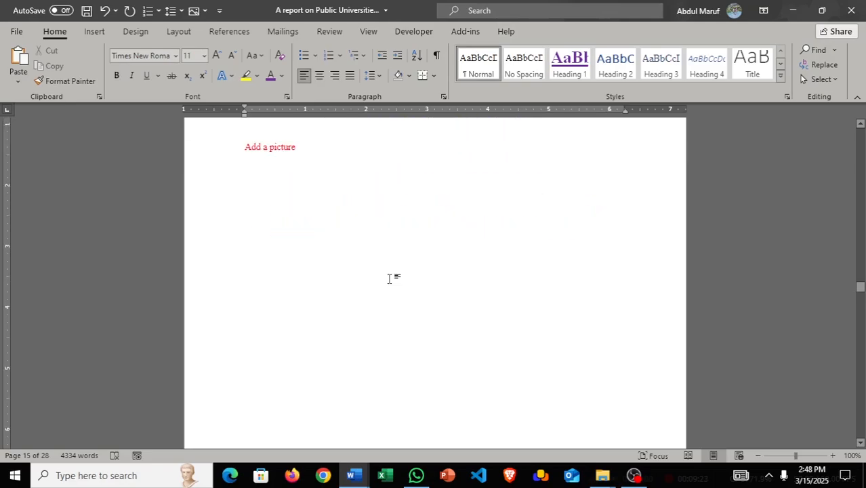
pyautogui.moveTo(354, 474)
pyautogui.click(410, 446)
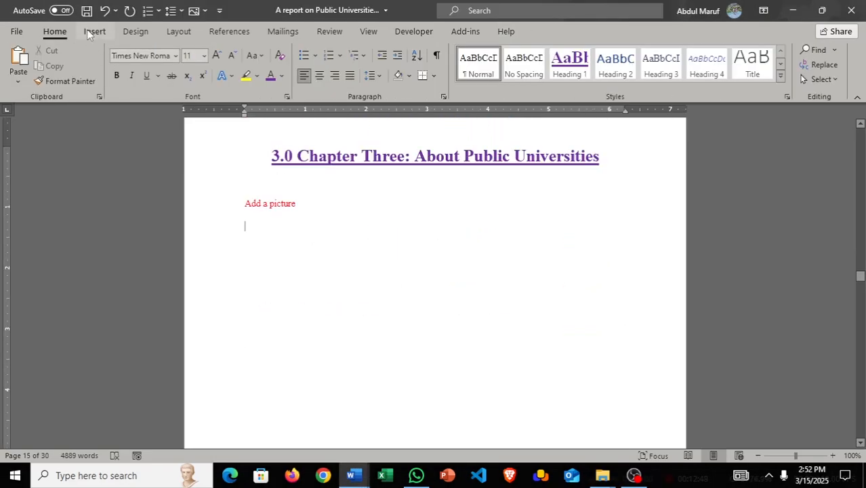
# - Insert the picture images (2).jpeg from the Final Project MS Word folder below the red "Add a picture" line
pyautogui.click(94, 31)
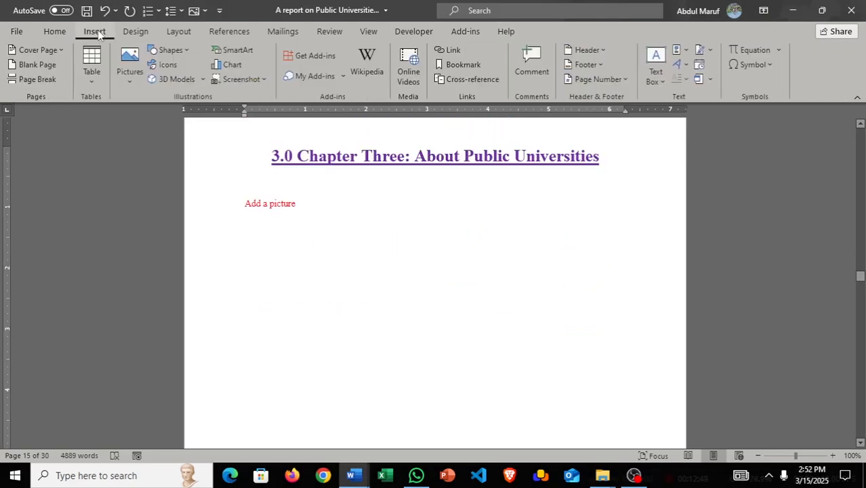
pyautogui.click(129, 68)
pyautogui.click(141, 120)
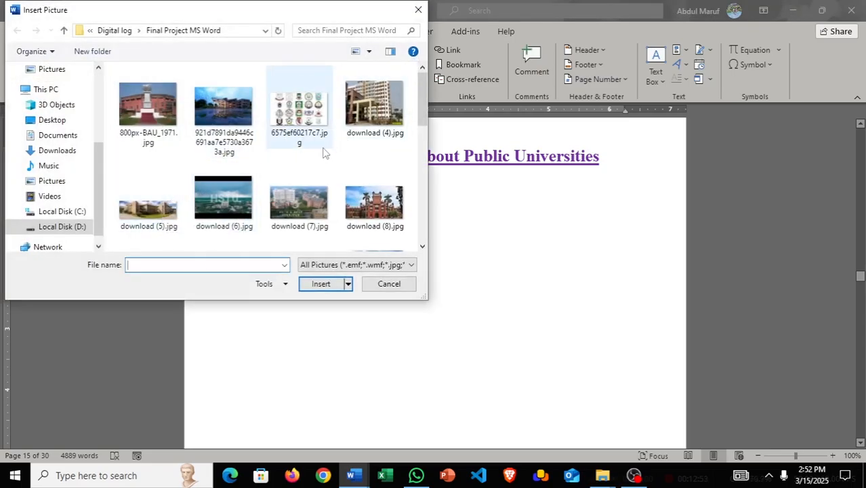
pyautogui.scroll(-1, 264, 156)
pyautogui.scroll(-2, 284, 152)
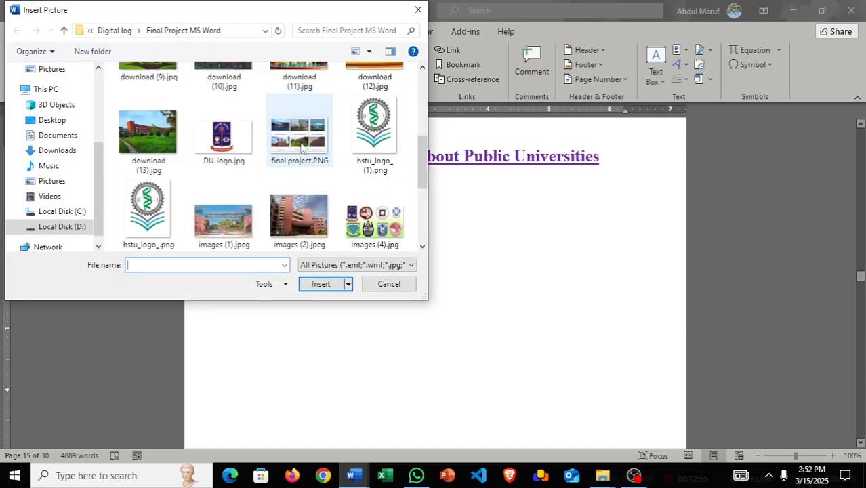
pyautogui.click(303, 228)
pyautogui.click(321, 284)
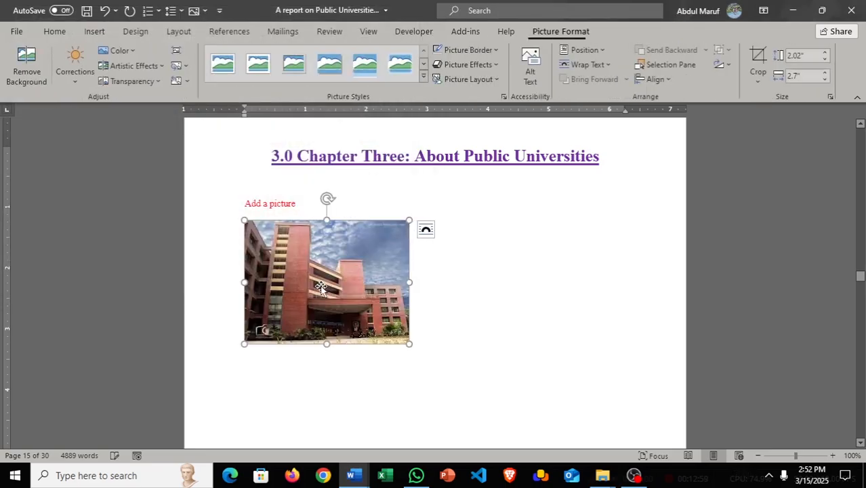
# - Set the building picture's text wrapping to Top and Bottom and move it towards the middle of the page
pyautogui.click(425, 229)
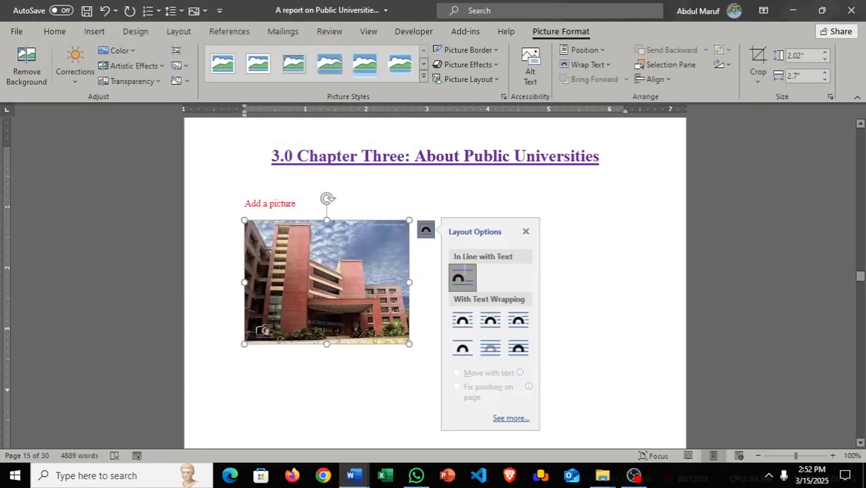
pyautogui.click(464, 347)
pyautogui.moveTo(343, 270); pyautogui.dragTo(435, 262)
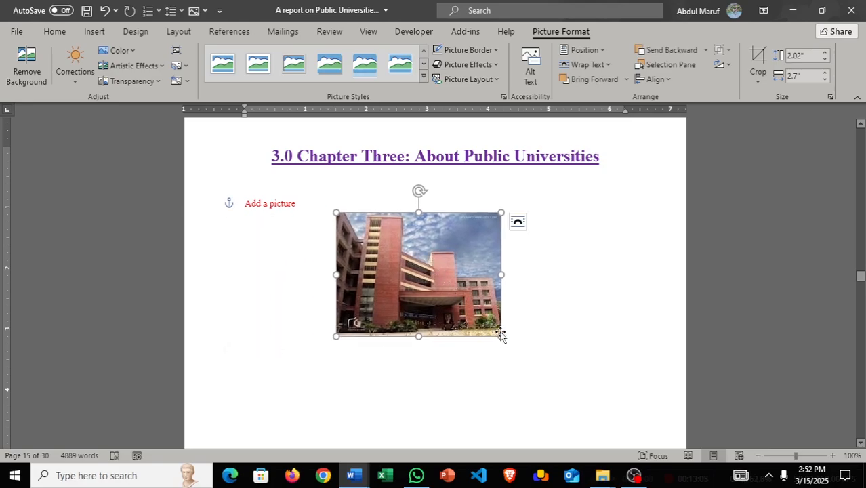
# - Enlarge the building picture proportionally and reposition it under the Chapter Three title
pyautogui.moveTo(500, 336); pyautogui.dragTo(619, 400)
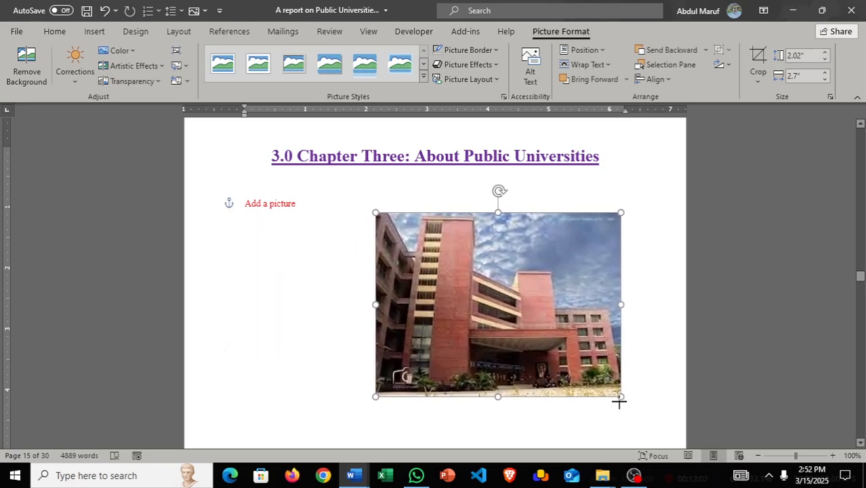
pyautogui.moveTo(591, 370); pyautogui.dragTo(568, 369)
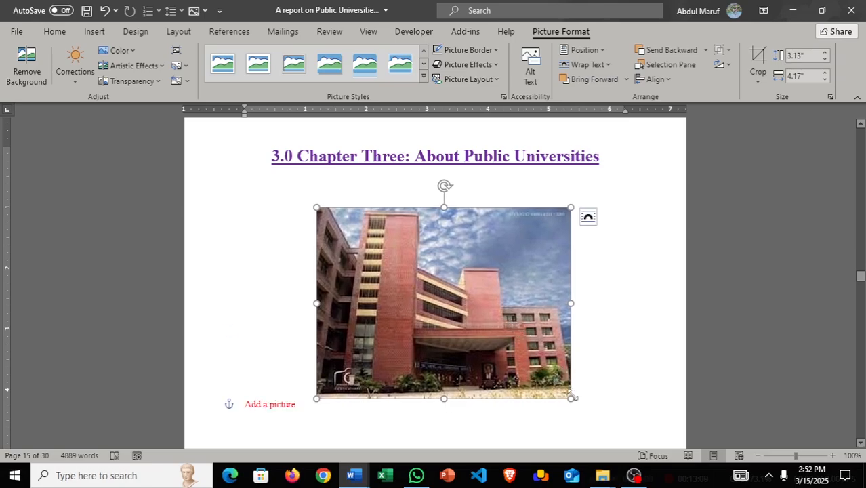
pyautogui.moveTo(573, 403); pyautogui.dragTo(612, 427)
pyautogui.moveTo(441, 313)
pyautogui.mouseDown()
pyautogui.moveTo(441, 334)
pyautogui.moveTo(435, 324)
pyautogui.mouseUp()
pyautogui.scroll(-2, 414, 319)
pyautogui.click(286, 185)
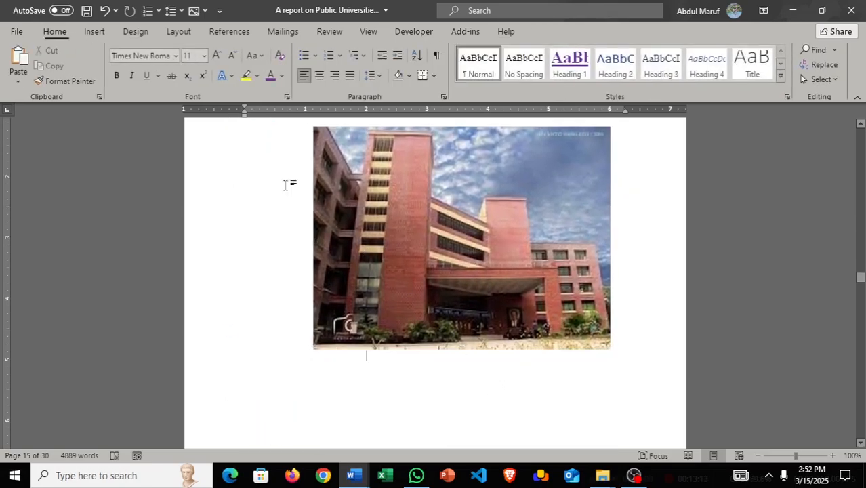
# - Insert the picture images (1).jpeg from the Final Project MS Word folder below the building picture
pyautogui.click(95, 32)
pyautogui.click(133, 67)
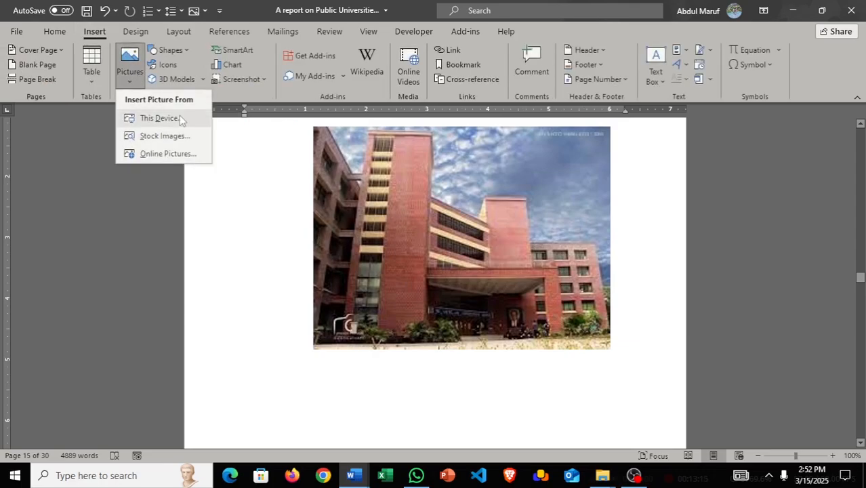
pyautogui.click(155, 118)
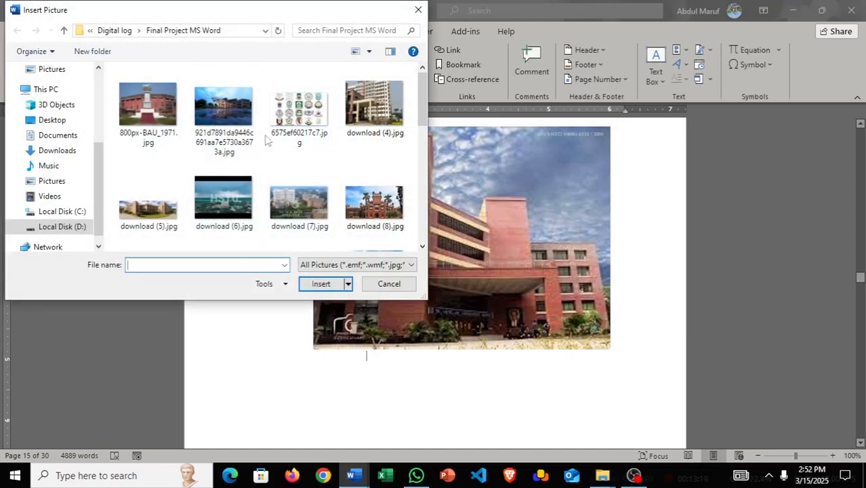
pyautogui.click(383, 129)
pyautogui.scroll(-2, 292, 207)
pyautogui.scroll(2, 293, 206)
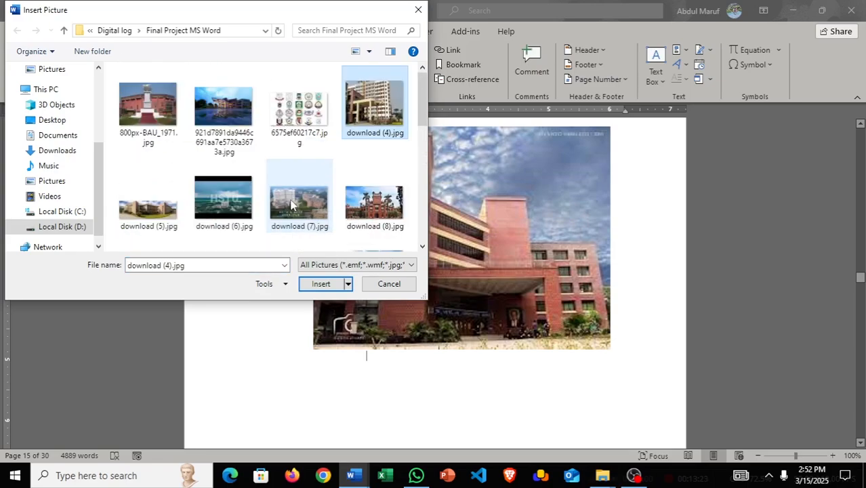
pyautogui.scroll(-2, 292, 204)
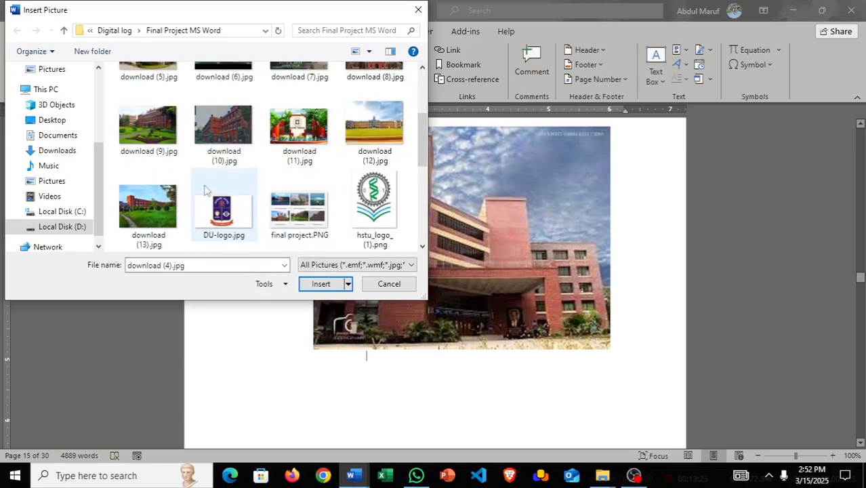
pyautogui.scroll(-3, 205, 188)
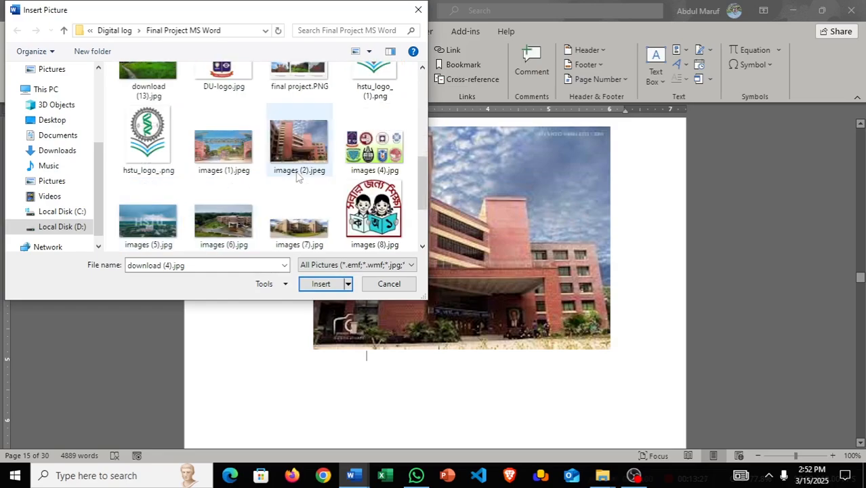
pyautogui.click(252, 157)
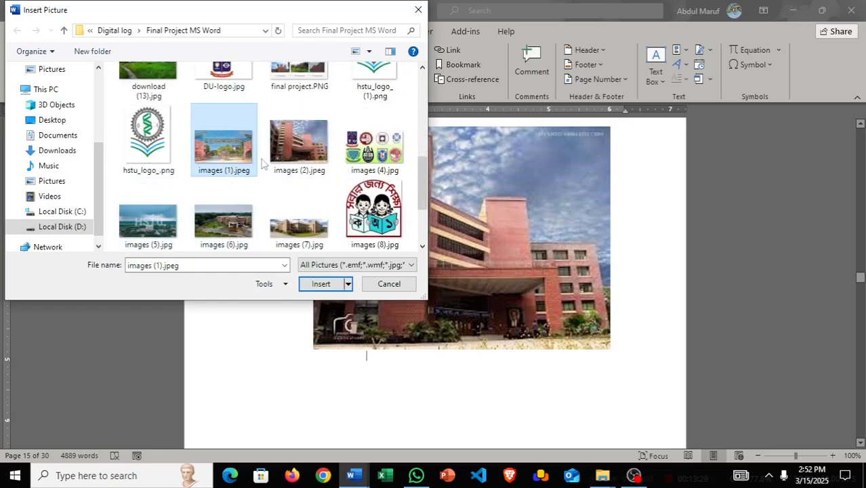
pyautogui.click(320, 284)
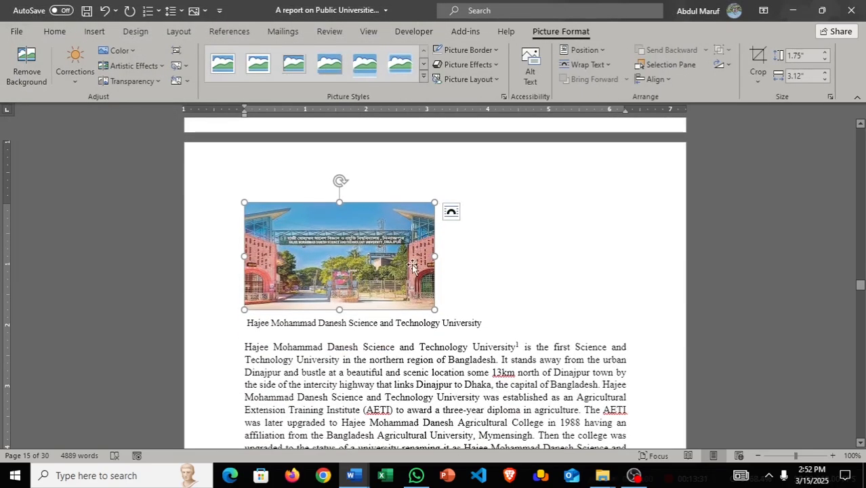
# - Set the university gate picture's text wrapping to Top and Bottom and move it directly below the building picture
pyautogui.click(445, 215)
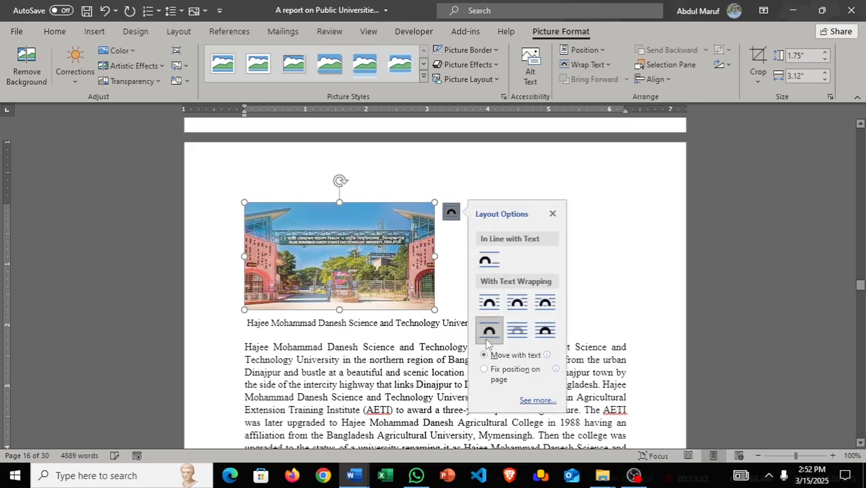
pyautogui.click(495, 330)
pyautogui.scroll(10, 461, 298)
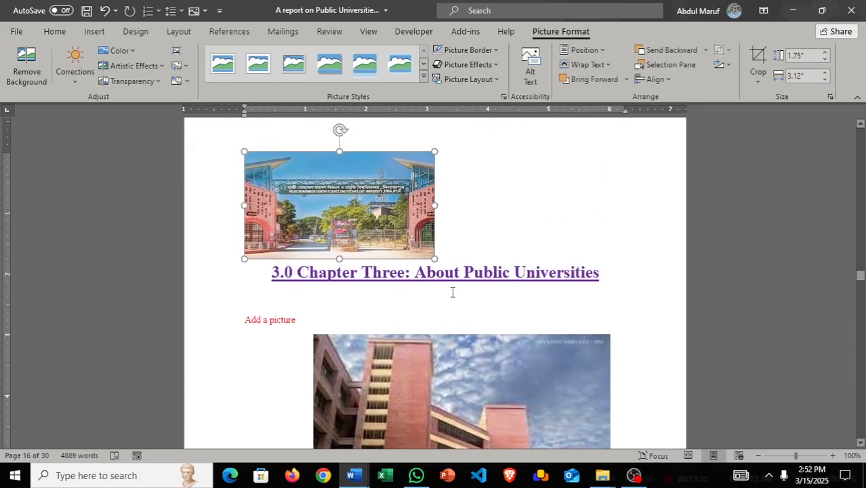
pyautogui.moveTo(354, 188); pyautogui.dragTo(431, 361)
pyautogui.scroll(-3, 459, 269)
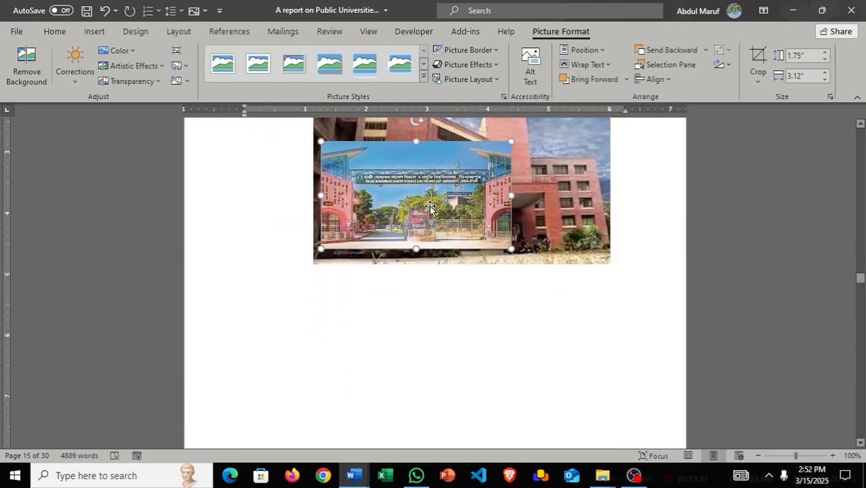
pyautogui.moveTo(429, 206); pyautogui.dragTo(442, 336)
pyautogui.scroll(1, 431, 236)
pyautogui.scroll(-4, 431, 235)
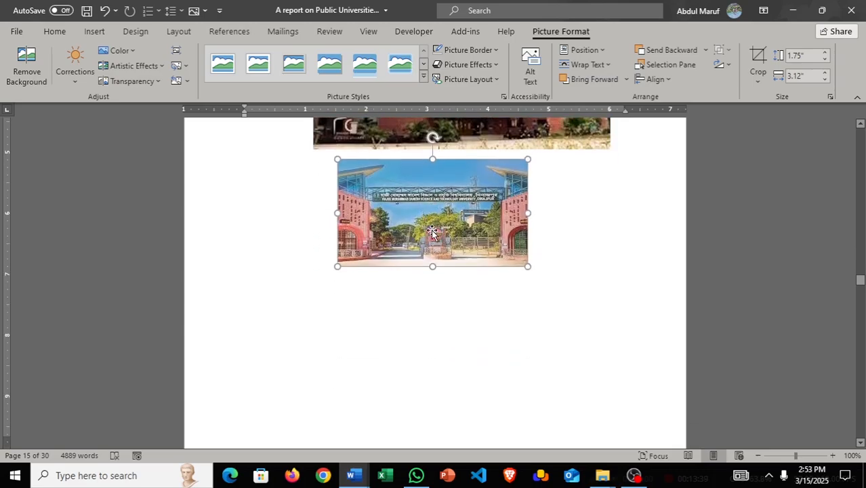
# - Enlarge the university gate picture proportionally and line up its left edge with the building picture's
pyautogui.moveTo(528, 259); pyautogui.dragTo(454, 285)
pyautogui.scroll(-3, 496, 268)
pyautogui.scroll(8, 496, 266)
pyautogui.scroll(3, 495, 266)
pyautogui.click(271, 295)
pyautogui.scroll(-10, 534, 301)
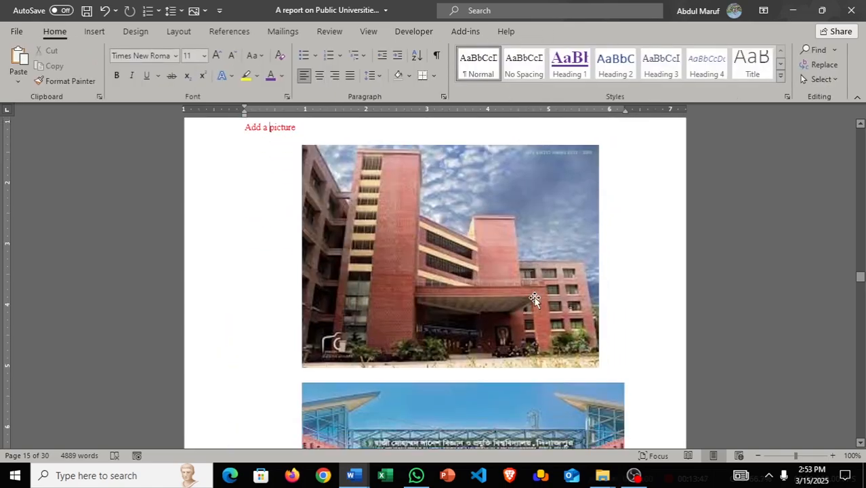
# - Number the "Hajee Mohammad Danesh Science and Technology University" title 3.1 and apply the Heading 2 style to it
pyautogui.scroll(-5, 529, 337)
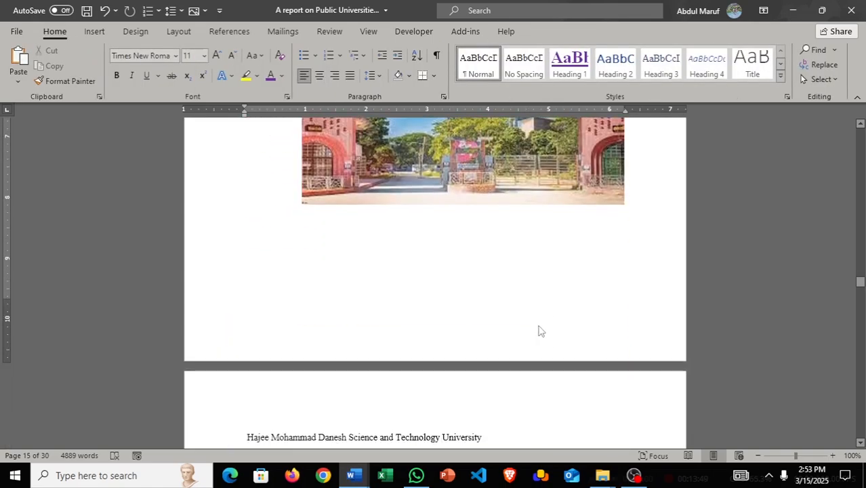
pyautogui.scroll(3, 535, 318)
pyautogui.scroll(-4, 517, 303)
pyautogui.scroll(10, 518, 303)
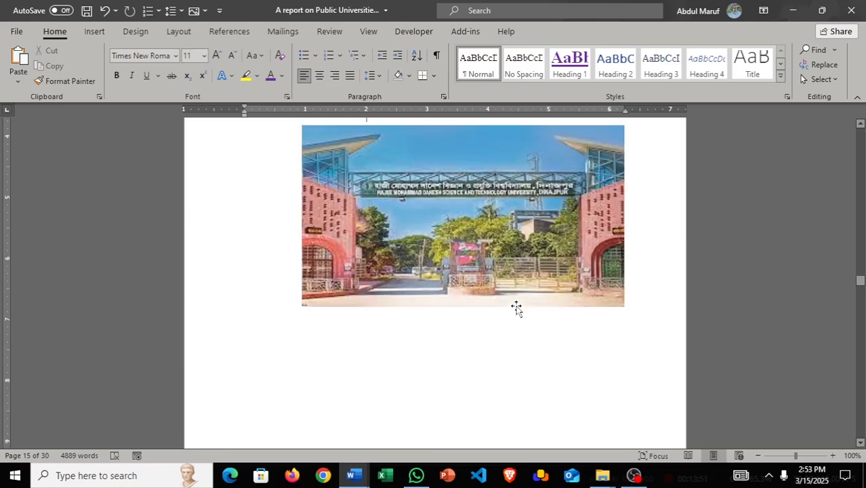
pyautogui.scroll(-2, 416, 305)
pyautogui.scroll(-8, 417, 305)
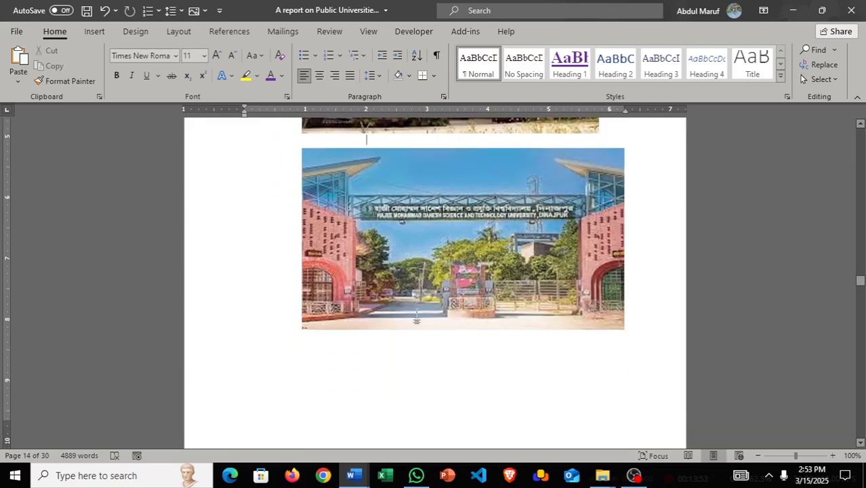
pyautogui.moveTo(496, 344); pyautogui.dragTo(222, 347)
pyautogui.scroll(-1, 427, 313)
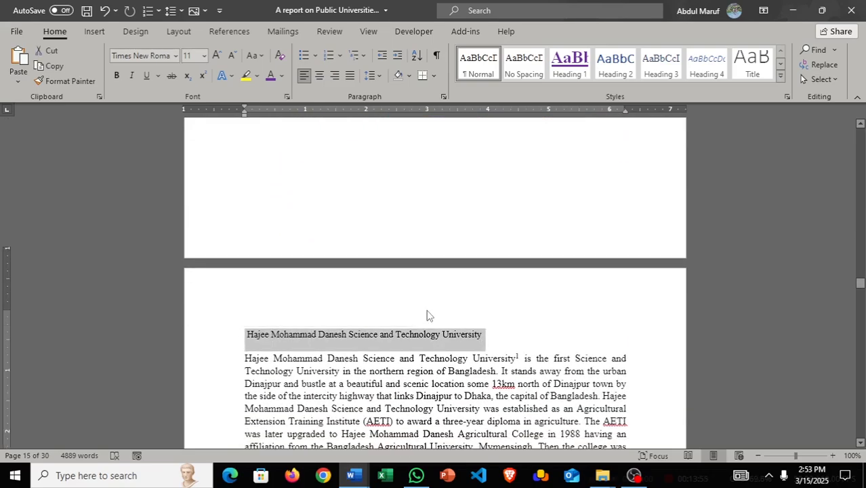
pyautogui.click(358, 314)
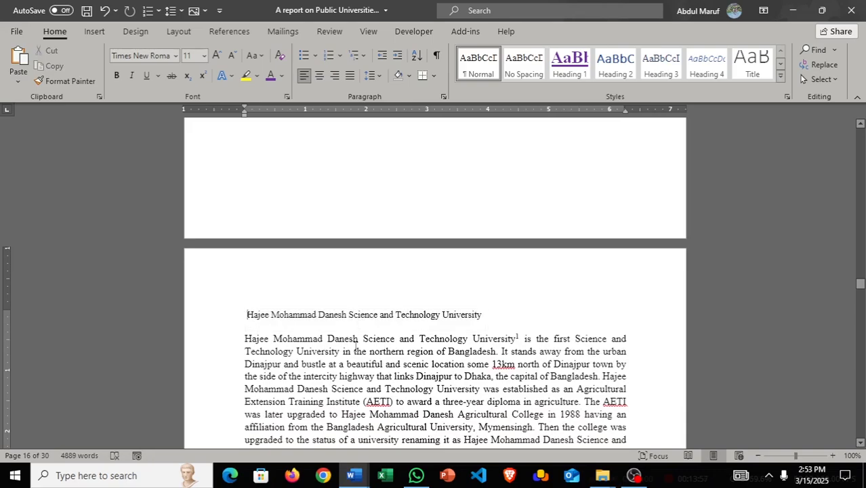
pyautogui.write('.1')
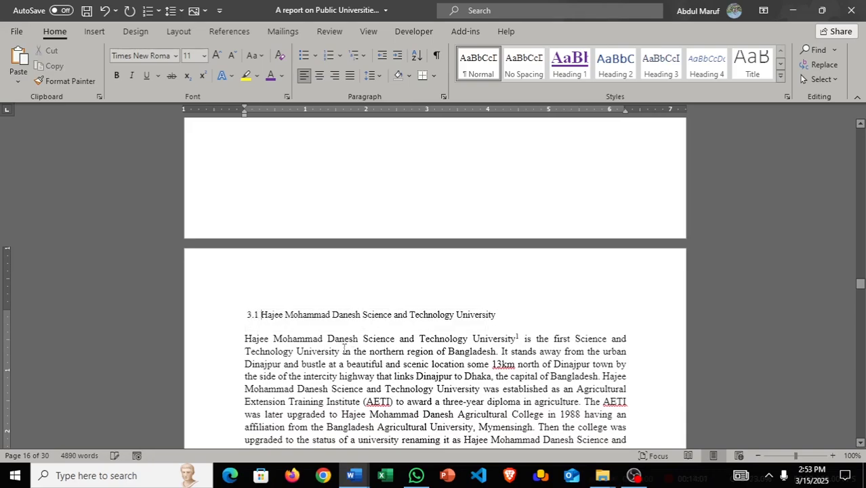
pyautogui.press('BackSpace')
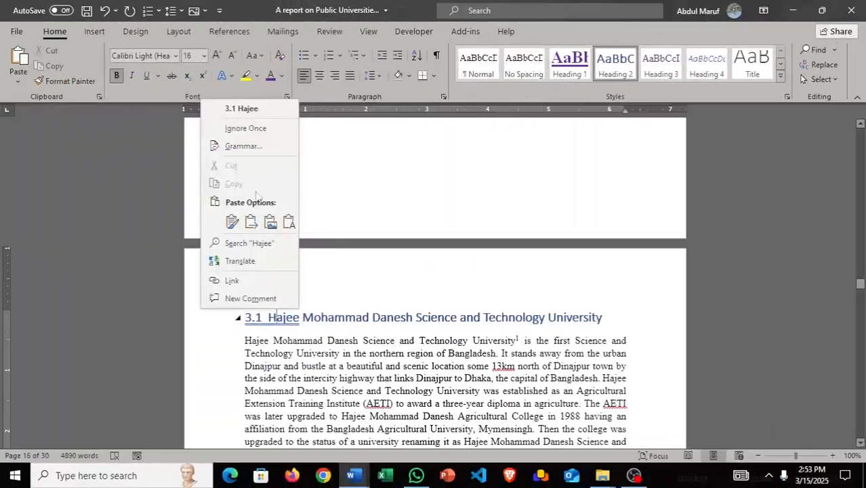
pyautogui.press('Escape')
# - Insert the HSTU logo picture into the first paragraph of section 3.1
pyautogui.scroll(-3, 383, 377)
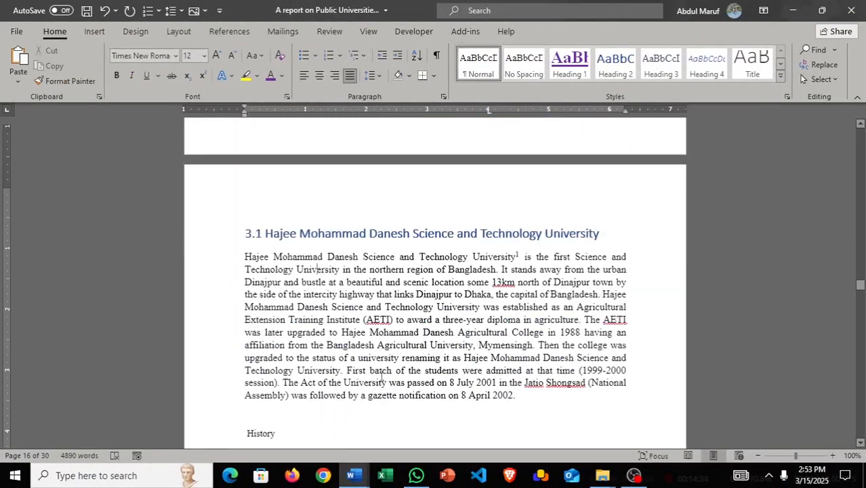
pyautogui.scroll(-3, 381, 377)
pyautogui.moveTo(278, 308); pyautogui.dragTo(227, 299)
pyautogui.click(279, 307)
pyautogui.scroll(4, 407, 284)
pyautogui.scroll(-1, 422, 274)
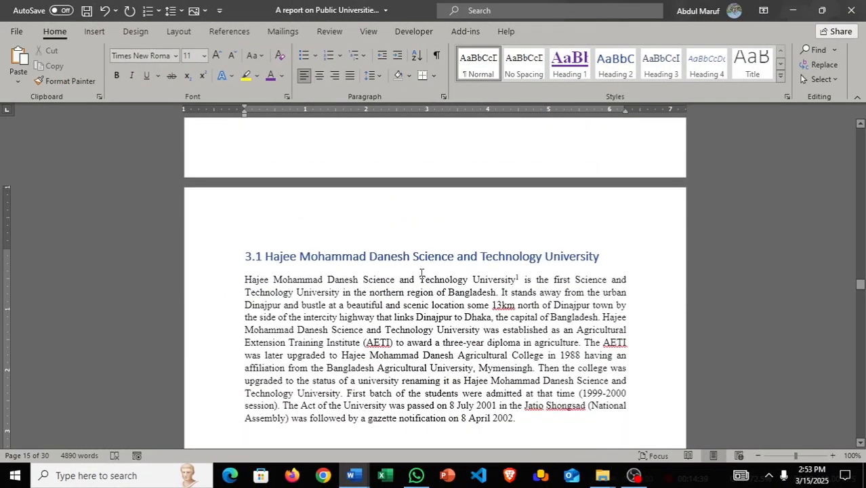
pyautogui.scroll(-1, 475, 291)
pyautogui.click(525, 303)
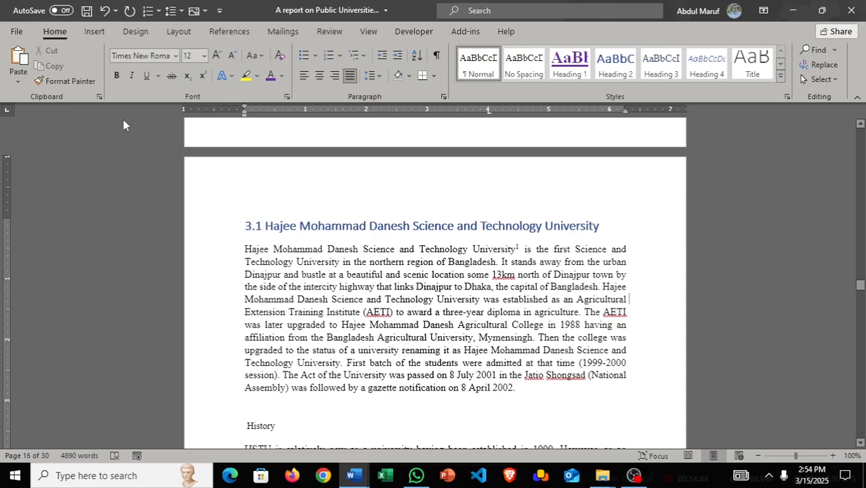
pyautogui.click(95, 31)
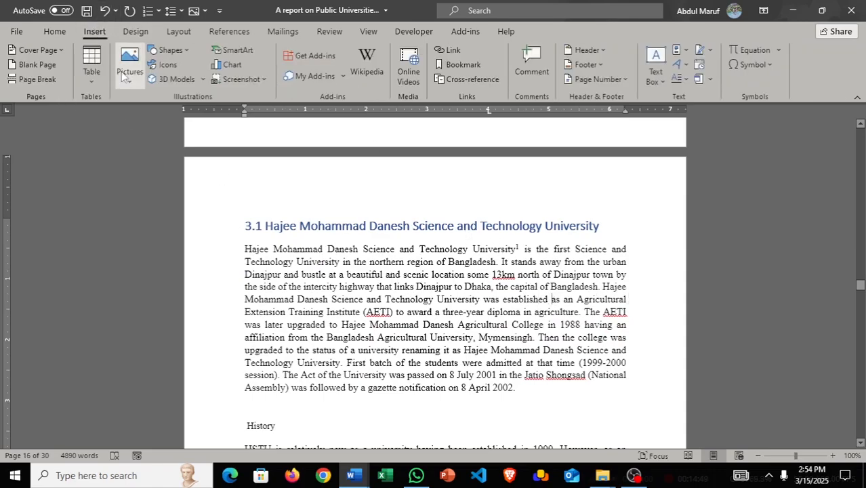
pyautogui.click(129, 67)
pyautogui.click(159, 116)
pyautogui.click(371, 234)
pyautogui.press('Return')
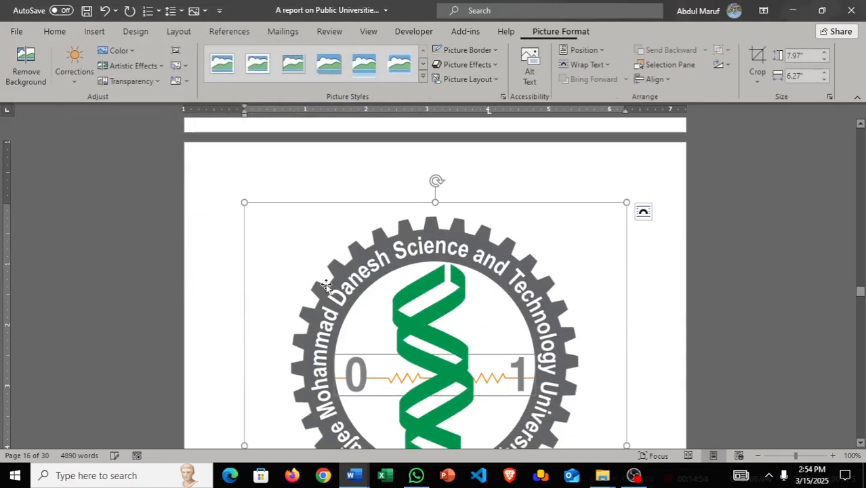
# - Set the HSTU logo's text wrapping to Top and Bottom, shrink it to about 1.09 by 0.85 inches and move it into section 3.1's paragraph
pyautogui.scroll(-3, 594, 238)
pyautogui.scroll(3, 610, 258)
pyautogui.click(644, 273)
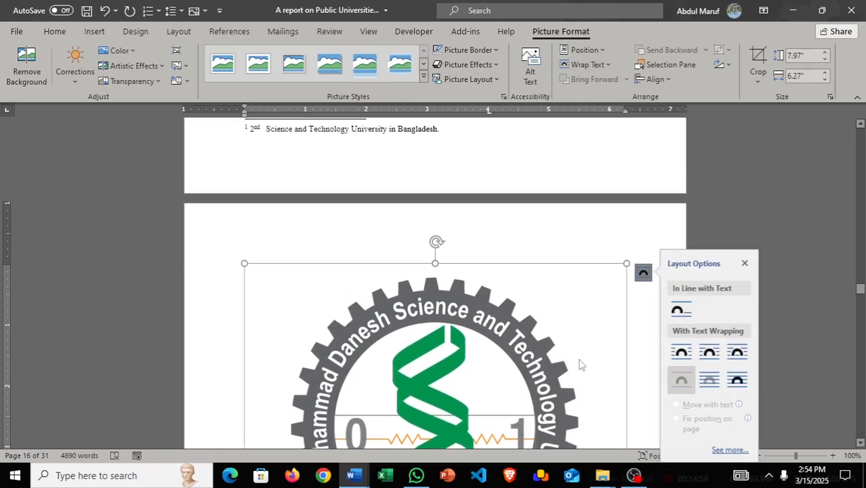
pyautogui.scroll(-9, 628, 352)
pyautogui.scroll(-5, 507, 369)
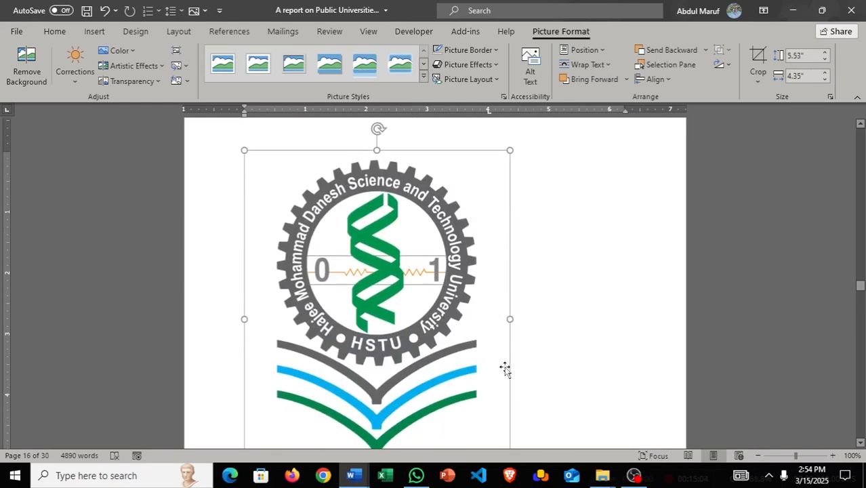
pyautogui.moveTo(513, 369); pyautogui.dragTo(367, 180)
pyautogui.moveTo(364, 333); pyautogui.dragTo(589, 256)
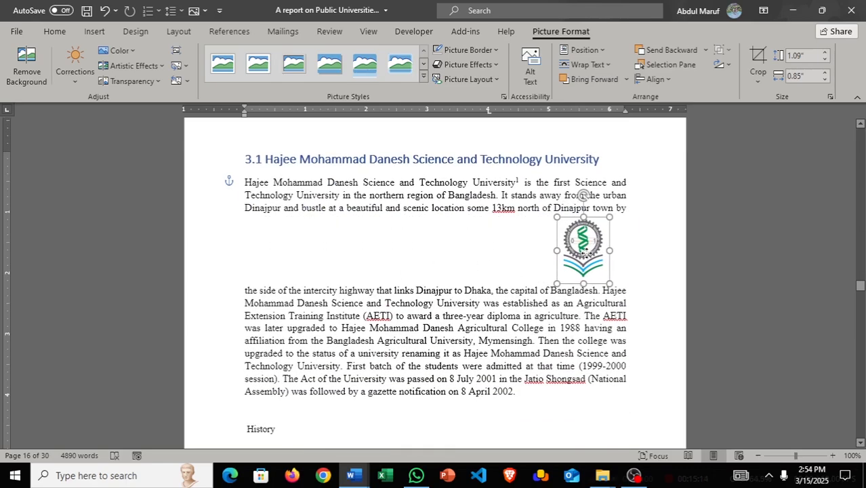
# - Change the HSTU logo's text wrapping to Tight, enlarge it and place it along the paragraph's right margin
pyautogui.click(625, 226)
pyautogui.click(692, 317)
pyautogui.moveTo(610, 283); pyautogui.dragTo(658, 347)
pyautogui.moveTo(594, 263); pyautogui.dragTo(558, 246)
pyautogui.click(341, 270)
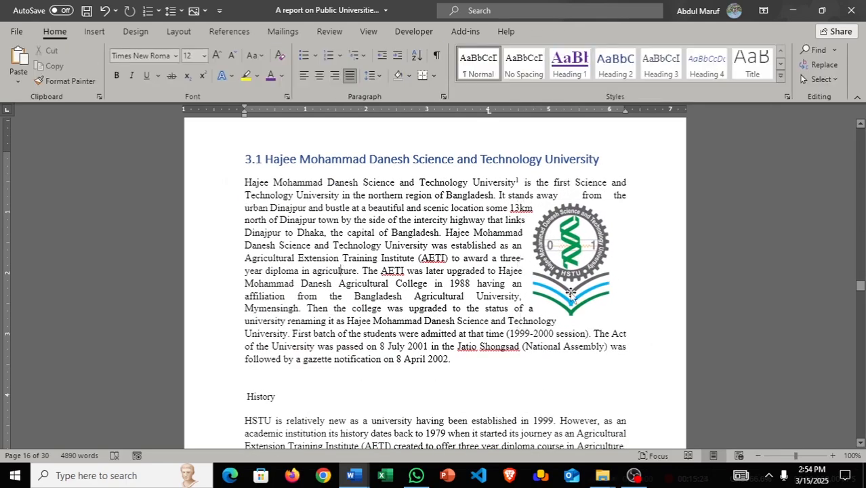
# - Enlarge the HSTU logo slightly and nudge it upwards within the section 3.1 paragraph
pyautogui.scroll(-2, 594, 283)
pyautogui.click(580, 229)
pyautogui.moveTo(623, 267); pyautogui.dragTo(632, 278)
pyautogui.moveTo(581, 224); pyautogui.dragTo(582, 212)
pyautogui.scroll(2, 402, 217)
pyautogui.scroll(-1, 402, 217)
pyautogui.click(453, 291)
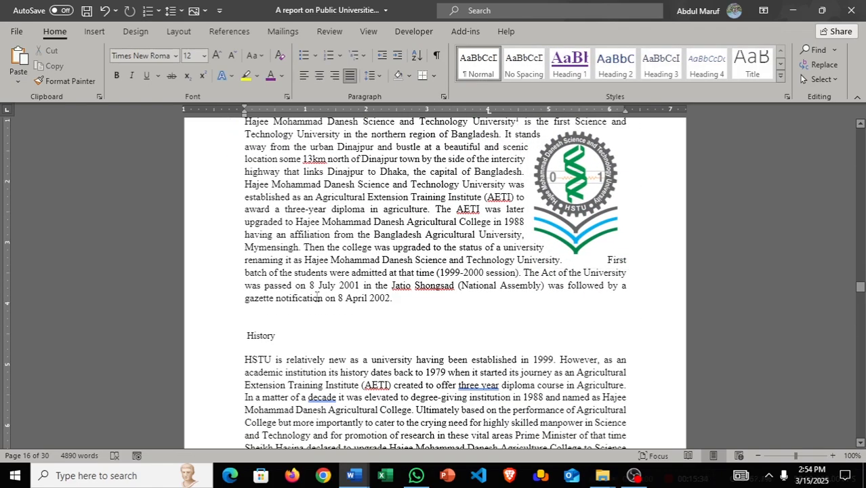
# - Number the "History" subheading 3.1.1 and apply the Heading 3 style to it
pyautogui.scroll(-3, 318, 296)
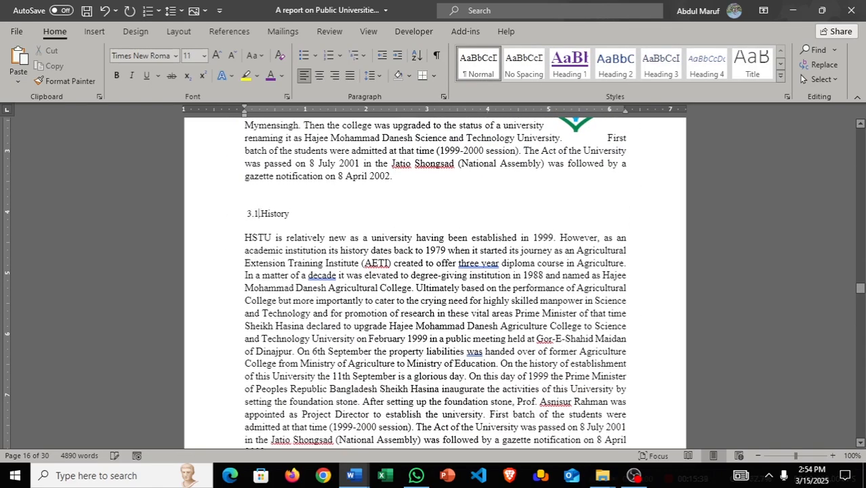
pyautogui.moveTo(328, 220); pyautogui.dragTo(237, 218)
pyautogui.click(661, 65)
pyautogui.click(401, 218)
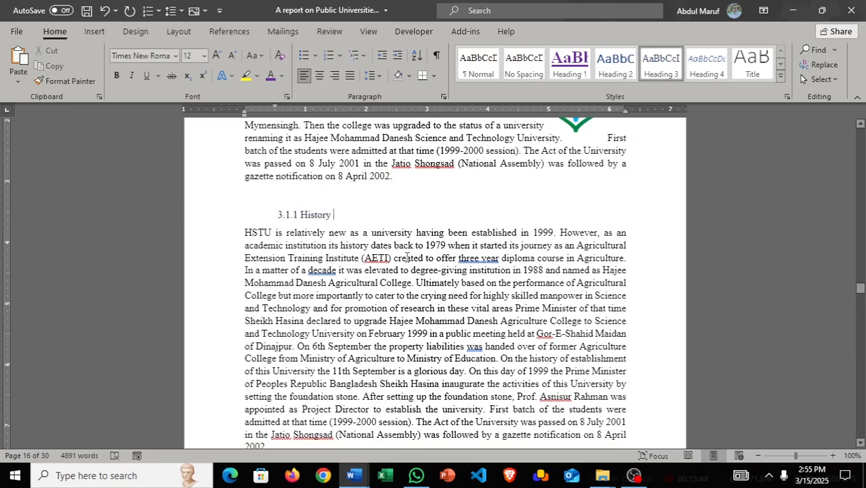
# - Number the "Faculties" subheading 3.1.2 and apply the Heading 3 style to it
pyautogui.scroll(5, 408, 257)
pyautogui.scroll(-5, 408, 257)
pyautogui.scroll(-5, 408, 257)
pyautogui.moveTo(284, 161); pyautogui.dragTo(250, 157)
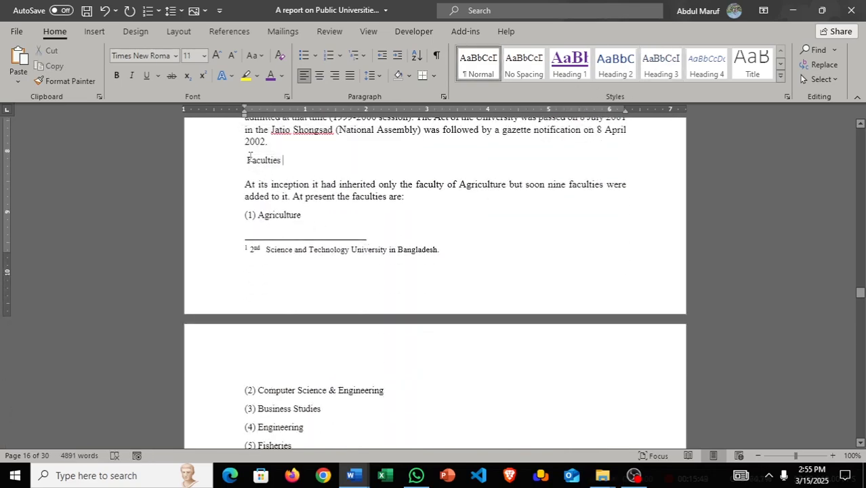
pyautogui.moveTo(333, 153); pyautogui.dragTo(235, 160)
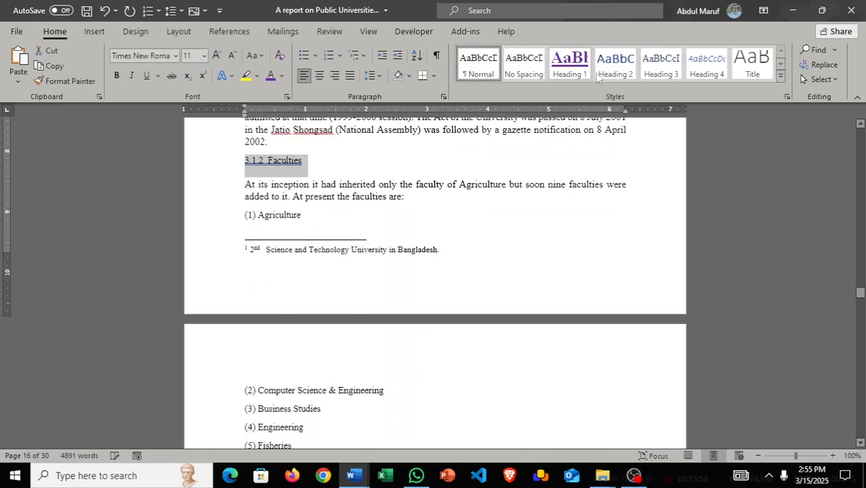
pyautogui.click(661, 64)
pyautogui.rightClick(314, 164)
pyautogui.click(299, 171)
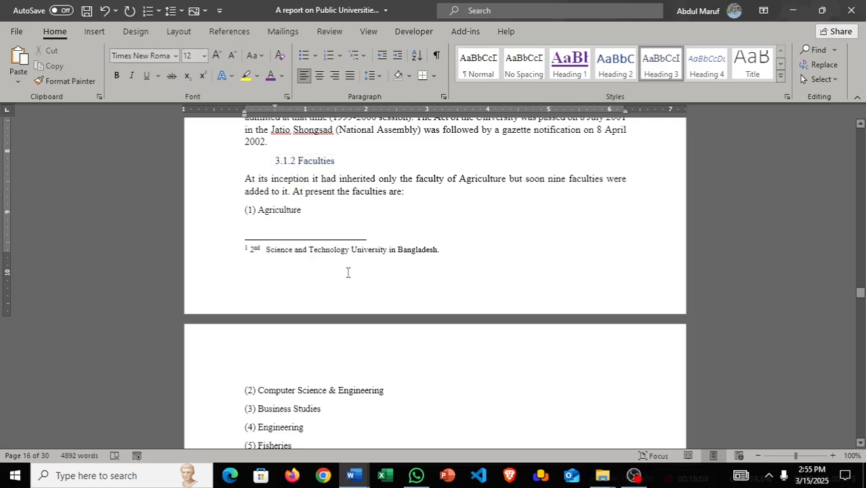
# - Undo the numbering and Heading 3 styling of the History and Faculties subheadings
pyautogui.hotkey('ctrl', 'z')
pyautogui.hotkey('ctrl', 'z')
pyautogui.hotkey('ctrl', 'z')
pyautogui.hotkey('ctrl', 'z')
pyautogui.hotkey('ctrl', 'z')
pyautogui.hotkey('ctrl', 'z')
pyautogui.hotkey('ctrl', 'z')
pyautogui.hotkey('ctrl', 'z')
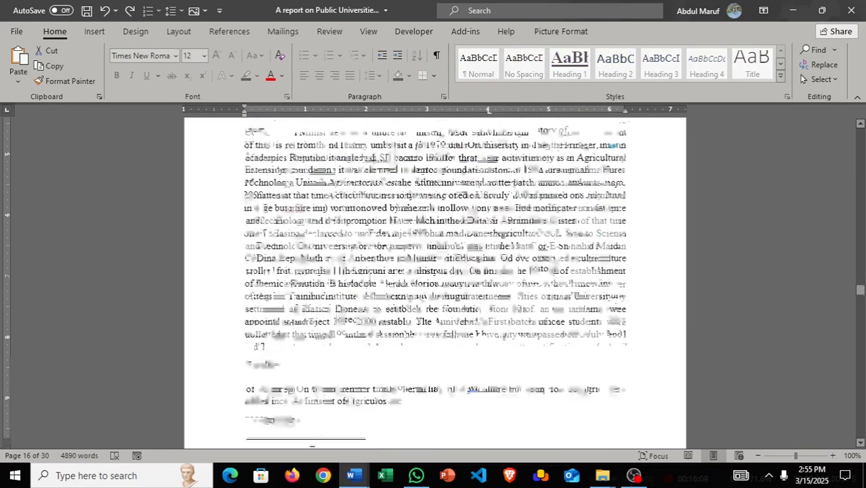
pyautogui.scroll(-4, 371, 278)
pyautogui.moveTo(477, 286); pyautogui.dragTo(242, 280)
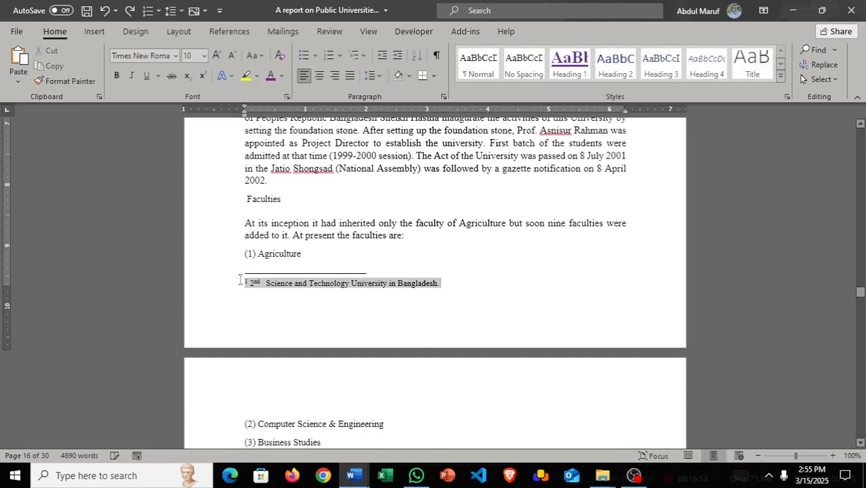
pyautogui.press('BackSpace')
pyautogui.click(333, 258)
pyautogui.press('BackSpace')
pyautogui.press('BackSpace')
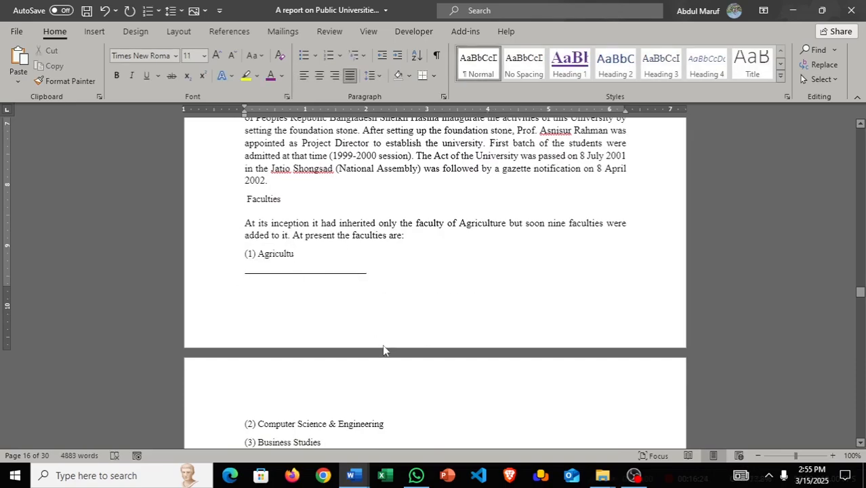
pyautogui.hotkey('ctrl', 'z')
pyautogui.hotkey('ctrl', 'z')
pyautogui.scroll(8, 341, 334)
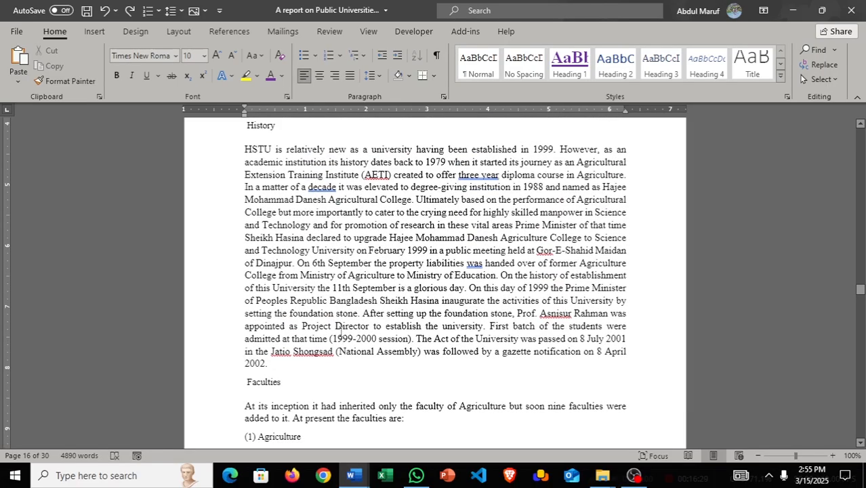
pyautogui.hotkey('ctrl', 'z')
pyautogui.hotkey('ctrl', 'z')
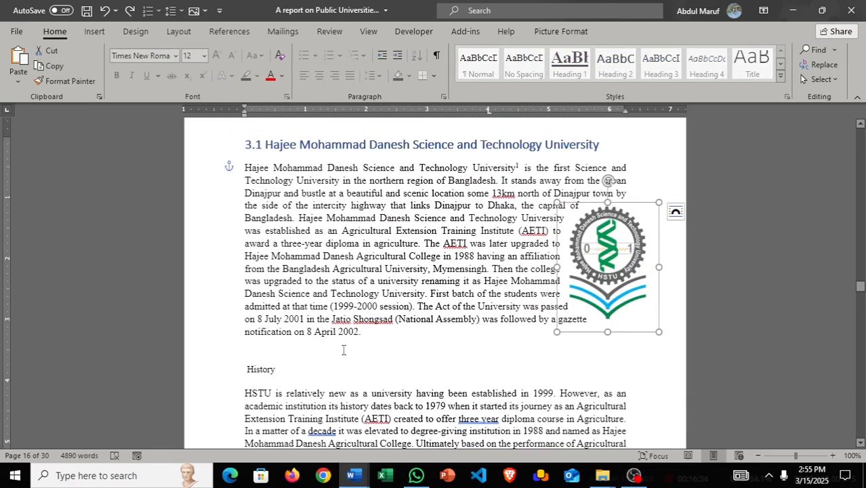
# - Resize the HSTU logo slightly and move it inward and upwards within the section 3.1 paragraph
pyautogui.moveTo(611, 271); pyautogui.dragTo(650, 327)
pyautogui.scroll(-2, 637, 298)
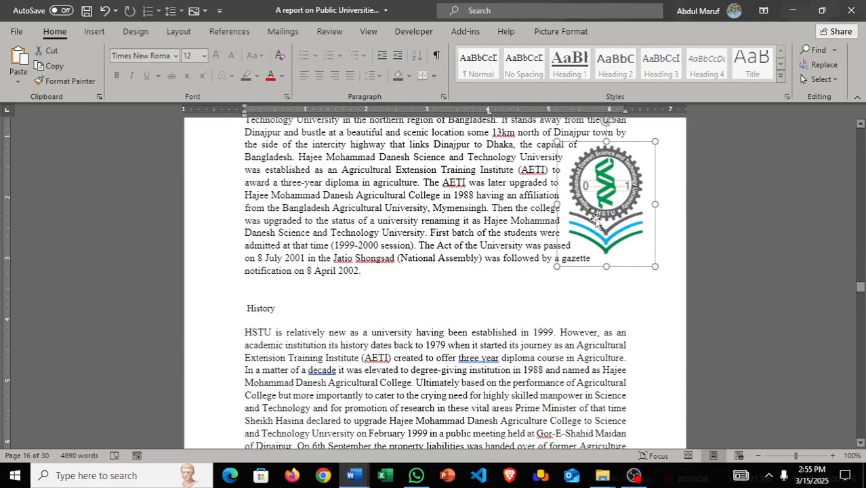
pyautogui.moveTo(605, 210); pyautogui.dragTo(586, 196)
# - Number HSTU's "History" subheading 3.1.1 and apply the Heading 3 style to it
pyautogui.click(340, 316)
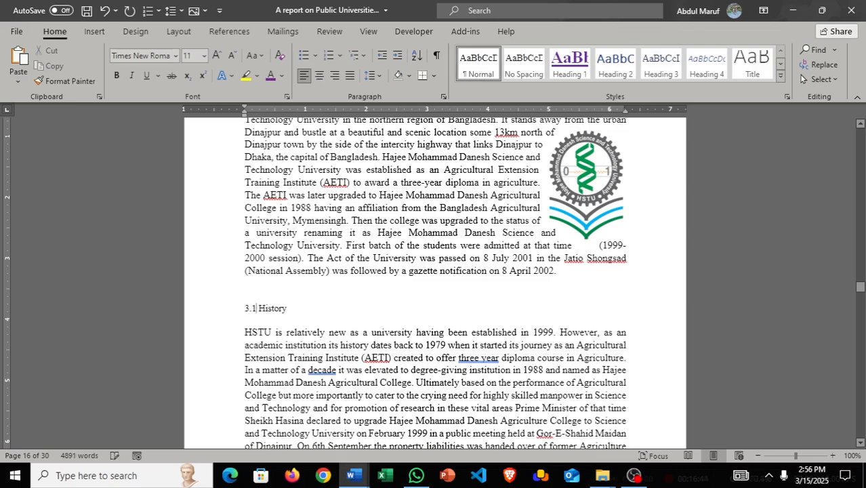
pyautogui.scroll(1, 298, 325)
pyautogui.moveTo(201, 324); pyautogui.dragTo(199, 339)
pyautogui.click(660, 65)
# - Number HSTU's "Faculties" subheading 3.1.2 and apply the Heading 3 style to it
pyautogui.scroll(-10, 344, 311)
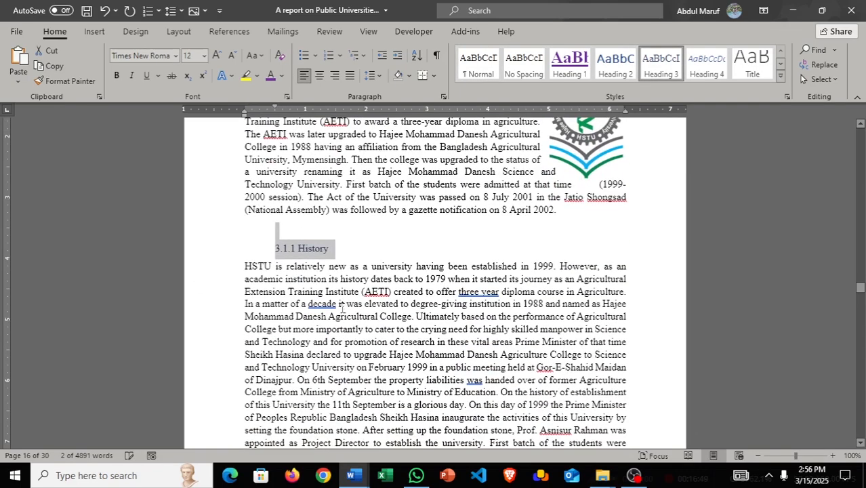
pyautogui.click(262, 296)
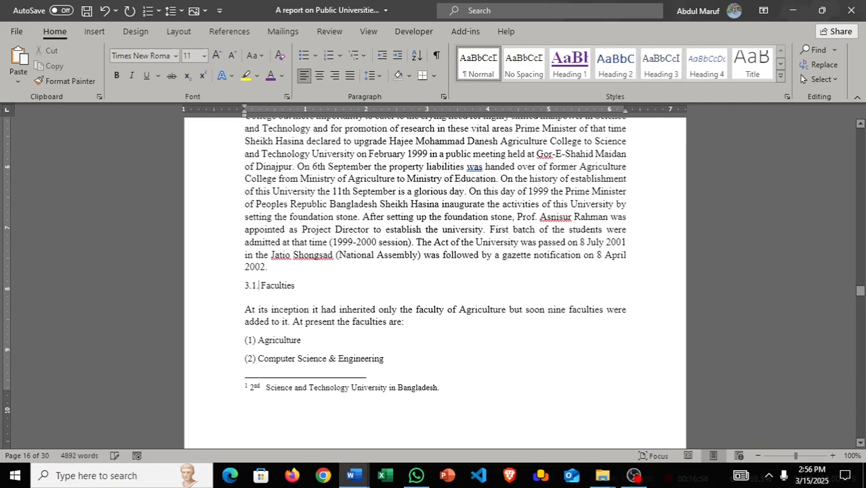
pyautogui.click(292, 309)
pyautogui.moveTo(306, 288); pyautogui.dragTo(237, 286)
pyautogui.click(661, 66)
pyautogui.click(450, 318)
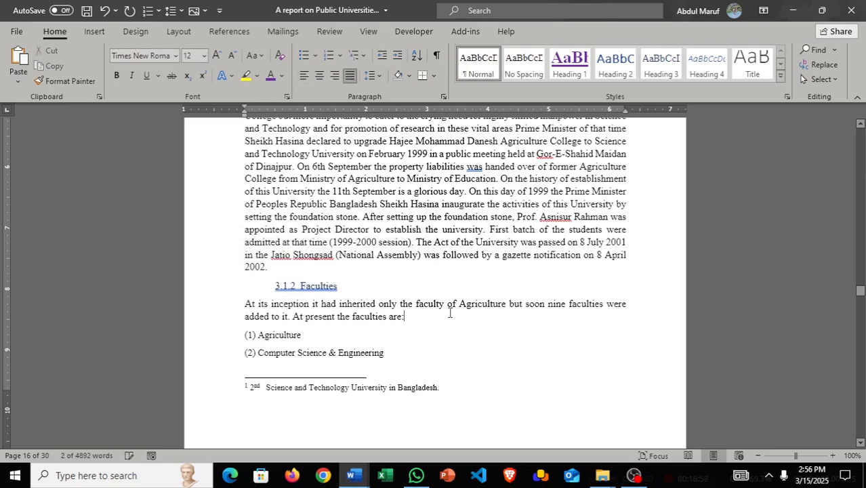
# - Number the "University of Dhaka" heading 3.2 and apply the Heading 2 style to it
pyautogui.scroll(-8, 451, 306)
pyautogui.scroll(-2, 450, 307)
pyautogui.scroll(-2, 404, 167)
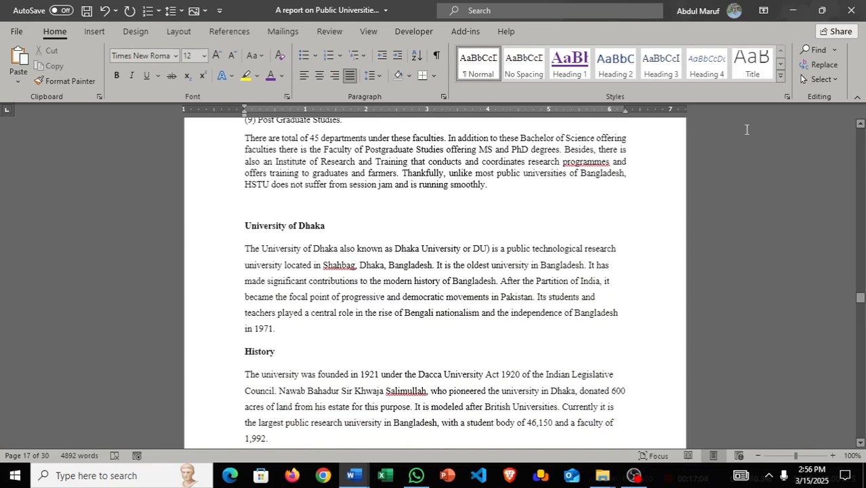
pyautogui.click(244, 225)
pyautogui.write('3.2')
pyautogui.moveTo(353, 226); pyautogui.dragTo(244, 226)
pyautogui.click(616, 64)
# - Insert the picture DU-logo.jpg from the Final Project MS Word folder into the University of Dhaka introduction
pyautogui.scroll(-3, 389, 240)
pyautogui.click(600, 205)
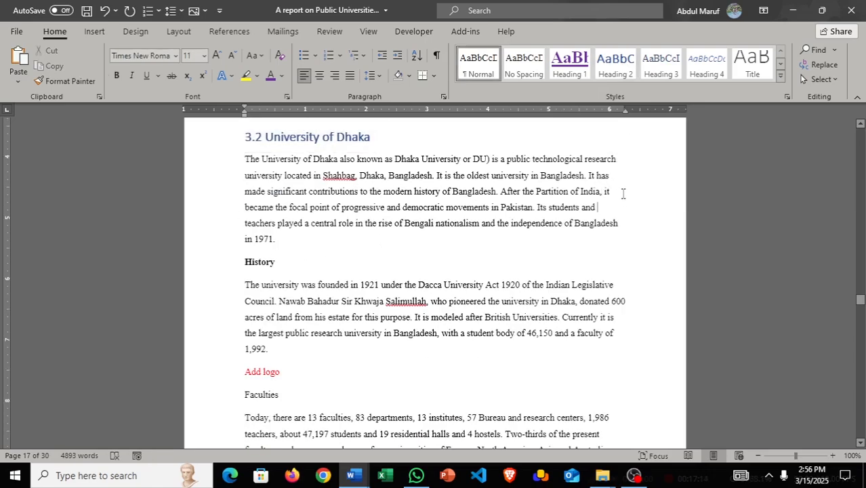
pyautogui.click(101, 32)
pyautogui.click(124, 65)
pyautogui.click(154, 117)
pyautogui.scroll(-5, 265, 155)
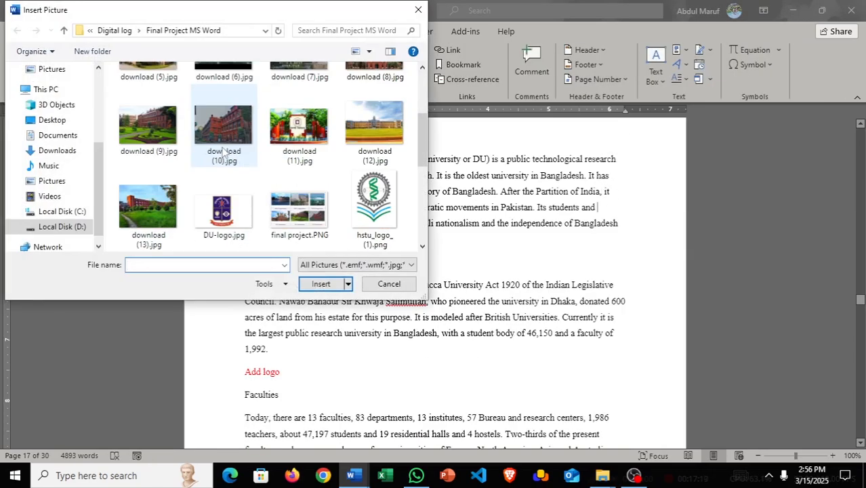
pyautogui.click(224, 136)
pyautogui.click(320, 284)
# - Shrink the Dhaka University logo to about 2.07 by 3.7 inches, wrap the text around it and place it right of the introduction
pyautogui.moveTo(624, 430); pyautogui.dragTo(480, 338)
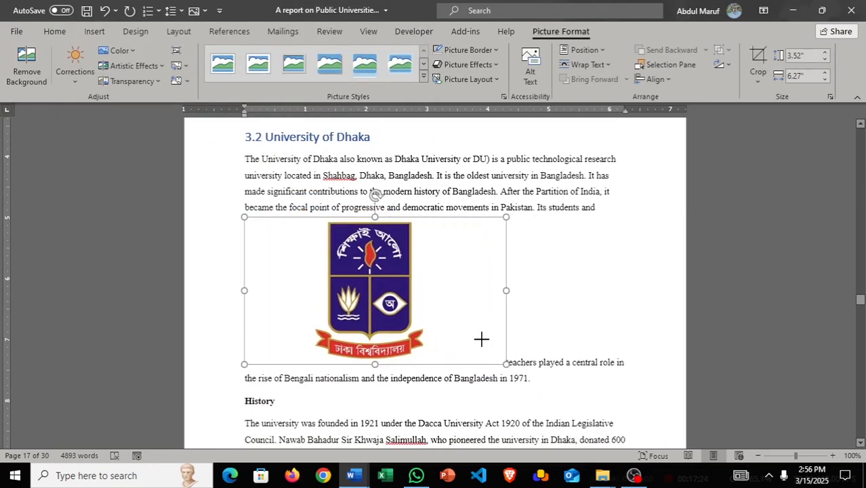
pyautogui.click(528, 227)
pyautogui.click(541, 316)
pyautogui.moveTo(465, 215); pyautogui.dragTo(589, 218)
pyautogui.moveTo(677, 287); pyautogui.dragTo(682, 290)
pyautogui.moveTo(606, 235); pyautogui.dragTo(589, 241)
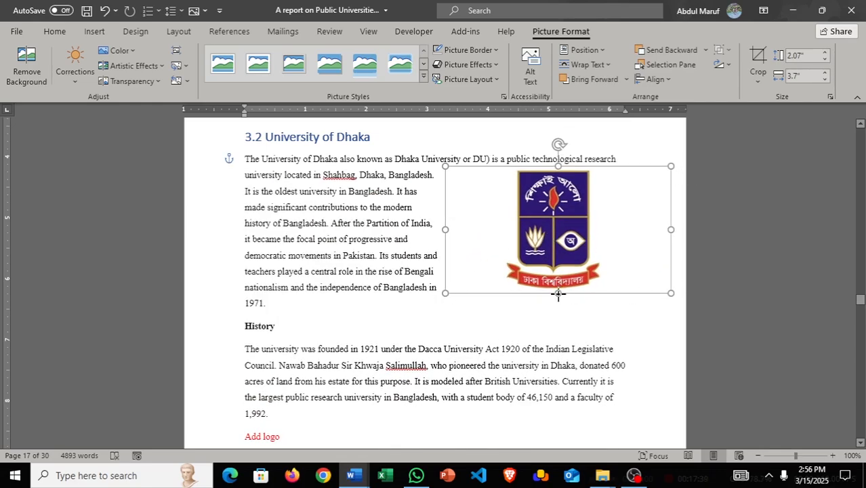
pyautogui.moveTo(558, 293); pyautogui.dragTo(557, 288)
# - Justify the University of Dhaka introduction, then adjust the logo's height and vertical position beside the paragraph
pyautogui.moveTo(245, 158); pyautogui.dragTo(515, 305)
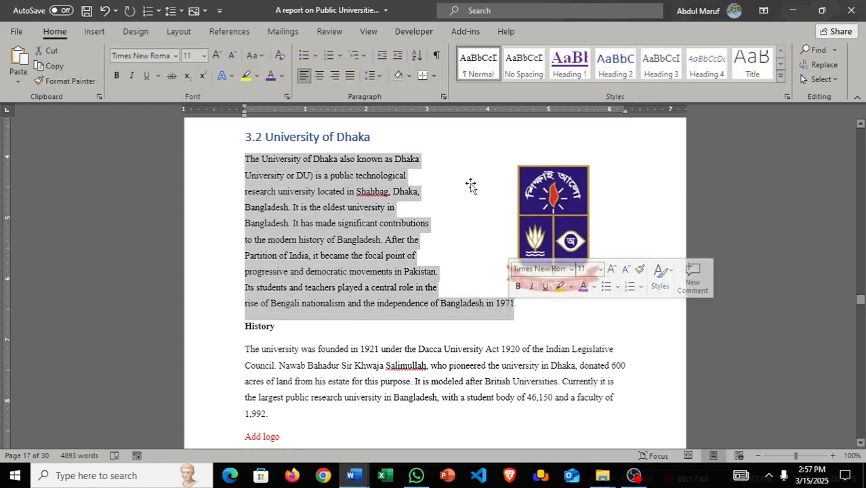
pyautogui.hotkey('ctrl', 'j')
pyautogui.click(553, 254)
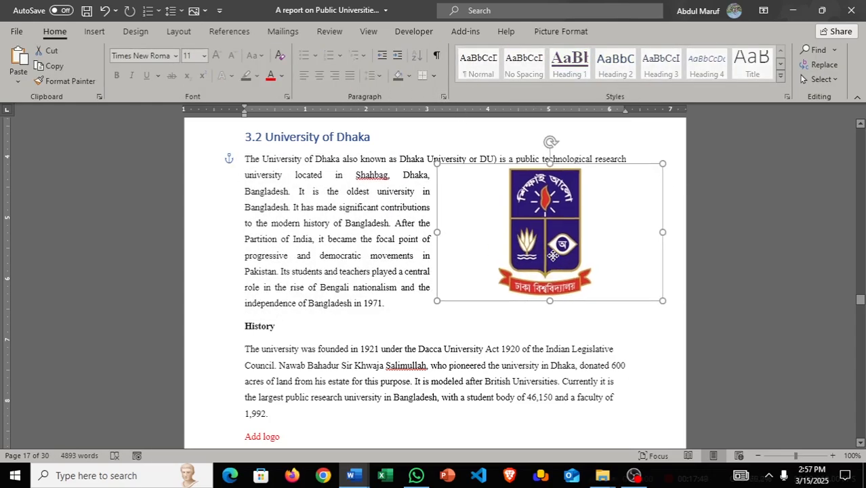
pyautogui.moveTo(553, 255); pyautogui.dragTo(553, 258)
pyautogui.moveTo(551, 305); pyautogui.dragTo(553, 315)
pyautogui.moveTo(528, 264); pyautogui.dragTo(528, 260)
# - Number the University of Dhaka's "History" subheading 3.2.1 and apply the Heading 3 style to it
pyautogui.click(400, 347)
pyautogui.scroll(-3, 566, 256)
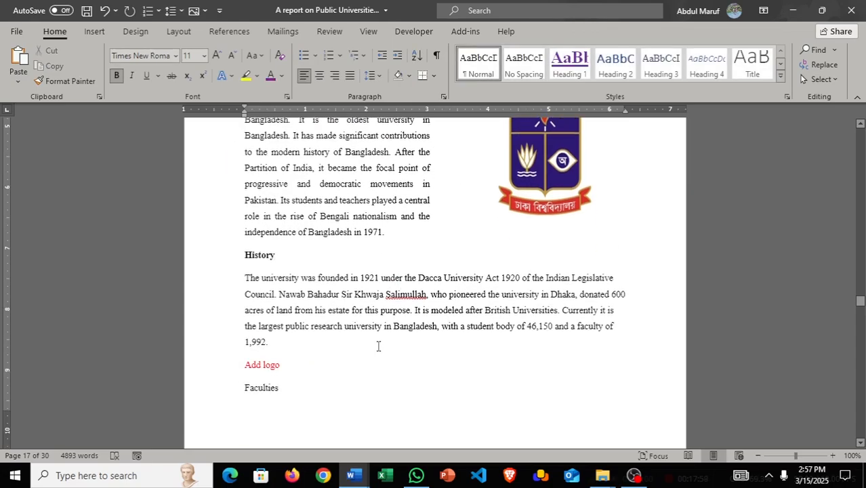
pyautogui.scroll(5, 377, 347)
pyautogui.scroll(-3, 304, 253)
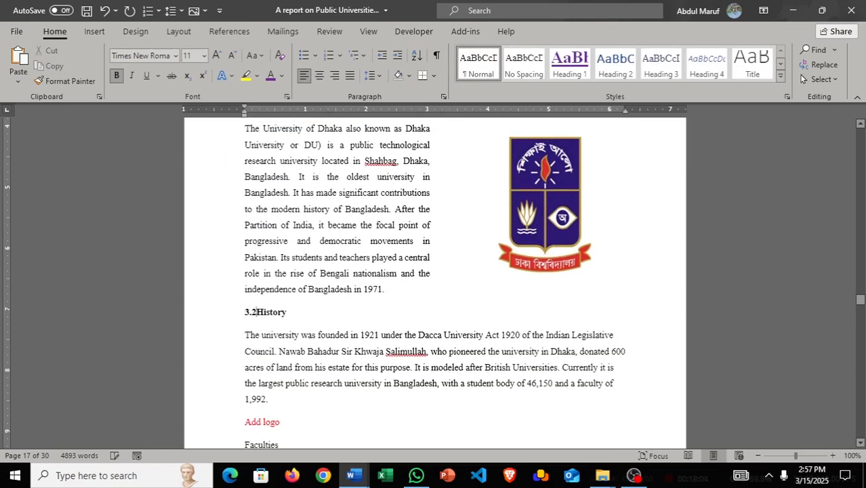
pyautogui.tripleClick(262, 312)
pyautogui.hotkey('ctrl', 'alt', '3')
# - Delete the red "Add logo" note above the University of Dhaka's "Faculties" subheading
pyautogui.scroll(-3, 326, 316)
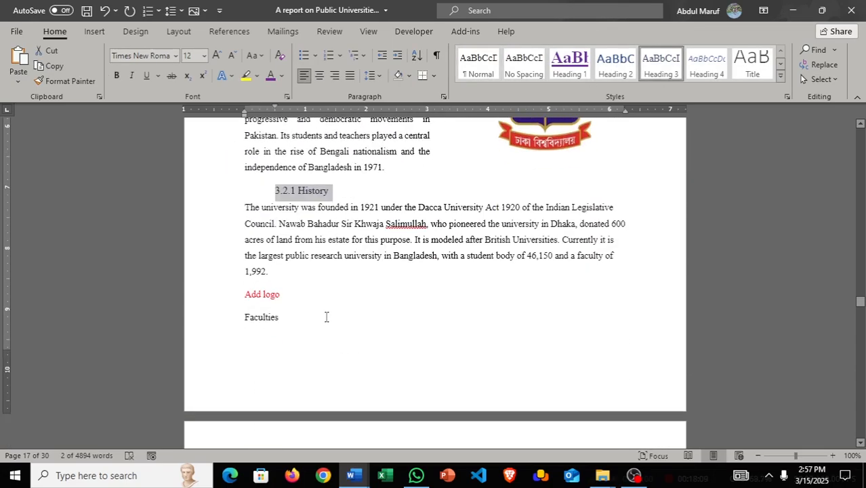
pyautogui.click(212, 298)
pyautogui.press('BackSpace')
pyautogui.scroll(-1, 215, 280)
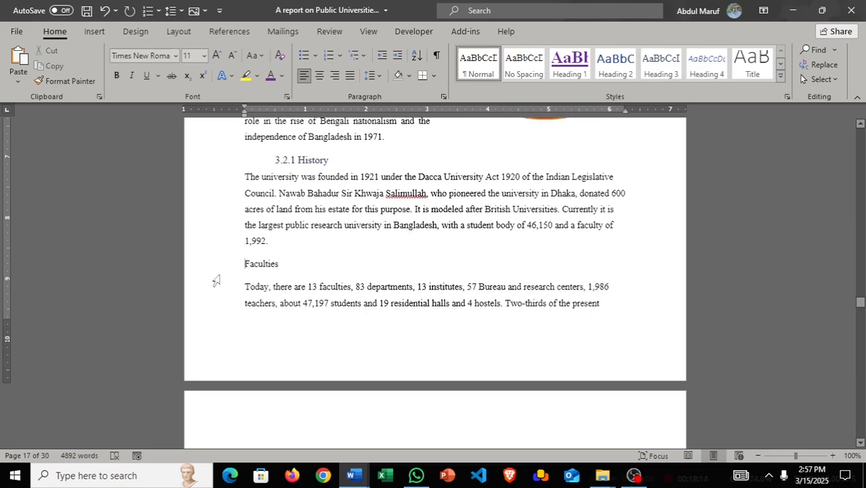
pyautogui.click(213, 263)
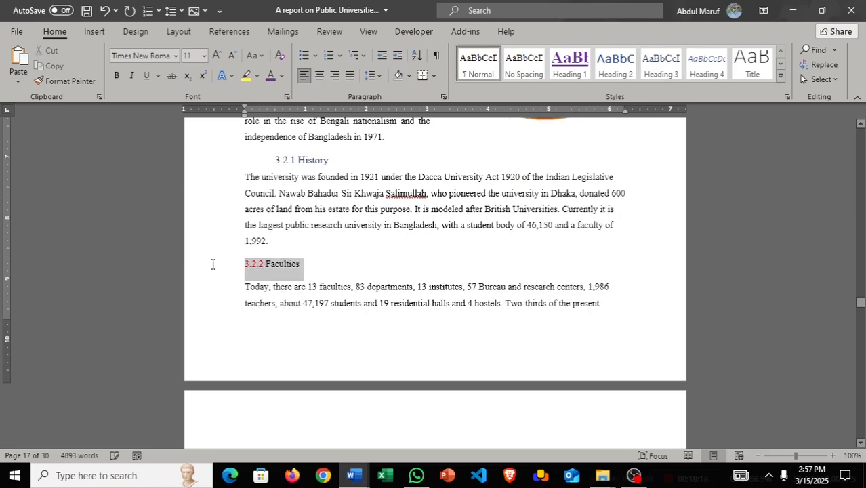
pyautogui.hotkey('ctrl', 'alt', '3')
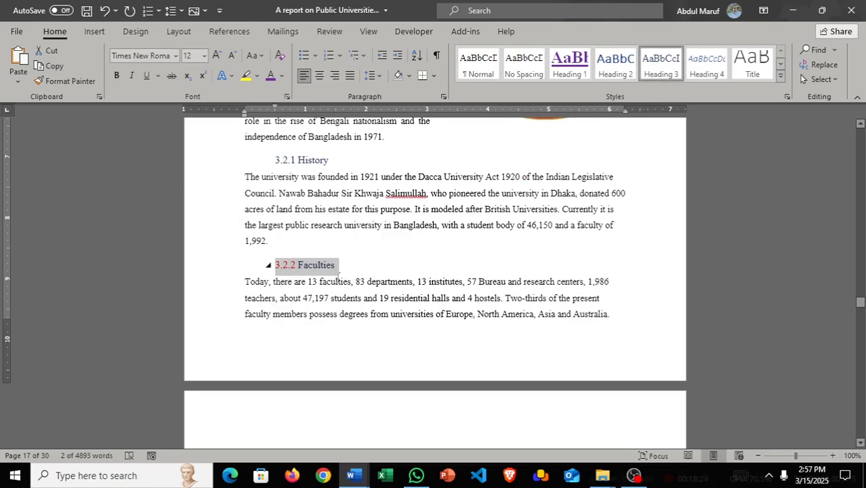
pyautogui.moveTo(299, 265); pyautogui.dragTo(275, 265)
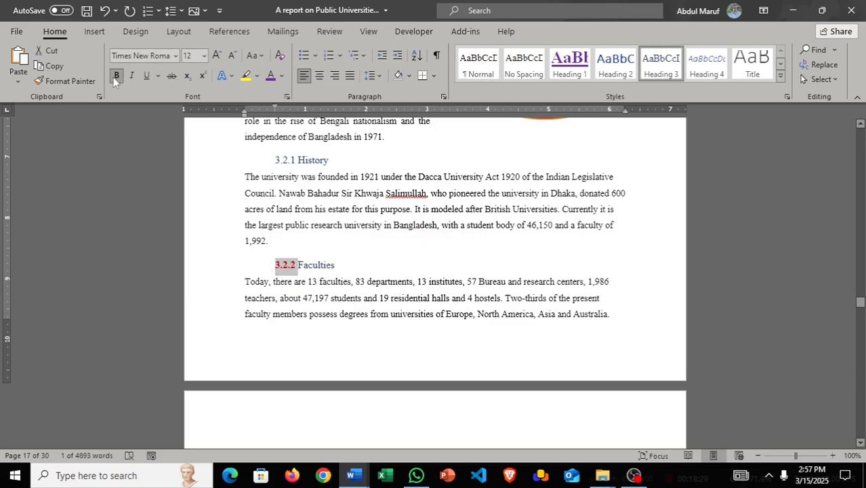
pyautogui.hotkey('ctrl', 'z')
pyautogui.hotkey('ctrl', 'z')
pyautogui.hotkey('ctrl', 'z')
# - Number the University of Dhaka's "Faculties" subheading 3.2.2 and apply the Heading 3 style to it
pyautogui.press('BackSpace')
pyautogui.click(319, 275)
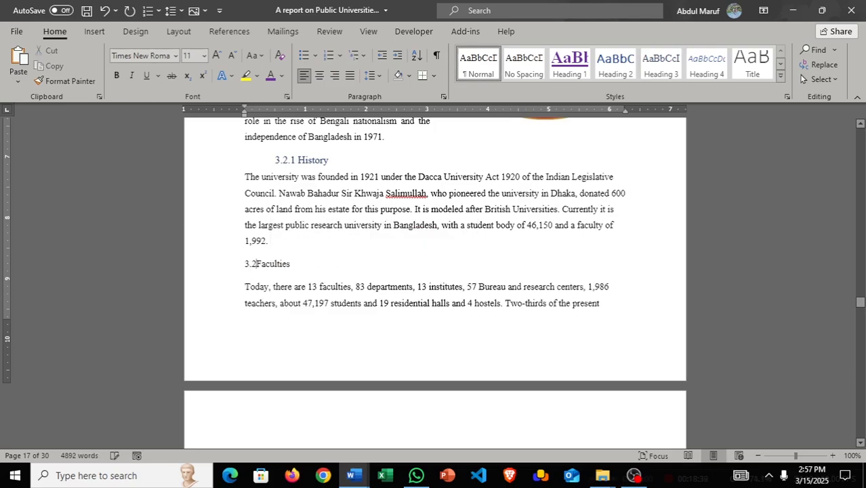
pyautogui.click(227, 270)
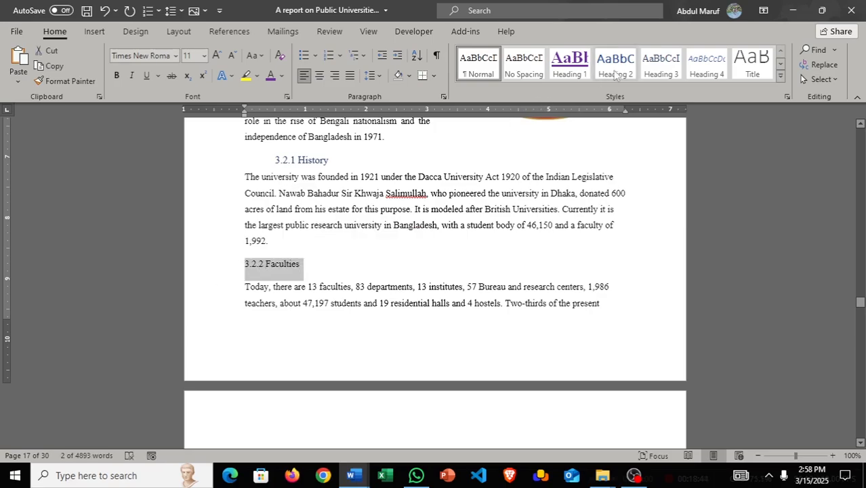
pyautogui.click(659, 72)
pyautogui.click(388, 250)
# - Review section 3.2, the red footnote instruction after it and the existing footnote in section 3.1
pyautogui.scroll(-5, 326, 282)
pyautogui.scroll(6, 458, 271)
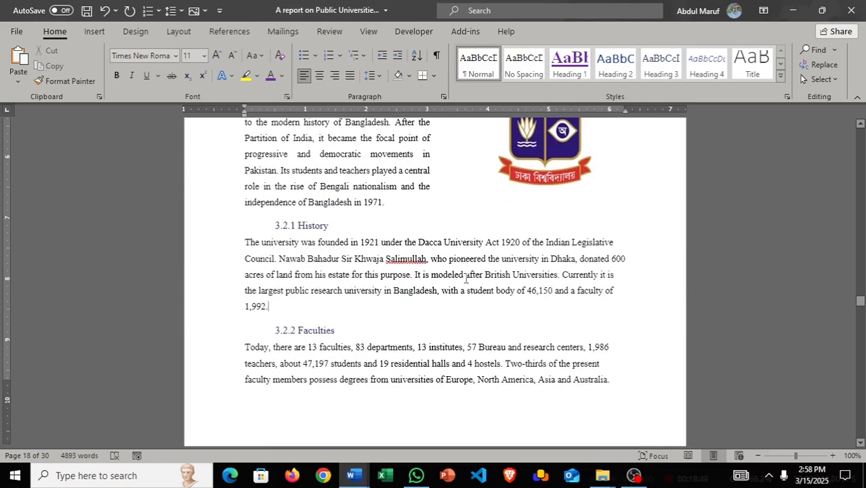
pyautogui.scroll(-7, 465, 278)
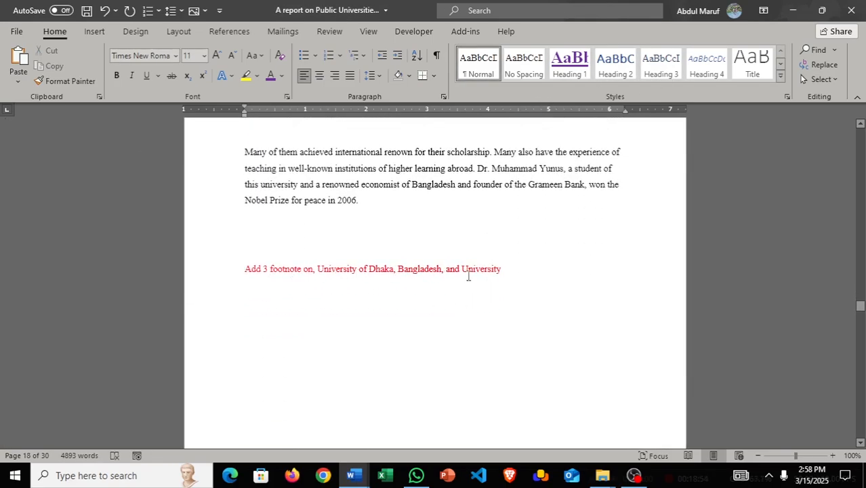
pyautogui.scroll(7, 479, 283)
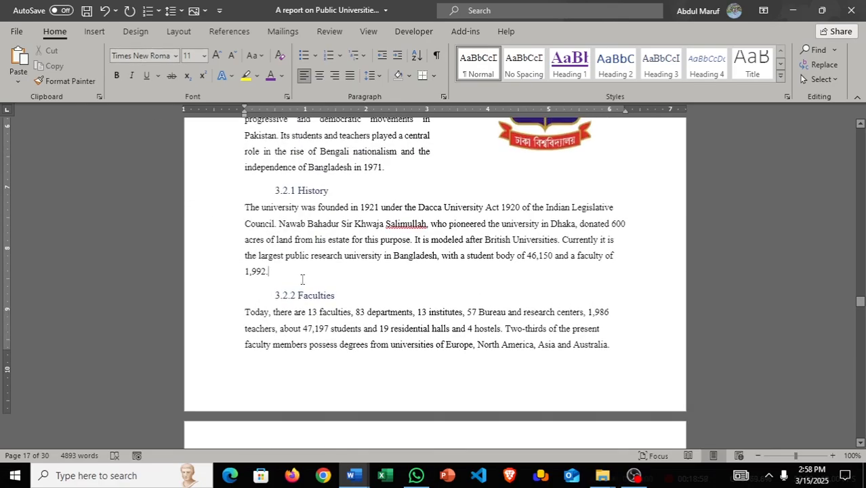
pyautogui.scroll(-2, 381, 287)
pyautogui.scroll(5, 401, 286)
pyautogui.scroll(4, 401, 286)
pyautogui.scroll(-8, 373, 273)
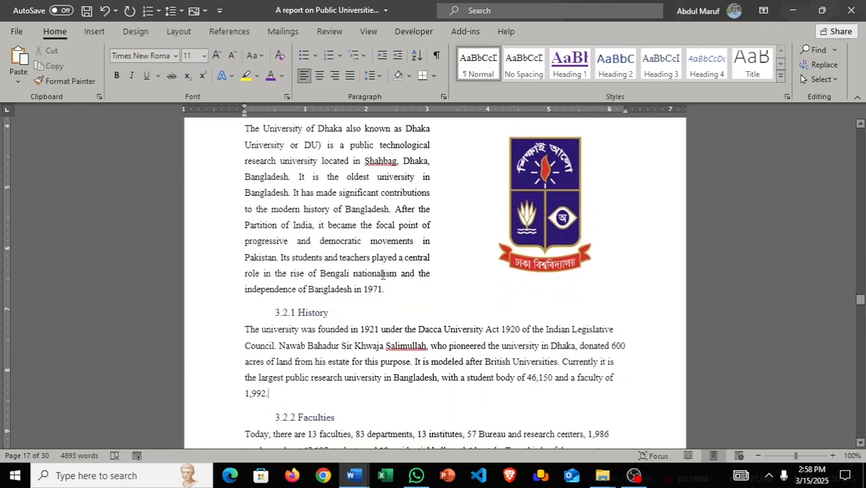
pyautogui.scroll(11, 392, 290)
pyautogui.scroll(7, 390, 288)
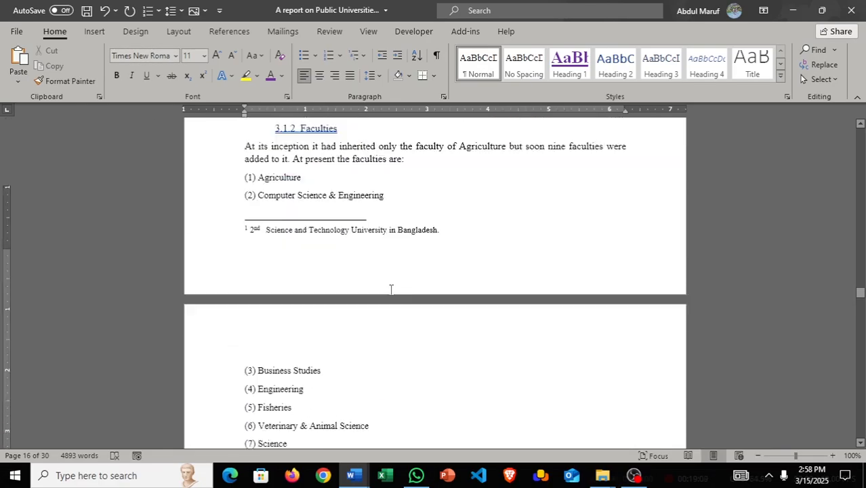
# - Add a footnote reading "Established 1921" after "The University of Dhaka" in the section 3.2 introduction
pyautogui.scroll(-6, 391, 288)
pyautogui.scroll(-3, 392, 291)
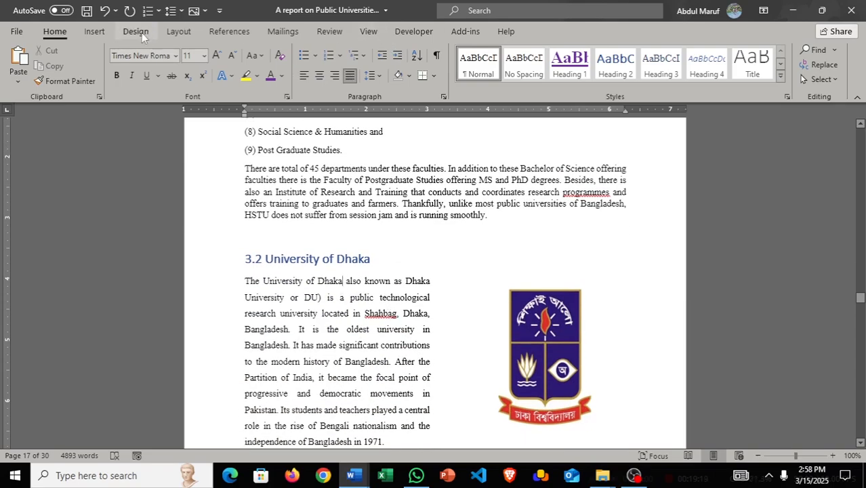
pyautogui.click(95, 32)
pyautogui.click(230, 32)
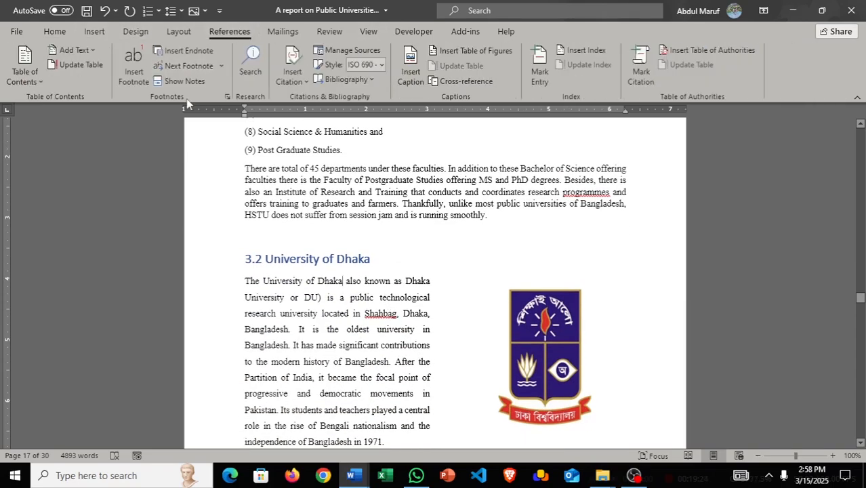
pyautogui.click(134, 68)
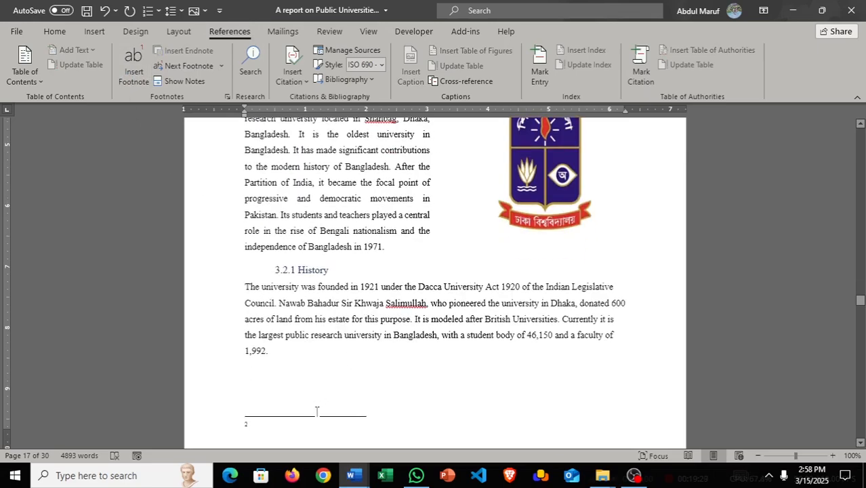
pyautogui.write('Established 1921')
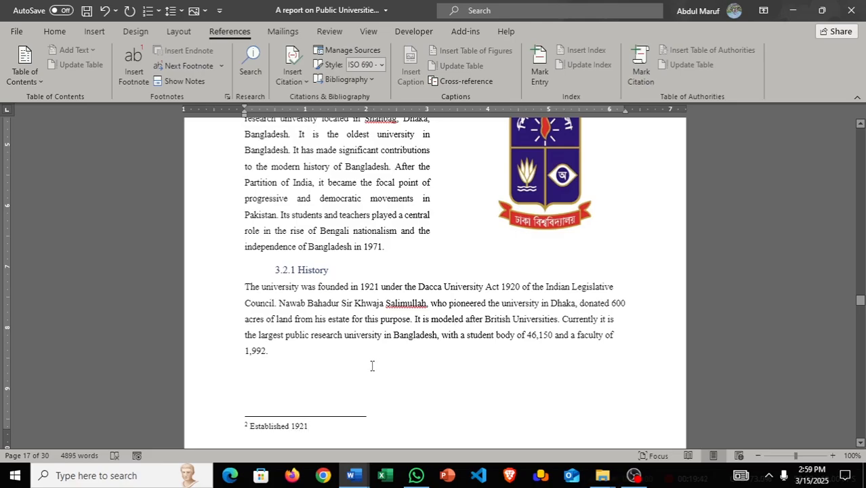
pyautogui.scroll(10, 372, 366)
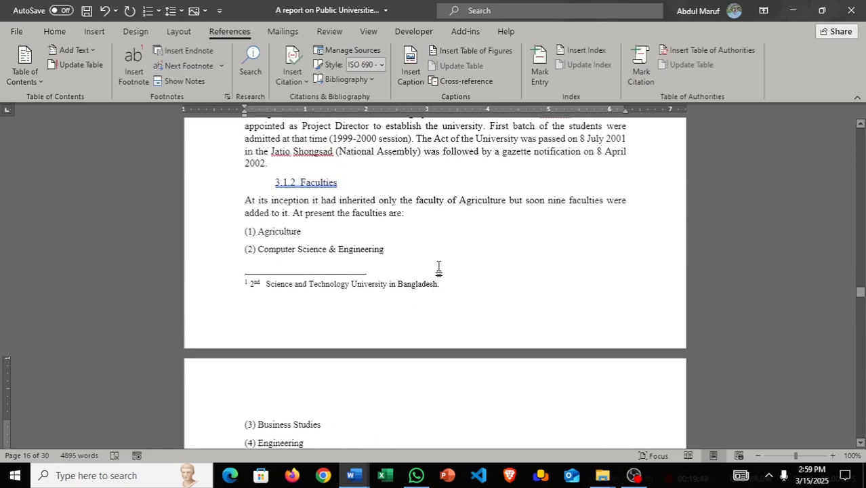
# - Review the footnotes in sections 3.1 and 3.2 and the red footnote instruction at the end of section 3.2
pyautogui.scroll(7, 438, 268)
pyautogui.scroll(-20, 373, 305)
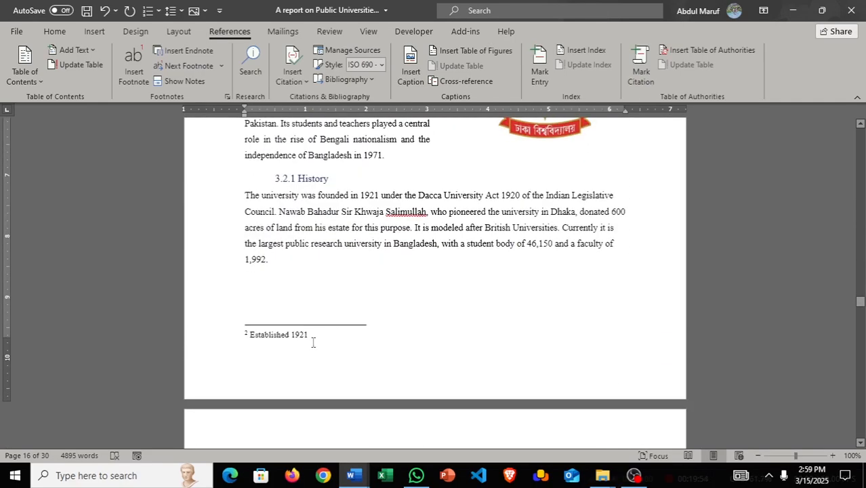
pyautogui.scroll(-15, 319, 338)
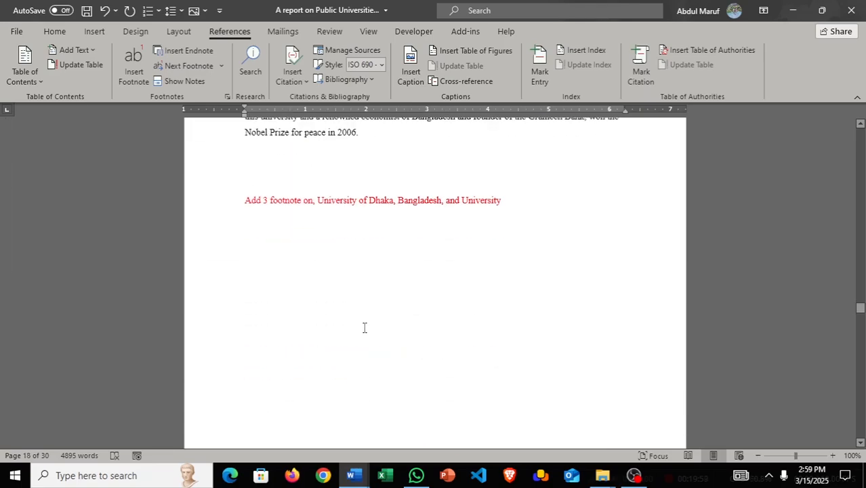
pyautogui.scroll(15, 364, 336)
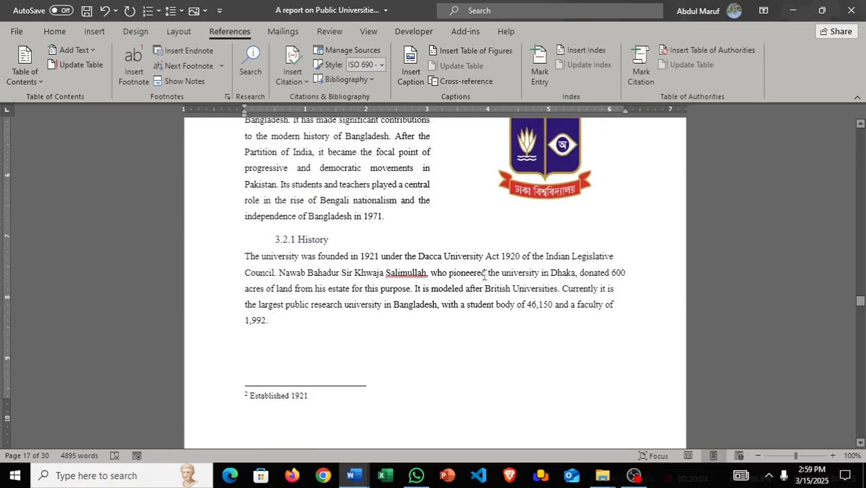
pyautogui.scroll(10, 354, 251)
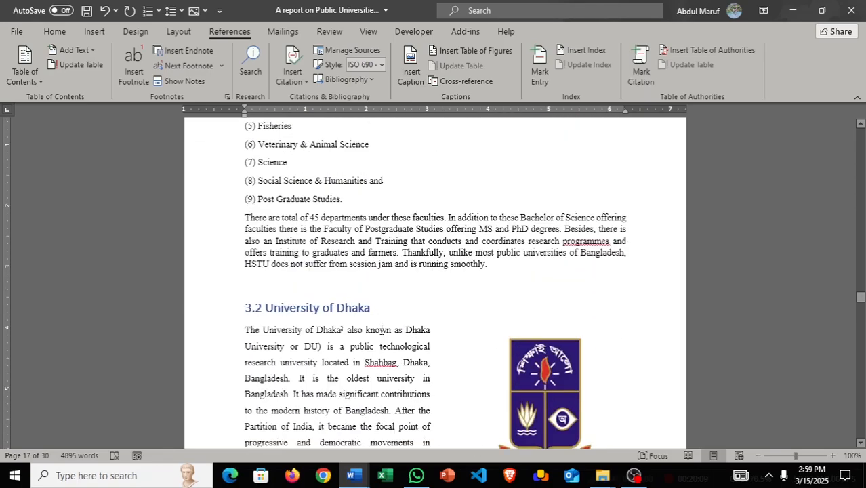
pyautogui.scroll(5, 381, 331)
pyautogui.scroll(-15, 396, 331)
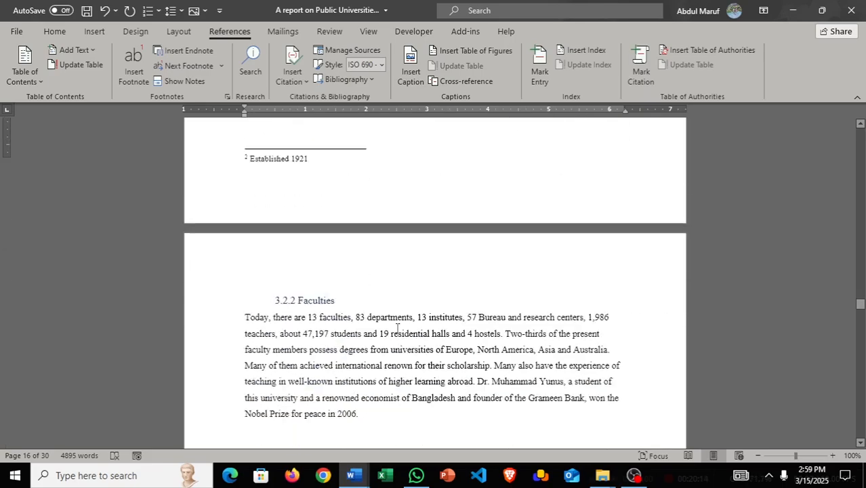
# - Number the "University of Rajshahi" heading 3.3 and apply the Heading 2 style to it
pyautogui.scroll(-10, 398, 329)
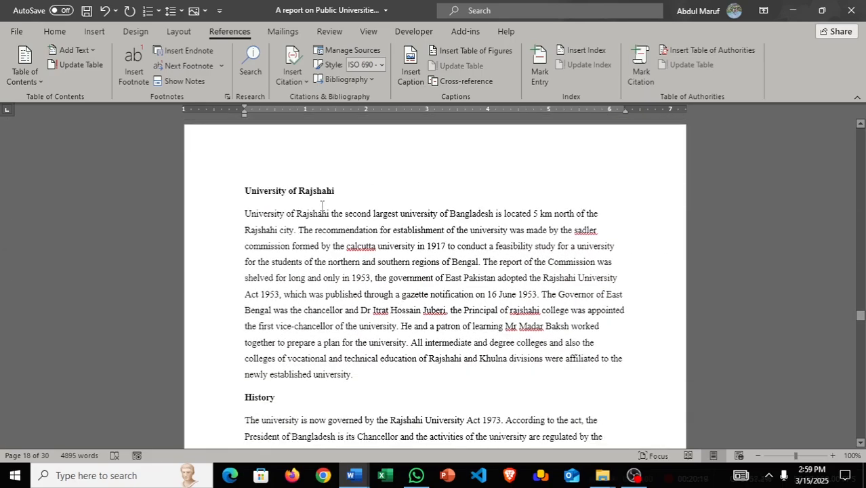
pyautogui.tripleClick(322, 204)
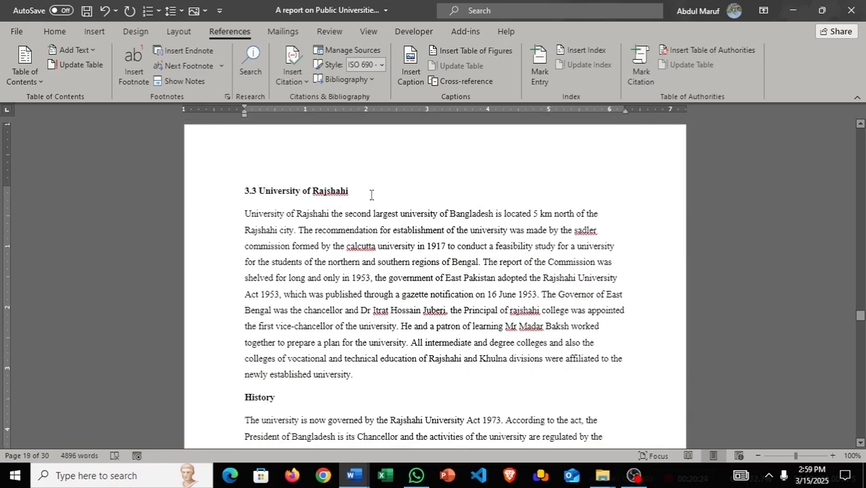
pyautogui.moveTo(371, 195); pyautogui.dragTo(240, 192)
pyautogui.click(21, 33)
pyautogui.click(50, 37)
pyautogui.click(54, 32)
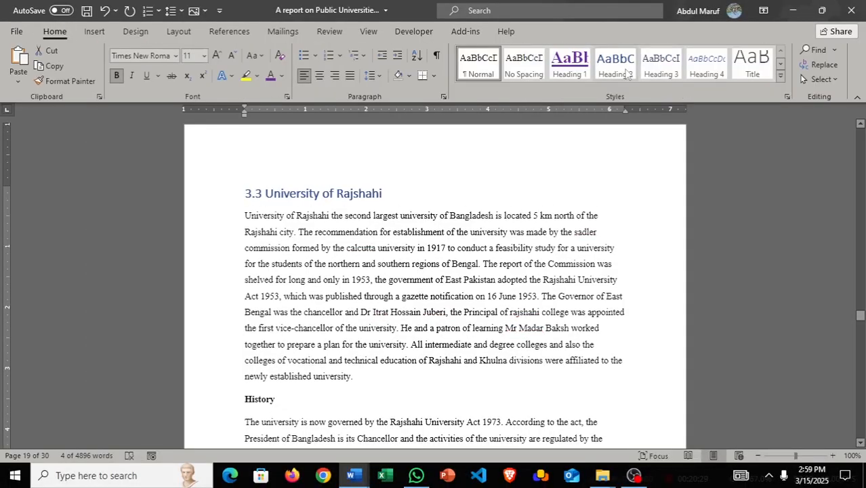
pyautogui.click(626, 73)
# - Insert the University of Rajshahi logo picture from the Final Project MS Word folder into the section 3.3 introduction
pyautogui.click(413, 233)
pyautogui.click(94, 31)
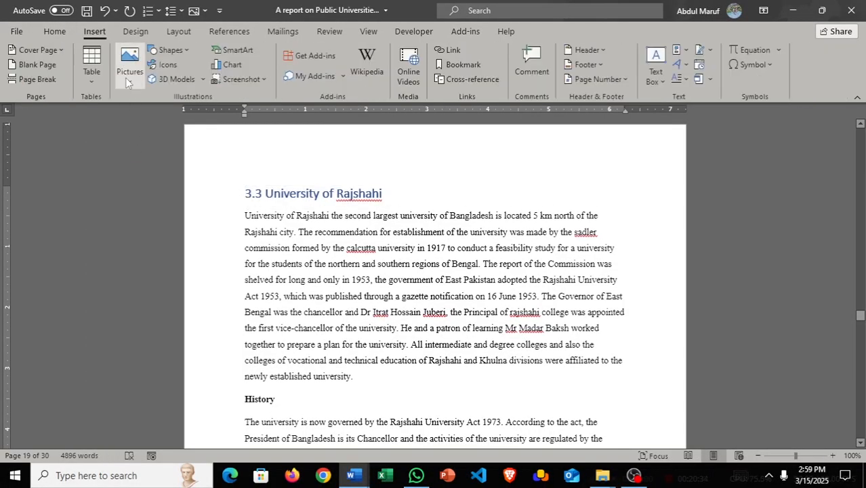
pyautogui.click(132, 65)
pyautogui.click(152, 133)
pyautogui.scroll(-3, 313, 178)
pyautogui.scroll(-5, 313, 178)
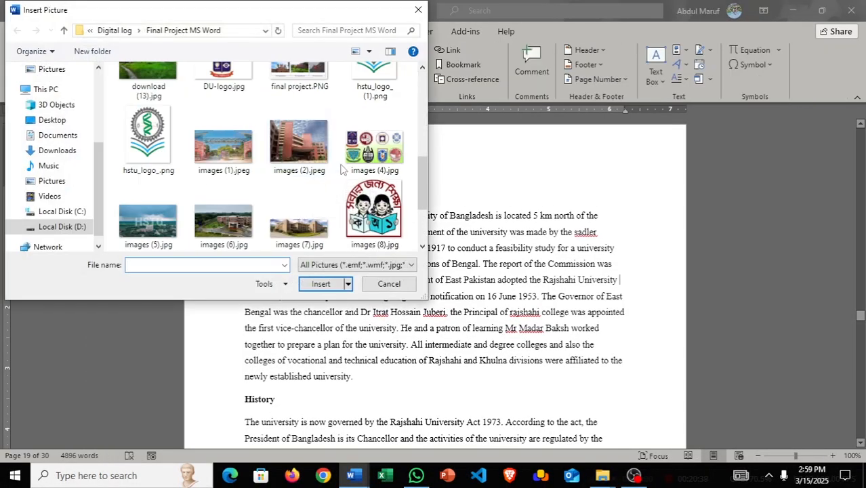
pyautogui.doubleClick(223, 204)
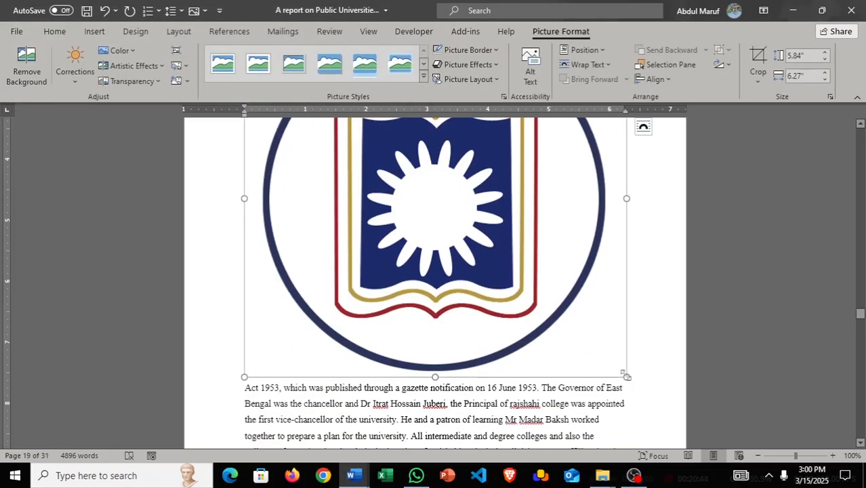
# - Shrink the Rajshahi logo to about 1.79" by 1.93", set tight text wrapping and place it at the introduction's right side
pyautogui.moveTo(625, 376); pyautogui.dragTo(424, 189)
pyautogui.moveTo(423, 408); pyautogui.dragTo(362, 352)
pyautogui.click(378, 251)
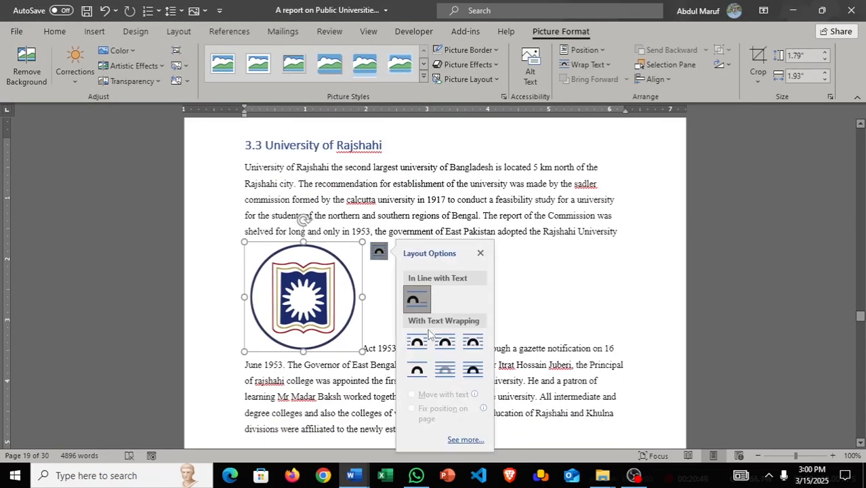
pyautogui.click(444, 343)
pyautogui.moveTo(291, 288); pyautogui.dragTo(555, 252)
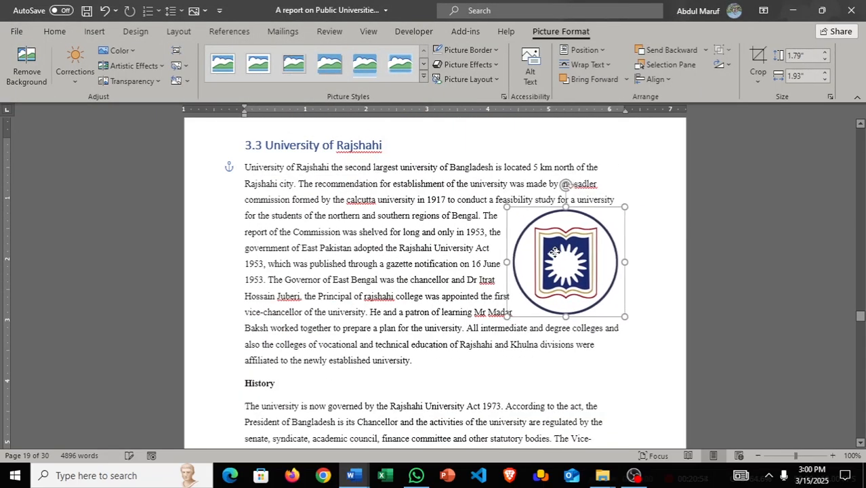
pyautogui.click(489, 333)
# - Try justified and right alignment on the University of Rajshahi introduction paragraph
pyautogui.scroll(-1, 490, 333)
pyautogui.moveTo(238, 139); pyautogui.dragTo(414, 331)
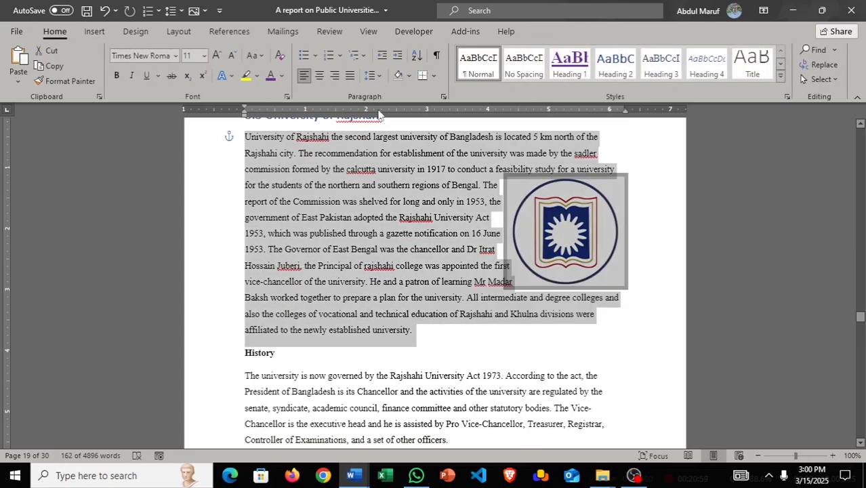
pyautogui.click(348, 79)
pyautogui.click(334, 76)
pyautogui.click(303, 77)
pyautogui.click(472, 285)
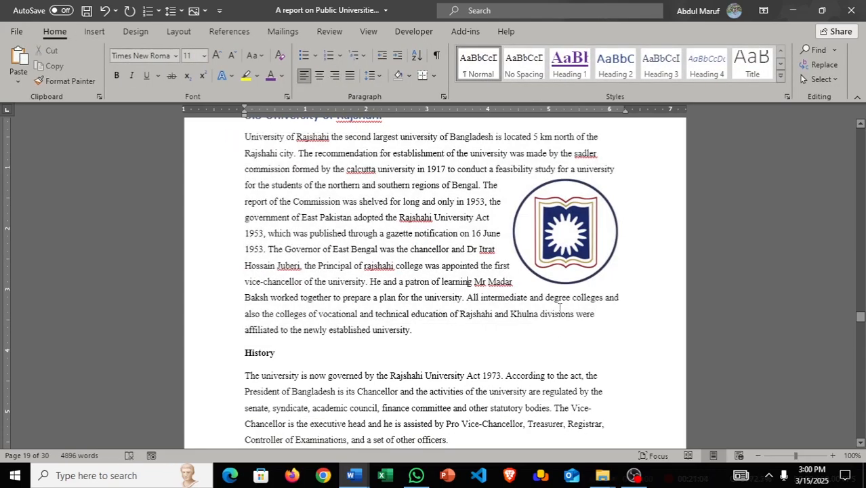
# - Number the University of Rajshahi's "History" subheading 3.3.1 and apply the Heading 3 style to it
pyautogui.scroll(-3, 468, 284)
pyautogui.scroll(2, 262, 270)
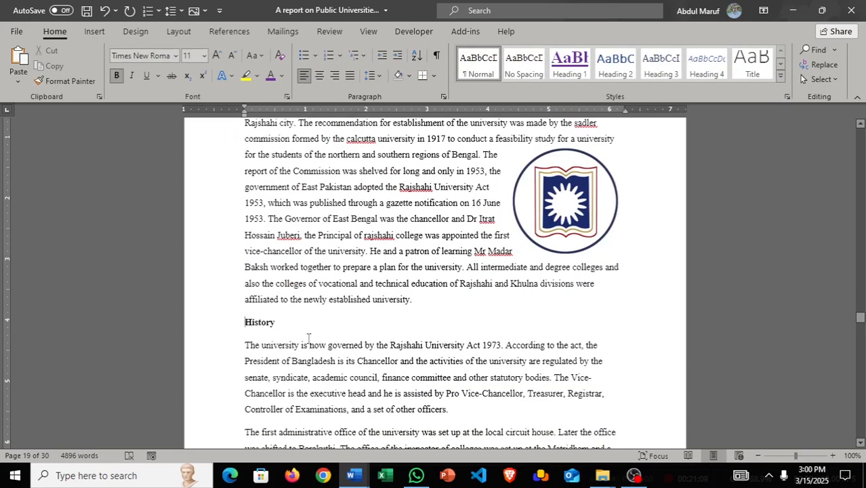
pyautogui.click(222, 323)
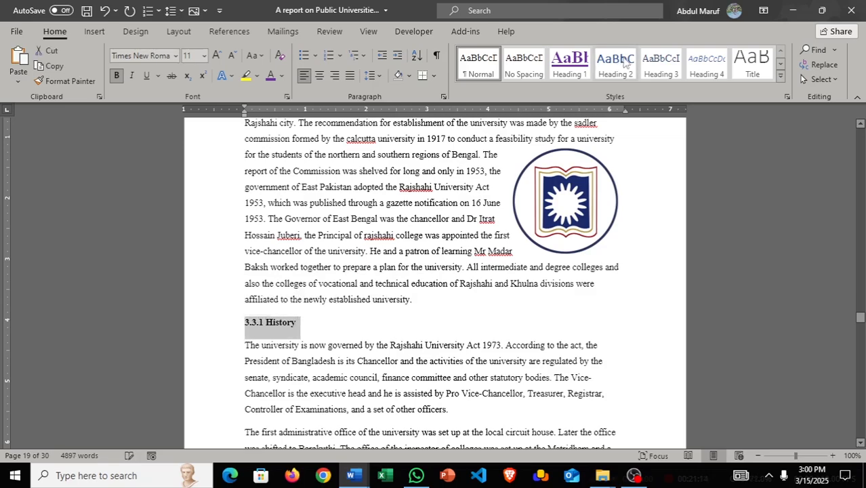
pyautogui.click(660, 65)
pyautogui.click(518, 315)
# - Delete the red "Add university Logo" note above the "Campus" subheading
pyautogui.scroll(-9, 314, 283)
pyautogui.scroll(1, 332, 285)
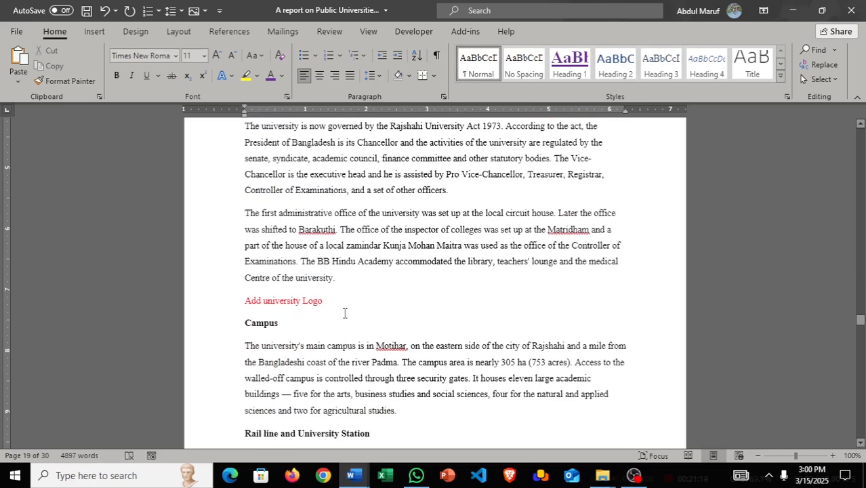
pyautogui.tripleClick(342, 305)
pyautogui.press('Delete')
pyautogui.scroll(-1, 366, 300)
pyautogui.scroll(8, 409, 300)
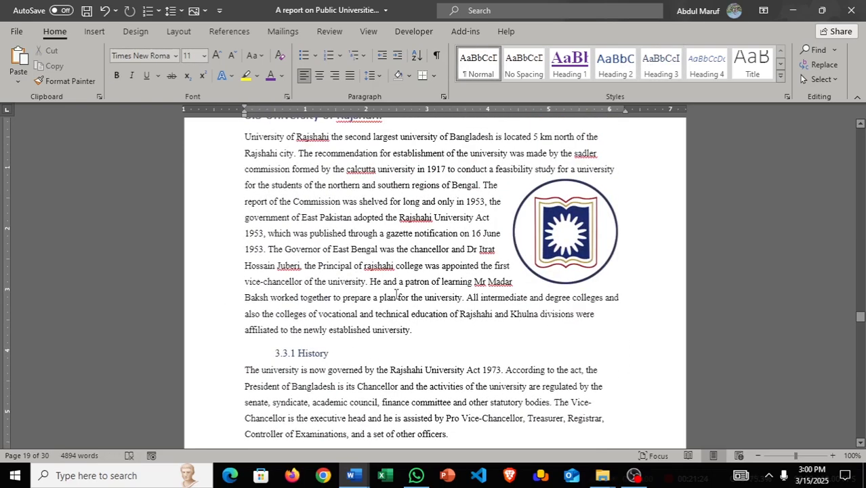
# - Remove the red numbering before "Campus", number the subheading 3.3.2 on its own line and apply the Heading 3 style
pyautogui.scroll(-8, 234, 283)
pyautogui.scroll(3, 314, 302)
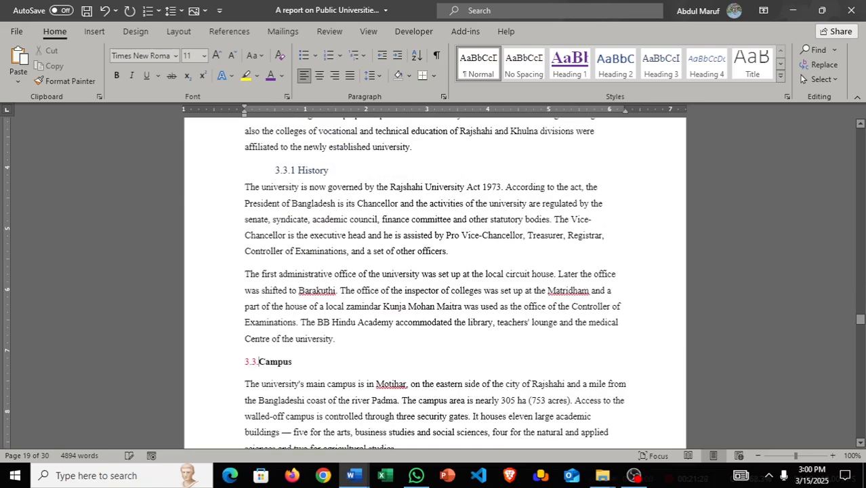
pyautogui.press('BackSpace')
pyautogui.press('BackSpace')
pyautogui.press('BackSpace')
pyautogui.press('BackSpace')
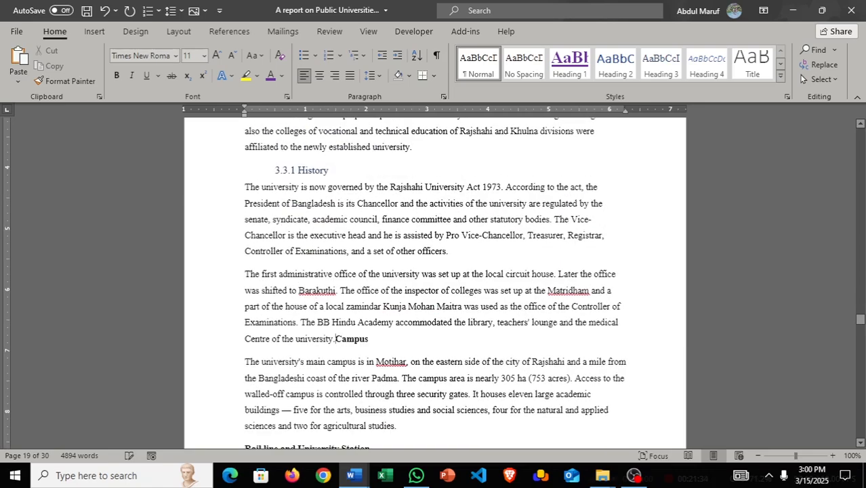
pyautogui.press('Return')
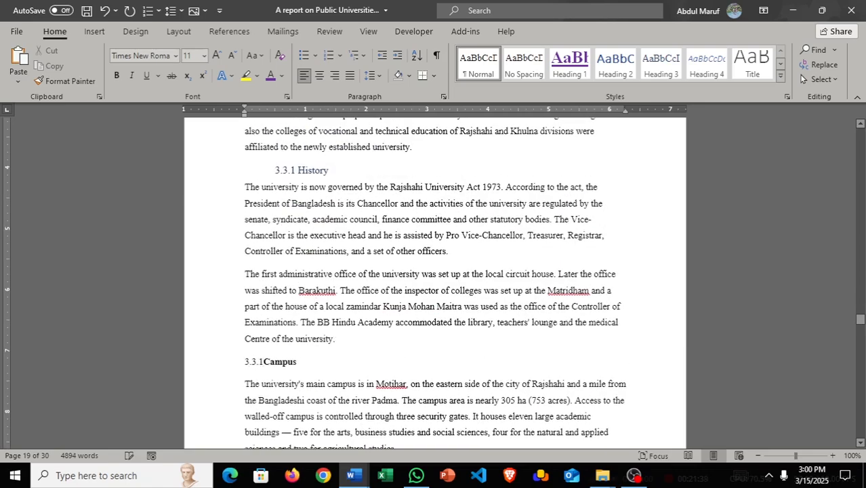
pyautogui.click(216, 370)
pyautogui.hotkey('ctrl', 'alt', '3')
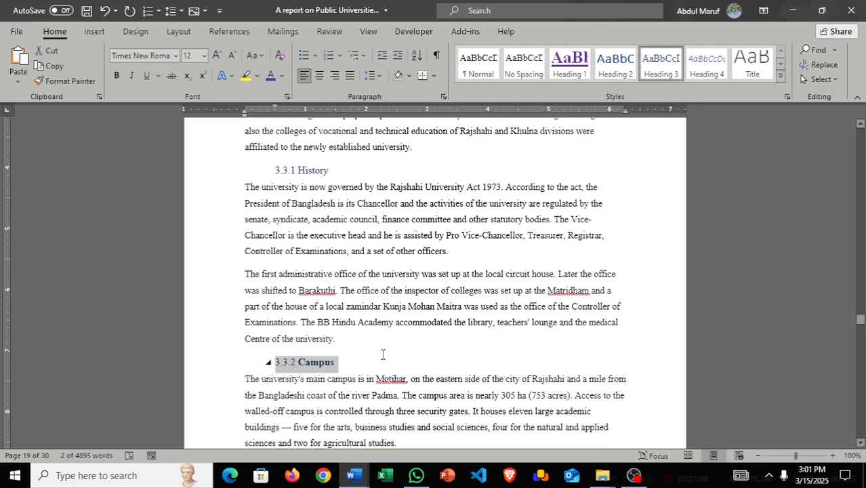
# - Number the "Rail line and University Station" subheading 3.3.3 and apply the Heading 3 style to it
pyautogui.scroll(-8, 377, 406)
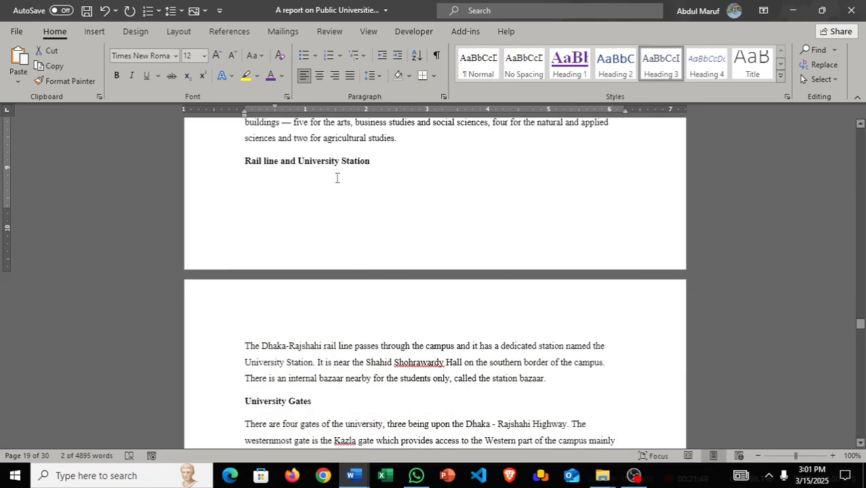
pyautogui.scroll(3, 387, 168)
pyautogui.click(246, 285)
pyautogui.write('3.3.3')
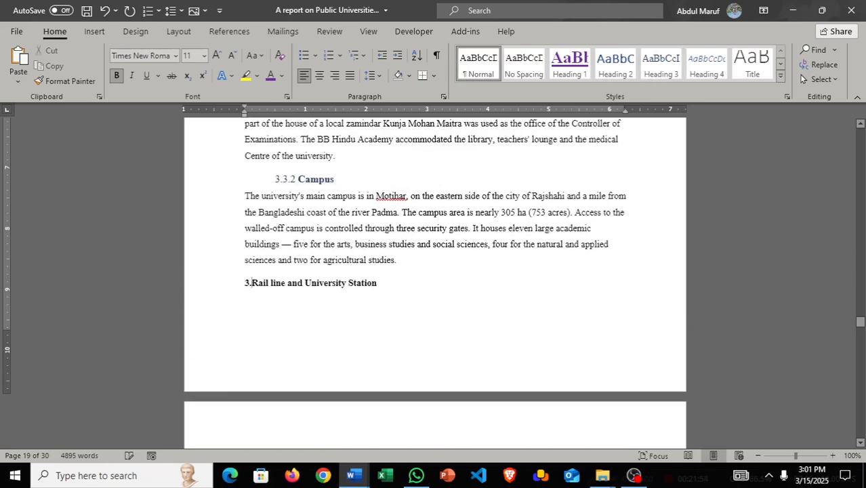
pyautogui.tripleClick(353, 285)
pyautogui.hotkey('ctrl', 'alt', '3')
# - Number the "University Gates" subheading 3.3.4 and apply the Heading 3 style to it
pyautogui.scroll(-5, 352, 229)
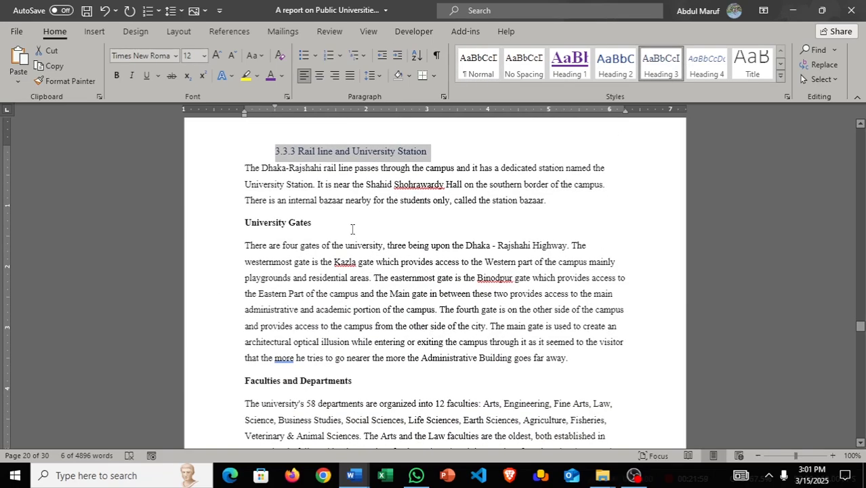
pyautogui.click(320, 246)
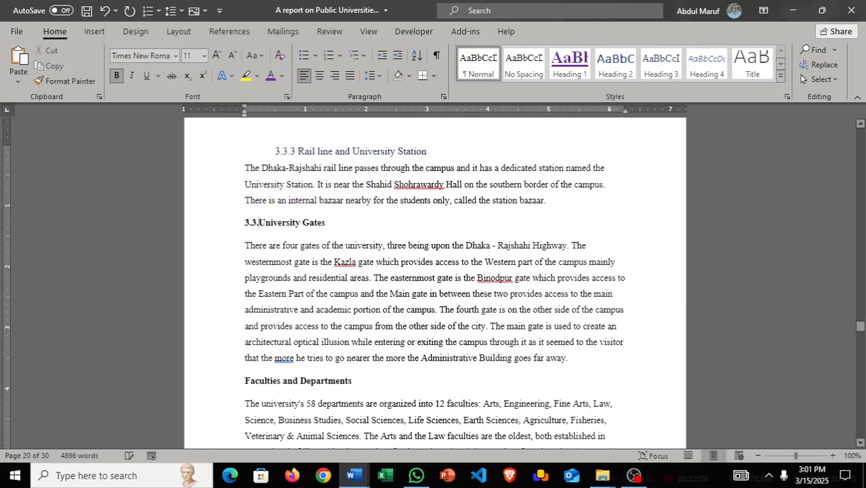
pyautogui.scroll(-6, 328, 282)
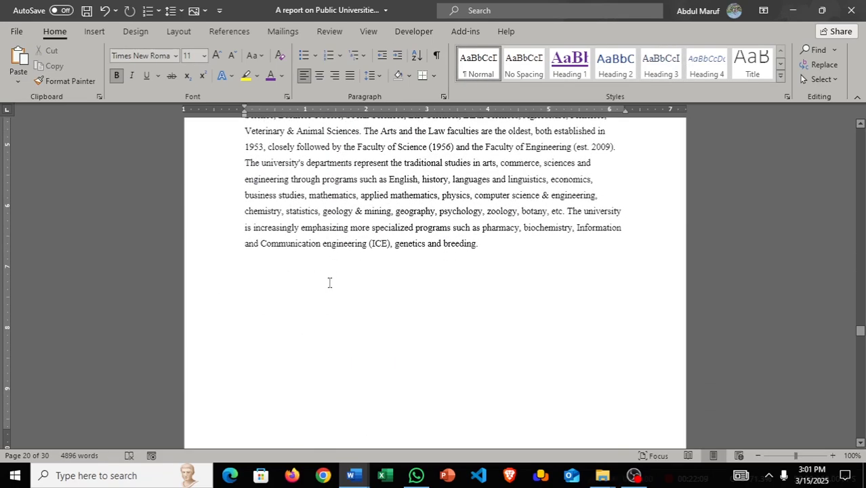
pyautogui.scroll(5, 328, 282)
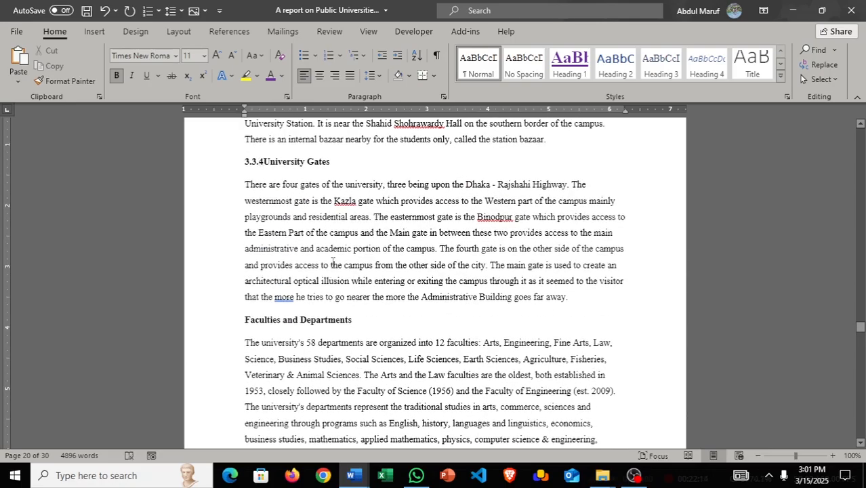
pyautogui.moveTo(334, 165); pyautogui.dragTo(246, 167)
pyautogui.hotkey('ctrl', 'alt', '3')
# - Number the "Faculties and Departments" subheading 3.3.5 and apply the Heading 3 style to it
pyautogui.moveTo(355, 317); pyautogui.dragTo(246, 320)
pyautogui.click(248, 318)
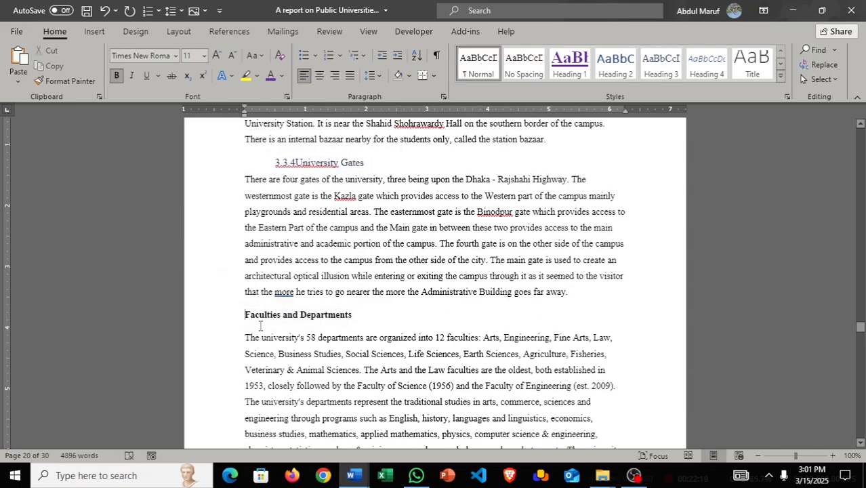
pyautogui.write('3.3.5')
pyautogui.moveTo(374, 313); pyautogui.dragTo(245, 317)
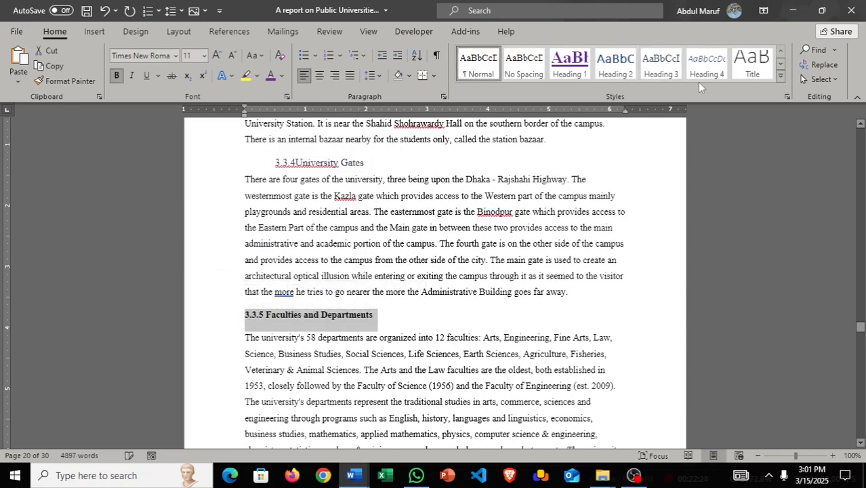
pyautogui.hotkey('ctrl', 'alt', '3')
# - Insert the missing space between 3.3.4 and "University Gates" in the subheading
pyautogui.rightClick(306, 167)
pyautogui.click(292, 198)
pyautogui.click(295, 166)
pyautogui.click(426, 209)
# - Justify the University of Rajshahi section's body text, including subsections 3.3.3 to 3.3.5
pyautogui.scroll(-6, 427, 209)
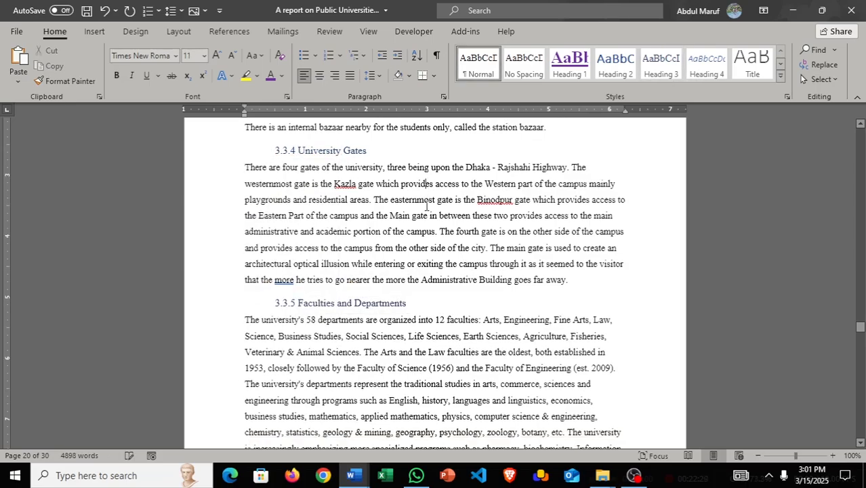
pyautogui.scroll(11, 448, 209)
pyautogui.scroll(2, 449, 208)
pyautogui.moveTo(246, 126); pyautogui.dragTo(507, 317)
pyautogui.click(349, 76)
pyautogui.click(429, 242)
pyautogui.scroll(11, 429, 244)
pyautogui.scroll(-18, 456, 234)
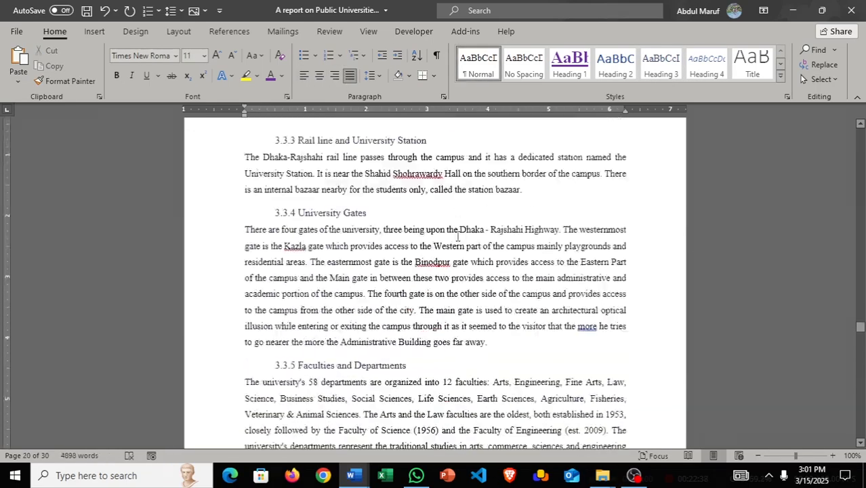
# - Switch to Chrome, search for "Bangladesh Agricultural University" and open its Wikipedia article
pyautogui.click(325, 475)
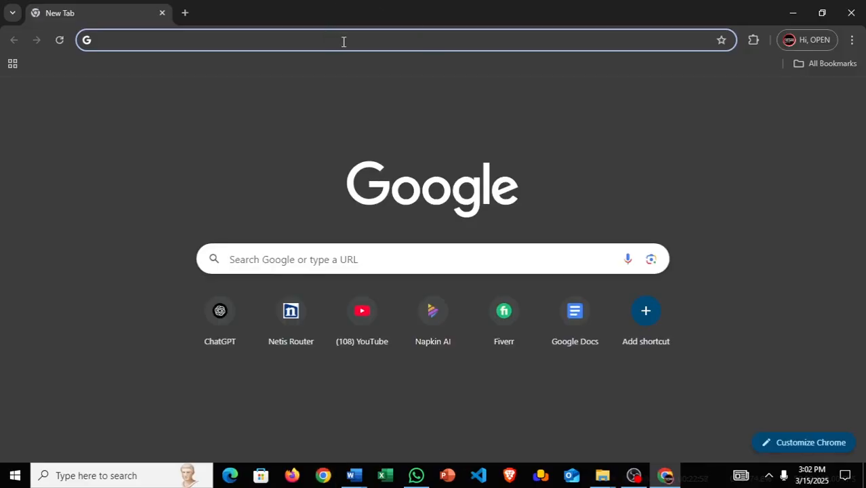
pyautogui.click(305, 42)
pyautogui.write('Bangladesh Agricultural University')
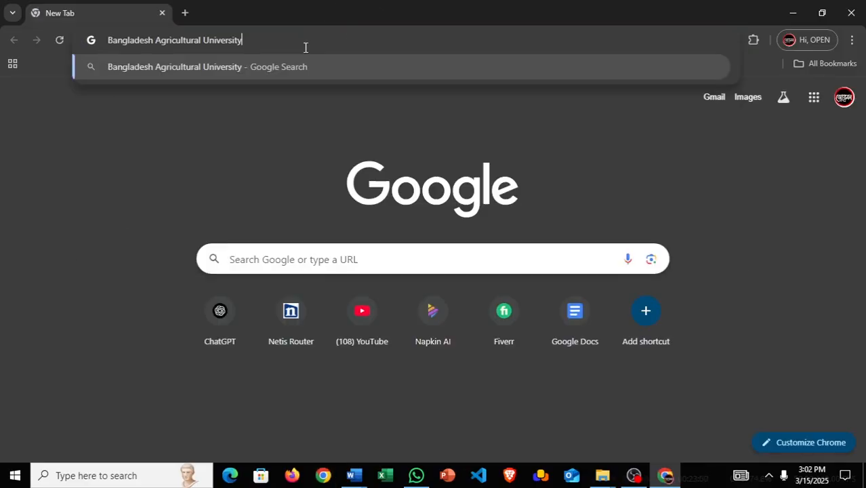
pyautogui.press('Return')
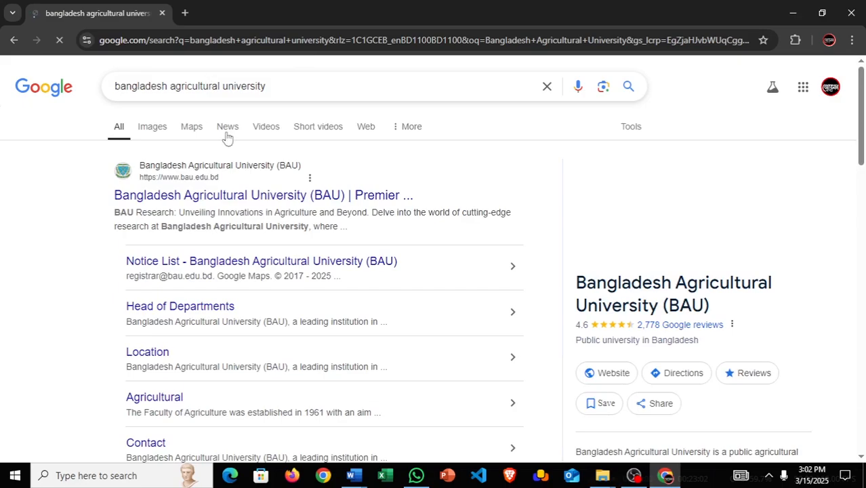
pyautogui.scroll(-4, 266, 196)
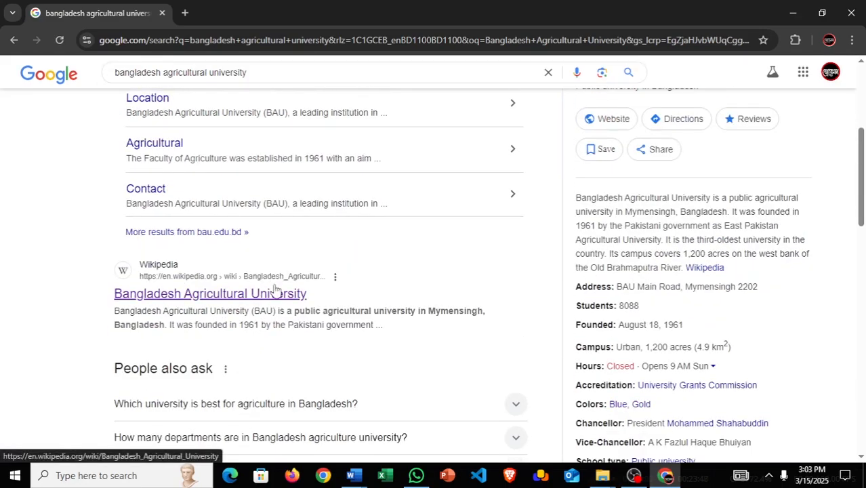
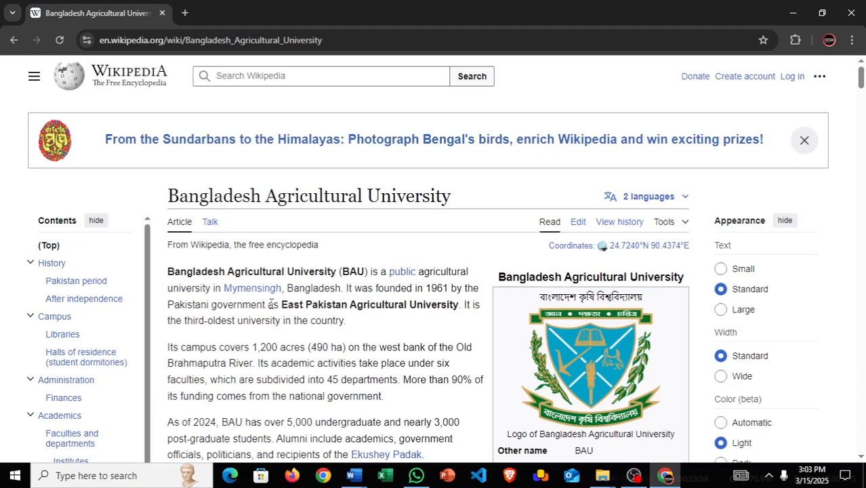
# - Copy the three introductory paragraphs of the Wikipedia article, through the Ekushey Padak sentence
pyautogui.scroll(-4, 274, 301)
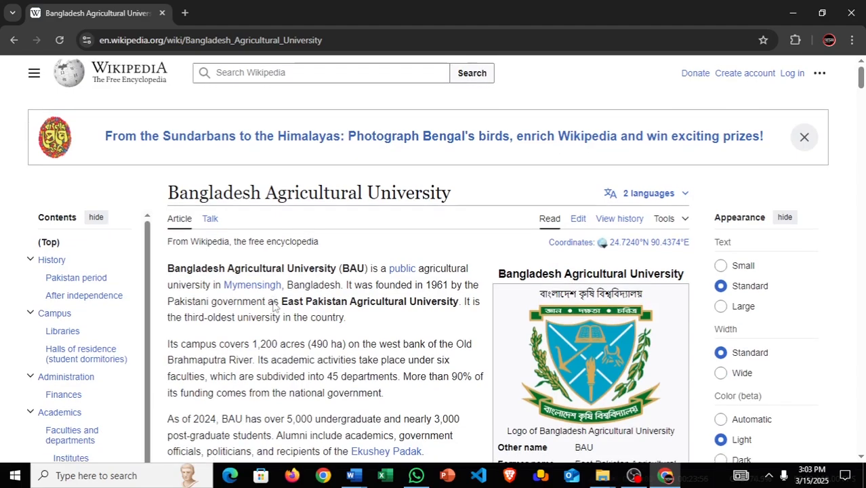
pyautogui.scroll(1, 277, 290)
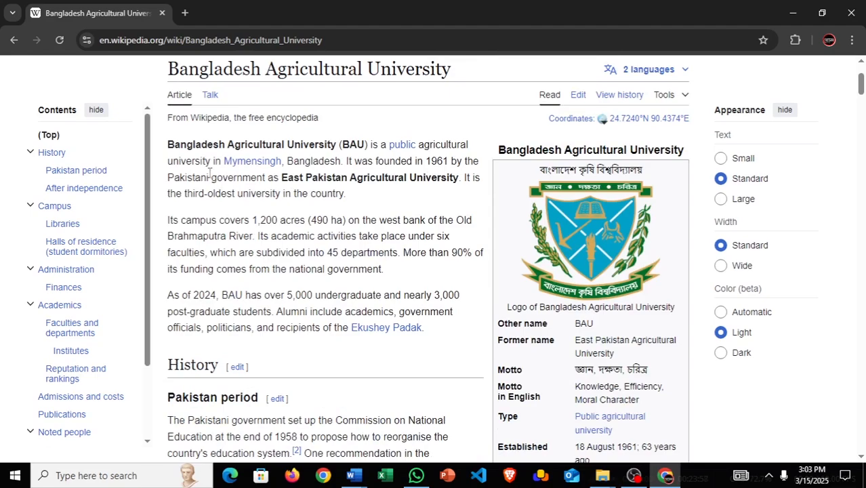
pyautogui.moveTo(169, 150); pyautogui.dragTo(423, 331)
pyautogui.hotkey('ctrl', 'c')
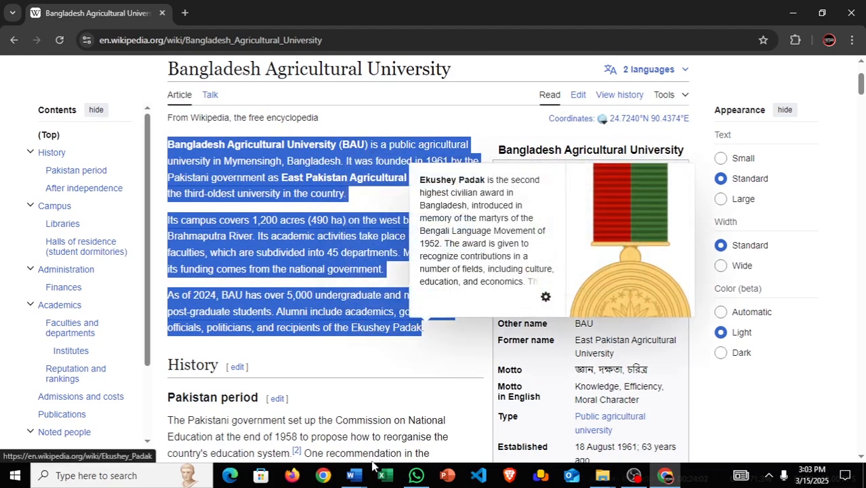
# - Switch to Word, paste the copied introduction below the red data-collection note, and remove extra leading space before its first line
pyautogui.click(354, 477)
pyautogui.click(292, 424)
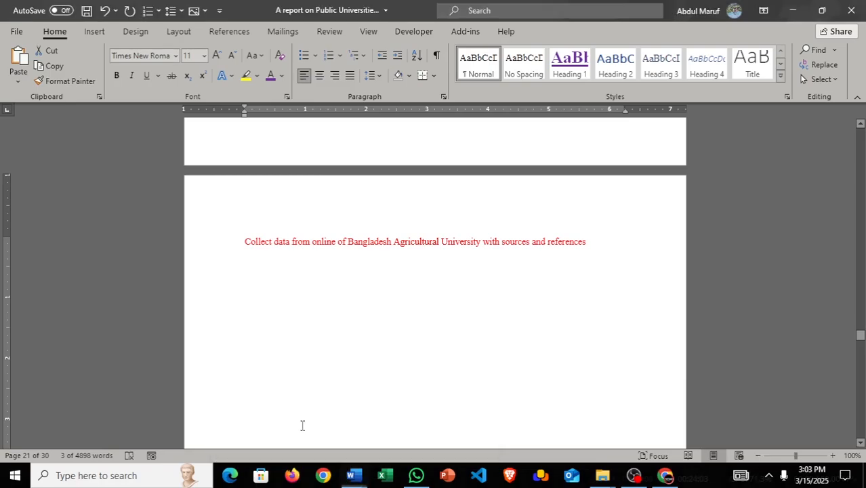
pyautogui.click(284, 288)
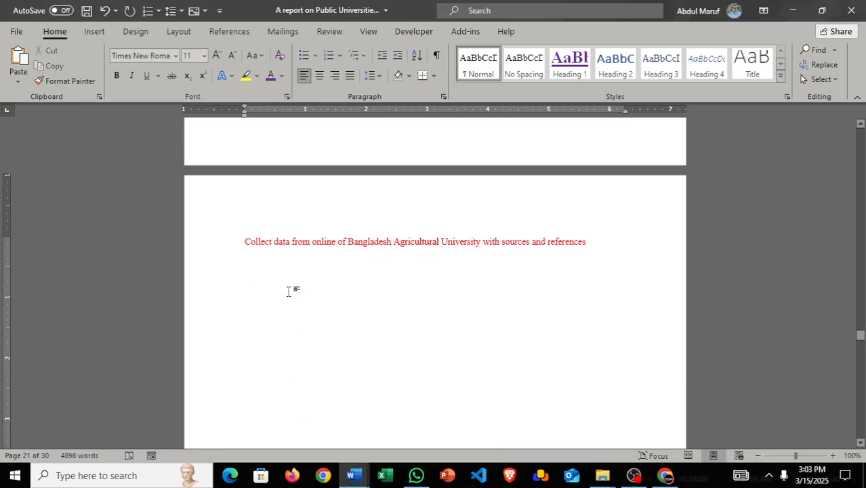
pyautogui.hotkey('ctrl', 'v')
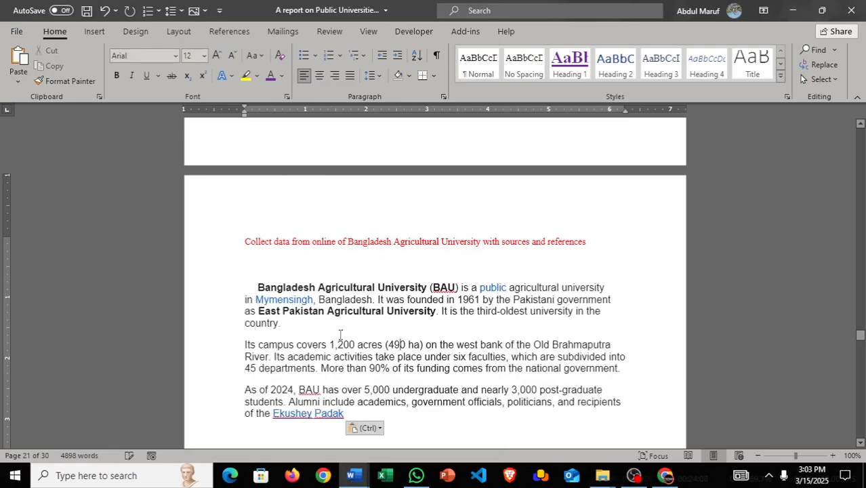
pyautogui.click(256, 286)
pyautogui.press('BackSpace')
# - Copy "Bangladesh Agricultural University" from the red note onto the empty line above the pasted introduction, and set its font colour to black
pyautogui.scroll(10, 358, 328)
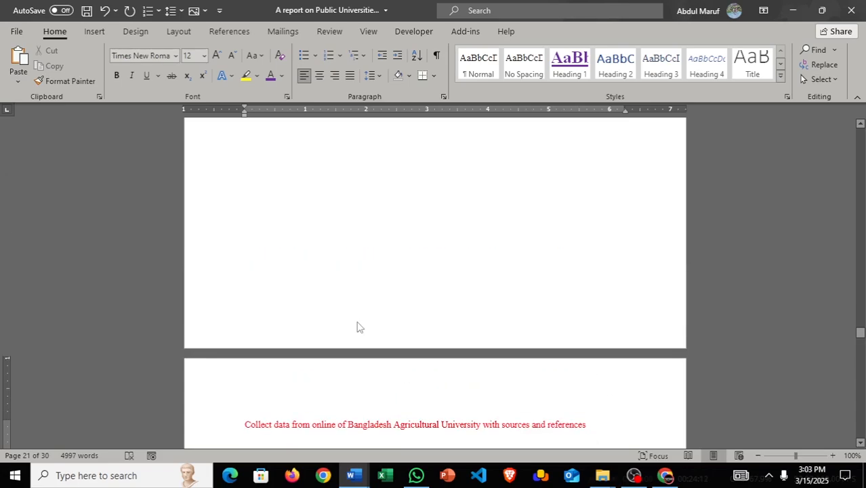
pyautogui.scroll(-10, 358, 322)
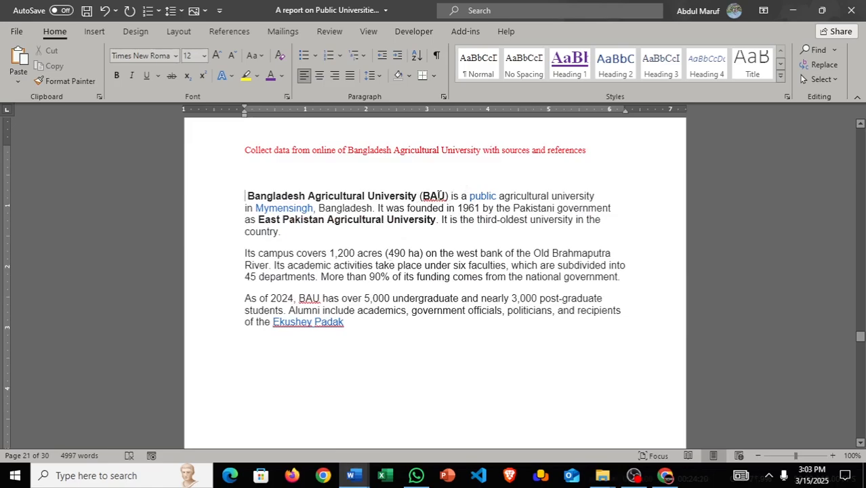
pyautogui.click(256, 180)
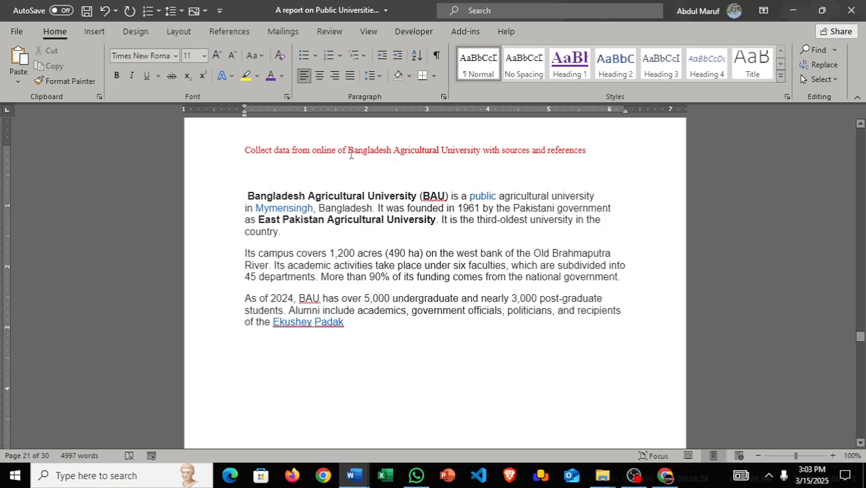
pyautogui.moveTo(348, 150); pyautogui.dragTo(483, 139)
pyautogui.hotkey('ctrl', 'c')
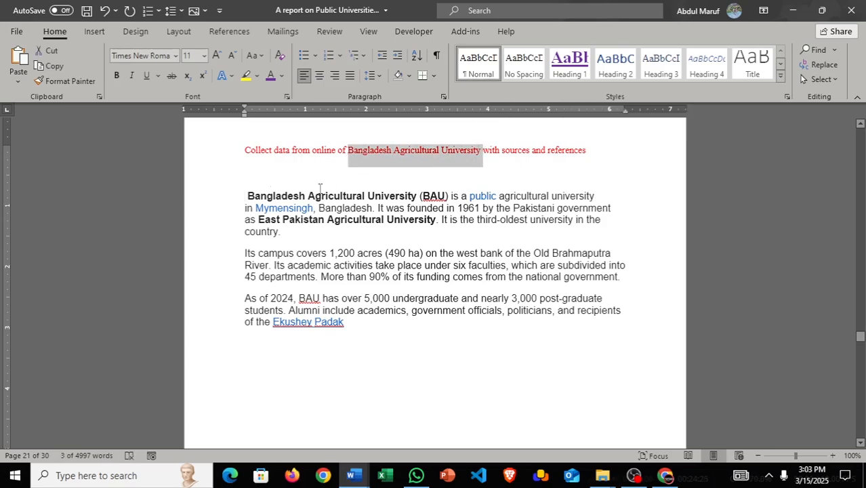
pyautogui.click(256, 181)
pyautogui.hotkey('ctrl', 'v')
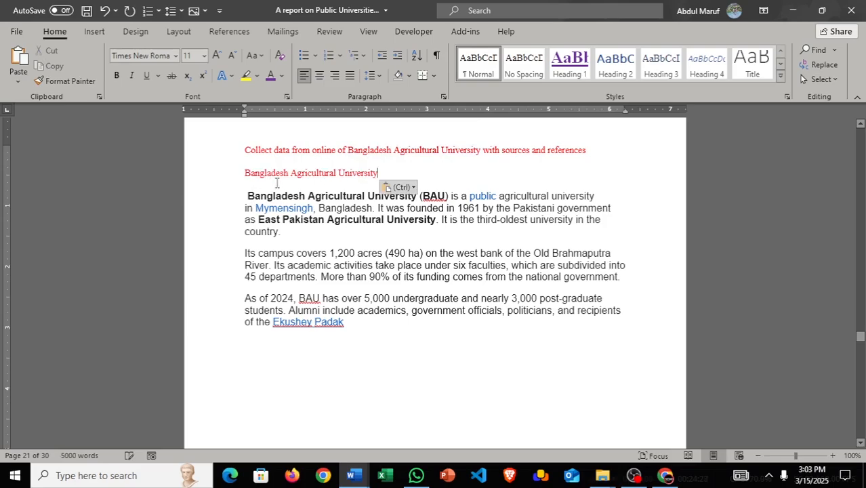
pyautogui.moveTo(397, 169); pyautogui.dragTo(243, 175)
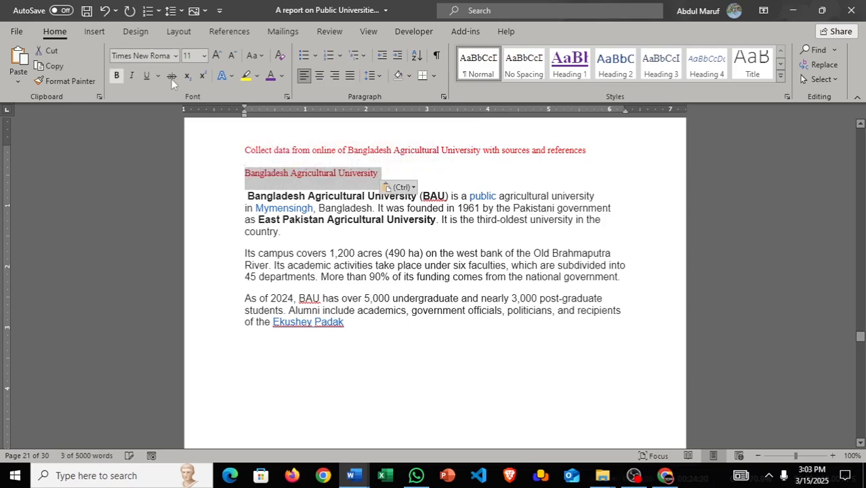
pyautogui.click(282, 76)
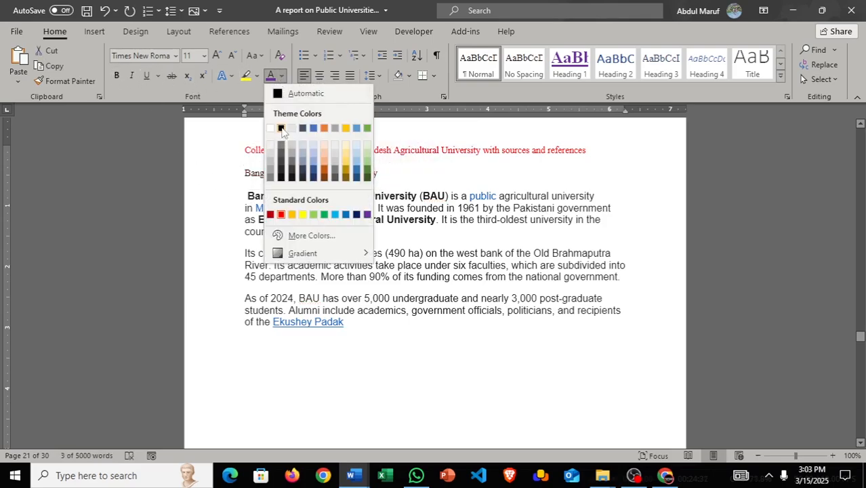
pyautogui.click(281, 128)
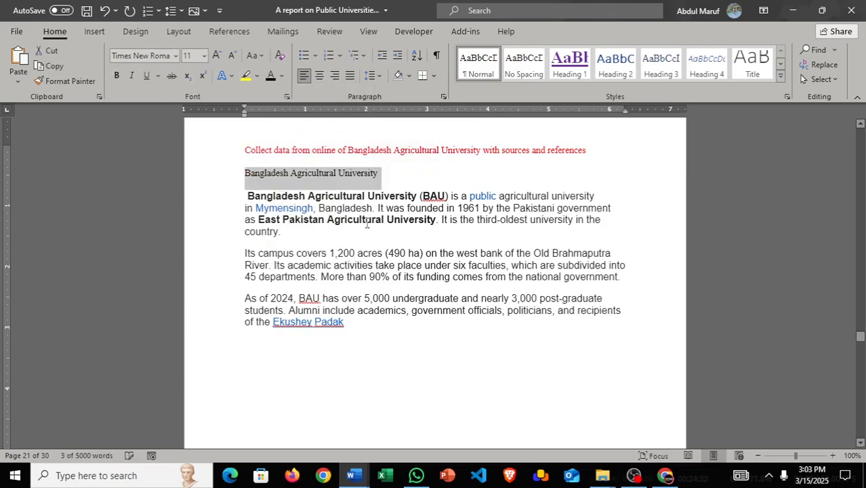
# - Number the "Bangladesh Agricultural University" title line 3.4 and apply the Heading 2 style to it
pyautogui.click(247, 175)
pyautogui.scroll(10, 316, 225)
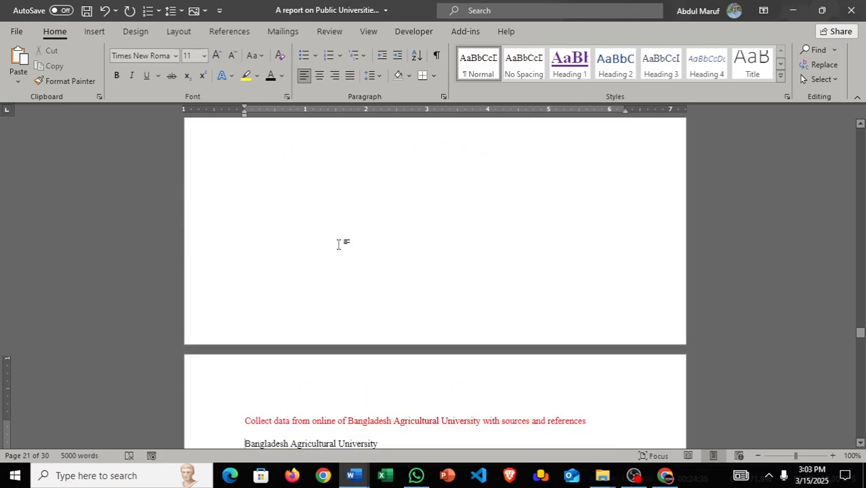
pyautogui.scroll(-7, 346, 249)
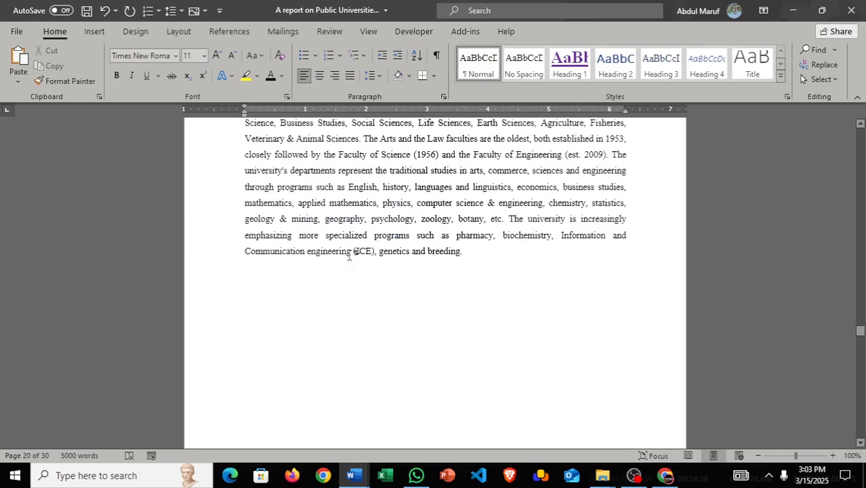
pyautogui.scroll(-2, 349, 257)
pyautogui.scroll(15, 426, 316)
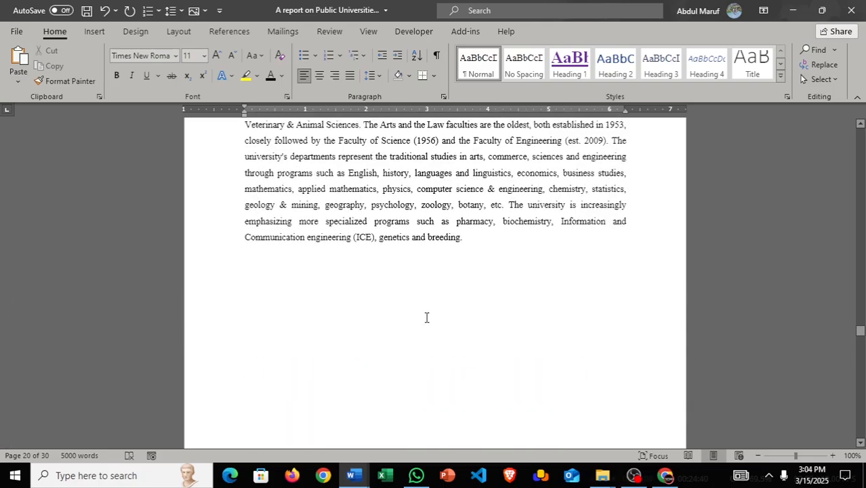
pyautogui.scroll(10, 429, 319)
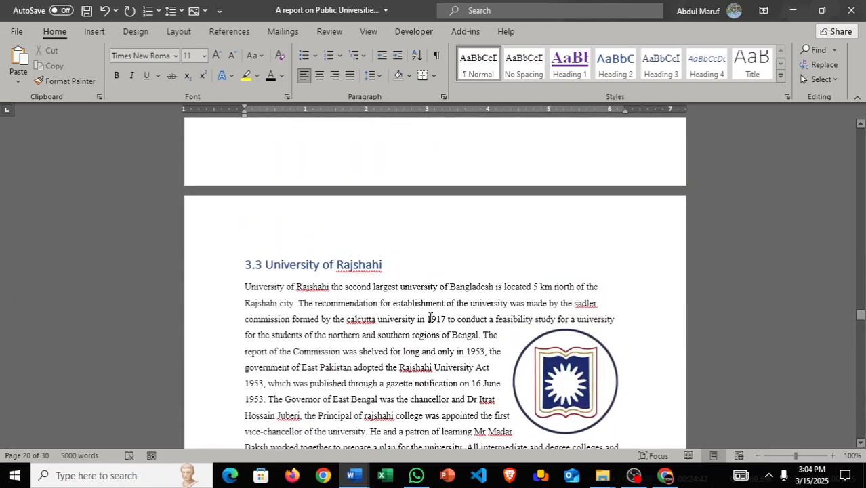
pyautogui.scroll(-20, 431, 319)
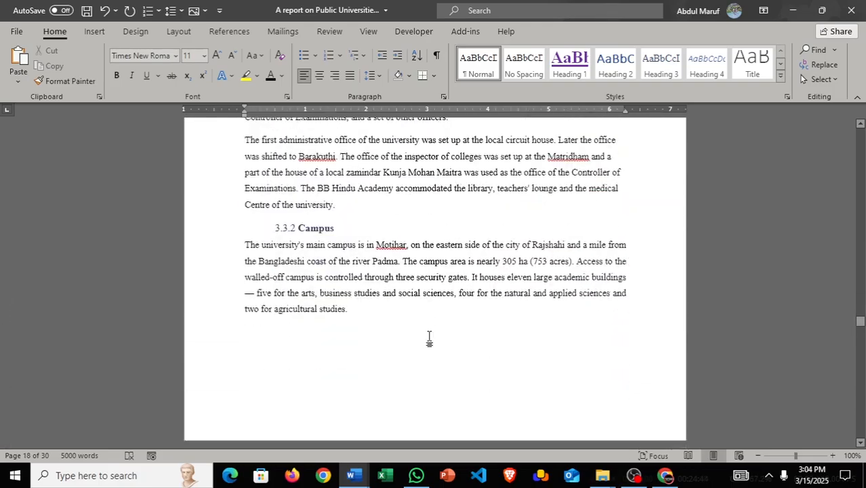
pyautogui.scroll(-6, 427, 339)
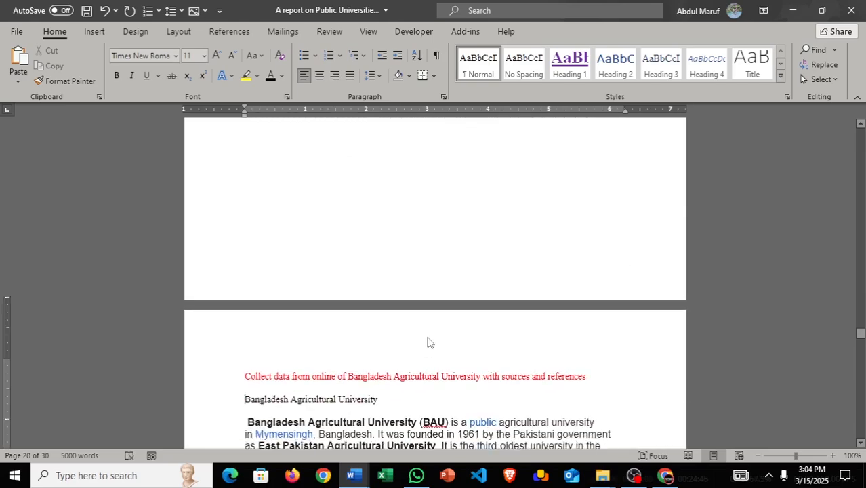
pyautogui.write('3.4')
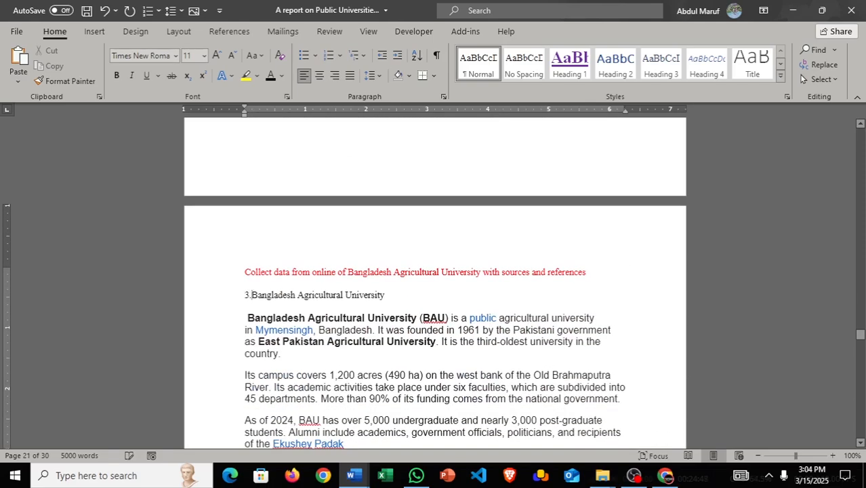
pyautogui.click(215, 298)
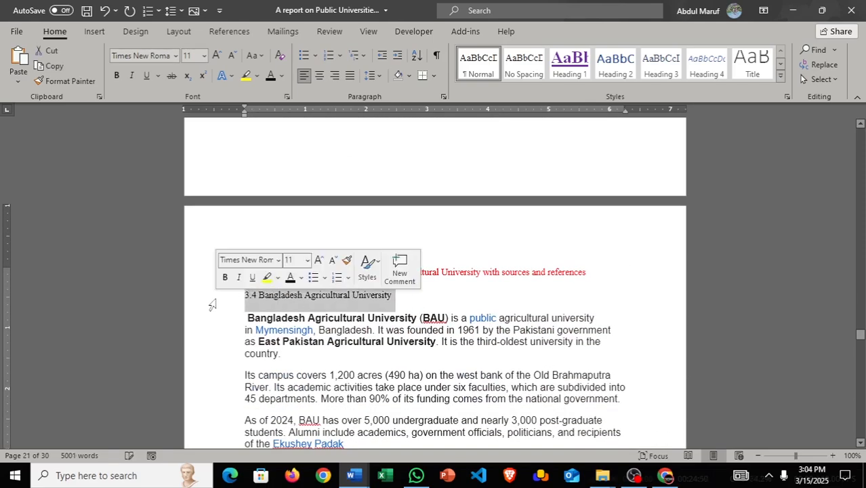
pyautogui.click(615, 65)
# - Switch to the Wikipedia article in Chrome and copy its History section, from the heading through the paragraph on the 1965 campus master plan
pyautogui.scroll(-3, 416, 342)
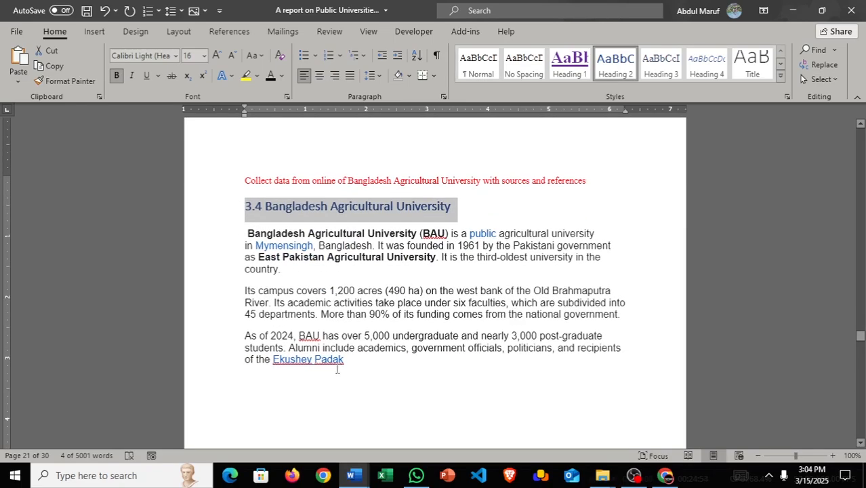
pyautogui.scroll(-2, 407, 322)
pyautogui.click(354, 301)
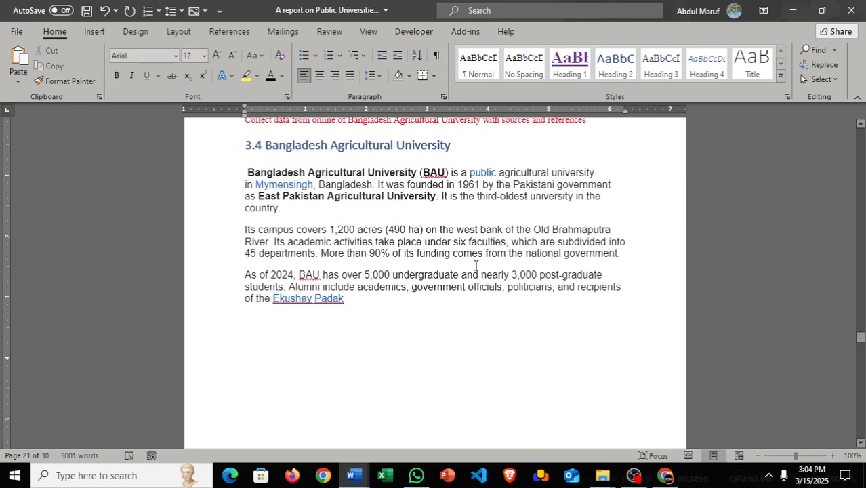
pyautogui.moveTo(630, 479)
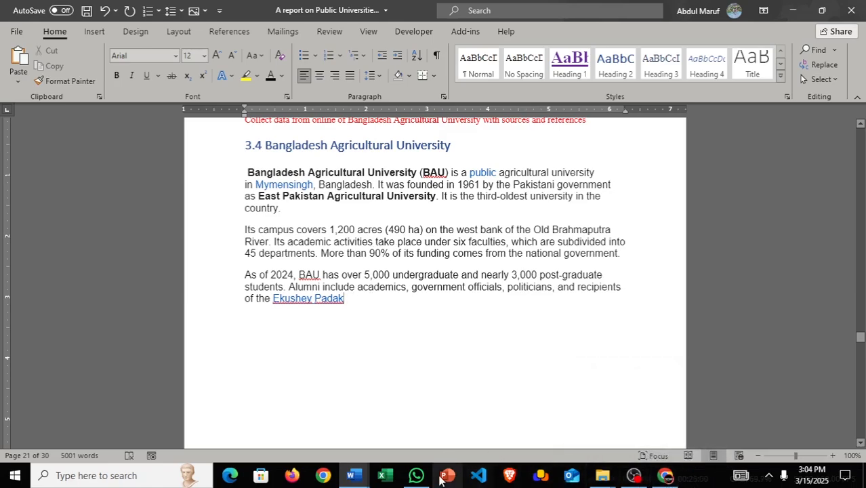
pyautogui.click(665, 477)
pyautogui.scroll(-3, 360, 258)
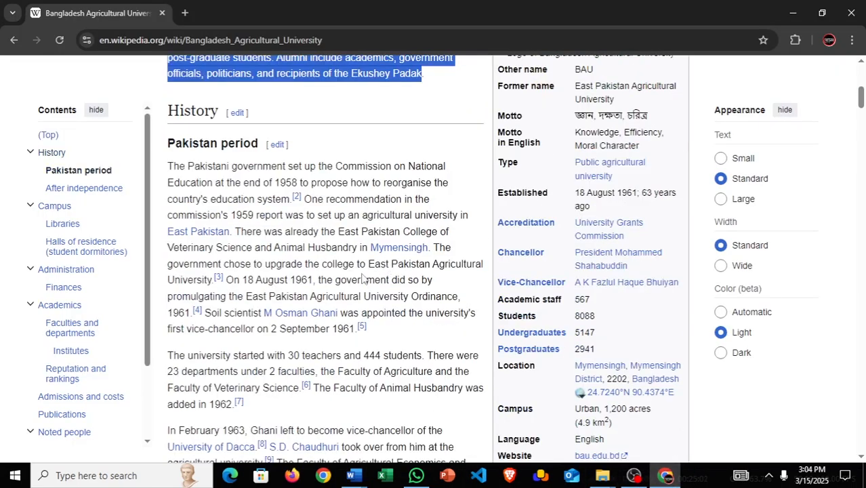
pyautogui.scroll(3, 183, 119)
pyautogui.moveTo(168, 111); pyautogui.dragTo(209, 147)
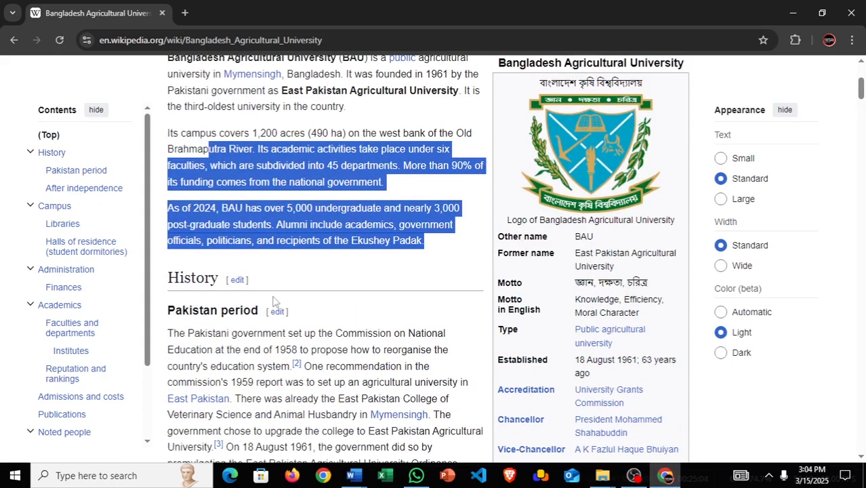
pyautogui.click(190, 279)
pyautogui.moveTo(170, 279); pyautogui.dragTo(363, 257)
pyautogui.scroll(-5, 317, 461)
pyautogui.scroll(-10, 322, 443)
pyautogui.scroll(18, 305, 143)
pyautogui.scroll(-9, 309, 447)
pyautogui.scroll(-4, 318, 471)
pyautogui.scroll(2, 543, 158)
pyautogui.scroll(1, 574, 131)
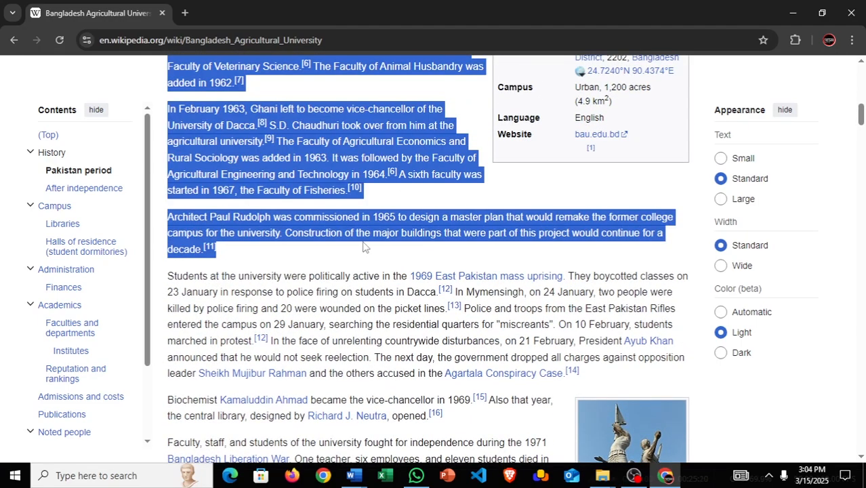
# - Switch back to the report in Word and paste the copied History section below the introduction of section 3.4
pyautogui.click(352, 475)
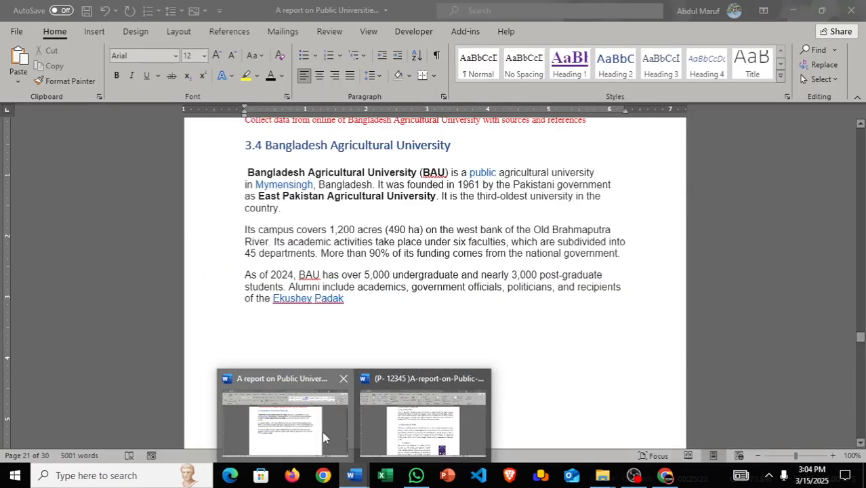
pyautogui.click(322, 431)
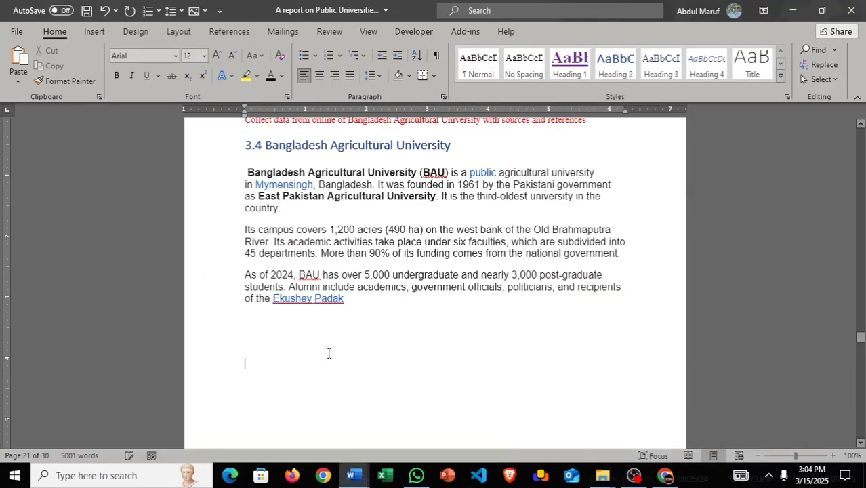
pyautogui.hotkey('ctrl', 'v')
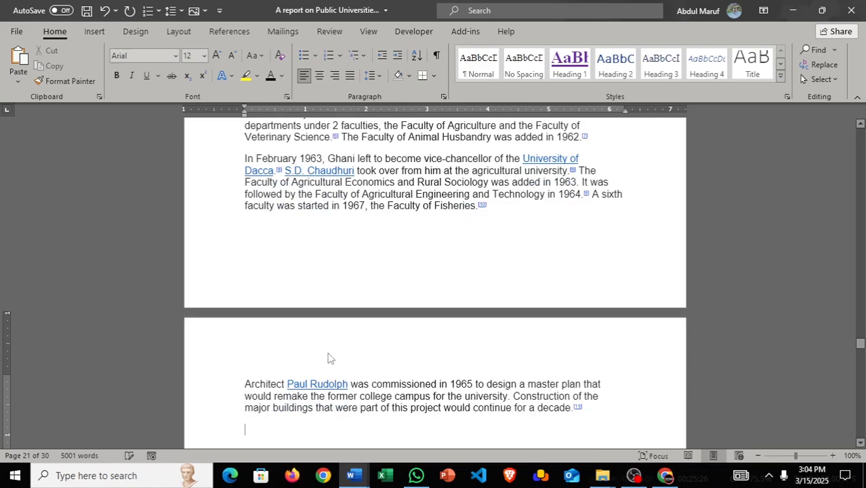
pyautogui.scroll(15, 328, 355)
pyautogui.scroll(-4, 344, 295)
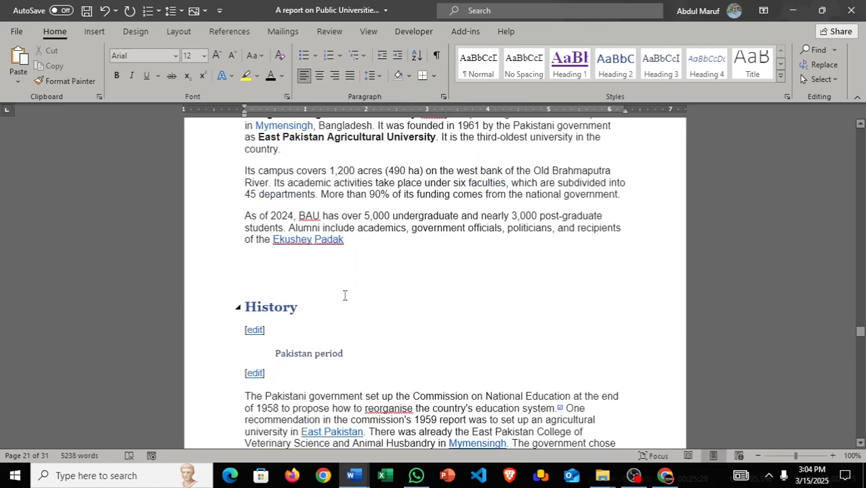
# - Delete the "Pakistan period" subheading and both "[edit]" links under the History heading
pyautogui.click(275, 374)
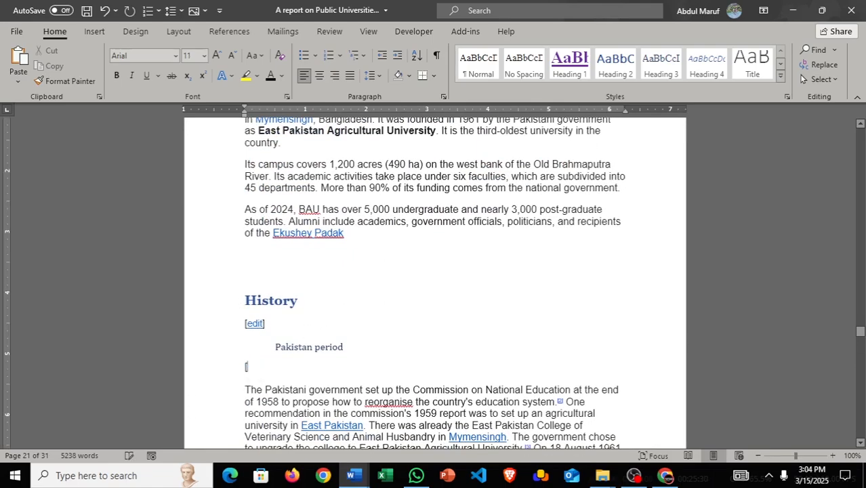
pyautogui.press('BackSpace')
pyautogui.press('BackSpace')
pyautogui.press('BackSpace')
pyautogui.press('BackSpace')
pyautogui.press('BackSpace')
pyautogui.press('BackSpace')
pyautogui.press('BackSpace')
pyautogui.press('BackSpace')
pyautogui.press('BackSpace')
pyautogui.press('BackSpace')
pyautogui.press('BackSpace')
pyautogui.press('BackSpace')
pyautogui.press('BackSpace')
pyautogui.press('BackSpace')
pyautogui.press('BackSpace')
pyautogui.press('BackSpace')
pyautogui.press('BackSpace')
pyautogui.press('BackSpace')
pyautogui.press('BackSpace')
pyautogui.press('BackSpace')
pyautogui.press('BackSpace')
pyautogui.press('BackSpace')
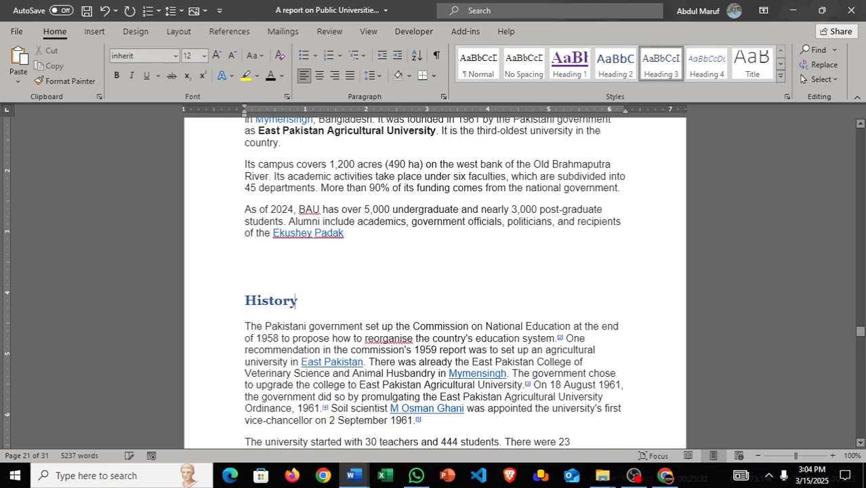
# - Apply the Normal style to all the text below the 3.4 heading, including the History section, and clear its remaining web formatting
pyautogui.scroll(2, 327, 257)
pyautogui.scroll(2, 327, 257)
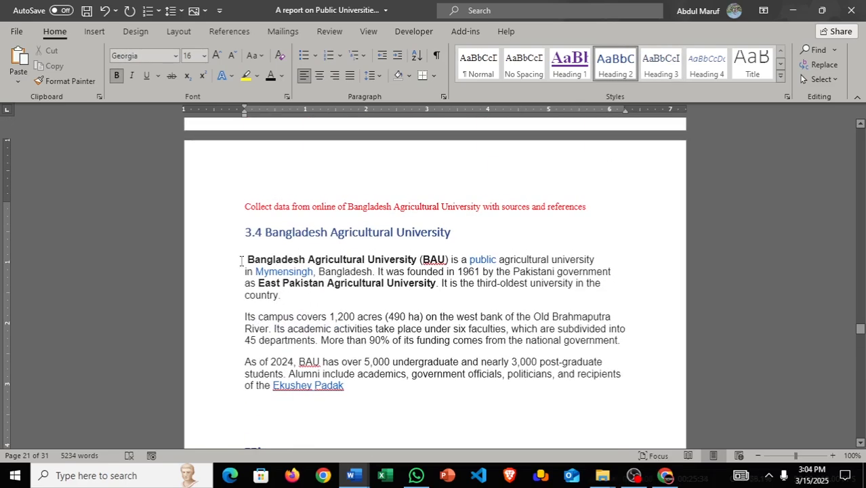
pyautogui.moveTo(241, 261); pyautogui.dragTo(550, 375)
pyautogui.click(479, 68)
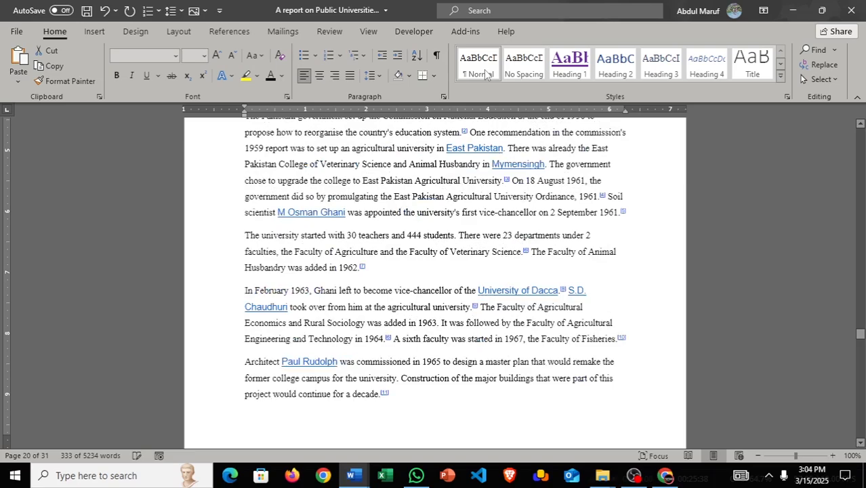
pyautogui.click(524, 66)
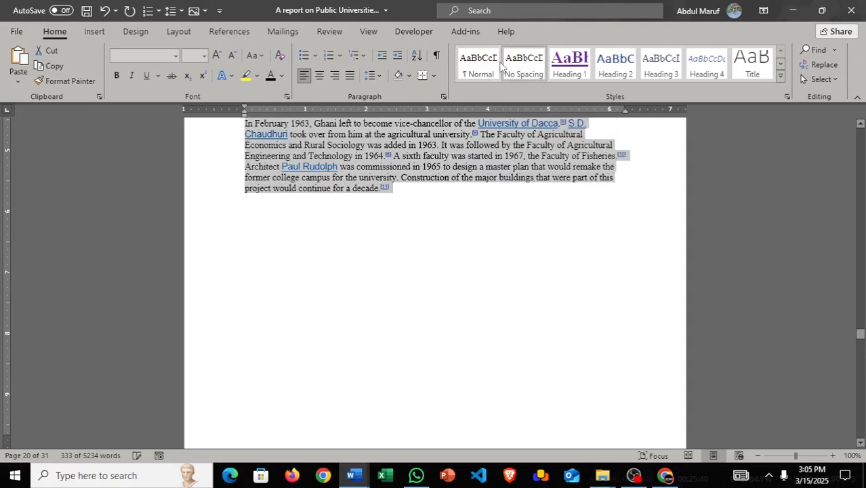
pyautogui.click(478, 68)
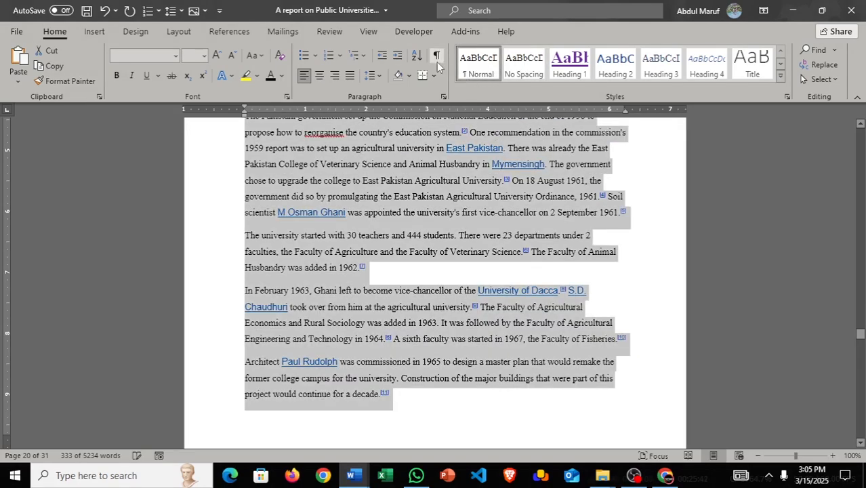
pyautogui.click(280, 57)
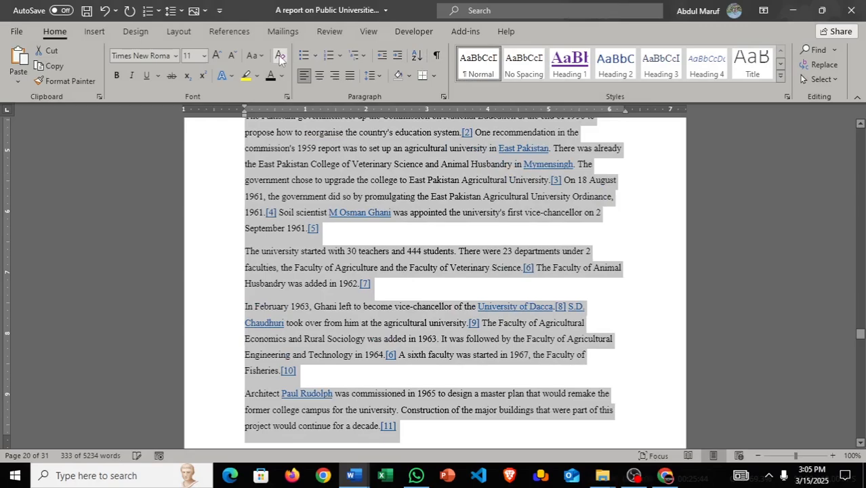
# - Set the selected section text to Times New Roman at size 12 and justify its paragraphs
pyautogui.scroll(8, 392, 243)
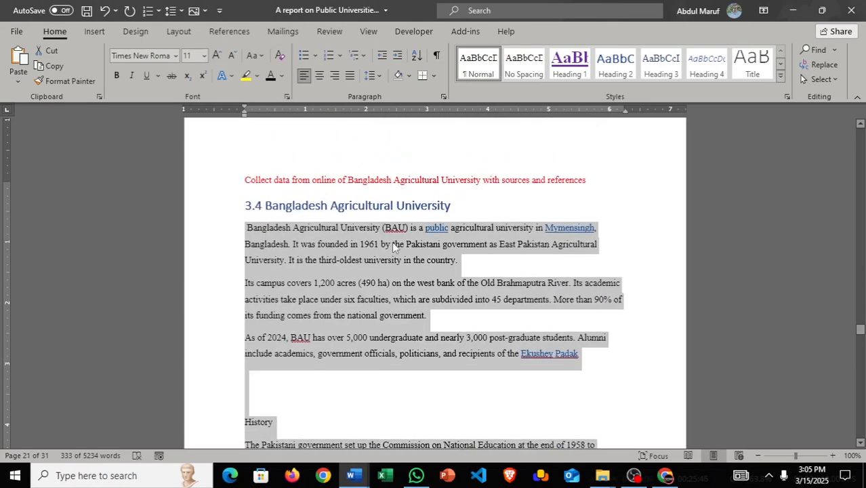
pyautogui.click(177, 55)
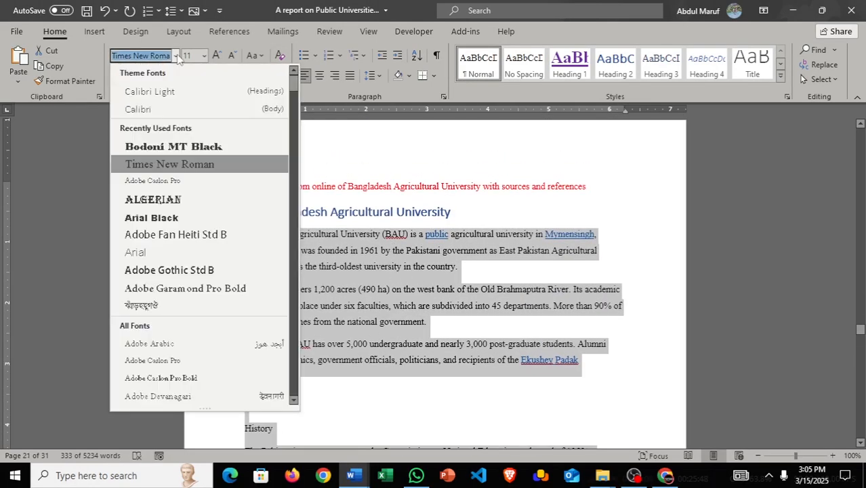
pyautogui.click(163, 166)
pyautogui.click(217, 56)
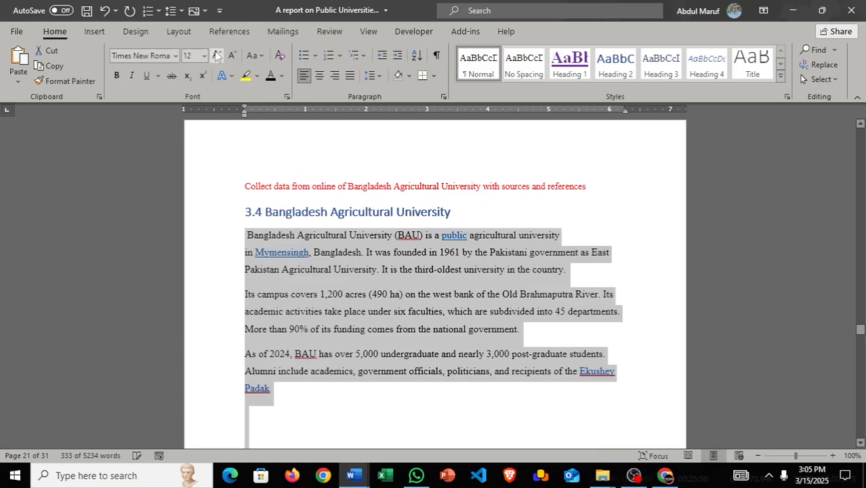
pyautogui.click(349, 76)
# - Remove the empty lines between the Ekushey Padak sentence and the History title
pyautogui.scroll(-4, 414, 268)
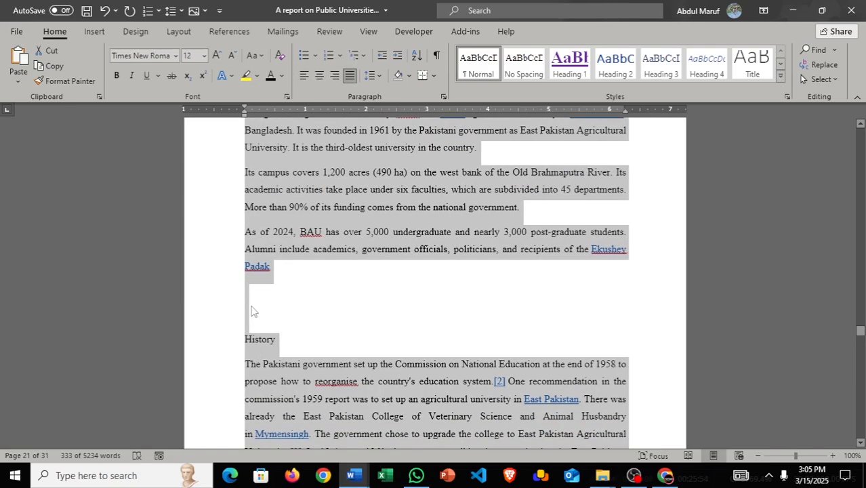
pyautogui.click(281, 324)
pyautogui.press('BackSpace')
pyautogui.hotkey('ctrl', 'shift', 'Left')
pyautogui.hotkey('ctrl', 'shift', 'Left')
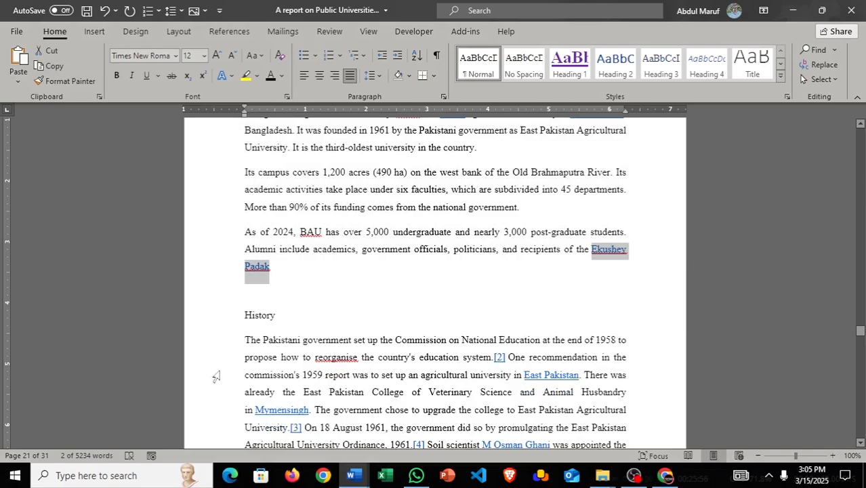
pyautogui.click(258, 301)
pyautogui.press('BackSpace')
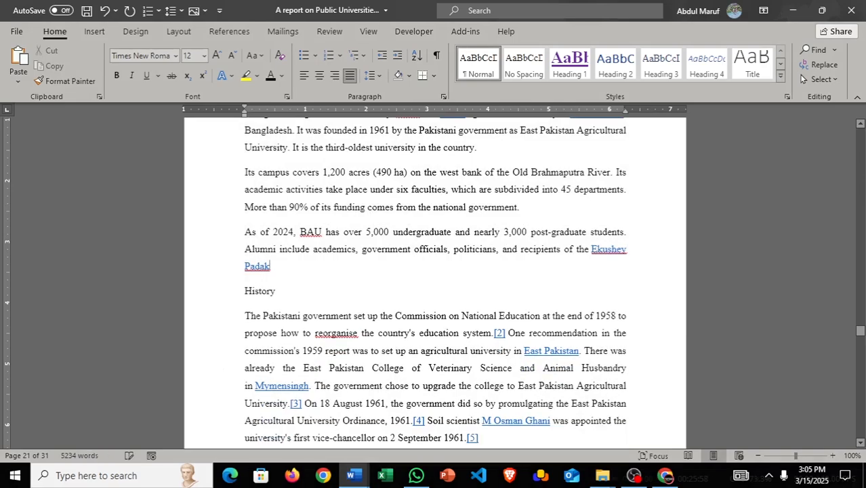
# - Number the History title 3.4.1 and apply the Heading 3 style to it
pyautogui.click(199, 291)
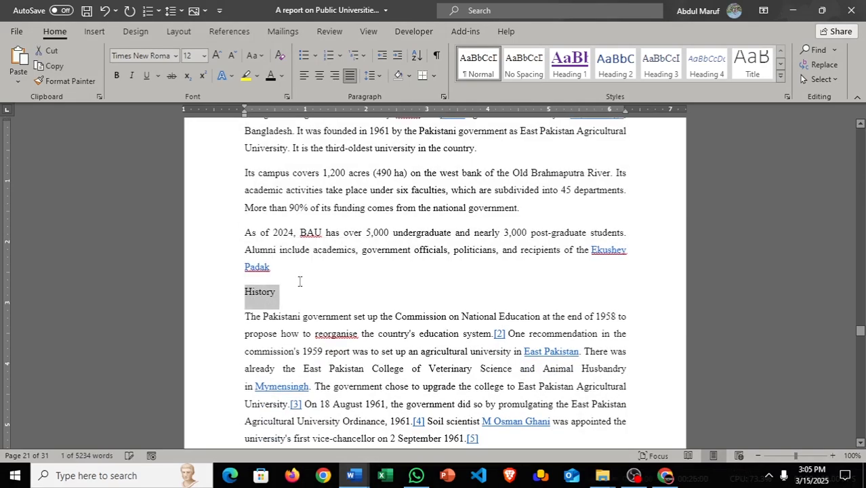
pyautogui.scroll(4, 305, 282)
pyautogui.scroll(-2, 305, 282)
pyautogui.click(257, 351)
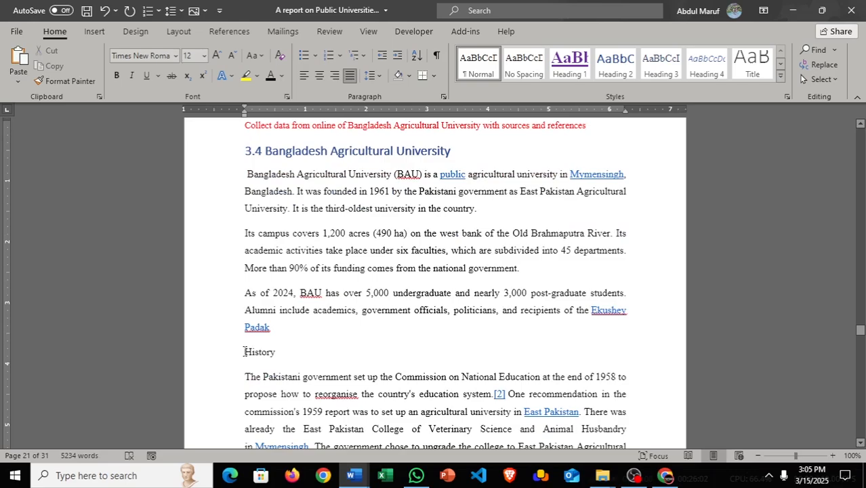
pyautogui.write('3.4.1')
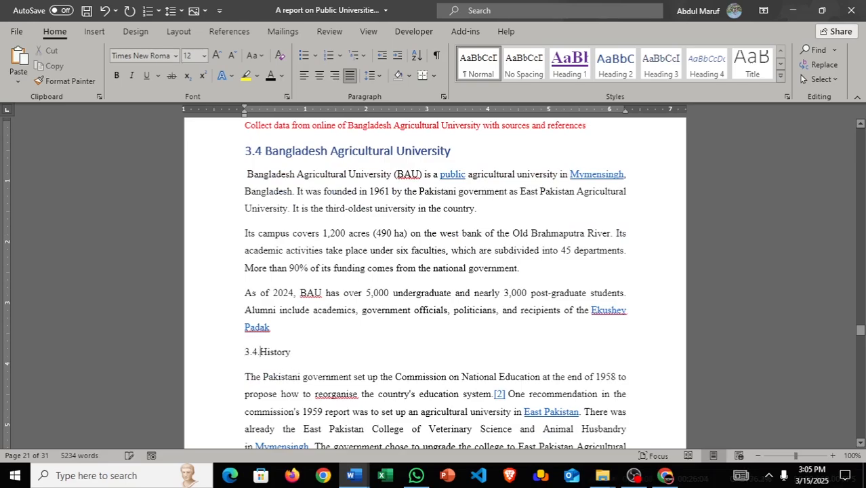
pyautogui.click(230, 353)
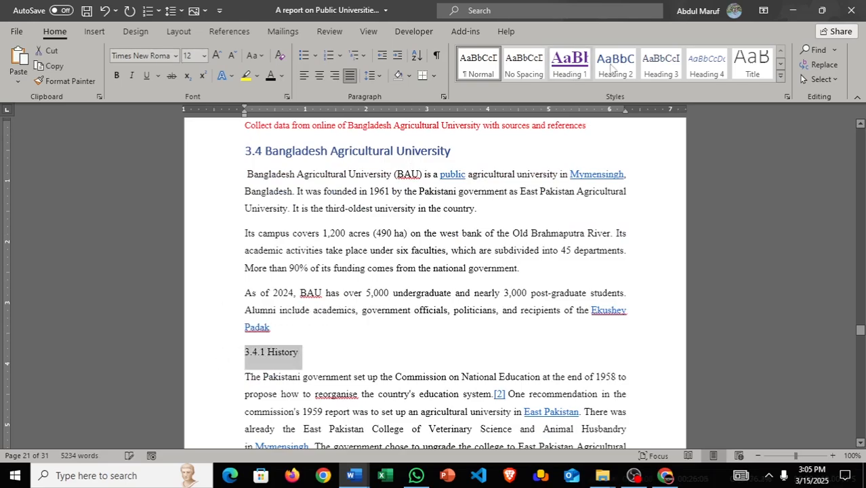
pyautogui.click(661, 64)
pyautogui.scroll(-2, 476, 292)
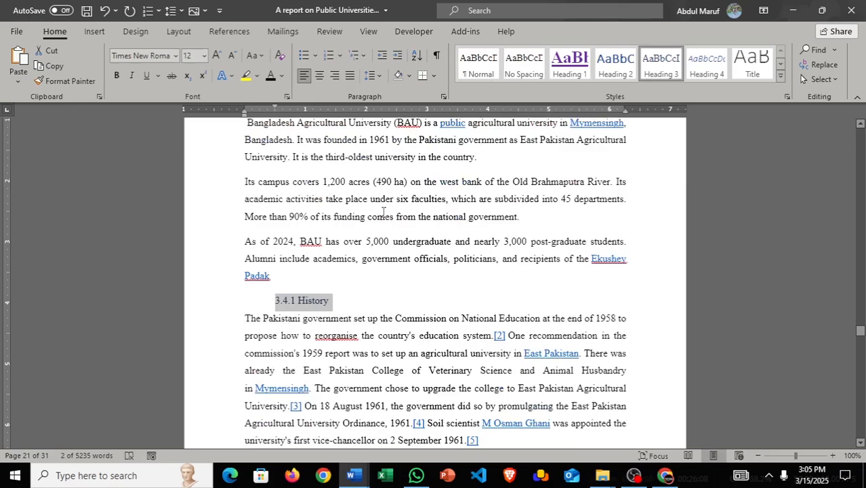
pyautogui.click(468, 305)
# - Insert the picture 800px-BAU_1971.jpg from this device at the end of the first paragraph under heading 3.4
pyautogui.scroll(-11, 528, 278)
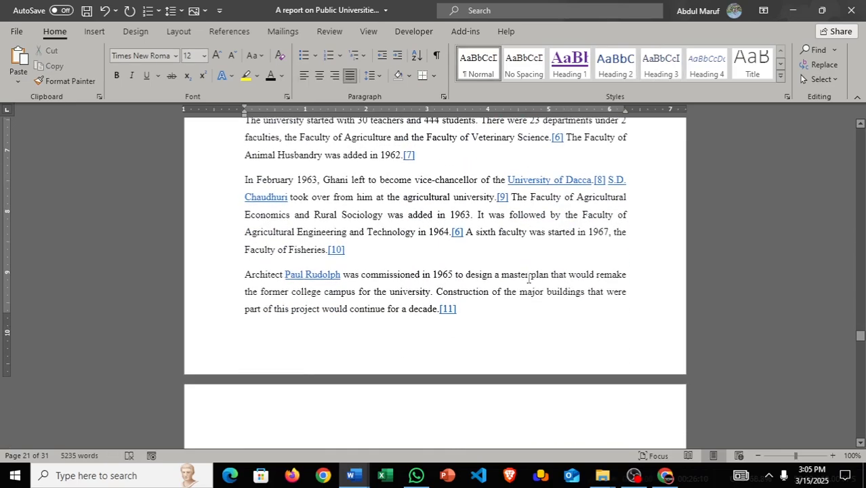
pyautogui.scroll(-2, 484, 279)
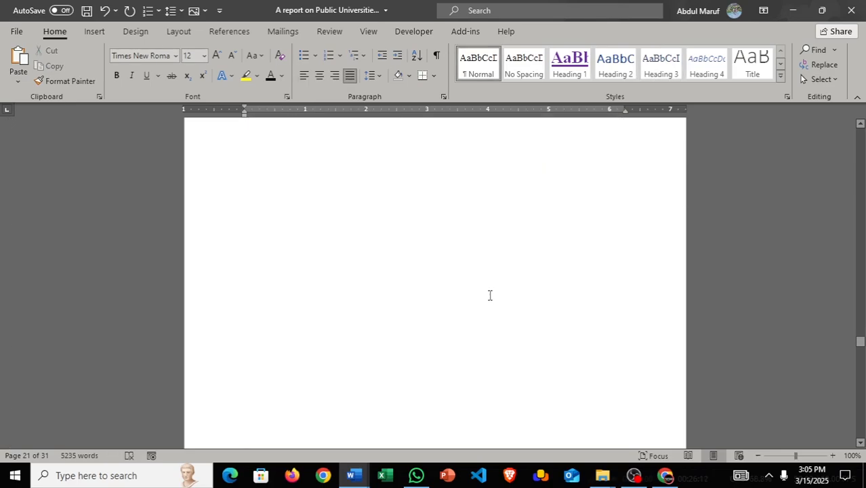
pyautogui.scroll(20, 490, 295)
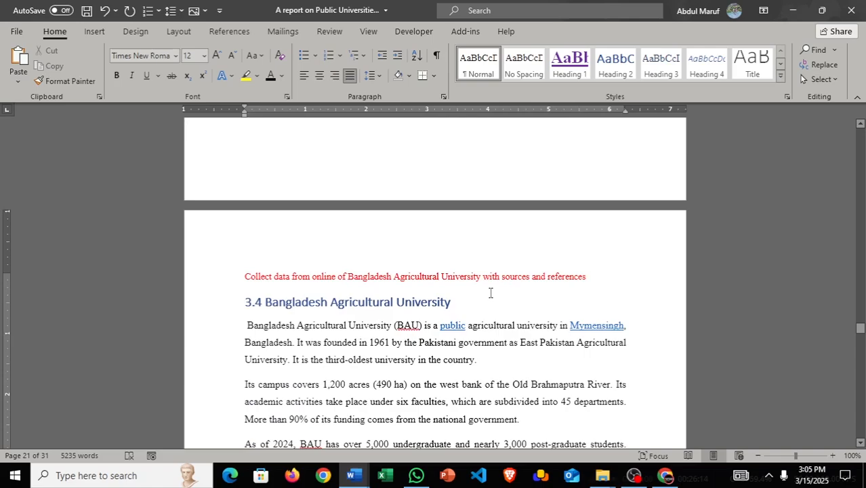
pyautogui.scroll(-4, 491, 293)
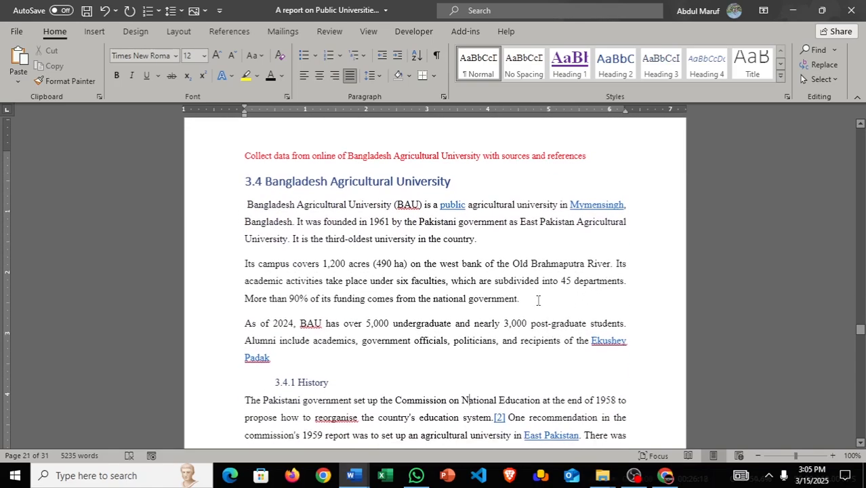
pyautogui.click(94, 31)
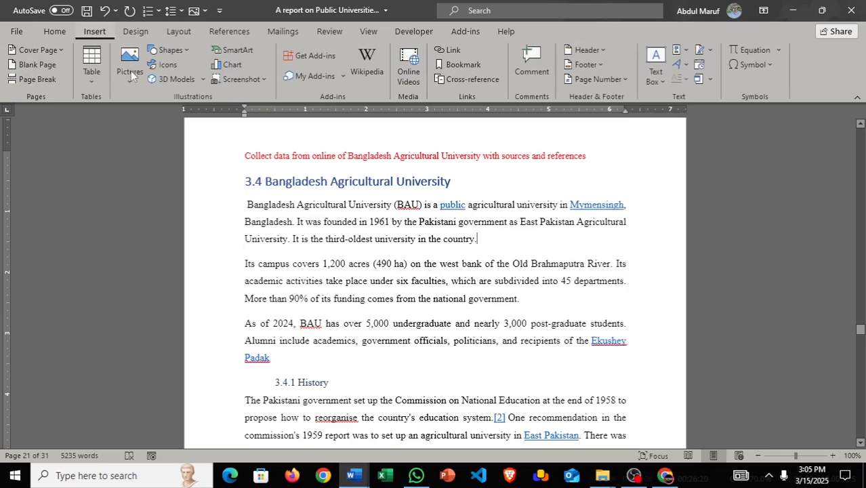
pyautogui.click(129, 71)
pyautogui.click(144, 119)
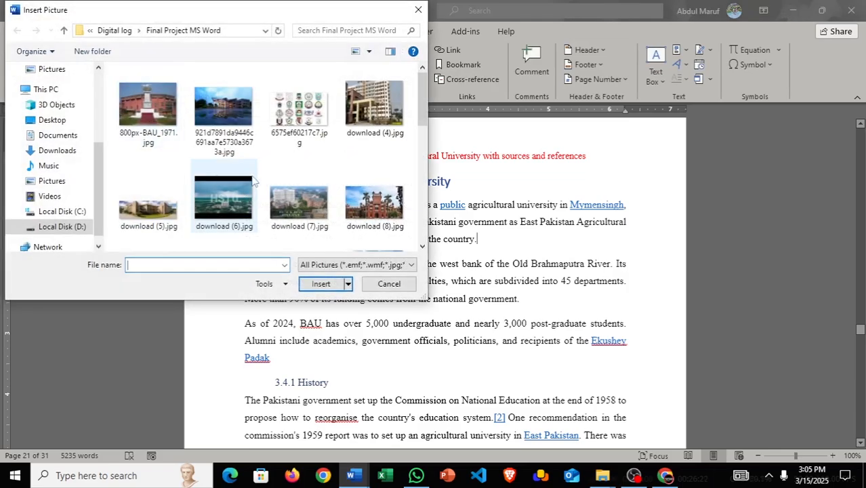
pyautogui.scroll(-3, 254, 180)
pyautogui.scroll(-2, 354, 156)
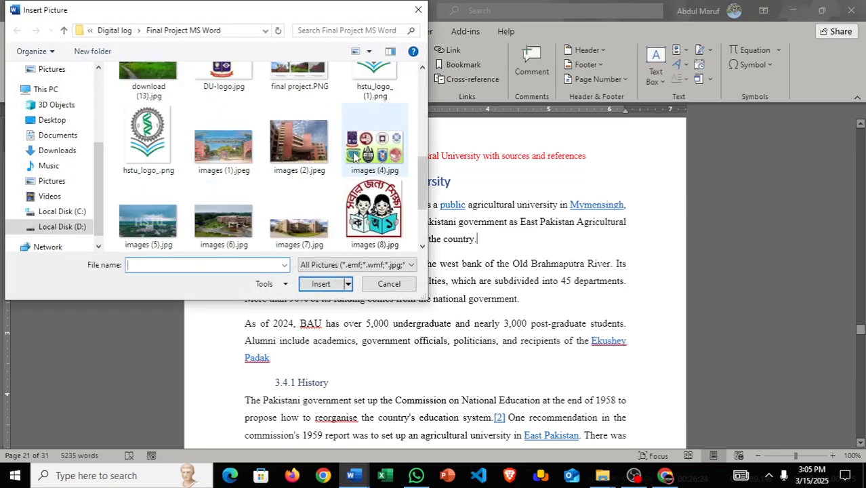
pyautogui.scroll(-1, 354, 156)
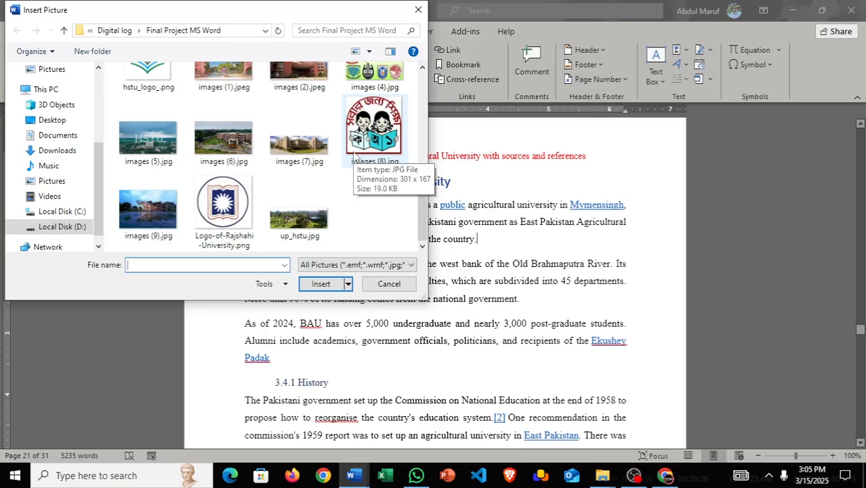
pyautogui.scroll(3, 354, 155)
pyautogui.scroll(-1, 354, 155)
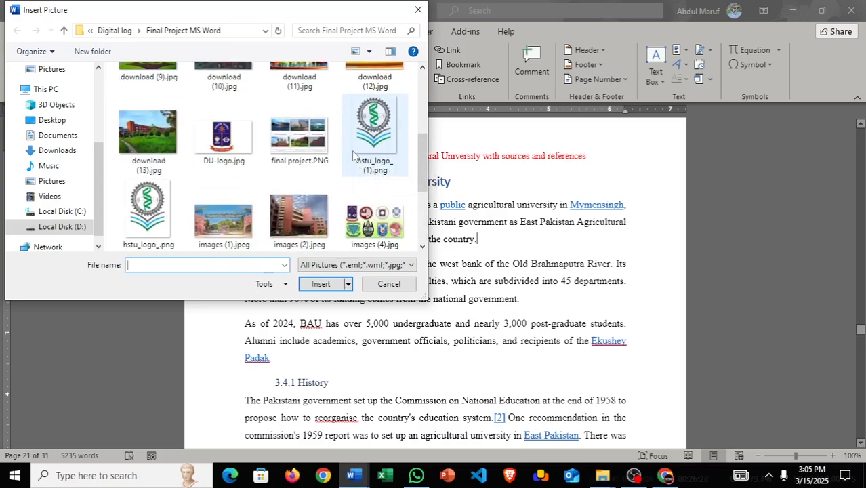
pyautogui.scroll(4, 354, 156)
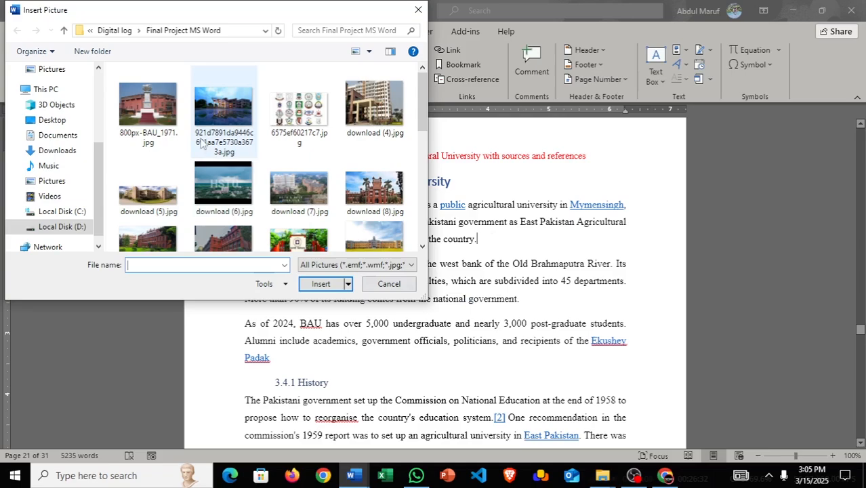
pyautogui.click(148, 107)
pyautogui.click(321, 283)
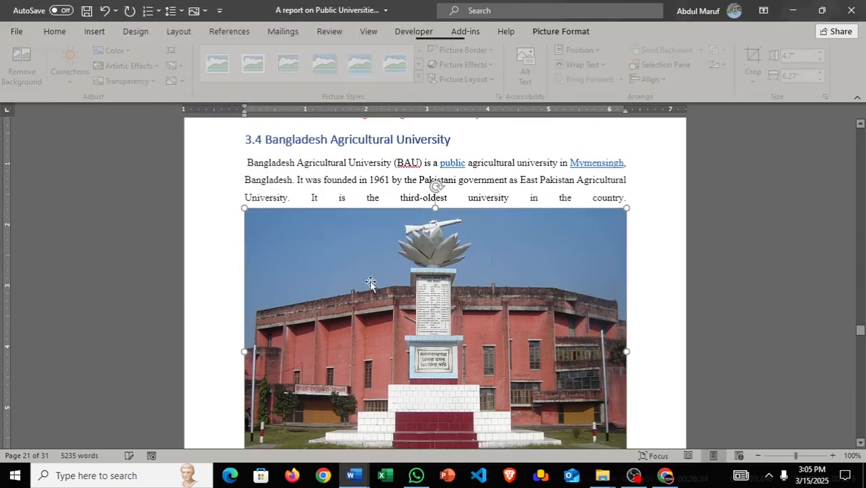
# - Shrink the inserted picture to about 1.94 by 2.58 inches and give it Tight text wrapping
pyautogui.scroll(-3, 601, 330)
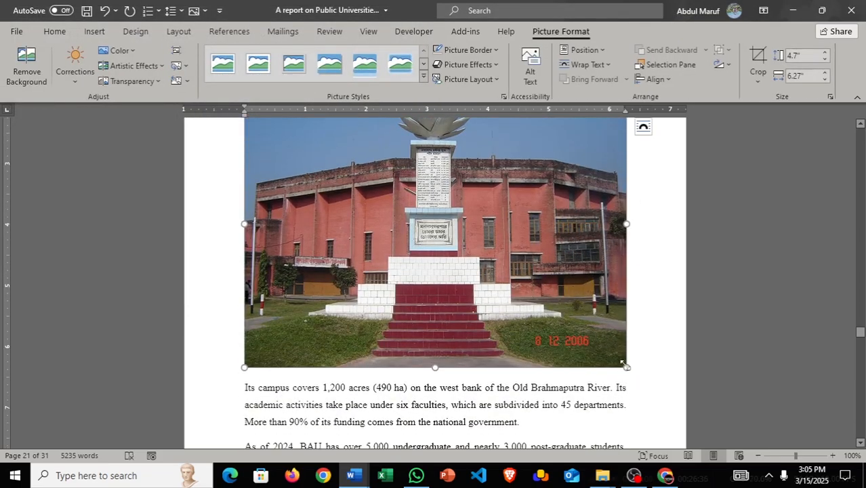
pyautogui.moveTo(624, 364); pyautogui.dragTo(401, 290)
pyautogui.click(418, 181)
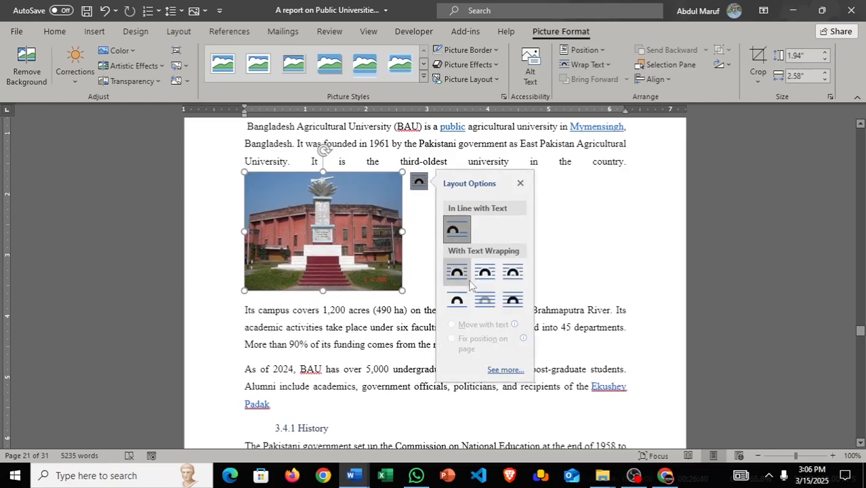
pyautogui.click(486, 273)
# - Move the picture to the right-hand side of the page text, beside the paragraph about the campus area
pyautogui.moveTo(319, 236); pyautogui.dragTo(510, 199)
pyautogui.scroll(3, 520, 252)
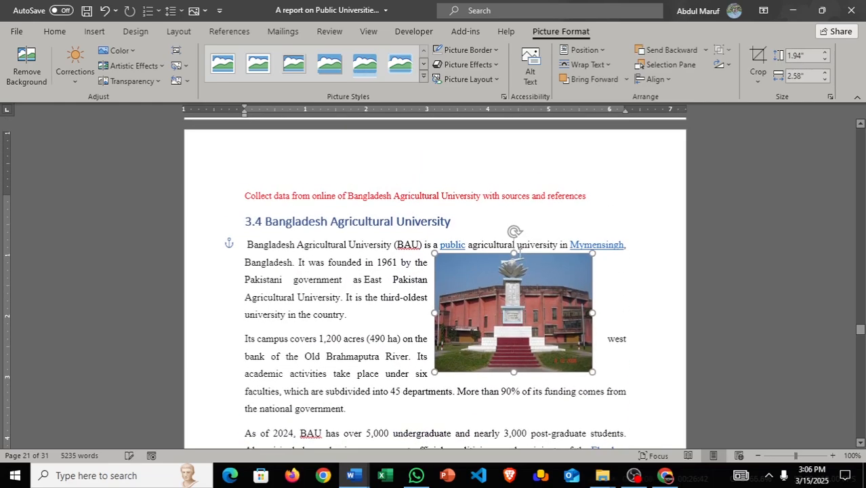
pyautogui.moveTo(488, 298); pyautogui.dragTo(536, 328)
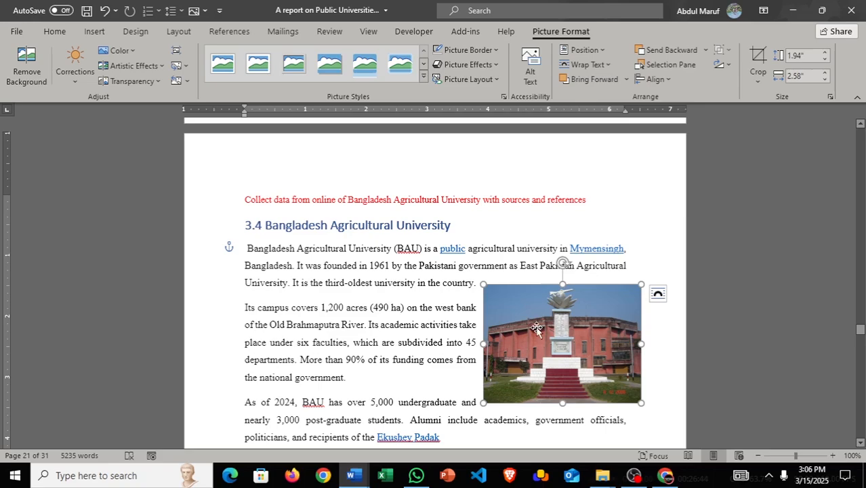
pyautogui.click(405, 325)
# - Replace the [11] reference mark at the end of the last History paragraph with a space
pyautogui.scroll(-2, 466, 299)
pyautogui.scroll(-1, 466, 298)
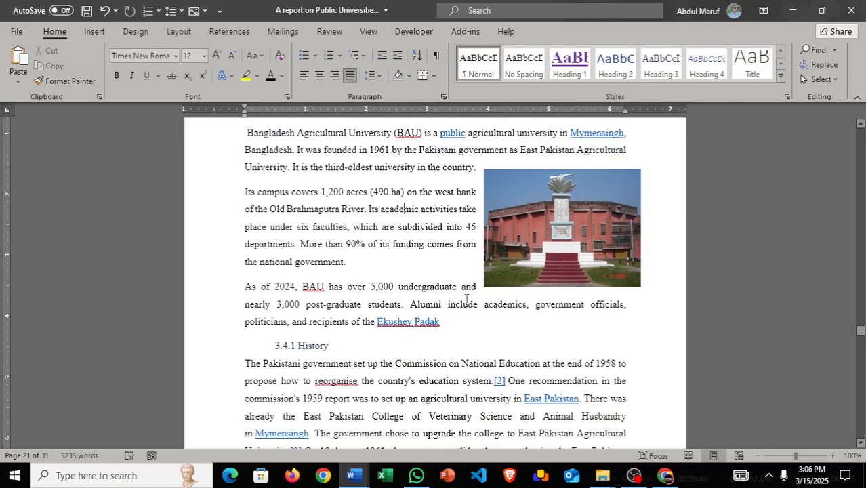
pyautogui.scroll(-15, 466, 298)
pyautogui.scroll(2, 463, 293)
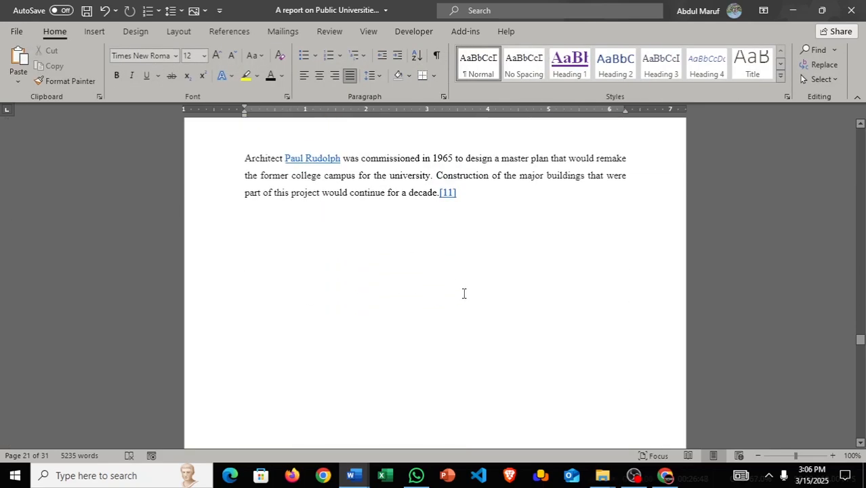
pyautogui.click(462, 197)
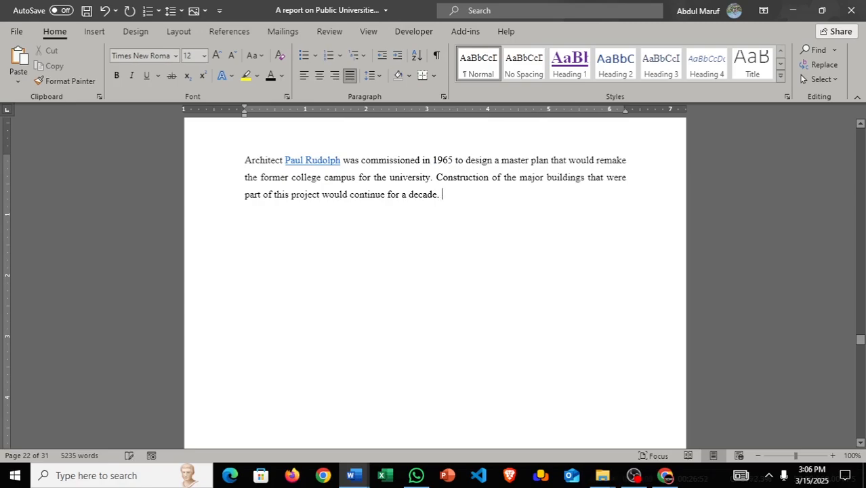
# - Start a new citation source of type Web site at the paragraph's end and enter Wikipidea as the website name
pyautogui.click(230, 31)
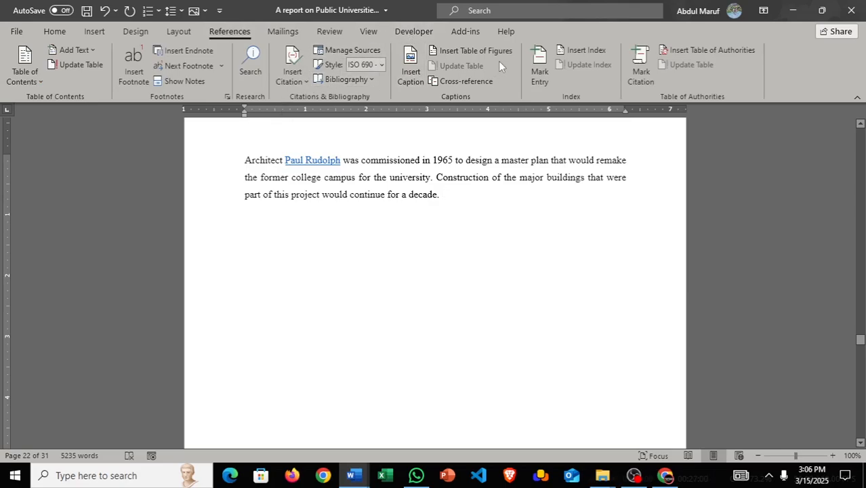
pyautogui.click(293, 75)
pyautogui.click(334, 101)
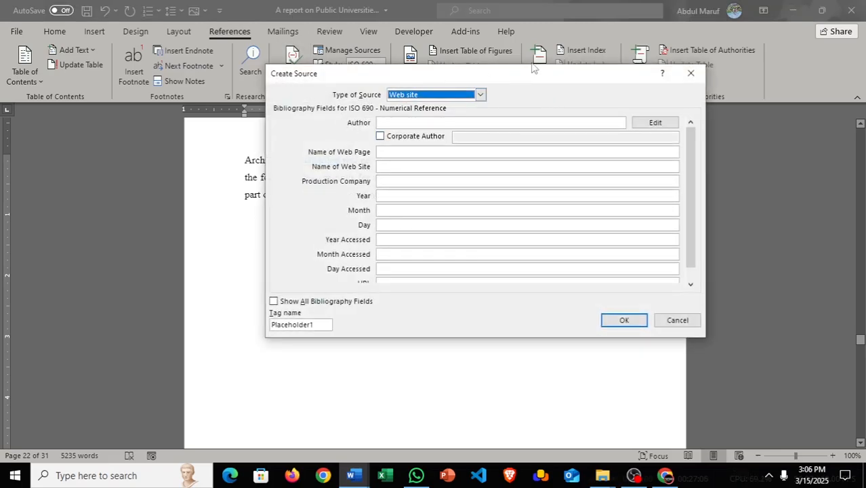
pyautogui.click(479, 96)
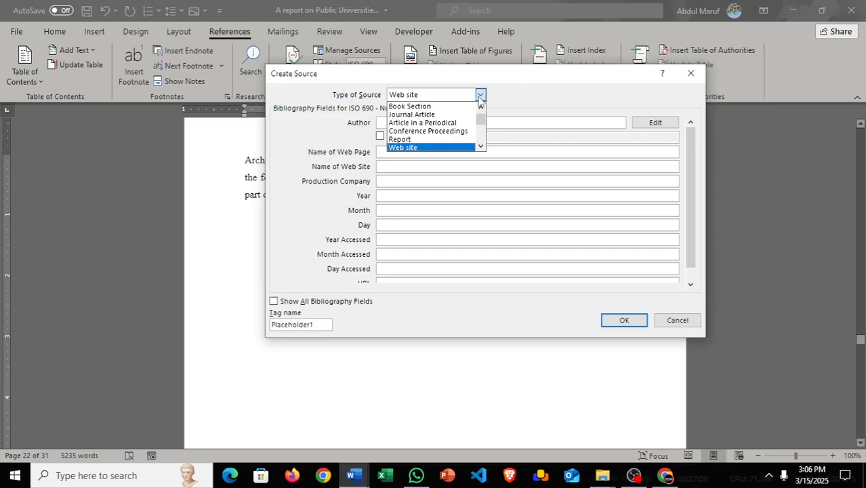
pyautogui.click(411, 148)
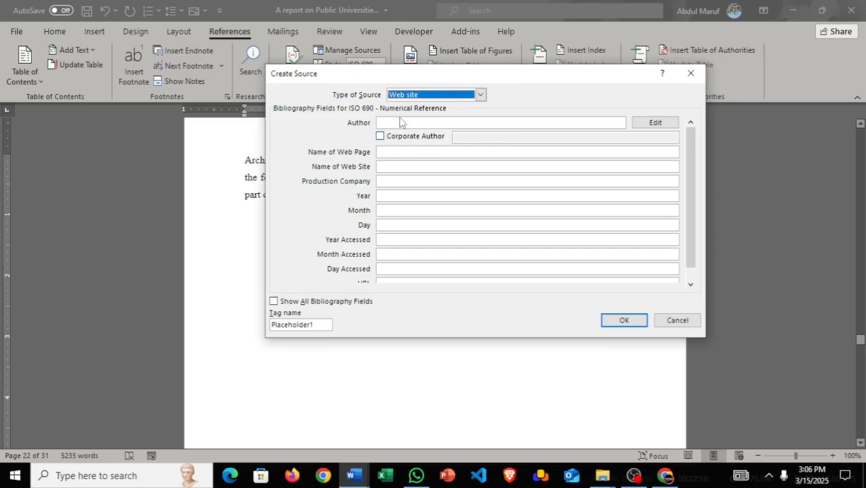
pyautogui.click(417, 153)
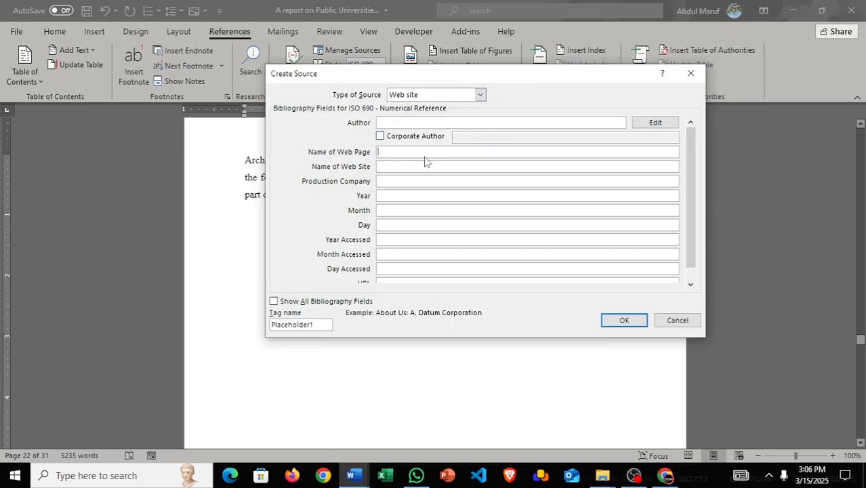
pyautogui.click(424, 166)
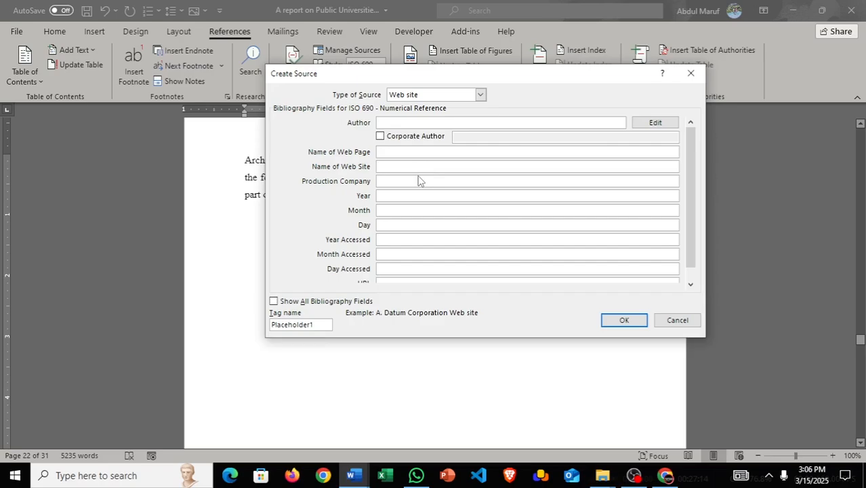
pyautogui.write('Wikipidea')
# - Switch to the Chrome browser and copy the address of the Wikipedia article on Bangladesh Agricultural University
pyautogui.click(665, 474)
pyautogui.scroll(15, 439, 304)
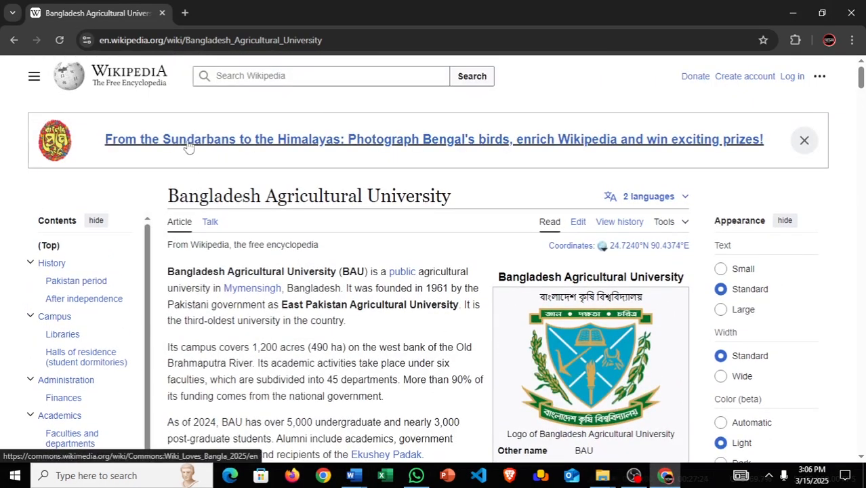
pyautogui.scroll(-3, 237, 233)
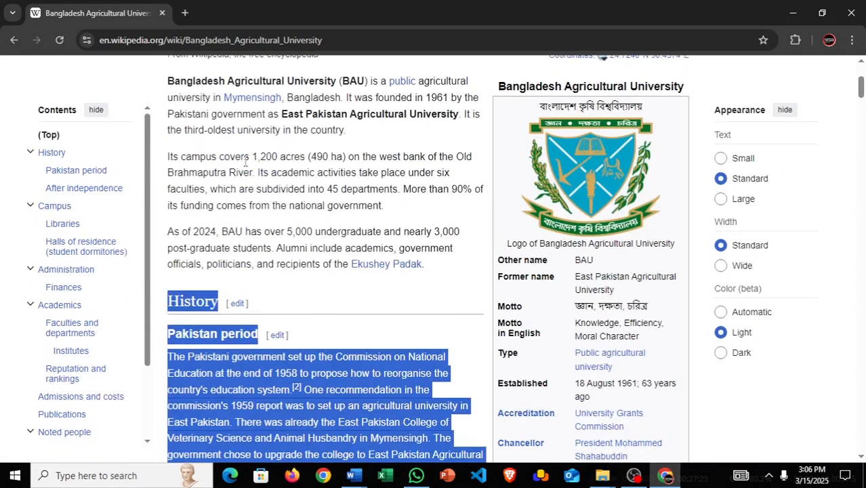
pyautogui.click(326, 40)
pyautogui.hotkey('ctrl', 'c')
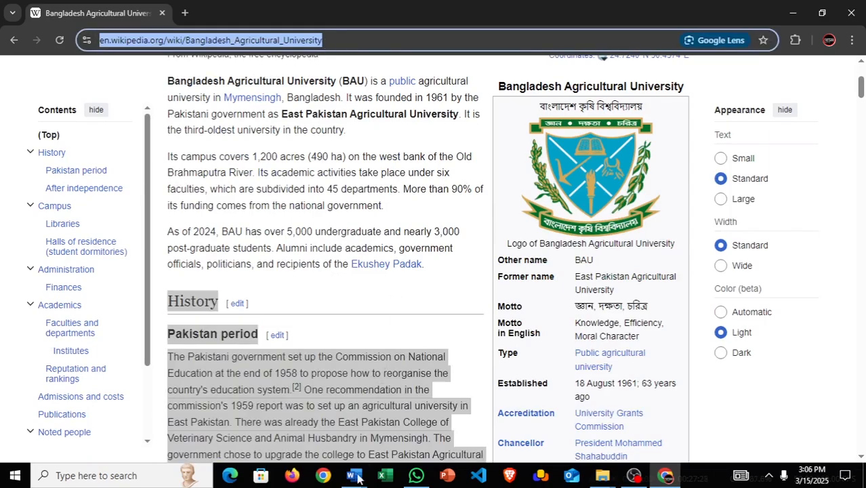
# - Return to the Word report, paste the copied address as the source's URL, and insert the citation
pyautogui.moveTo(359, 479)
pyautogui.click(281, 433)
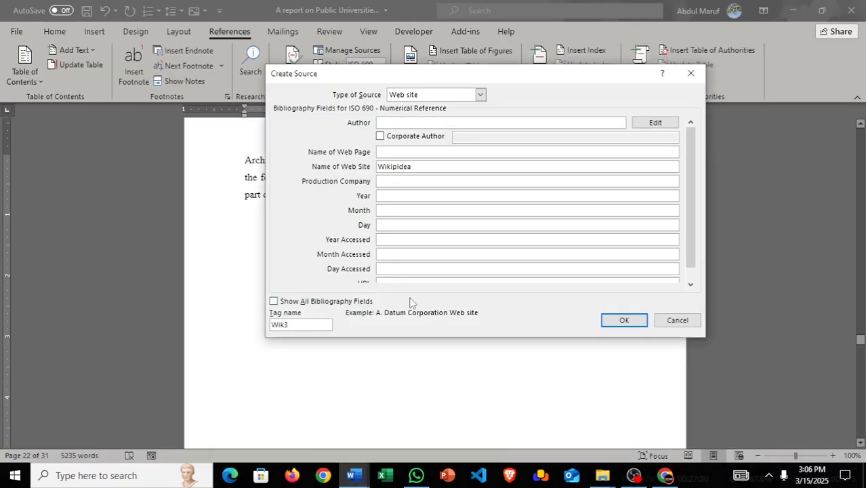
pyautogui.click(412, 239)
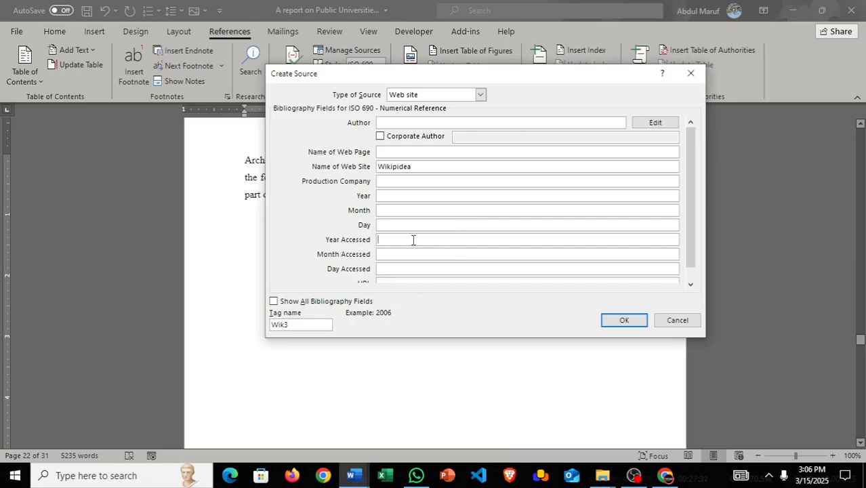
pyautogui.moveTo(692, 213); pyautogui.dragTo(692, 269)
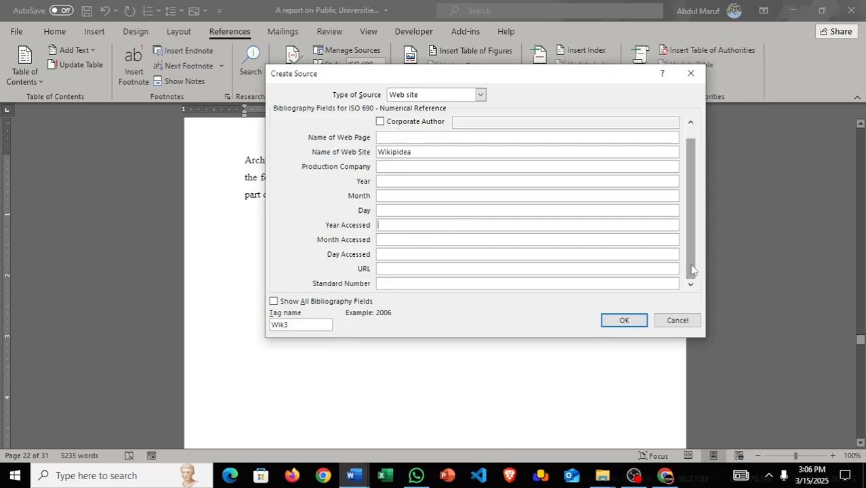
pyautogui.click(423, 268)
pyautogui.hotkey('ctrl', 'v')
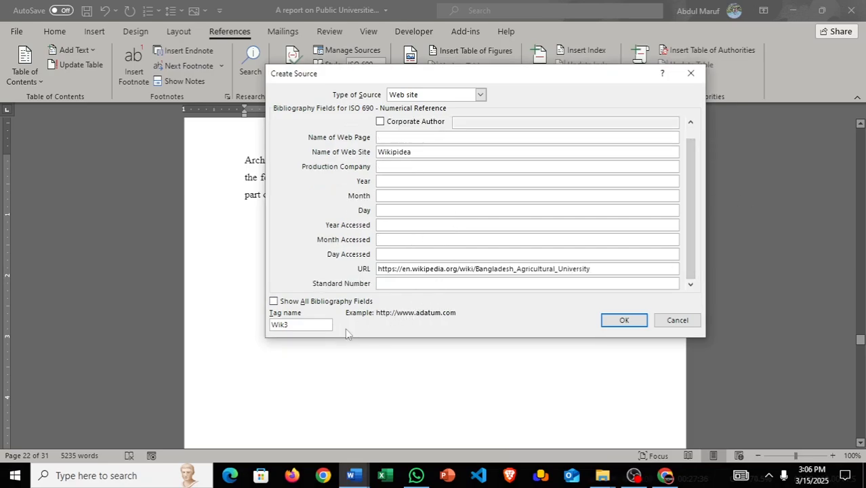
pyautogui.click(624, 320)
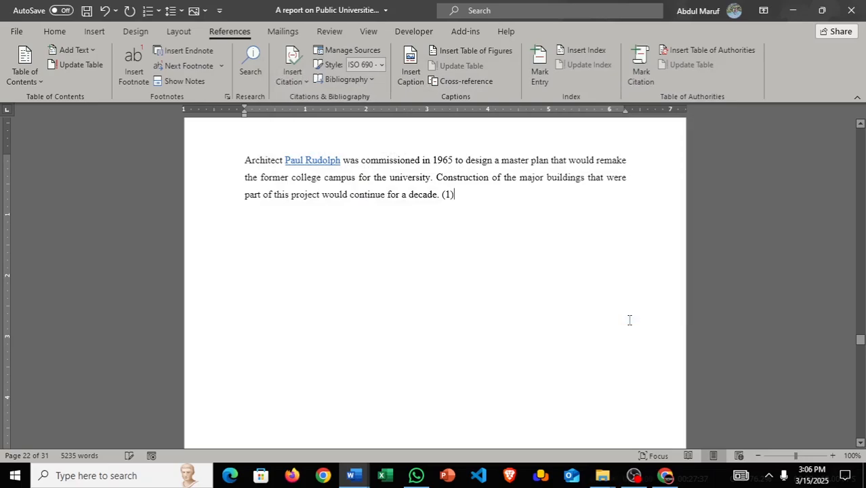
pyautogui.click(475, 252)
# - Insert a clustered column chart below the "Add a column chart" note in the number of students section
pyautogui.scroll(-3, 443, 219)
pyautogui.scroll(2, 442, 219)
pyautogui.scroll(-2, 442, 219)
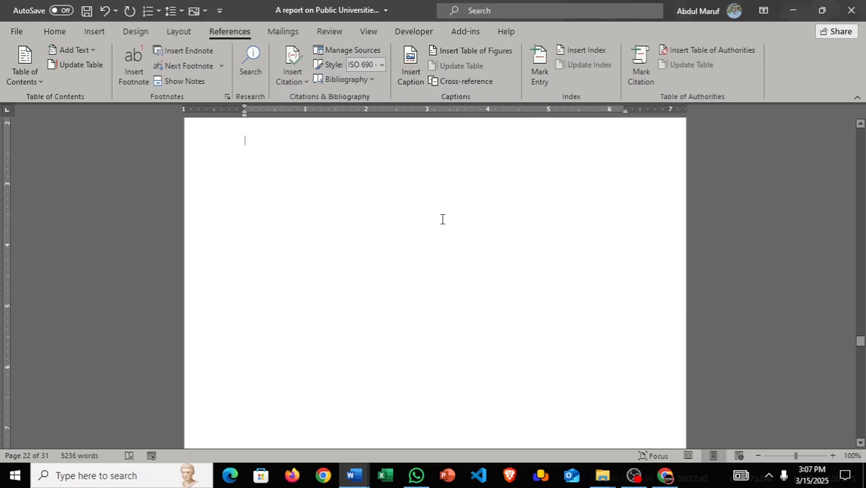
pyautogui.scroll(-5, 442, 219)
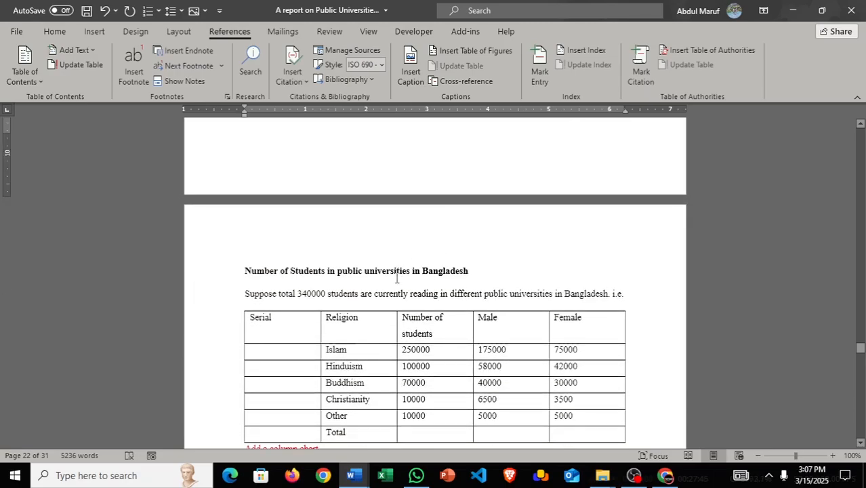
pyautogui.scroll(-3, 477, 202)
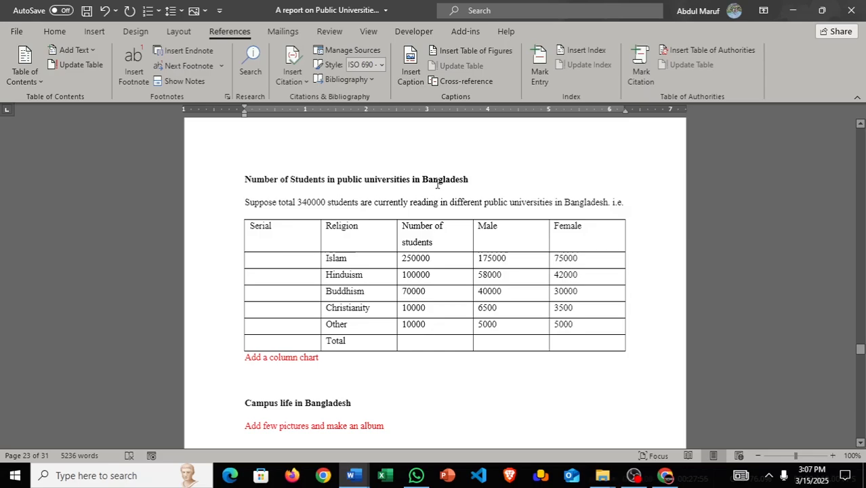
pyautogui.scroll(-1, 437, 184)
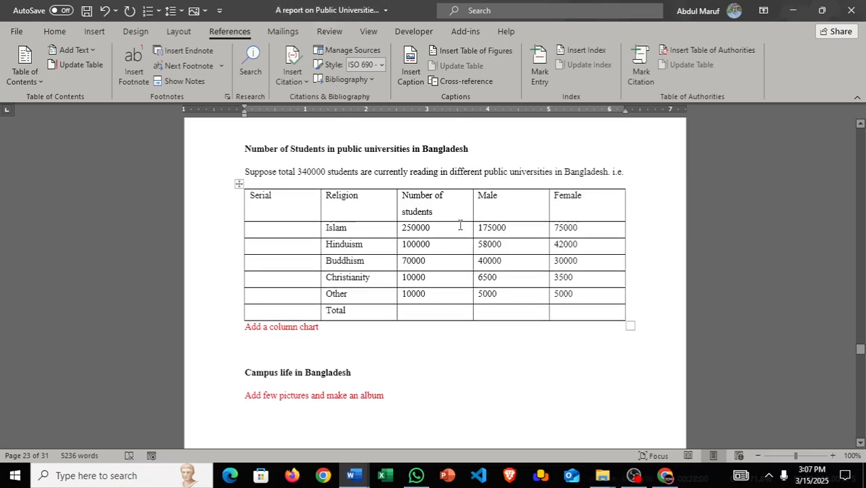
pyautogui.scroll(-1, 470, 217)
pyautogui.click(332, 316)
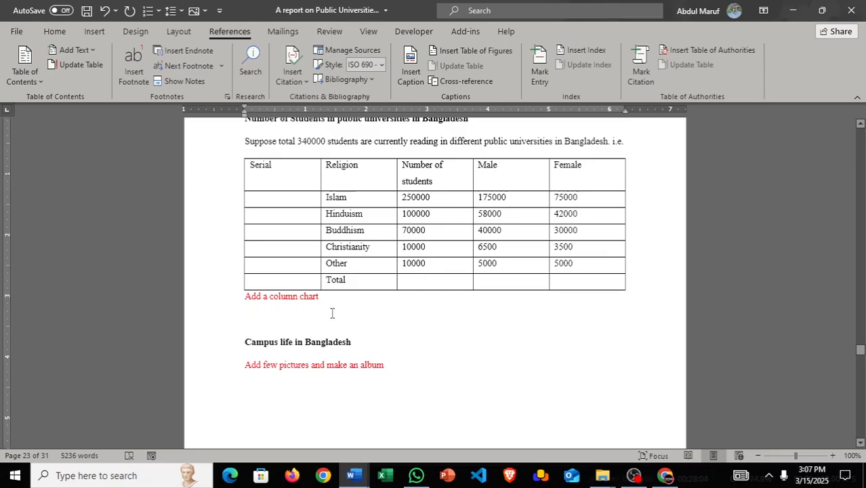
pyautogui.click(95, 31)
pyautogui.click(232, 64)
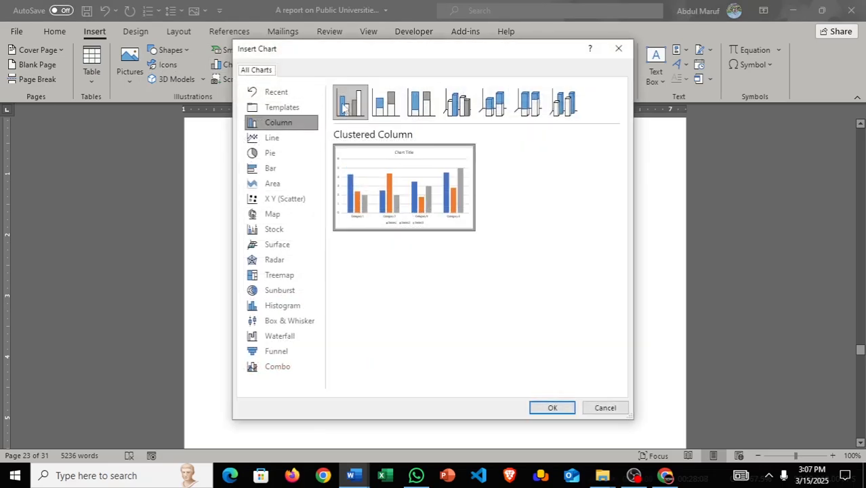
pyautogui.click(553, 409)
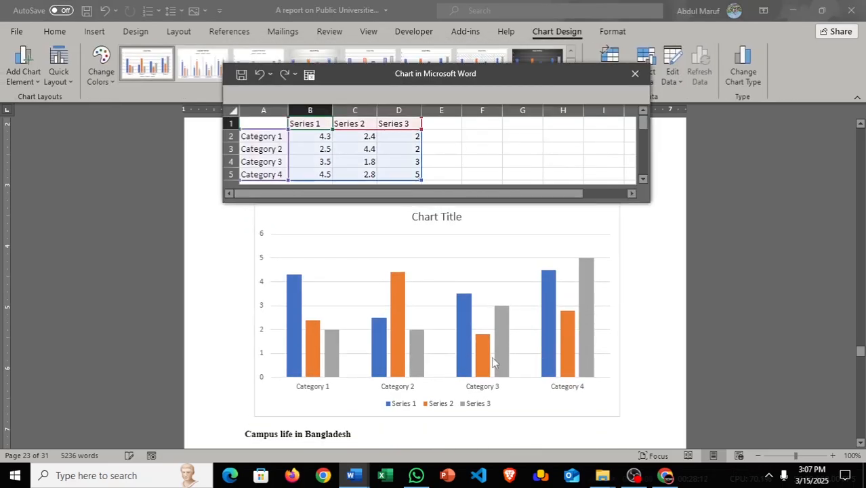
# - Copy the Religion, Number of students, Male and Female columns of the student table, from the header row through the Other row
pyautogui.scroll(5, 440, 312)
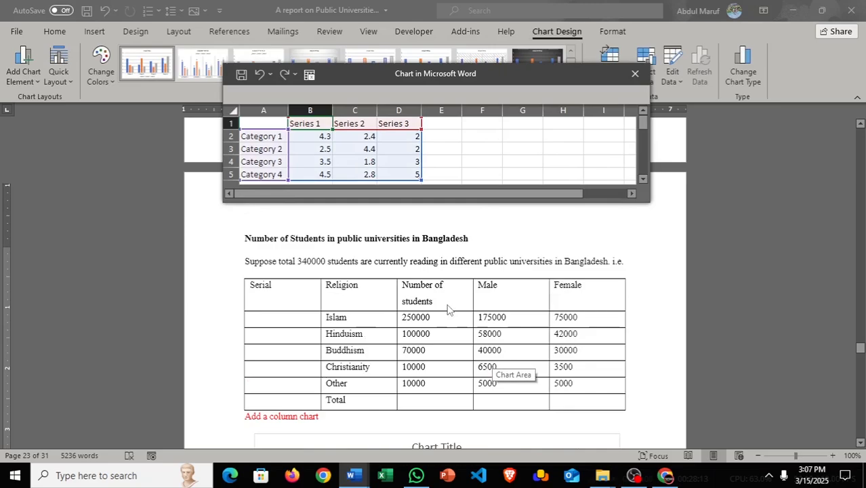
pyautogui.click(340, 308)
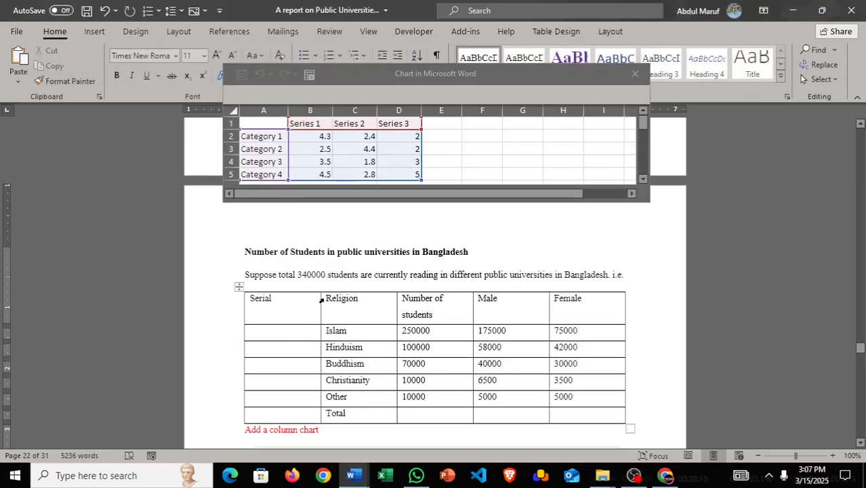
pyautogui.click(324, 303)
pyautogui.moveTo(393, 321); pyautogui.dragTo(594, 420)
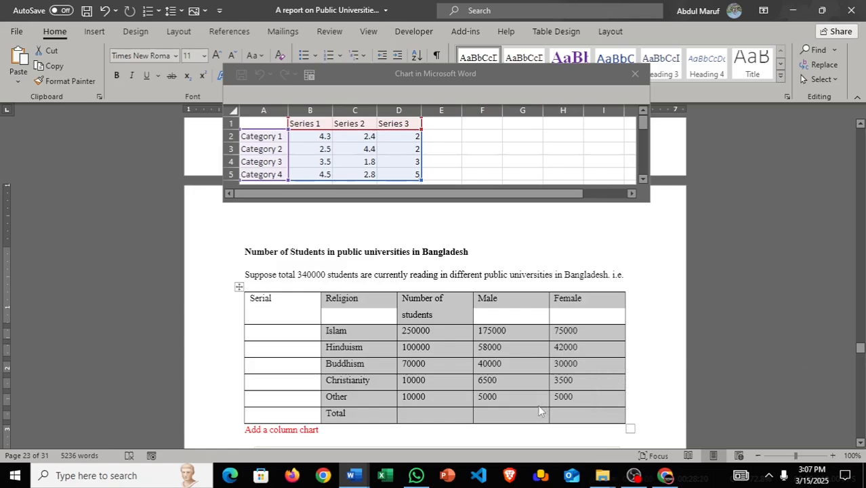
pyautogui.click(542, 401)
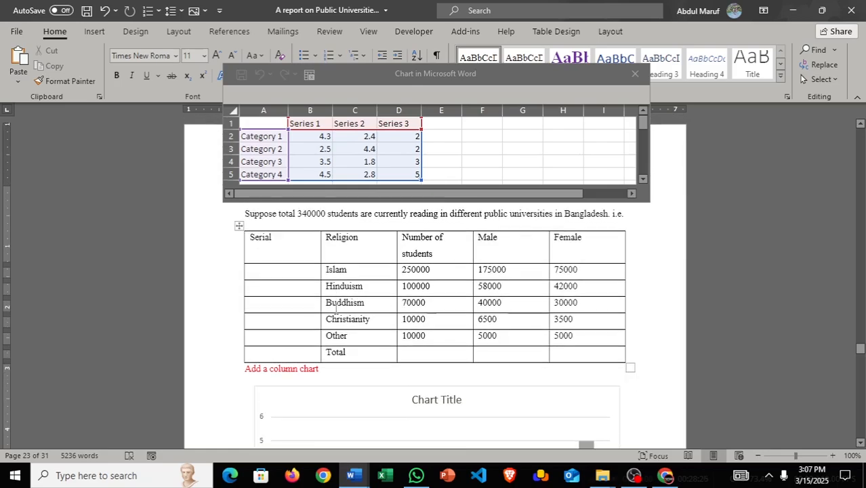
pyautogui.scroll(-10, 336, 309)
pyautogui.scroll(1, 337, 309)
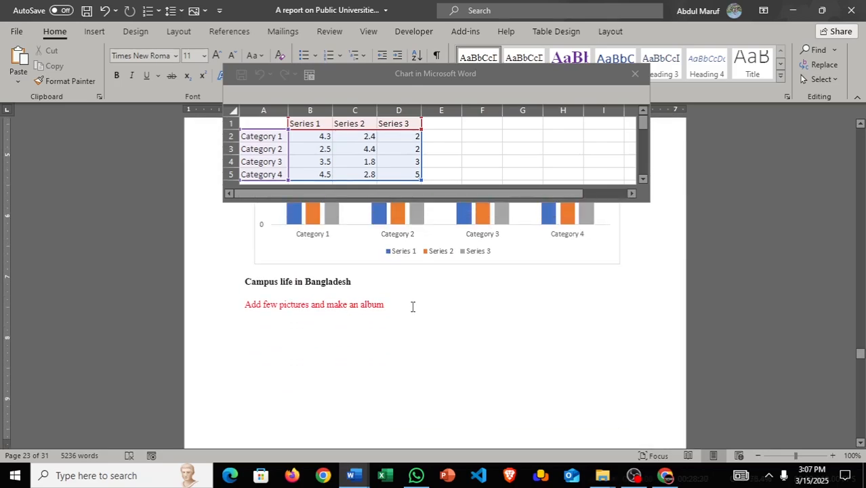
pyautogui.scroll(9, 412, 306)
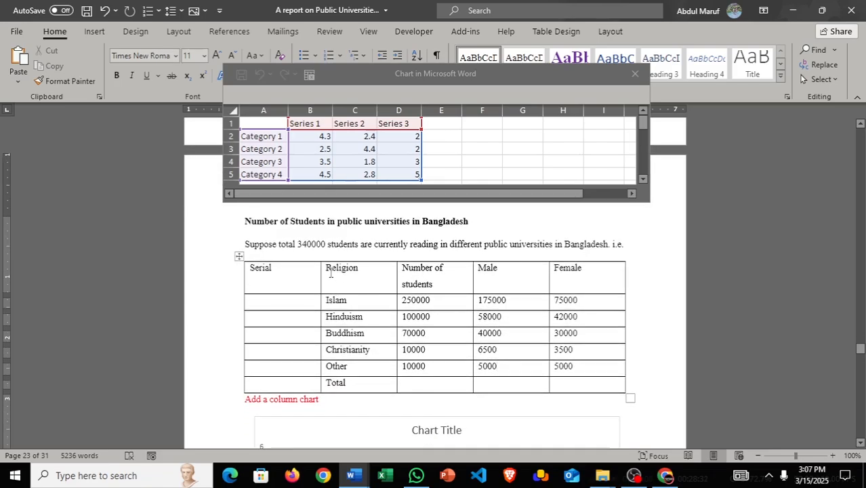
pyautogui.moveTo(331, 272); pyautogui.dragTo(564, 366)
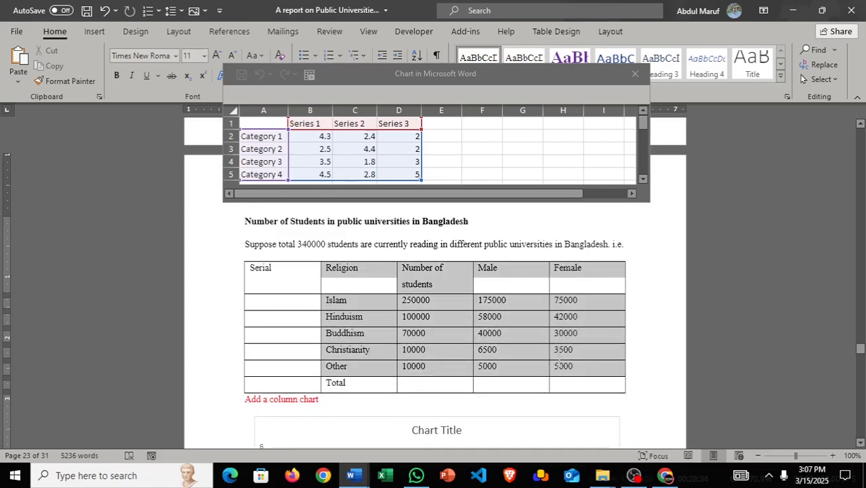
pyautogui.hotkey('ctrl', 'c')
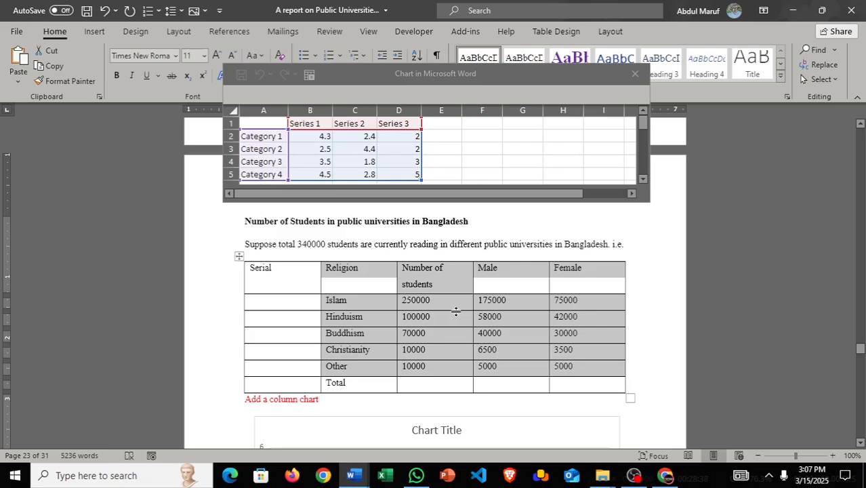
# - Number the empty Serial cells of the student table with the 1. 2. 3. list format, including the Total row
pyautogui.moveTo(272, 302); pyautogui.dragTo(298, 384)
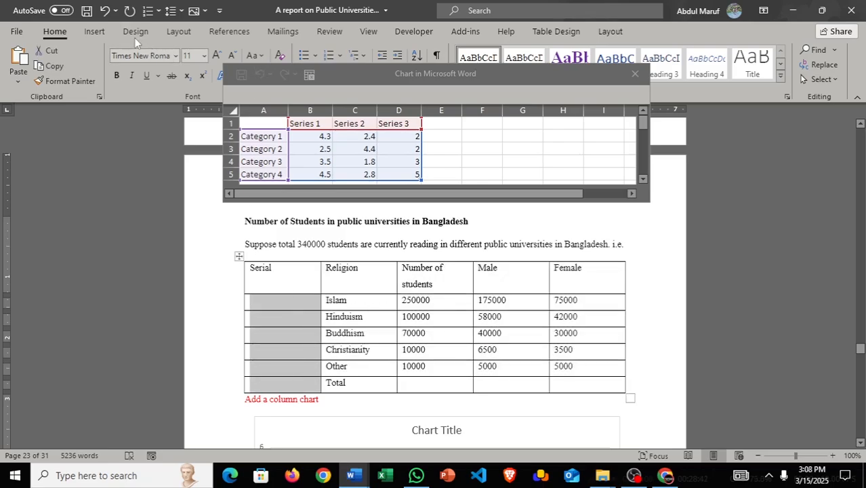
pyautogui.click(339, 56)
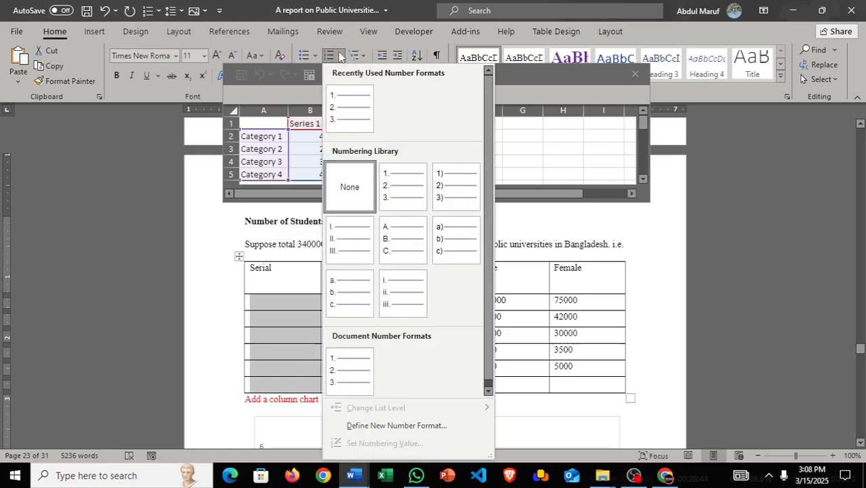
pyautogui.click(400, 204)
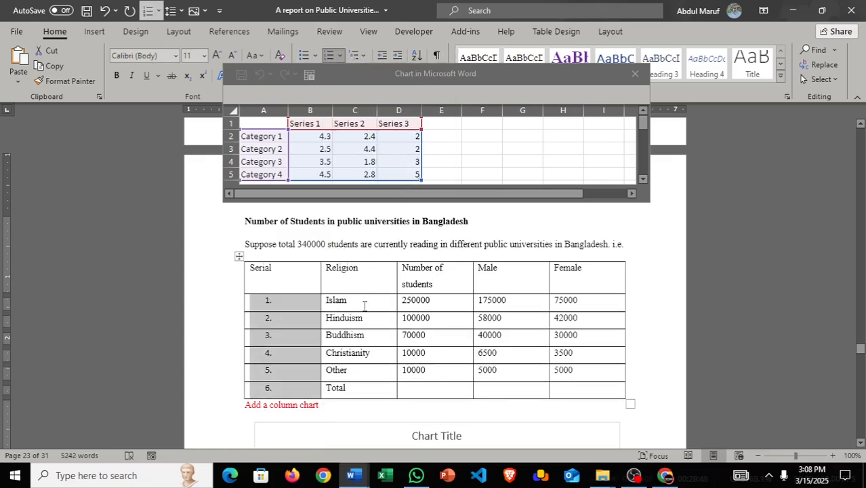
pyautogui.click(364, 306)
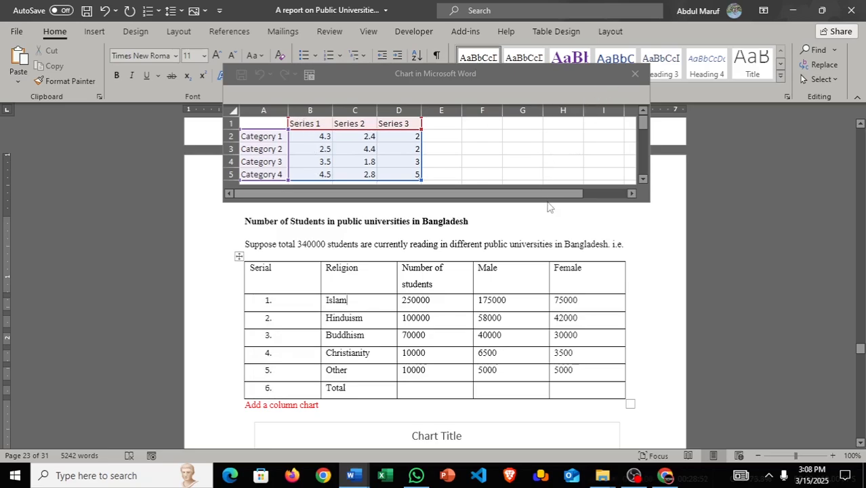
# - Enlarge the chart's data sheet, paste the copied table data over the sample values starting at cell B1, and close the sheet
pyautogui.moveTo(549, 202); pyautogui.dragTo(551, 252)
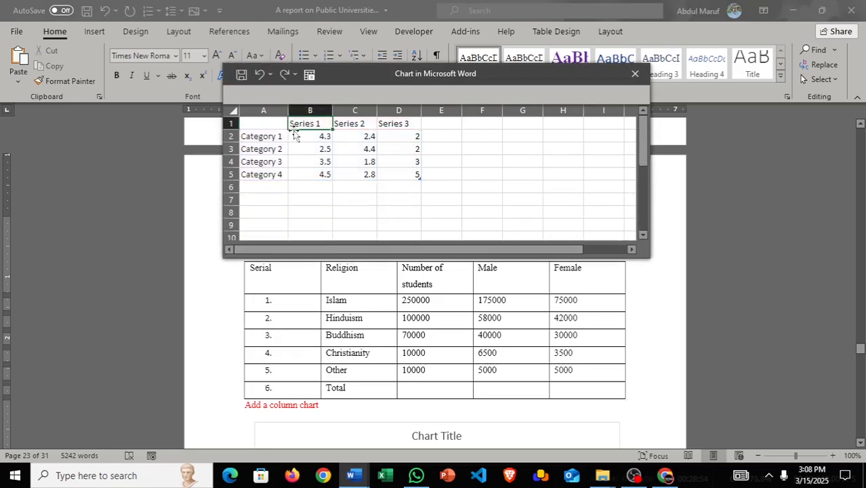
pyautogui.click(267, 125)
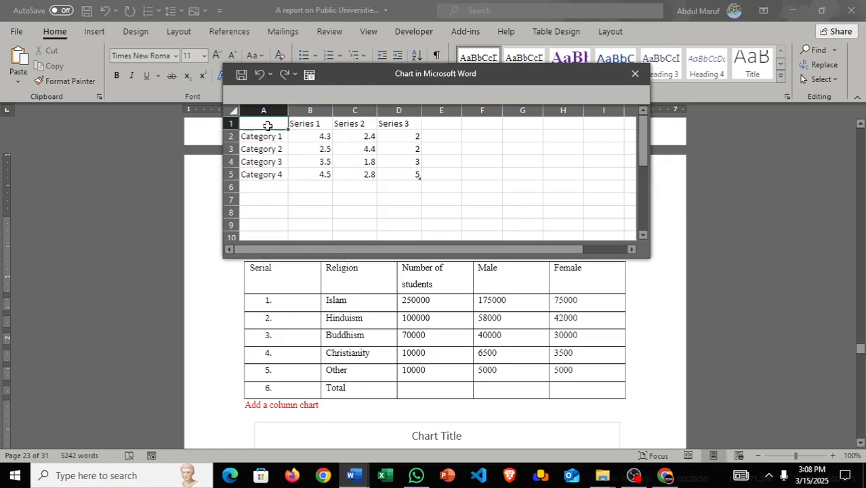
pyautogui.click(313, 172)
pyautogui.moveTo(317, 136); pyautogui.dragTo(360, 133)
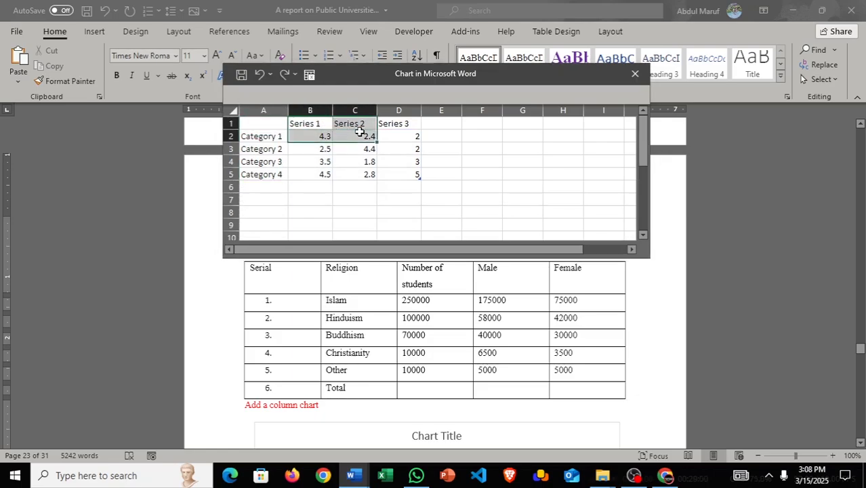
pyautogui.moveTo(360, 133); pyautogui.dragTo(436, 189)
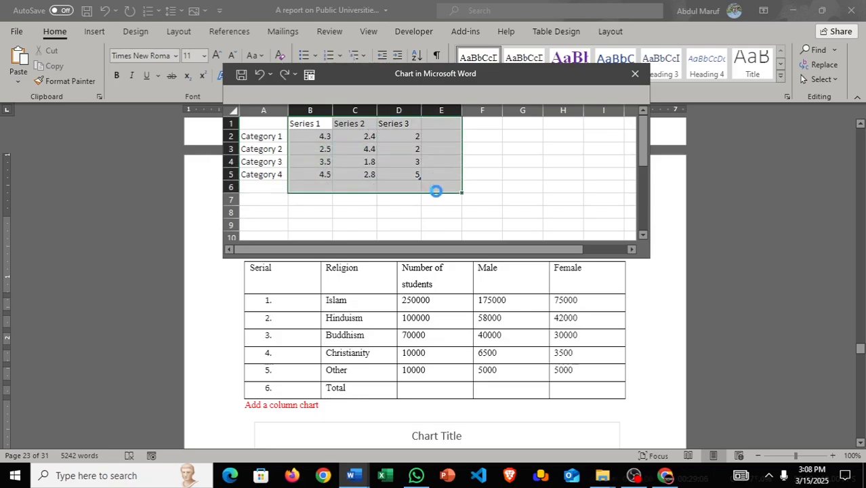
pyautogui.hotkey('ctrl', 'v')
pyautogui.scroll(-3, 441, 192)
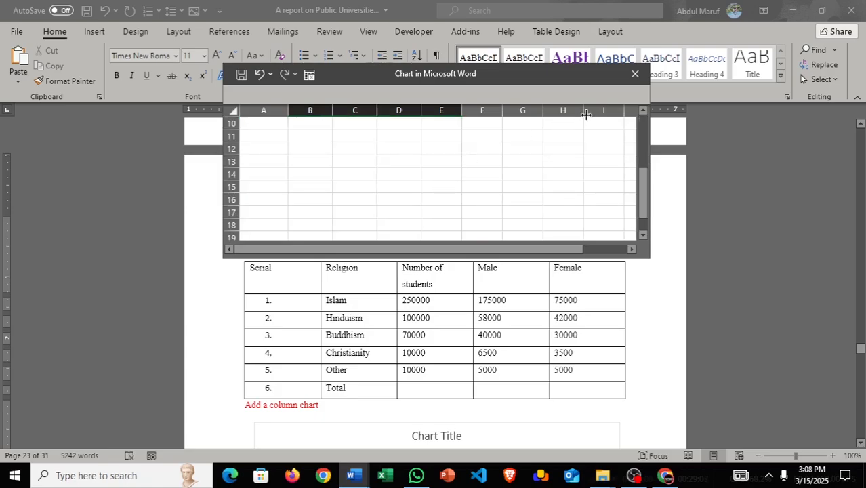
pyautogui.click(633, 74)
pyautogui.scroll(-8, 490, 210)
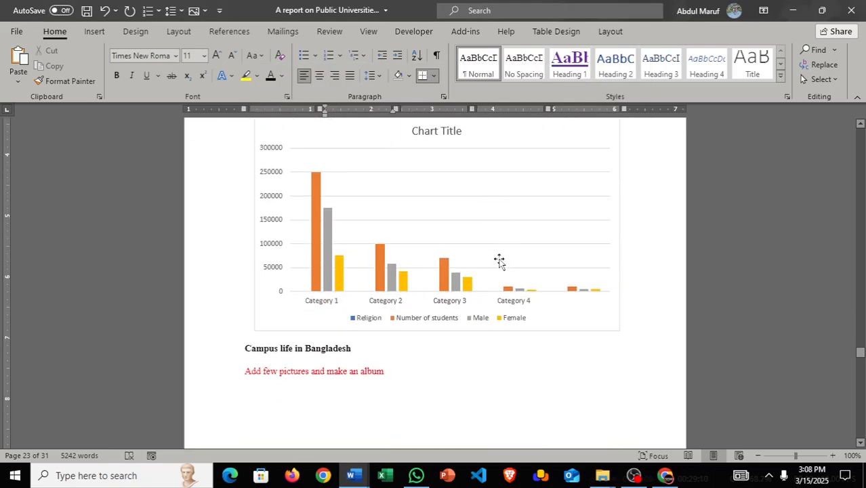
# - Try out the column chart's category filters and category name options, restoring each selection
pyautogui.click(501, 282)
pyautogui.scroll(3, 578, 274)
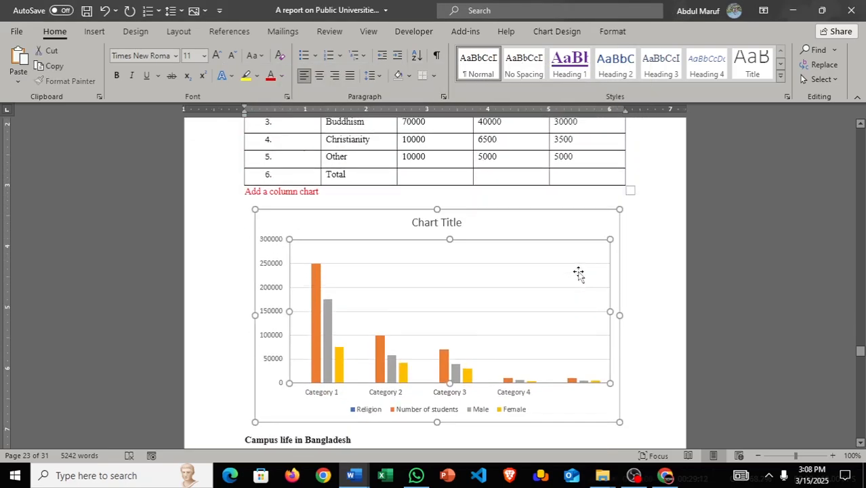
pyautogui.scroll(5, 277, 210)
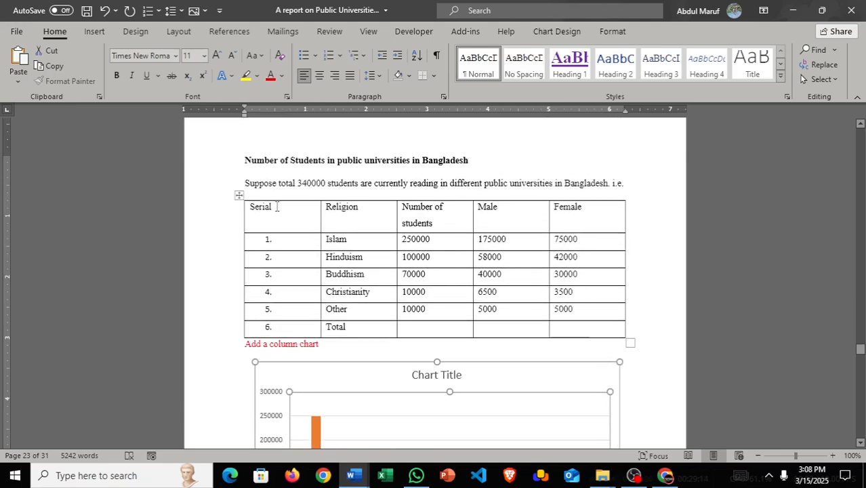
pyautogui.scroll(-5, 492, 284)
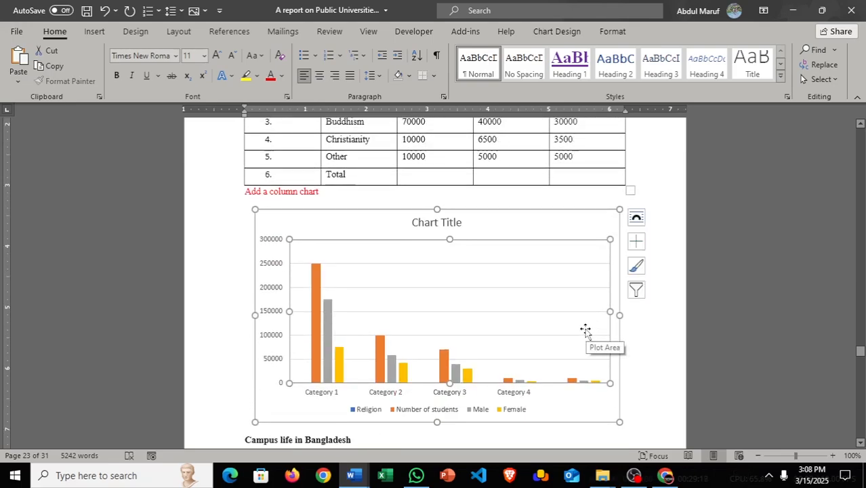
pyautogui.click(636, 290)
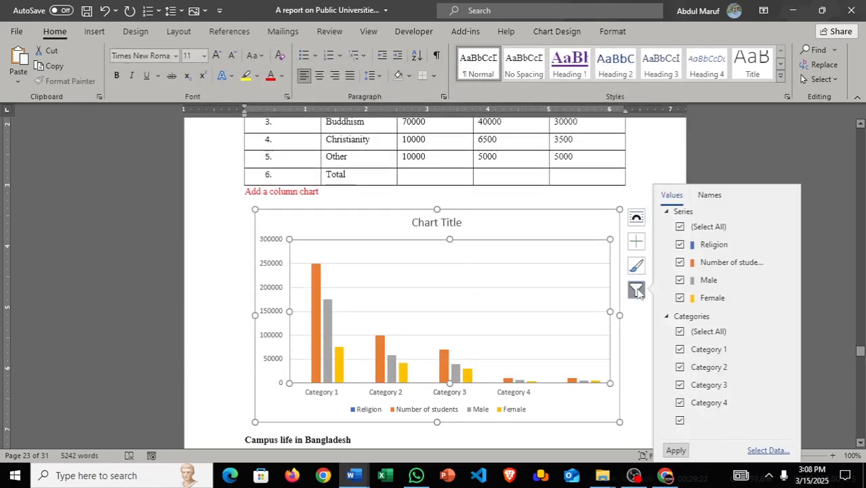
pyautogui.click(680, 332)
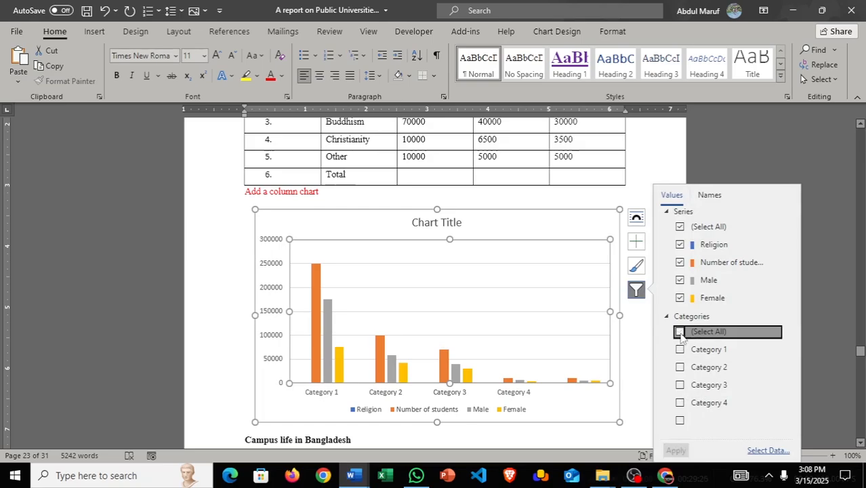
pyautogui.click(680, 332)
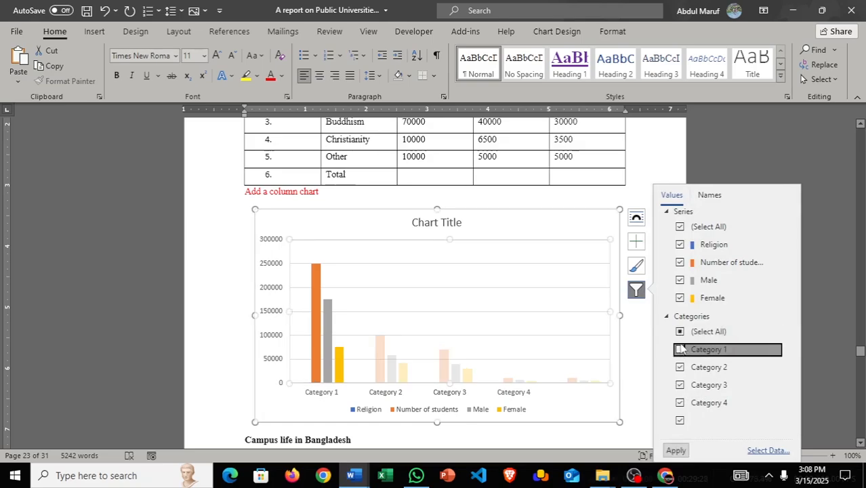
pyautogui.click(681, 349)
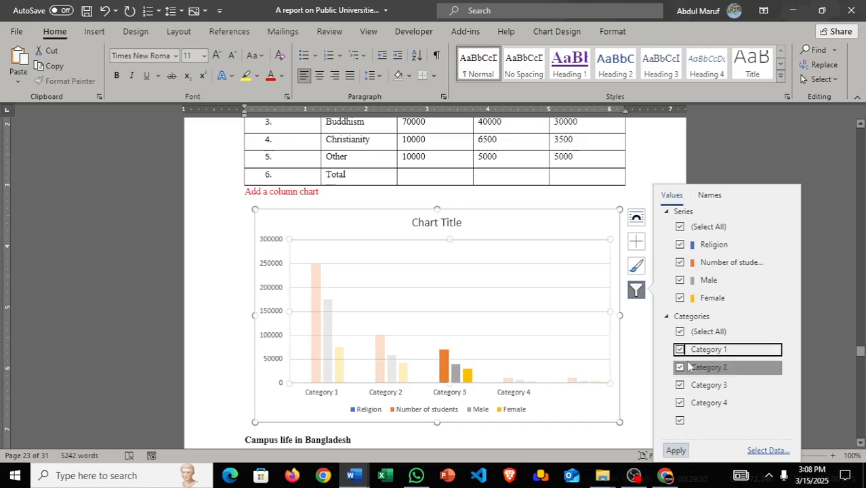
pyautogui.click(709, 196)
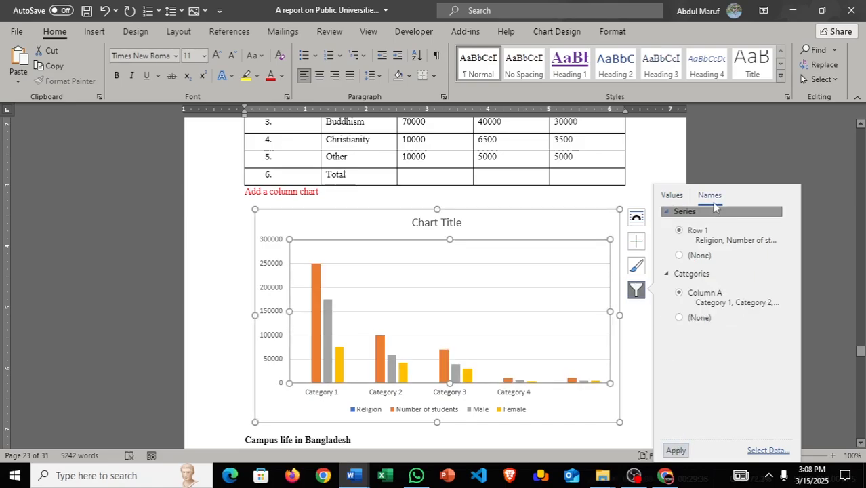
pyautogui.click(684, 320)
pyautogui.click(681, 293)
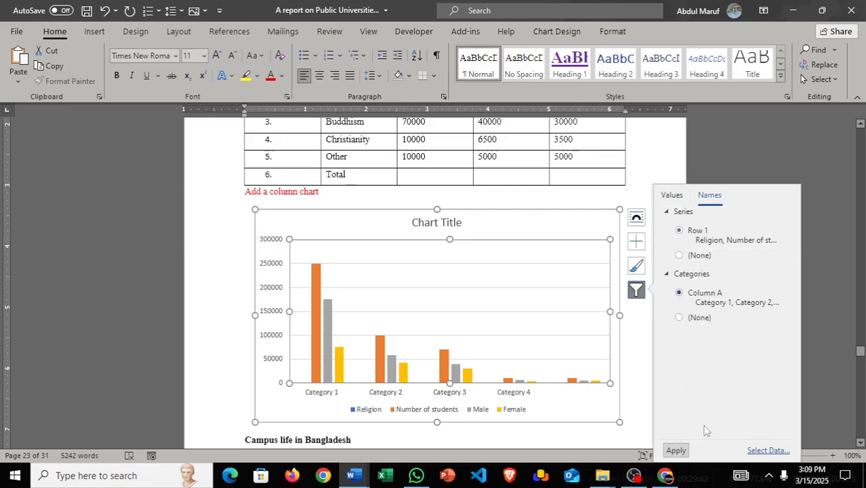
# - Apply Style 2 to the column chart of student numbers by religion
pyautogui.click(642, 267)
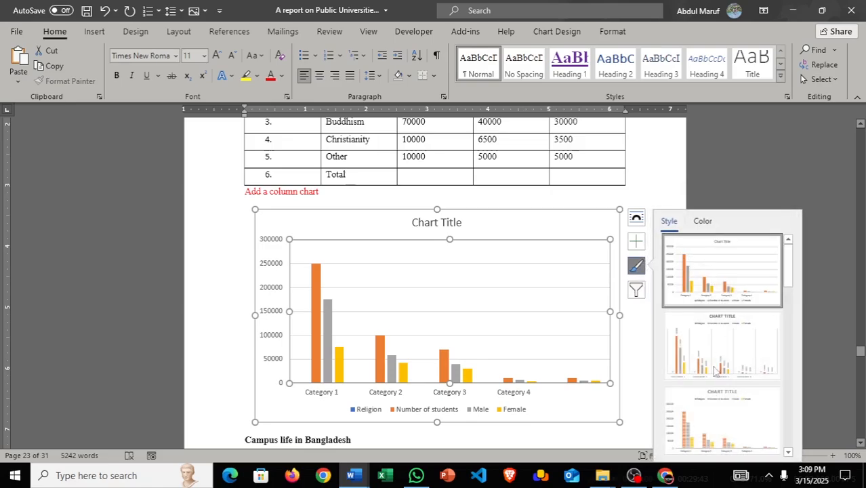
pyautogui.scroll(-1, 715, 370)
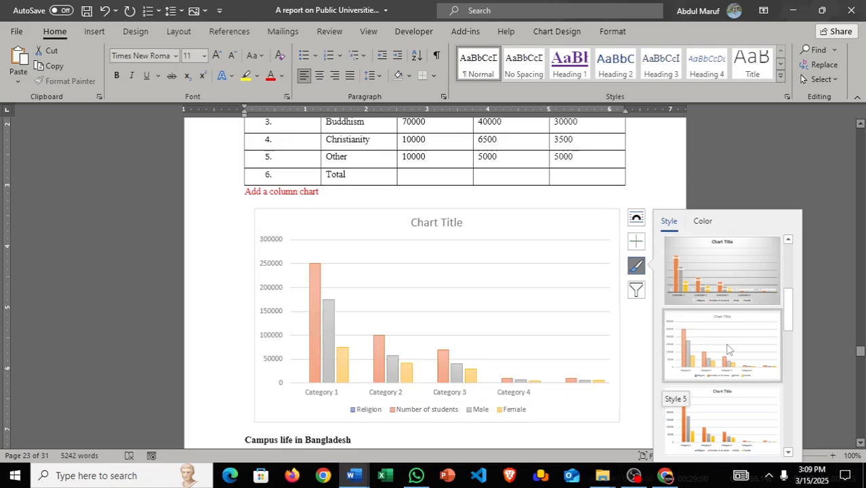
pyautogui.scroll(2, 737, 348)
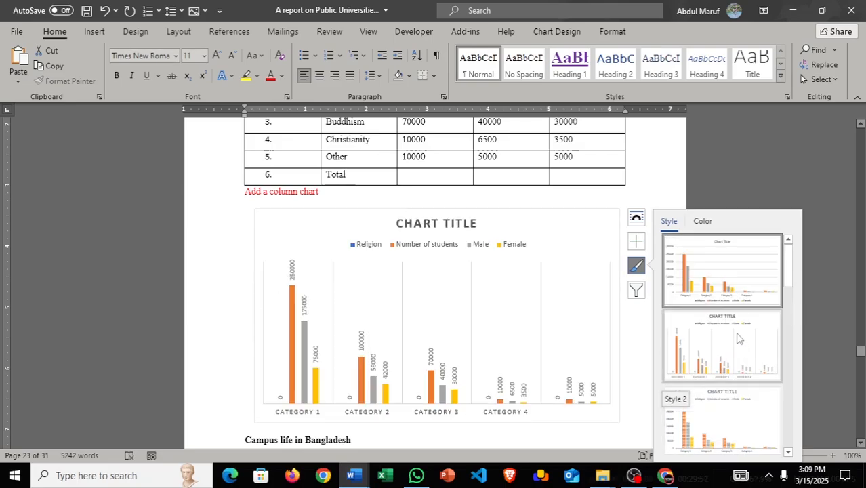
pyautogui.click(734, 342)
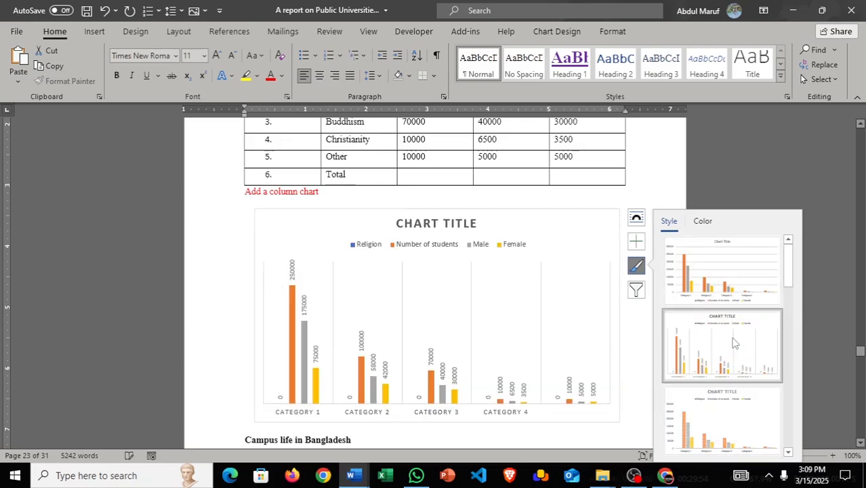
pyautogui.click(662, 183)
# - Move the "Campus life in Bangladesh" heading to the start of a new page and add an empty line below its album instruction
pyautogui.scroll(-5, 632, 207)
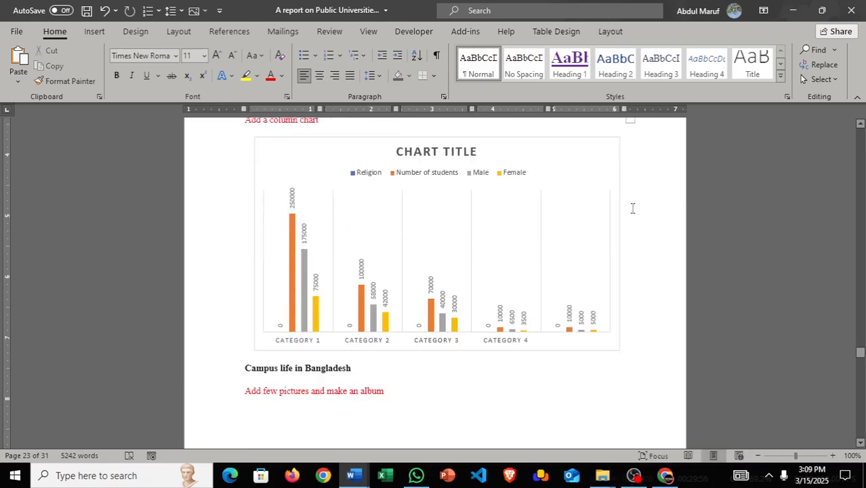
pyautogui.scroll(-2, 632, 213)
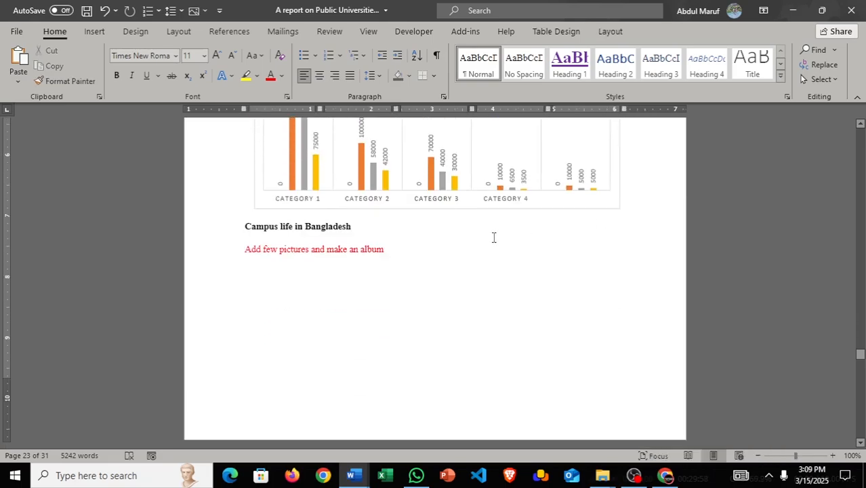
pyautogui.scroll(-2, 494, 237)
pyautogui.scroll(-16, 334, 192)
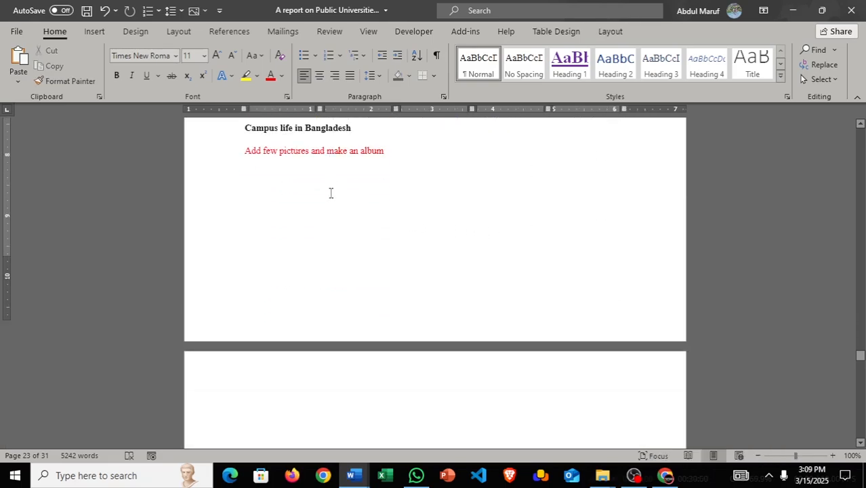
pyautogui.scroll(15, 351, 230)
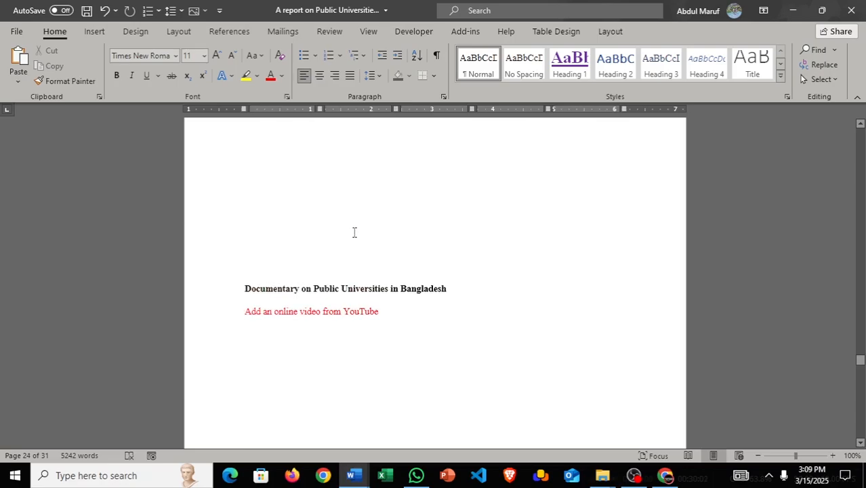
pyautogui.click(370, 261)
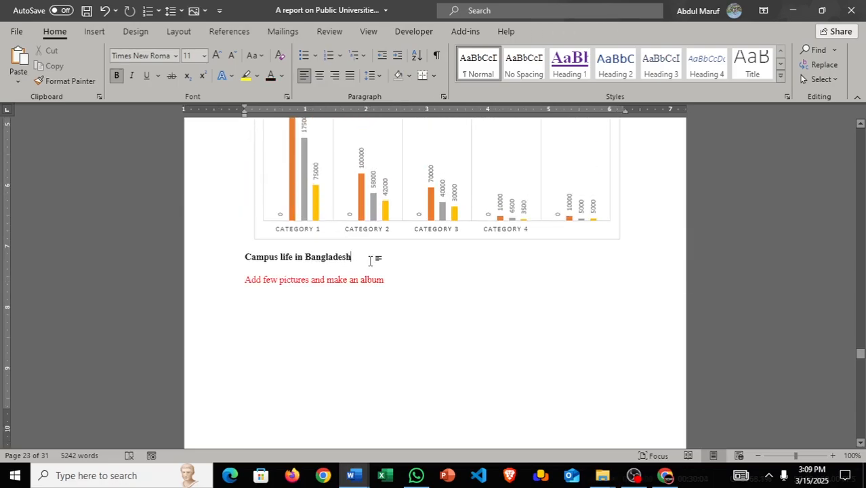
pyautogui.click(244, 251)
pyautogui.scroll(6, 286, 283)
pyautogui.scroll(-4, 288, 278)
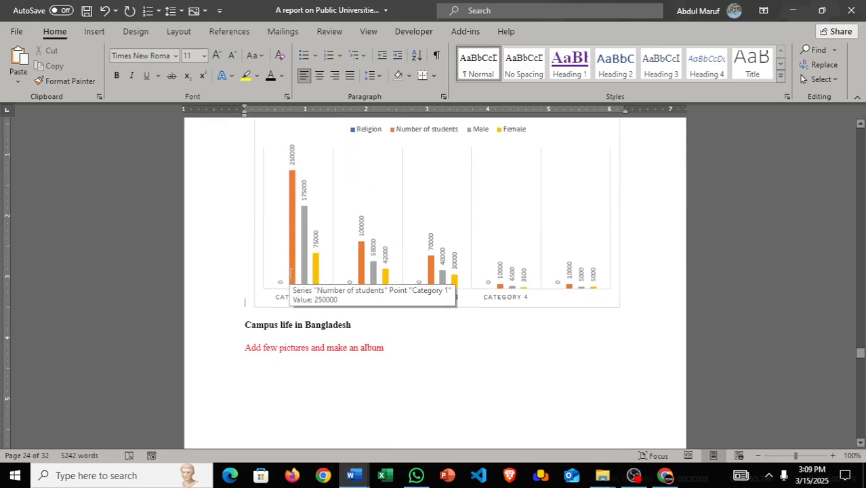
pyautogui.scroll(-4, 290, 272)
pyautogui.click(241, 157)
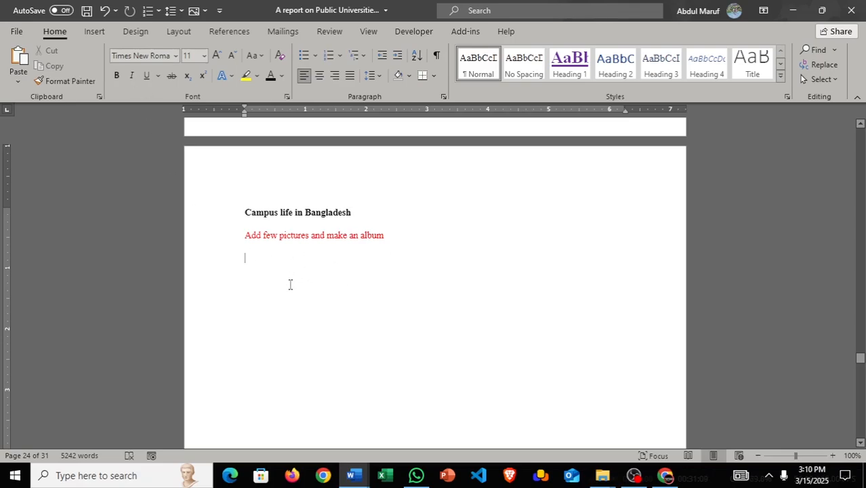
# - Insert a table of three columns and six rows below the line "Add few pictures and make an album"
pyautogui.scroll(-1, 290, 284)
pyautogui.click(88, 30)
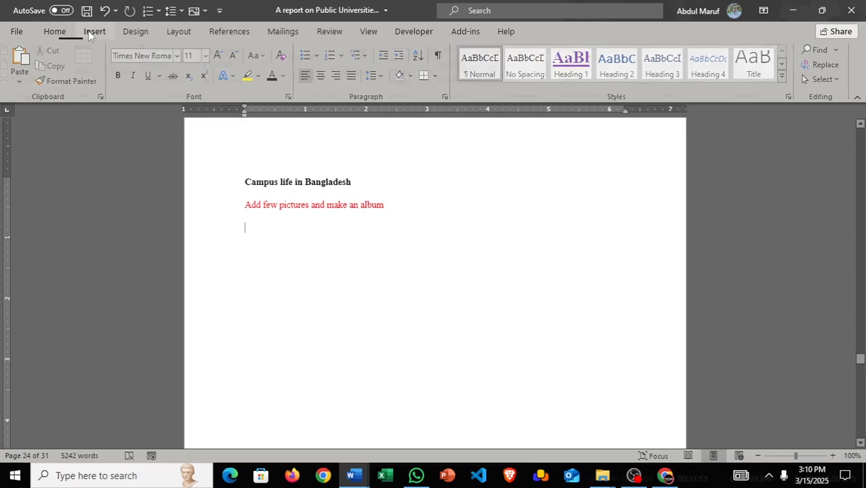
pyautogui.click(101, 75)
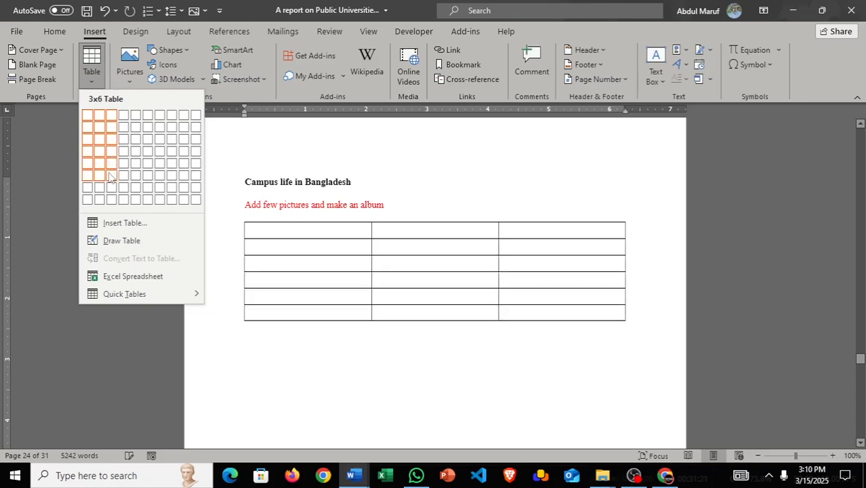
pyautogui.click(111, 176)
pyautogui.click(304, 395)
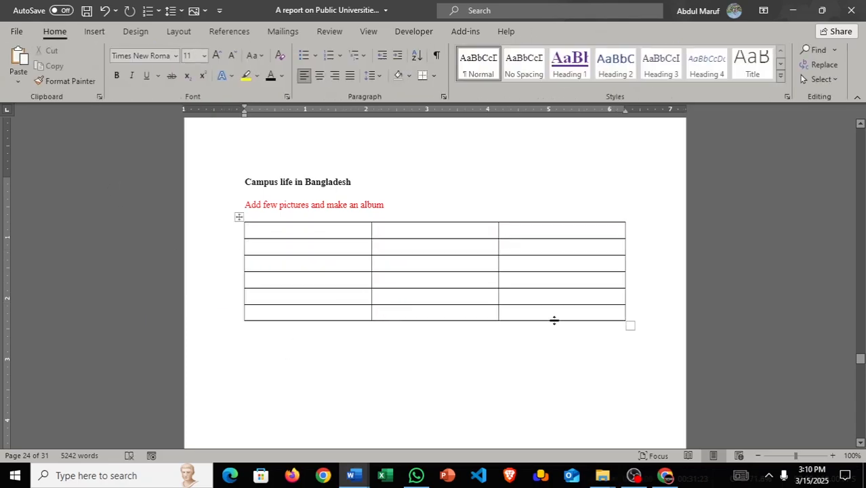
# - Insert the picture 921d7891da9446c691aa7e5730a3673a.jpg from the Final Project MS Word folder into the table's first cell
pyautogui.click(327, 232)
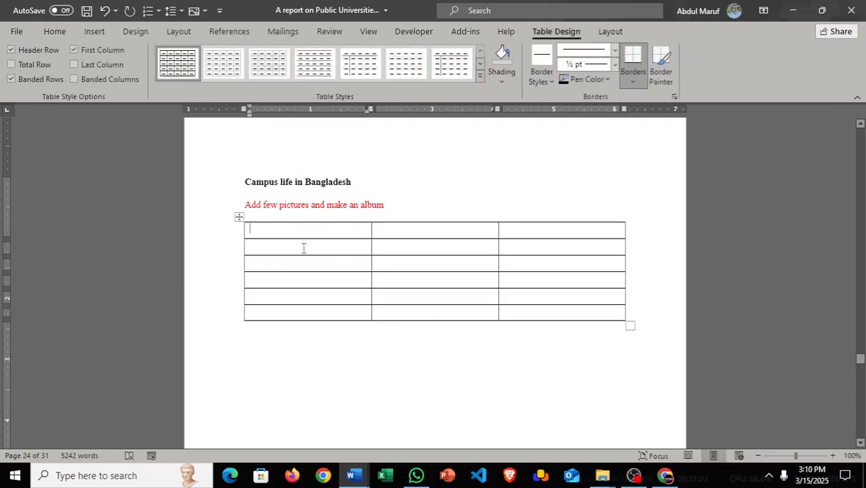
pyautogui.click(57, 32)
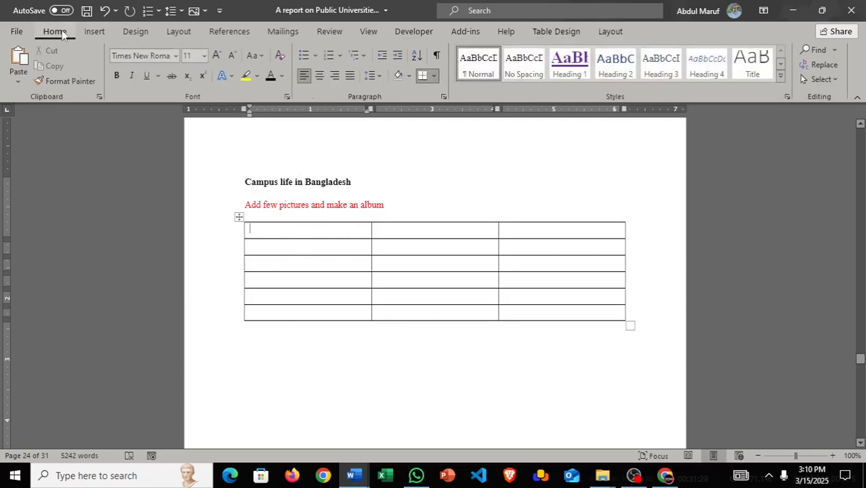
pyautogui.click(92, 32)
pyautogui.click(129, 61)
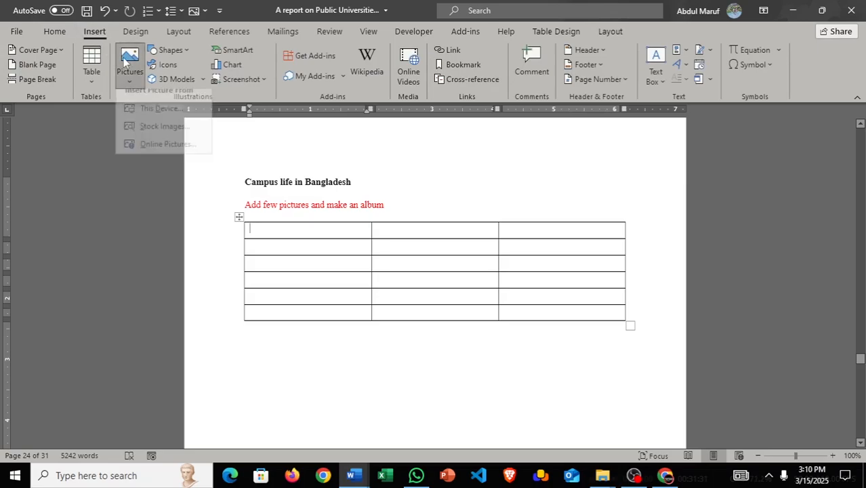
pyautogui.click(162, 118)
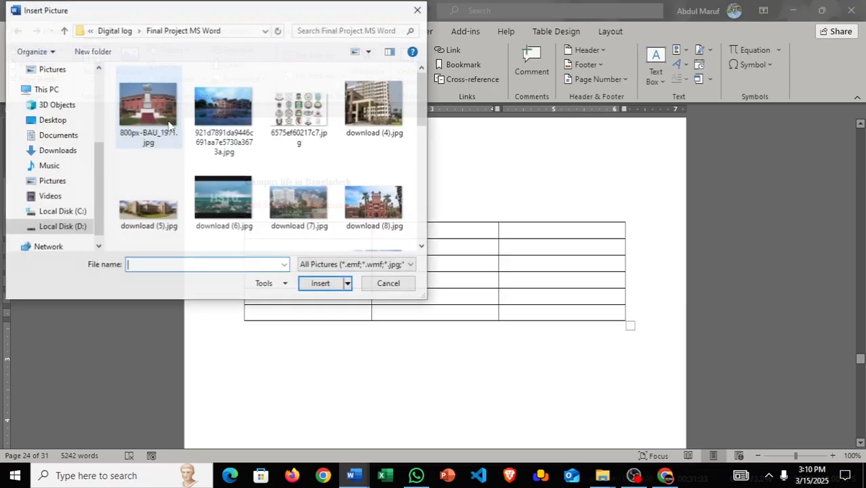
pyautogui.click(218, 135)
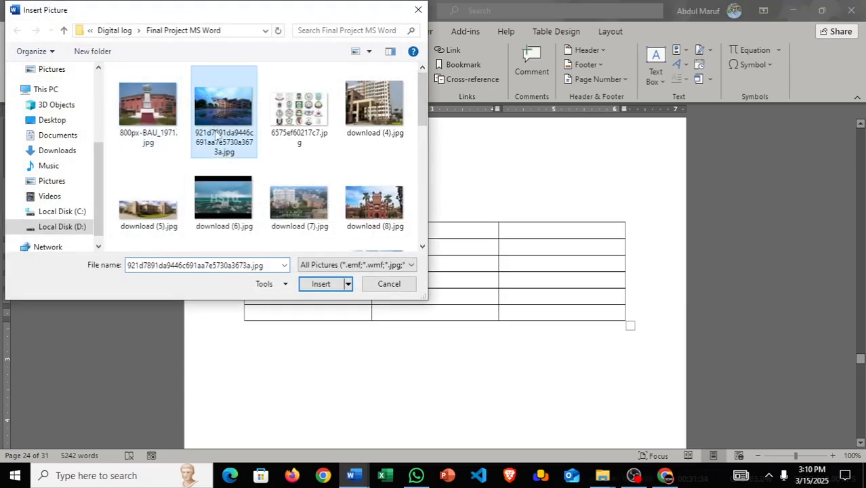
pyautogui.click(320, 283)
# - Shrink the inserted campus picture to about 2.1 inches wide so it fits the first column of the album table
pyautogui.scroll(-3, 524, 323)
pyautogui.scroll(-2, 524, 323)
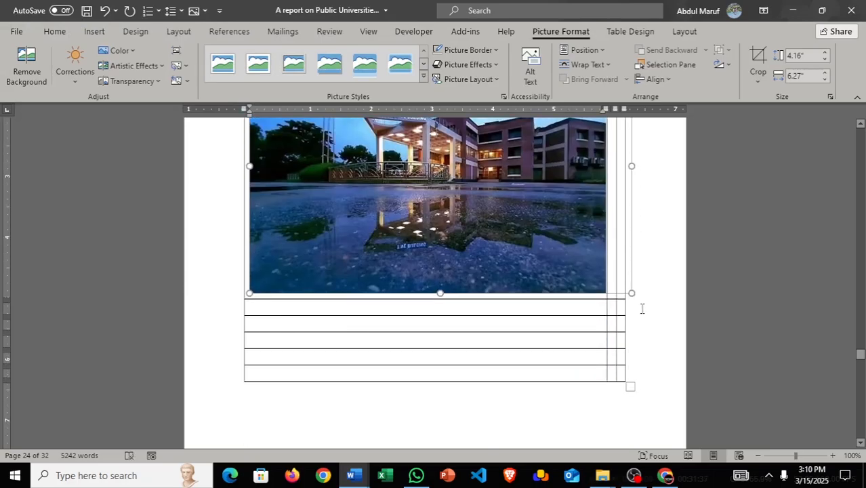
pyautogui.moveTo(630, 293); pyautogui.dragTo(437, 184)
pyautogui.moveTo(434, 335); pyautogui.dragTo(376, 296)
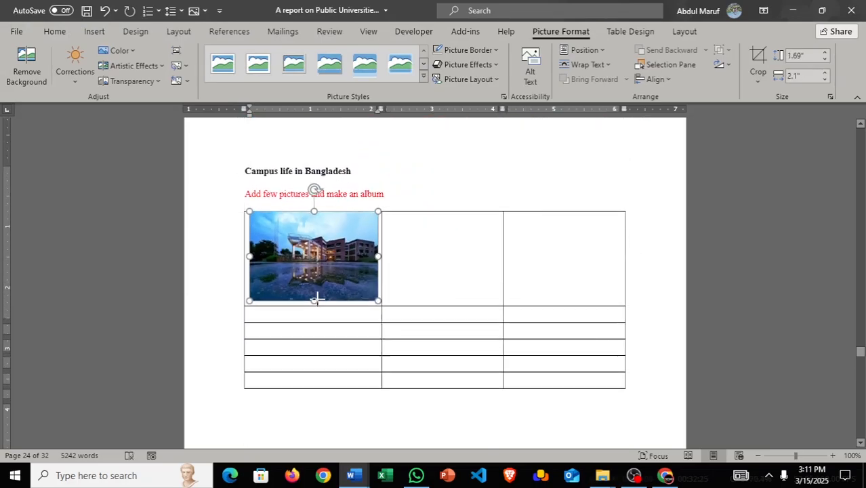
# - Add the caption "HSTU Campus Picture" in the cell below the first picture and make it bold, purple and centered
pyautogui.click(381, 312)
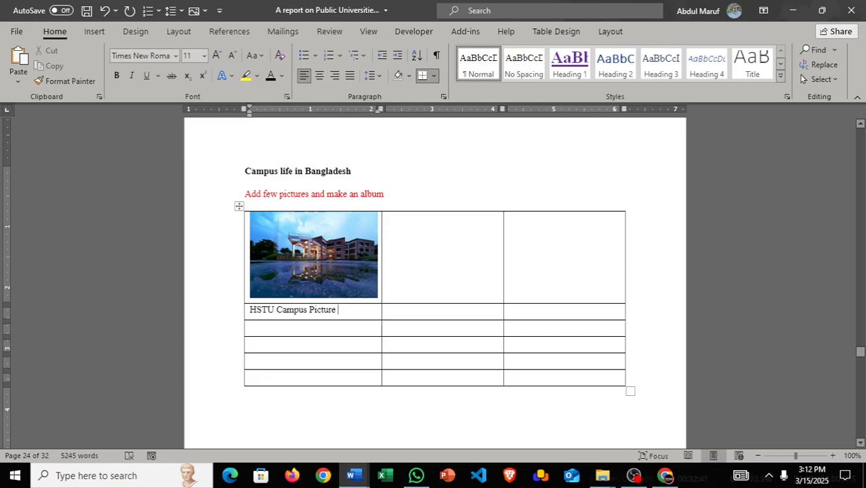
pyautogui.moveTo(344, 317); pyautogui.dragTo(245, 313)
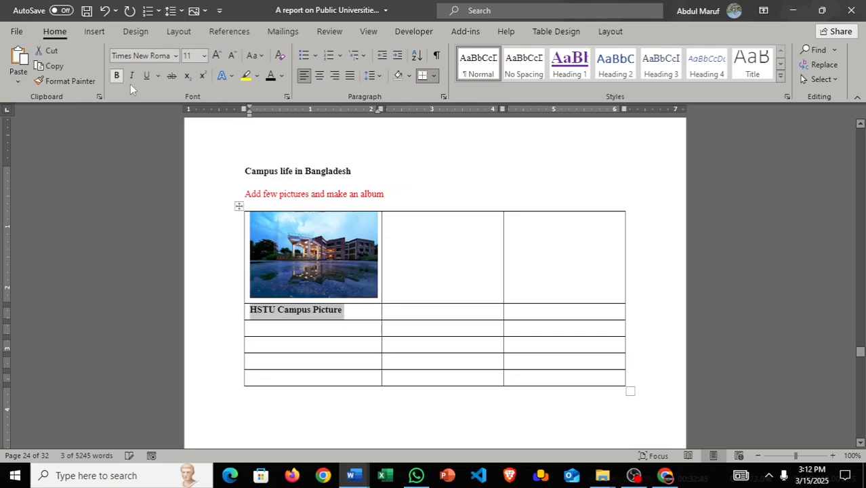
pyautogui.click(282, 76)
pyautogui.click(367, 216)
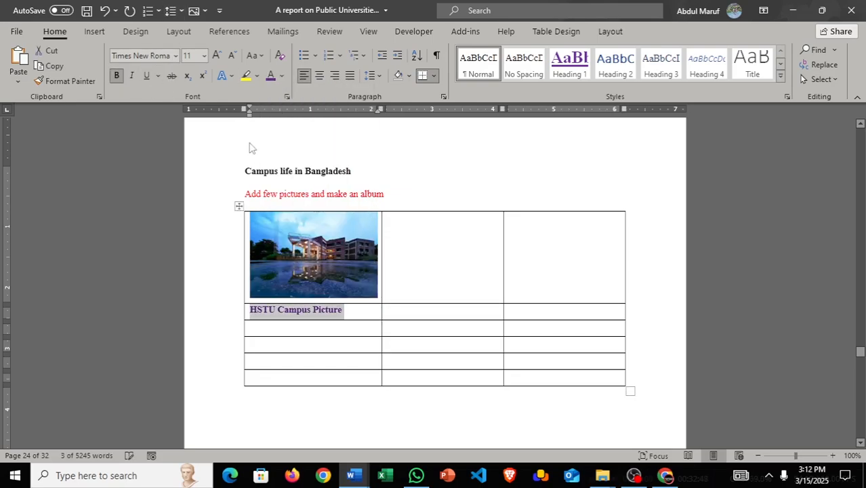
pyautogui.click(320, 79)
# - Insert the picture download (5).jpg into the second cell of the album table's first row
pyautogui.click(415, 266)
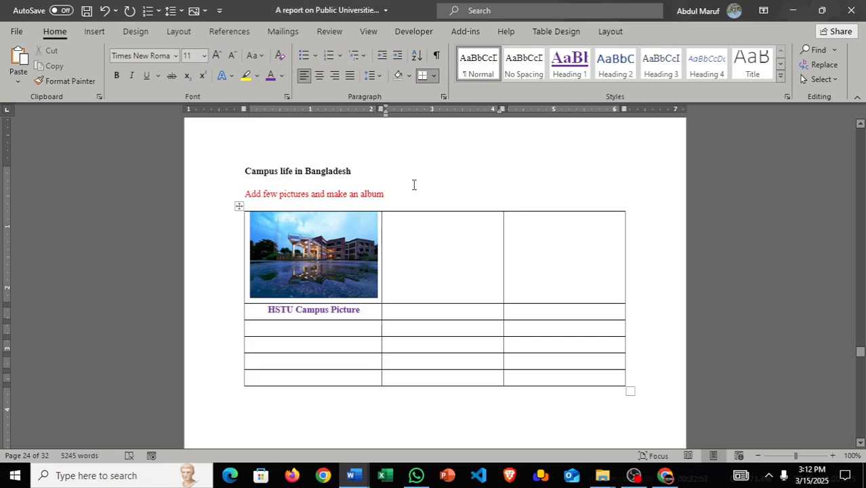
pyautogui.click(95, 31)
pyautogui.click(129, 72)
pyautogui.click(159, 116)
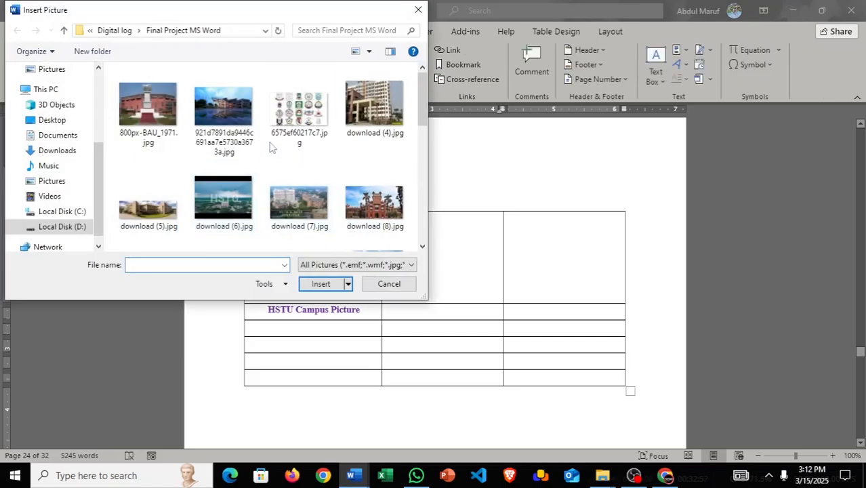
pyautogui.scroll(-1, 272, 158)
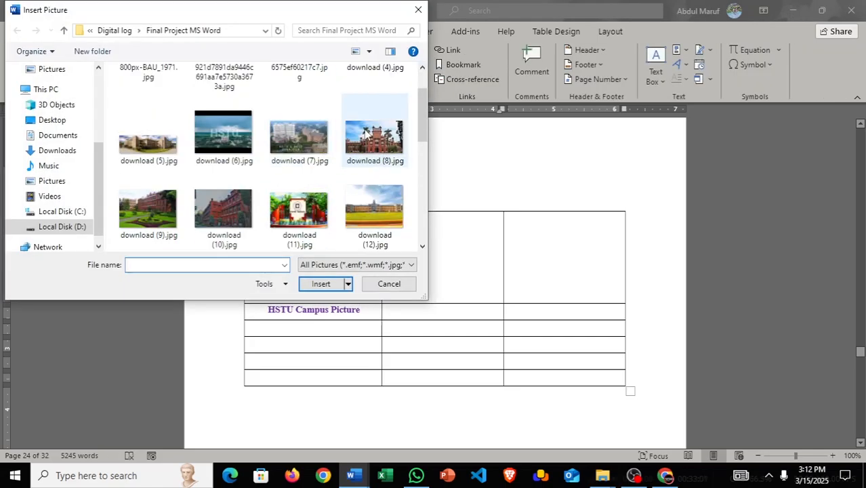
pyautogui.scroll(-1, 325, 139)
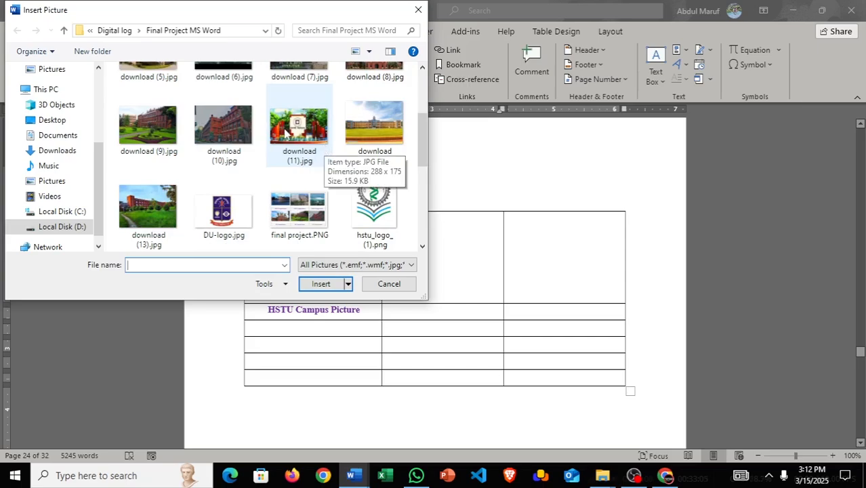
pyautogui.scroll(2, 281, 148)
pyautogui.click(141, 203)
pyautogui.click(322, 284)
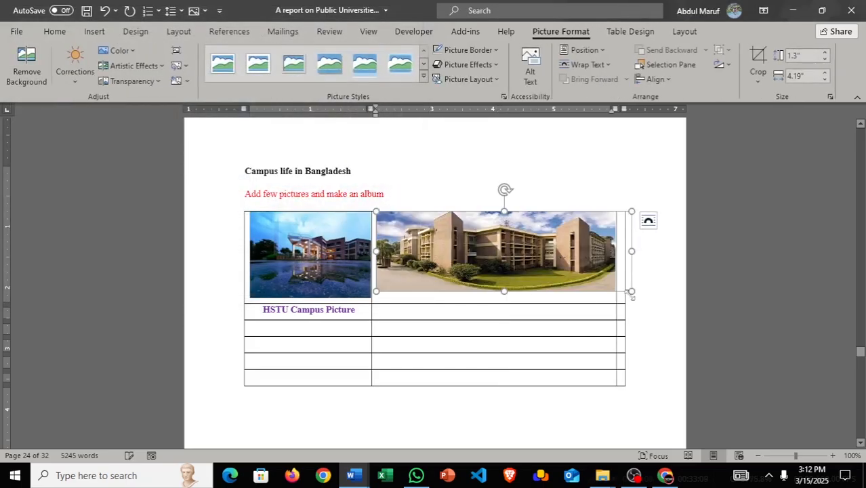
# - Shrink the campus building picture in the table's second column to about 1.19 by 1.74 inches
pyautogui.moveTo(632, 291); pyautogui.dragTo(432, 269)
pyautogui.click(343, 255)
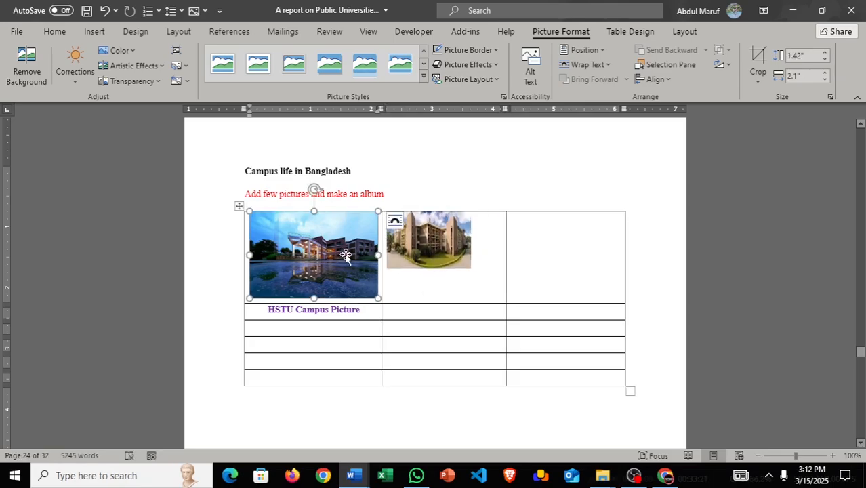
pyautogui.click(420, 246)
pyautogui.moveTo(471, 240); pyautogui.dragTo(493, 246)
pyautogui.moveTo(439, 269); pyautogui.dragTo(441, 284)
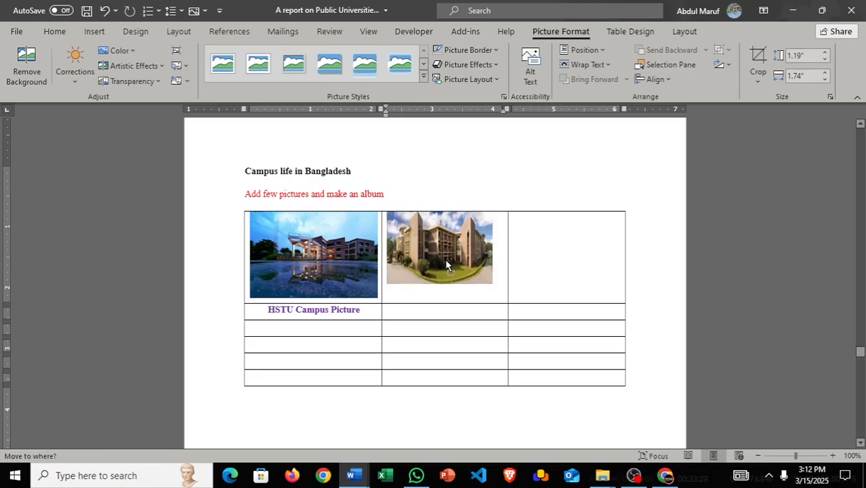
# - Set the second column's picture to Top and Bottom wrapping and resize it to about 1.16 by 1.96 inches
pyautogui.click(510, 221)
pyautogui.click(548, 343)
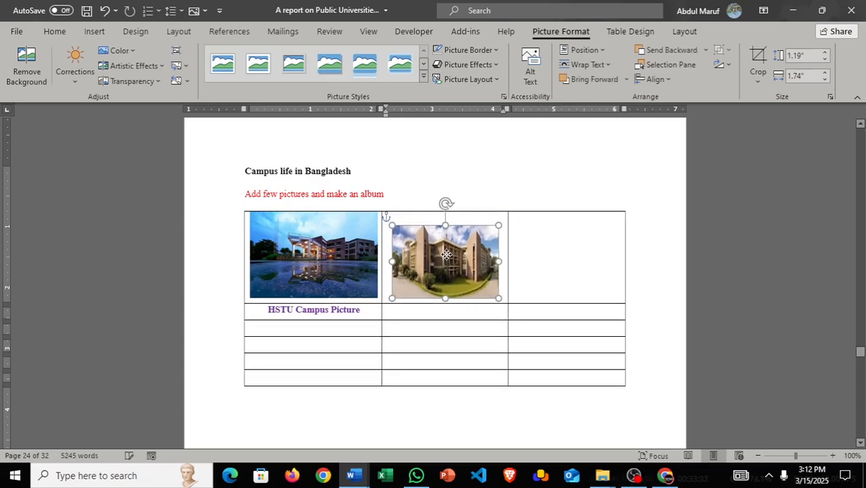
pyautogui.moveTo(445, 290); pyautogui.dragTo(442, 309)
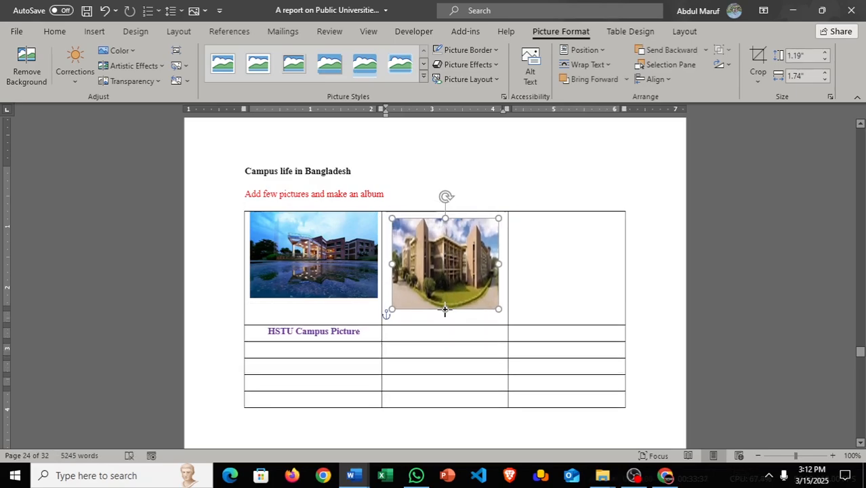
pyautogui.moveTo(501, 265); pyautogui.dragTo(508, 264)
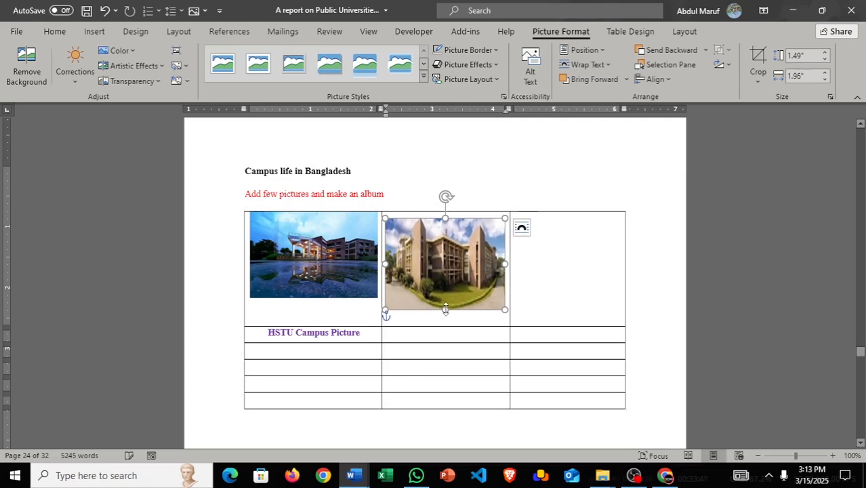
pyautogui.moveTo(446, 311); pyautogui.dragTo(450, 290)
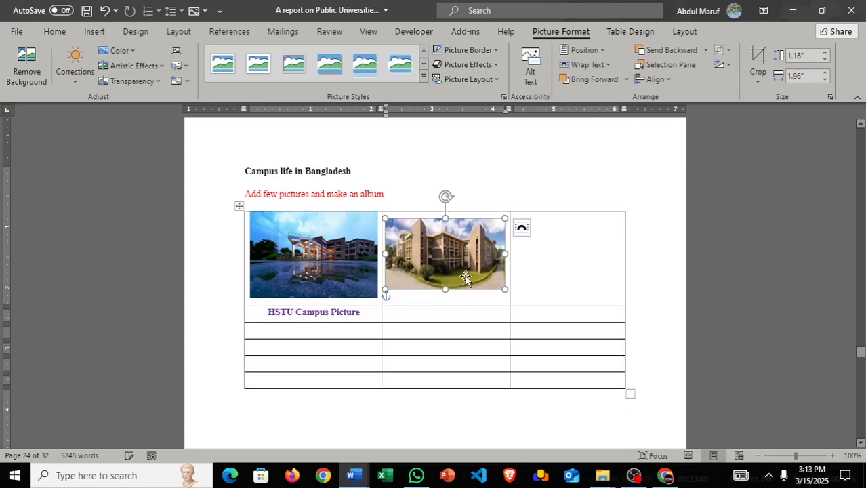
# - Copy the HSTU Campus Picture caption into the cell below the second picture and center it
pyautogui.moveTo(360, 313); pyautogui.dragTo(269, 319)
pyautogui.hotkey('ctrl', 'c')
pyautogui.click(435, 319)
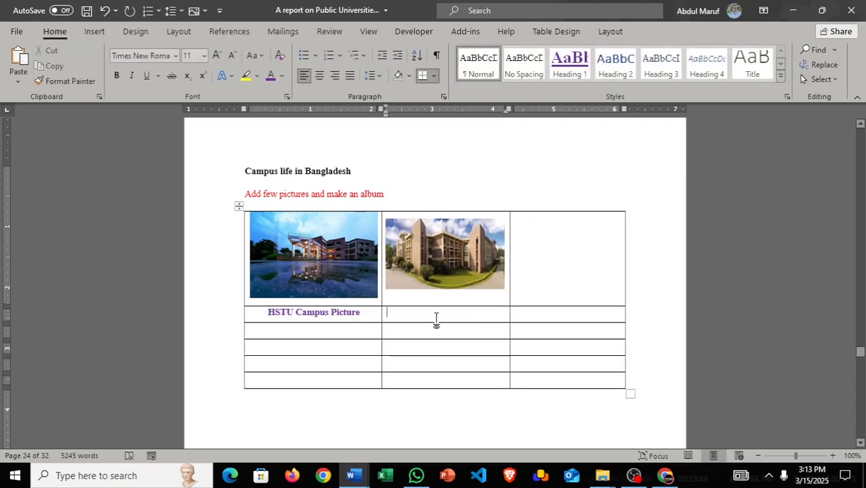
pyautogui.hotkey('ctrl', 'v')
pyautogui.click(323, 81)
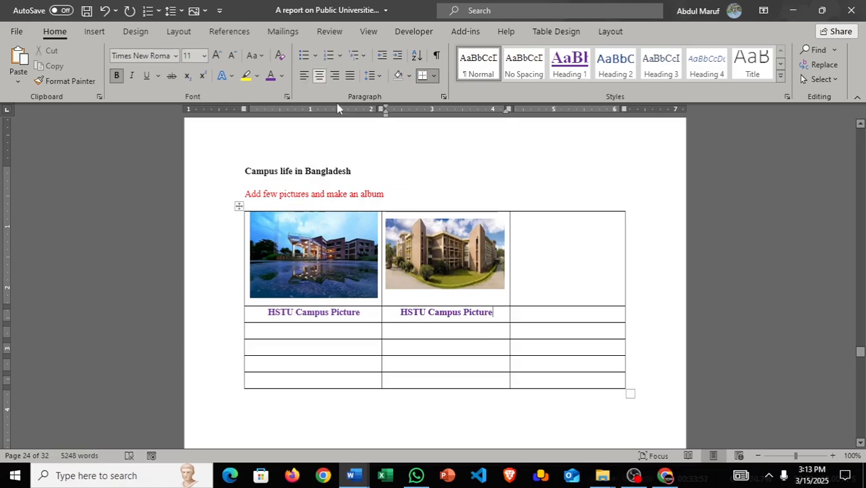
# - Insert the picture download (7).jpg from this device into the first row's third cell
pyautogui.click(555, 276)
pyautogui.click(94, 31)
pyautogui.click(130, 65)
pyautogui.click(155, 116)
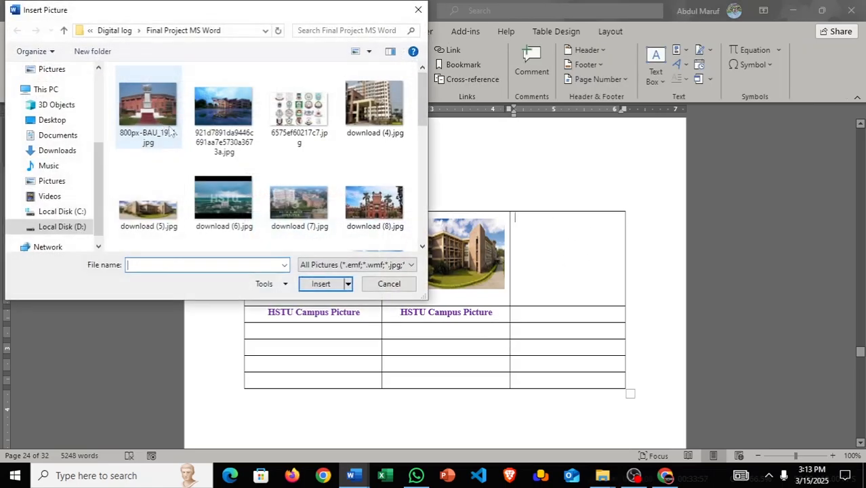
pyautogui.doubleClick(299, 202)
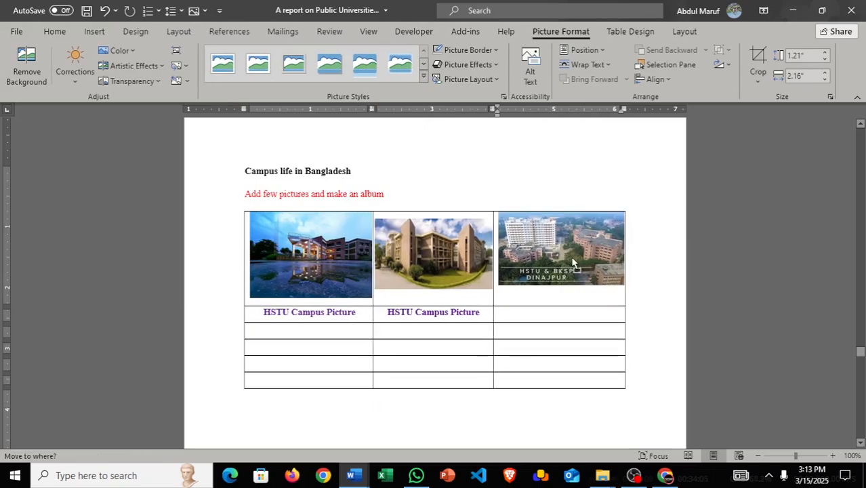
# - Set the third picture's wrapping to Top and Bottom and adjust its position and height within the cell
pyautogui.click(648, 222)
pyautogui.click(686, 338)
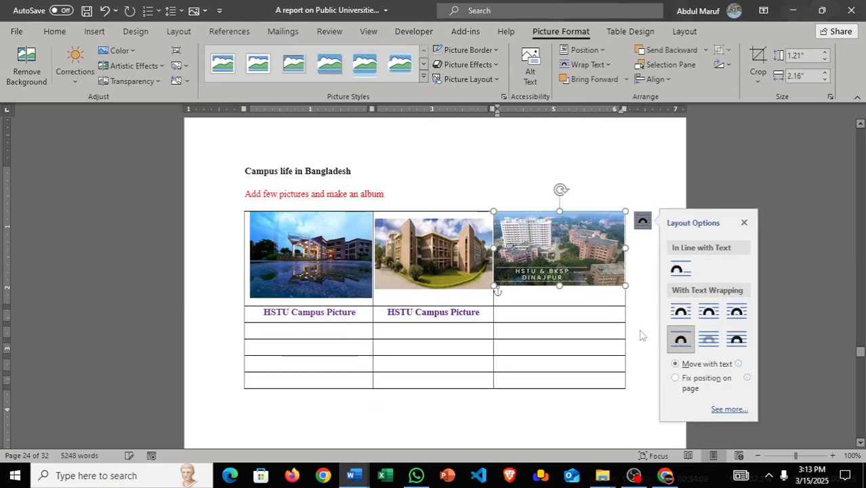
pyautogui.moveTo(531, 246); pyautogui.dragTo(531, 258)
pyautogui.moveTo(556, 223); pyautogui.dragTo(557, 217)
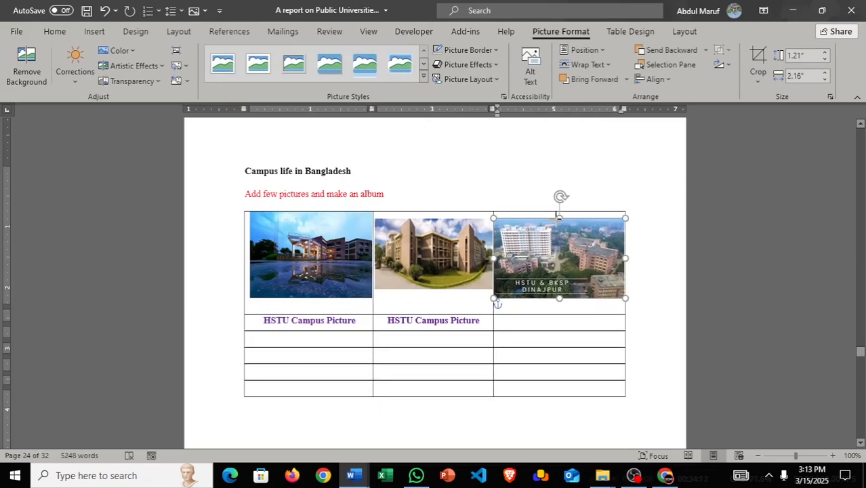
pyautogui.moveTo(558, 298); pyautogui.dragTo(558, 294)
# - Copy the HSTU Campus Picture caption into the cell below the third picture and center it
pyautogui.click(527, 318)
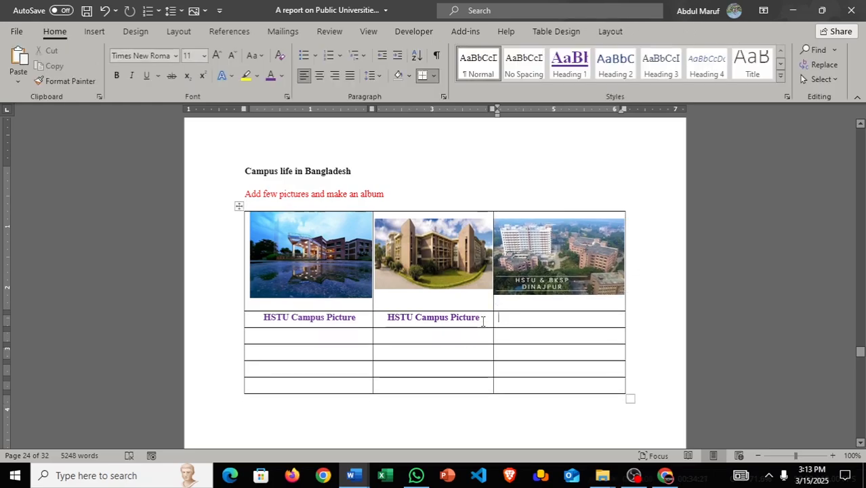
pyautogui.moveTo(483, 321); pyautogui.dragTo(397, 319)
pyautogui.hotkey('ctrl', 'c')
pyautogui.click(573, 319)
pyautogui.hotkey('ctrl', 'v')
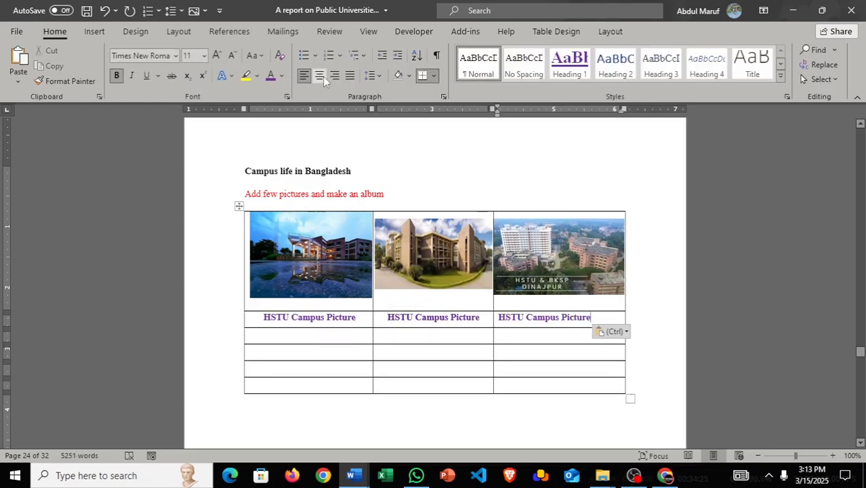
pyautogui.click(322, 78)
# - Insert download (8).jpg into the first cell below the HSTU captions and shrink it to fit the column
pyautogui.click(478, 380)
pyautogui.scroll(-2, 475, 341)
pyautogui.click(94, 31)
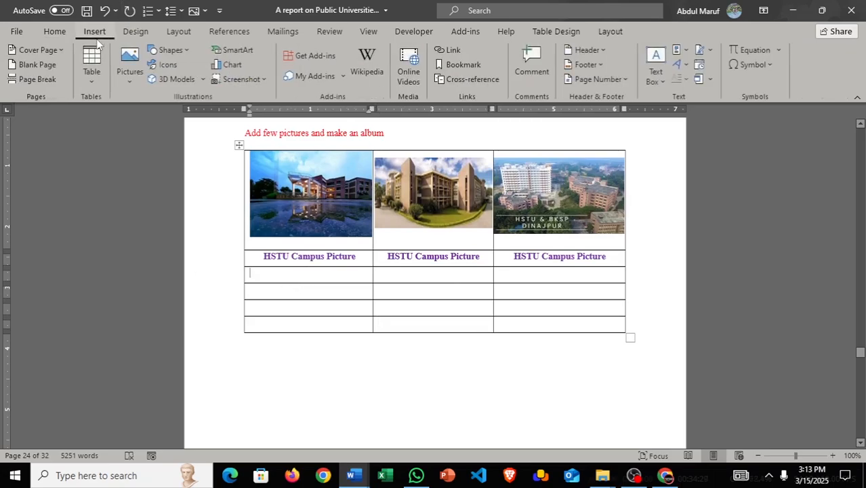
pyautogui.click(129, 61)
pyautogui.click(152, 120)
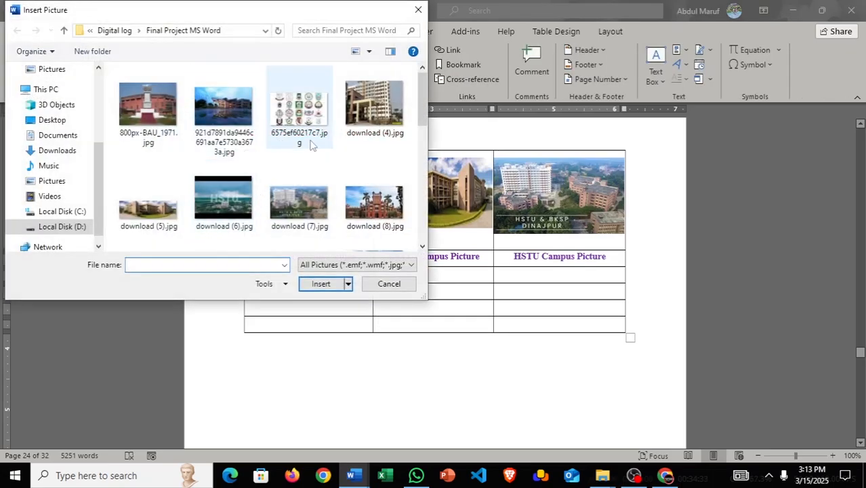
pyautogui.scroll(-2, 339, 149)
pyautogui.click(373, 139)
pyautogui.click(320, 283)
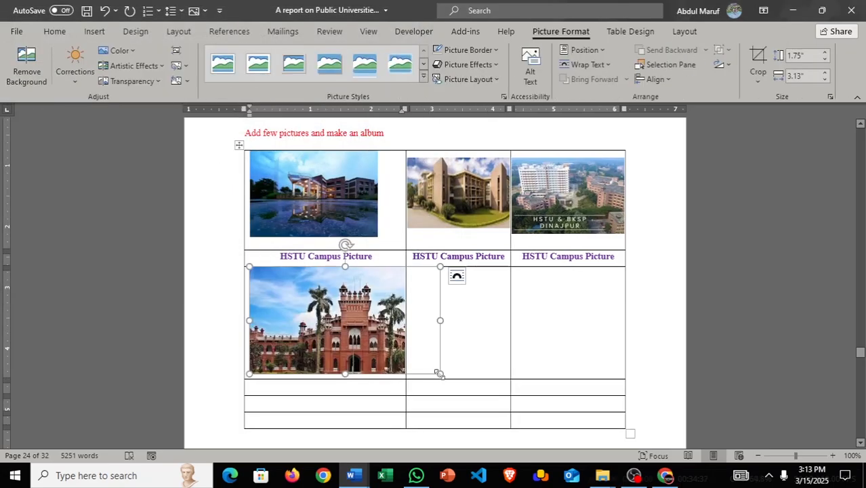
pyautogui.moveTo(439, 374); pyautogui.dragTo(366, 332)
# - Add the caption DU Campus Picture below the palm-tree building picture, formatted in bold, purple and centered
pyautogui.click(319, 344)
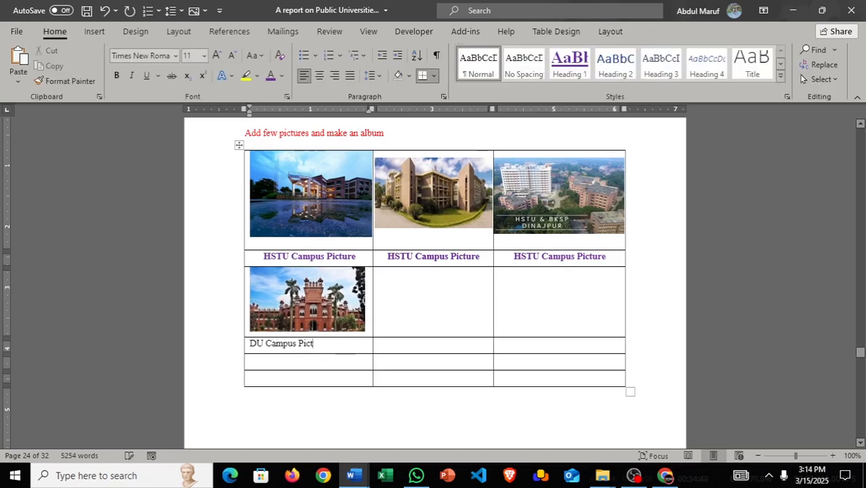
pyautogui.moveTo(335, 347); pyautogui.dragTo(249, 343)
pyautogui.click(282, 75)
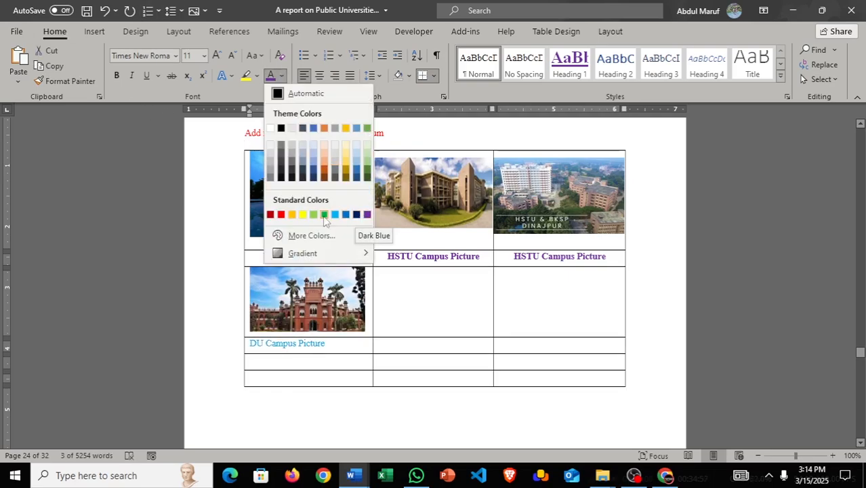
pyautogui.click(367, 214)
pyautogui.click(117, 76)
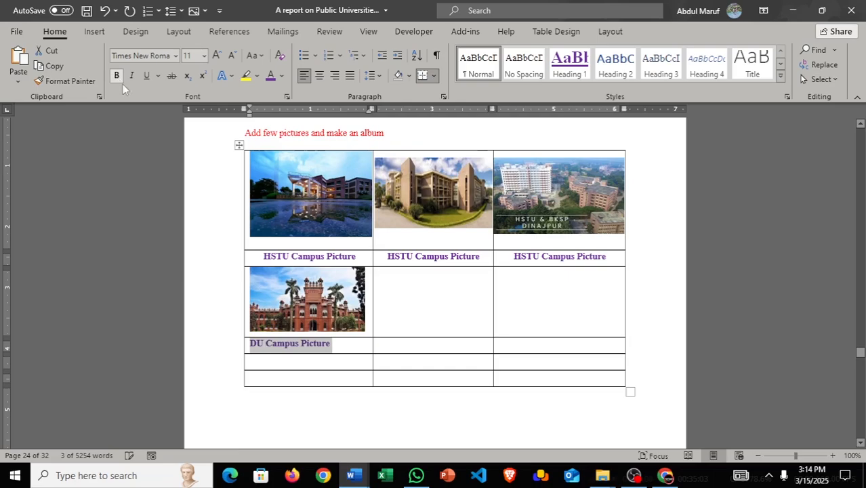
pyautogui.click(322, 254)
pyautogui.moveTo(333, 345); pyautogui.dragTo(246, 345)
pyautogui.click(321, 76)
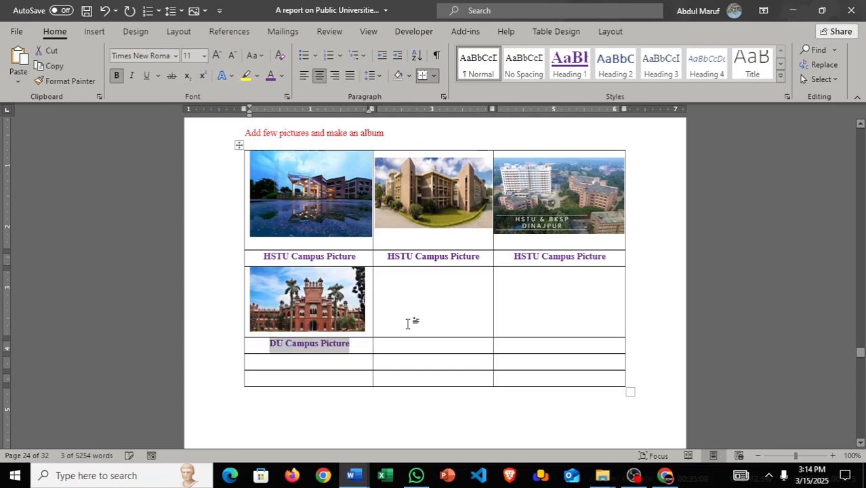
# - Enlarge the first DU campus picture slightly to fill the width of its column
pyautogui.click(403, 361)
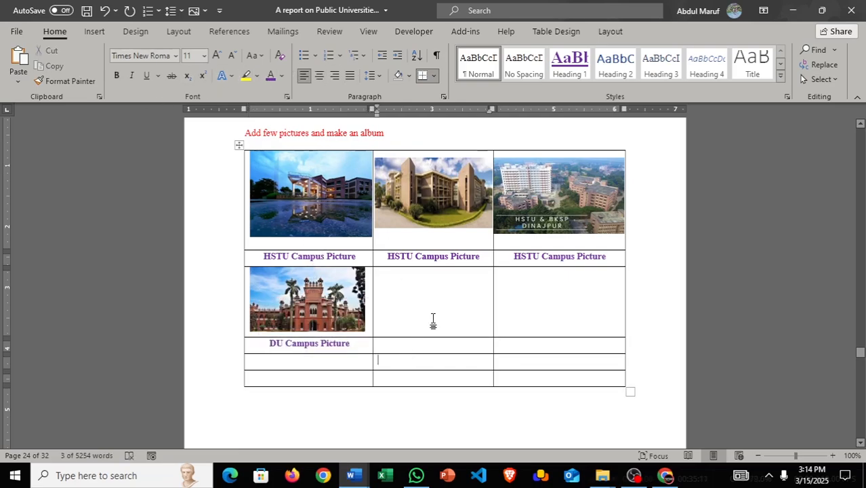
pyautogui.click(326, 298)
pyautogui.moveTo(365, 331); pyautogui.dragTo(371, 334)
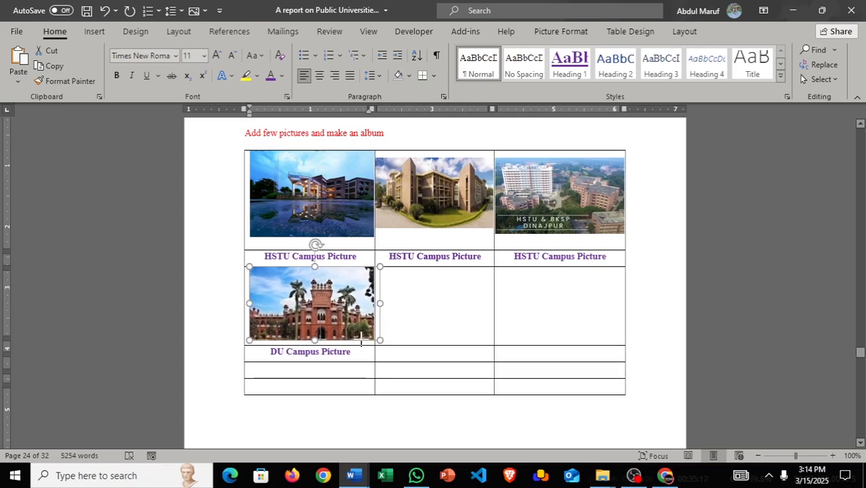
# - Insert the picture download (9).jpg into the middle cell of the DU picture row
pyautogui.click(440, 306)
pyautogui.click(94, 31)
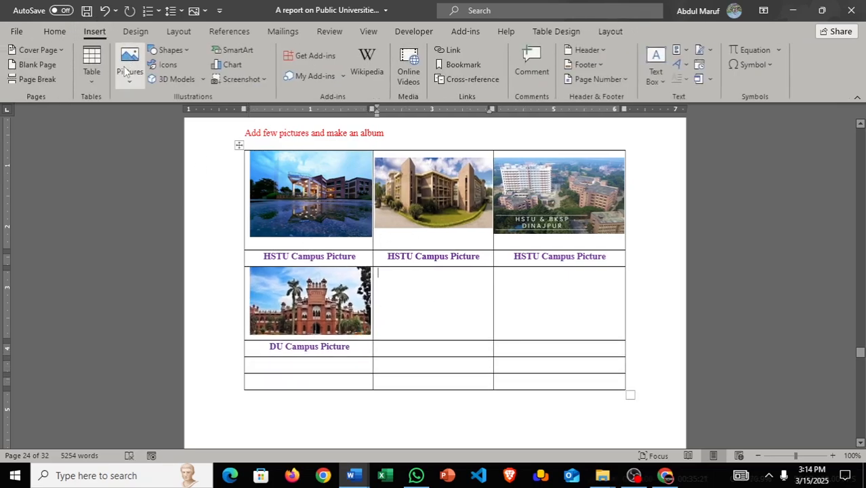
pyautogui.click(127, 65)
pyautogui.click(151, 127)
pyautogui.scroll(-3, 309, 172)
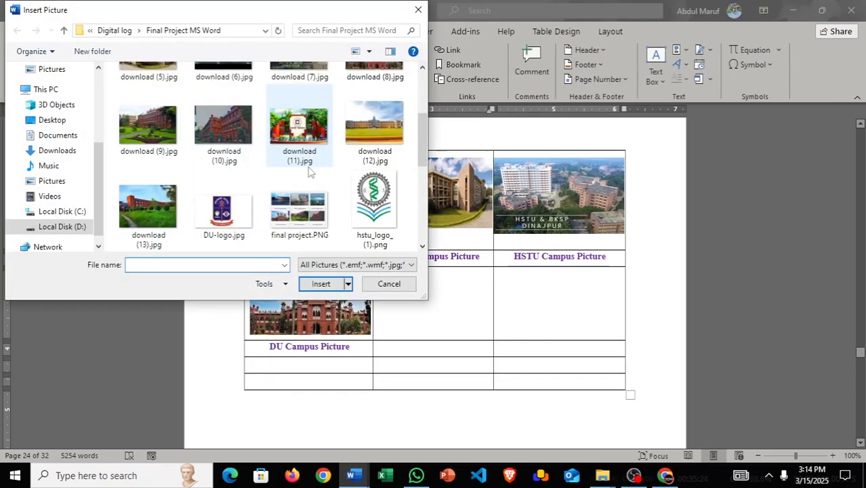
pyautogui.click(148, 126)
pyautogui.click(320, 284)
# - Shrink the garden campus picture to about 1.34 by 2.06 inches and set its wrapping to Top and Bottom
pyautogui.moveTo(537, 379); pyautogui.dragTo(501, 349)
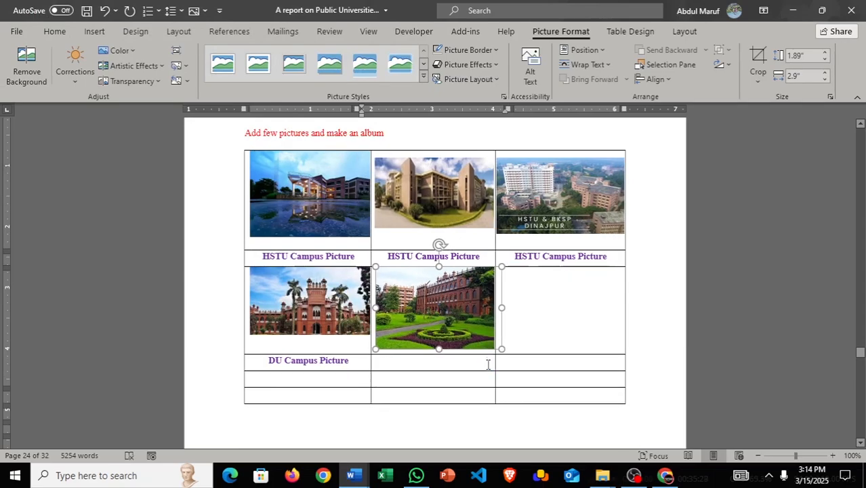
pyautogui.click(519, 276)
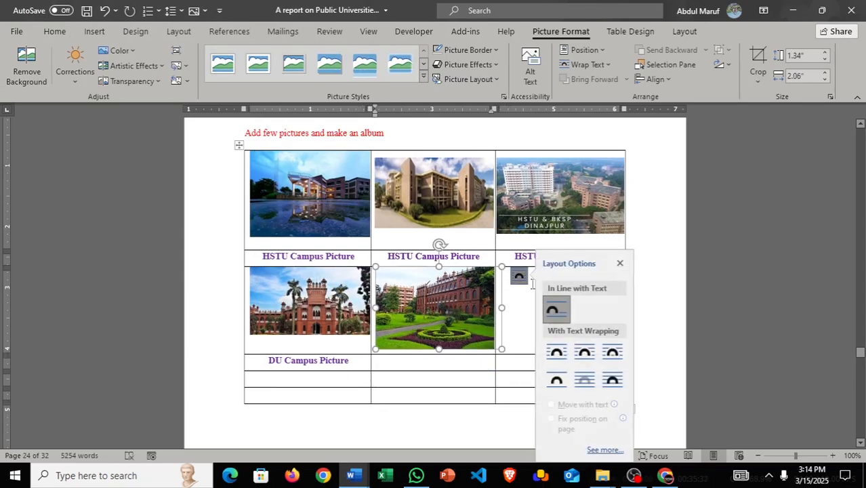
pyautogui.click(556, 379)
# - Copy the DU Campus Picture caption into the cell below the garden picture and center it
pyautogui.click(422, 372)
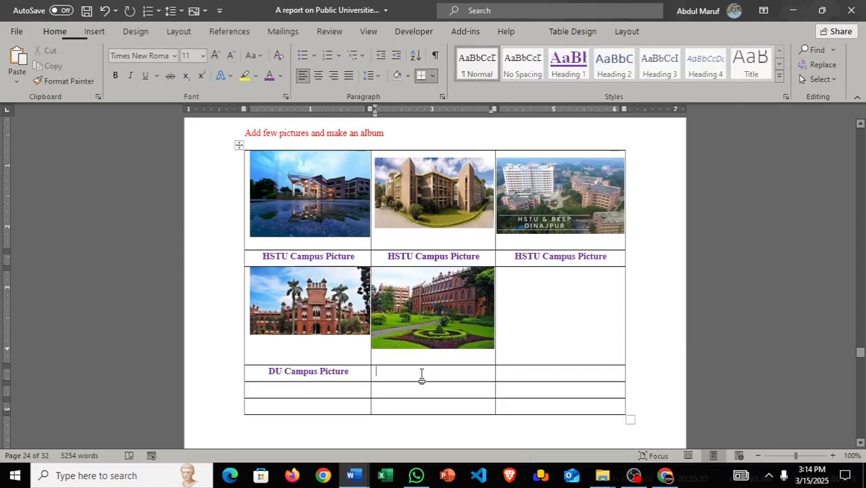
pyautogui.moveTo(327, 373); pyautogui.dragTo(278, 380)
pyautogui.hotkey('ctrl', 'c')
pyautogui.click(426, 372)
pyautogui.hotkey('ctrl', 'v')
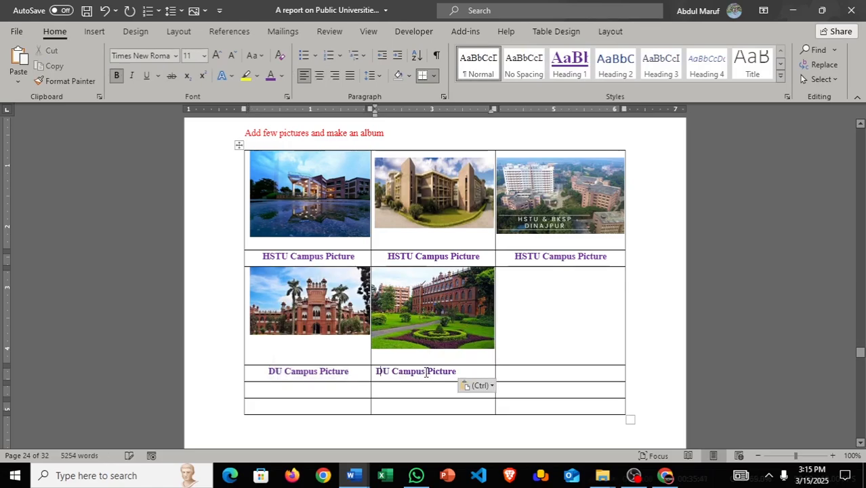
pyautogui.click(319, 76)
# - Insert download (10).jpg into the DU row's third cell, sized about 1.34 by 2.02 inches with Top and Bottom wrapping
pyautogui.click(549, 317)
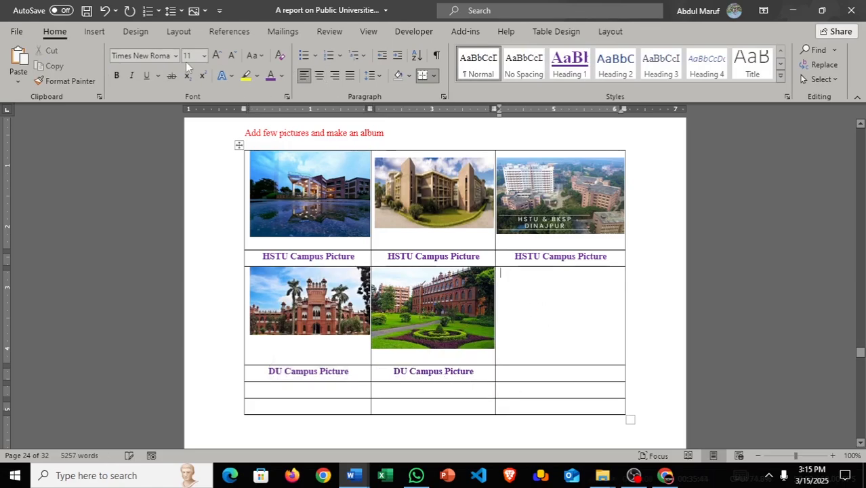
pyautogui.click(95, 31)
pyautogui.click(130, 61)
pyautogui.click(153, 119)
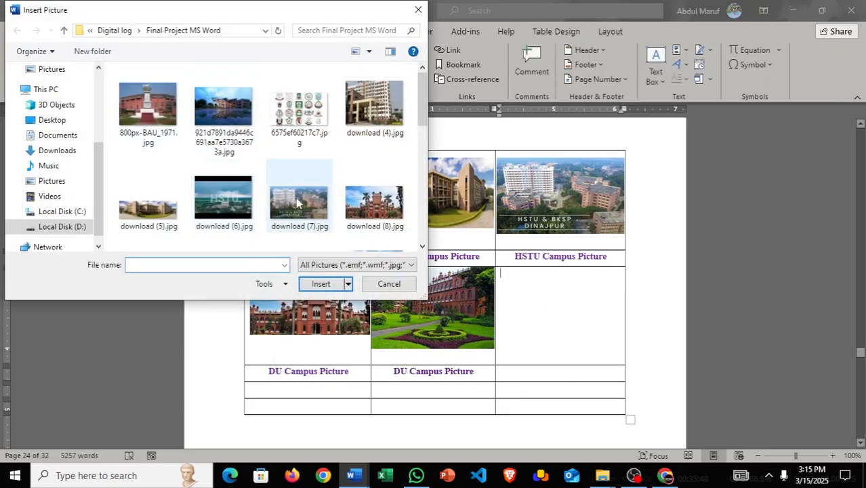
pyautogui.scroll(-1, 372, 203)
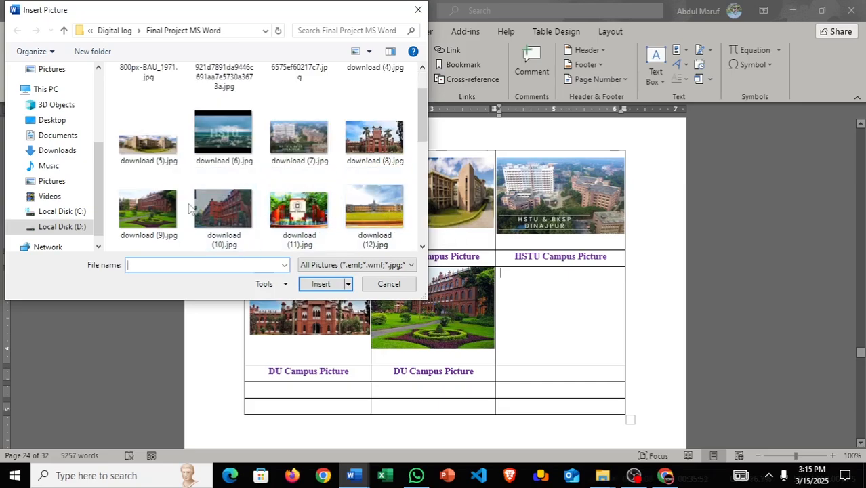
pyautogui.click(223, 210)
pyautogui.click(332, 288)
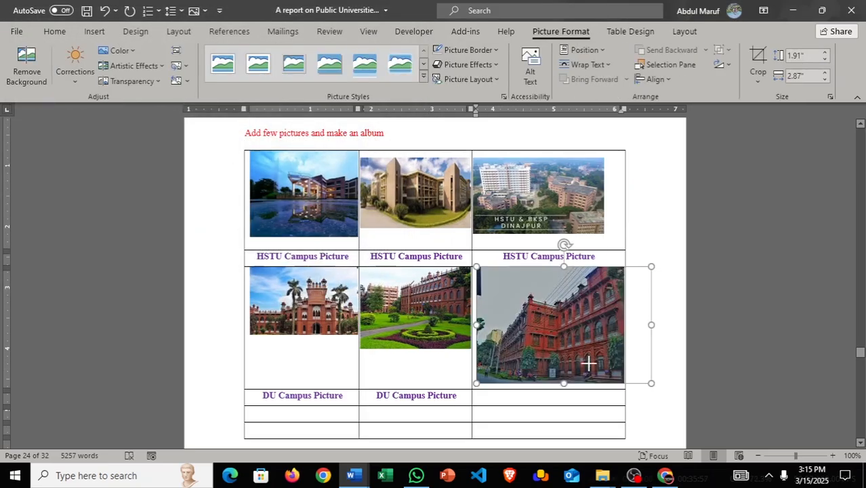
pyautogui.click(640, 276)
pyautogui.click(676, 377)
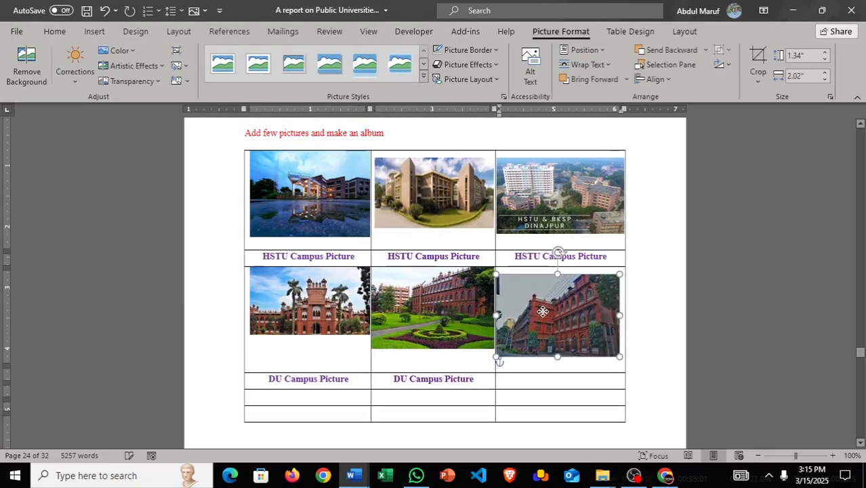
# - Copy the DU Campus Picture caption into the cell below the third DU picture and center it
pyautogui.moveTo(394, 377); pyautogui.dragTo(474, 377)
pyautogui.hotkey('ctrl', 'c')
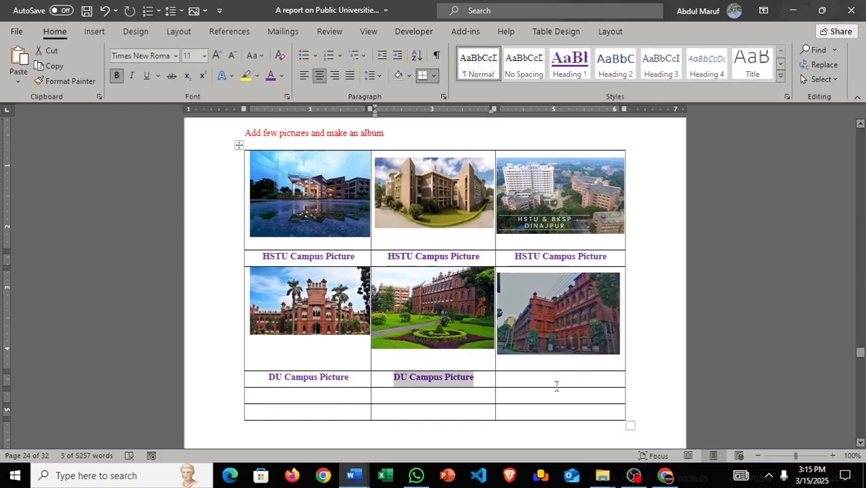
pyautogui.click(552, 380)
pyautogui.hotkey('ctrl', 'v')
pyautogui.click(319, 76)
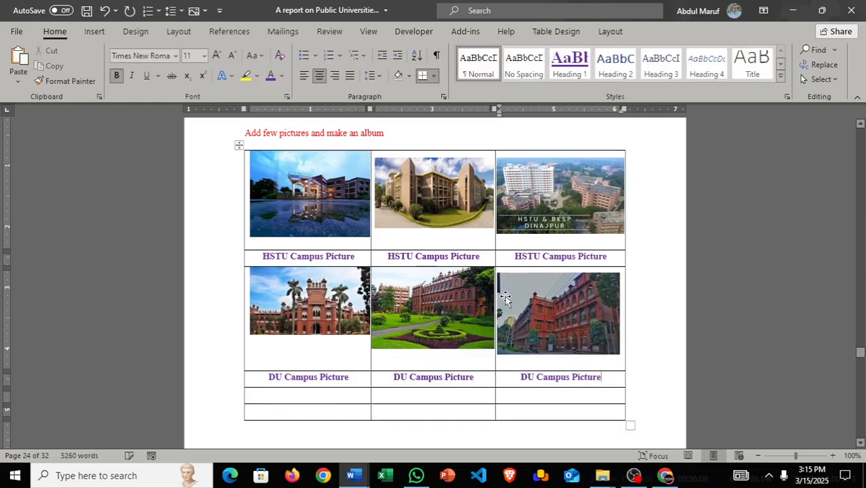
# - Insert the picture download (11).jpg into the first cell of the row below the DU captions
pyautogui.scroll(-3, 447, 346)
pyautogui.click(319, 273)
pyautogui.click(95, 31)
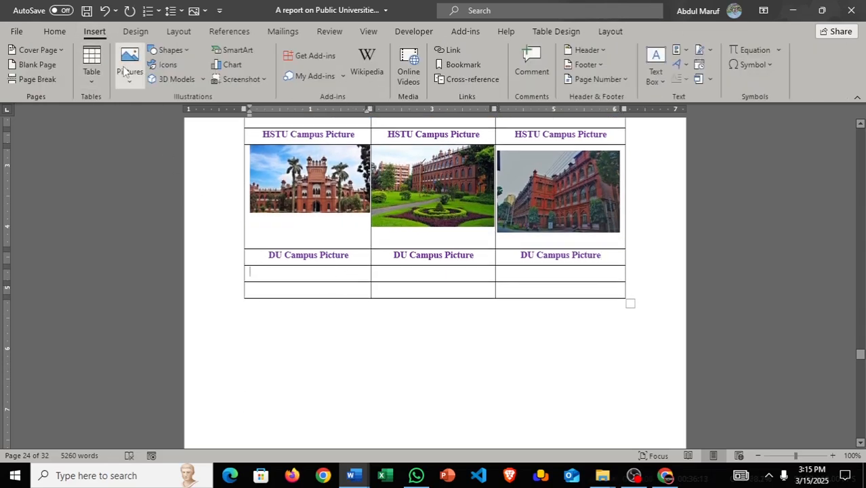
pyautogui.click(131, 65)
pyautogui.click(156, 117)
pyautogui.scroll(-2, 277, 122)
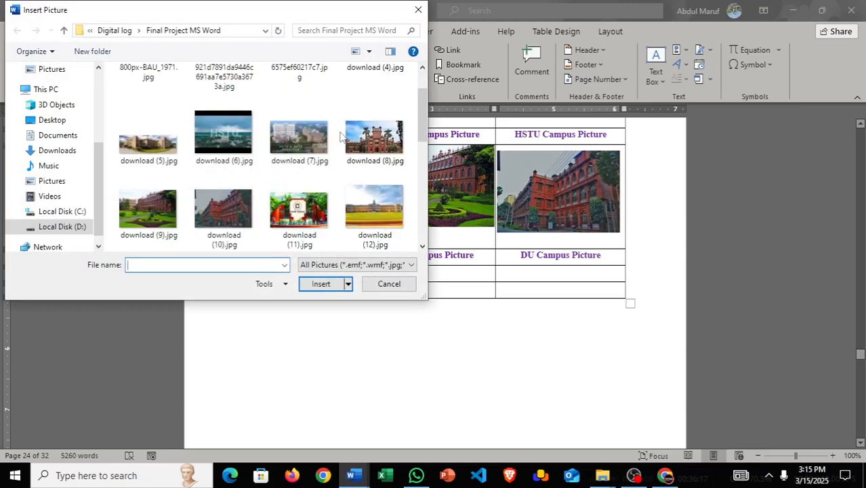
pyautogui.click(300, 203)
pyautogui.click(321, 283)
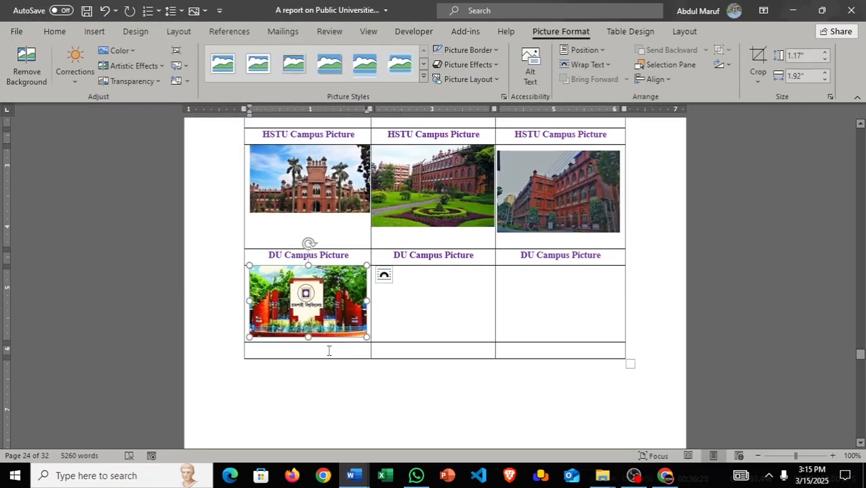
# - Copy the DU caption into the cell below the university gate picture, reword it to RU Campus Picture and center it
pyautogui.tripleClick(350, 256)
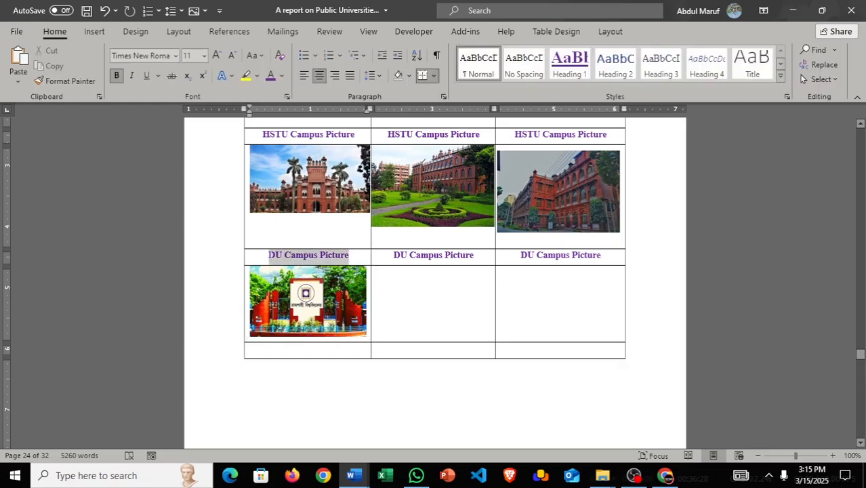
pyautogui.click(290, 351)
pyautogui.hotkey('ctrl', 'v')
pyautogui.press('BackSpace')
pyautogui.press('BackSpace')
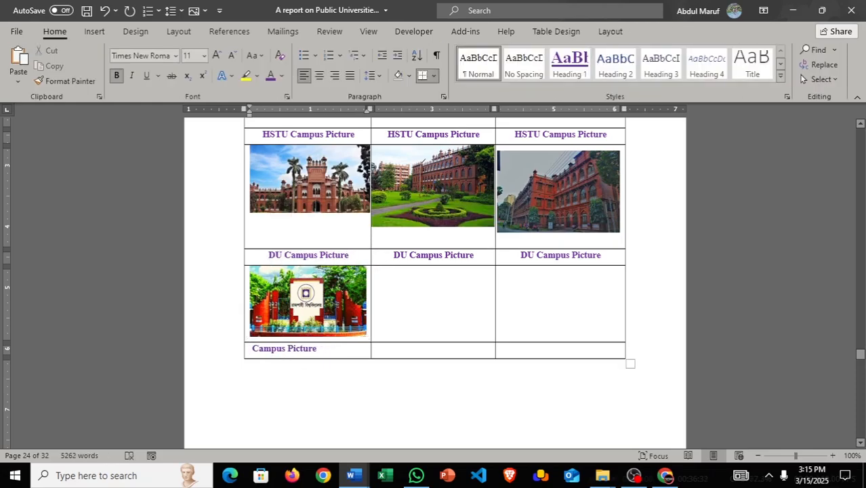
pyautogui.tripleClick(319, 349)
pyautogui.hotkey('ctrl', 'e')
# - Insert the picture download (13).jpg into the middle cell of the RU picture row
pyautogui.click(402, 286)
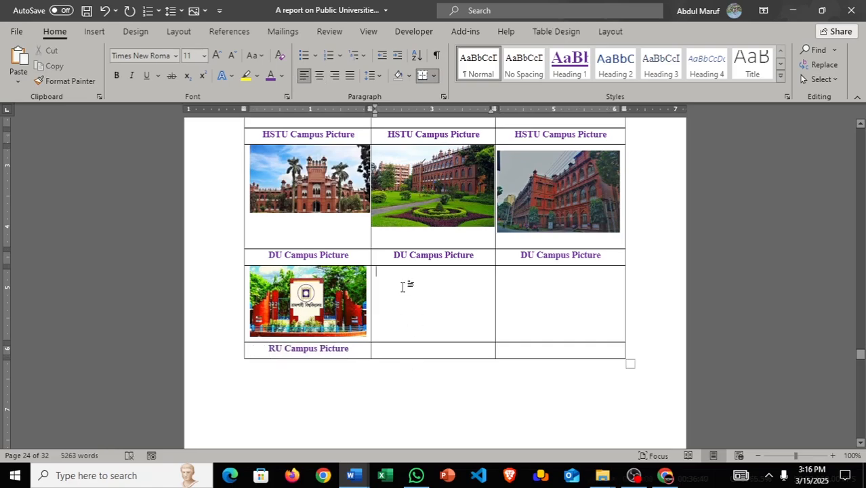
pyautogui.click(88, 32)
pyautogui.click(129, 69)
pyautogui.click(154, 118)
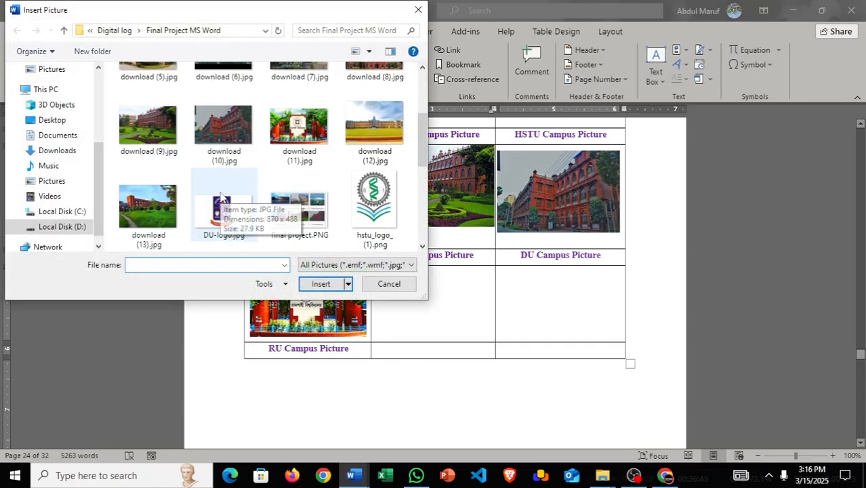
pyautogui.click(179, 248)
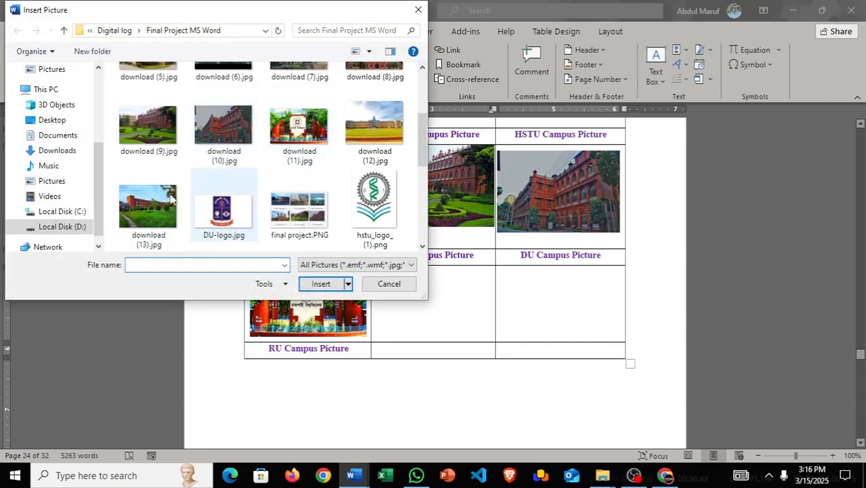
pyautogui.click(320, 284)
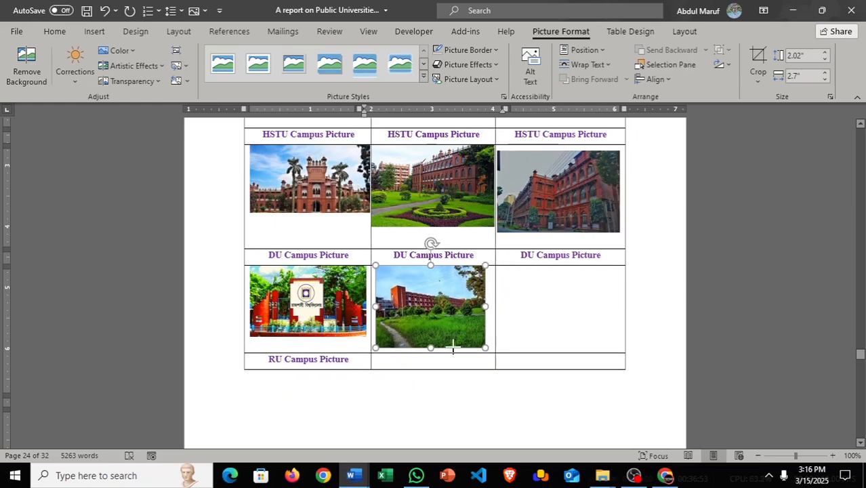
# - Paste the RU Campus Picture caption into the cell below the green field picture
pyautogui.click(212, 368)
pyautogui.click(437, 368)
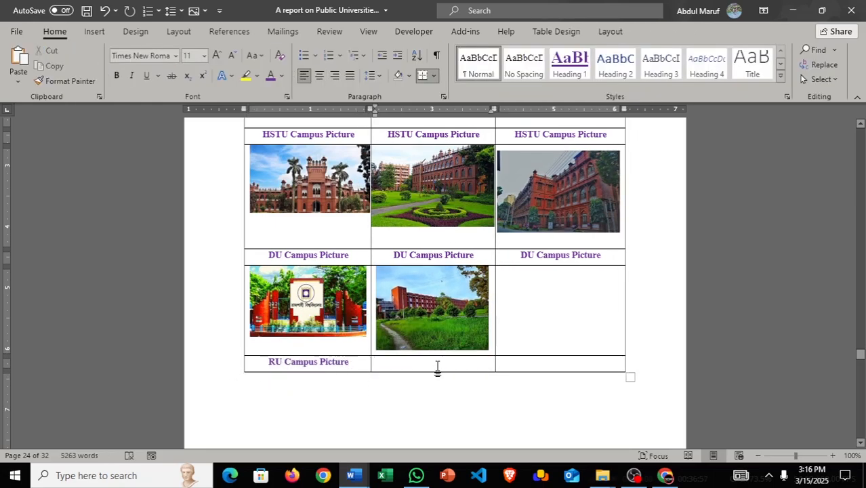
pyautogui.hotkey('ctrl', 'v')
# - Insert the picture 800px-BAU_1971.jpg into the third cell of the RU picture row
pyautogui.click(499, 339)
pyautogui.click(94, 32)
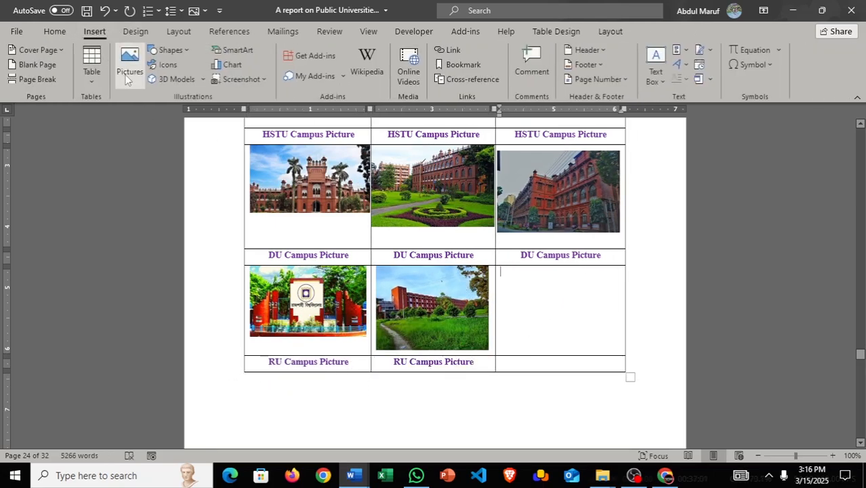
pyautogui.click(126, 80)
pyautogui.click(171, 119)
pyautogui.scroll(-2, 313, 192)
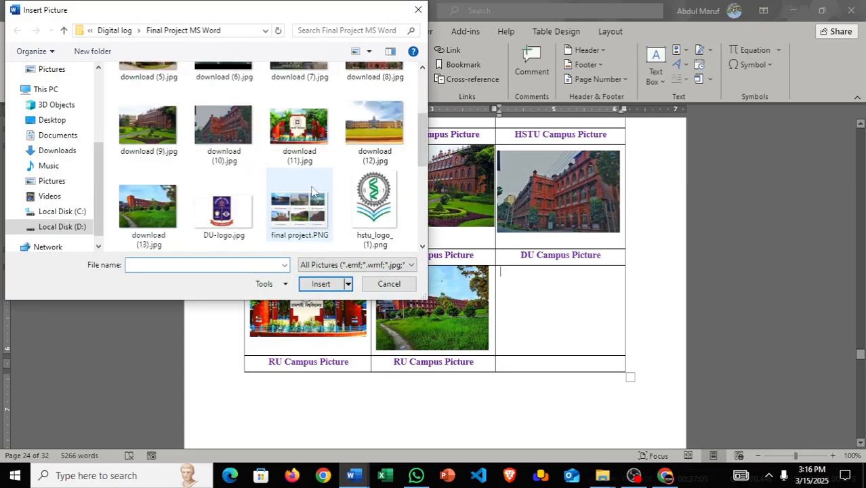
pyautogui.scroll(-1, 342, 155)
pyautogui.scroll(-2, 343, 153)
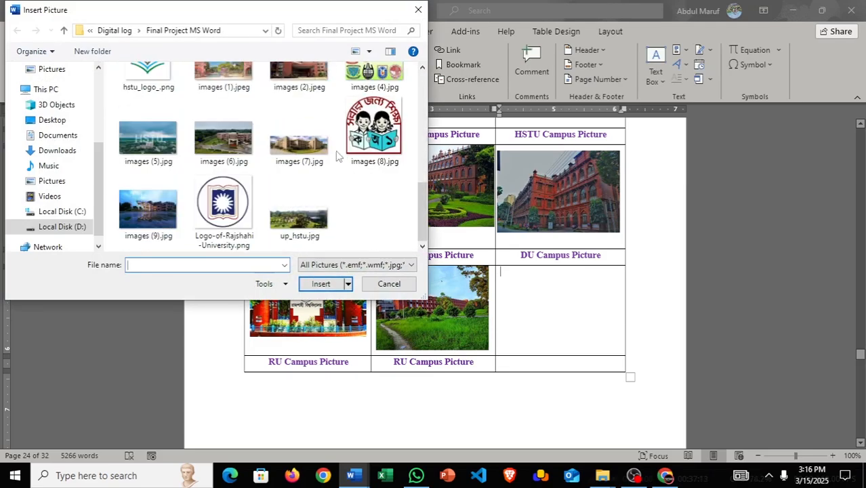
pyautogui.scroll(3, 337, 156)
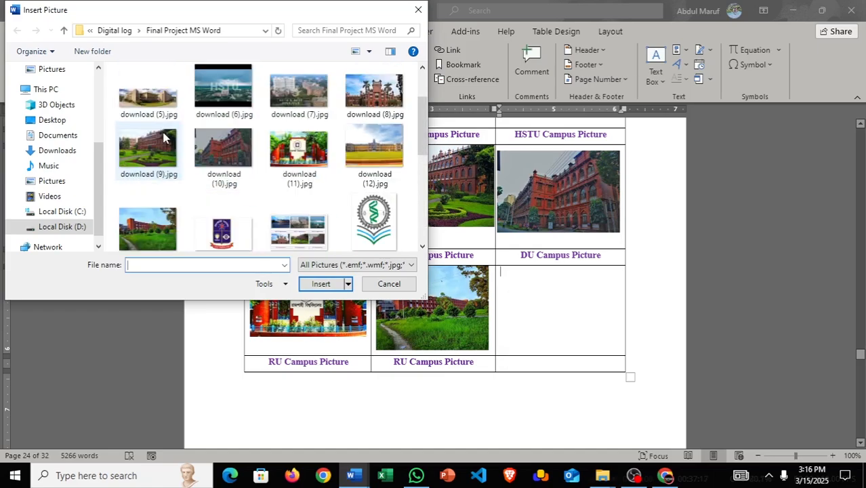
pyautogui.scroll(5, 162, 138)
pyautogui.click(150, 106)
pyautogui.click(322, 283)
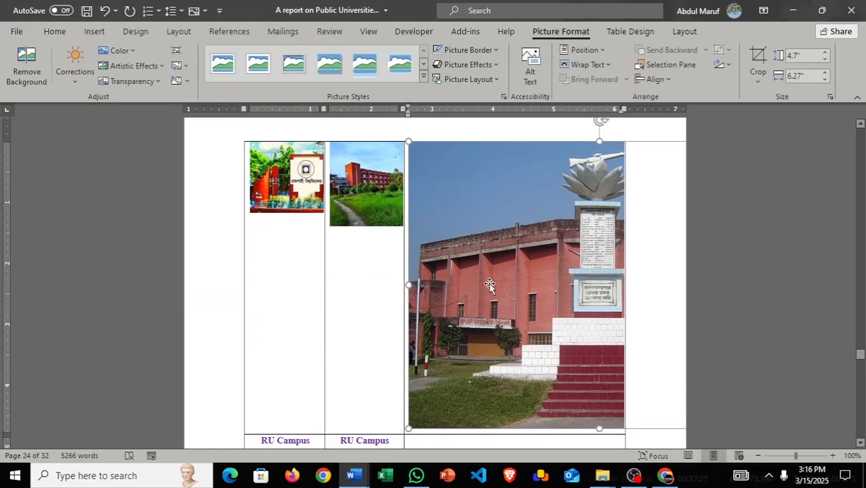
# - Shrink the monument picture to fit inside the third cell of the RU row, keeping it upright
pyautogui.scroll(-3, 489, 285)
pyautogui.moveTo(410, 304); pyautogui.dragTo(518, 153)
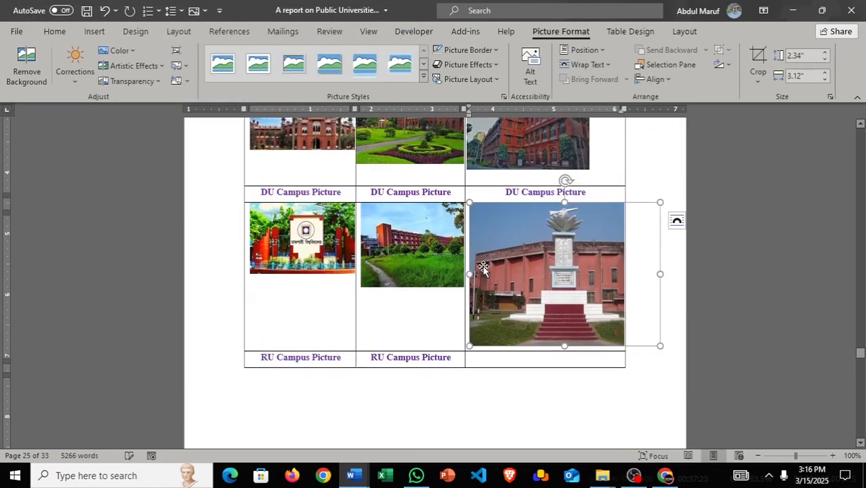
pyautogui.moveTo(471, 355); pyautogui.dragTo(553, 139)
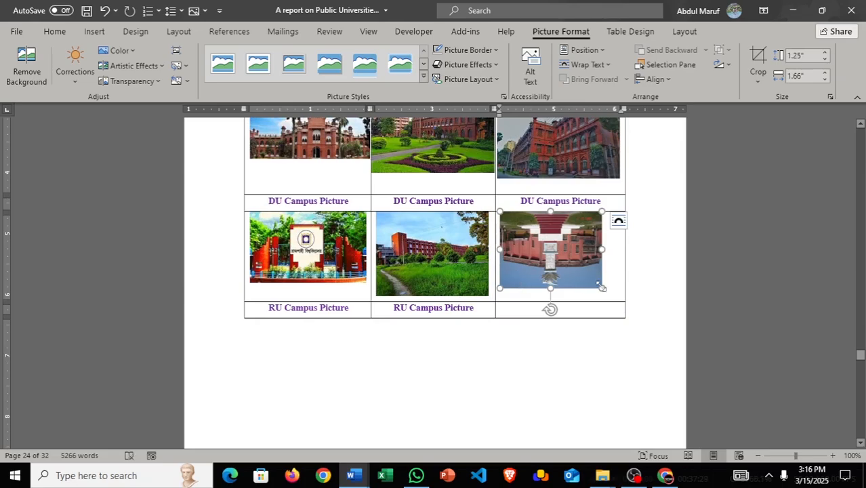
pyautogui.moveTo(601, 287); pyautogui.dragTo(614, 297)
pyautogui.moveTo(557, 319); pyautogui.dragTo(557, 192)
# - Copy the RU Campus Picture caption from the middle cell into the cell below the monument picture
pyautogui.click(522, 311)
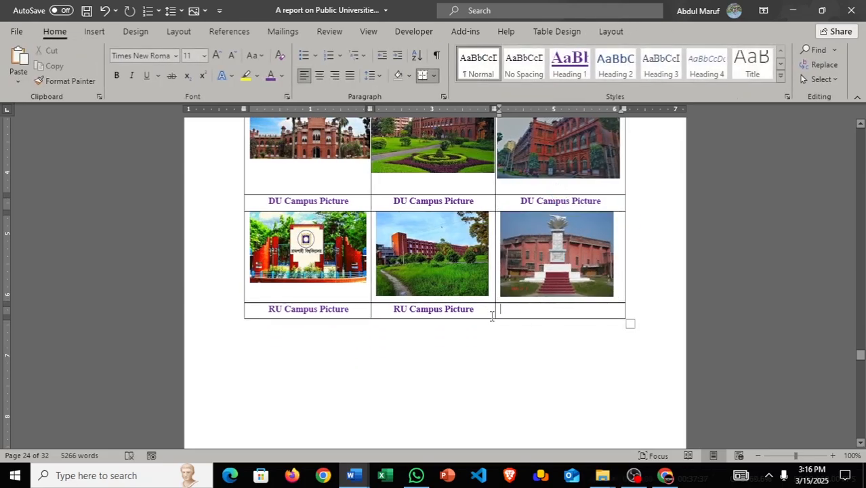
pyautogui.moveTo(491, 314); pyautogui.dragTo(465, 310)
pyautogui.click(388, 330)
pyautogui.hotkey('ctrl', 'c')
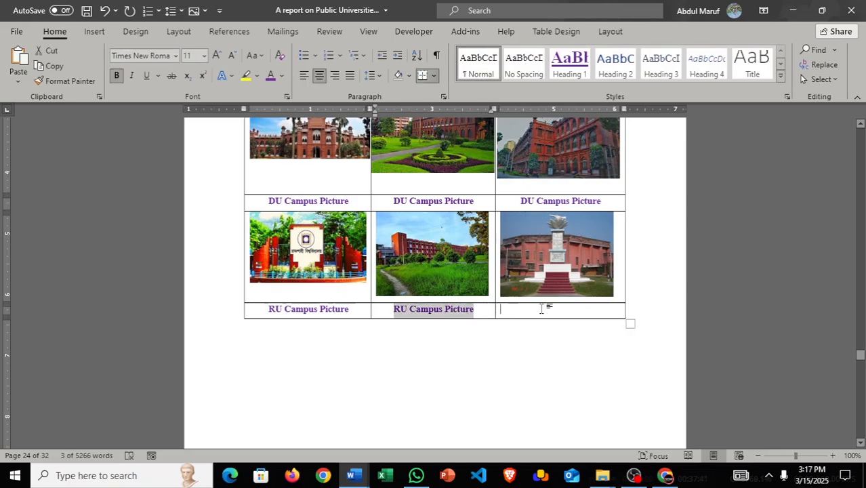
pyautogui.click(545, 309)
pyautogui.hotkey('ctrl', 'v')
pyautogui.click(471, 395)
# - Review the album table and go to the Documentary on Public Universities in Bangladesh heading
pyautogui.scroll(5, 471, 394)
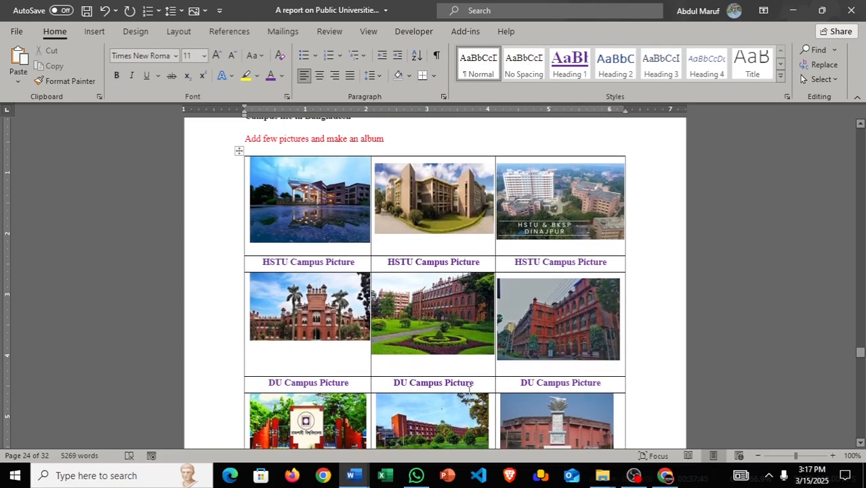
pyautogui.scroll(-2, 494, 340)
pyautogui.scroll(-2, 493, 340)
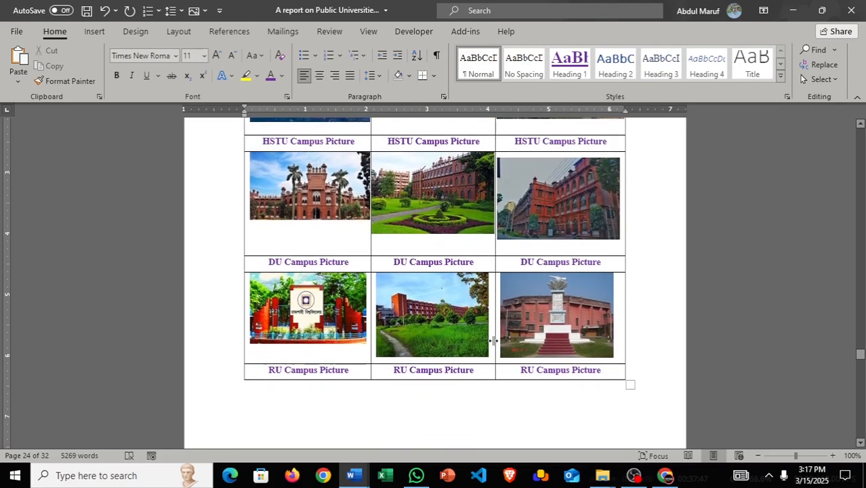
pyautogui.scroll(4, 494, 341)
pyautogui.scroll(-1, 493, 338)
pyautogui.scroll(-15, 493, 339)
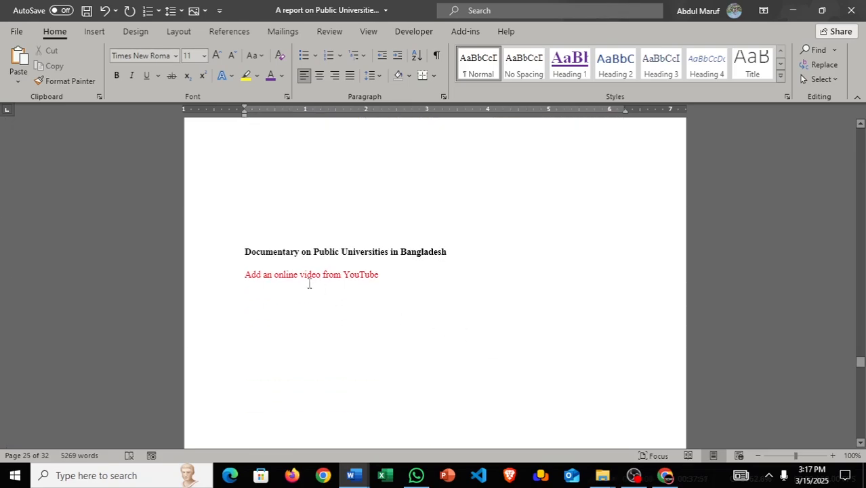
pyautogui.scroll(-1, 393, 243)
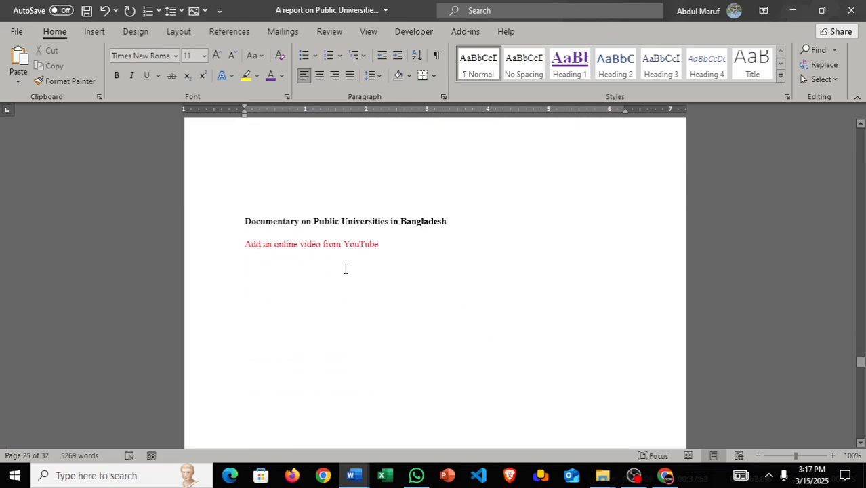
pyautogui.scroll(-2, 345, 269)
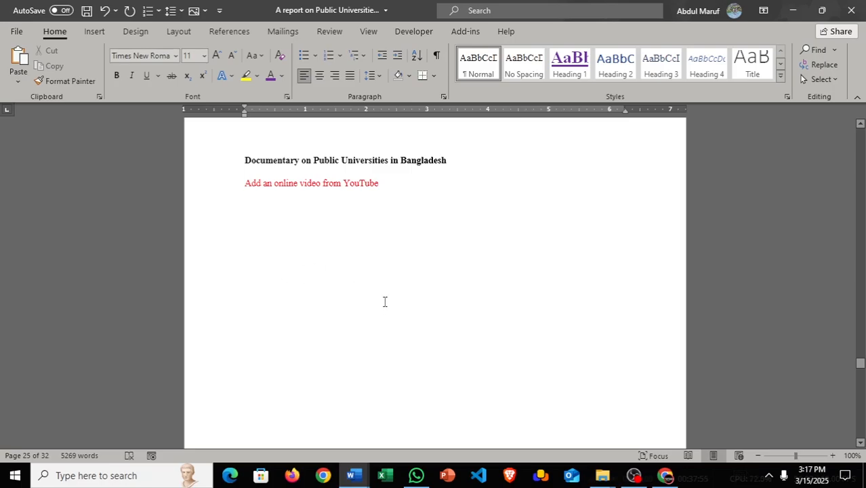
# - Start inserting an online video below the Add an online video from YouTube line
pyautogui.click(353, 324)
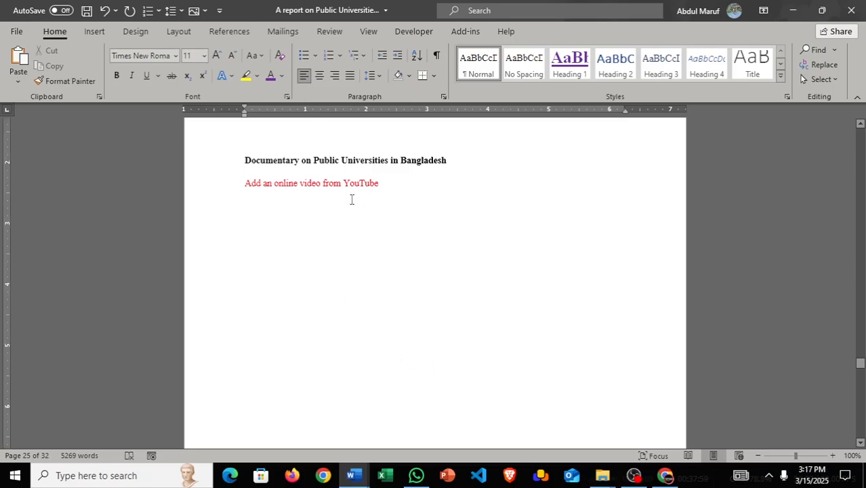
pyautogui.click(280, 32)
pyautogui.click(229, 32)
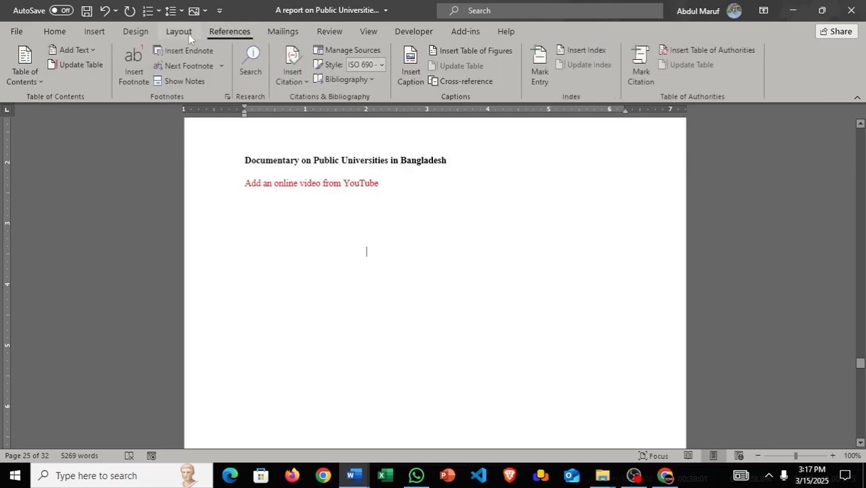
pyautogui.click(178, 32)
pyautogui.click(135, 33)
pyautogui.click(91, 33)
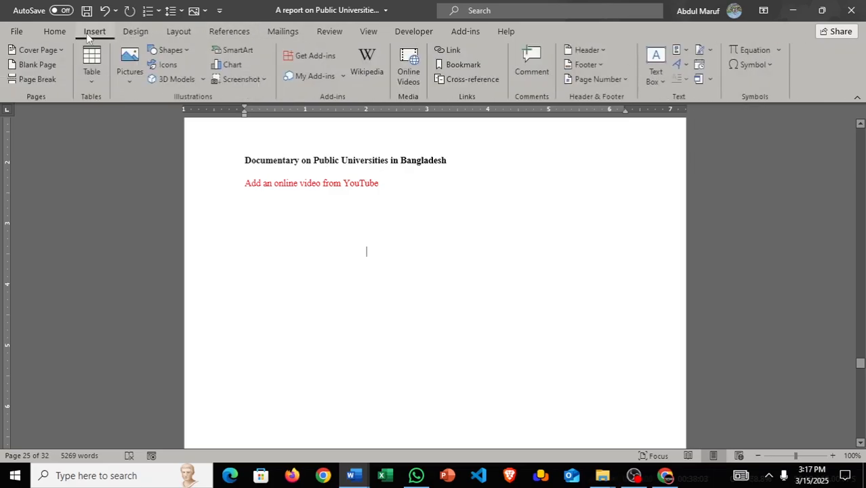
pyautogui.click(413, 80)
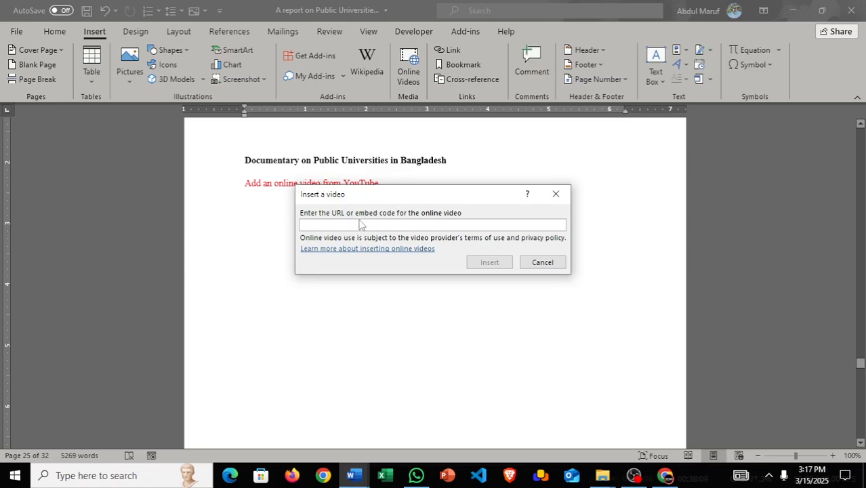
# - Switch to Chrome, open YouTube in a new tab and search for hstu documentary
pyautogui.moveTo(659, 479)
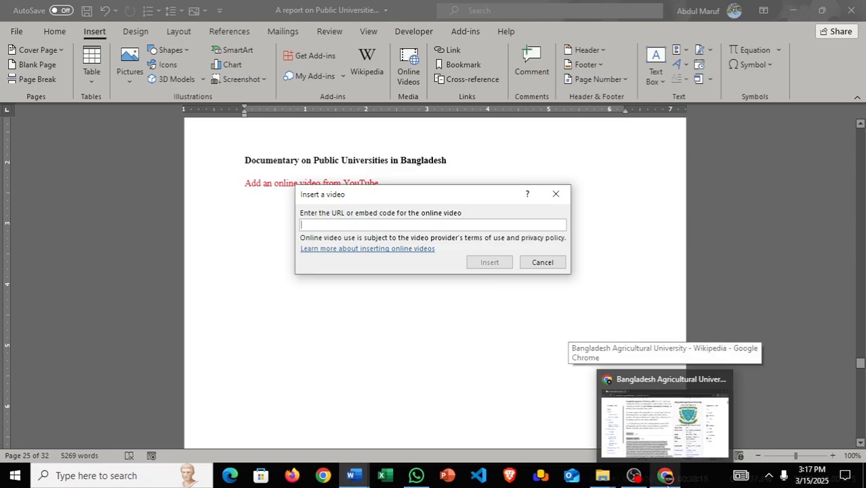
pyautogui.click(664, 420)
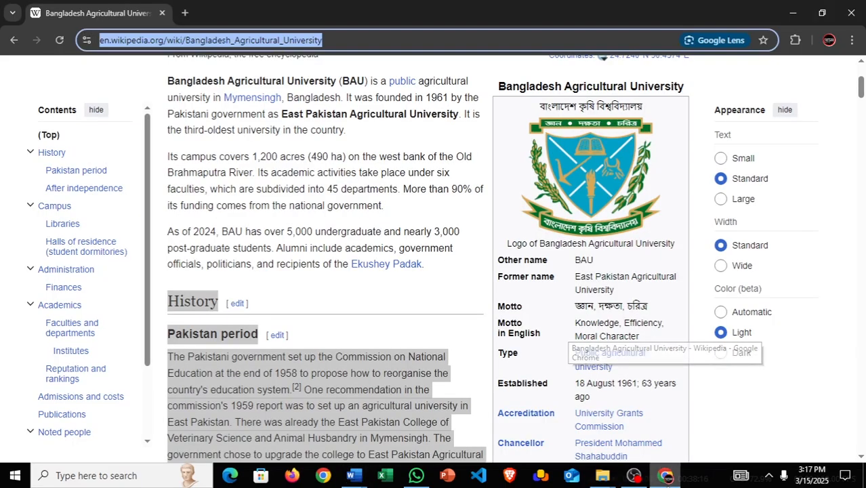
pyautogui.click(191, 14)
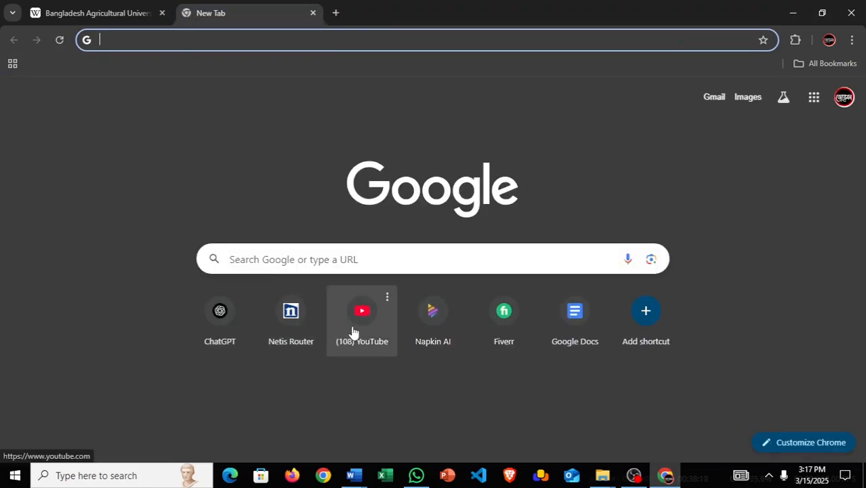
pyautogui.click(352, 318)
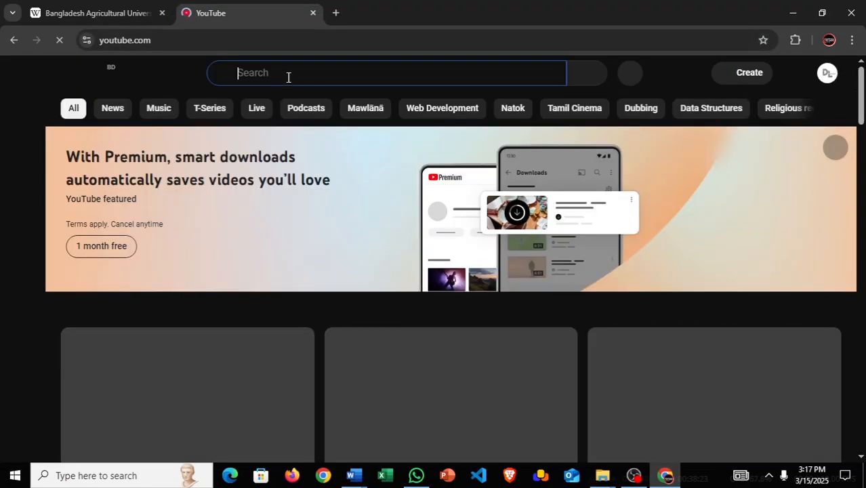
pyautogui.click(285, 74)
pyautogui.write('hstu')
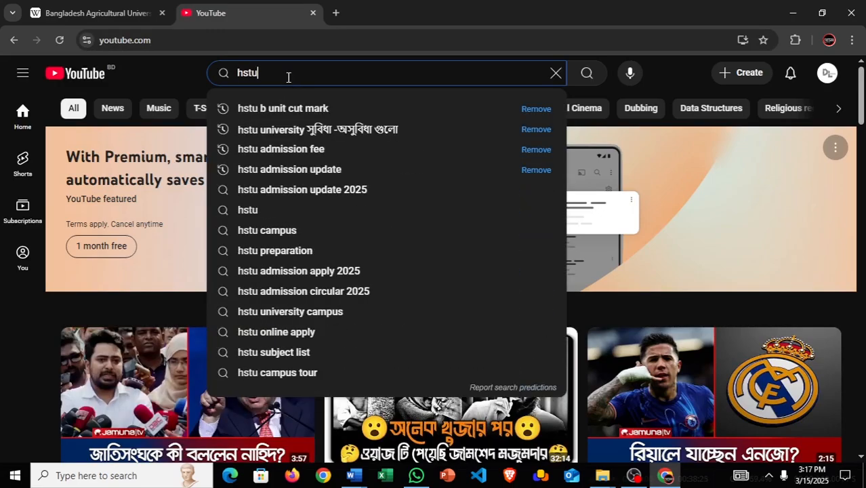
pyautogui.write(' docu')
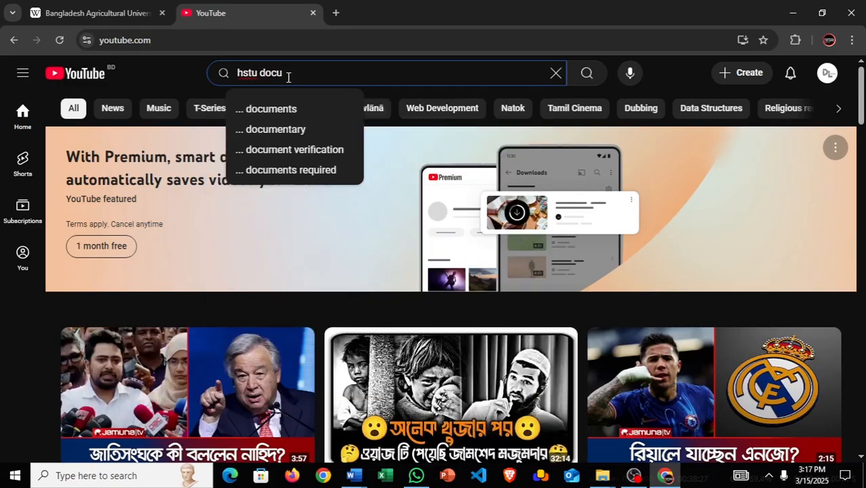
pyautogui.click(295, 135)
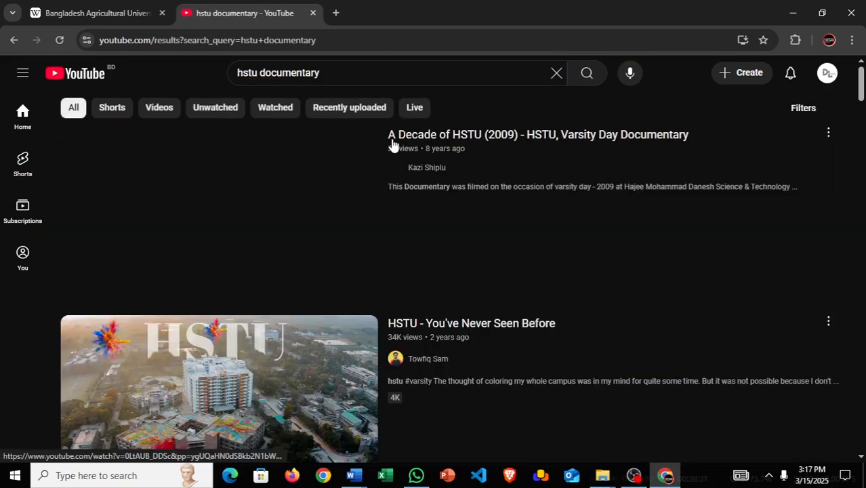
# - Look through the search results and open the video HSTU - You've Never Seen Before
pyautogui.scroll(-3, 461, 162)
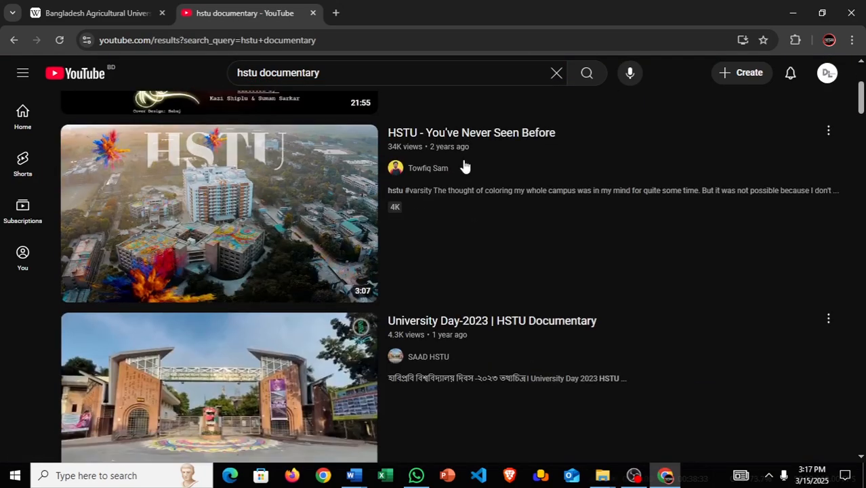
pyautogui.scroll(-1, 464, 166)
pyautogui.scroll(-2, 314, 311)
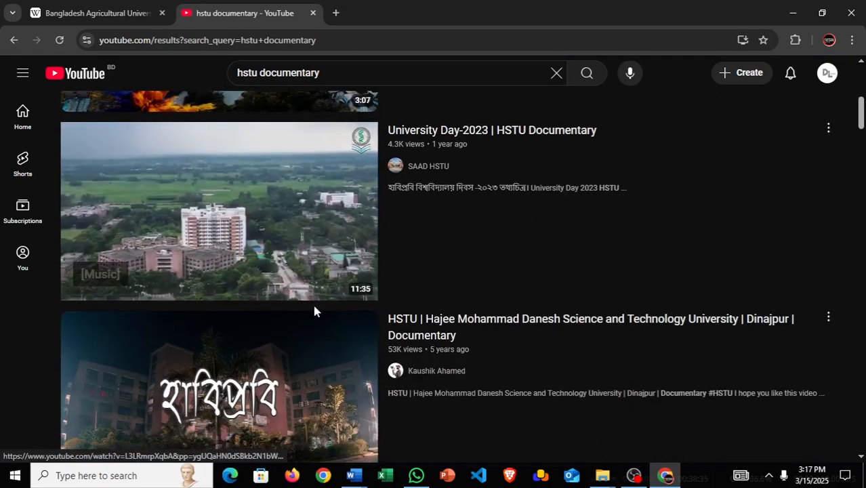
pyautogui.scroll(2, 338, 277)
pyautogui.scroll(2, 318, 183)
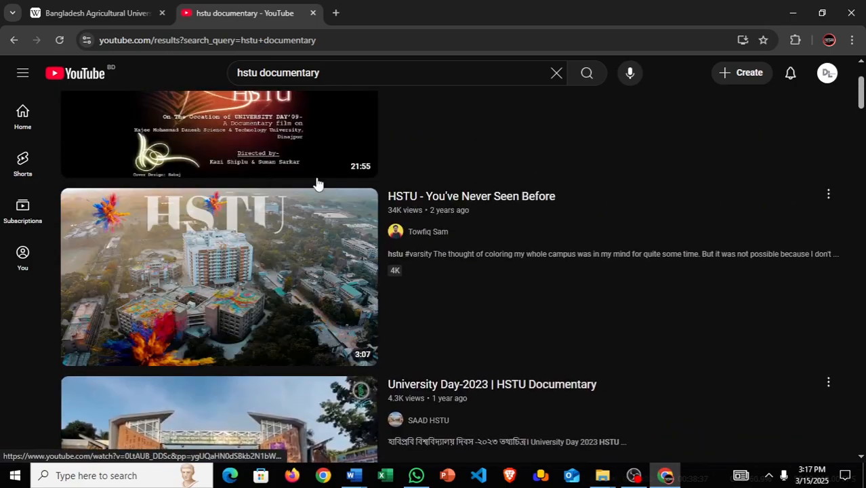
pyautogui.click(358, 208)
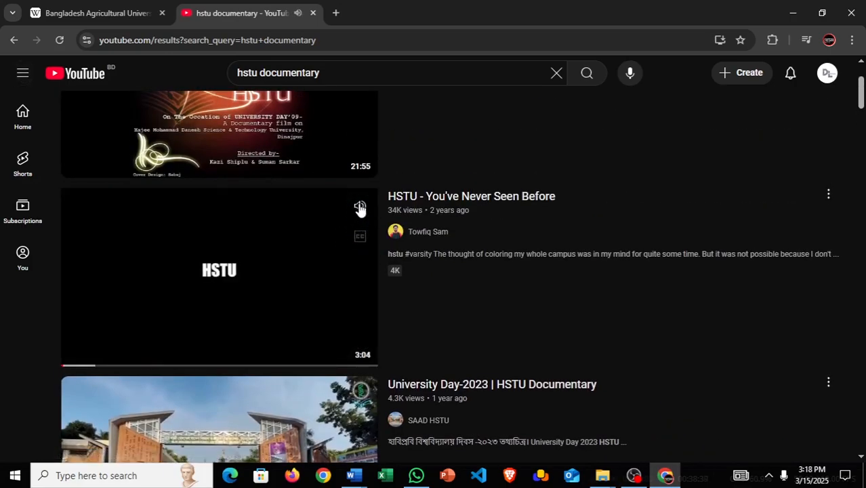
pyautogui.click(336, 243)
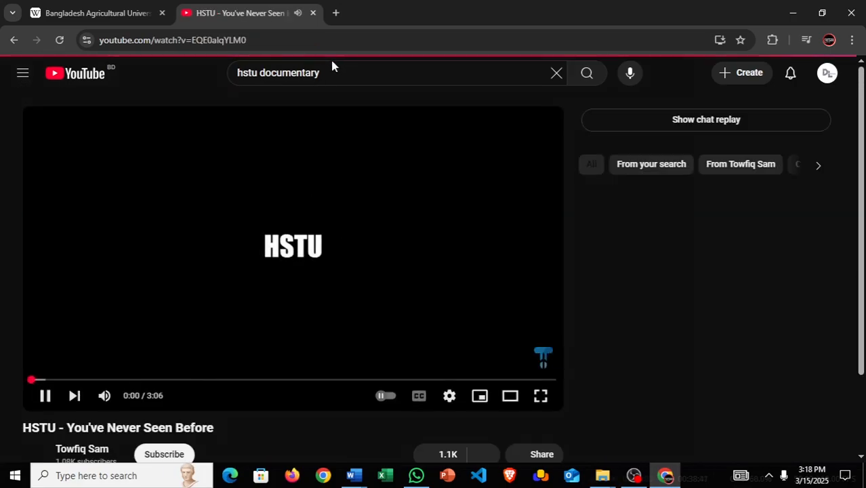
# - Copy the video's URL, pause playback, return to the Word report and insert the online video from that URL
pyautogui.click(275, 42)
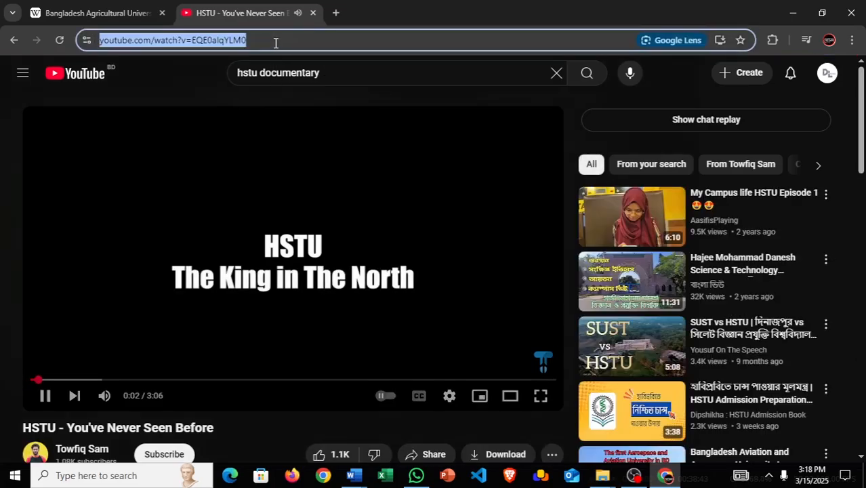
pyautogui.click(280, 270)
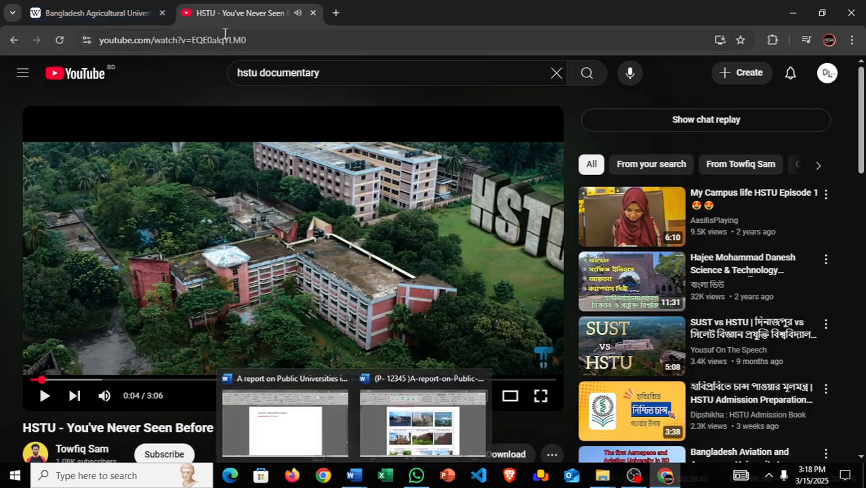
pyautogui.scroll(-1, 292, 242)
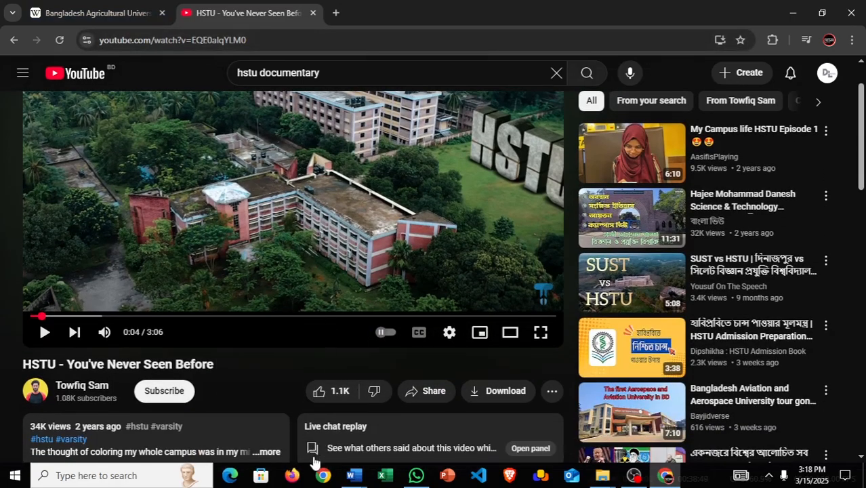
pyautogui.click(300, 434)
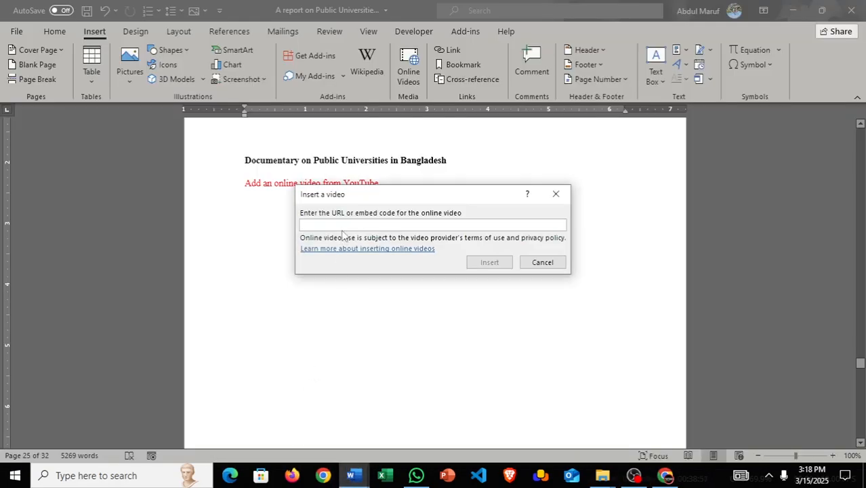
pyautogui.hotkey('ctrl', 'v')
pyautogui.click(489, 262)
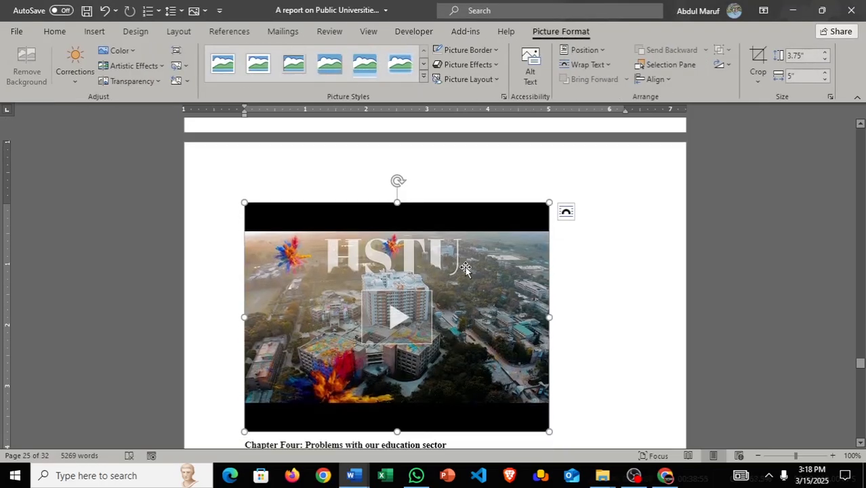
# - Check where the inserted HSTU video sits, open its layout options, and delete it from above the Chapter Four heading
pyautogui.scroll(6, 435, 257)
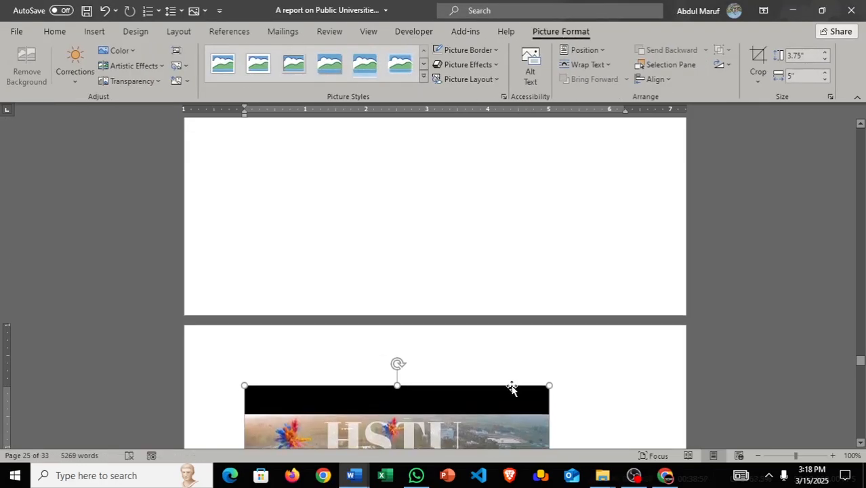
pyautogui.click(573, 404)
pyautogui.scroll(10, 522, 358)
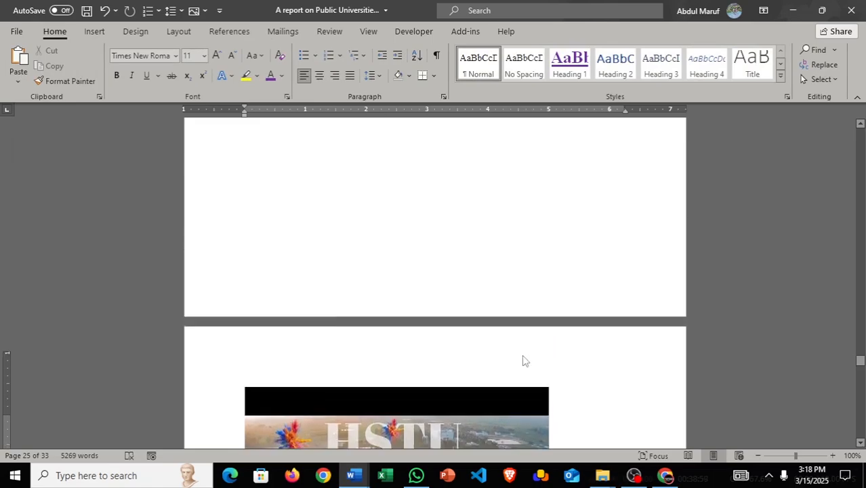
pyautogui.scroll(3, 516, 350)
pyautogui.scroll(-8, 518, 348)
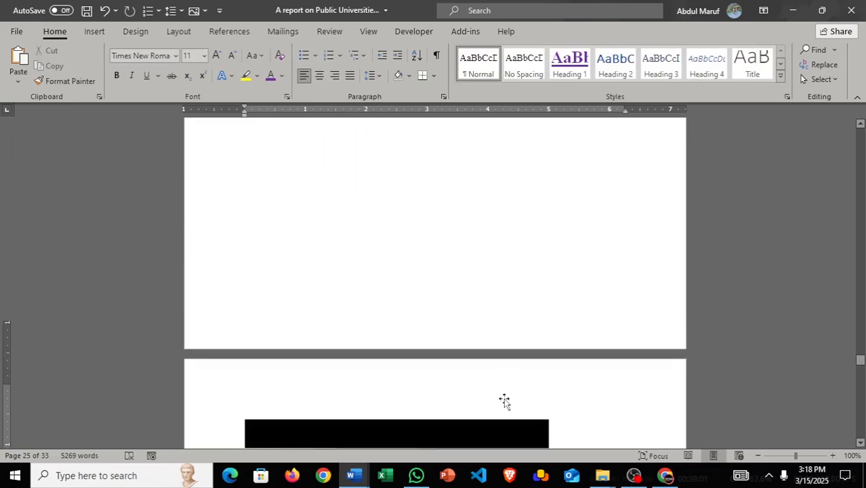
pyautogui.click(501, 397)
pyautogui.click(566, 393)
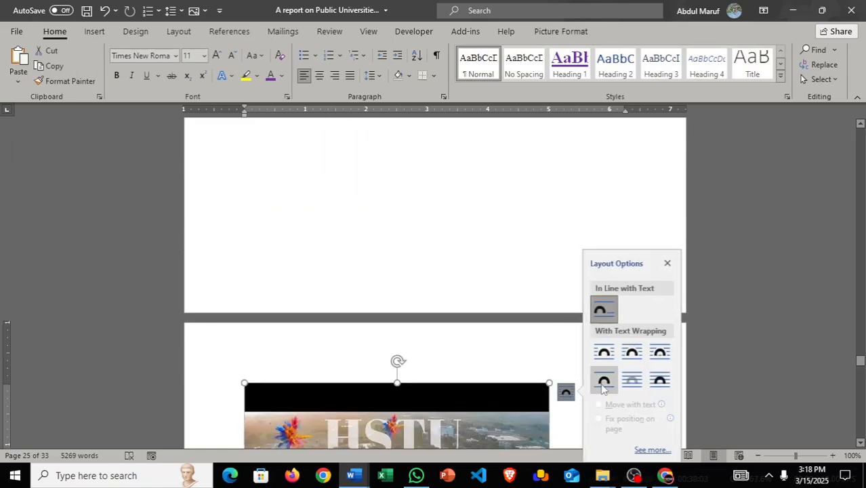
pyautogui.press('Delete')
# - Prefix the Chapter Four: Problems with our education sector heading with 4.0 and apply the Heading 1 style
pyautogui.scroll(-5, 458, 286)
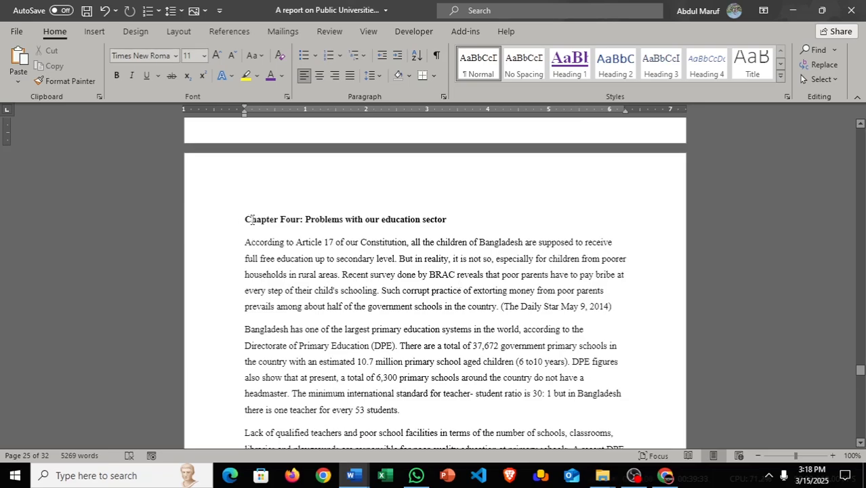
pyautogui.click(243, 220)
pyautogui.write('4.0')
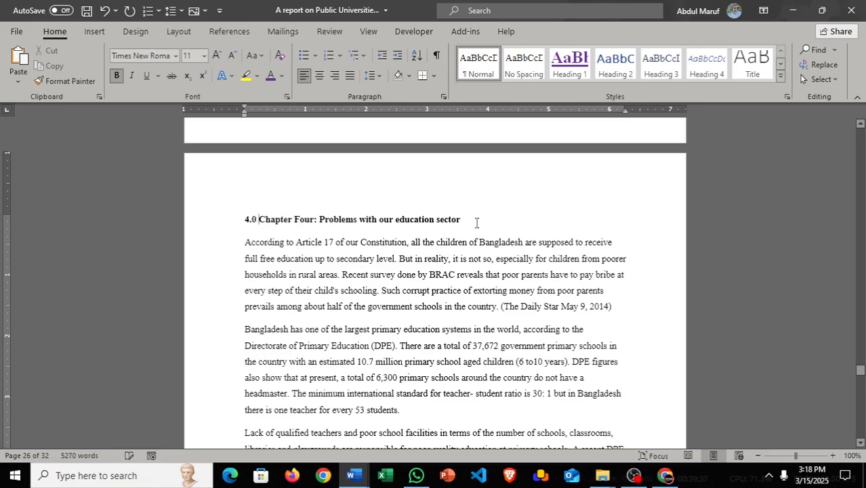
pyautogui.click(207, 222)
pyautogui.click(569, 65)
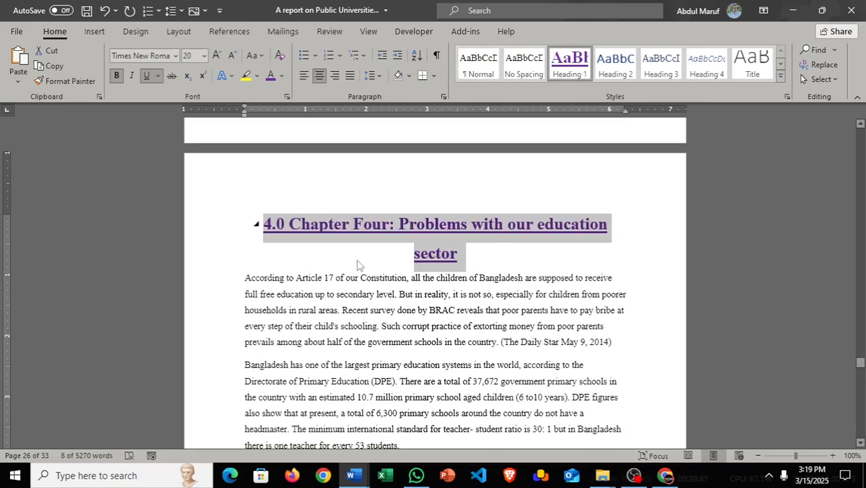
pyautogui.click(384, 253)
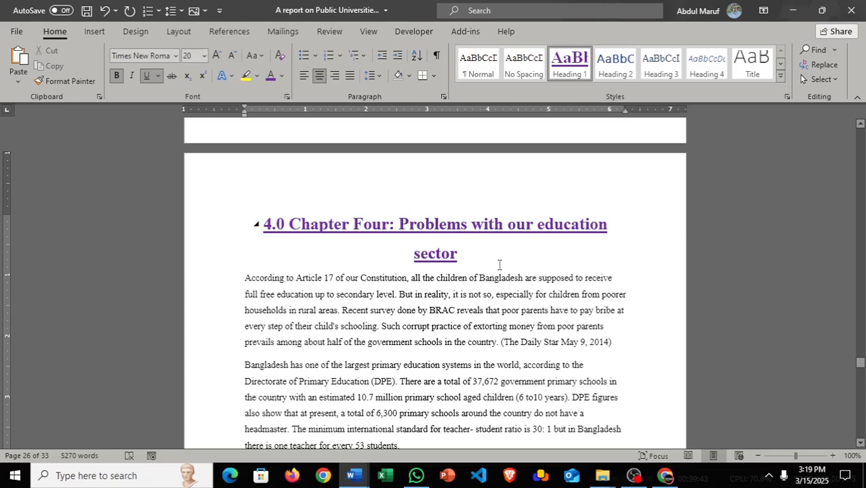
# - Reduce the font size of the 4.0 Chapter Four heading so it fits on one line
pyautogui.tripleClick(335, 255)
pyautogui.click(334, 263)
pyautogui.moveTo(448, 260); pyautogui.dragTo(222, 215)
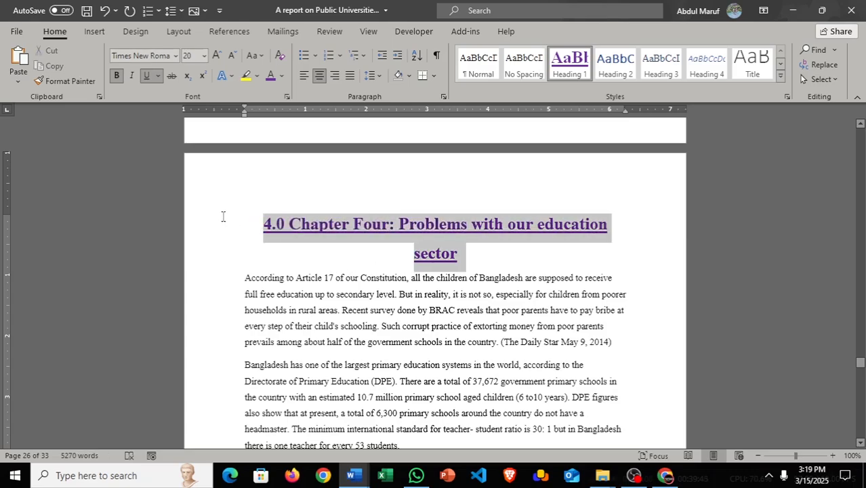
pyautogui.click(231, 55)
pyautogui.click(389, 248)
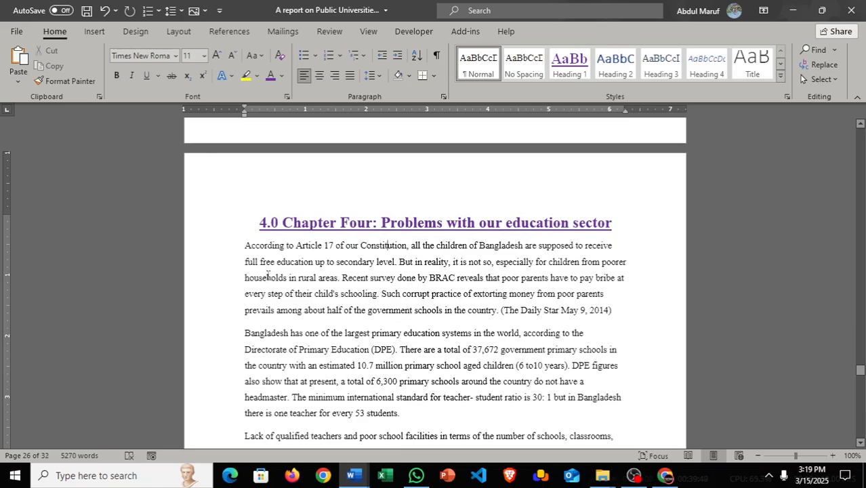
# - Justify the Chapter Four body paragraphs from According to Article 17 through the end of the page
pyautogui.scroll(-3, 284, 200)
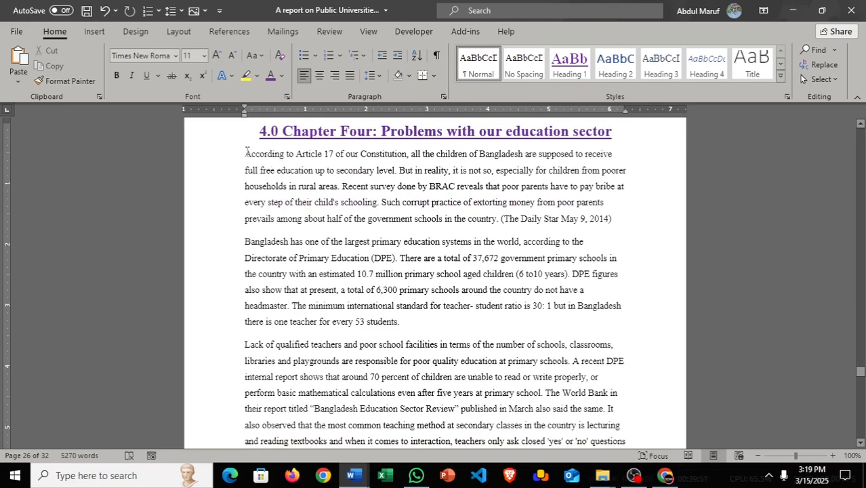
pyautogui.moveTo(247, 150); pyautogui.dragTo(535, 388)
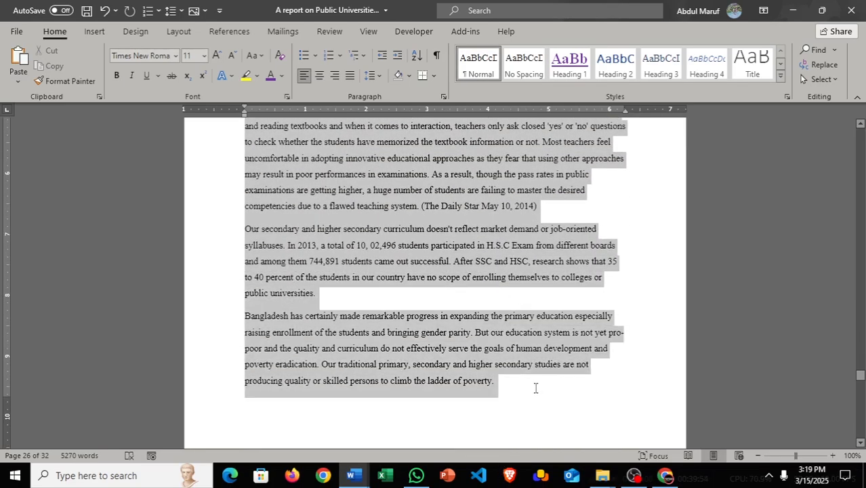
pyautogui.click(350, 76)
pyautogui.click(461, 309)
# - Review the justified Chapter Four text and check the alignment of the paragraphs on the following page
pyautogui.scroll(8, 467, 282)
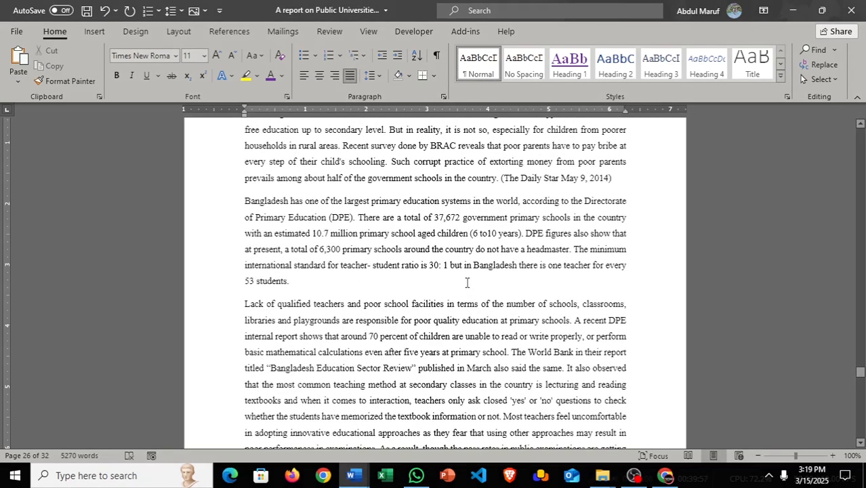
pyautogui.scroll(4, 467, 282)
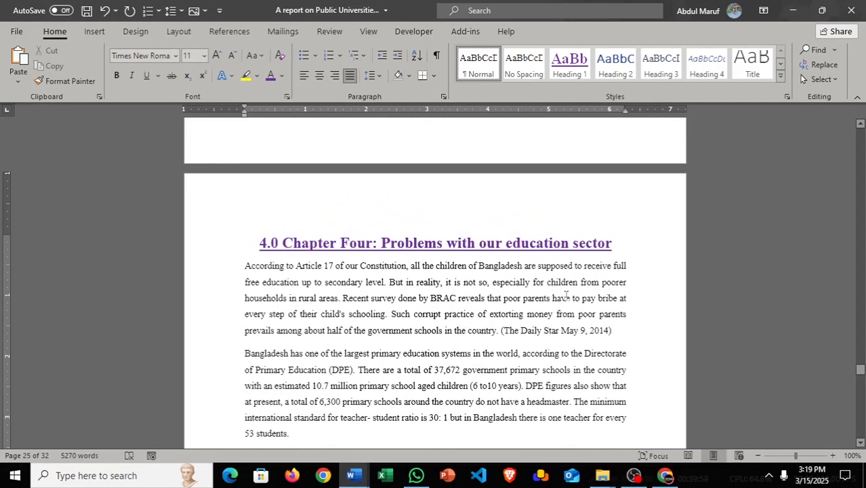
pyautogui.scroll(-8, 595, 274)
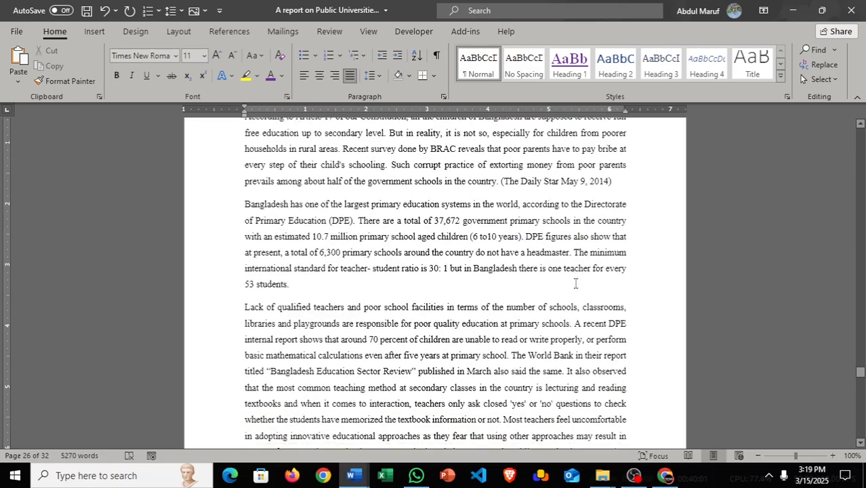
pyautogui.scroll(-20, 575, 284)
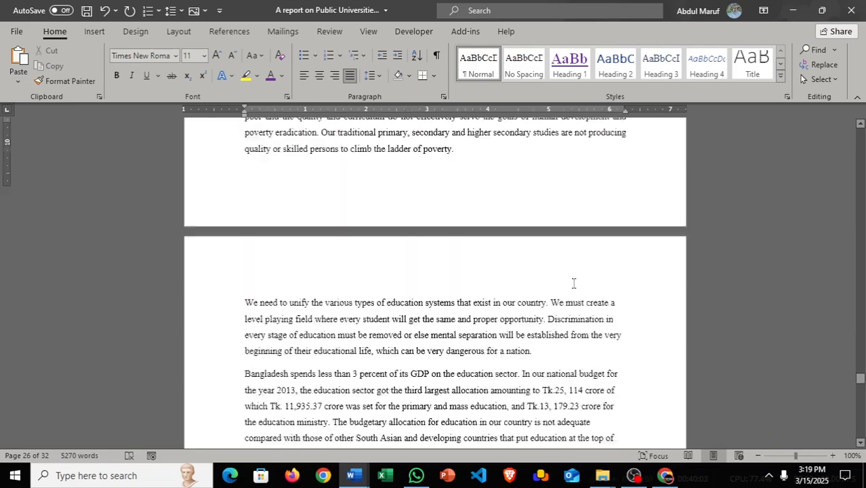
pyautogui.scroll(-8, 574, 283)
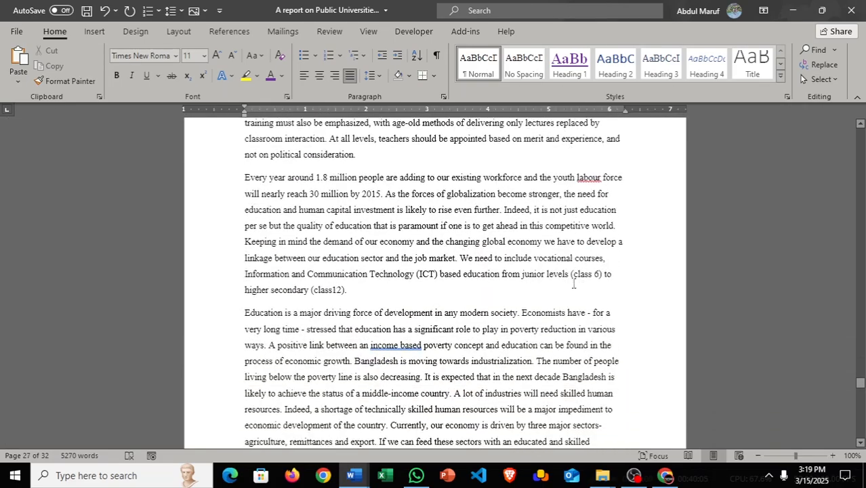
pyautogui.scroll(18, 574, 283)
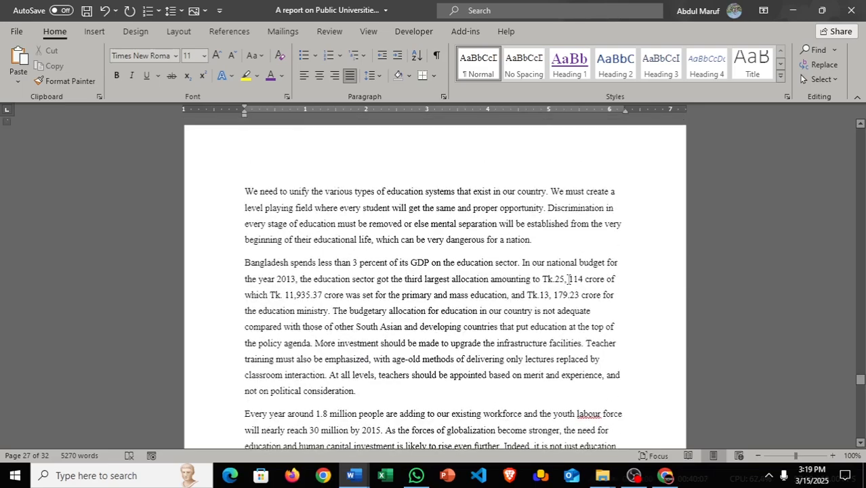
# - Justify the remaining Chapter Four paragraphs through the closing one on education and poverty reduction
pyautogui.moveTo(604, 324); pyautogui.dragTo(569, 349)
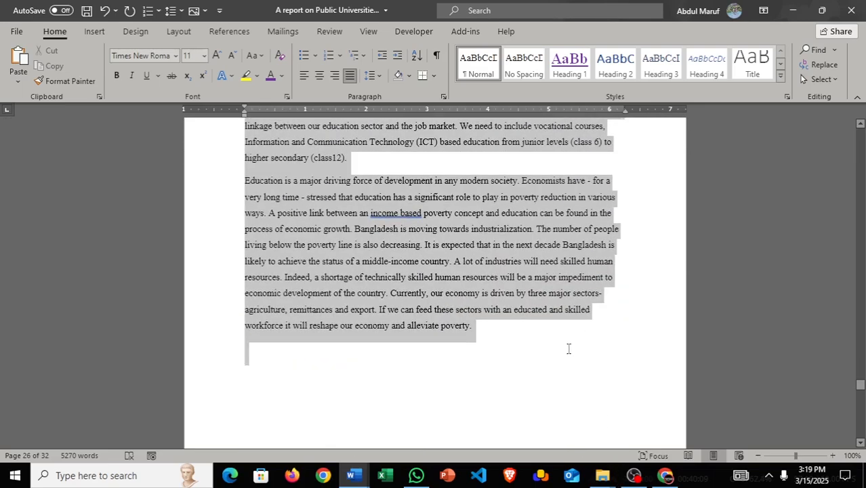
pyautogui.click(345, 78)
# - Prefix the Chapter Five: Ways to Improve Bangladesh's Education System heading with 5.0 and apply the Heading 1 style
pyautogui.scroll(-7, 474, 271)
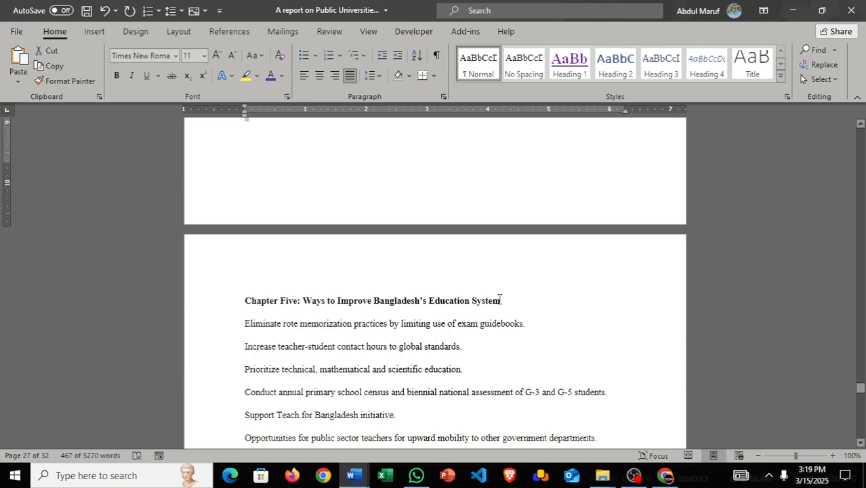
pyautogui.click(500, 300)
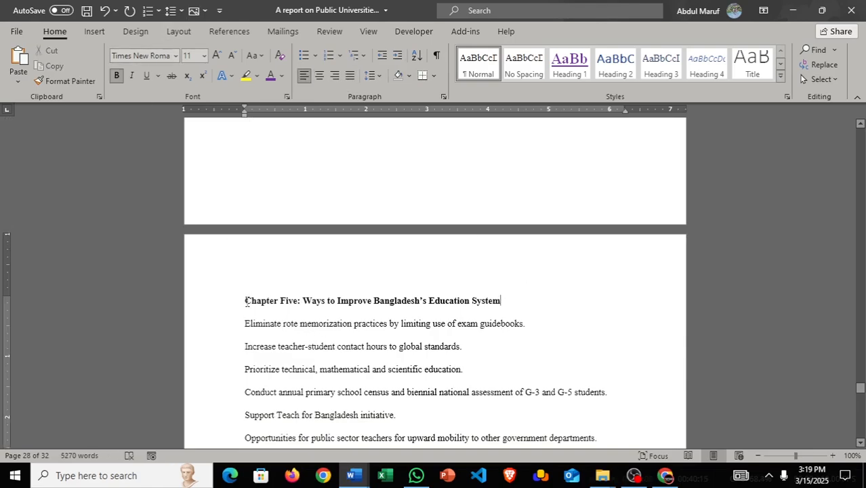
pyautogui.press('Home')
pyautogui.write('5.0')
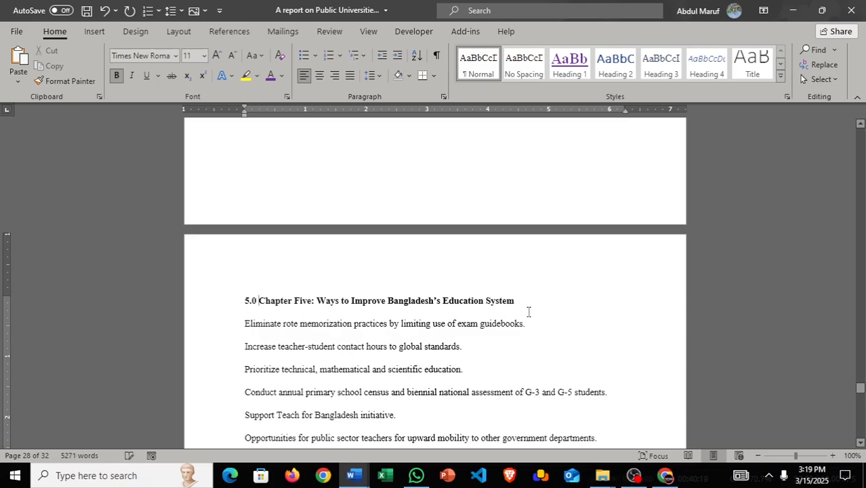
pyautogui.click(222, 307)
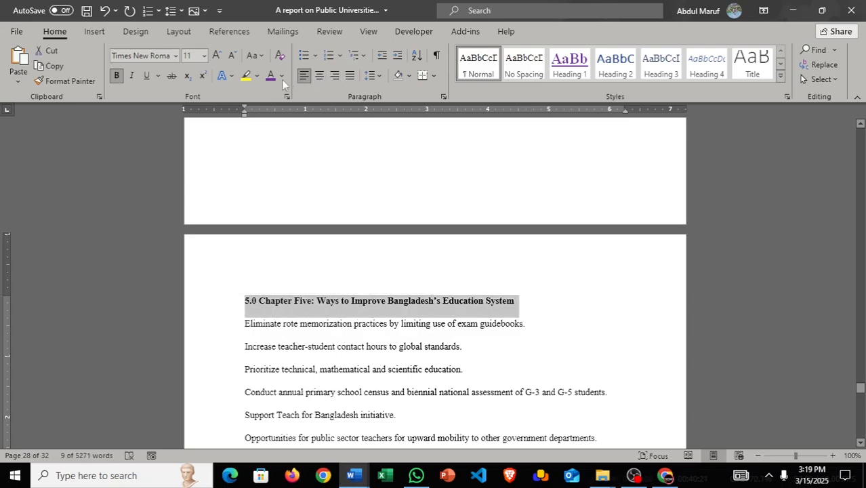
pyautogui.click(570, 62)
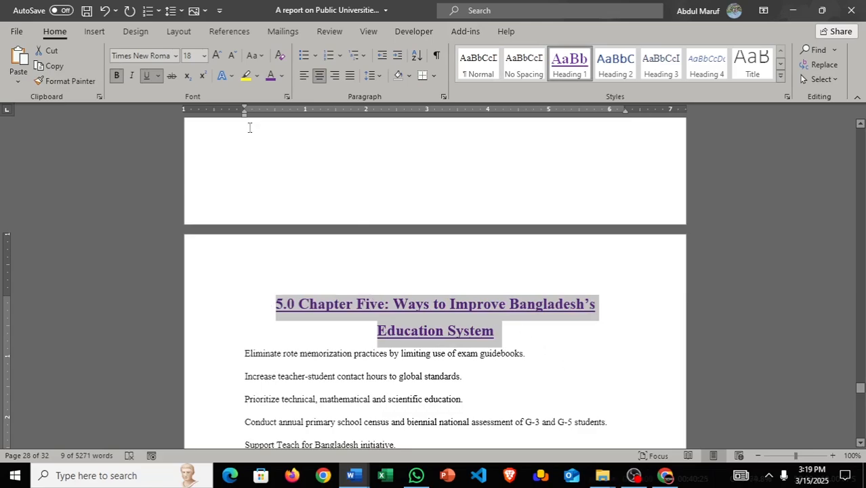
# - Reduce the 5.0 Chapter Five heading to 14 pt and add an empty line below it
pyautogui.click(231, 54)
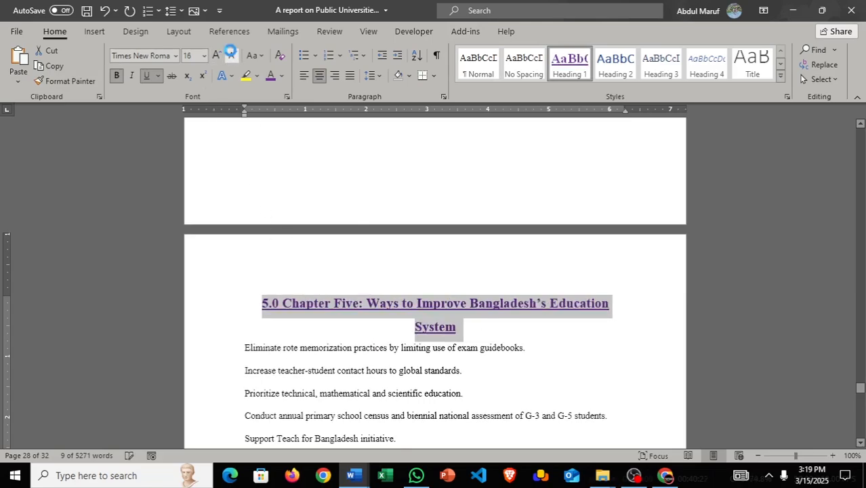
pyautogui.click(232, 54)
pyautogui.scroll(-2, 513, 328)
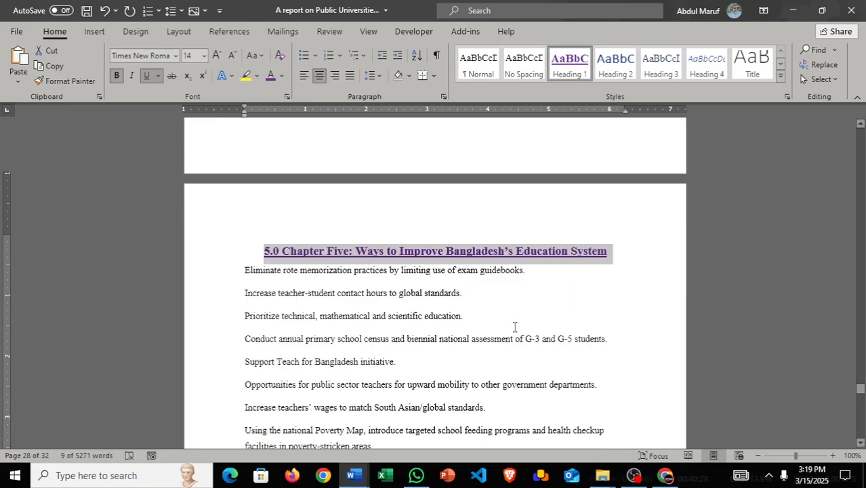
pyautogui.click(635, 248)
pyautogui.press('Return')
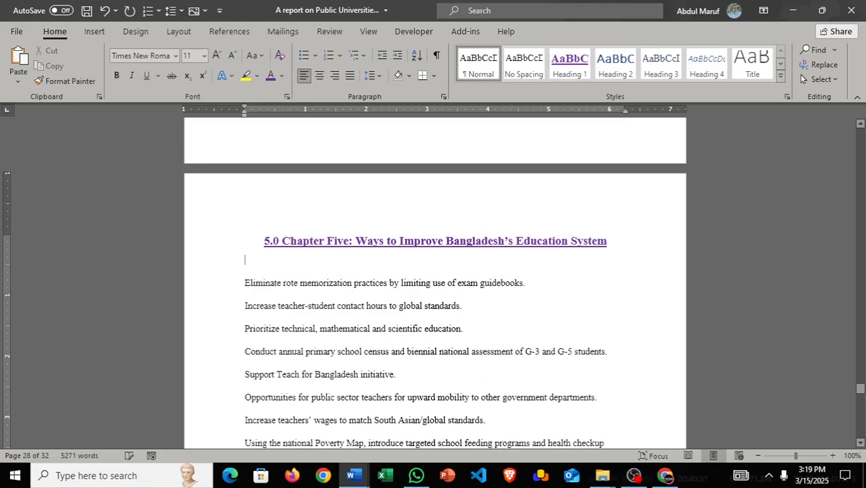
# - Justify the Chapter Five recommendations through the last one on administrative scrutiny of universities and check the result
pyautogui.scroll(-3, 593, 264)
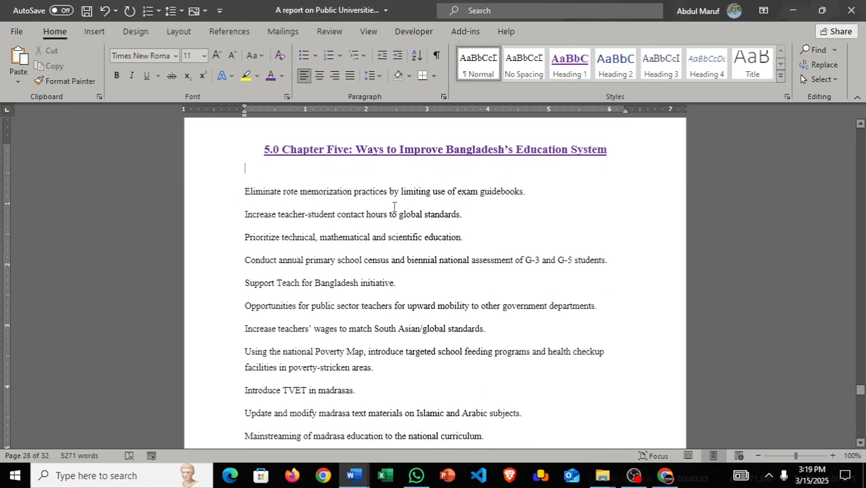
pyautogui.moveTo(394, 206); pyautogui.dragTo(414, 404)
pyautogui.click(349, 80)
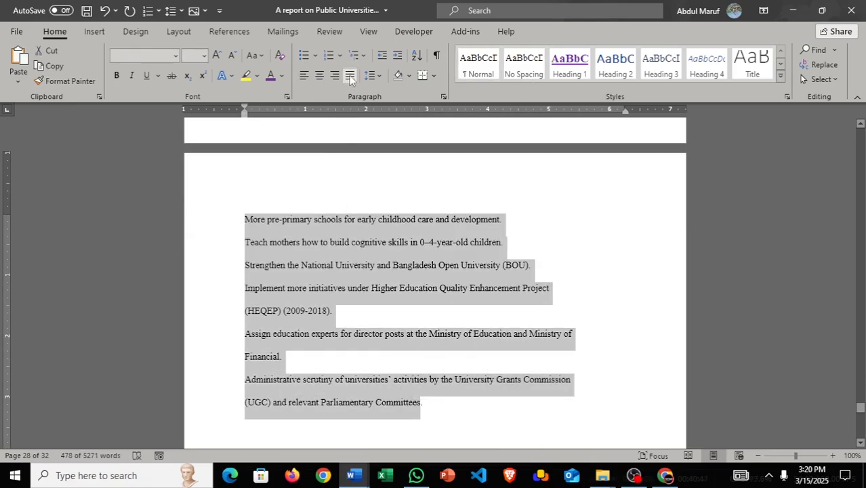
pyautogui.click(486, 324)
pyautogui.scroll(5, 489, 325)
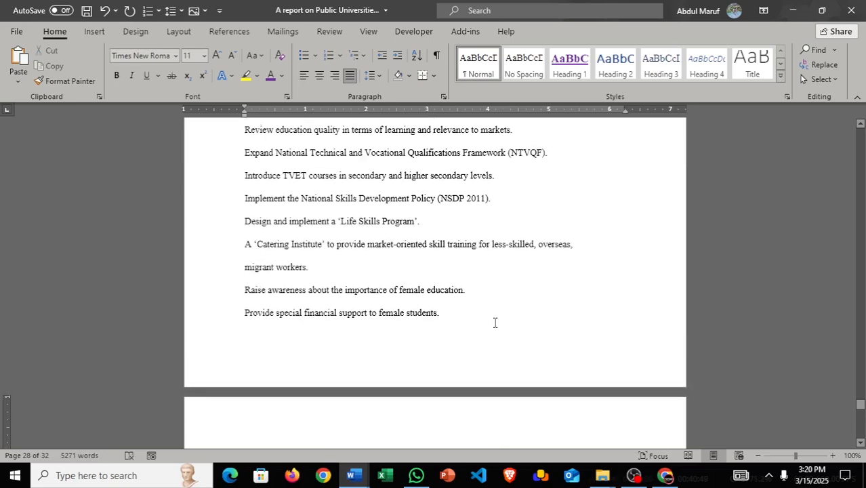
pyautogui.scroll(-8, 494, 324)
pyautogui.scroll(5, 501, 322)
pyautogui.scroll(3, 504, 320)
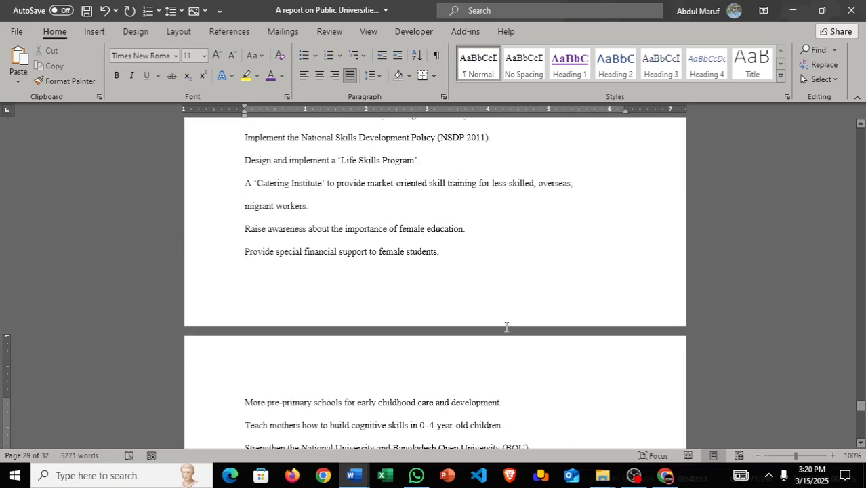
# - Apply the Heading 1 style to the Chapter Six: Conclusion heading
pyautogui.scroll(-20, 509, 326)
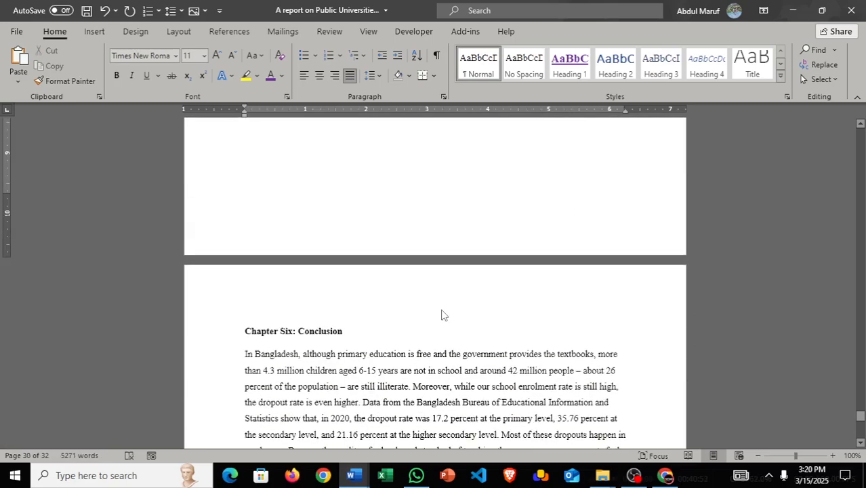
pyautogui.scroll(9, 279, 354)
pyautogui.scroll(-3, 298, 413)
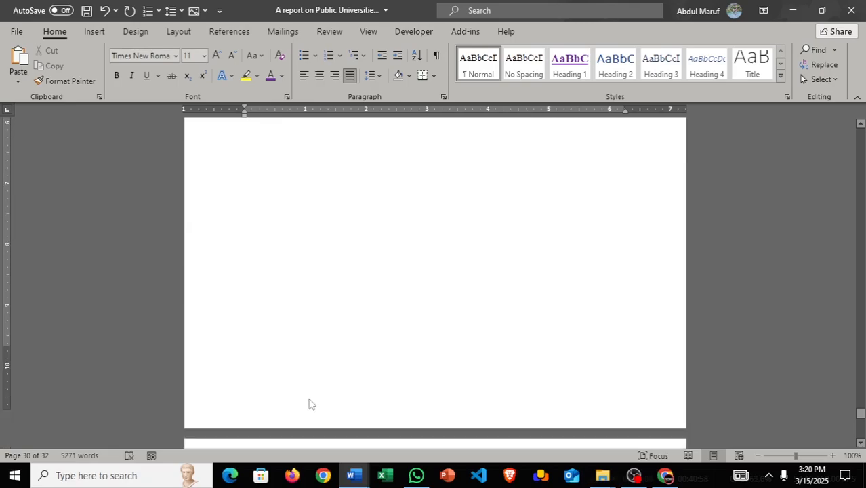
pyautogui.scroll(-8, 308, 404)
pyautogui.moveTo(342, 272); pyautogui.dragTo(223, 287)
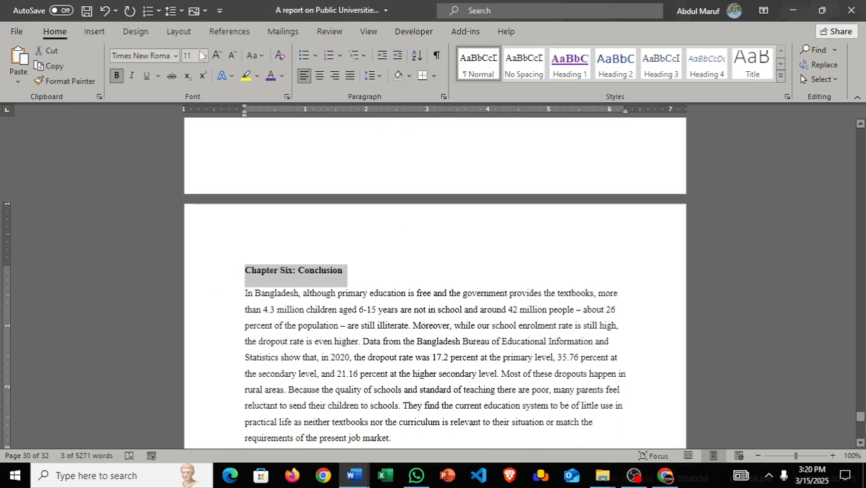
pyautogui.click(570, 68)
pyautogui.click(540, 273)
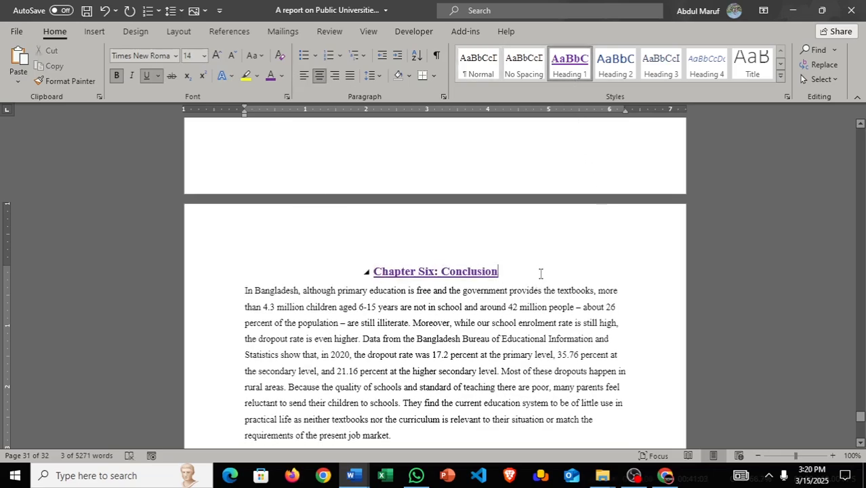
# - Justify the Conclusion body paragraphs through the one on foreign workers and skilled manpower shortages
pyautogui.scroll(-7, 541, 273)
pyautogui.scroll(6, 410, 324)
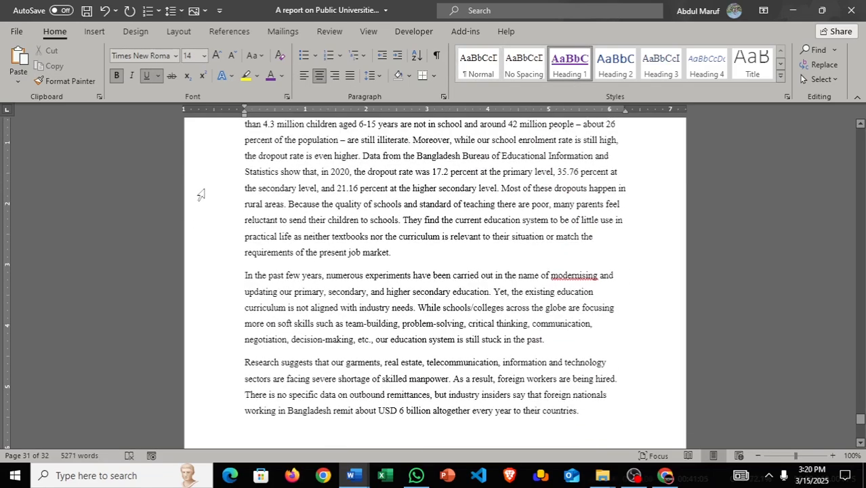
pyautogui.moveTo(246, 230); pyautogui.dragTo(580, 271)
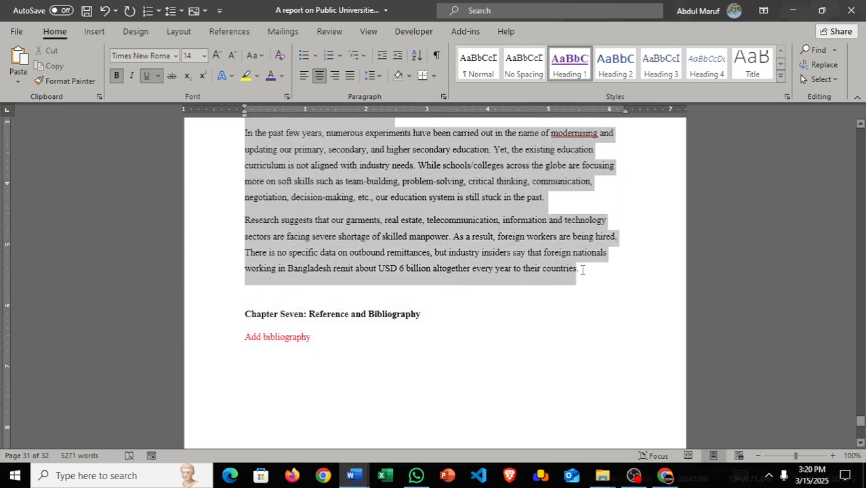
pyautogui.click(349, 76)
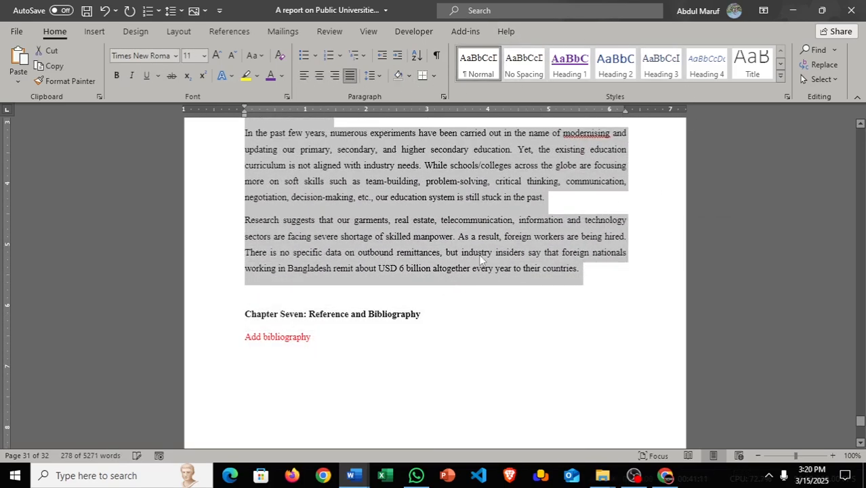
pyautogui.click(483, 196)
# - Apply the Heading 1 style to the Chapter Seven: Reference and Bibliography heading
pyautogui.scroll(-2, 484, 197)
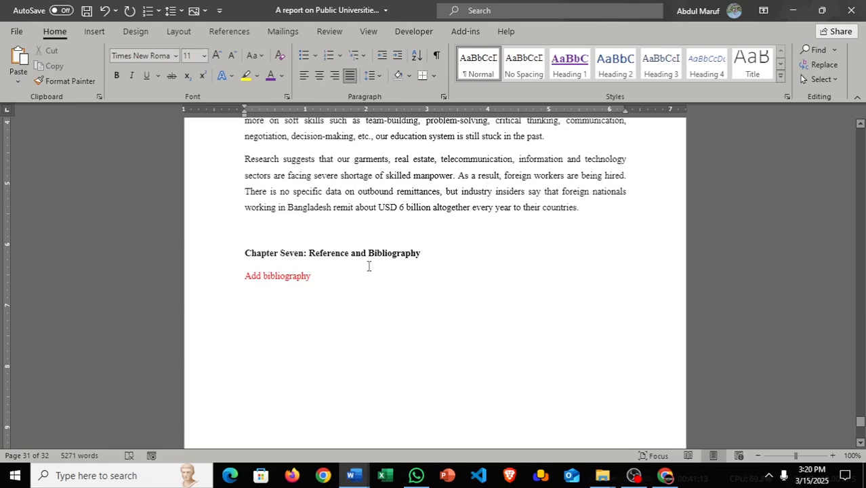
pyautogui.tripleClick(244, 254)
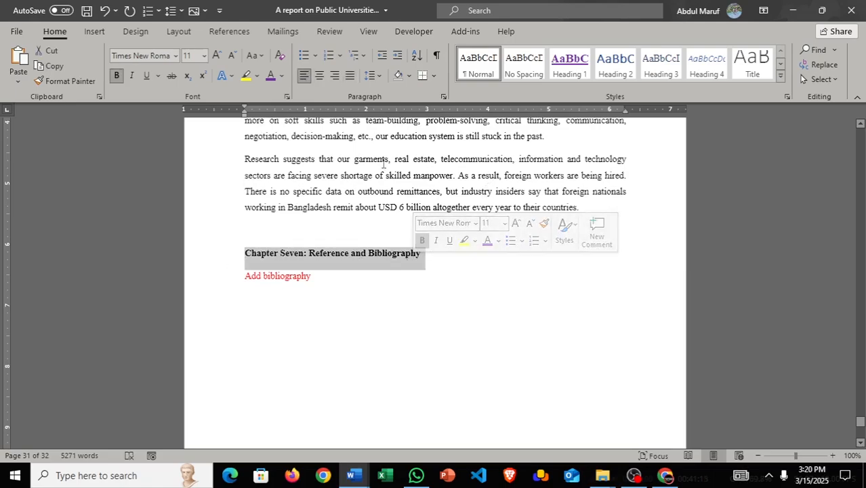
pyautogui.click(563, 73)
pyautogui.click(535, 258)
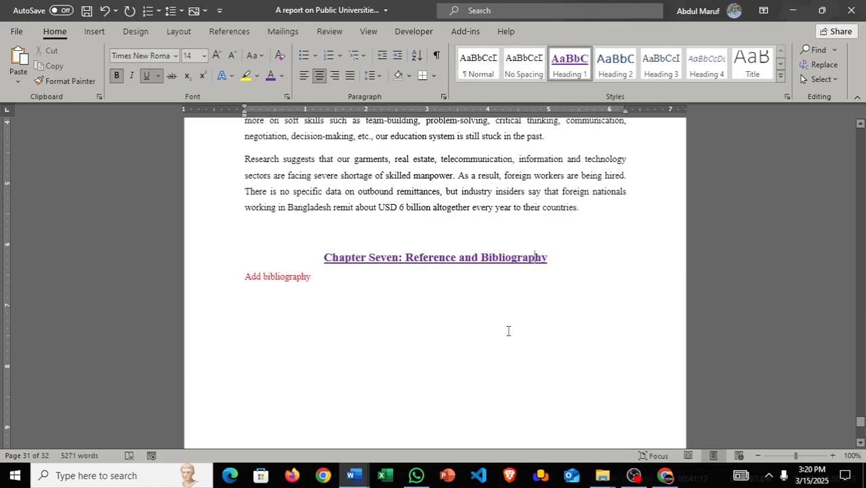
# - Examine the placeholders at the report's end, then review the pages from the cover through the list of public universities
pyautogui.scroll(-4, 514, 309)
pyautogui.scroll(3, 515, 311)
pyautogui.scroll(-10, 519, 312)
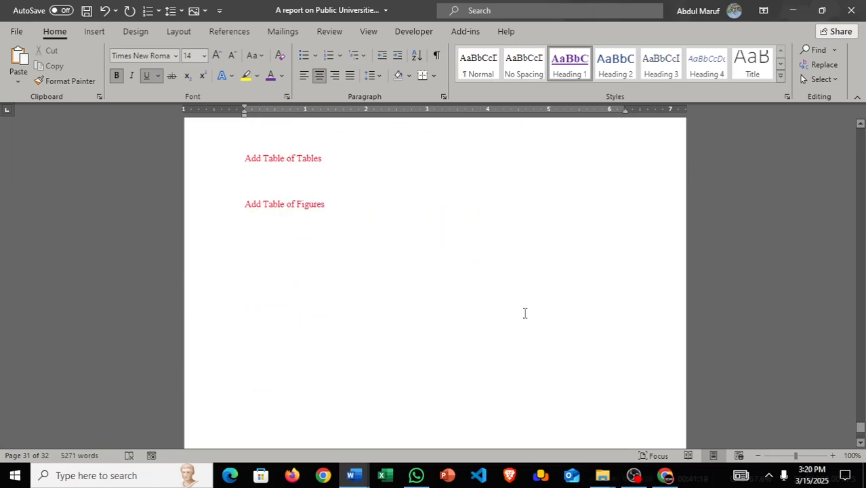
pyautogui.scroll(5, 522, 313)
pyautogui.scroll(5, 542, 313)
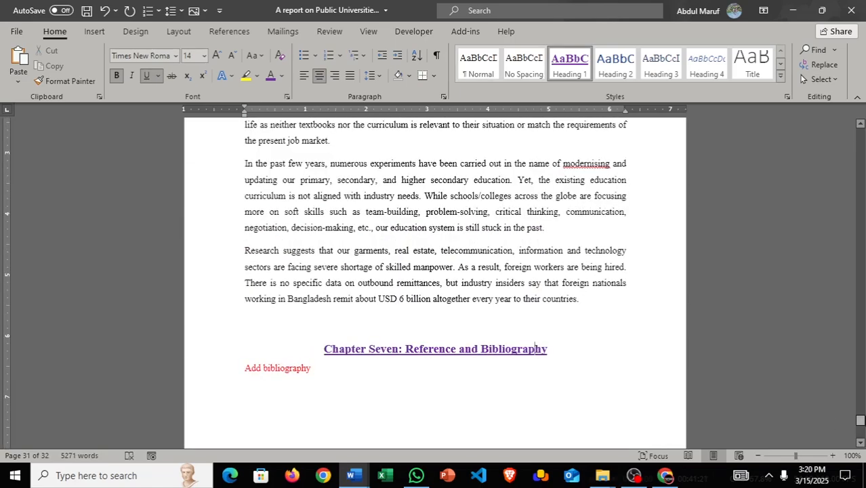
pyautogui.moveTo(861, 423); pyautogui.dragTo(861, 134)
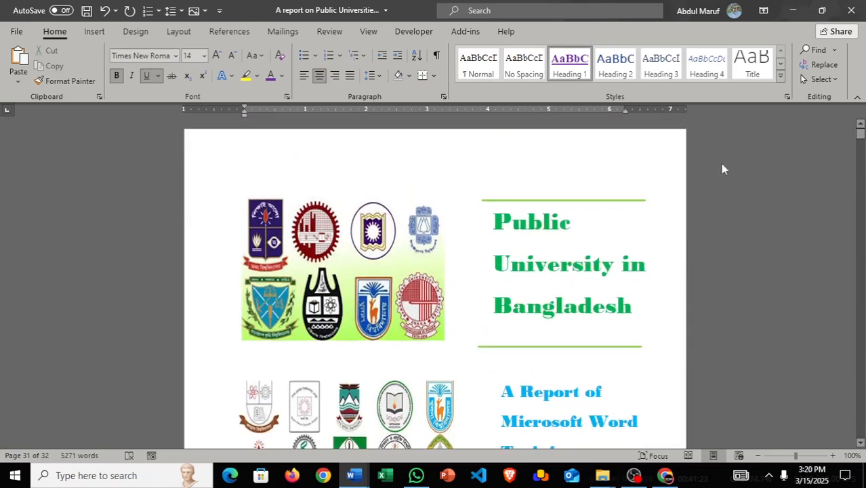
pyautogui.scroll(-20, 424, 234)
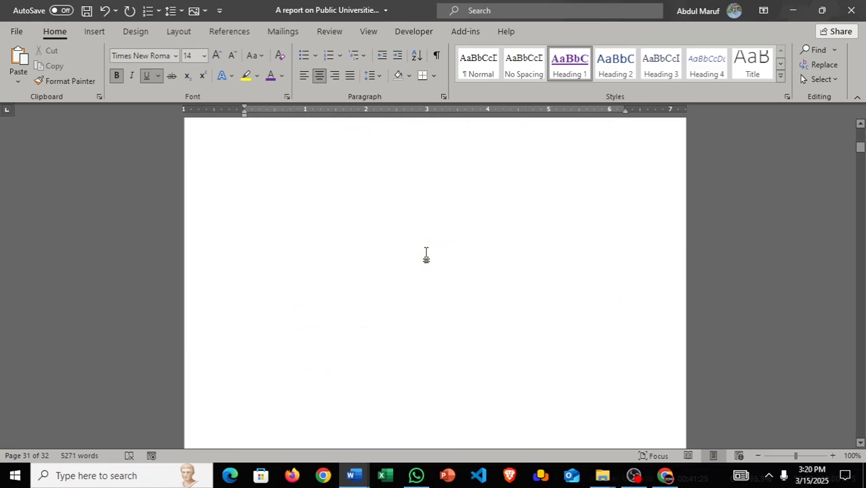
pyautogui.scroll(-10, 454, 256)
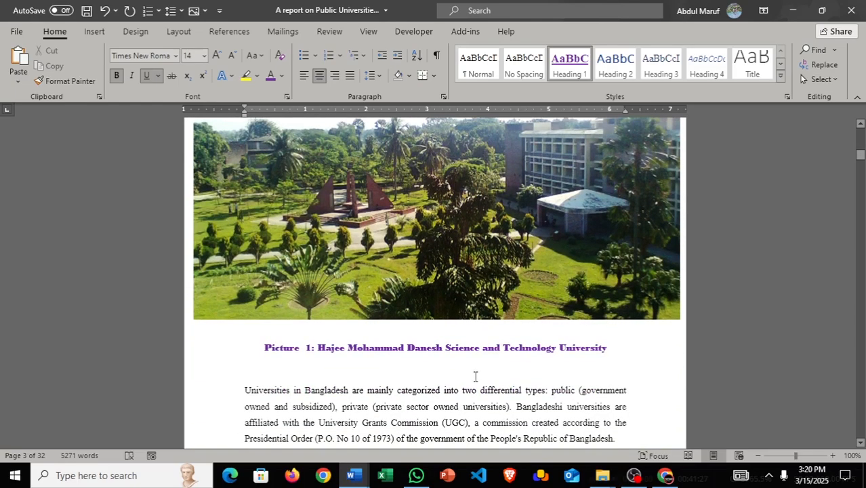
pyautogui.click(477, 348)
pyautogui.scroll(-8, 480, 249)
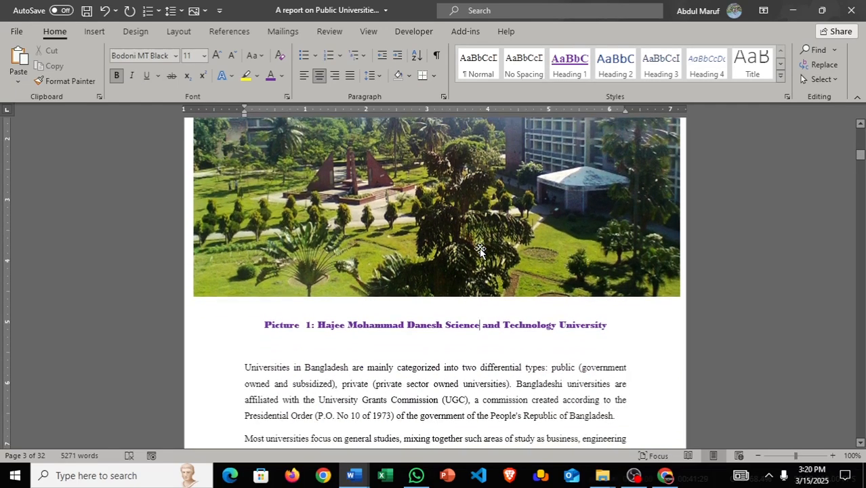
pyautogui.scroll(-20, 480, 249)
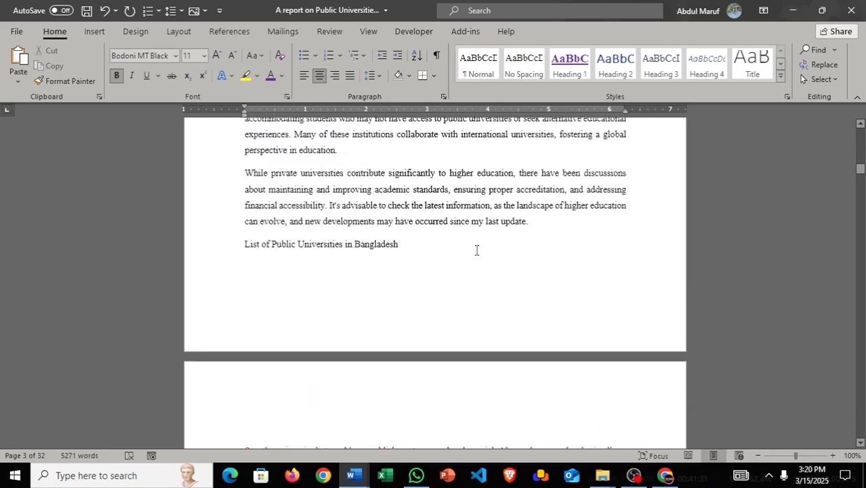
pyautogui.scroll(-20, 474, 252)
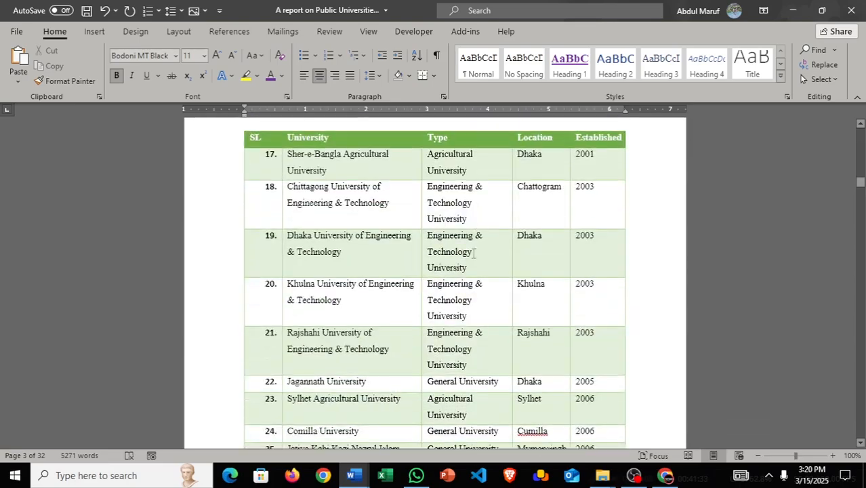
pyautogui.scroll(-20, 471, 254)
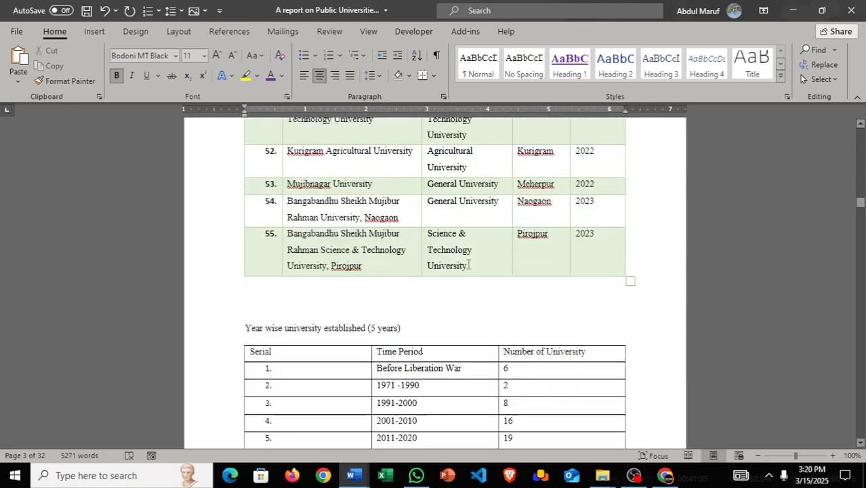
# - Insert the caption "Table 1: Total University List" below the last row of the public universities table, using the Table label
pyautogui.scroll(8, 466, 272)
pyautogui.click(483, 343)
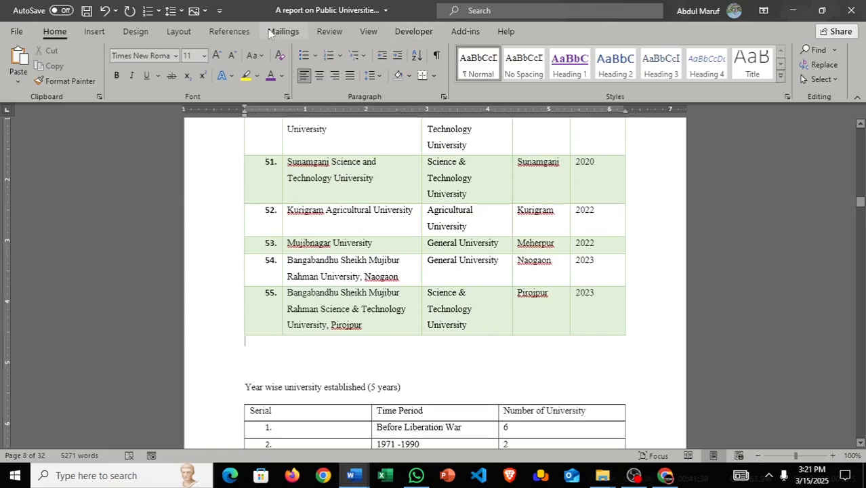
pyautogui.click(231, 31)
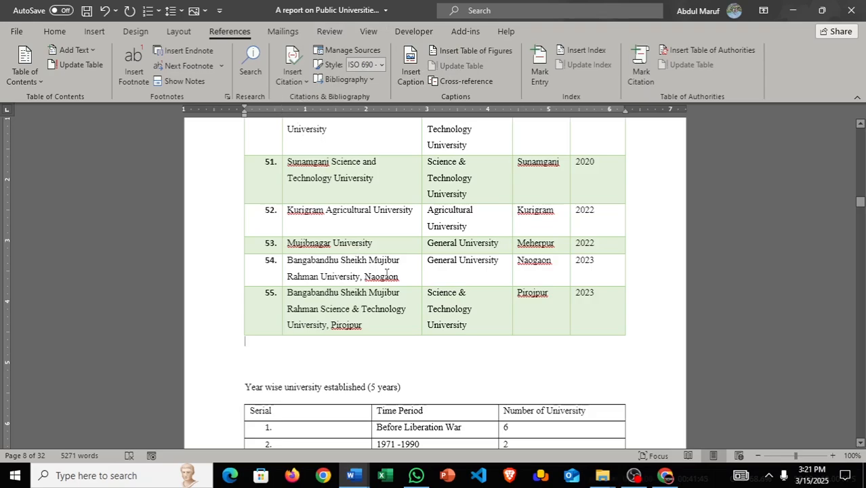
pyautogui.click(410, 68)
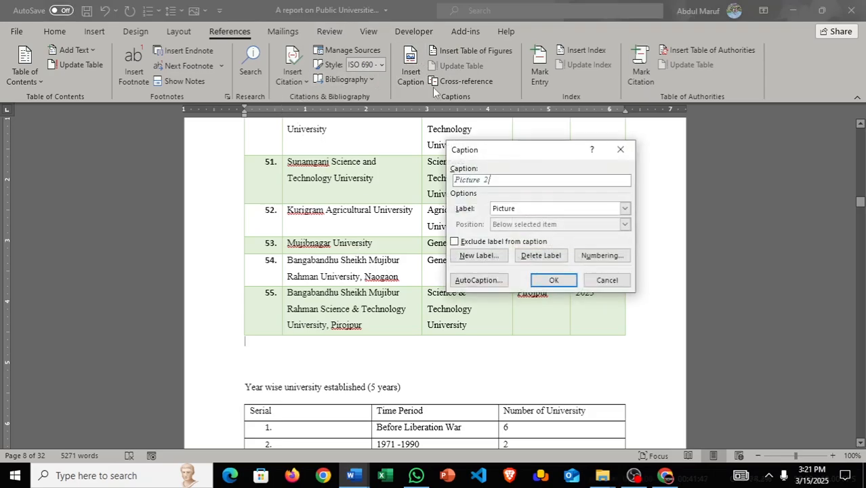
pyautogui.click(625, 209)
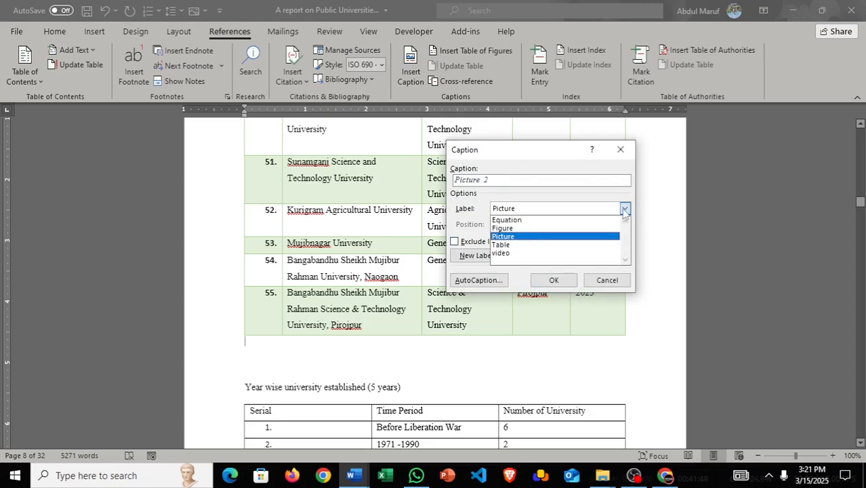
pyautogui.click(562, 245)
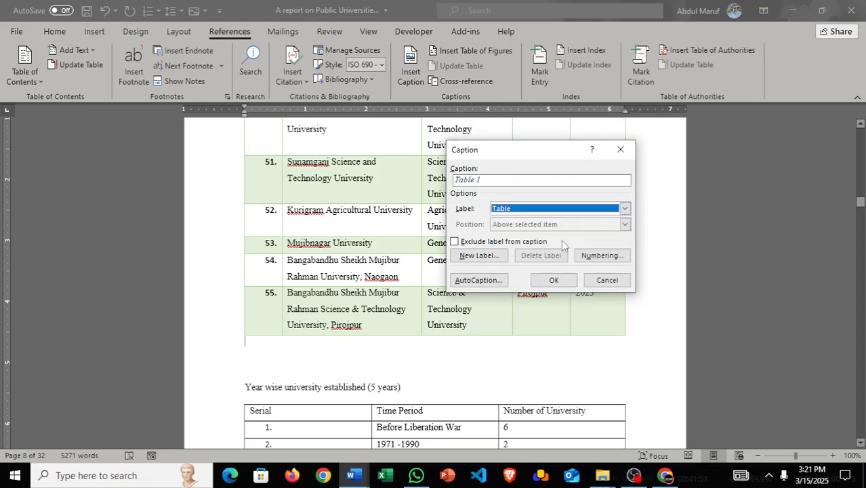
pyautogui.click(494, 182)
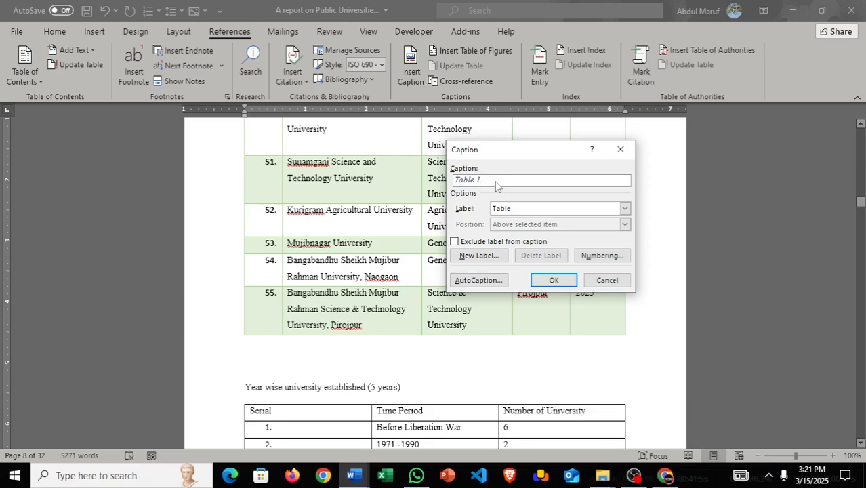
pyautogui.write(': Total University List')
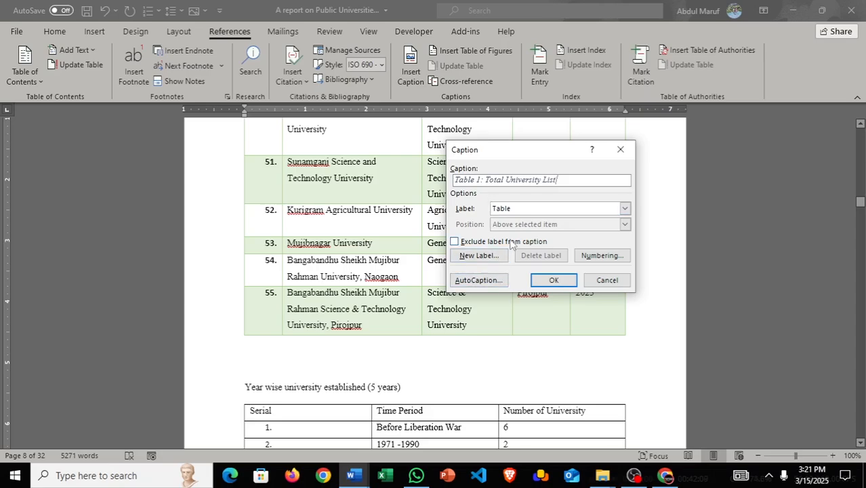
pyautogui.click(554, 280)
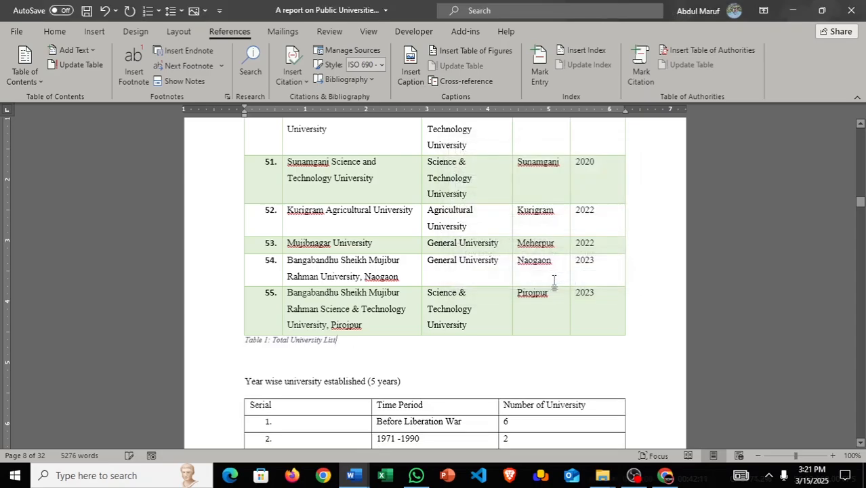
# - Format the Table 1 caption as bold, non-italic, purple text, centred, at font size 14
pyautogui.click(237, 347)
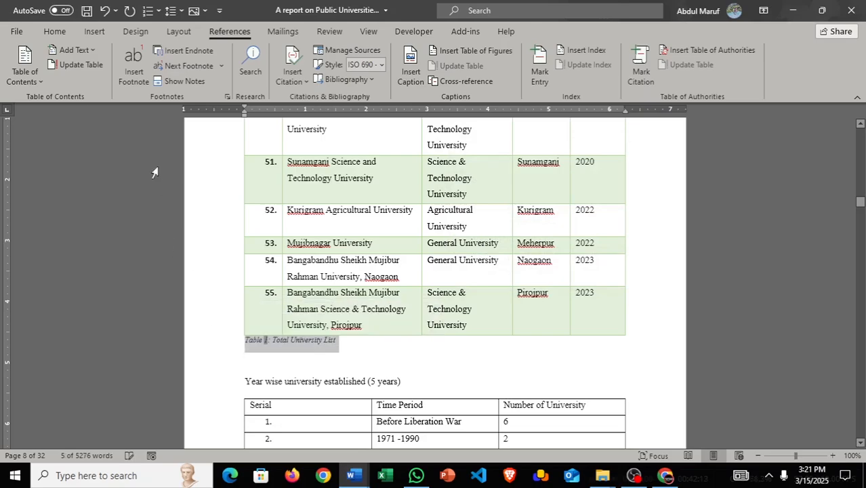
pyautogui.click(55, 31)
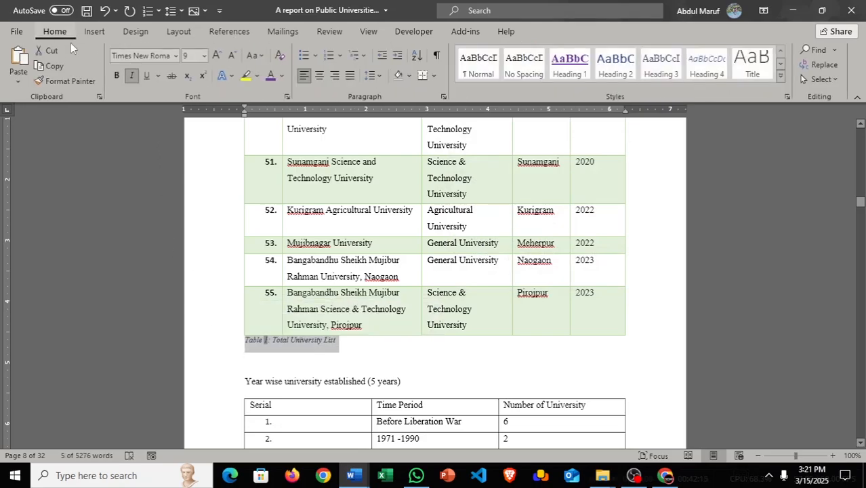
pyautogui.click(118, 75)
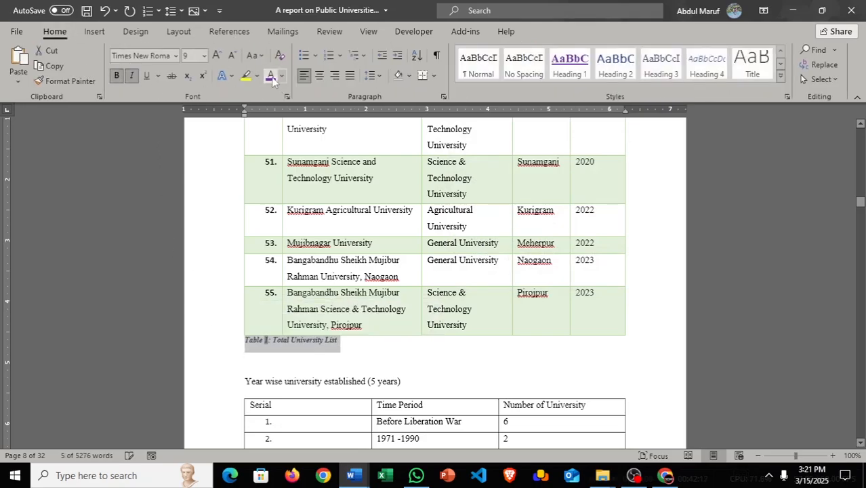
pyautogui.click(132, 76)
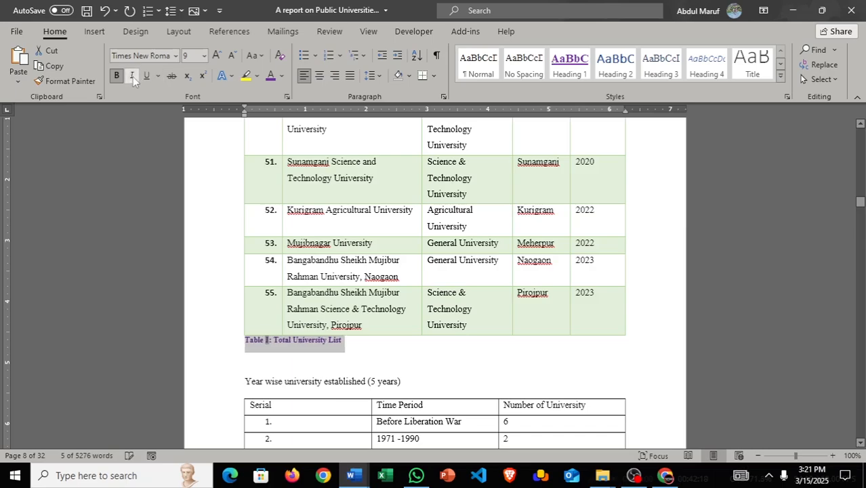
pyautogui.click(320, 78)
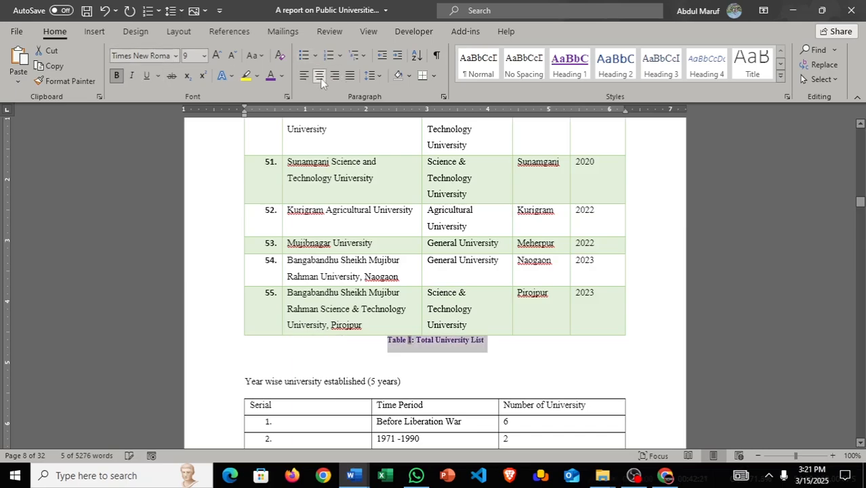
pyautogui.click(217, 55)
pyautogui.click(216, 55)
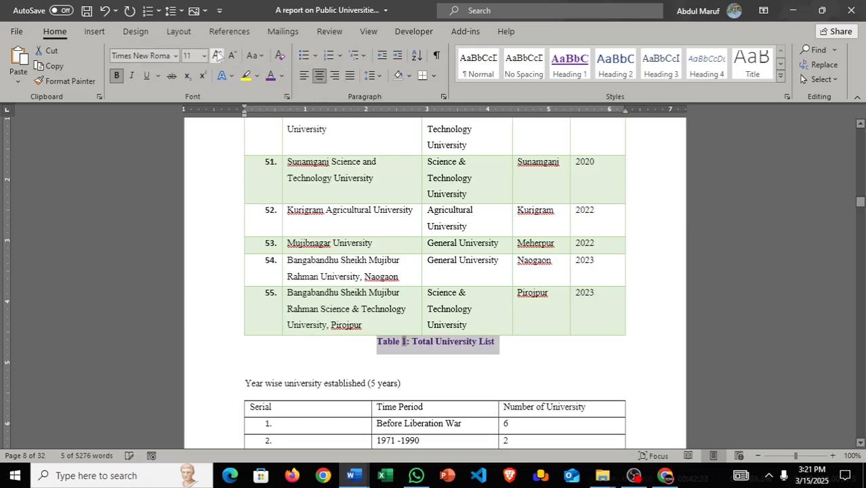
pyautogui.click(217, 56)
pyautogui.click(216, 56)
pyautogui.click(503, 384)
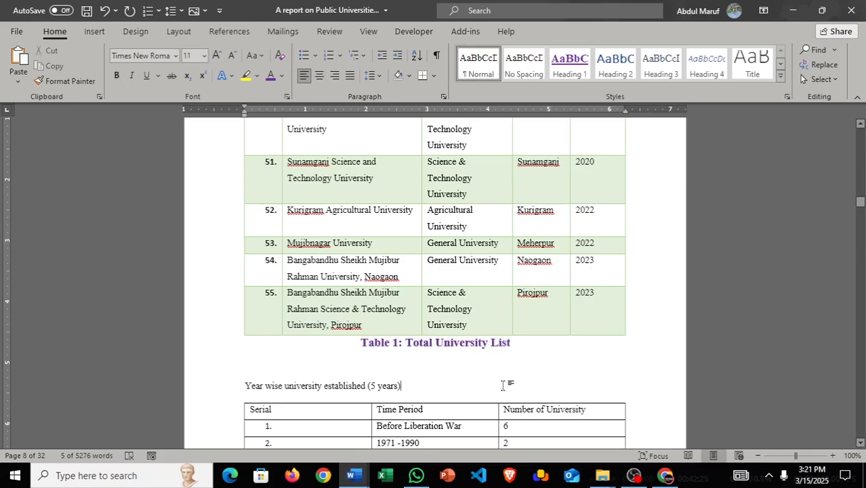
pyautogui.click(359, 346)
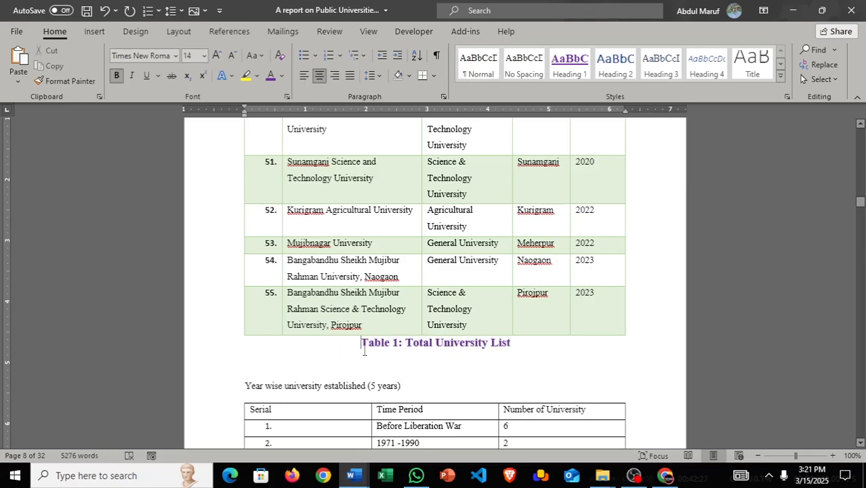
pyautogui.press('Return')
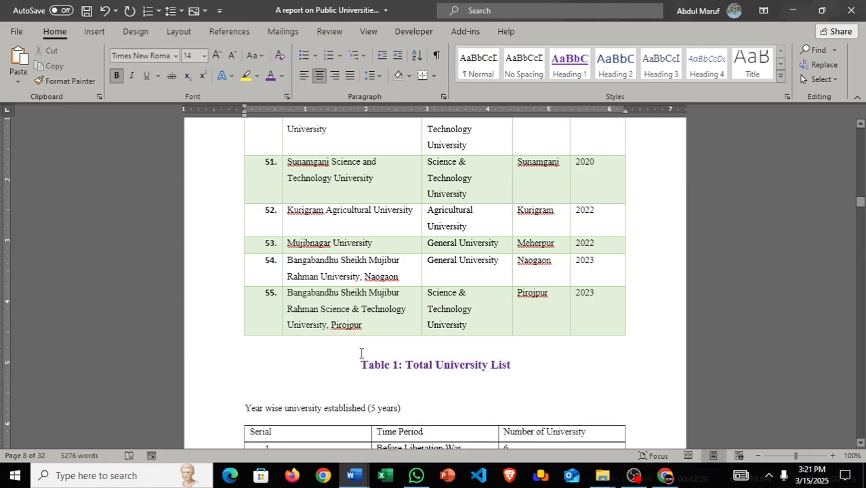
pyautogui.press('BackSpace')
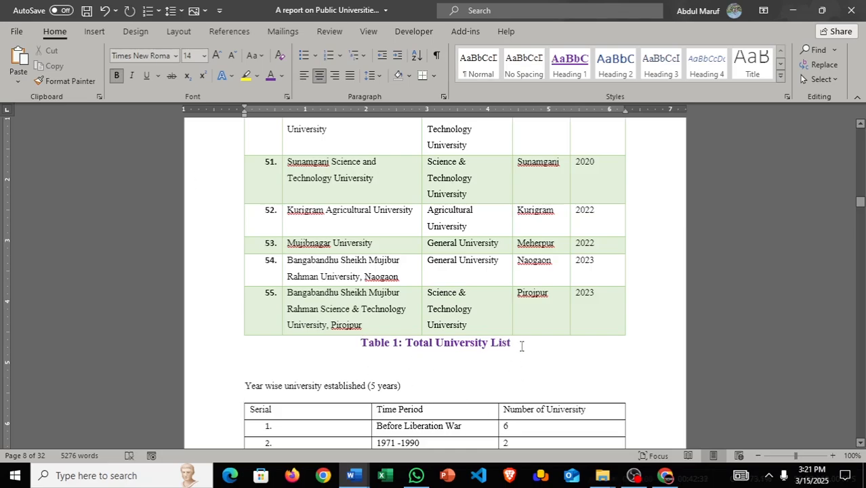
# - Italicize the whole "Table 1: Total University List" caption
pyautogui.moveTo(522, 347); pyautogui.dragTo(325, 359)
pyautogui.click(517, 394)
pyautogui.moveTo(507, 342); pyautogui.dragTo(367, 349)
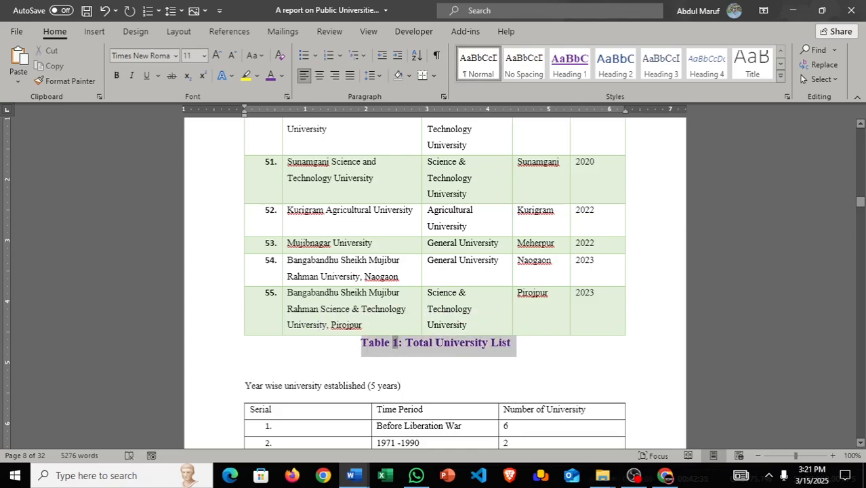
pyautogui.hotkey('ctrl', 'i')
pyautogui.click(484, 366)
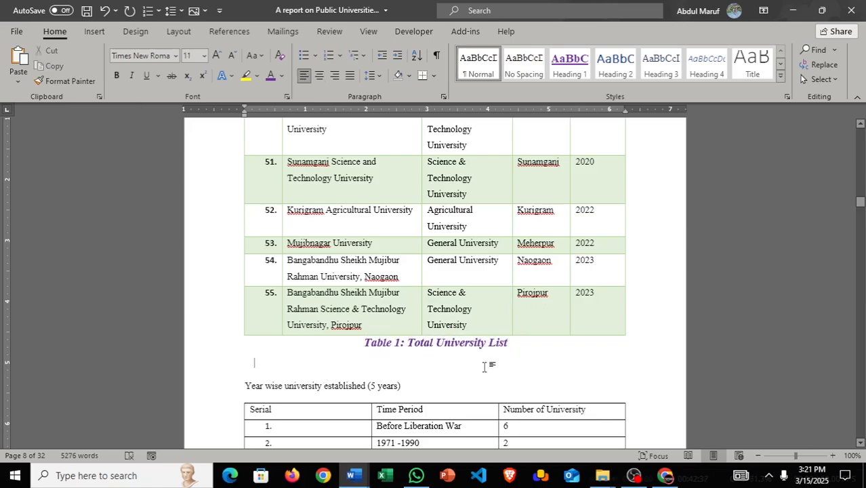
# - Insert the caption "Table 2: Eatablished Date of University" on a new line below the year-wise table and correct its misspelled word
pyautogui.scroll(-3, 484, 366)
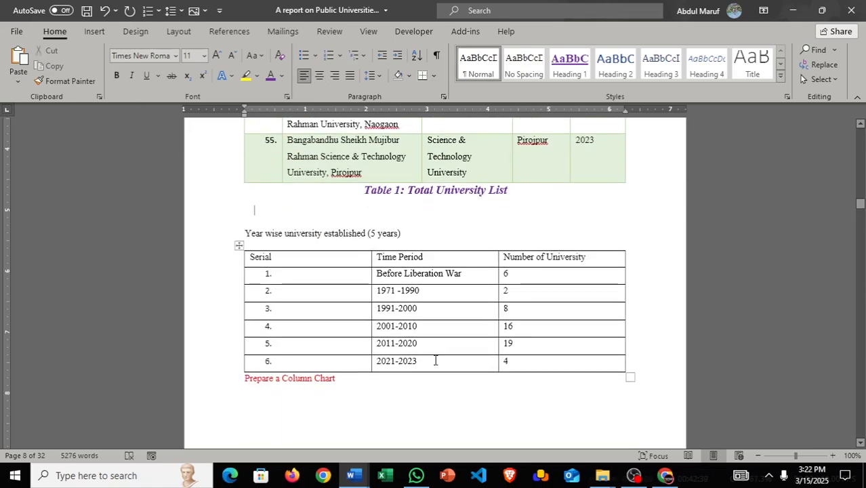
pyautogui.scroll(1, 378, 350)
pyautogui.scroll(-2, 379, 347)
pyautogui.click(415, 335)
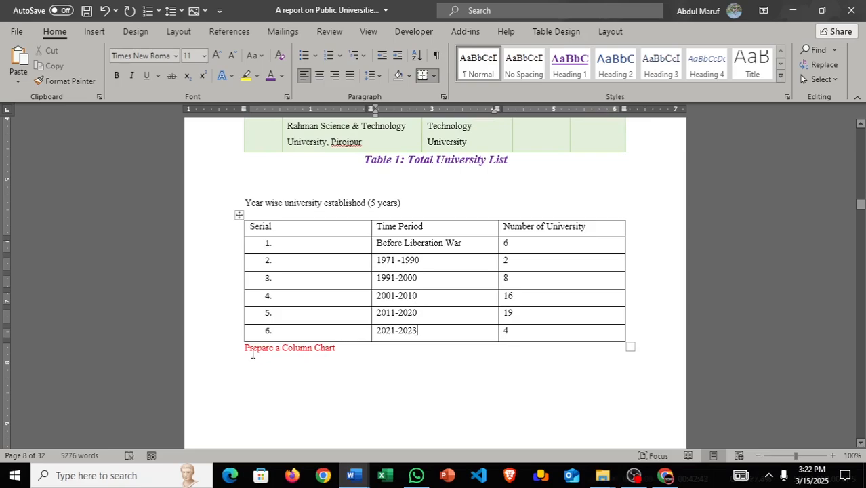
pyautogui.click(255, 378)
pyautogui.press('Return')
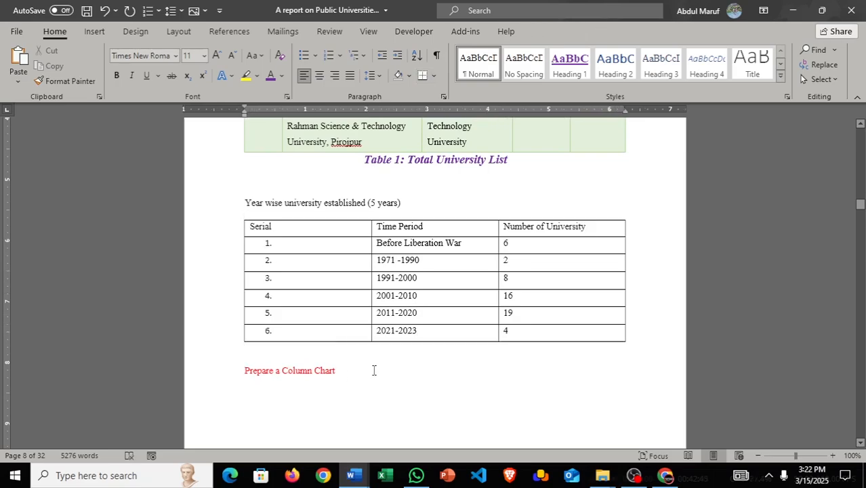
pyautogui.click(230, 32)
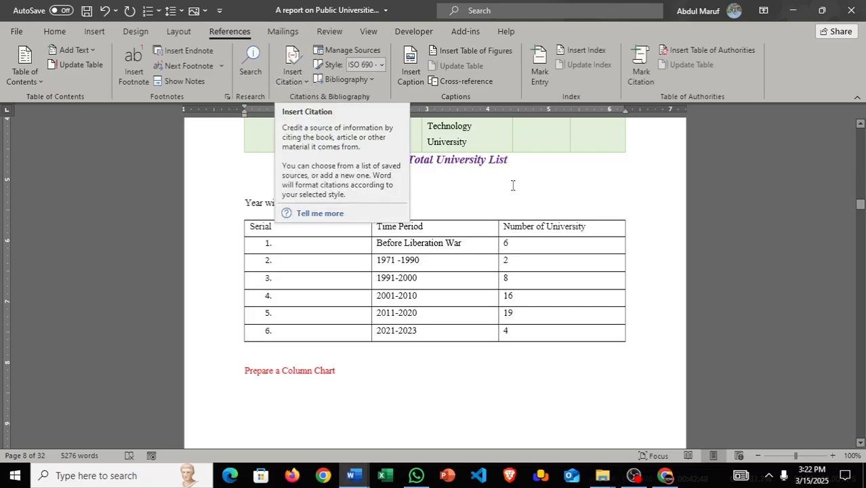
pyautogui.click(411, 68)
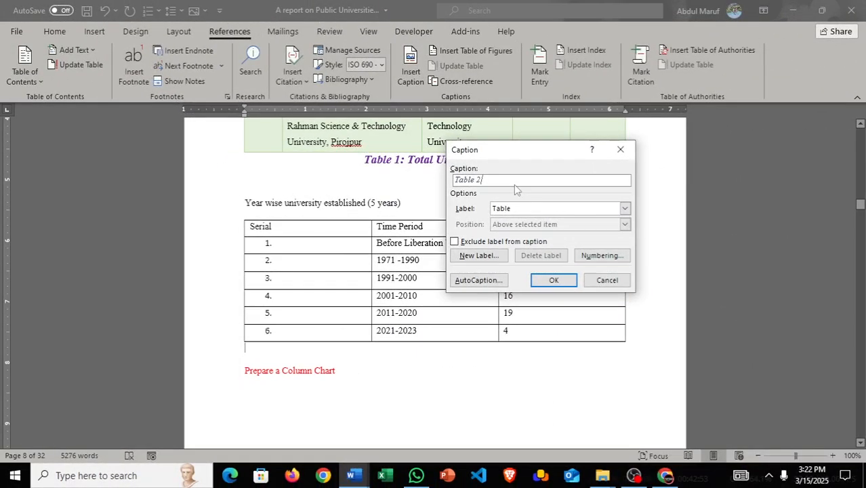
pyautogui.write(':')
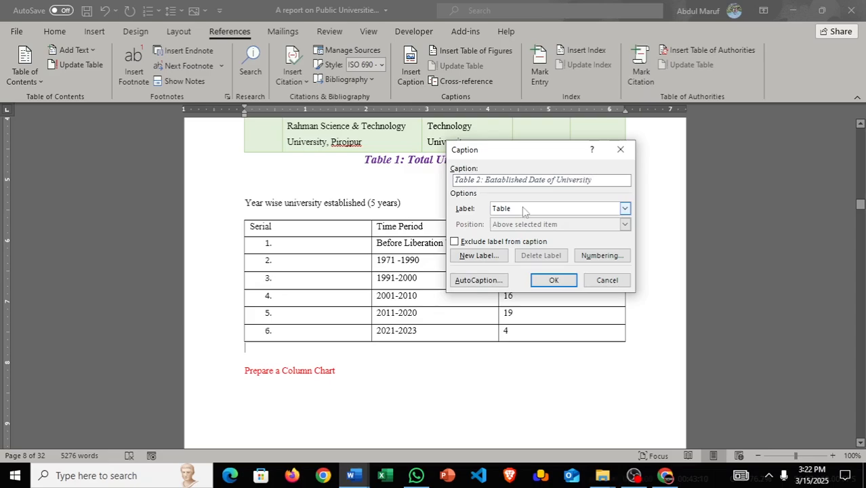
pyautogui.click(553, 278)
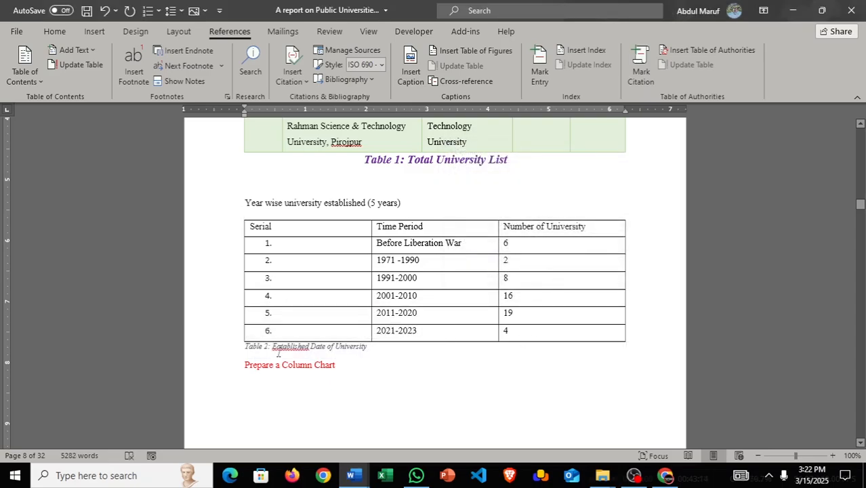
pyautogui.rightClick(278, 352)
pyautogui.click(234, 140)
# - Insert the caption "Figure 1: Number of University" on a new line below the column chart, using the Figure label
pyautogui.scroll(-5, 415, 385)
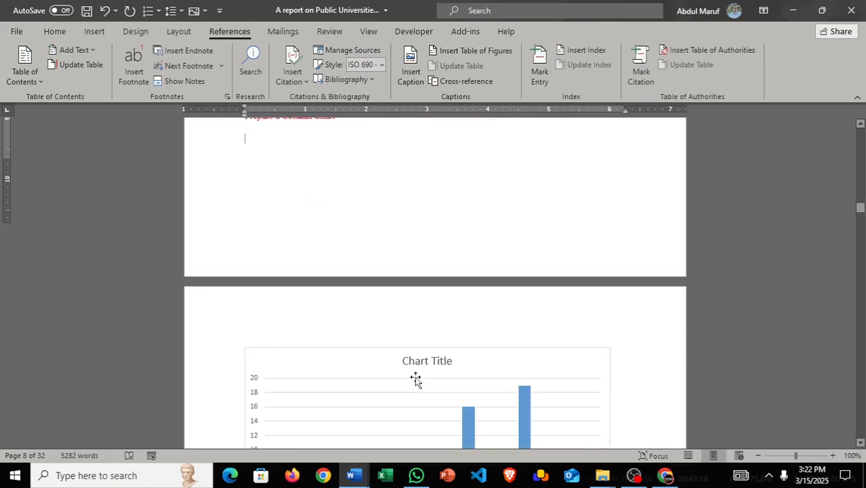
pyautogui.scroll(-8, 415, 380)
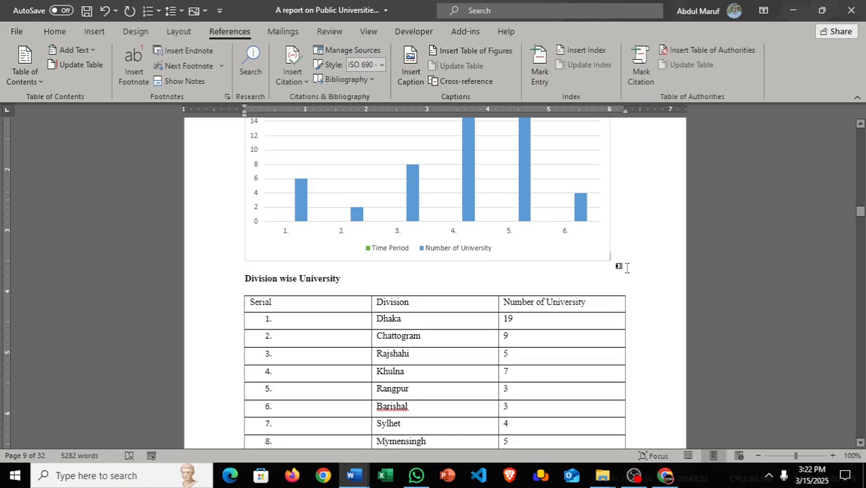
pyautogui.press('Return')
pyautogui.click(414, 85)
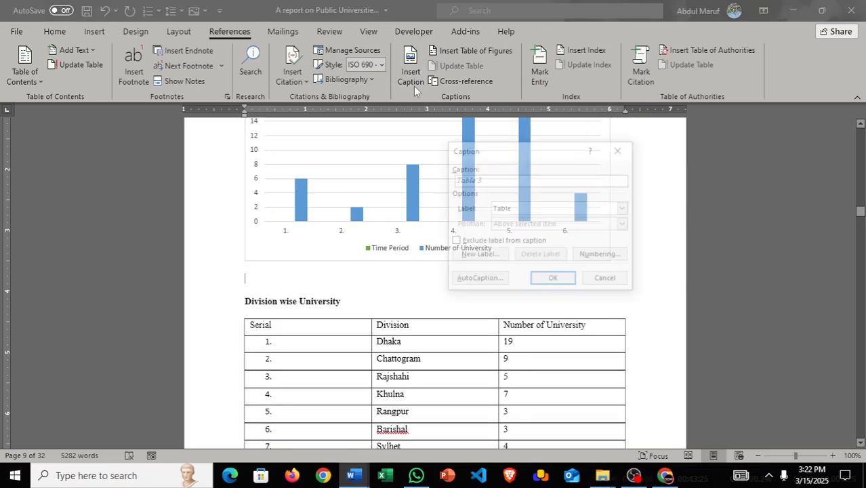
pyautogui.click(625, 209)
pyautogui.click(566, 228)
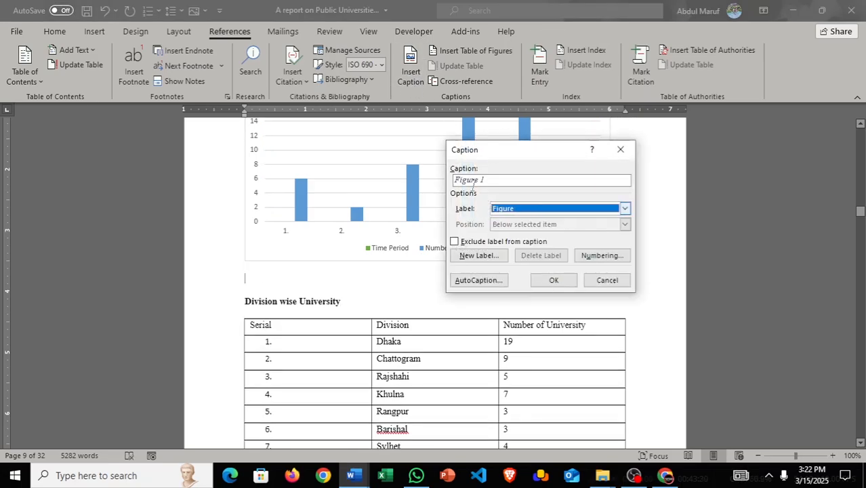
pyautogui.moveTo(558, 153); pyautogui.dragTo(657, 186)
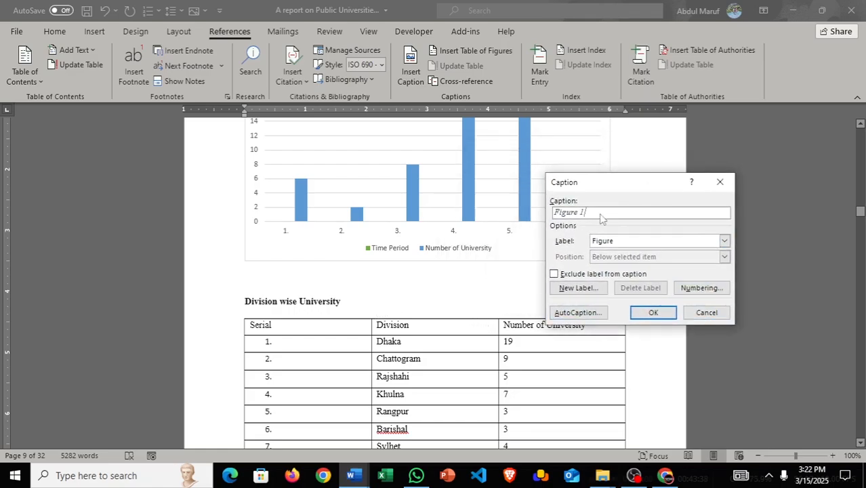
pyautogui.write(': Number of University')
pyautogui.click(652, 312)
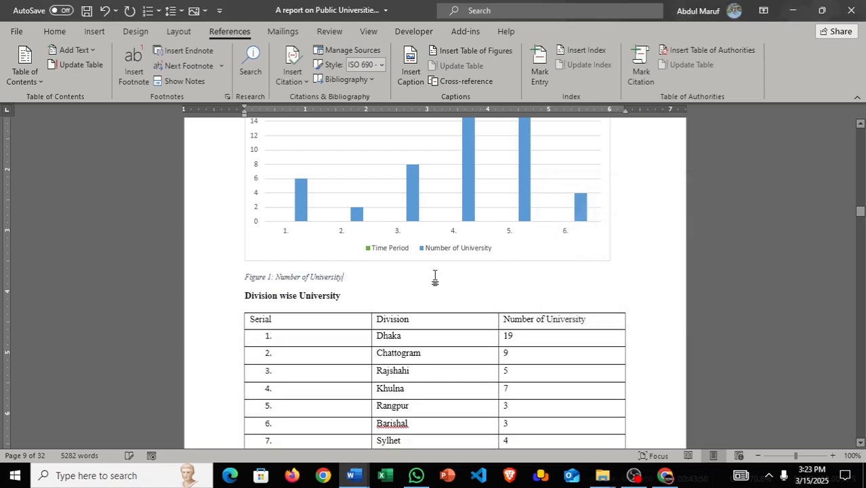
# - Insert the caption "Table 3: Division Wise University" on a new line below the division-wise table, using the Table label
pyautogui.scroll(-3, 435, 278)
pyautogui.scroll(-1, 360, 365)
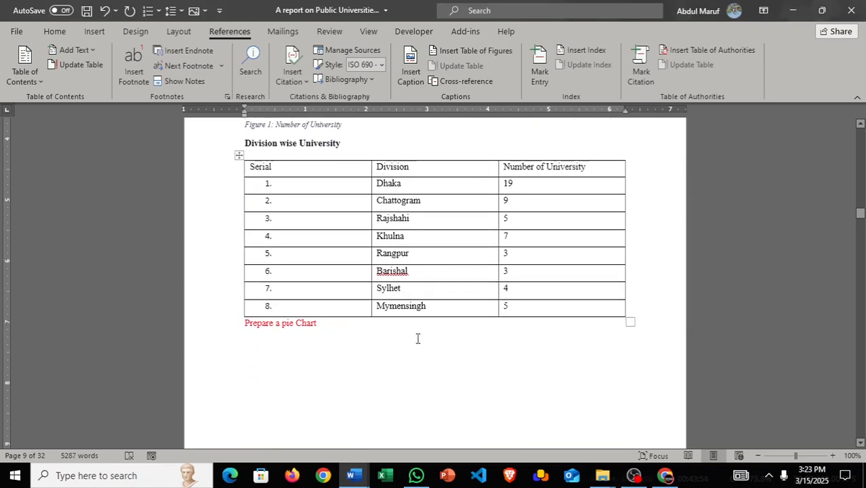
pyautogui.click(502, 309)
pyautogui.click(248, 328)
pyautogui.press('Return')
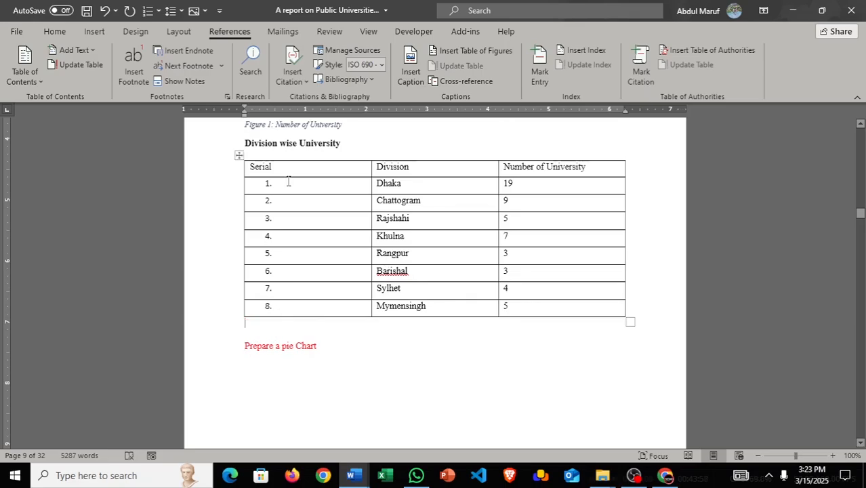
pyautogui.click(411, 68)
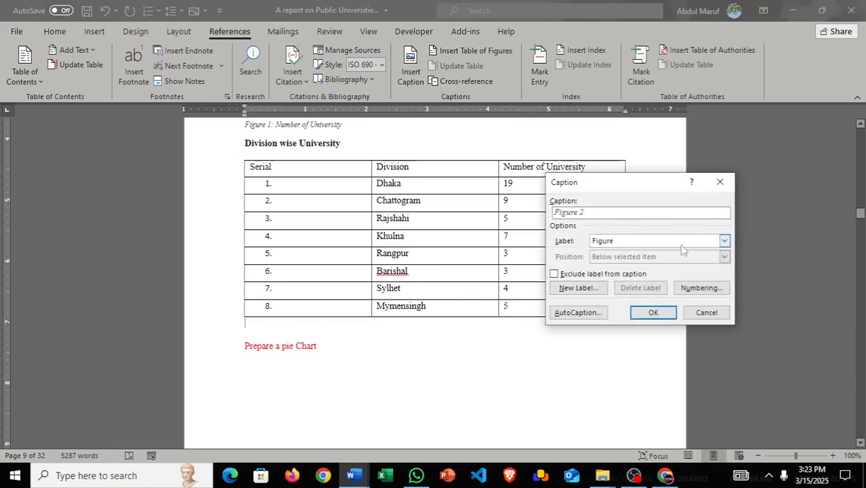
pyautogui.click(724, 241)
pyautogui.click(652, 277)
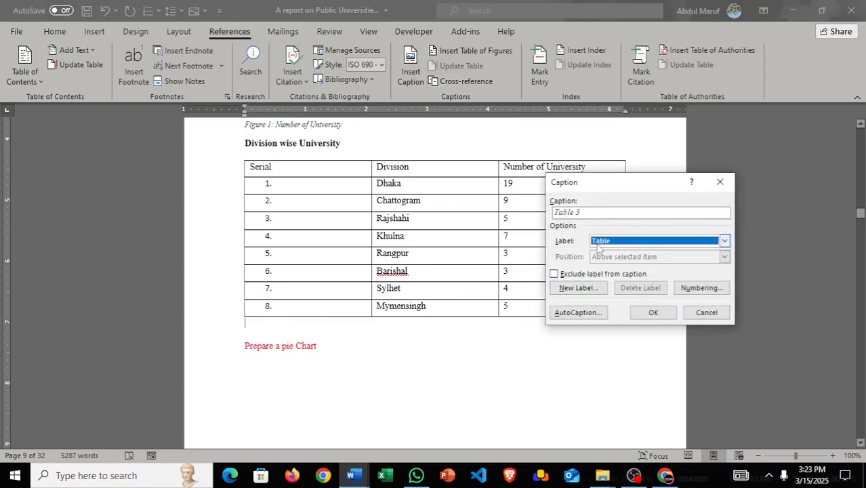
pyautogui.write('Div')
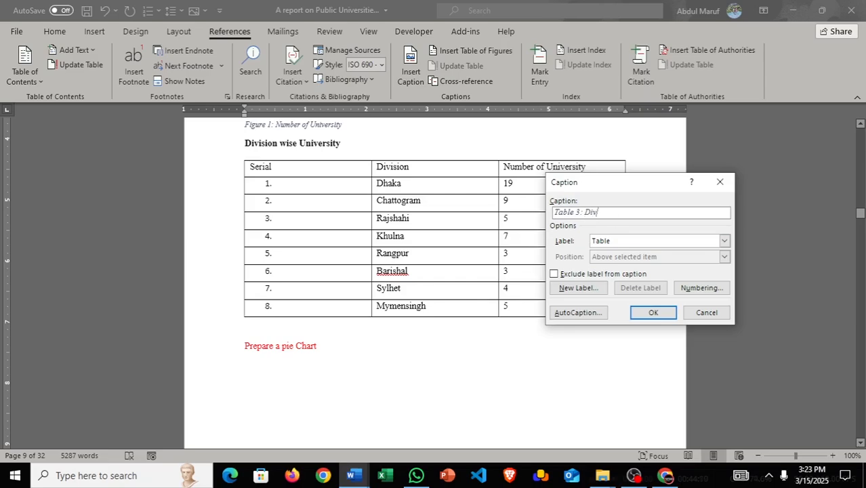
pyautogui.write('ision Wise University')
pyautogui.click(653, 312)
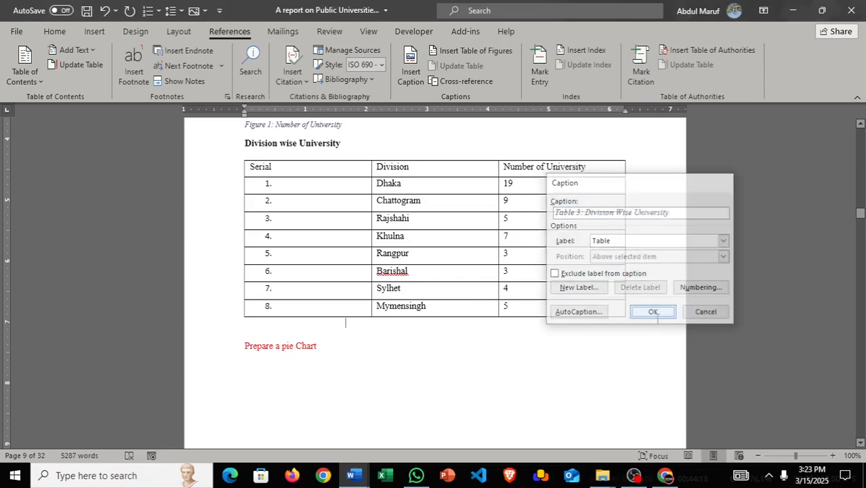
# - Add an empty line between the pie chart and the "Type wise university" heading
pyautogui.scroll(-15, 379, 288)
pyautogui.click(535, 275)
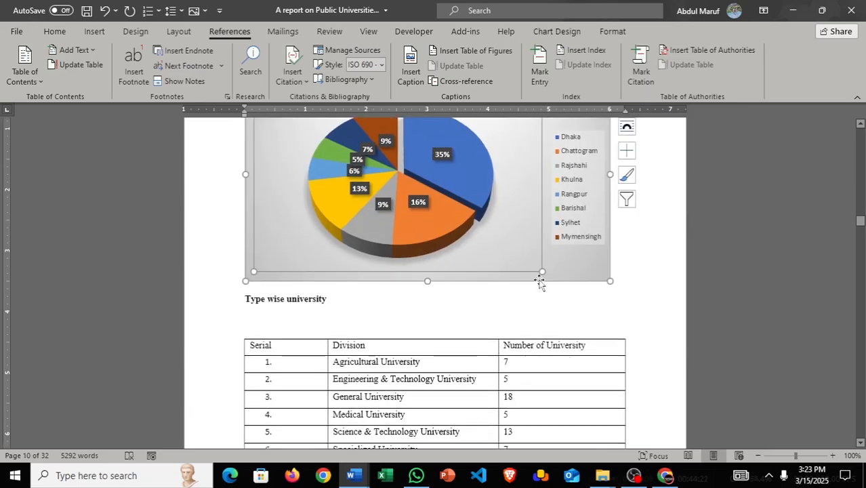
pyautogui.click(278, 296)
pyautogui.press('Home')
pyautogui.press('Return')
pyautogui.press('Up')
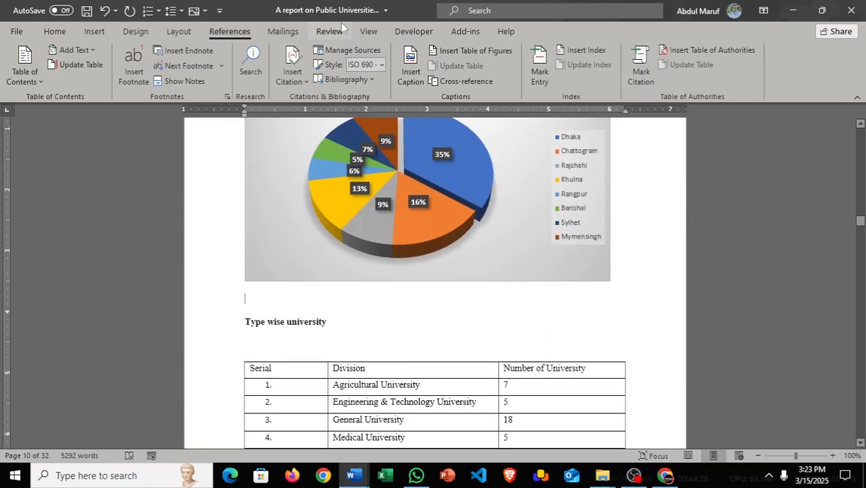
pyautogui.click(411, 72)
pyautogui.click(690, 242)
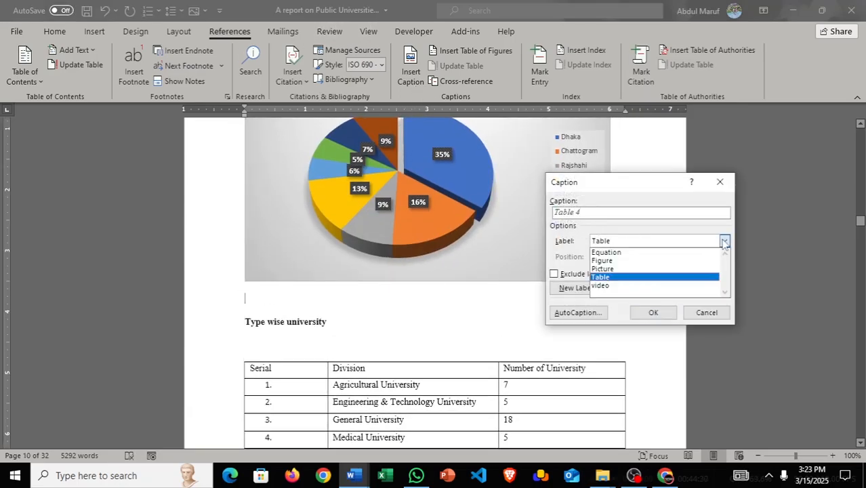
pyautogui.click(676, 260)
pyautogui.click(598, 212)
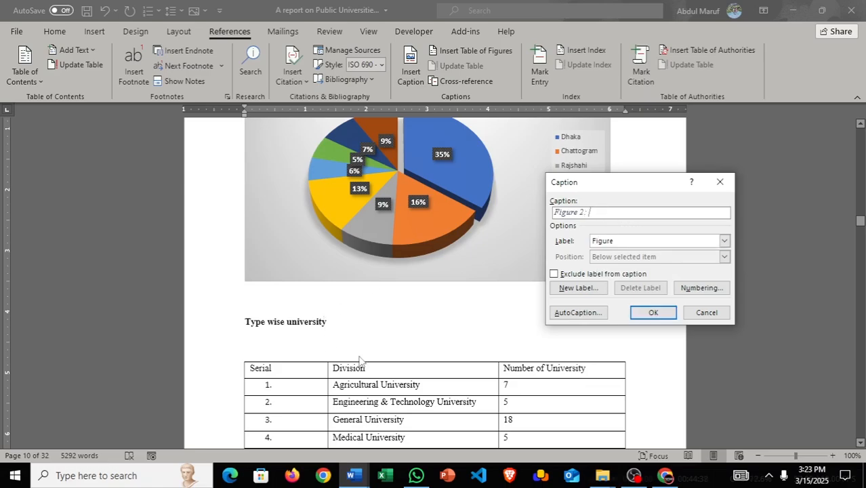
pyautogui.click(710, 314)
# - Insert the caption "Figure 2: Number of University" on the empty line below the pie chart, using the Figure label
pyautogui.scroll(4, 630, 348)
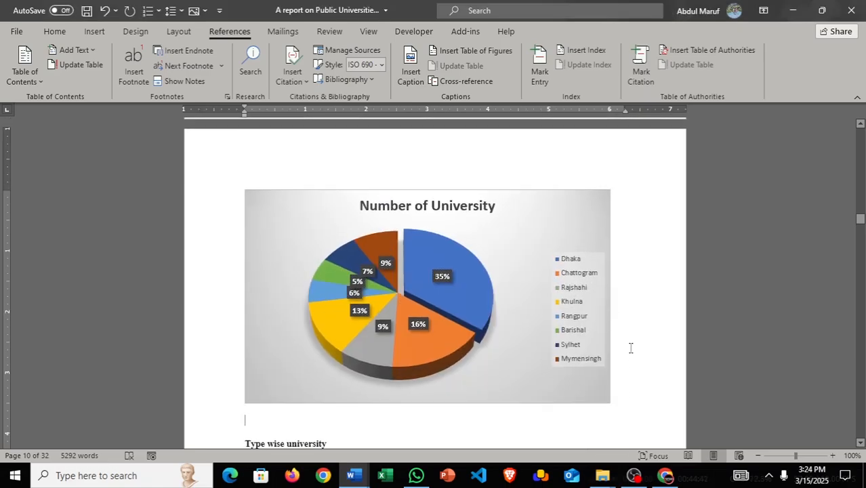
pyautogui.scroll(-2, 522, 351)
pyautogui.click(411, 68)
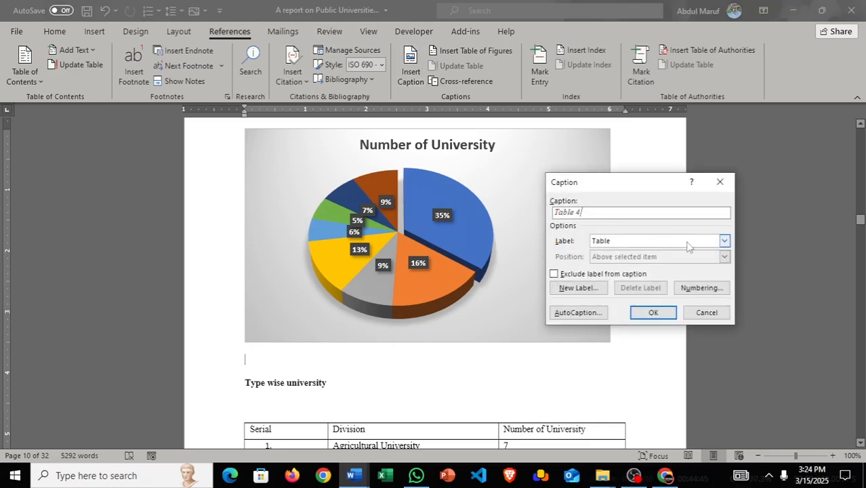
pyautogui.click(724, 240)
pyautogui.click(619, 255)
pyautogui.click(592, 213)
pyautogui.write(': nu')
pyautogui.press('BackSpace')
pyautogui.press('BackSpace')
pyautogui.write('Number of University')
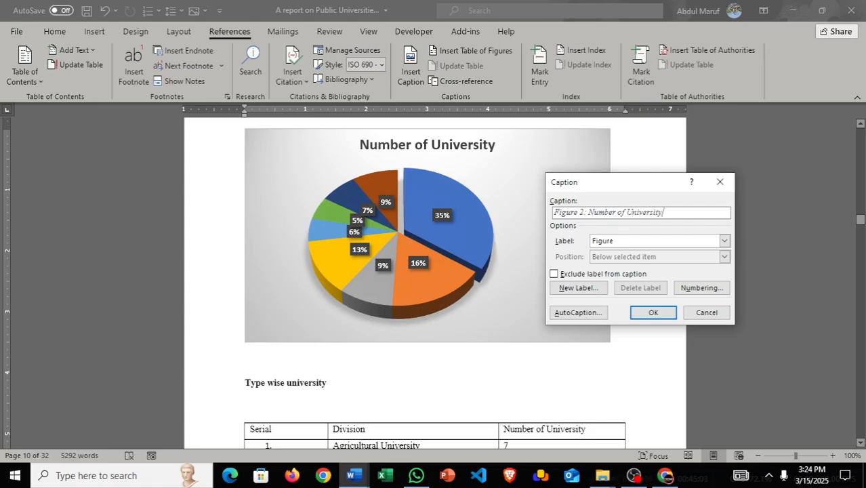
pyautogui.press('Return')
# - Insert the caption "Table 4: Type Wise University" on a new line below the type-wise table, using the Table label
pyautogui.scroll(-4, 518, 213)
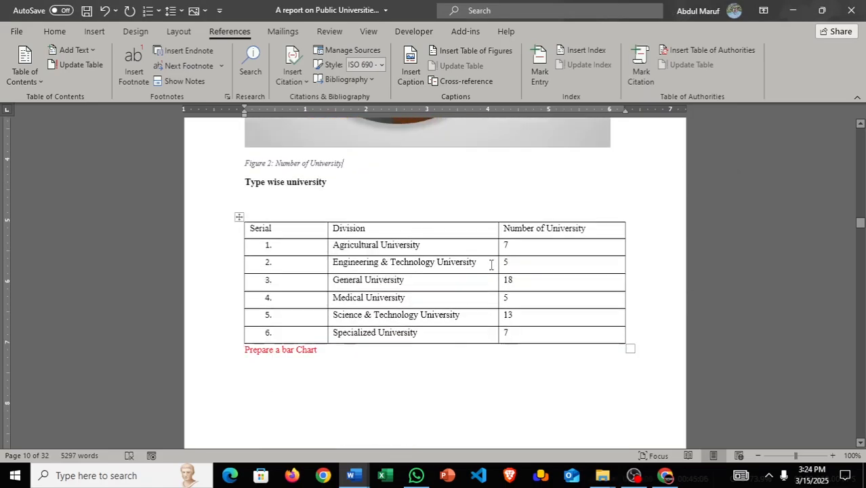
pyautogui.click(240, 265)
pyautogui.click(273, 309)
pyautogui.hotkey('ctrl', 'z')
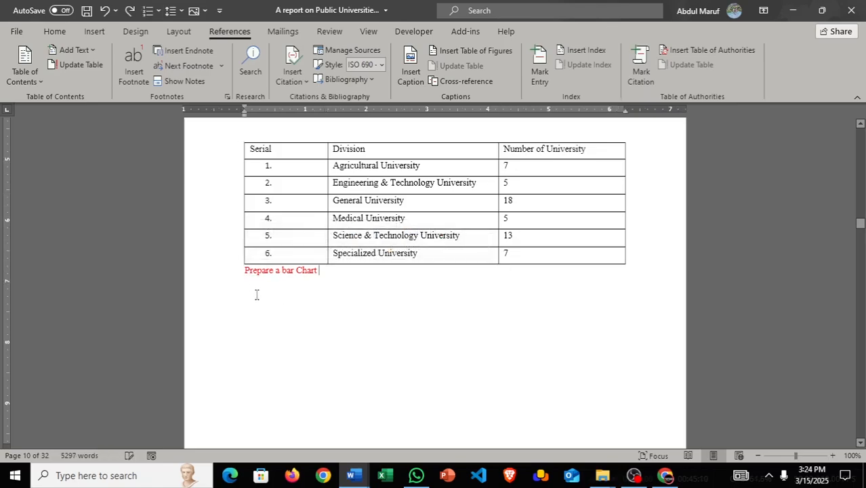
pyautogui.press('Return')
pyautogui.press('Up')
pyautogui.scroll(4, 277, 294)
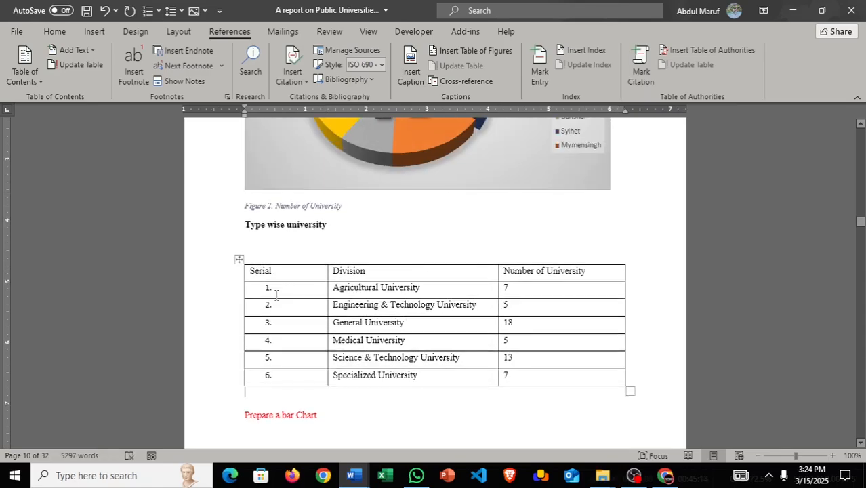
pyautogui.scroll(-2, 276, 271)
pyautogui.click(410, 73)
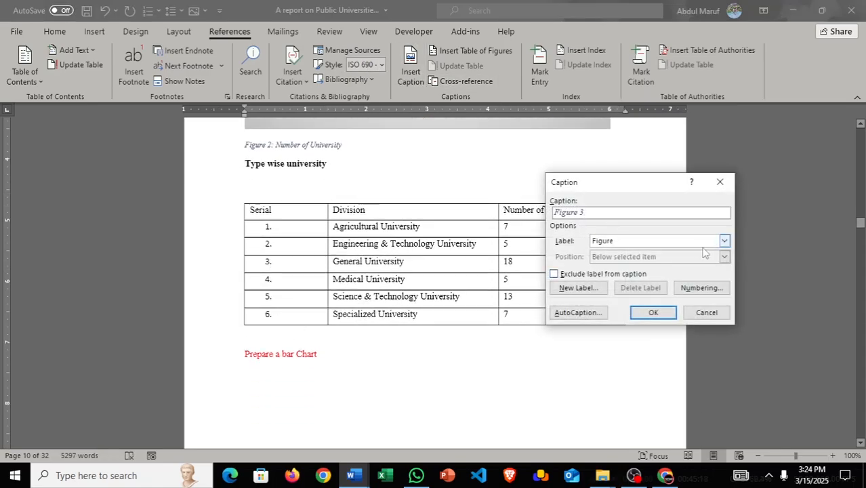
pyautogui.click(723, 241)
pyautogui.click(651, 277)
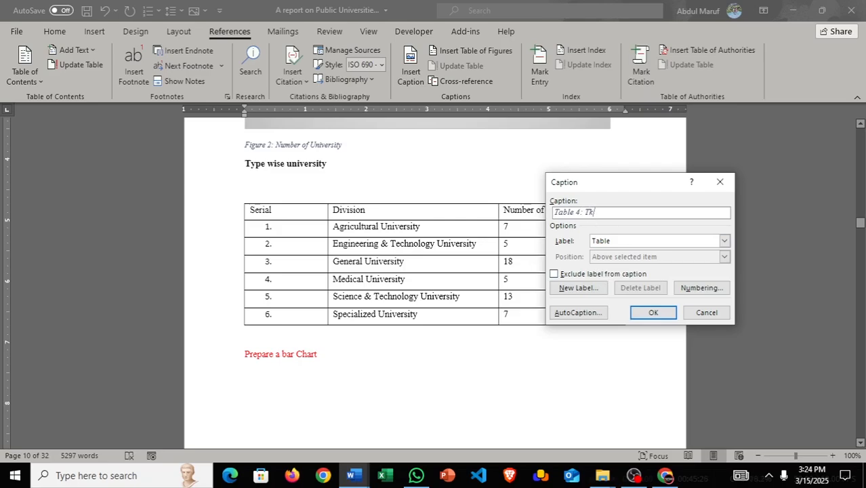
pyautogui.write(': TYpe Wise University')
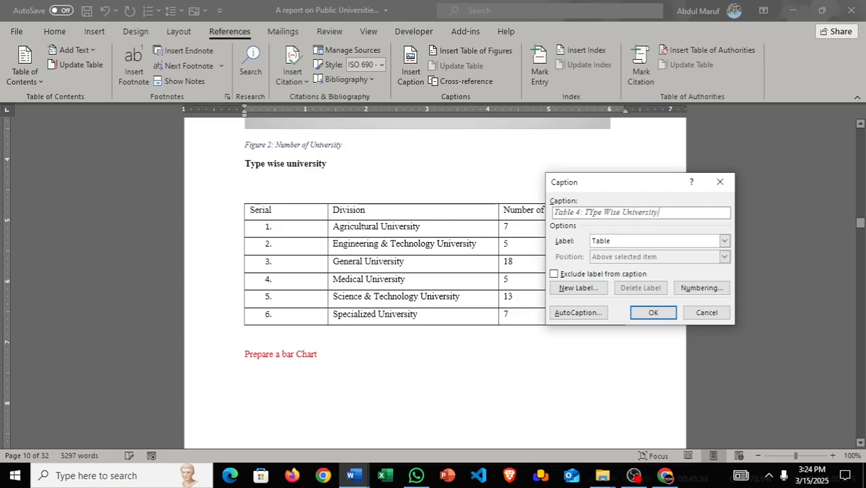
pyautogui.press('Return')
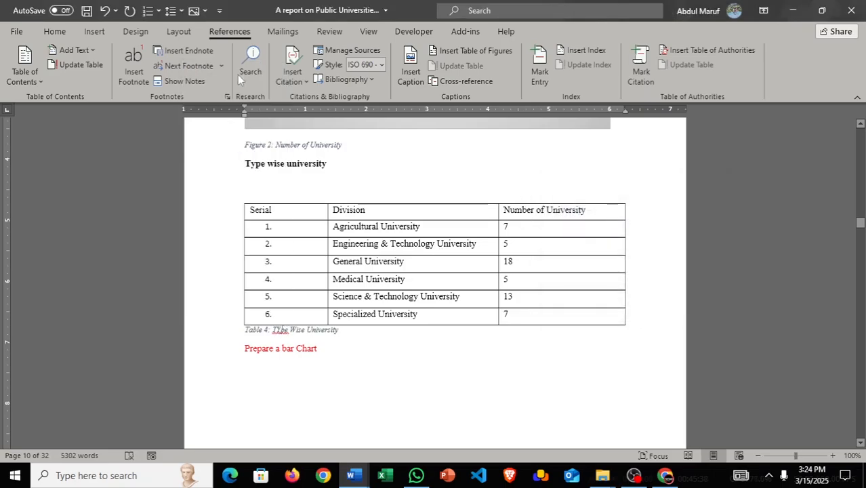
# - Insert the caption "Figure 3: Number Of University" after the bar chart, using the Figure label
pyautogui.scroll(-8, 359, 295)
pyautogui.scroll(-4, 349, 283)
pyautogui.click(415, 324)
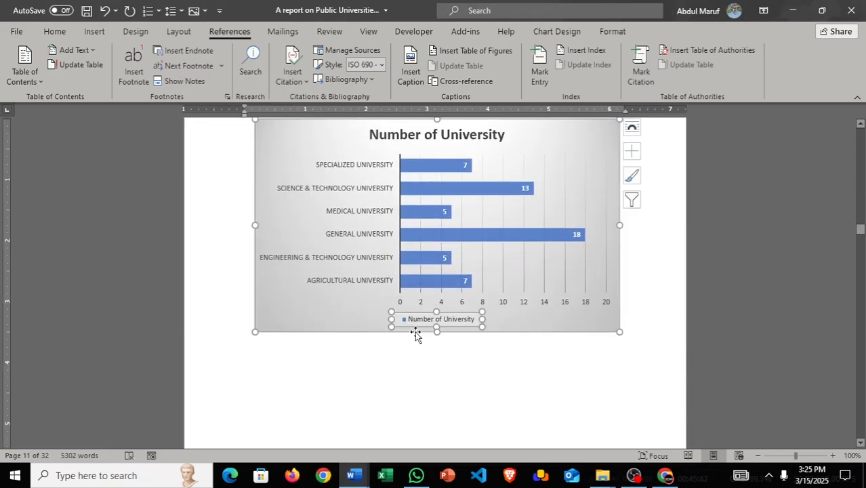
pyautogui.click(339, 345)
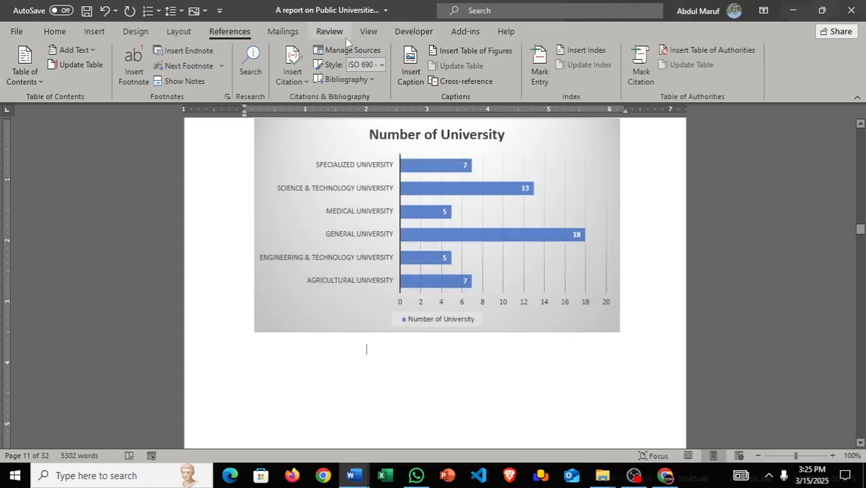
pyautogui.click(411, 71)
pyautogui.click(725, 241)
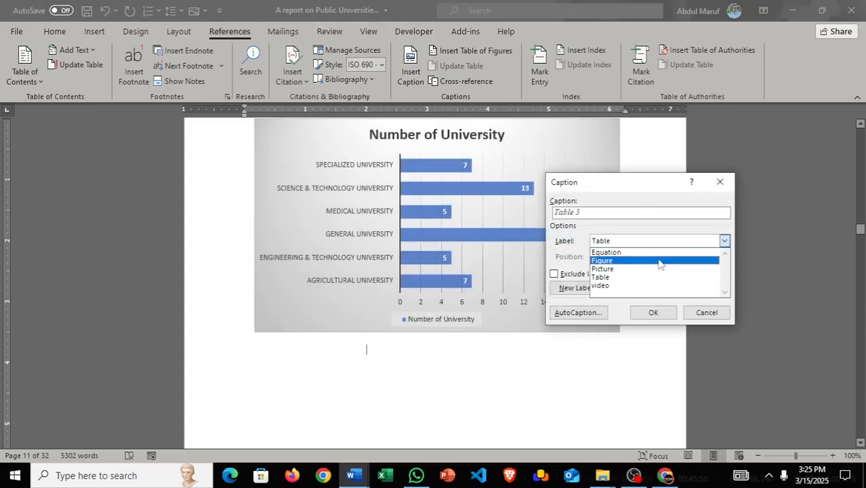
pyautogui.click(657, 260)
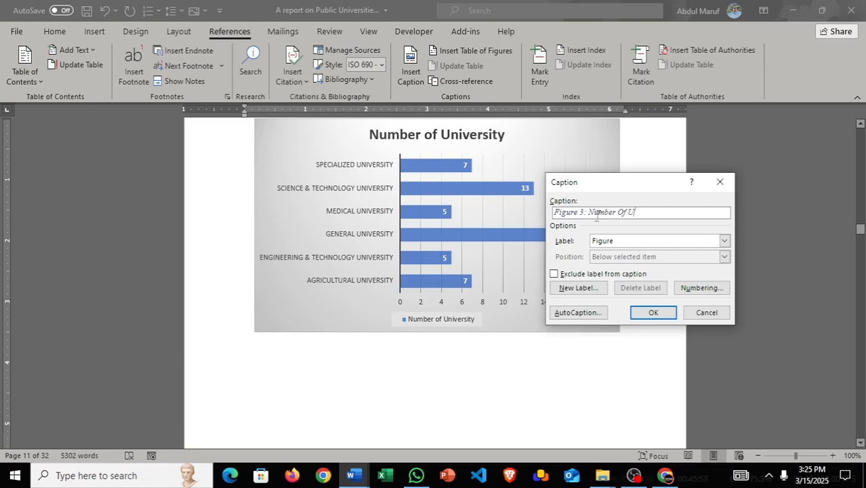
pyautogui.press('Return')
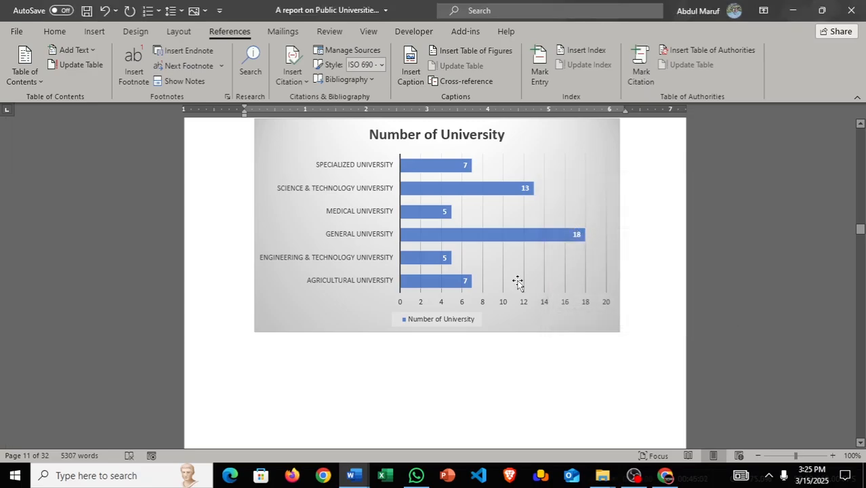
# - Bold the Figure 3 caption and bring it up directly beneath the bar chart by removing the empty space above it
pyautogui.scroll(-6, 519, 284)
pyautogui.scroll(-5, 501, 317)
pyautogui.moveTo(360, 242); pyautogui.dragTo(245, 239)
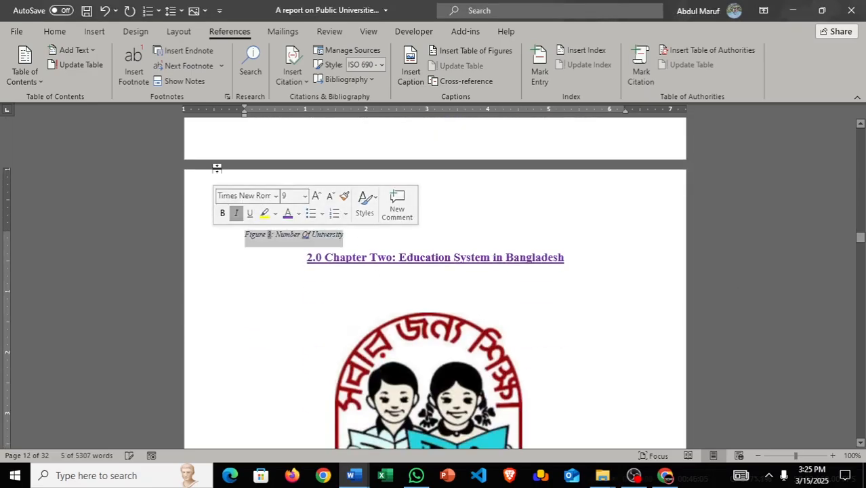
pyautogui.click(221, 214)
pyautogui.click(246, 242)
pyautogui.scroll(-20, 249, 256)
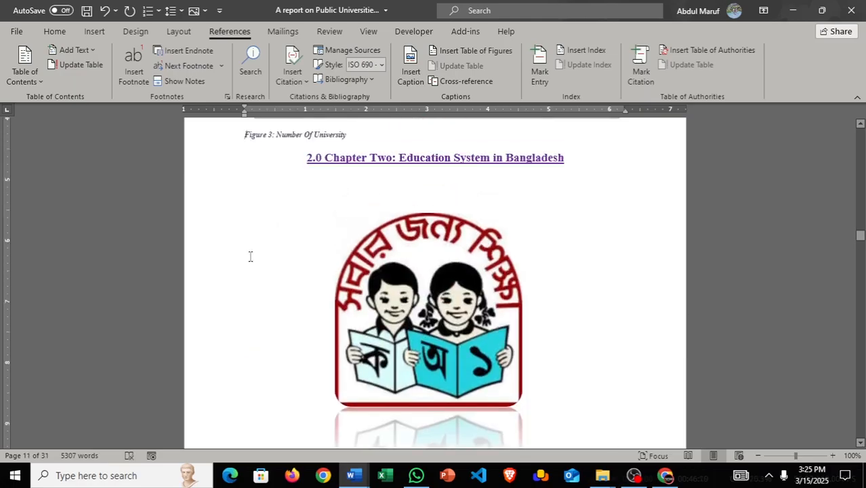
# - Review the captions around the type-wise table and bar chart, and look through the following pages to the education-levels diagram
pyautogui.moveTo(861, 268); pyautogui.dragTo(860, 221)
pyautogui.scroll(-20, 498, 282)
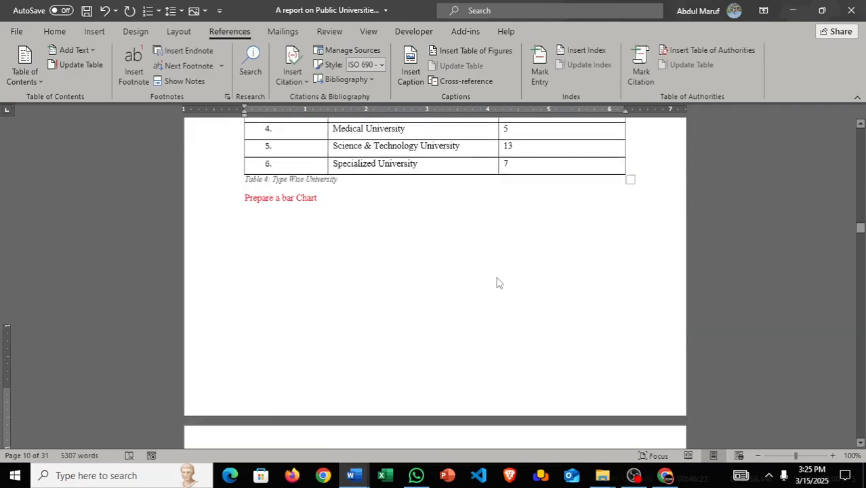
pyautogui.scroll(8, 502, 288)
pyautogui.scroll(12, 503, 287)
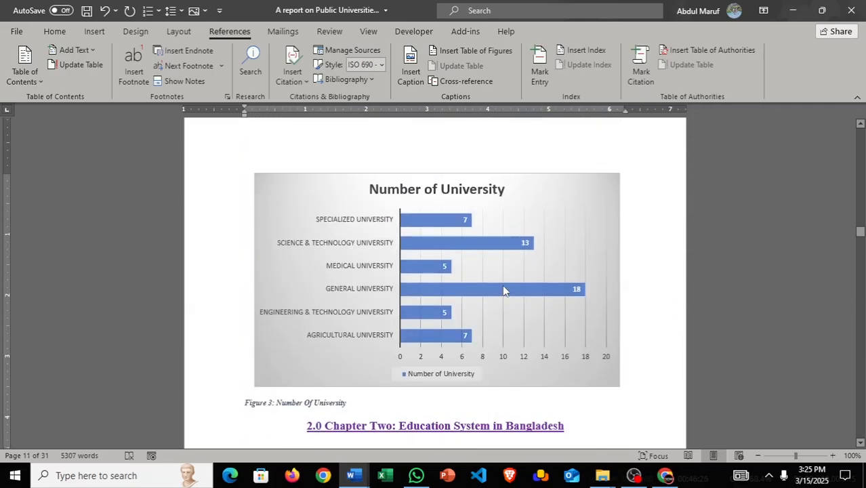
pyautogui.scroll(-13, 469, 322)
pyautogui.click(500, 322)
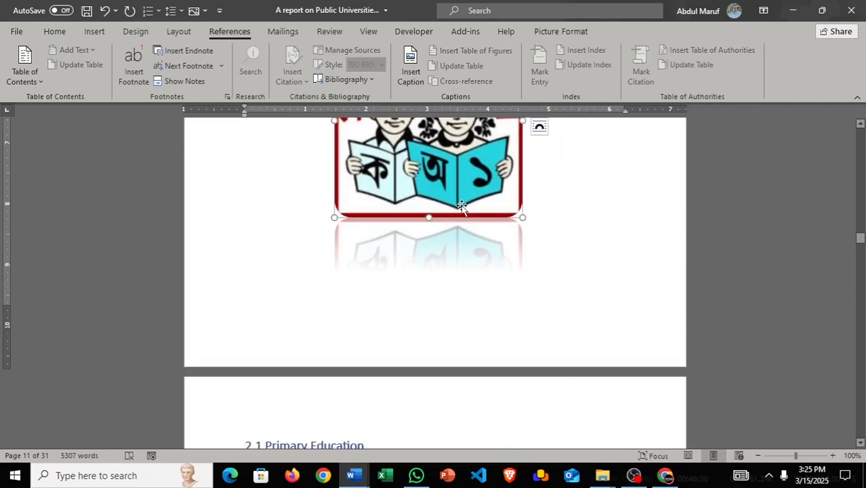
pyautogui.scroll(3, 499, 232)
pyautogui.scroll(-10, 523, 257)
pyautogui.scroll(-5, 523, 257)
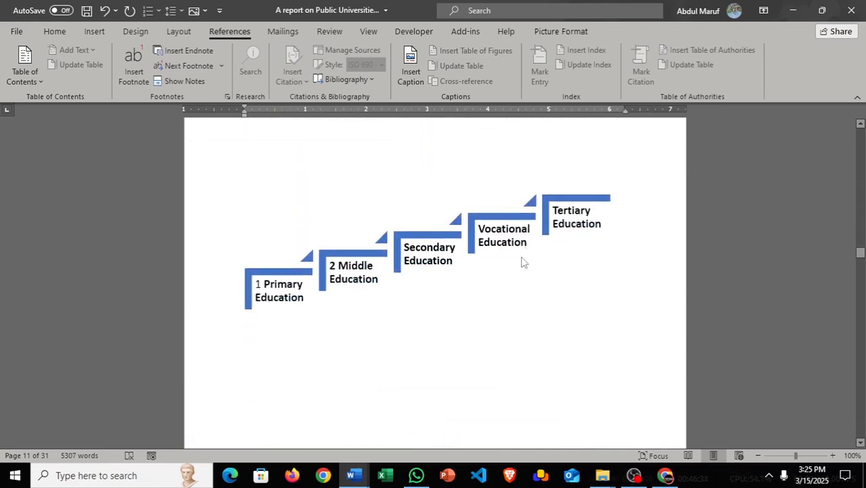
pyautogui.click(510, 304)
pyautogui.click(410, 71)
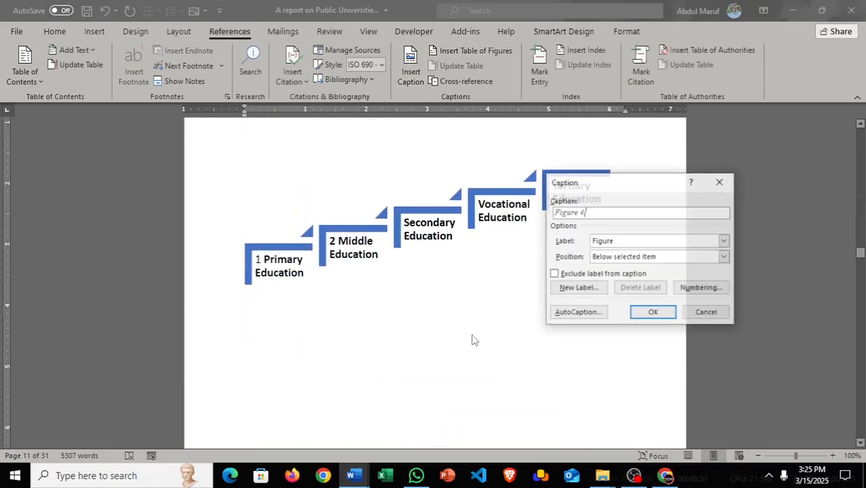
pyautogui.click(724, 240)
pyautogui.click(610, 245)
pyautogui.click(611, 214)
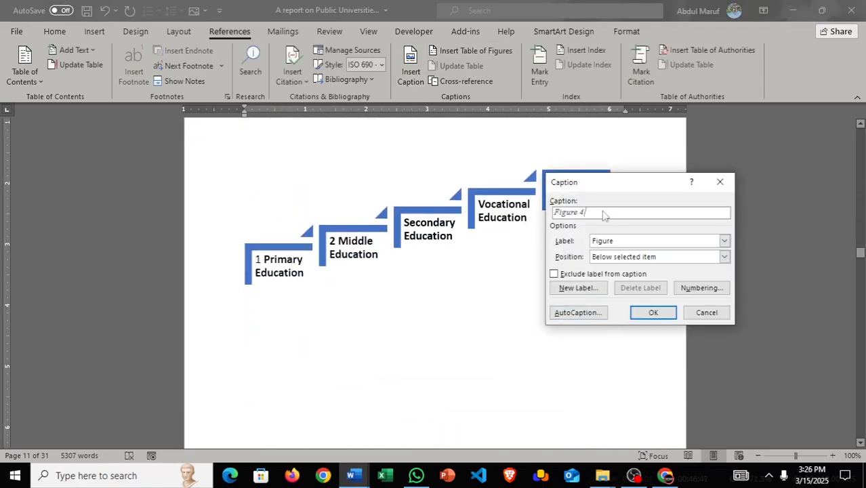
pyautogui.click(719, 182)
# - Insert a caption beginning "Figure 4: Education" below the education-levels diagram, using the Figure label
pyautogui.scroll(5, 532, 248)
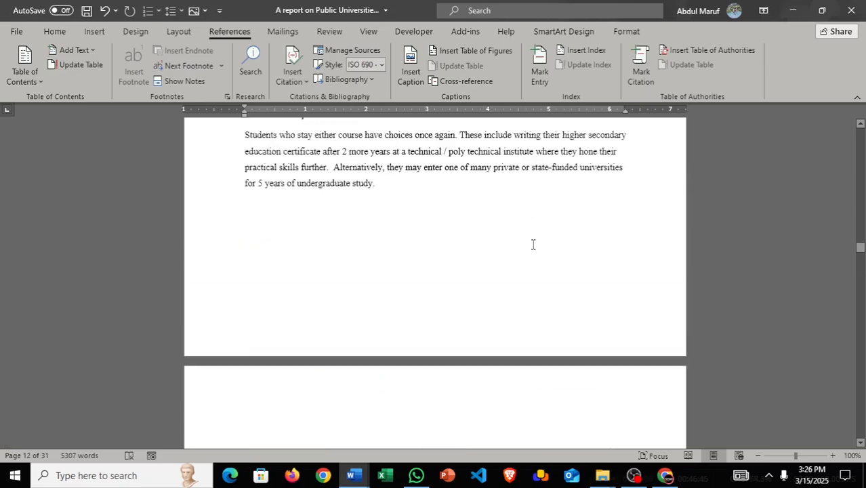
pyautogui.scroll(-1, 535, 244)
pyautogui.scroll(2, 542, 242)
pyautogui.scroll(-8, 475, 285)
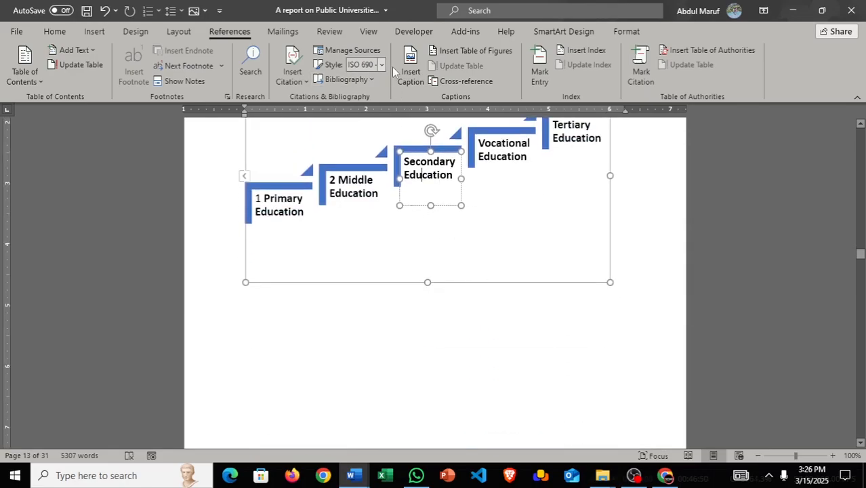
pyautogui.click(411, 72)
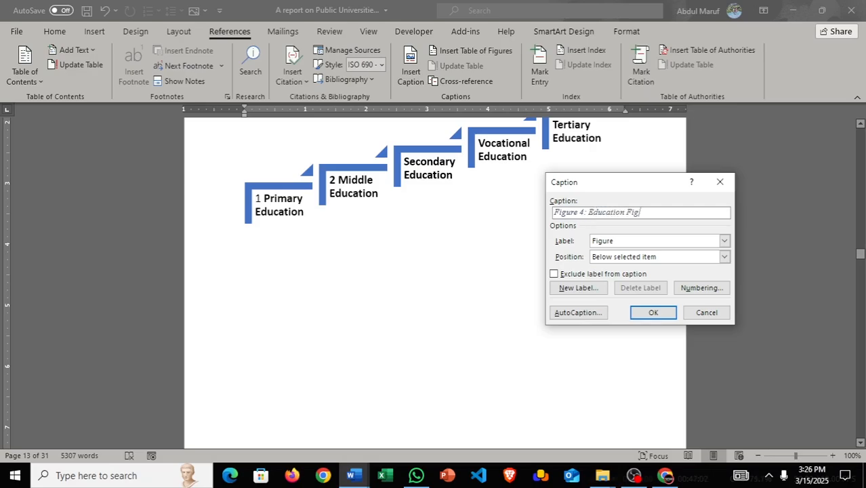
pyautogui.press('Return')
# - Insert the caption "Picture 2: HSTU Campus" below the university gate photo, using the Picture label
pyautogui.scroll(-11, 506, 237)
pyautogui.click(507, 238)
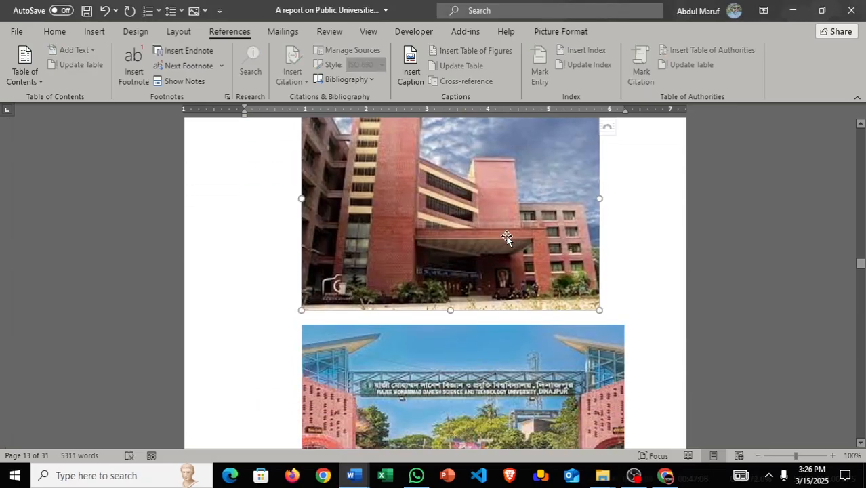
pyautogui.scroll(-3, 506, 240)
pyautogui.click(509, 310)
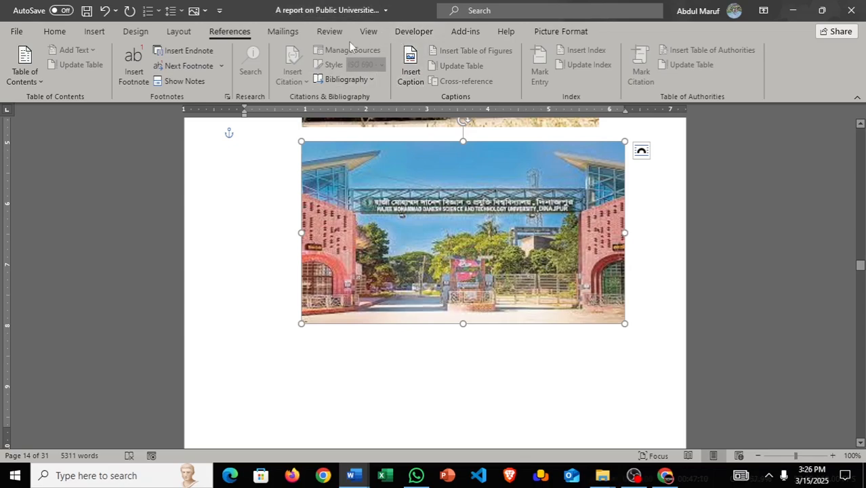
pyautogui.click(411, 71)
pyautogui.click(725, 241)
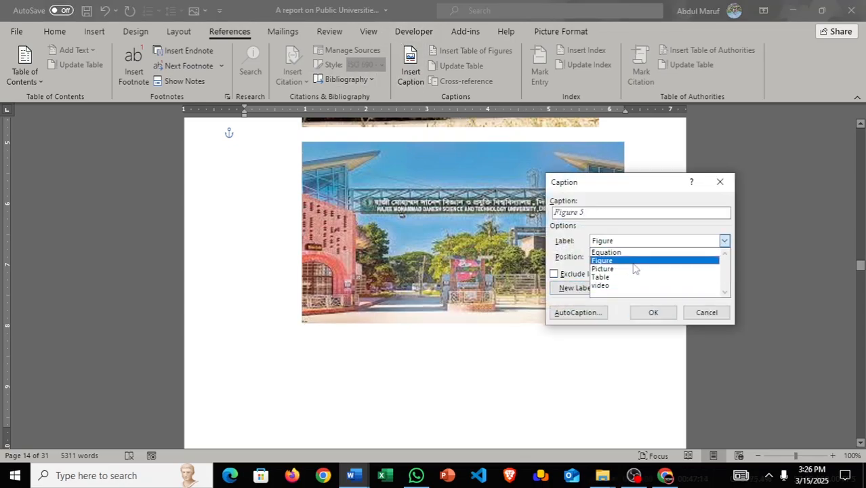
pyautogui.click(632, 268)
pyautogui.click(604, 214)
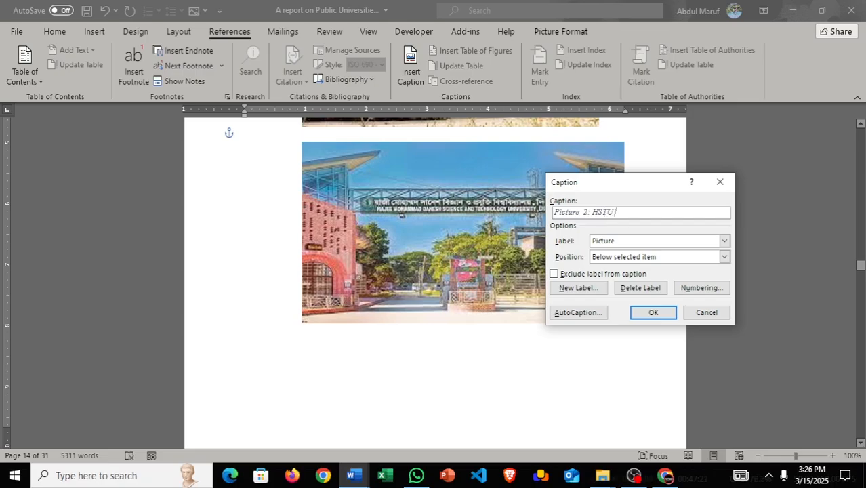
pyautogui.click(649, 313)
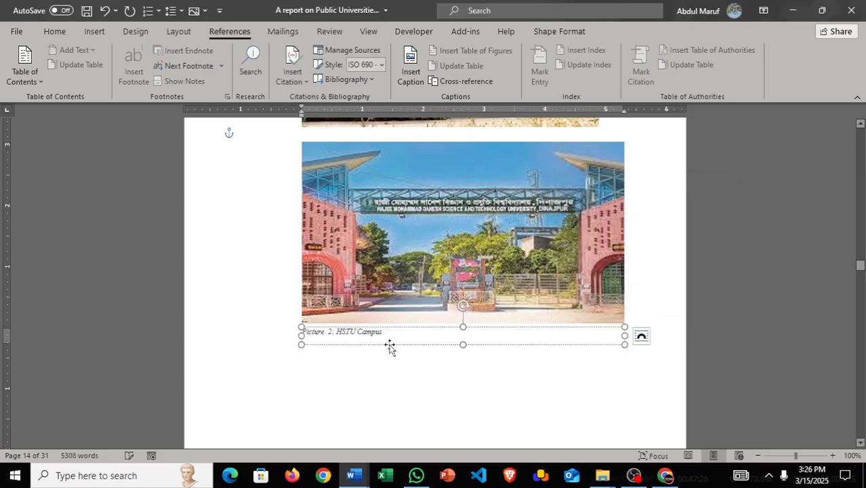
pyautogui.click(435, 391)
# - Remove the empty space before the 3.3 University of Rajshahi heading so it follows the red footnote instruction
pyautogui.scroll(-10, 527, 291)
pyautogui.scroll(-20, 526, 290)
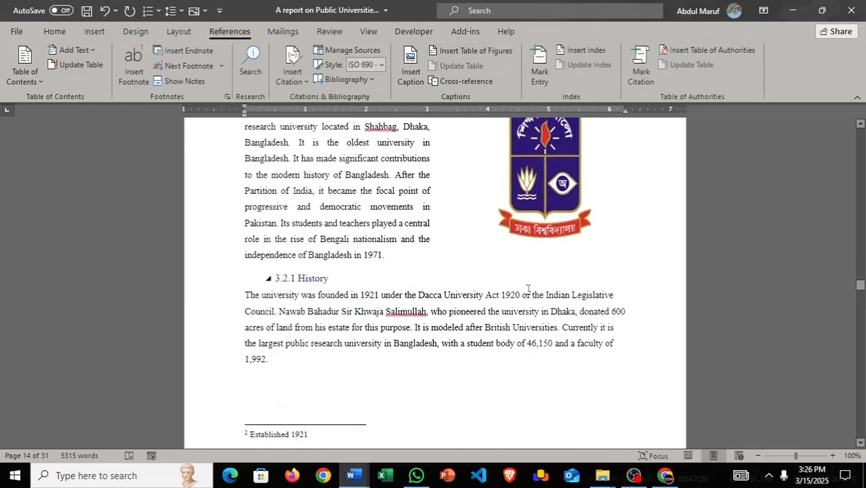
pyautogui.scroll(-8, 542, 276)
pyautogui.click(598, 275)
pyautogui.scroll(6, 407, 273)
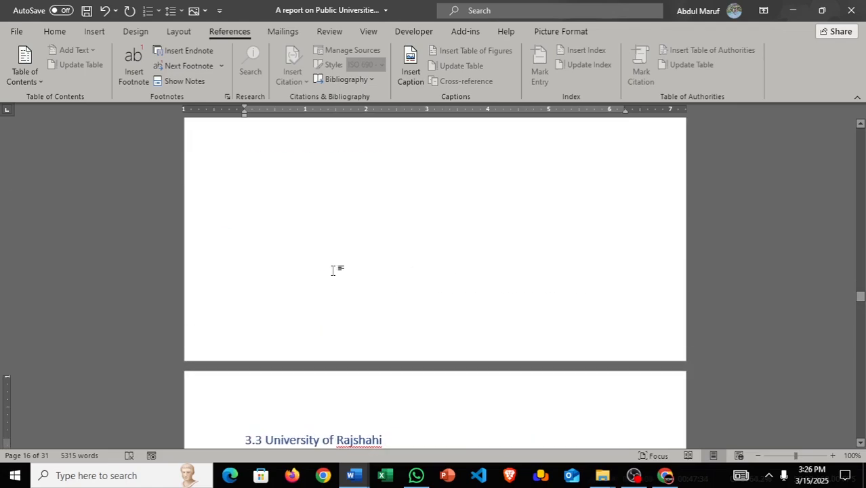
pyautogui.click(333, 271)
pyautogui.scroll(-4, 343, 346)
pyautogui.click(263, 333)
pyautogui.click(247, 337)
pyautogui.press('BackSpace')
pyautogui.press('BackSpace')
pyautogui.press('BackSpace')
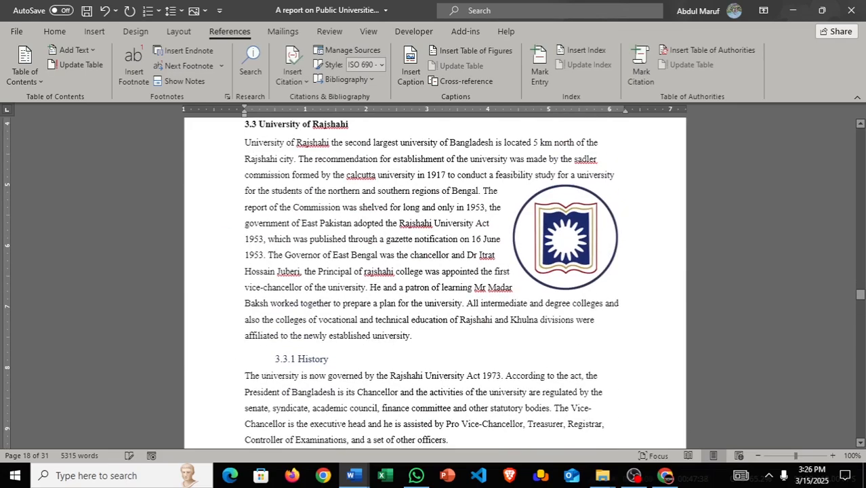
pyautogui.scroll(4, 285, 334)
pyautogui.press('BackSpace')
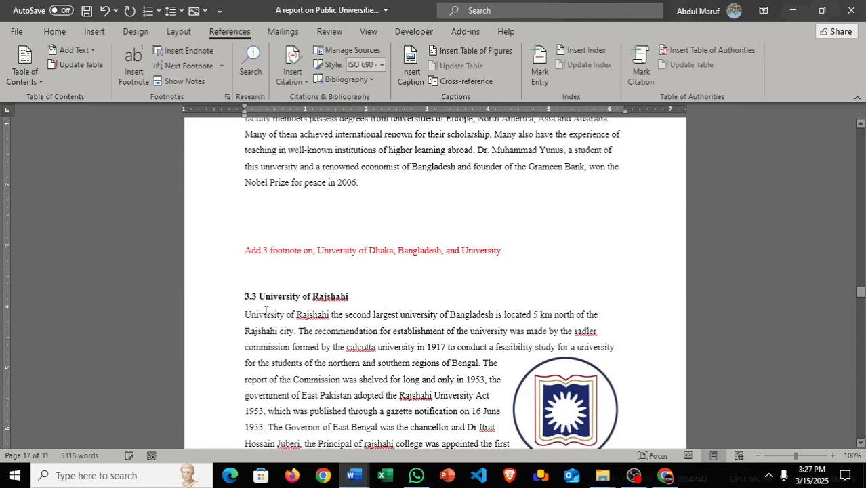
# - Apply the Heading 2 style to the 3.3 University of Rajshahi heading
pyautogui.moveTo(369, 298); pyautogui.dragTo(246, 279)
pyautogui.click(54, 31)
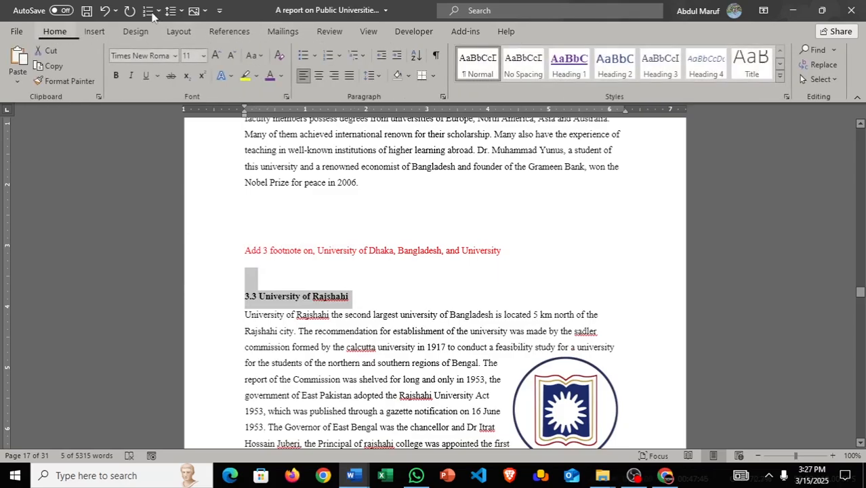
pyautogui.click(616, 78)
pyautogui.scroll(3, 399, 197)
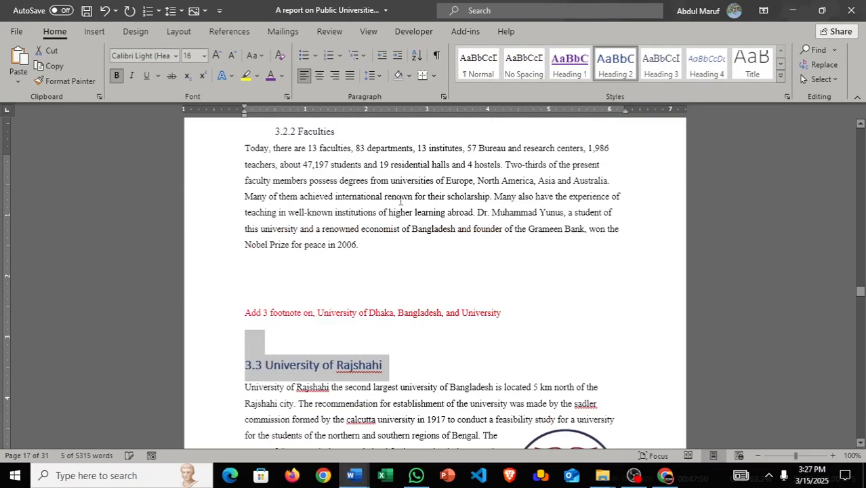
# - Insert the caption "Picture 3: Agriculture University" below the photo in section 3.4, using the Picture label
pyautogui.scroll(-15, 401, 194)
pyautogui.click(414, 198)
pyautogui.scroll(-20, 419, 202)
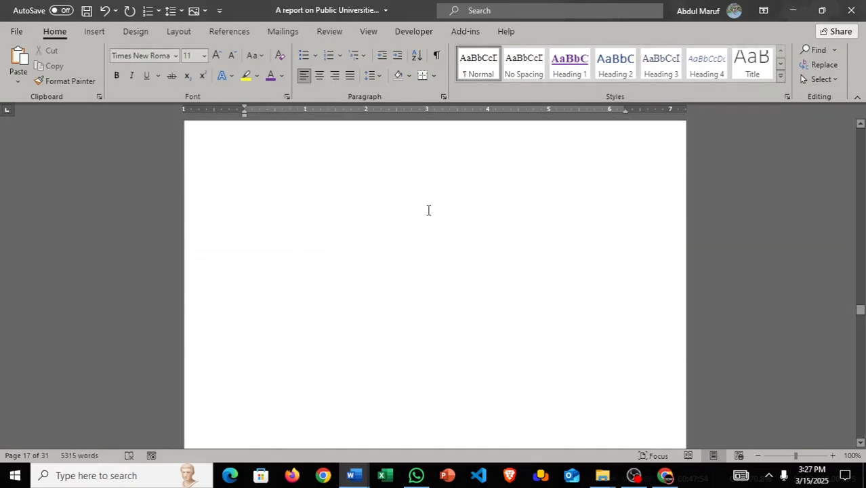
pyautogui.scroll(-3, 268, 319)
pyautogui.scroll(3, 267, 318)
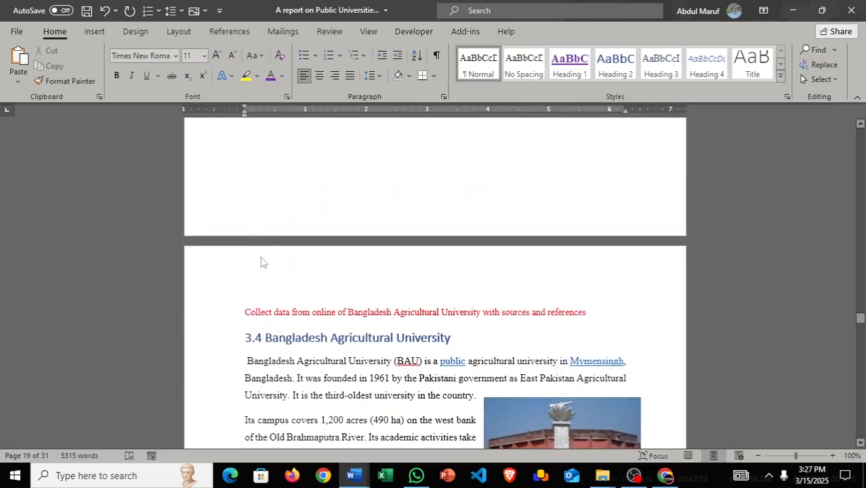
pyautogui.scroll(-12, 251, 329)
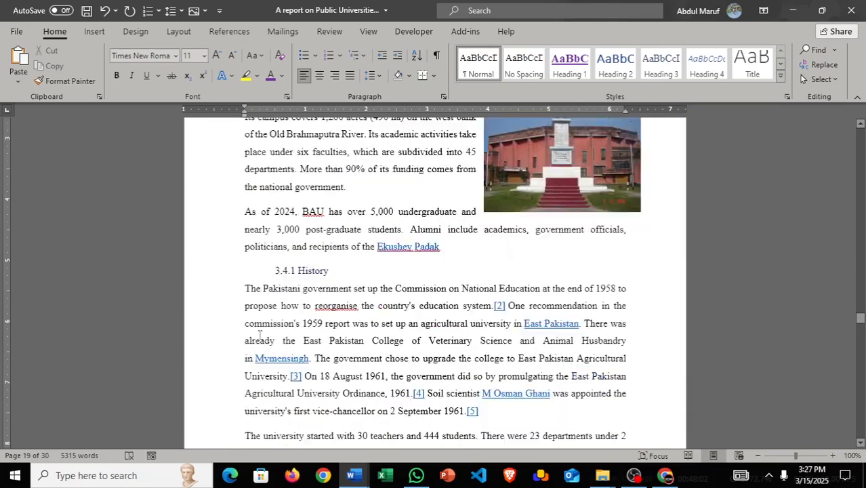
pyautogui.scroll(7, 259, 338)
pyautogui.click(561, 271)
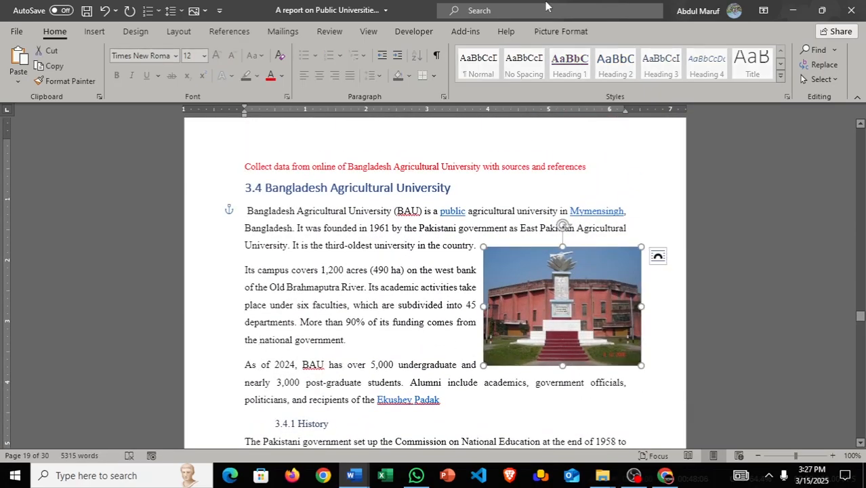
pyautogui.click(229, 32)
pyautogui.click(411, 71)
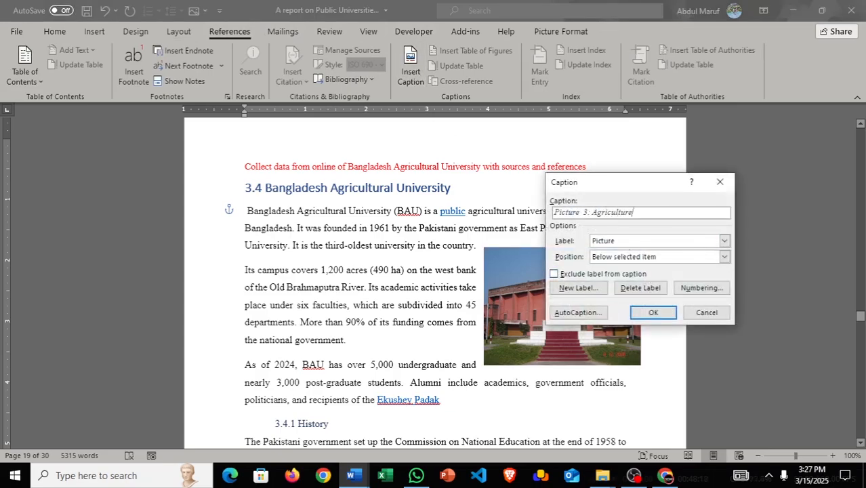
pyautogui.press('Return')
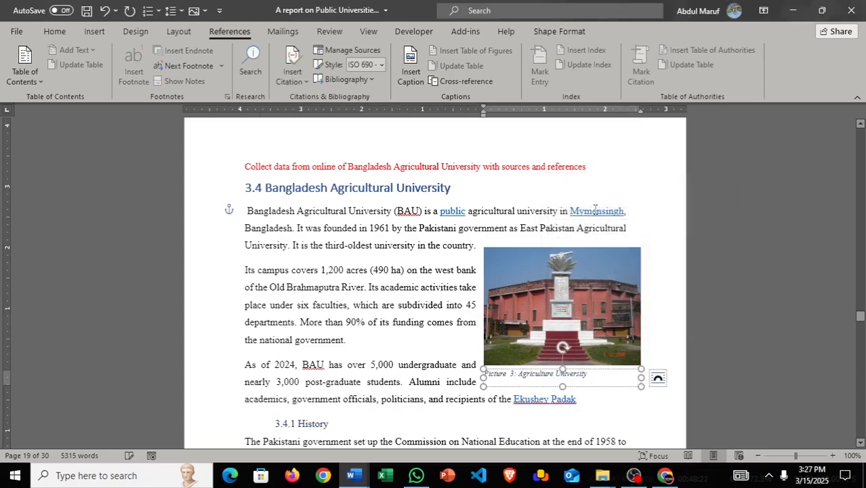
# - Bring the "Number of Students in public universities in Bangladesh" heading up by removing the blank space before it
pyautogui.scroll(-10, 421, 380)
pyautogui.scroll(-5, 421, 380)
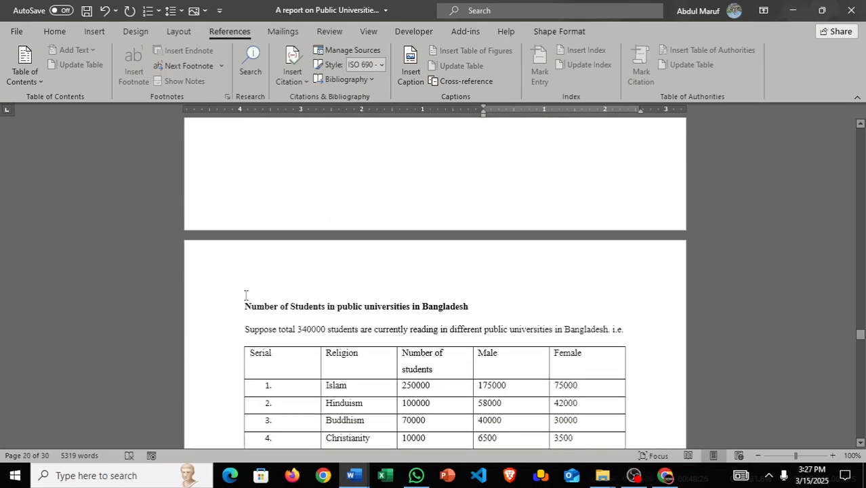
pyautogui.click(246, 302)
pyautogui.press('BackSpace')
# - Insert the caption "Table 5: Number of Student" on a new line below the religion-wise student table, using the Table label
pyautogui.scroll(-5, 503, 325)
pyautogui.click(503, 325)
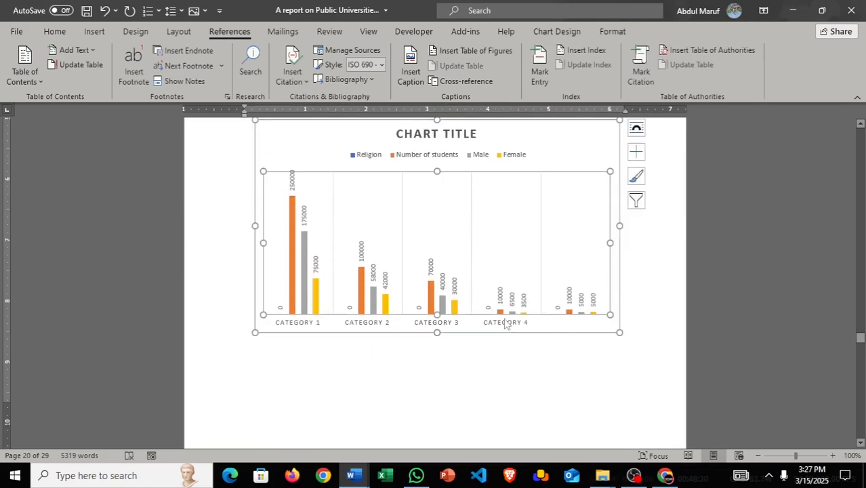
pyautogui.scroll(8, 458, 269)
pyautogui.scroll(9, 457, 269)
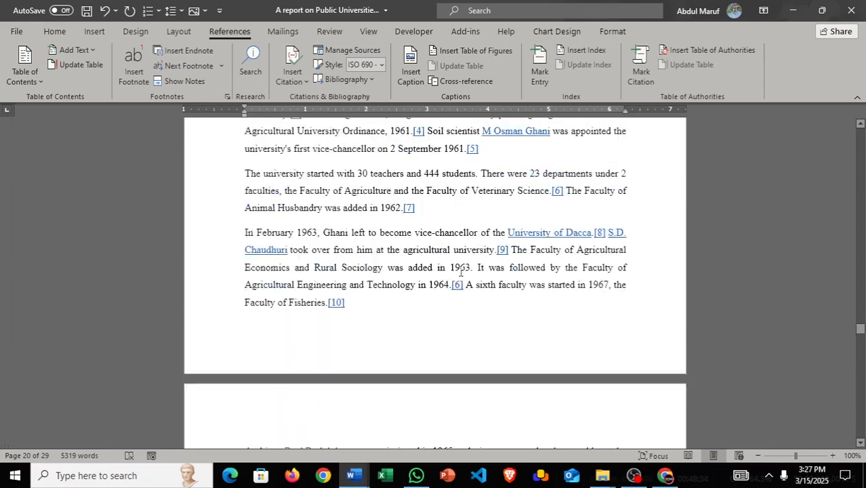
pyautogui.scroll(-10, 418, 311)
pyautogui.click(441, 360)
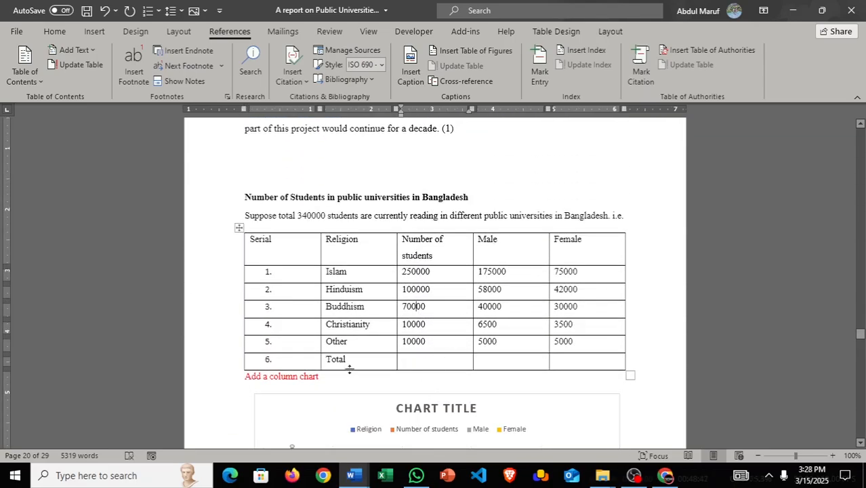
pyautogui.click(252, 392)
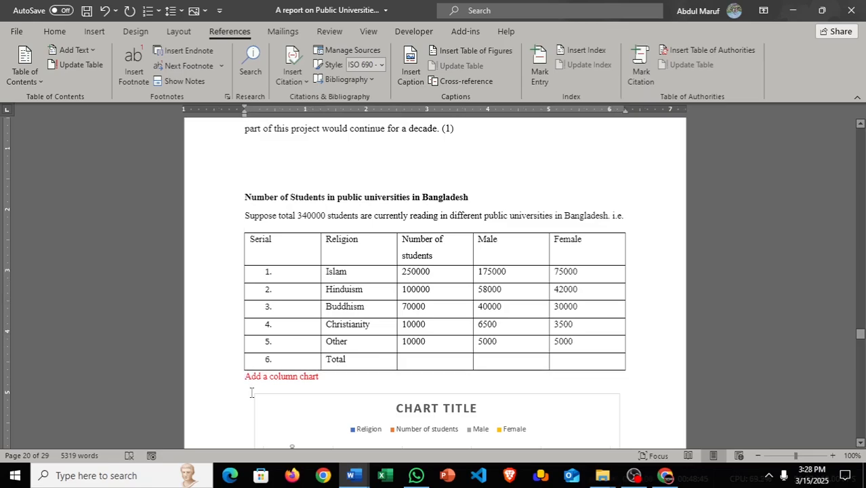
pyautogui.press('Return')
pyautogui.click(420, 60)
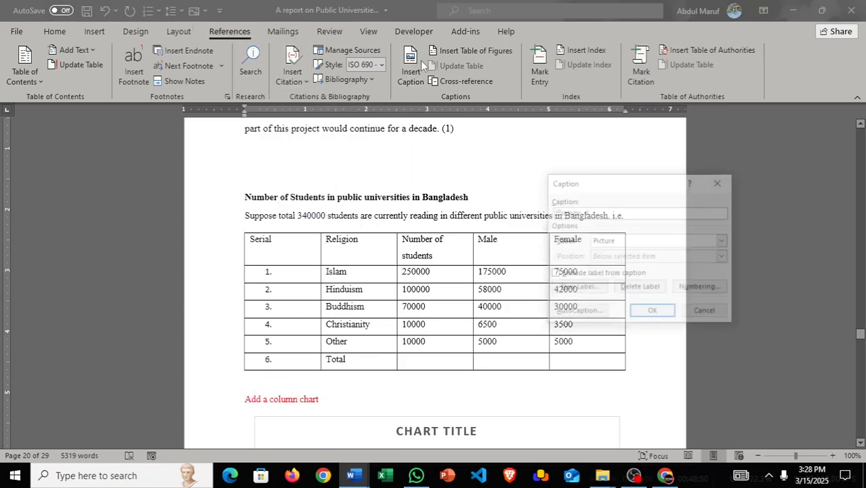
pyautogui.click(724, 241)
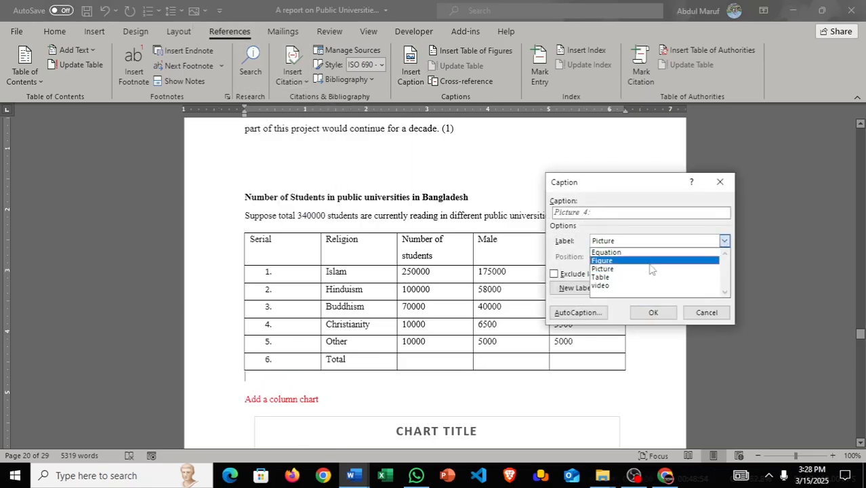
pyautogui.click(647, 277)
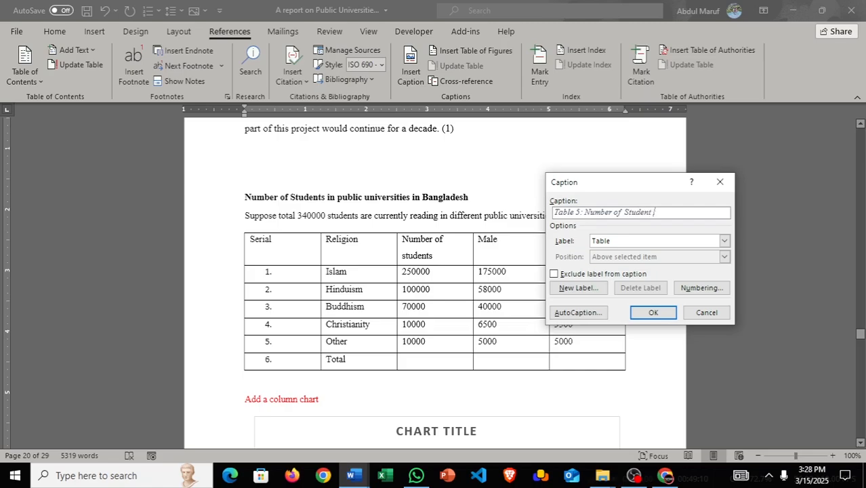
pyautogui.click(654, 312)
# - Insert the caption "Figure 5: Number of Student" below the student column chart, using the Figure label
pyautogui.scroll(-8, 596, 315)
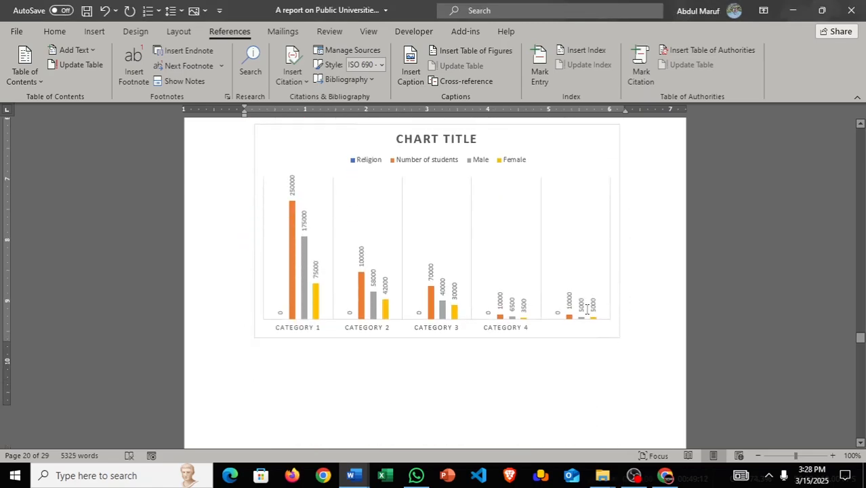
pyautogui.scroll(-1, 587, 309)
pyautogui.click(432, 261)
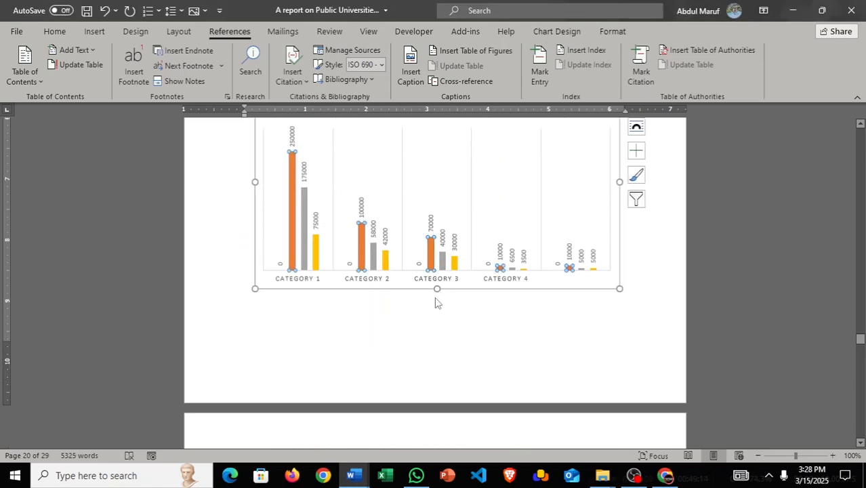
pyautogui.rightClick(436, 303)
pyautogui.press('Escape')
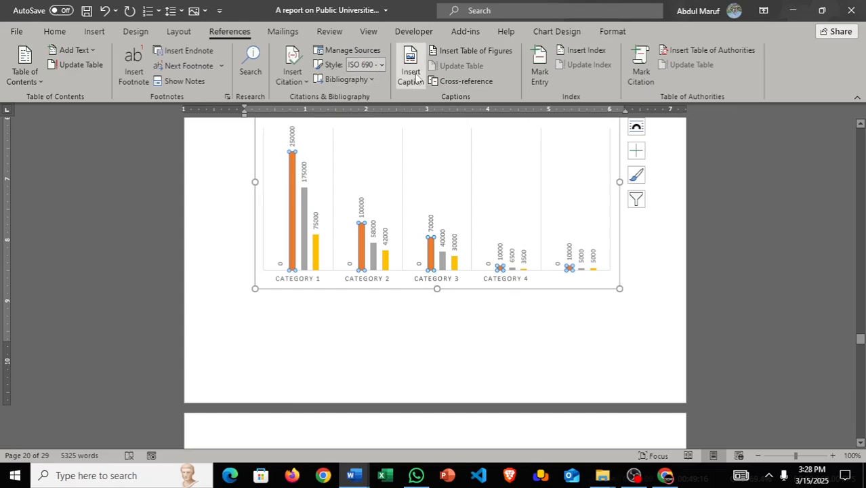
pyautogui.click(412, 76)
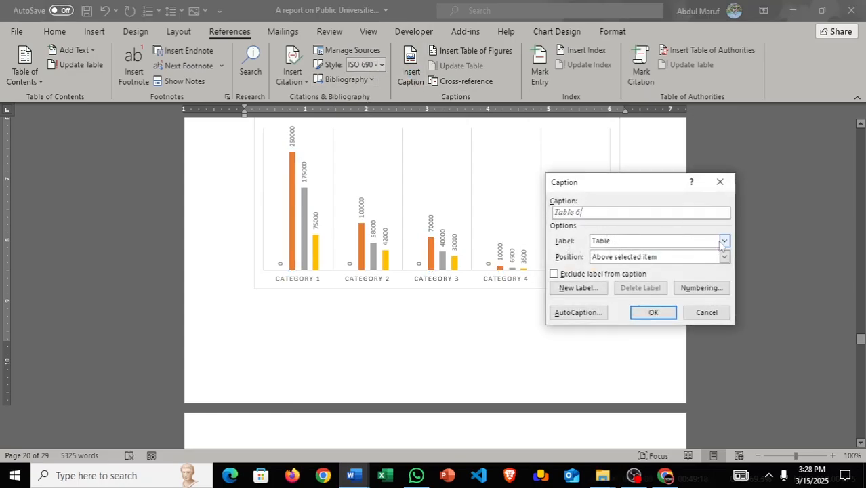
pyautogui.click(723, 242)
pyautogui.click(637, 258)
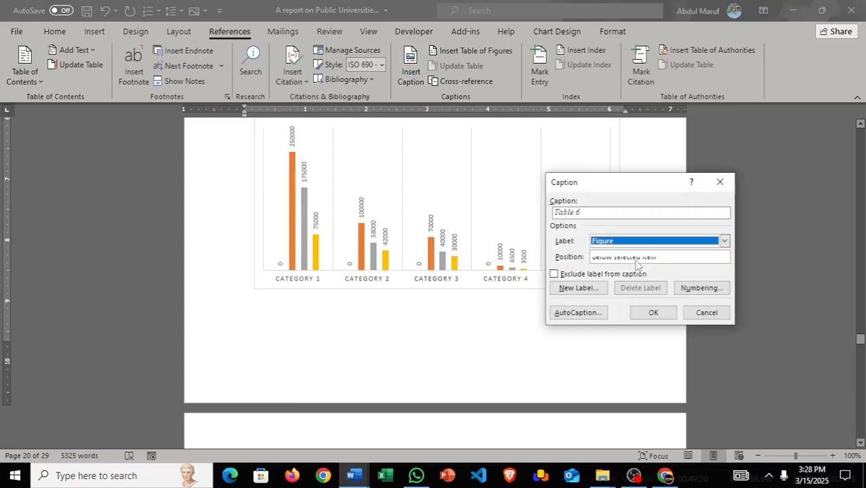
pyautogui.click(603, 213)
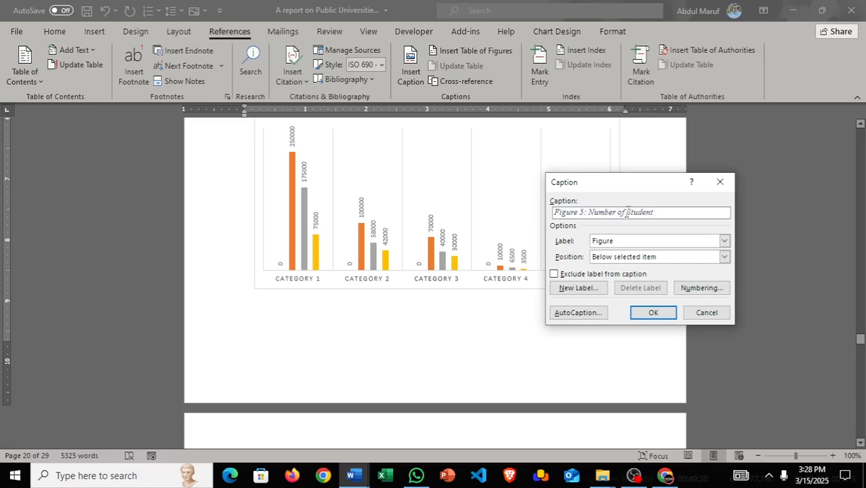
pyautogui.click(652, 312)
pyautogui.scroll(-5, 485, 232)
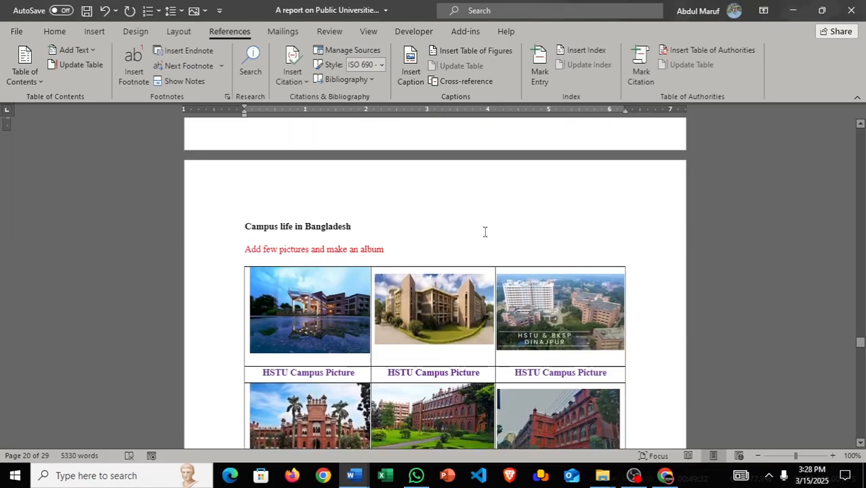
# - Insert the built-in "Bibliography" on a blank line below the "Add bibliography" note in Chapter Seven
pyautogui.scroll(-5, 429, 231)
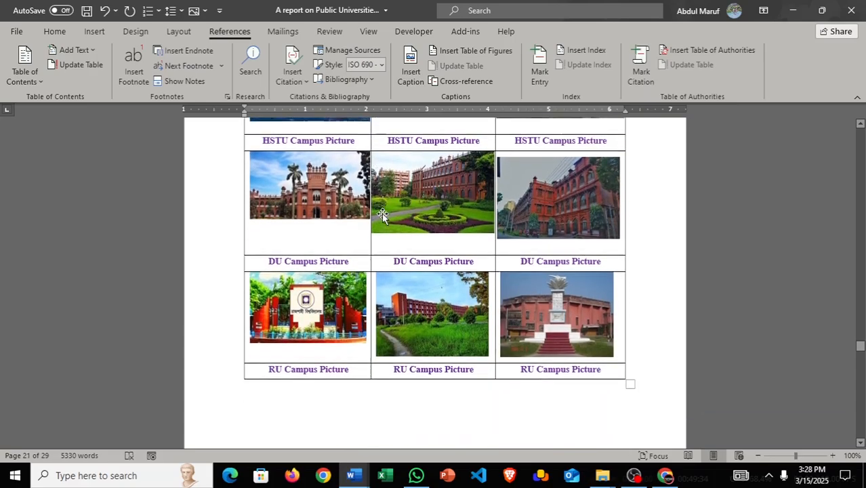
pyautogui.scroll(-10, 382, 213)
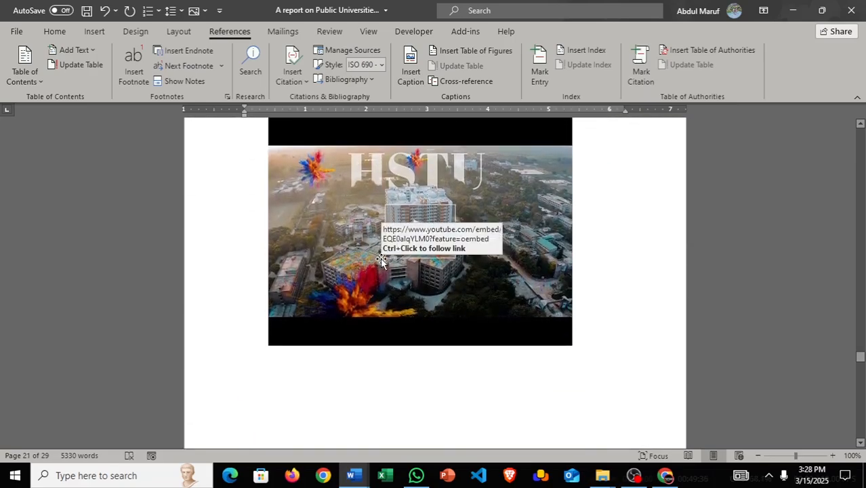
pyautogui.scroll(-15, 382, 260)
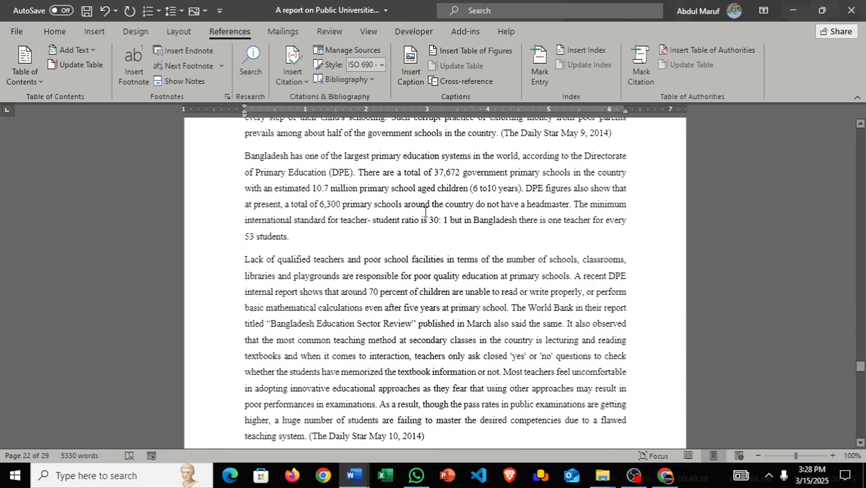
pyautogui.scroll(-15, 426, 212)
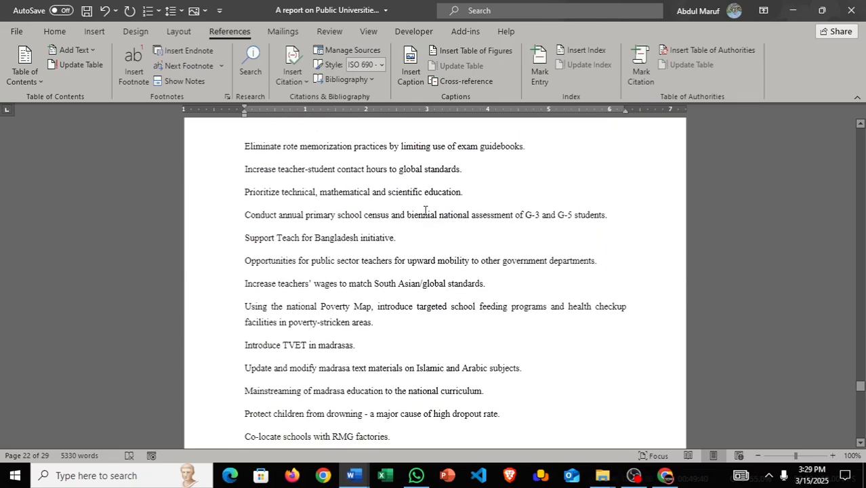
pyautogui.scroll(-20, 425, 212)
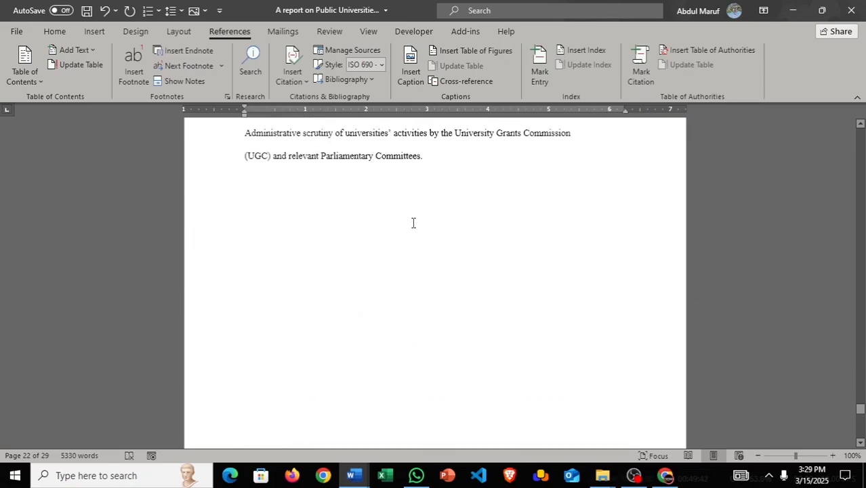
pyautogui.scroll(-20, 413, 222)
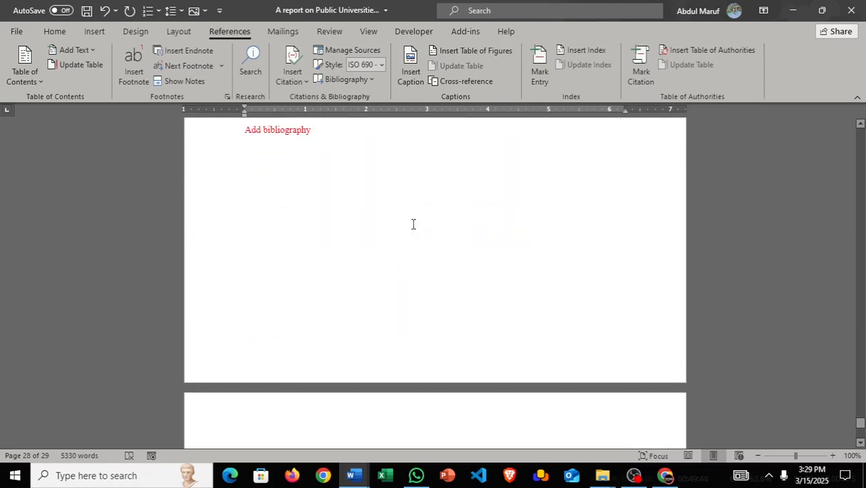
pyautogui.scroll(-6, 413, 224)
pyautogui.scroll(7, 413, 227)
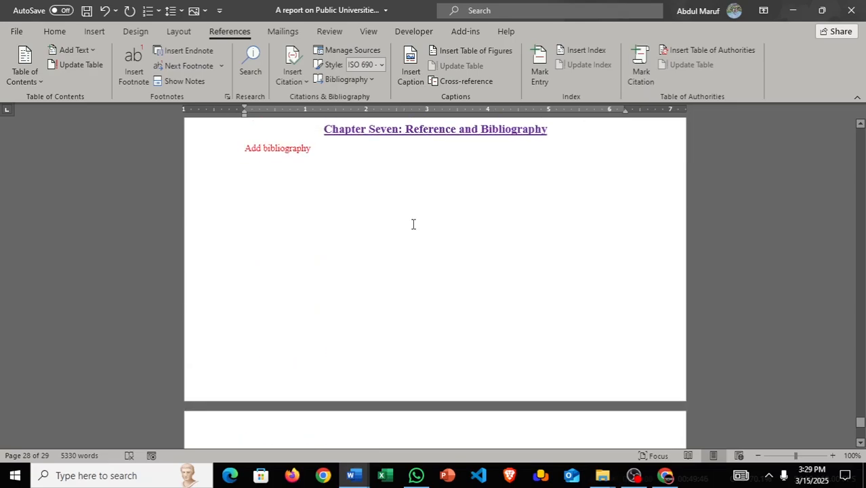
pyautogui.click(297, 206)
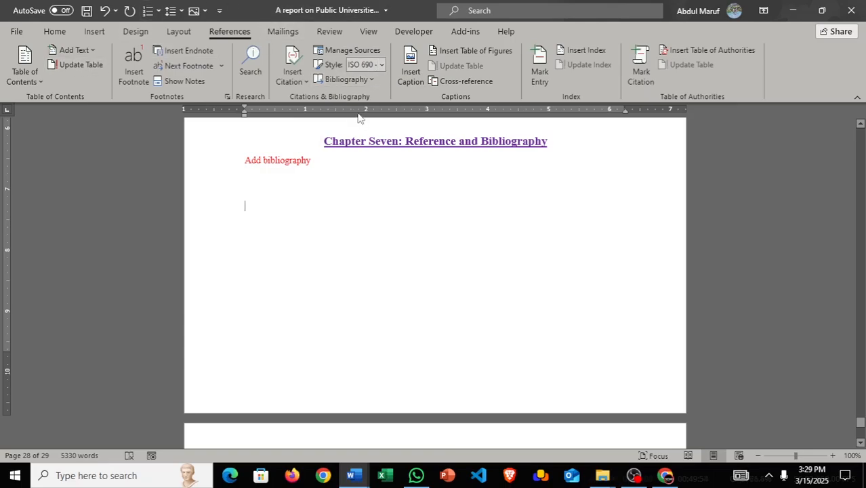
pyautogui.click(321, 231)
pyautogui.click(344, 79)
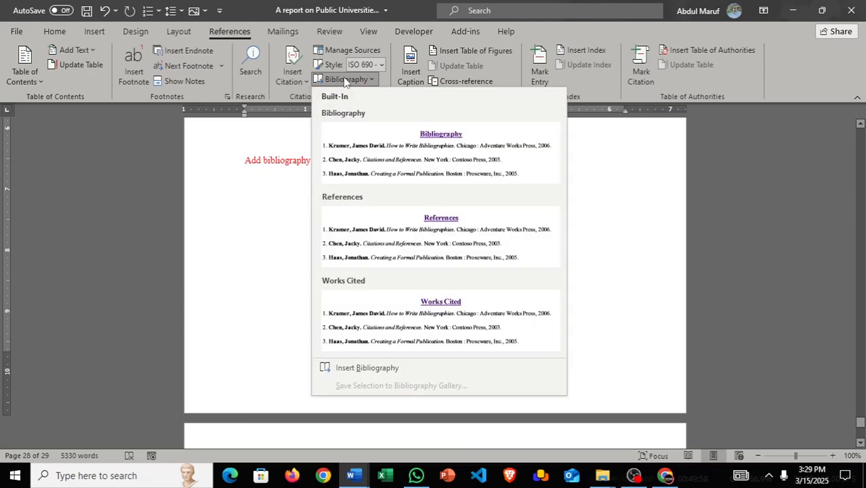
pyautogui.click(408, 139)
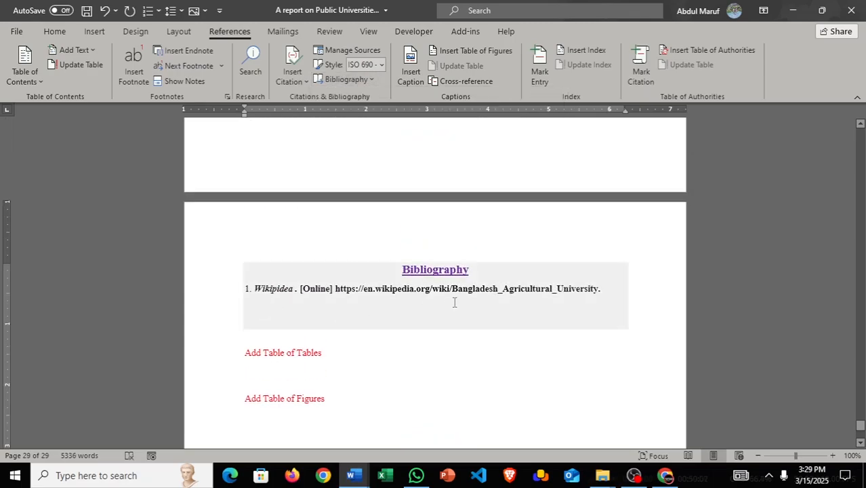
pyautogui.scroll(5, 454, 303)
pyautogui.scroll(-5, 313, 368)
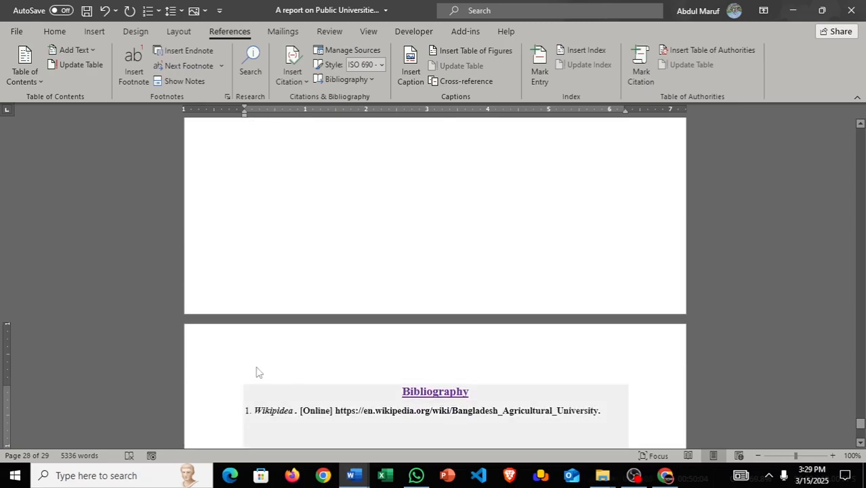
# - Insert a table of tables using the Table caption label on the blank line below "Add Table of Tables"
pyautogui.scroll(-5, 433, 290)
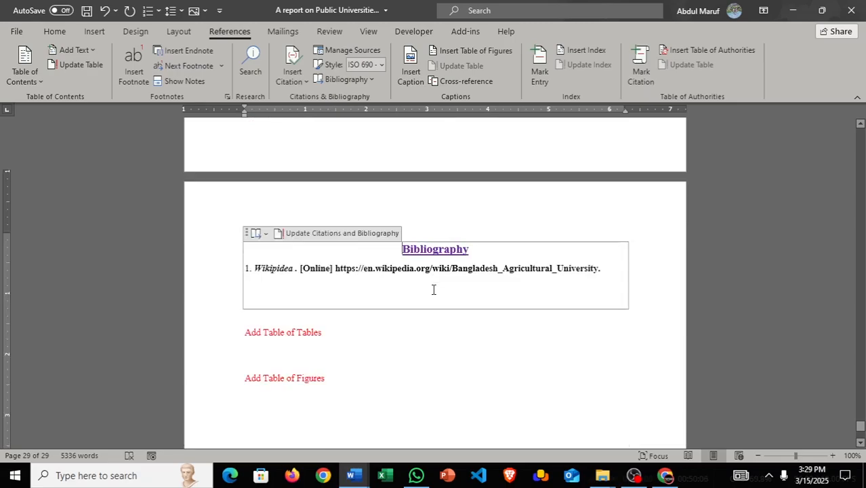
pyautogui.click(299, 232)
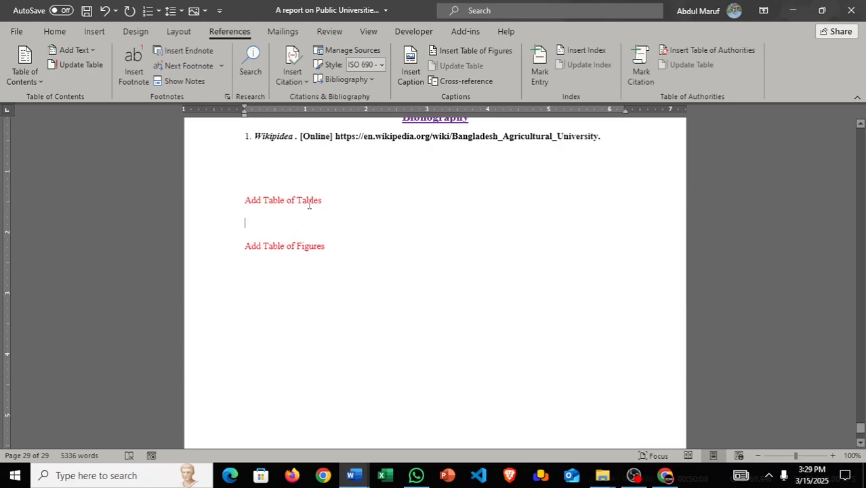
pyautogui.click(480, 52)
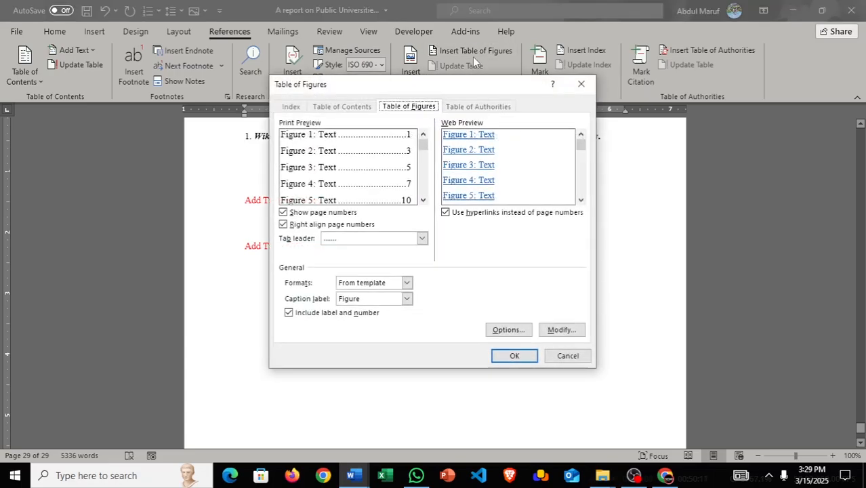
pyautogui.click(406, 298)
pyautogui.click(370, 335)
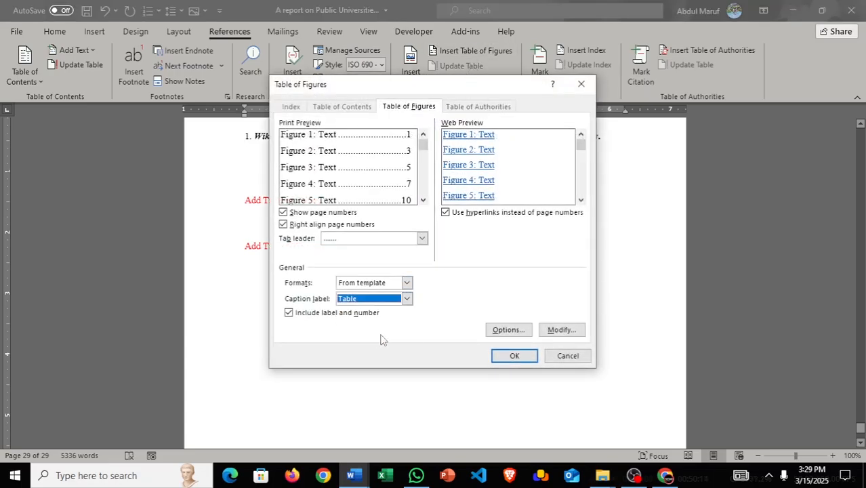
pyautogui.click(516, 356)
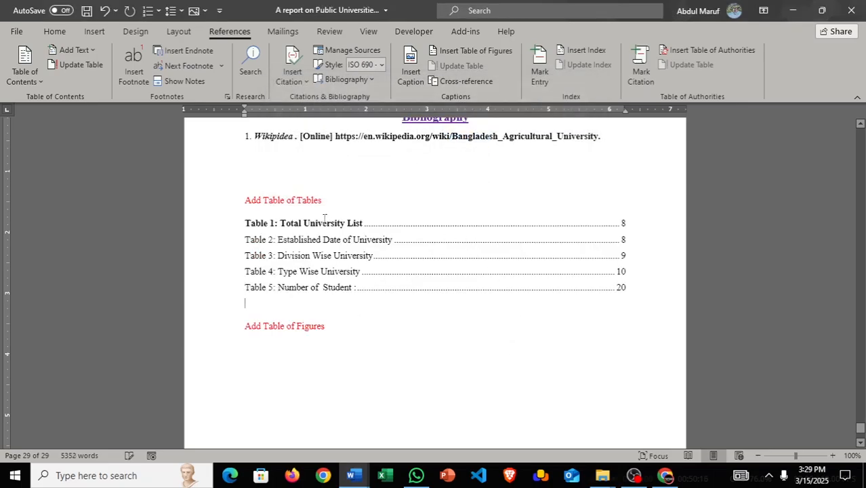
# - Insert a table of figures using the Figure caption label below "Add Table of Figures"
pyautogui.scroll(-3, 298, 290)
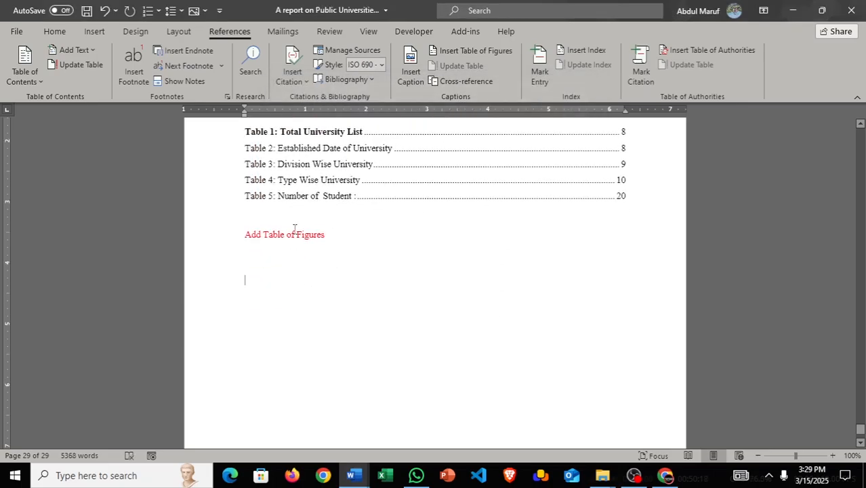
pyautogui.click(487, 52)
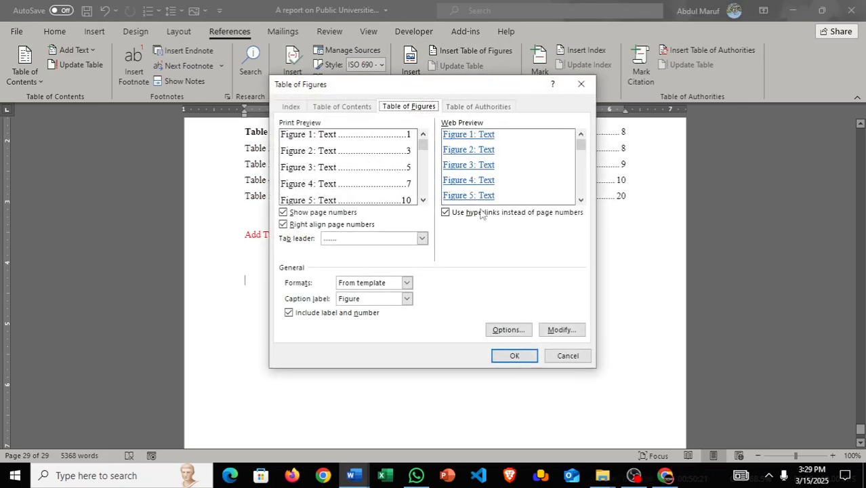
pyautogui.click(515, 356)
pyautogui.scroll(-8, 366, 249)
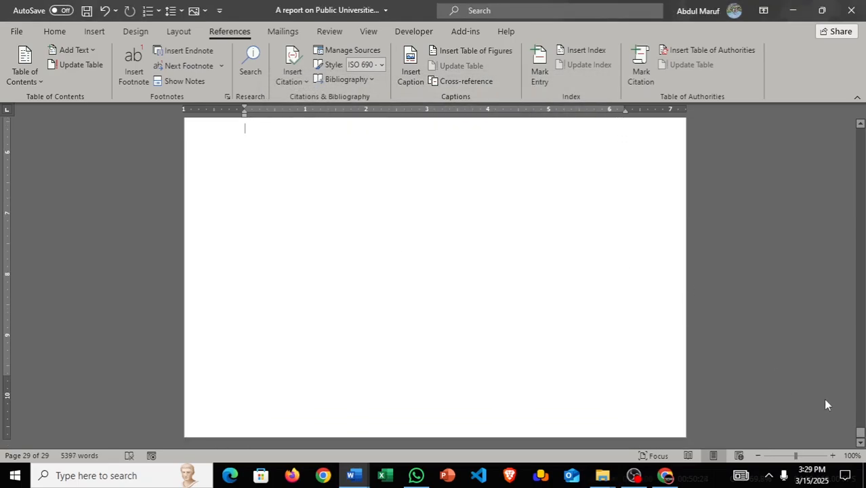
# - Insert the "Automatic Table 2" table of contents on the empty line above the Task list on page 2
pyautogui.scroll(3, 841, 406)
pyautogui.moveTo(860, 431); pyautogui.dragTo(826, 74)
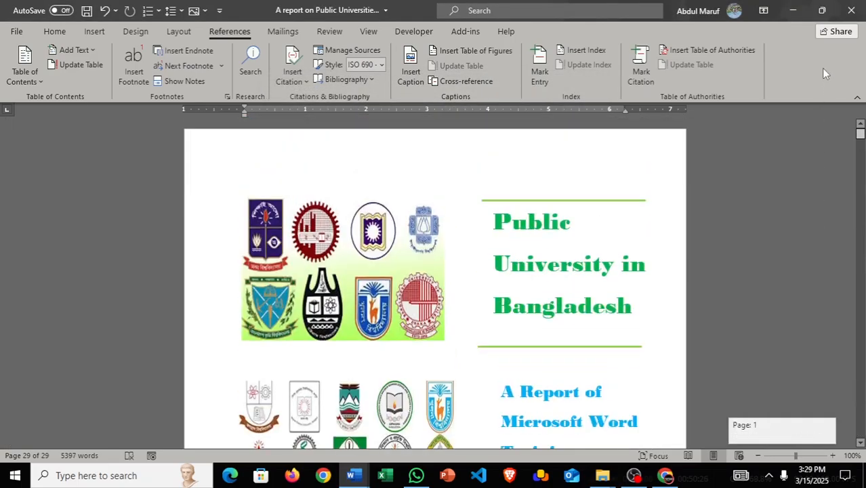
pyautogui.scroll(-15, 476, 300)
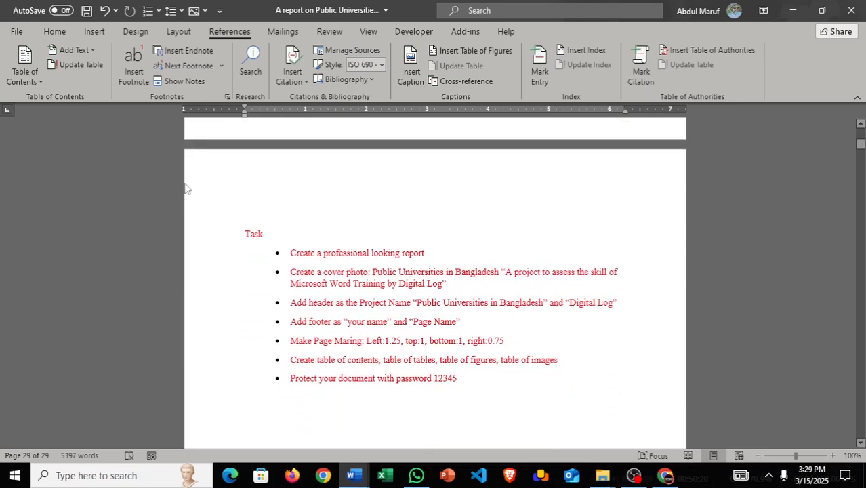
pyautogui.click(265, 202)
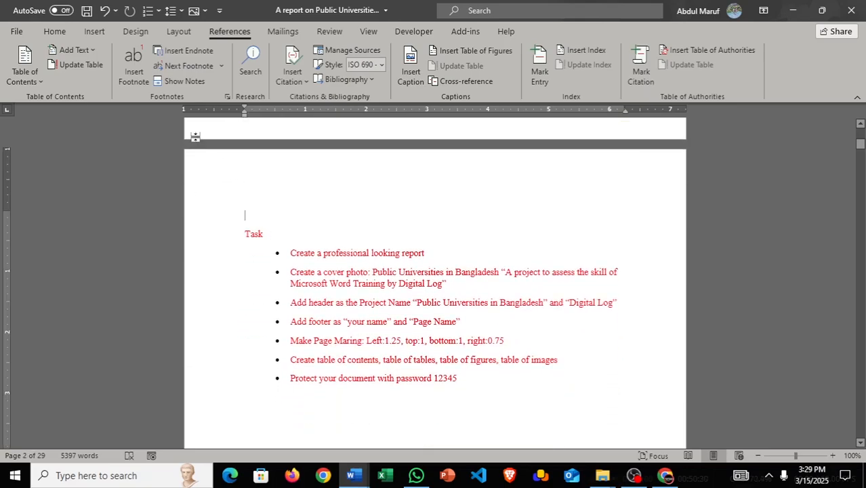
pyautogui.click(31, 61)
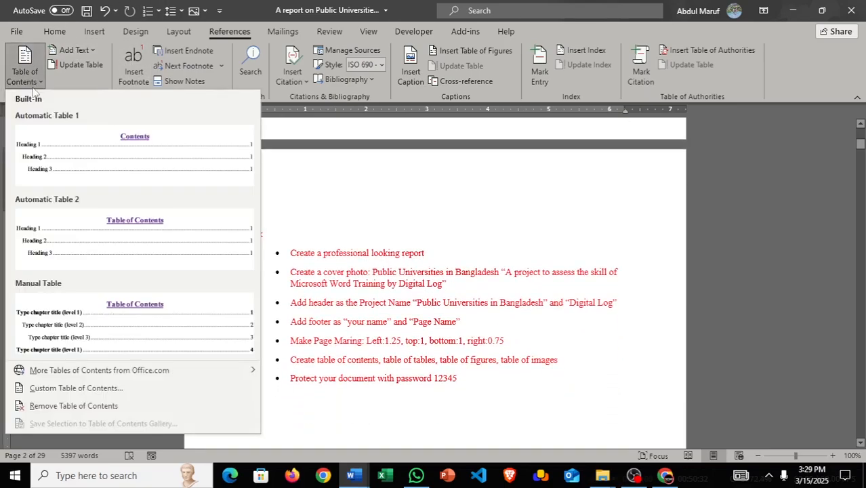
pyautogui.click(156, 248)
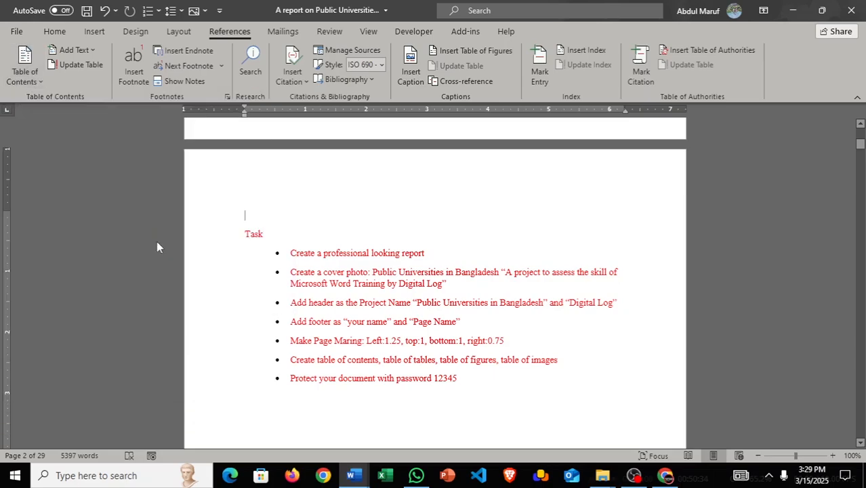
pyautogui.scroll(12, 423, 309)
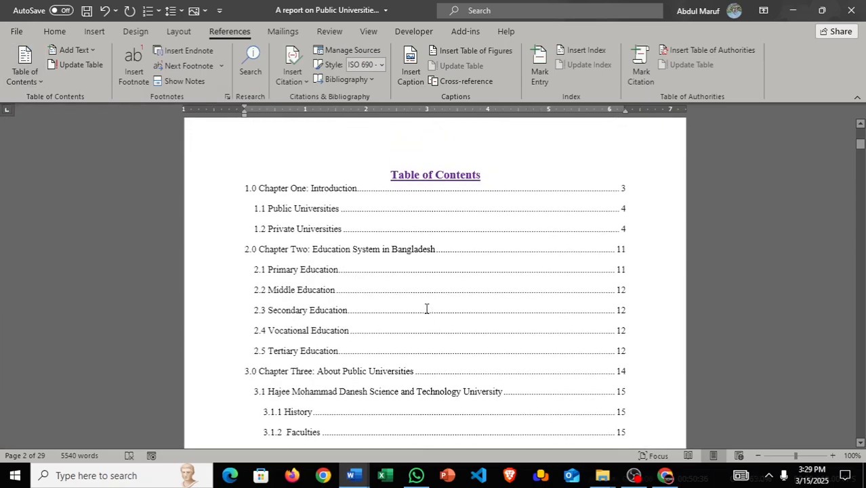
pyautogui.scroll(3, 432, 312)
pyautogui.scroll(13, 491, 324)
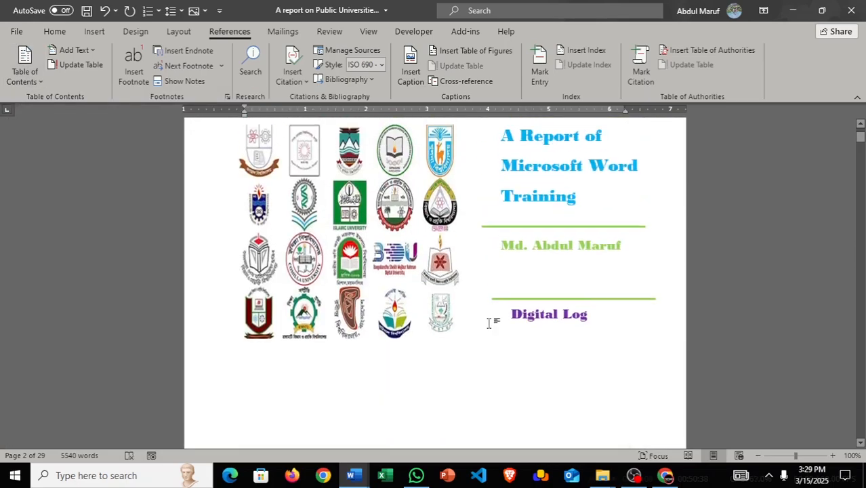
pyautogui.scroll(-14, 489, 318)
# - Enter "Public University in Bangladesh" as the page header above Chapter One
pyautogui.scroll(-5, 494, 320)
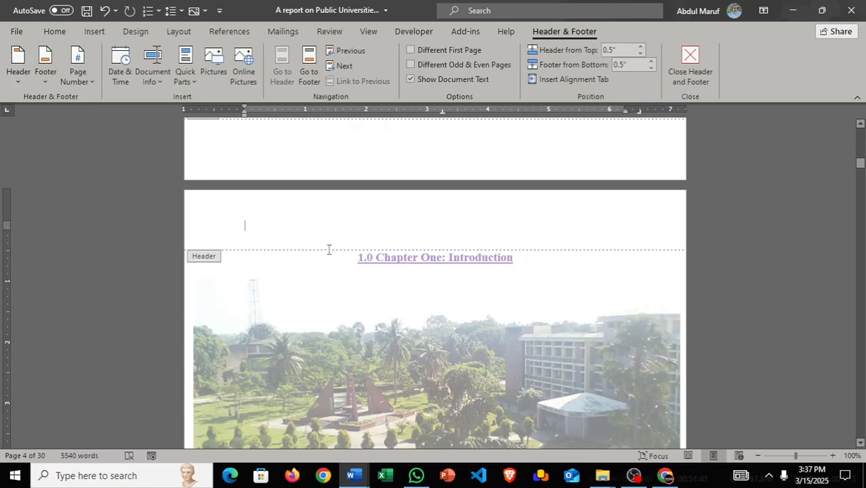
pyautogui.scroll(4, 383, 270)
pyautogui.scroll(-8, 384, 270)
pyautogui.scroll(1, 393, 274)
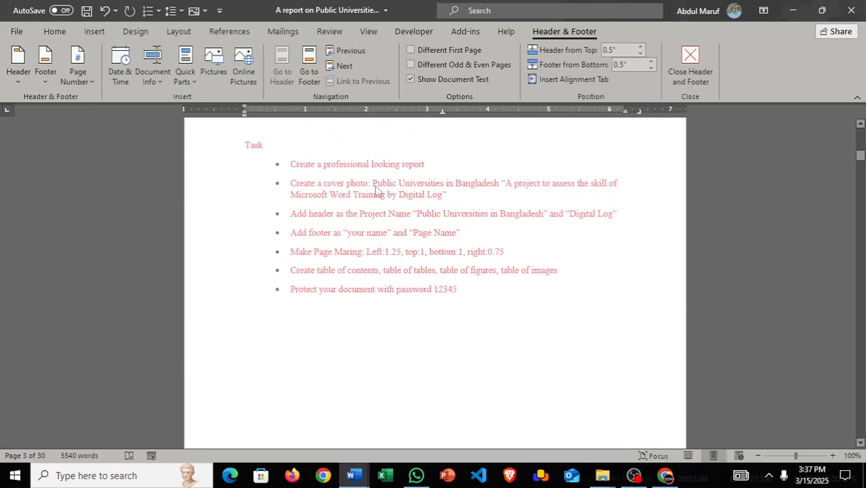
pyautogui.scroll(-10, 379, 192)
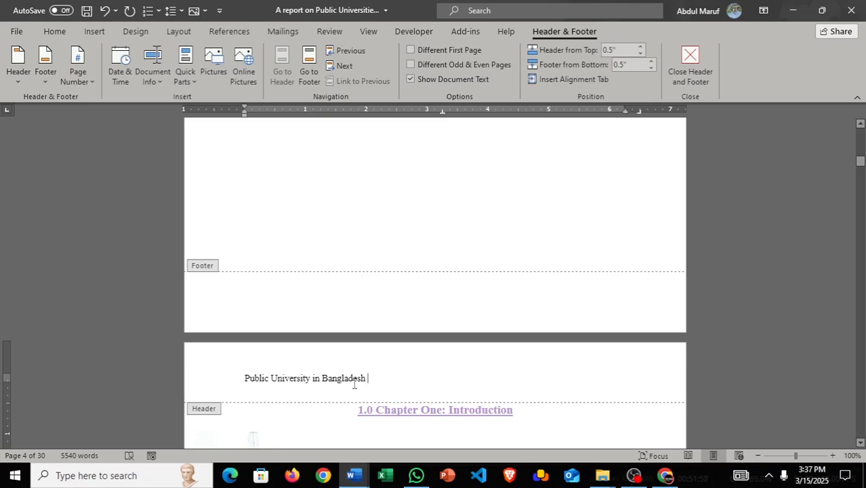
# - Color the "Public University in Bangladesh" header text purple and return to the document body
pyautogui.click(197, 380)
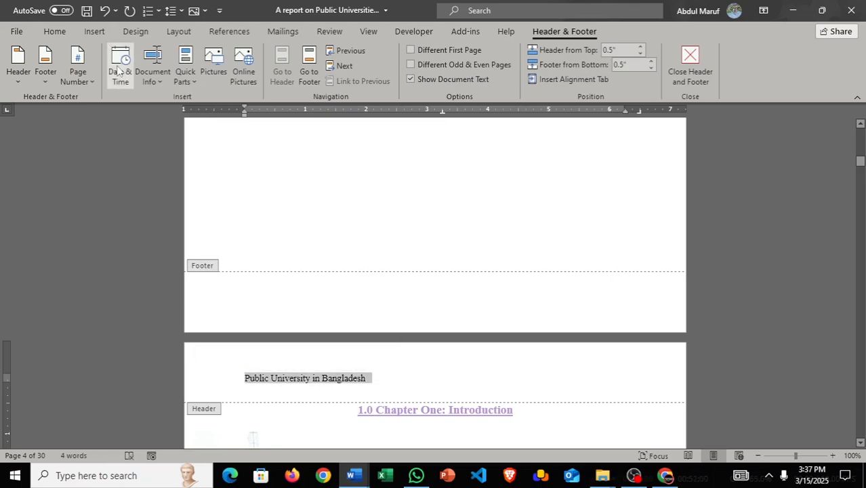
pyautogui.click(55, 32)
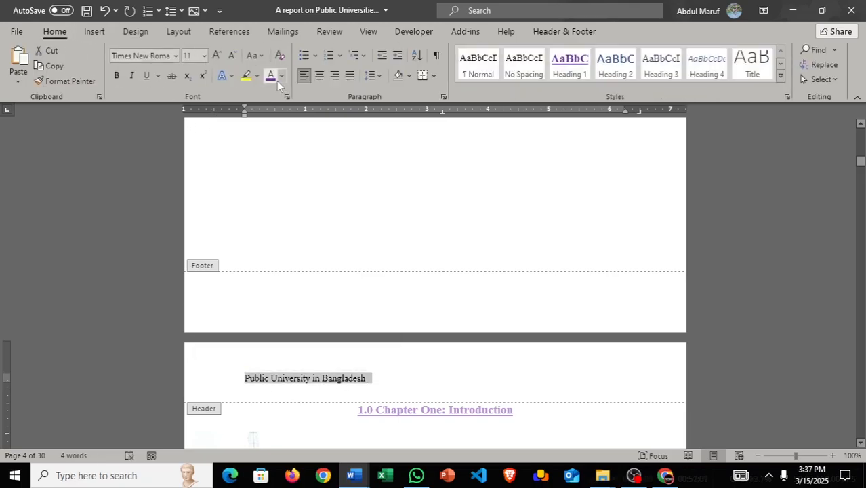
pyautogui.click(276, 80)
pyautogui.doubleClick(366, 205)
pyautogui.scroll(15, 366, 203)
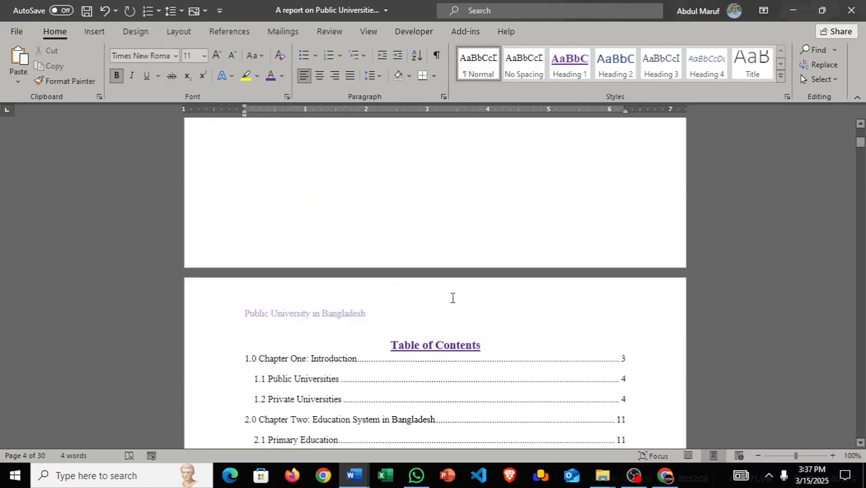
# - Open the "Public University in Bangladesh" page header above Chapter One for editing and browse the built-in header layouts
pyautogui.scroll(-10, 452, 312)
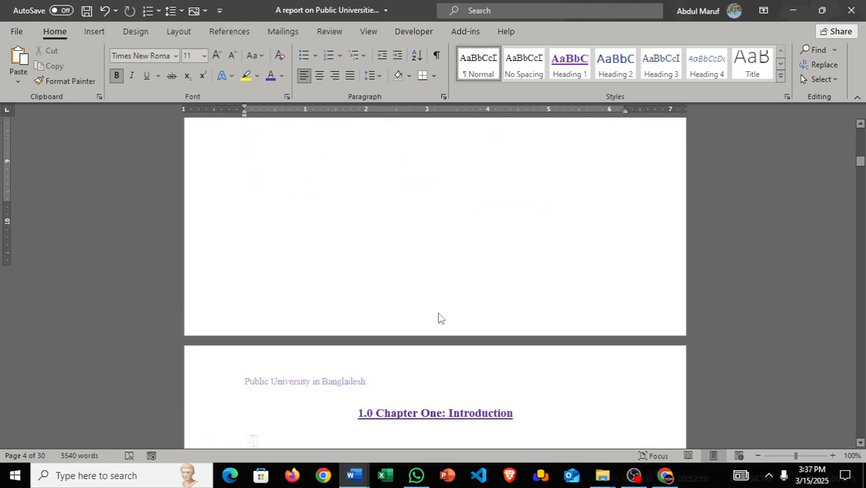
pyautogui.scroll(-2, 438, 318)
pyautogui.click(337, 310)
pyautogui.doubleClick(337, 309)
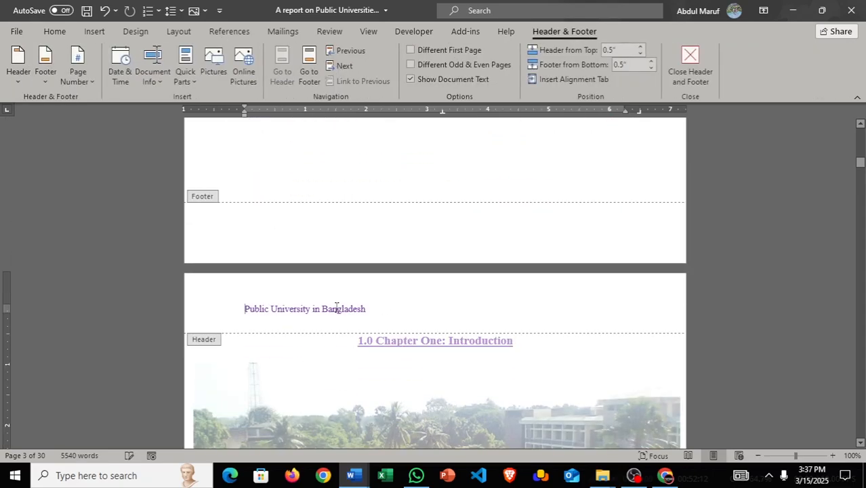
pyautogui.click(28, 84)
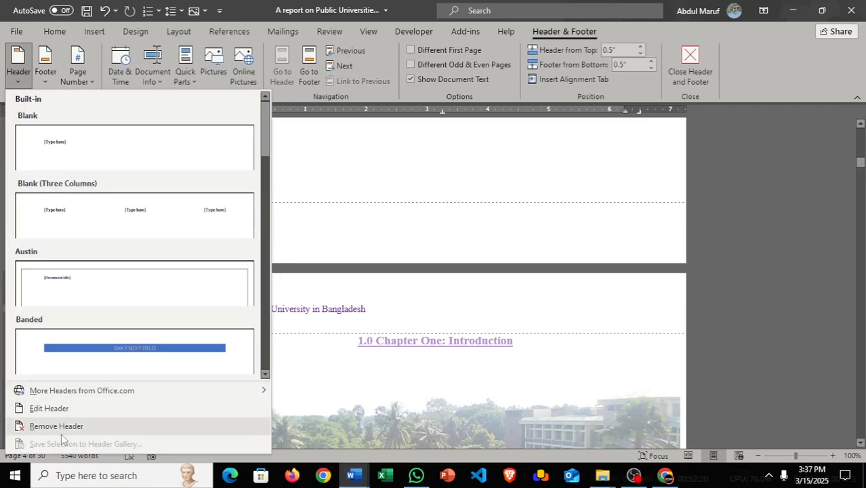
pyautogui.click(447, 301)
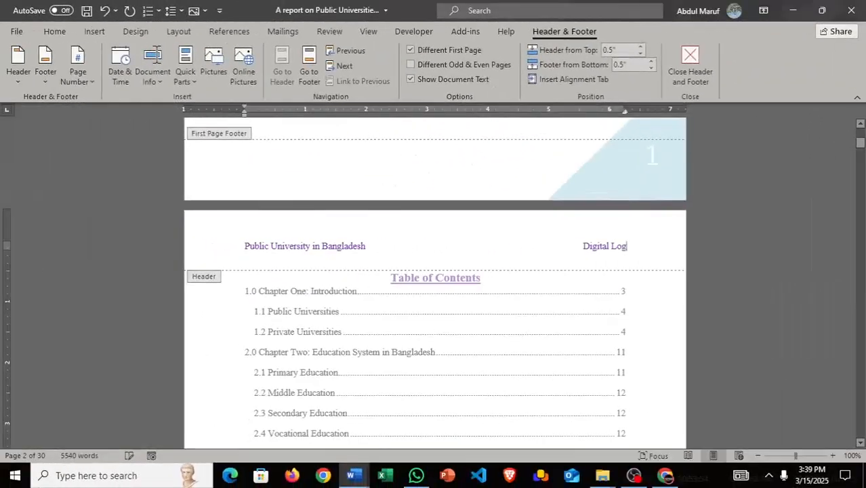
# - Make the "Digital Log" header text bold and return to the document body
pyautogui.moveTo(631, 249); pyautogui.dragTo(583, 246)
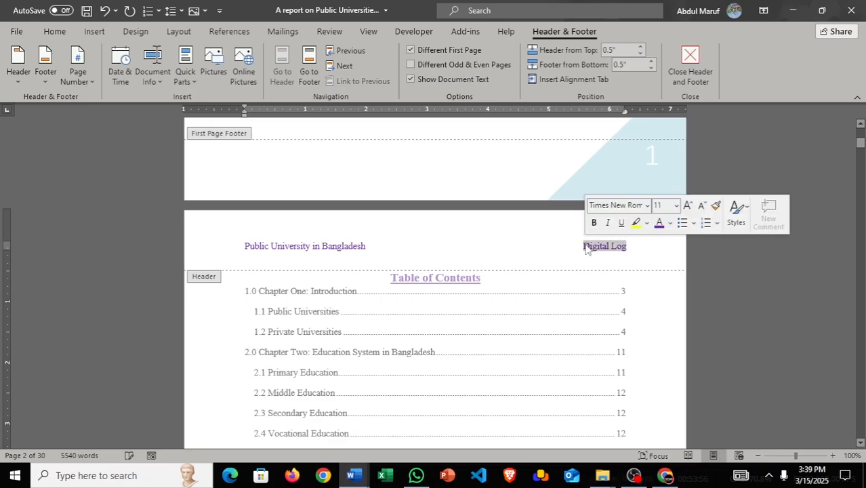
pyautogui.click(54, 32)
pyautogui.click(116, 75)
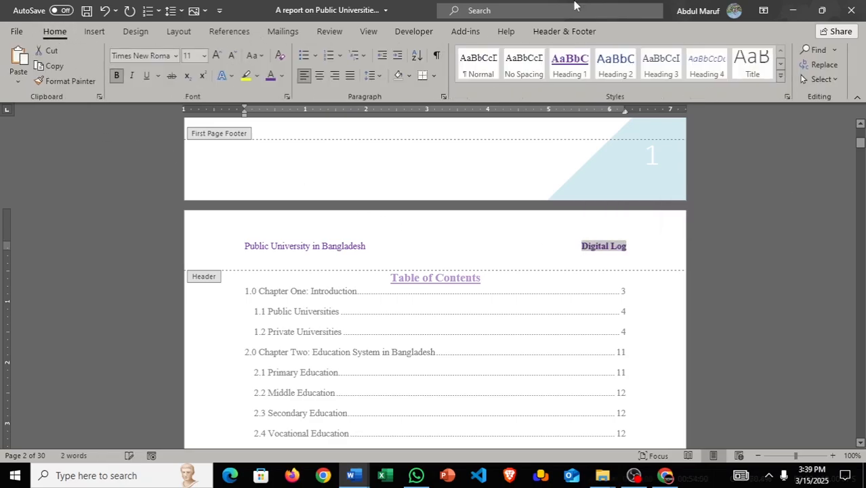
pyautogui.click(586, 33)
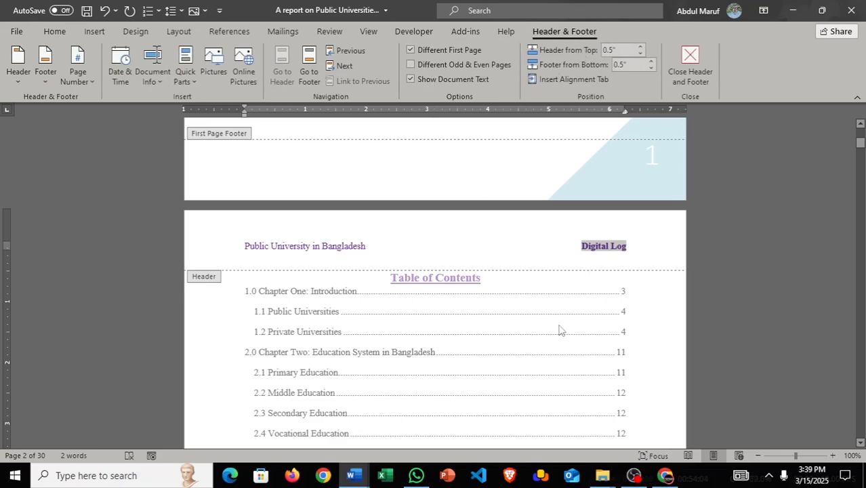
pyautogui.doubleClick(526, 372)
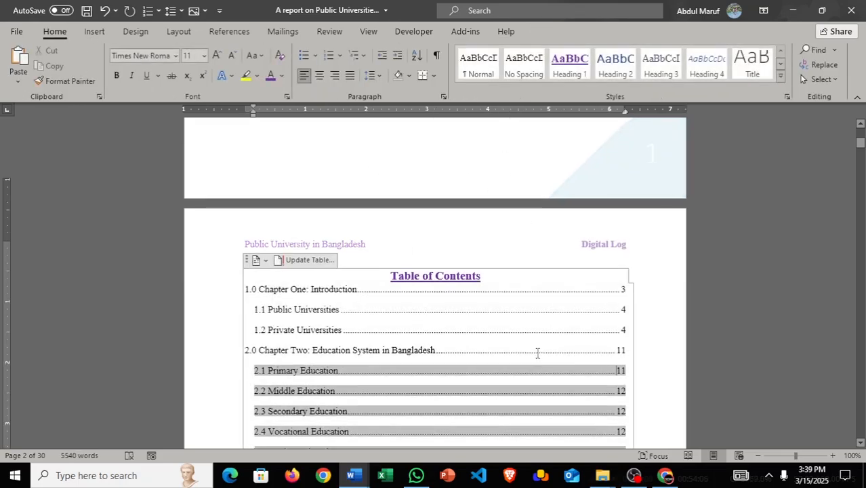
# - Check the page header on the cover page, the table of contents pages and the Task page
pyautogui.scroll(-15, 543, 346)
pyautogui.scroll(1, 557, 429)
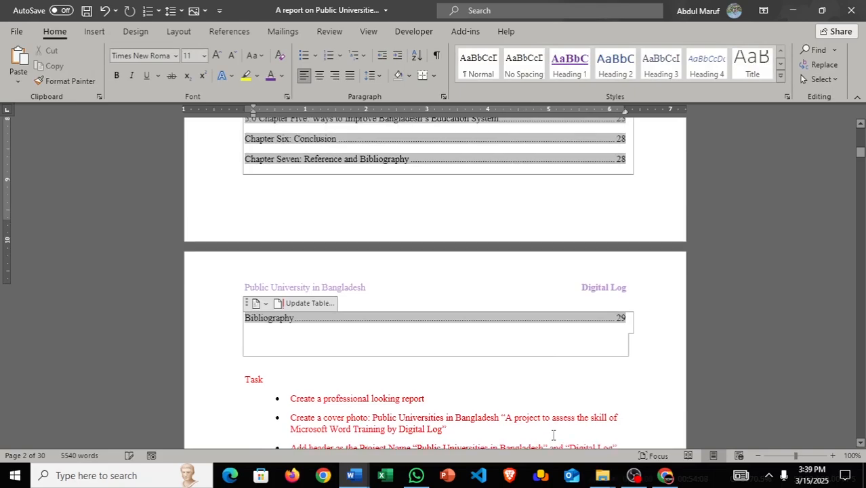
pyautogui.scroll(-12, 558, 430)
pyautogui.scroll(15, 558, 420)
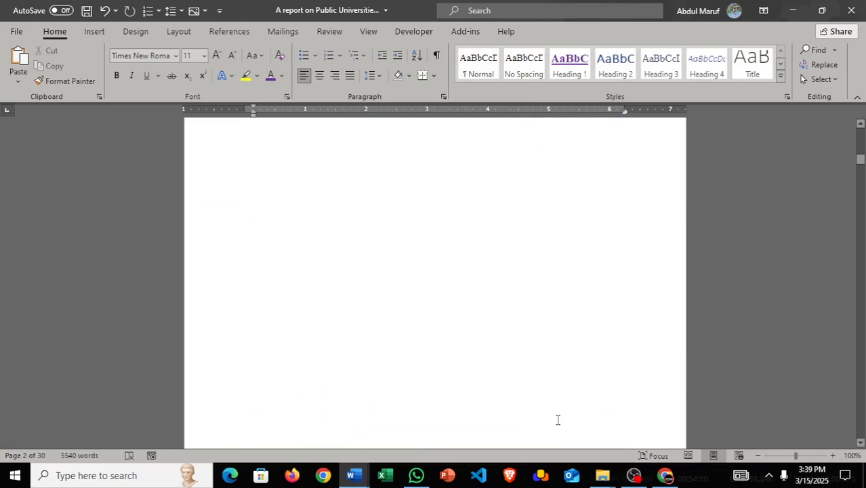
pyautogui.scroll(10, 592, 393)
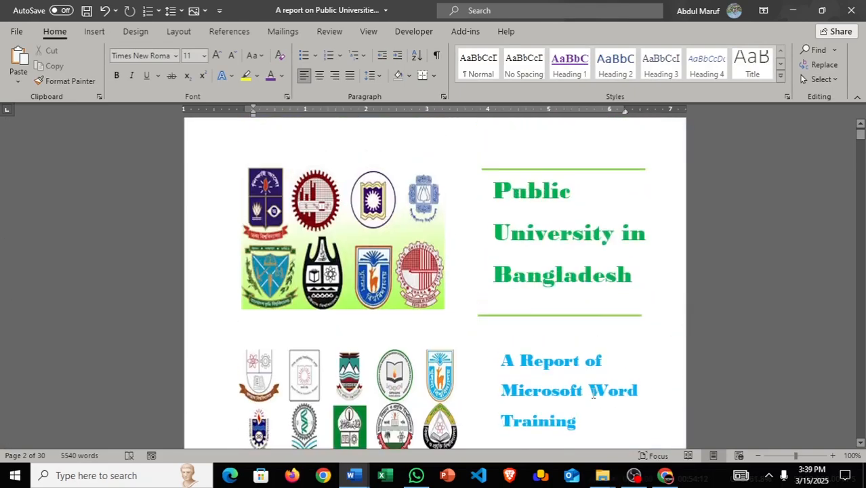
pyautogui.scroll(-13, 576, 374)
pyautogui.scroll(-4, 576, 373)
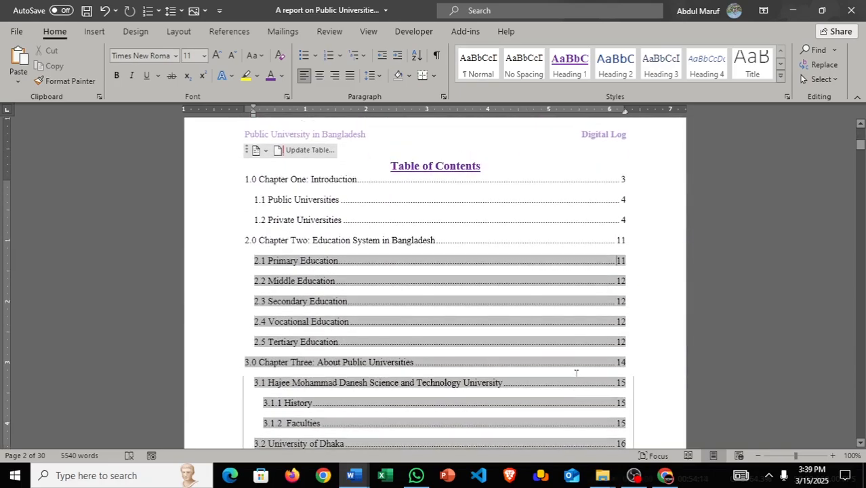
pyautogui.scroll(4, 577, 373)
pyautogui.scroll(-10, 576, 374)
pyautogui.scroll(-7, 576, 373)
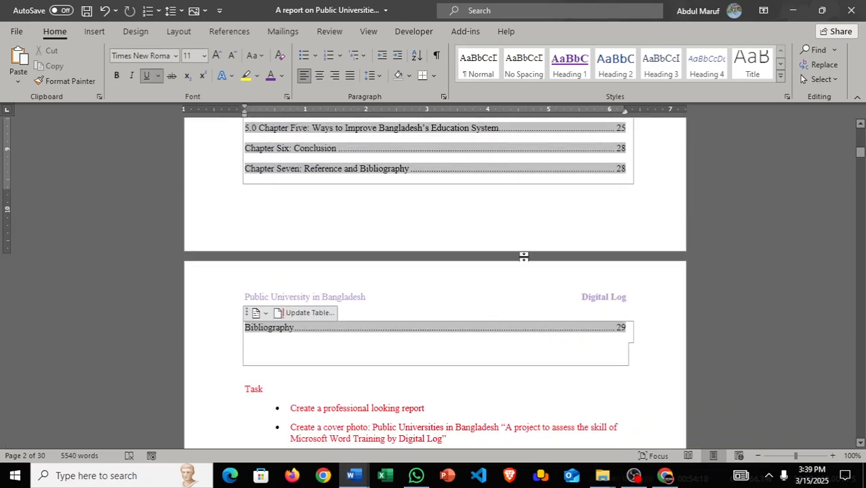
# - Insert a "Plain Number 2" page number at the bottom of the page before Chapter One, and return to the document body
pyautogui.scroll(-15, 523, 257)
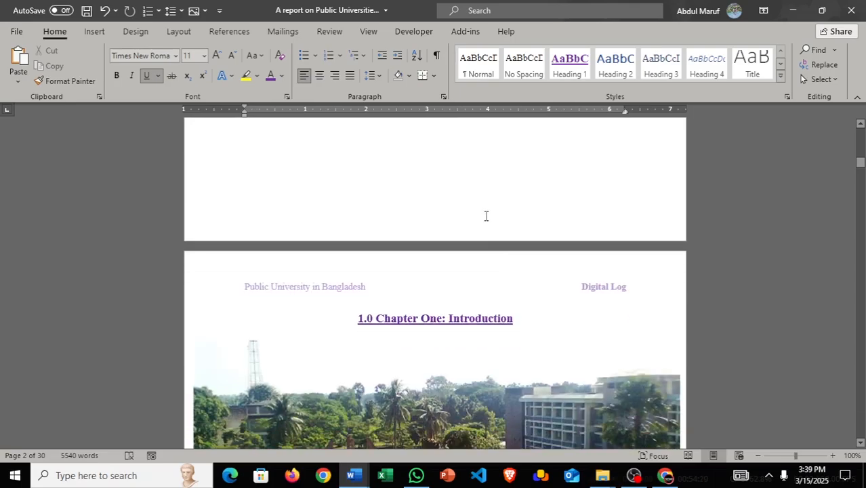
pyautogui.doubleClick(486, 216)
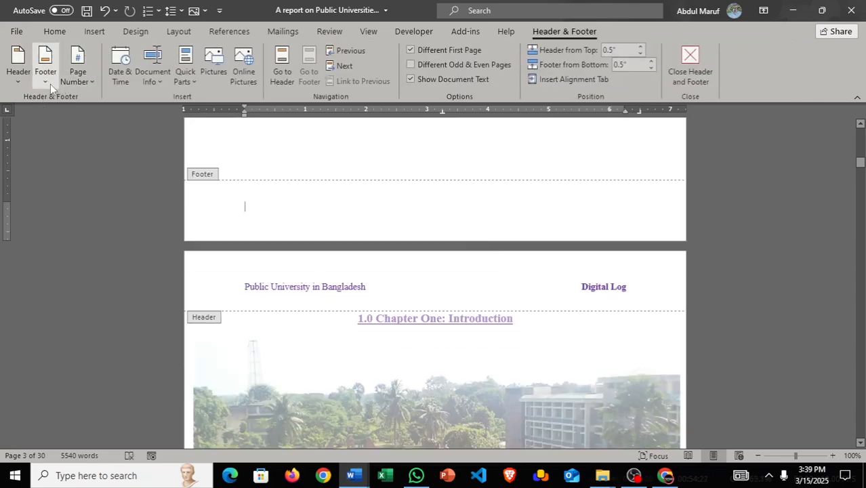
pyautogui.click(80, 82)
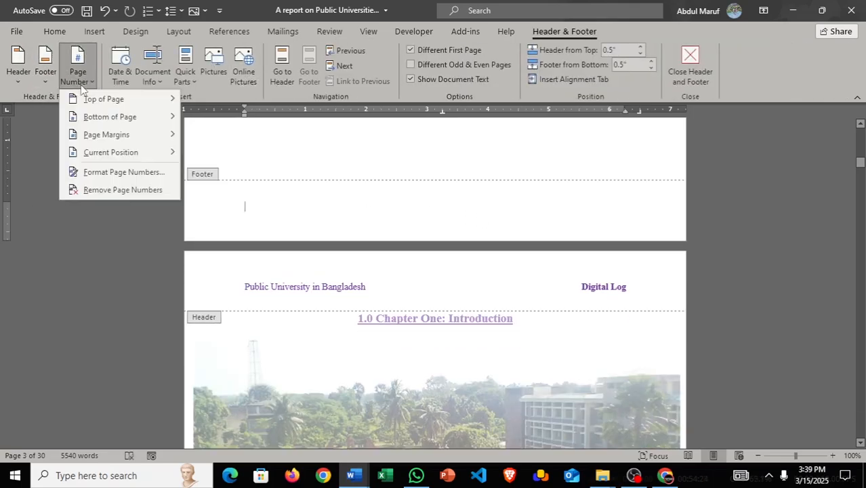
pyautogui.moveTo(88, 117)
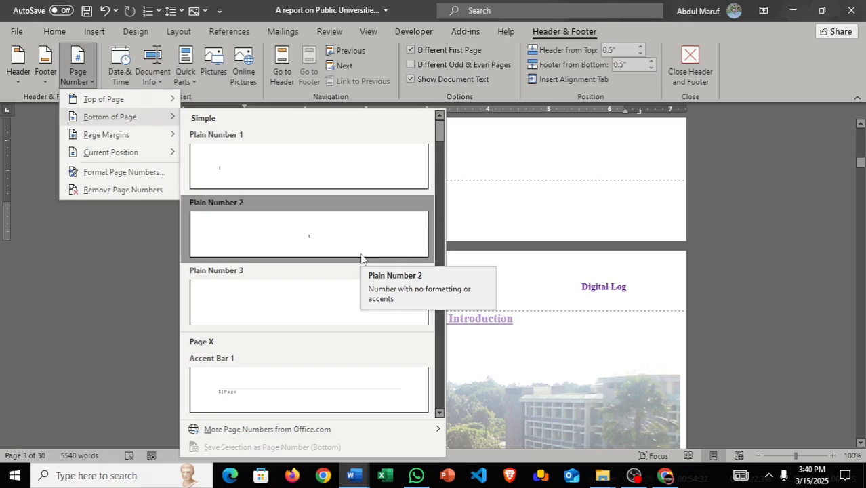
pyautogui.click(360, 254)
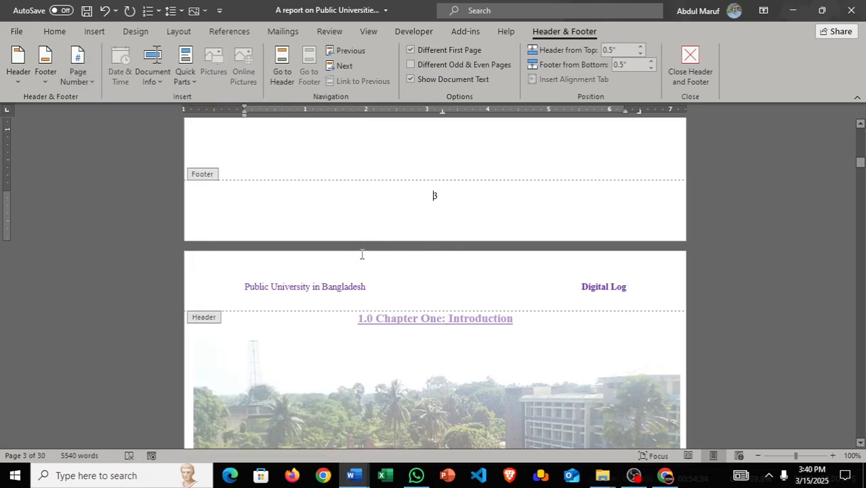
pyautogui.click(47, 80)
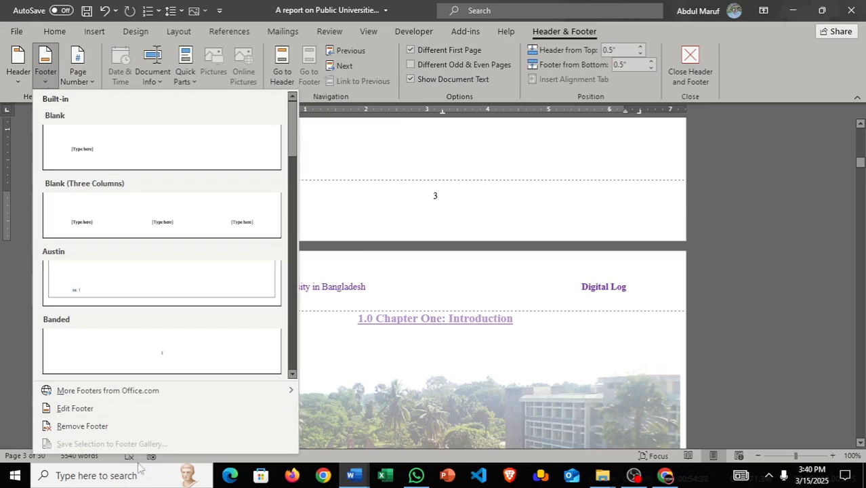
pyautogui.click(74, 408)
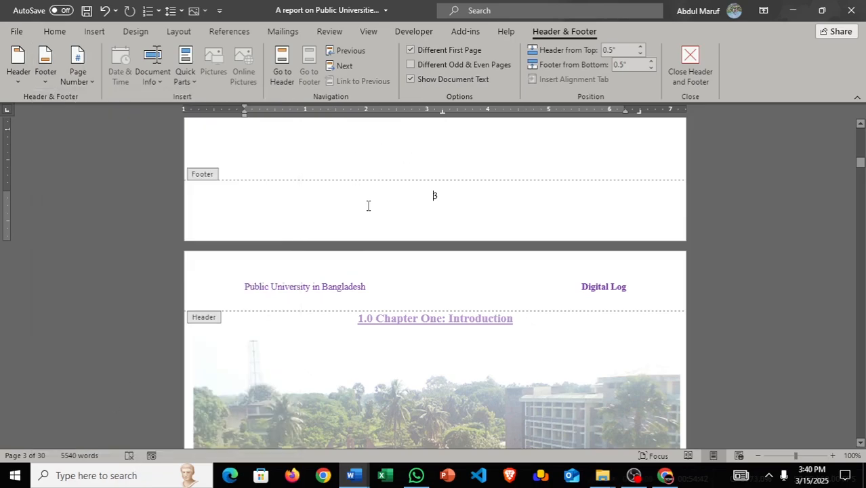
pyautogui.scroll(2, 434, 192)
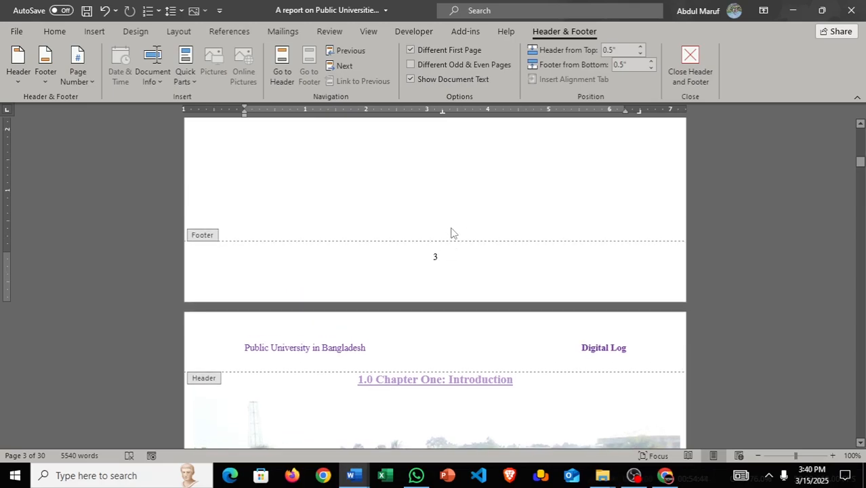
pyautogui.scroll(15, 485, 249)
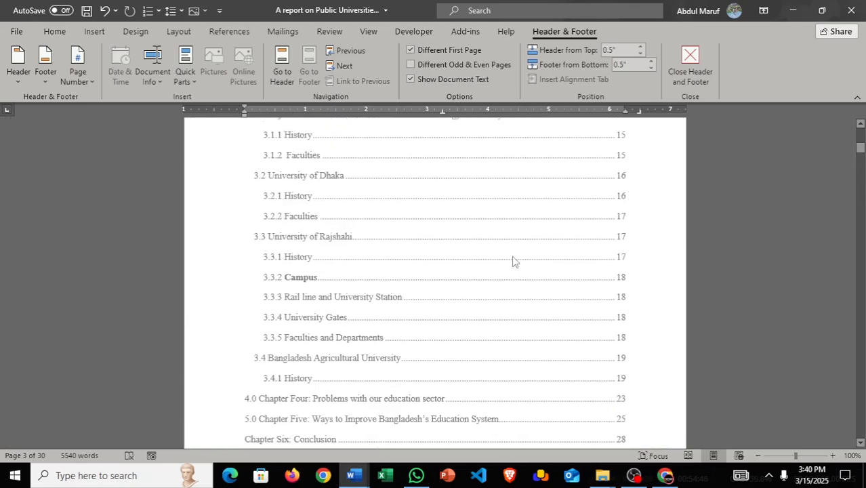
pyautogui.scroll(10, 513, 260)
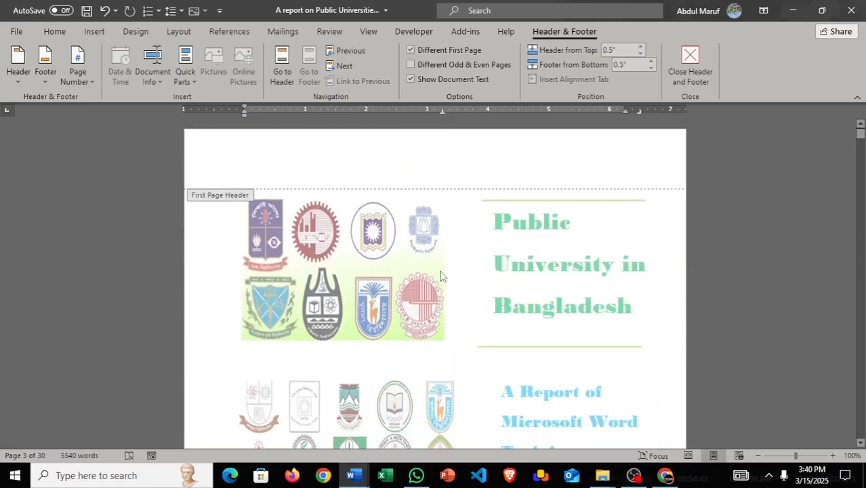
pyautogui.click(422, 273)
pyautogui.click(473, 281)
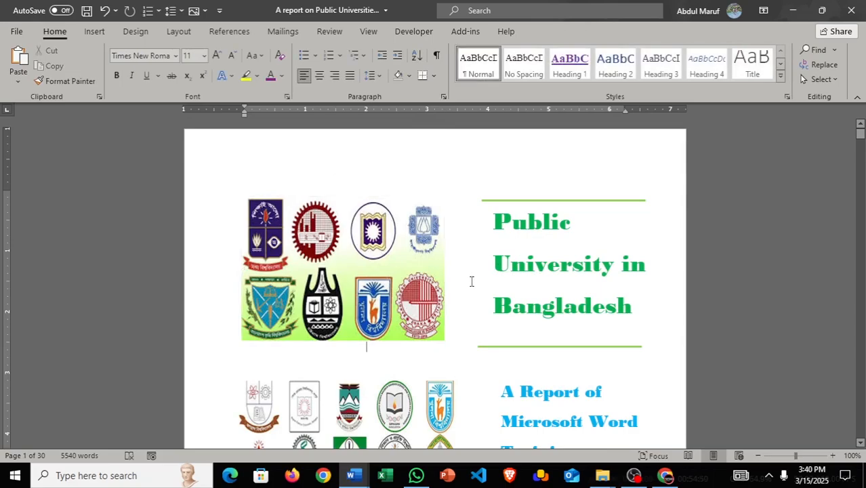
# - Examine the headers and footer page numbers from the cover page through the table of contents to the Task page
pyautogui.scroll(-10, 479, 287)
pyautogui.scroll(4, 483, 301)
pyautogui.scroll(3, 484, 298)
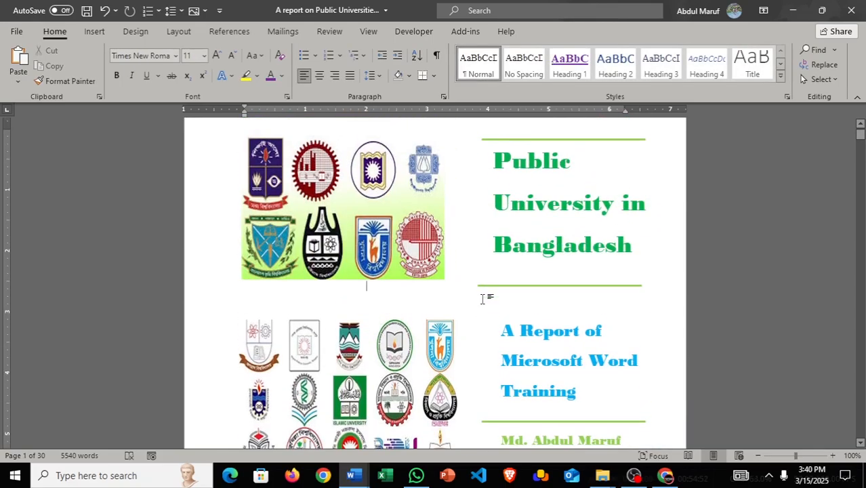
pyautogui.scroll(-9, 485, 296)
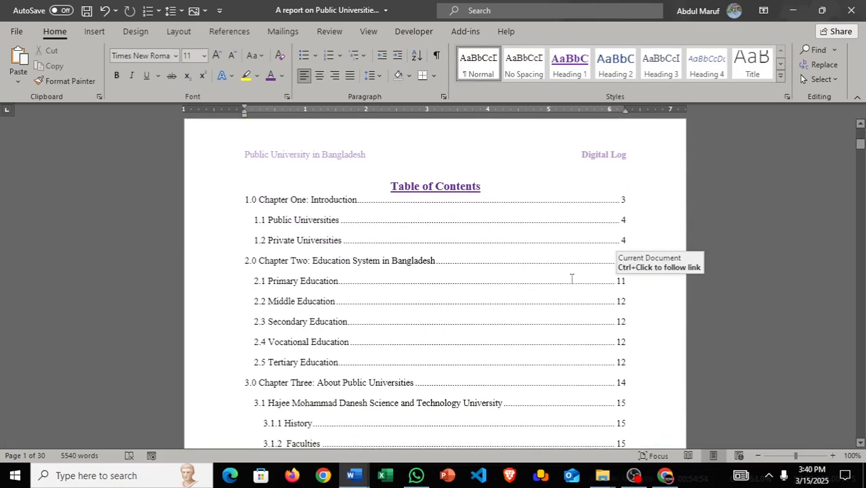
pyautogui.scroll(-2, 571, 278)
pyautogui.scroll(3, 572, 274)
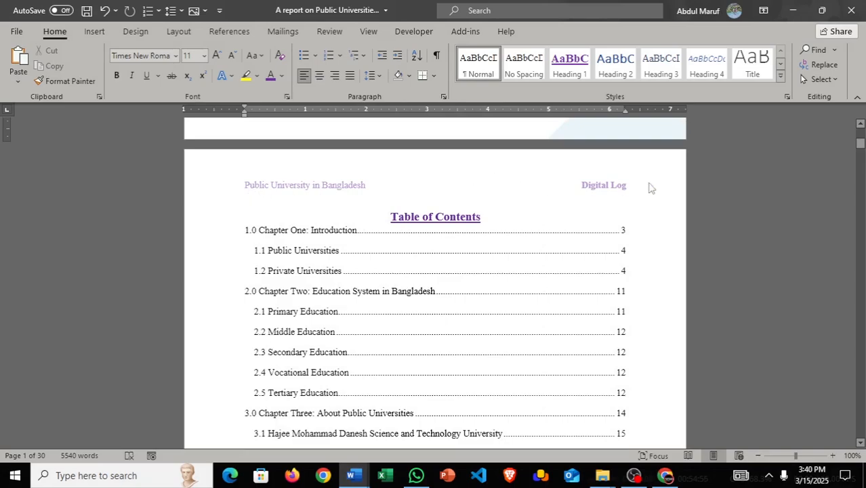
pyautogui.scroll(-13, 483, 264)
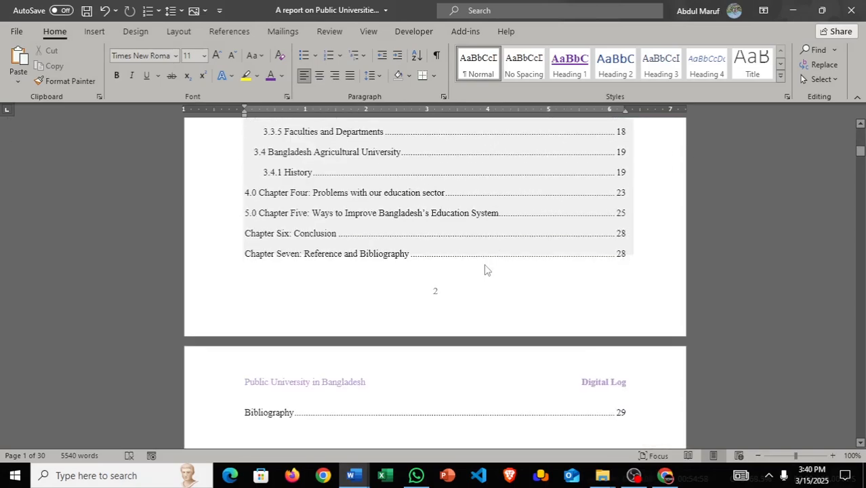
pyautogui.scroll(-3, 515, 283)
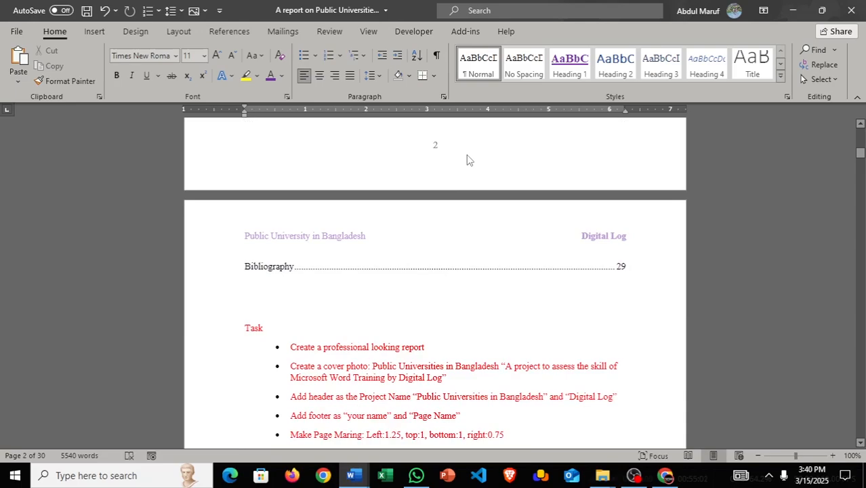
pyautogui.scroll(-15, 566, 292)
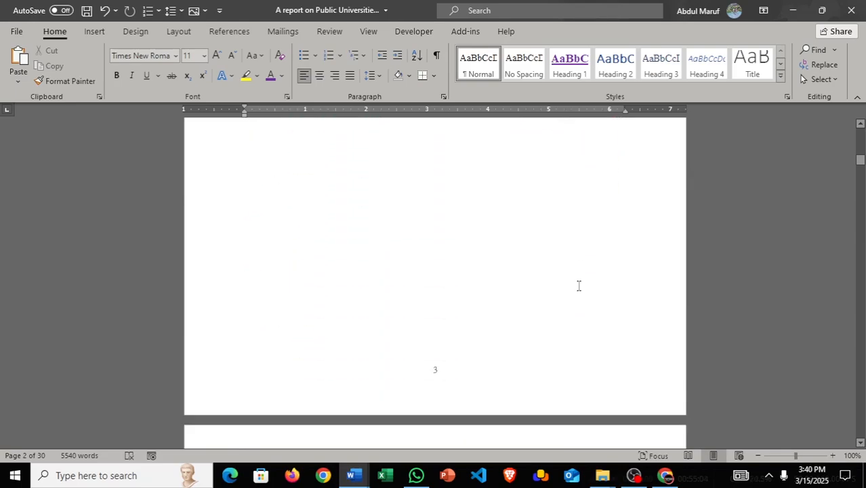
pyautogui.scroll(-4, 578, 288)
# - Delete the red "Task" heading and its bulleted list between the table of contents and Chapter One
pyautogui.scroll(16, 381, 294)
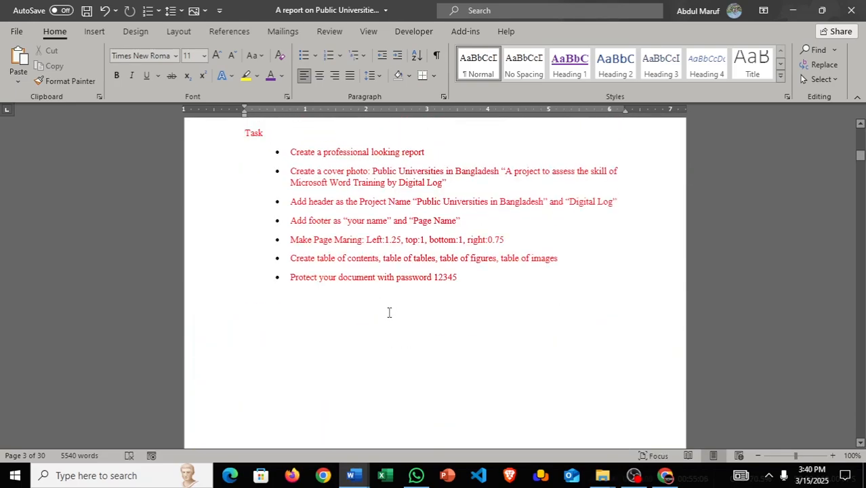
pyautogui.moveTo(388, 311); pyautogui.dragTo(177, 175)
pyautogui.press('Delete')
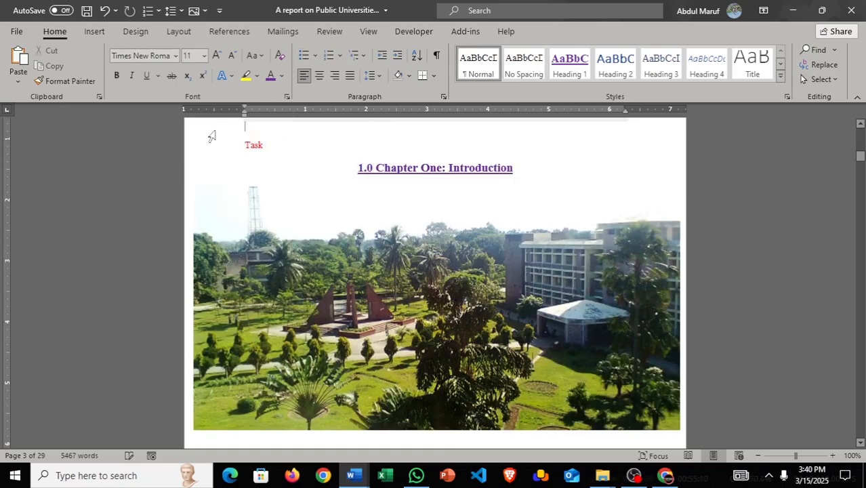
pyautogui.scroll(3, 241, 152)
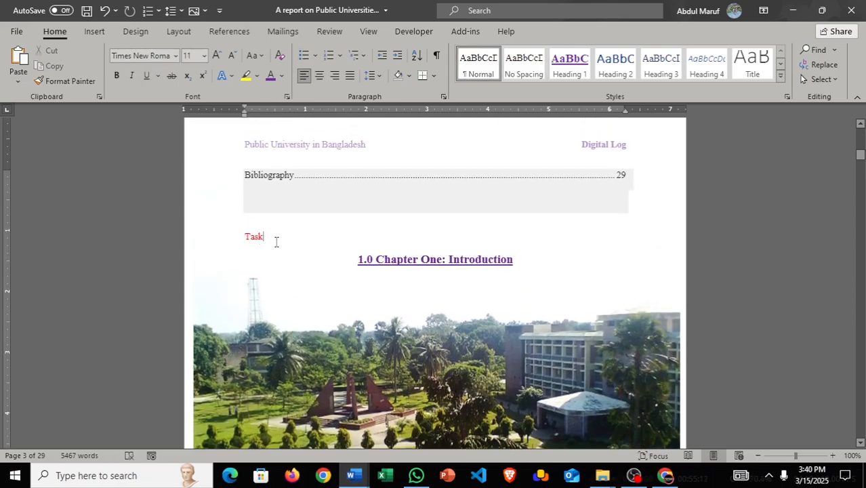
pyautogui.press('BackSpace')
pyautogui.press('BackSpace')
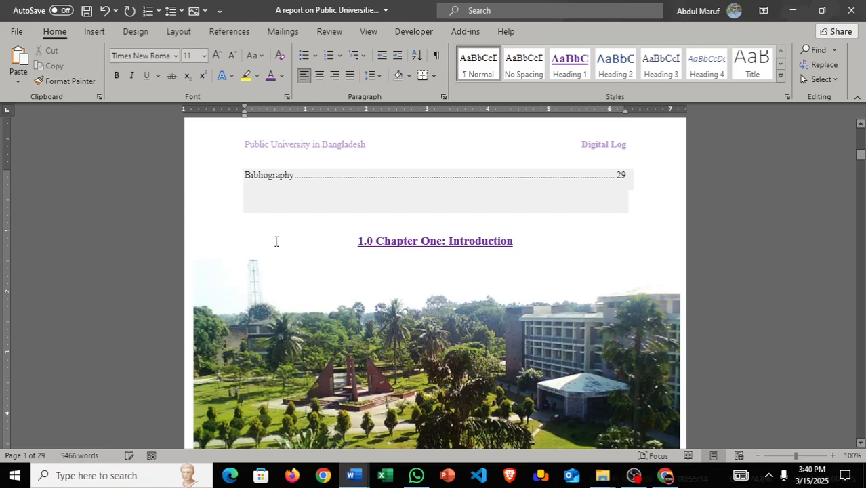
pyautogui.scroll(20, 276, 241)
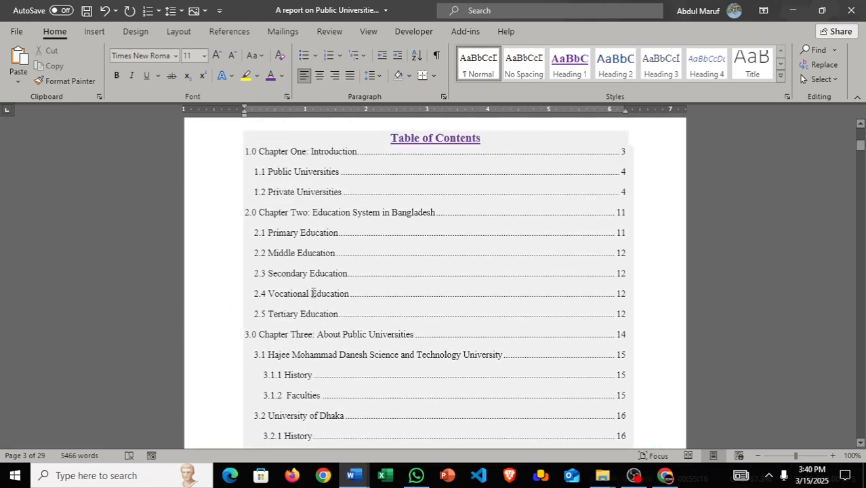
# - Tighten the line spacing of the entire table of contents, trying 1.0 and settling on 1.15
pyautogui.scroll(2, 313, 293)
pyautogui.click(248, 175)
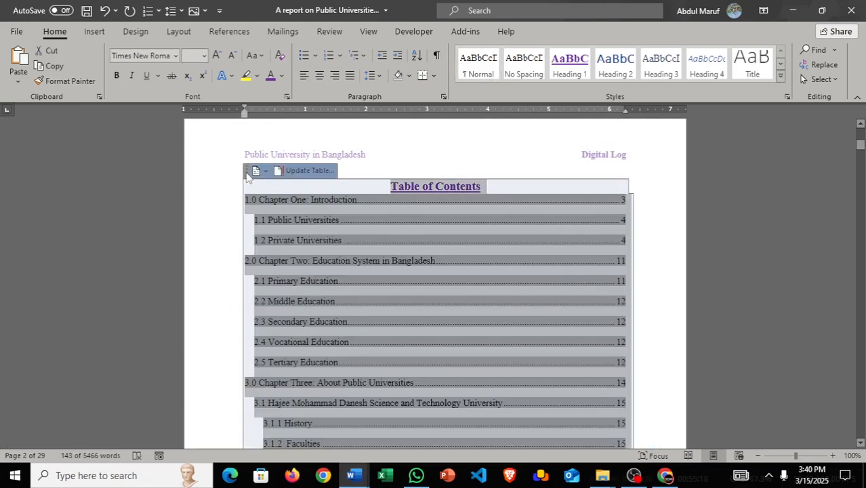
pyautogui.click(377, 76)
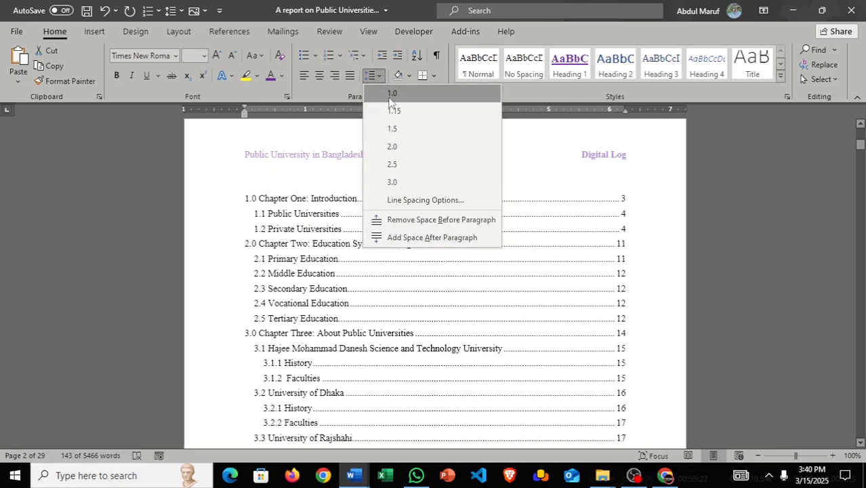
pyautogui.click(392, 92)
pyautogui.scroll(-8, 391, 207)
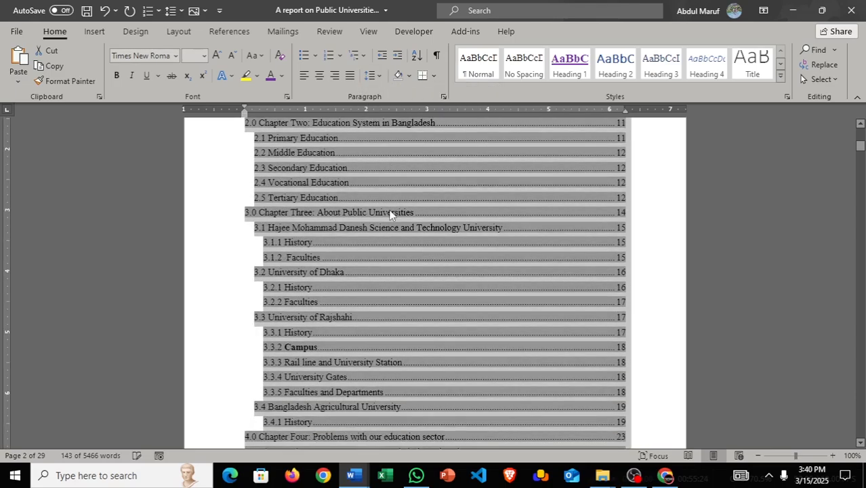
pyautogui.scroll(10, 391, 207)
pyautogui.click(378, 77)
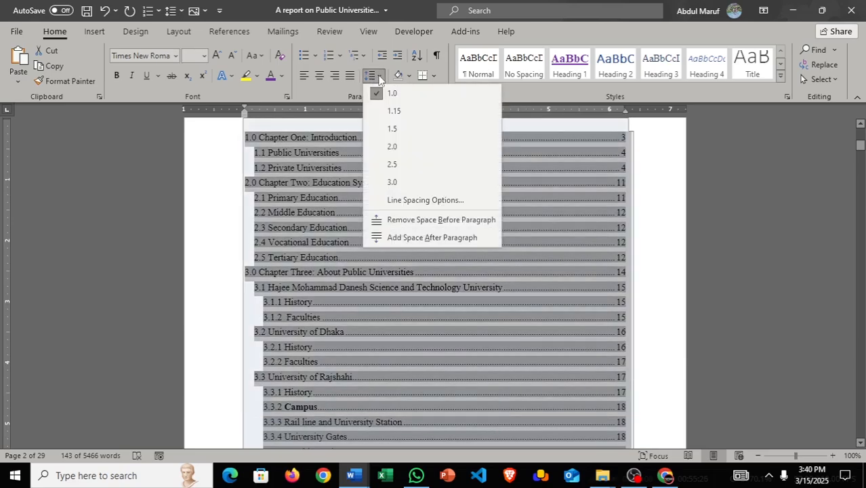
pyautogui.click(392, 110)
pyautogui.scroll(-10, 403, 230)
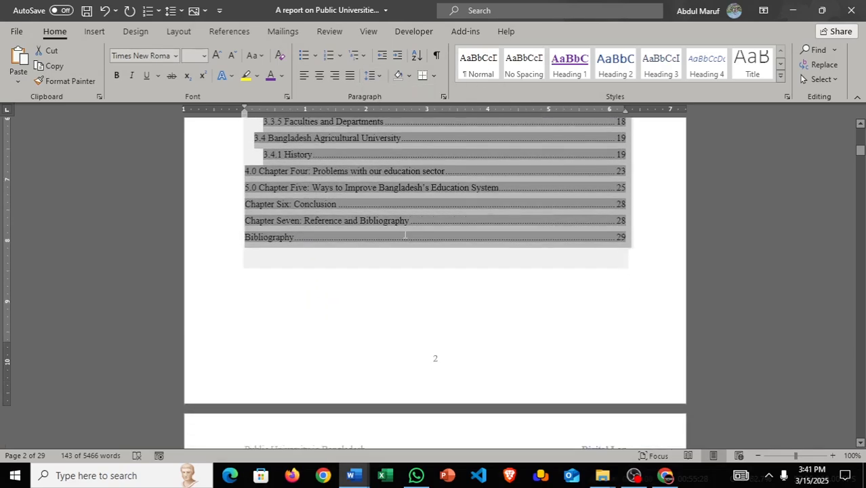
pyautogui.scroll(10, 407, 237)
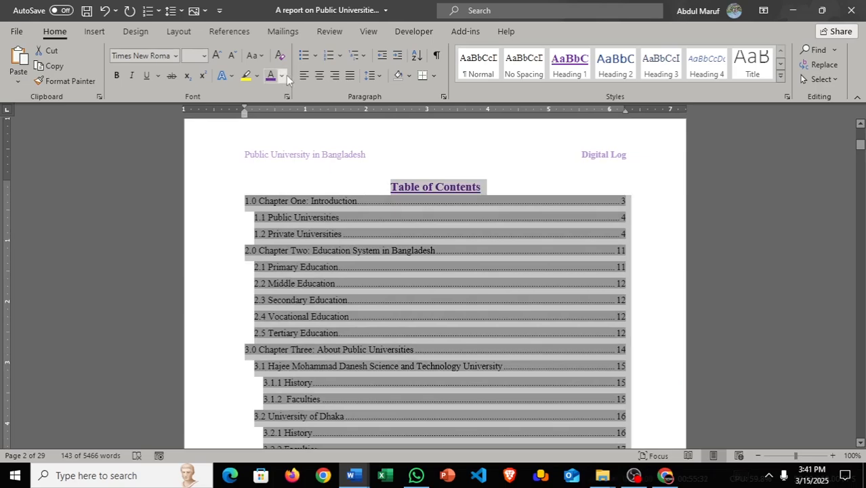
# - Change the font colour of the entire table of contents, including its title, to green and deselect it
pyautogui.click(282, 75)
pyautogui.click(324, 215)
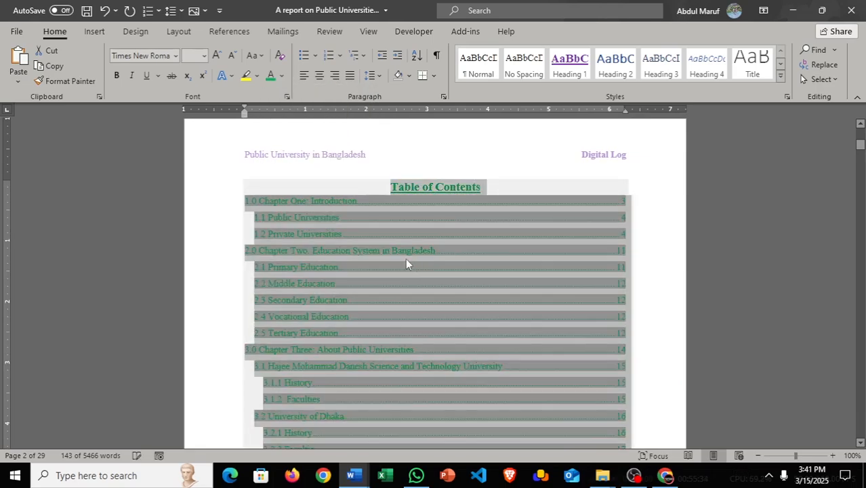
pyautogui.click(216, 225)
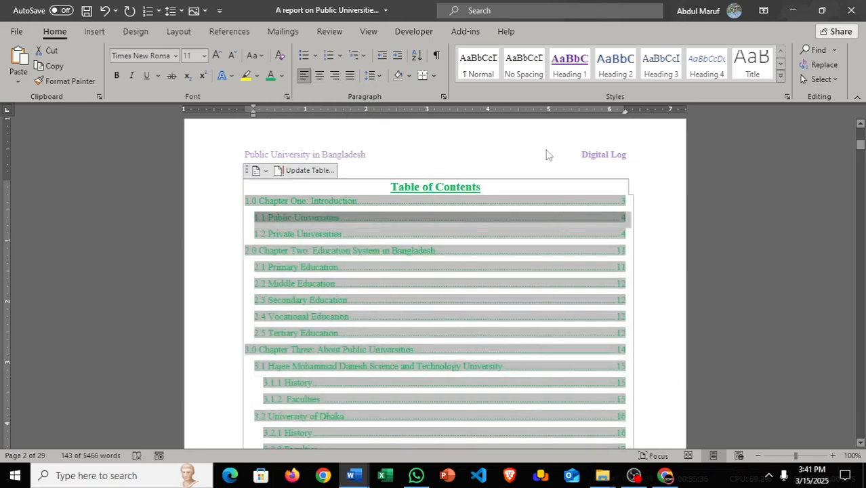
pyautogui.doubleClick(547, 154)
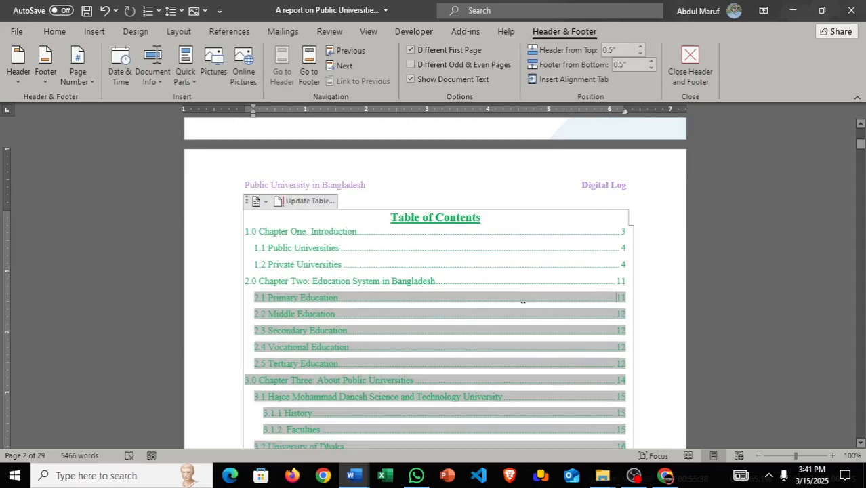
pyautogui.doubleClick(198, 301)
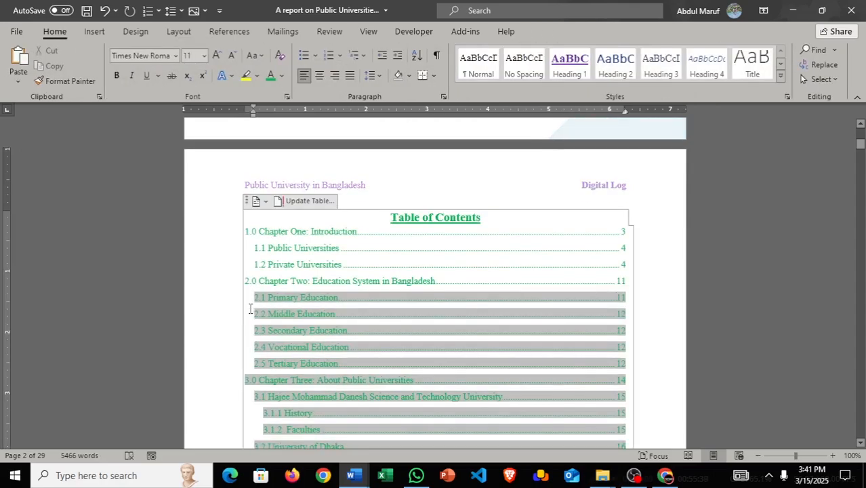
pyautogui.click(223, 352)
pyautogui.click(203, 266)
# - Review the report's formatting, headers and footer page numbers from the table of contents through to Chapter Six: Conclusion
pyautogui.scroll(-8, 546, 300)
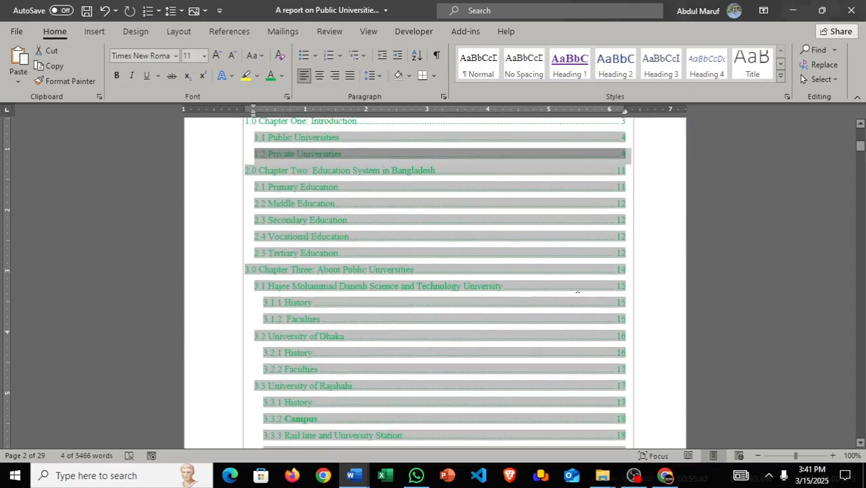
pyautogui.scroll(-3, 536, 308)
pyautogui.click(524, 313)
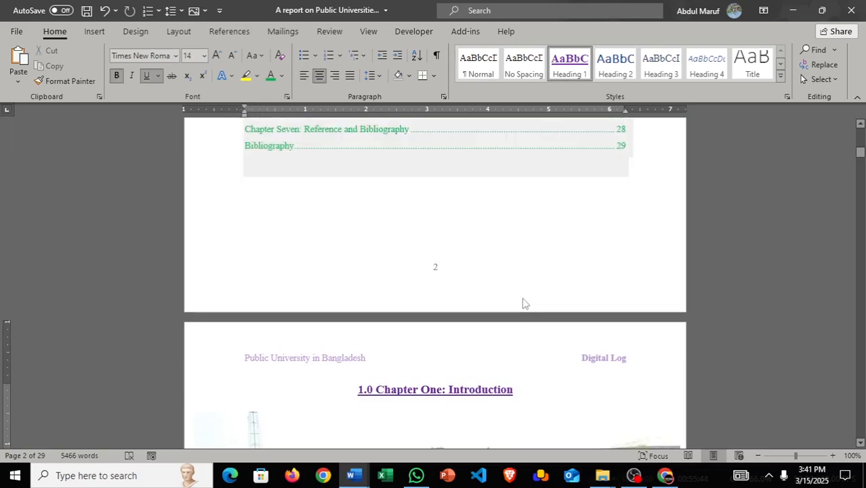
pyautogui.scroll(10, 526, 304)
pyautogui.click(537, 391)
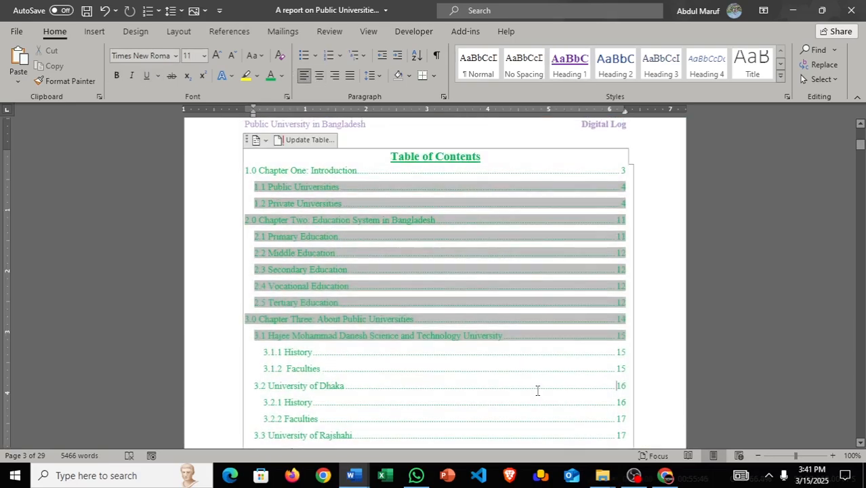
pyautogui.scroll(-10, 536, 386)
pyautogui.scroll(-18, 536, 378)
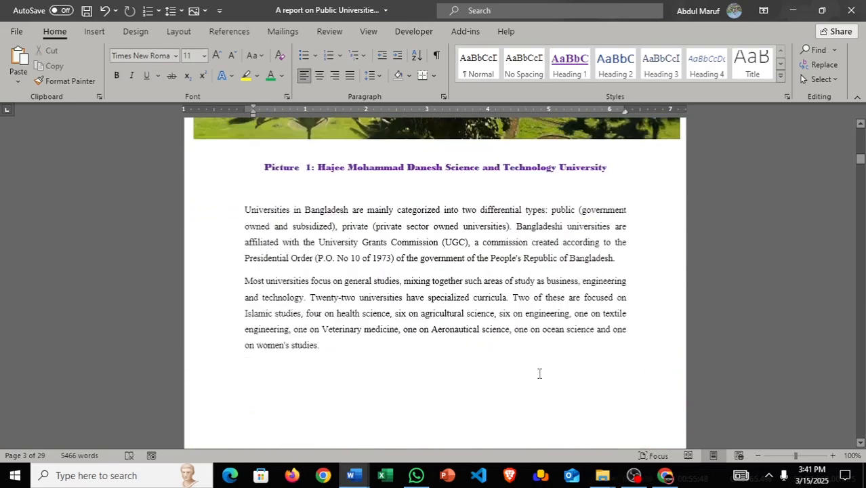
pyautogui.scroll(-17, 540, 372)
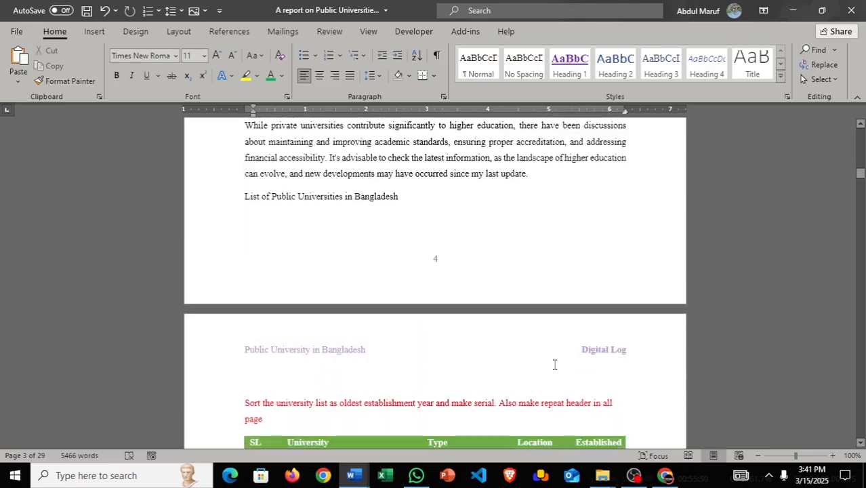
pyautogui.scroll(-20, 553, 365)
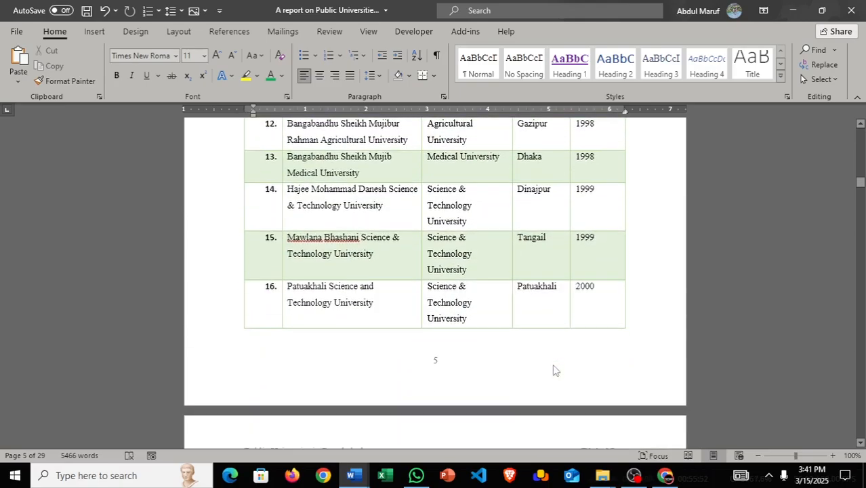
pyautogui.scroll(-20, 553, 365)
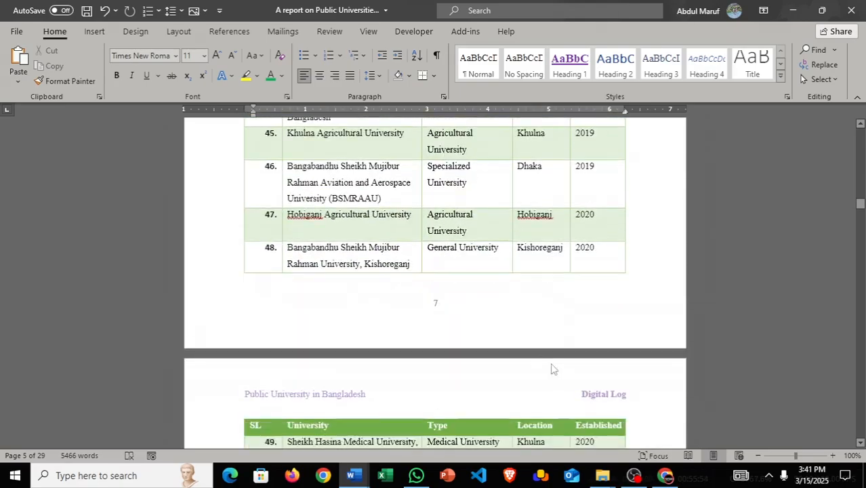
pyautogui.scroll(-12, 550, 366)
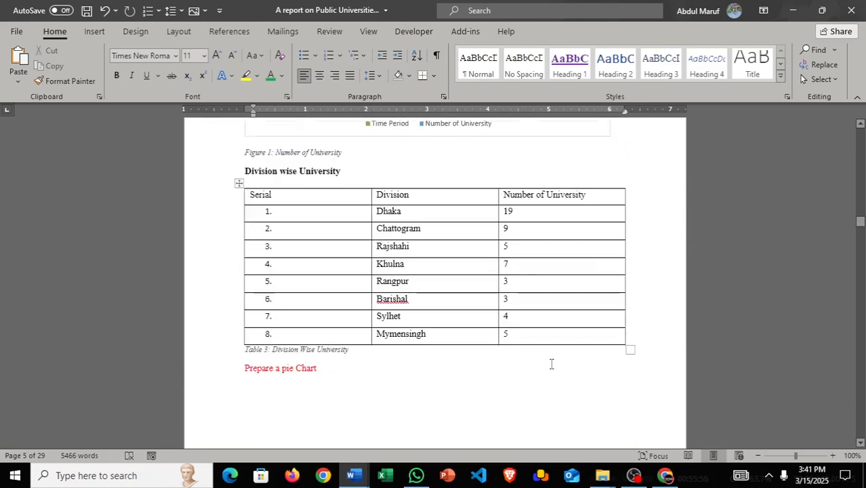
pyautogui.scroll(-15, 553, 371)
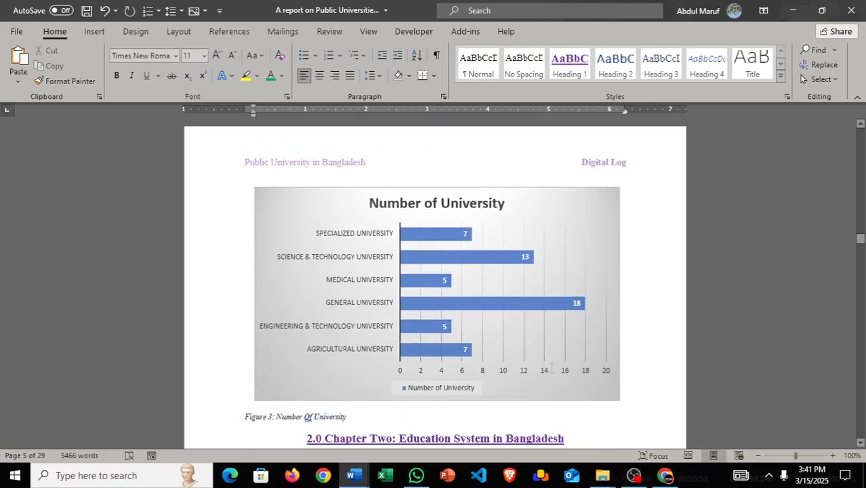
pyautogui.scroll(-7, 549, 370)
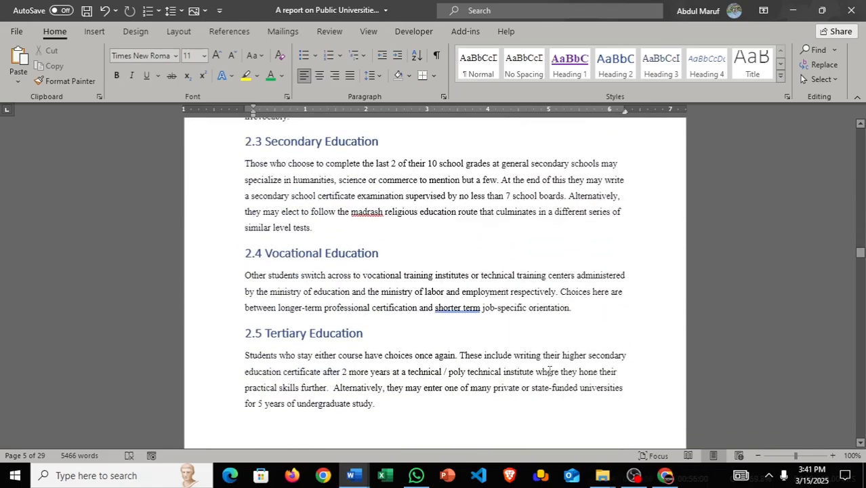
pyautogui.scroll(-15, 551, 371)
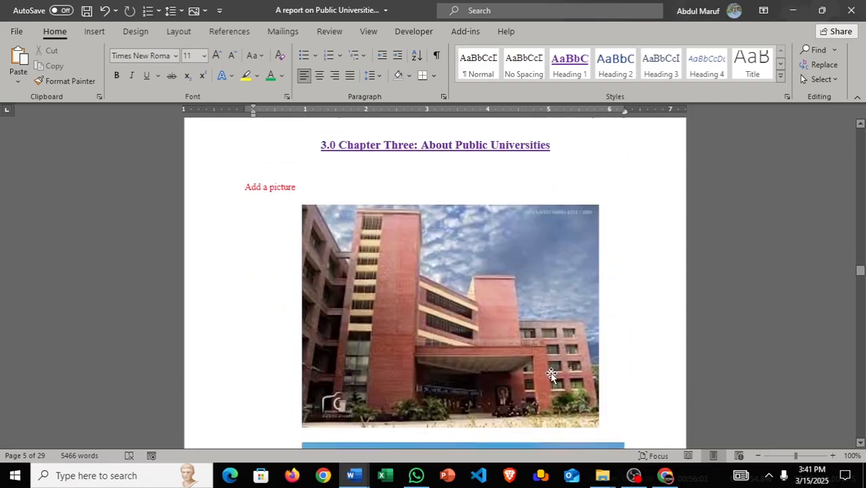
pyautogui.scroll(-15, 552, 372)
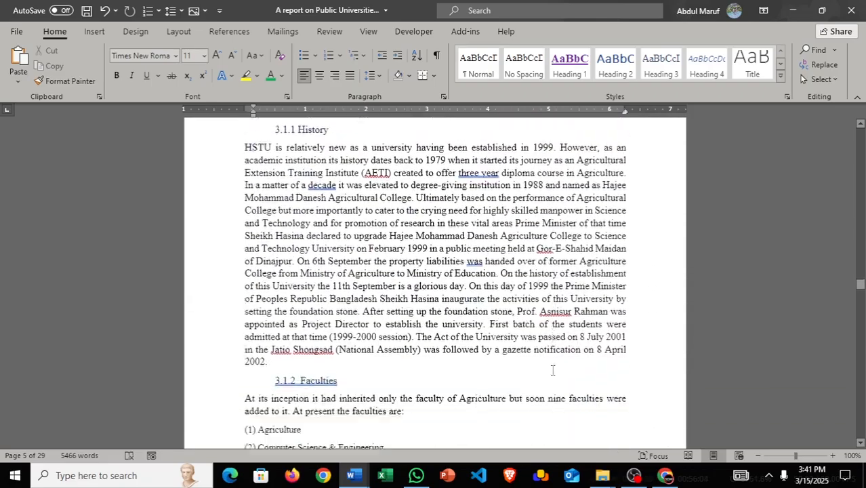
pyautogui.scroll(-15, 554, 371)
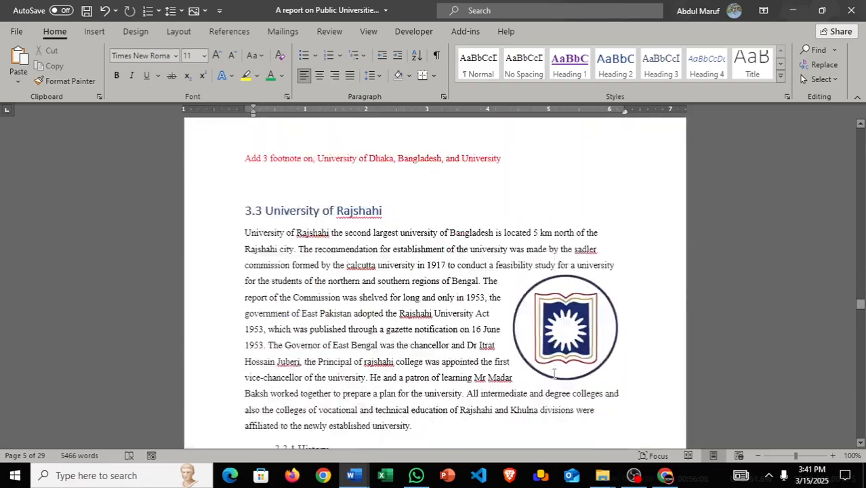
pyautogui.scroll(-12, 553, 378)
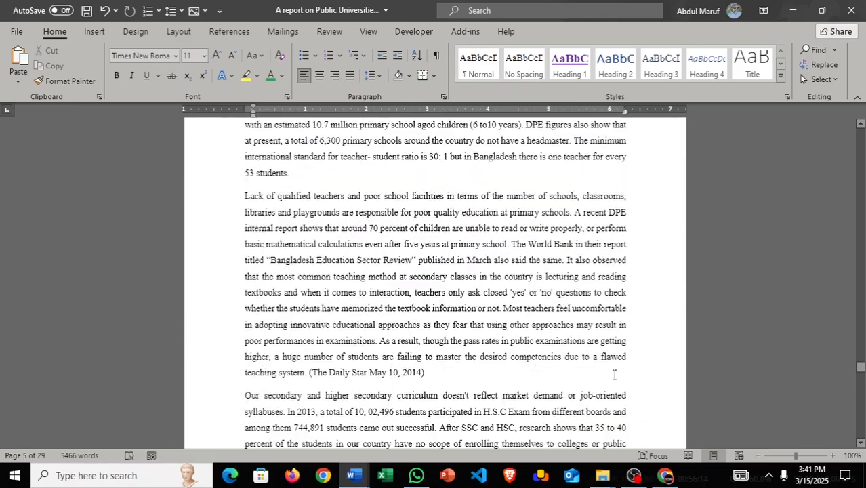
pyautogui.moveTo(859, 377); pyautogui.dragTo(859, 415)
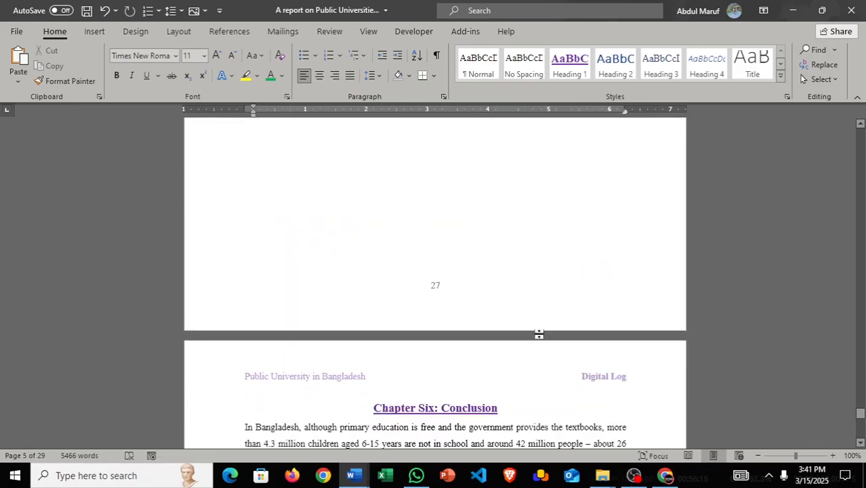